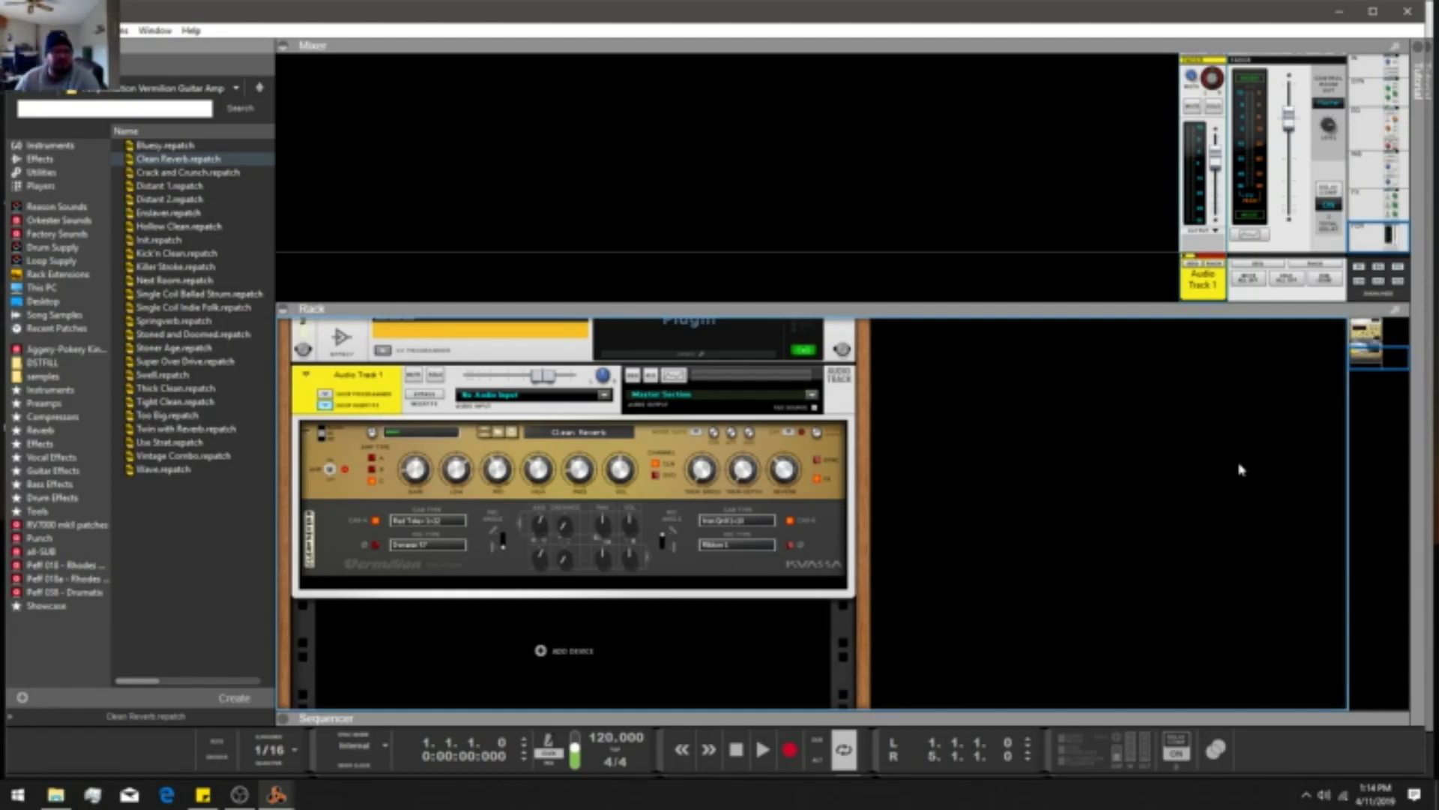
Close Document 2 without saving its changes.
scroll(1153, 151, up, 5)
scroll(1153, 150, up, 2)
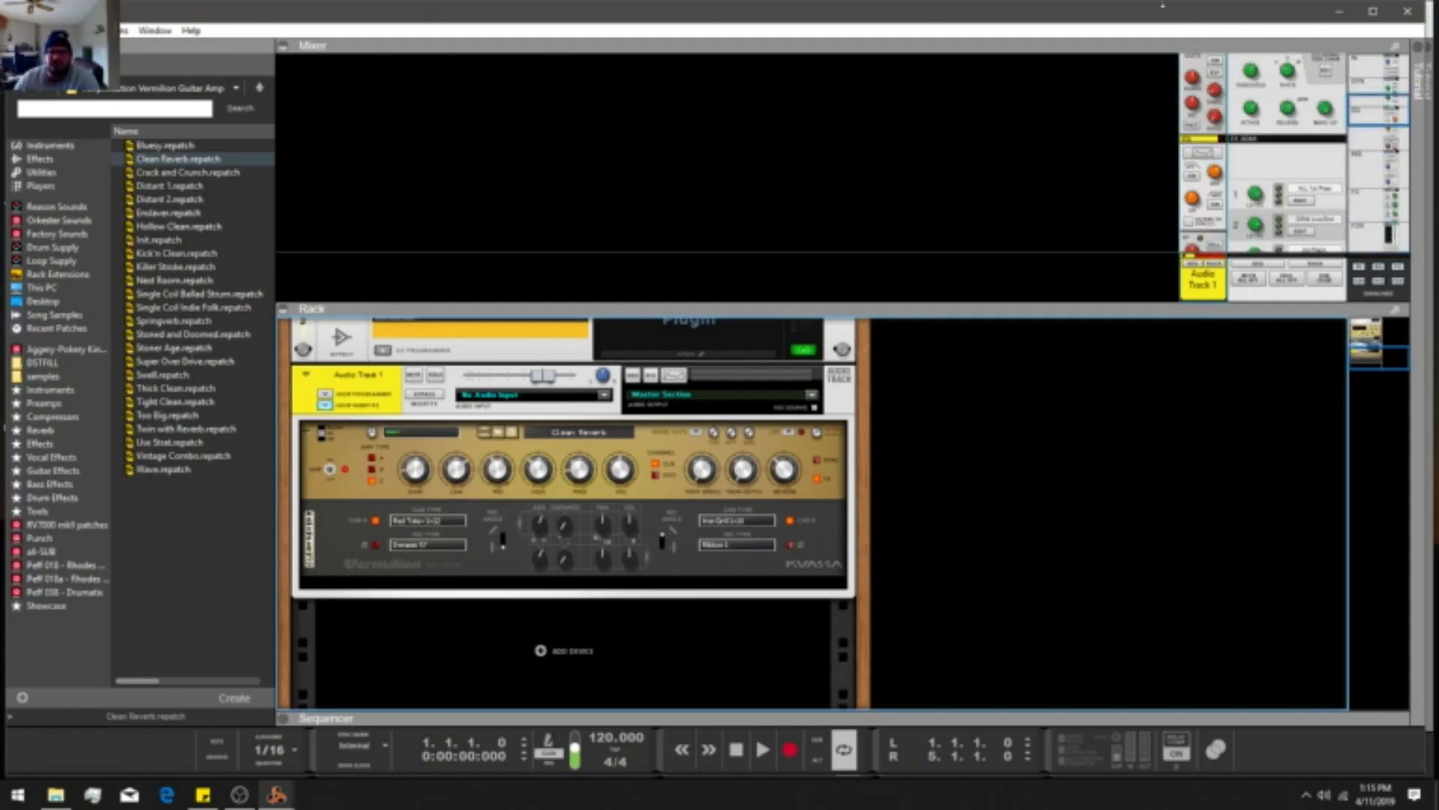
click(1408, 11)
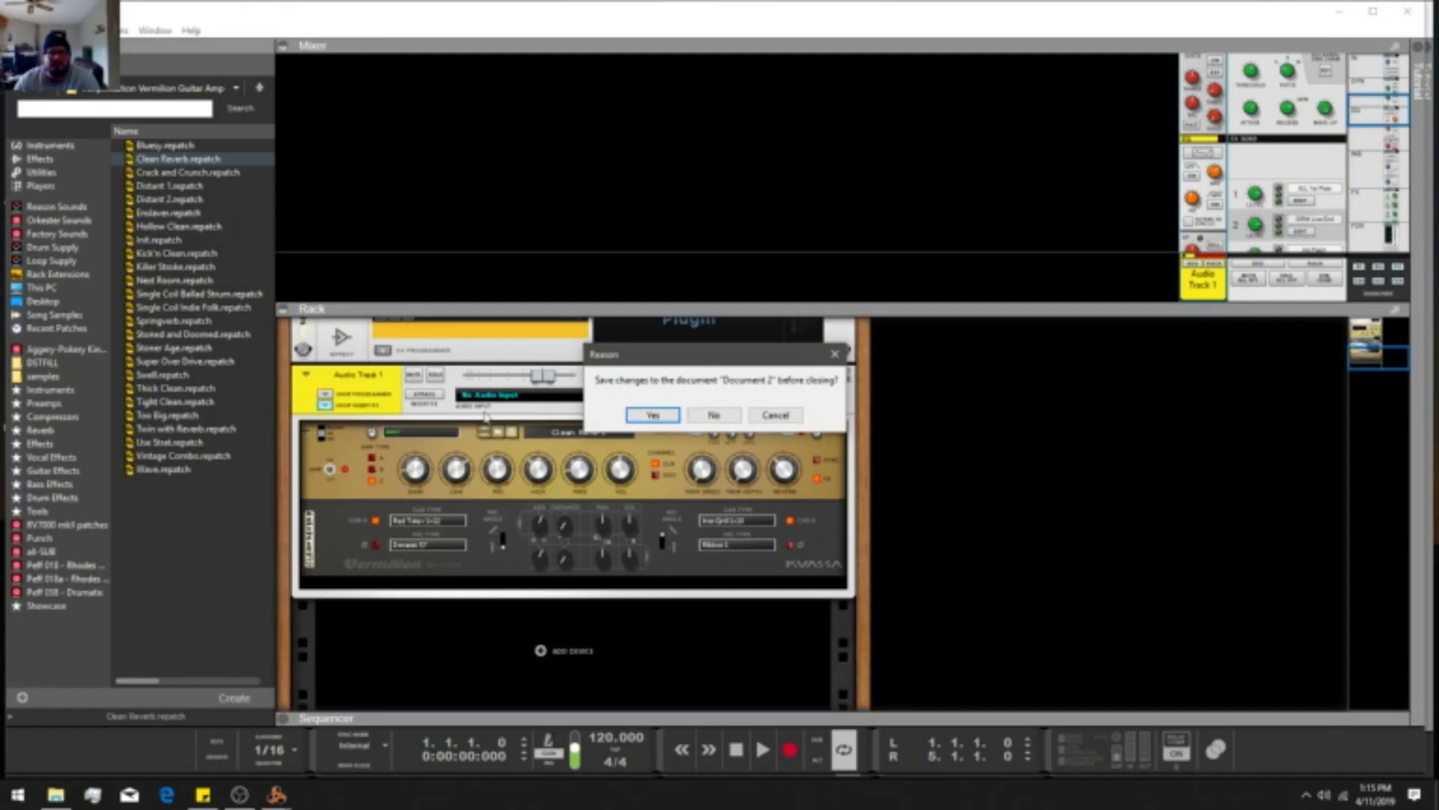
click(710, 415)
Create a new song from the Empty + FX template.
click(18, 31)
mouse_move(113, 64)
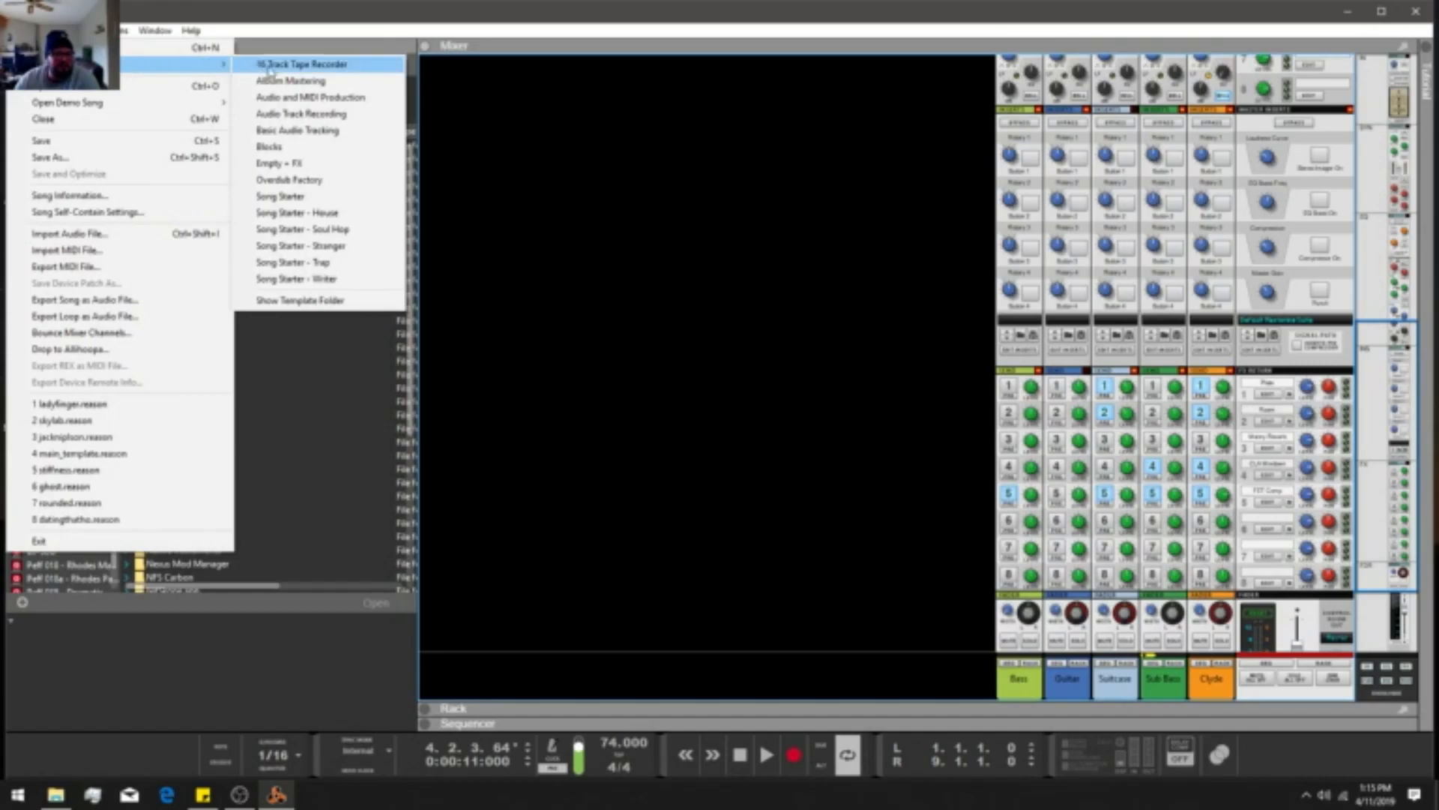
click(300, 167)
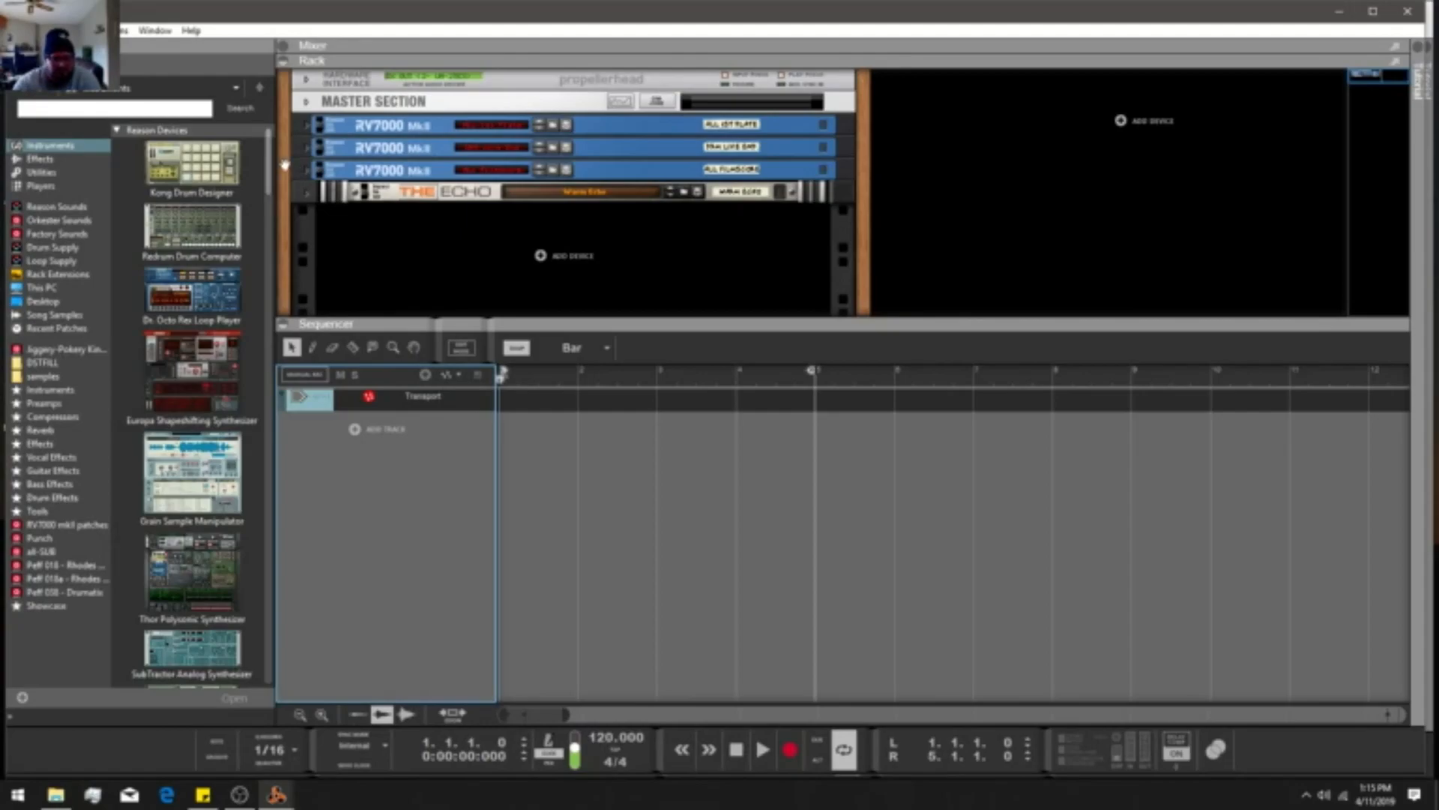
Bring up the mixer and switch on the master compressor in the master section.
key(F5)
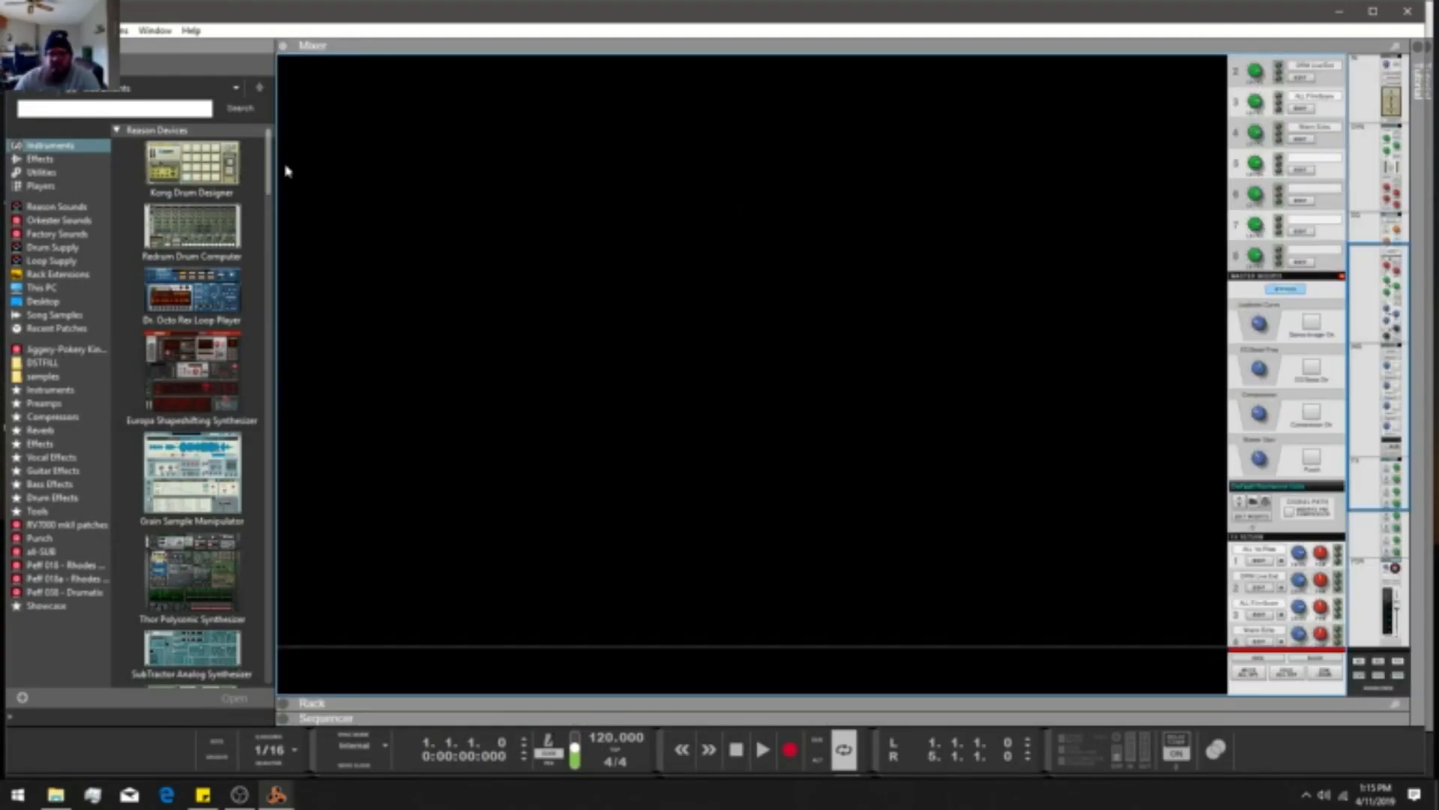
scroll(825, 337, down, 5)
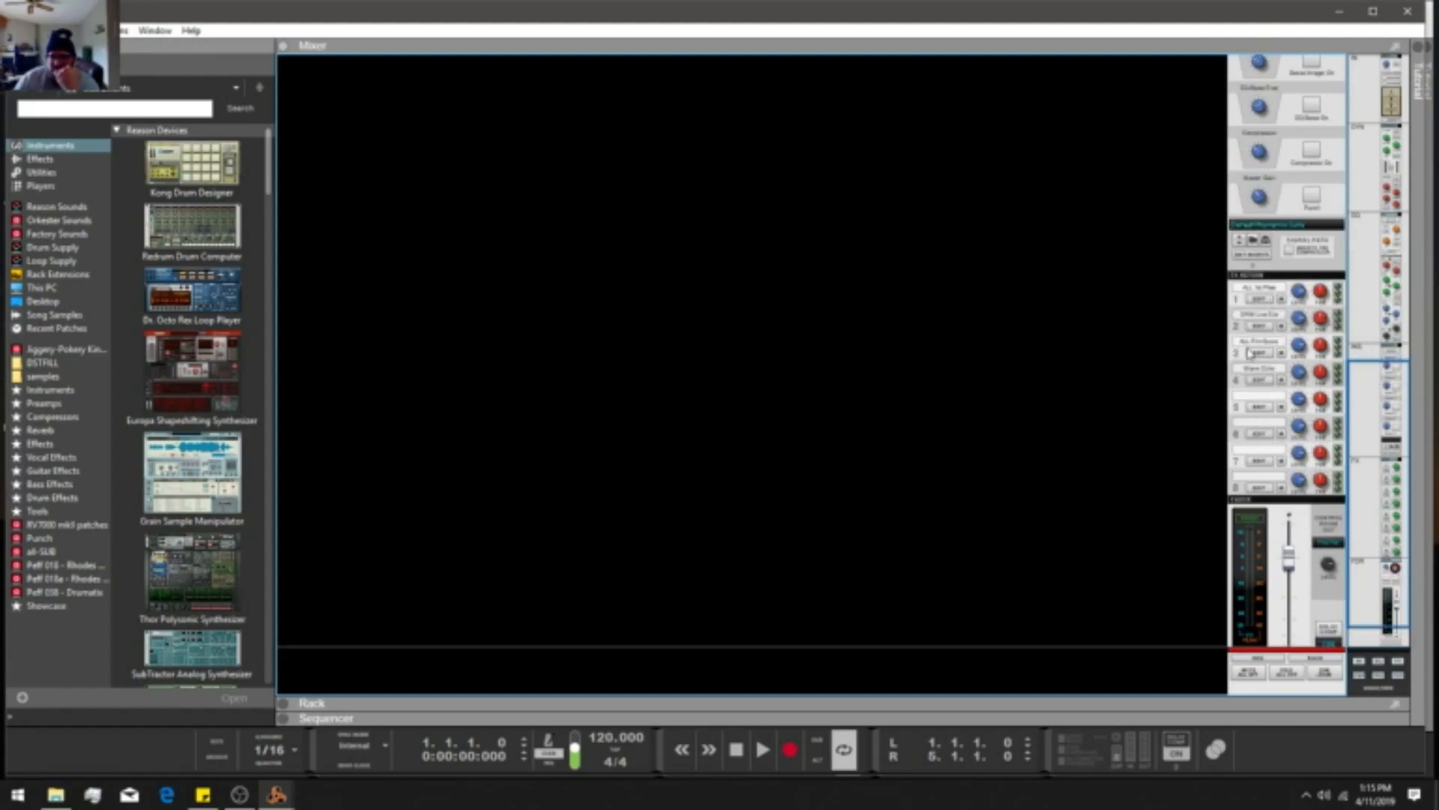
scroll(1316, 292, up, 5)
scroll(1316, 293, up, 3)
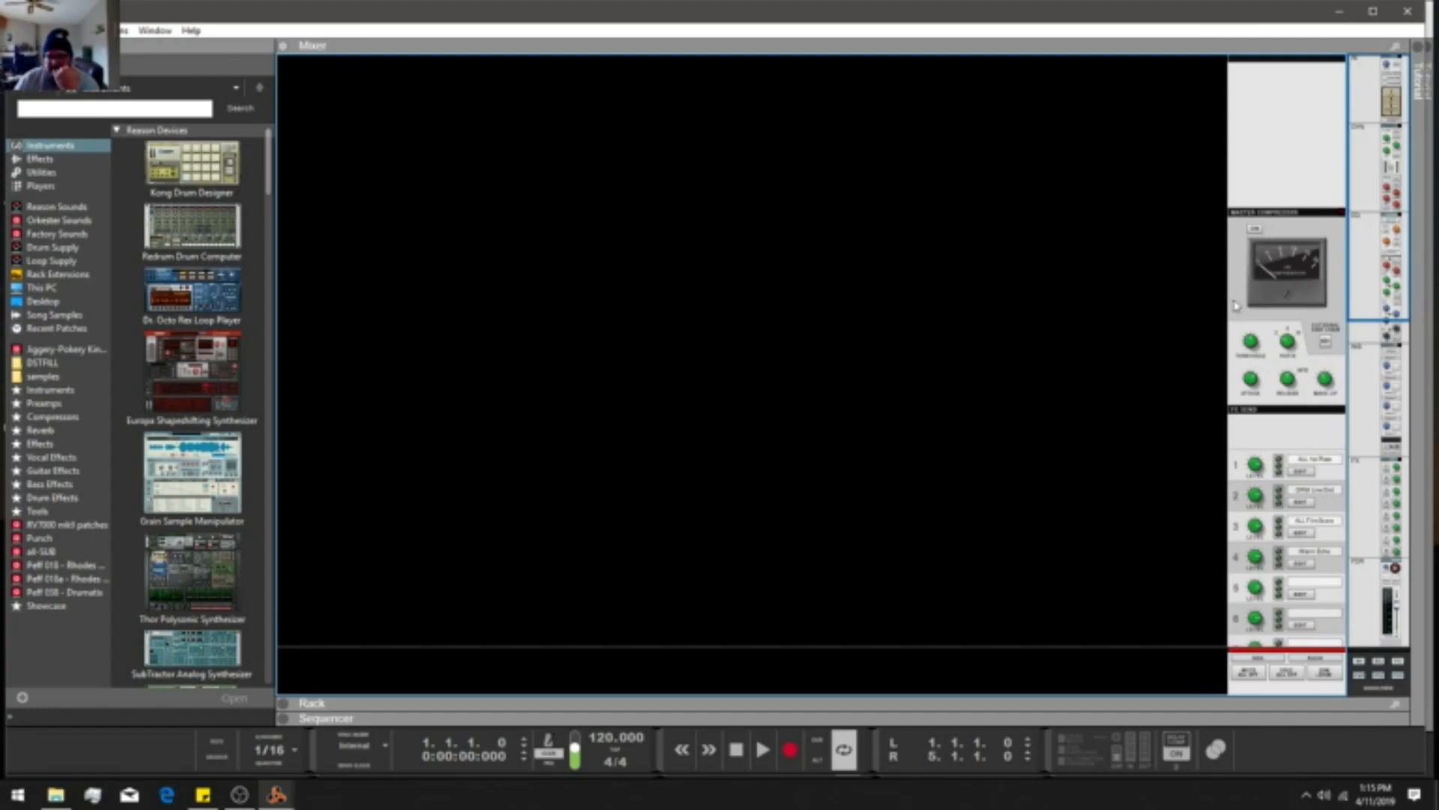
click(1253, 228)
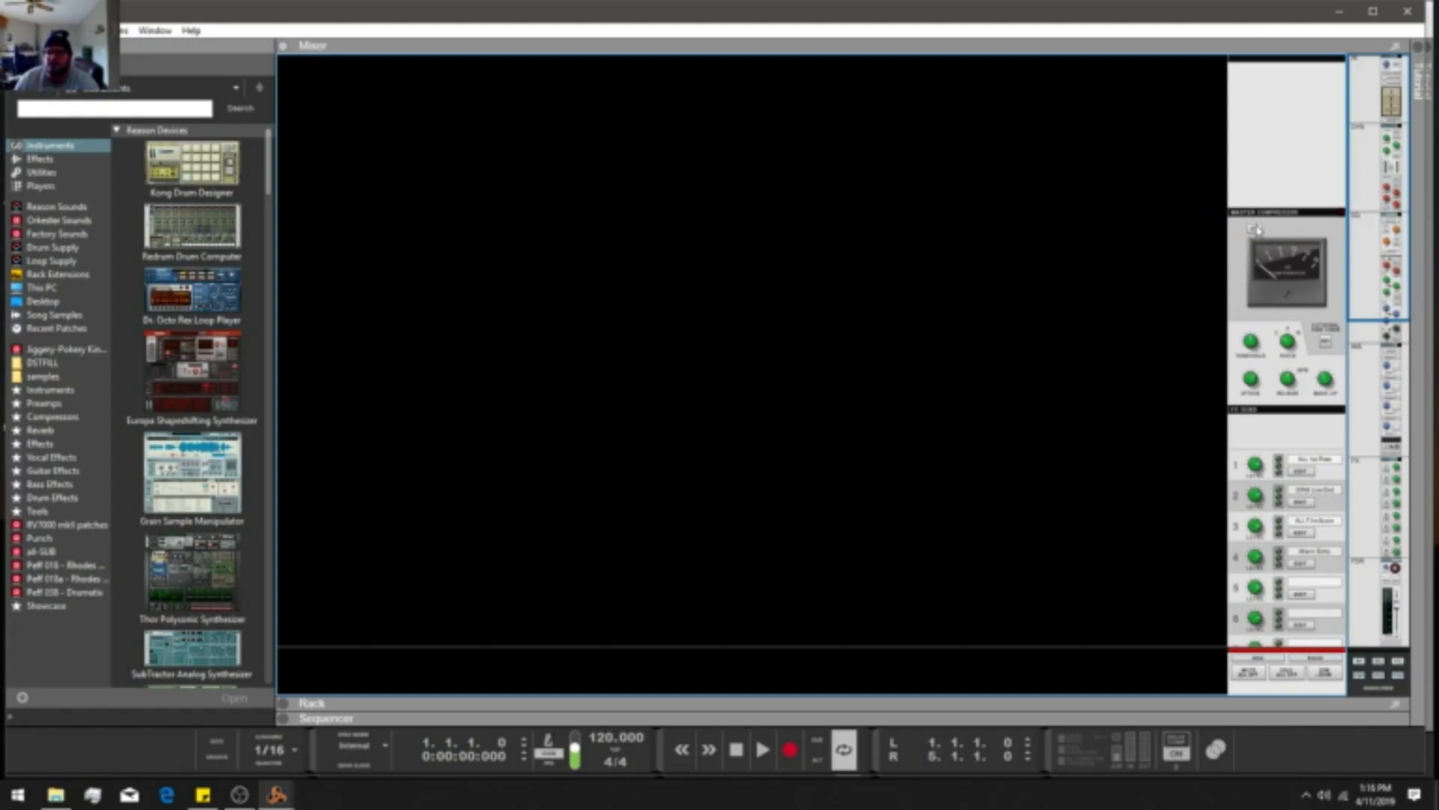
click(1256, 230)
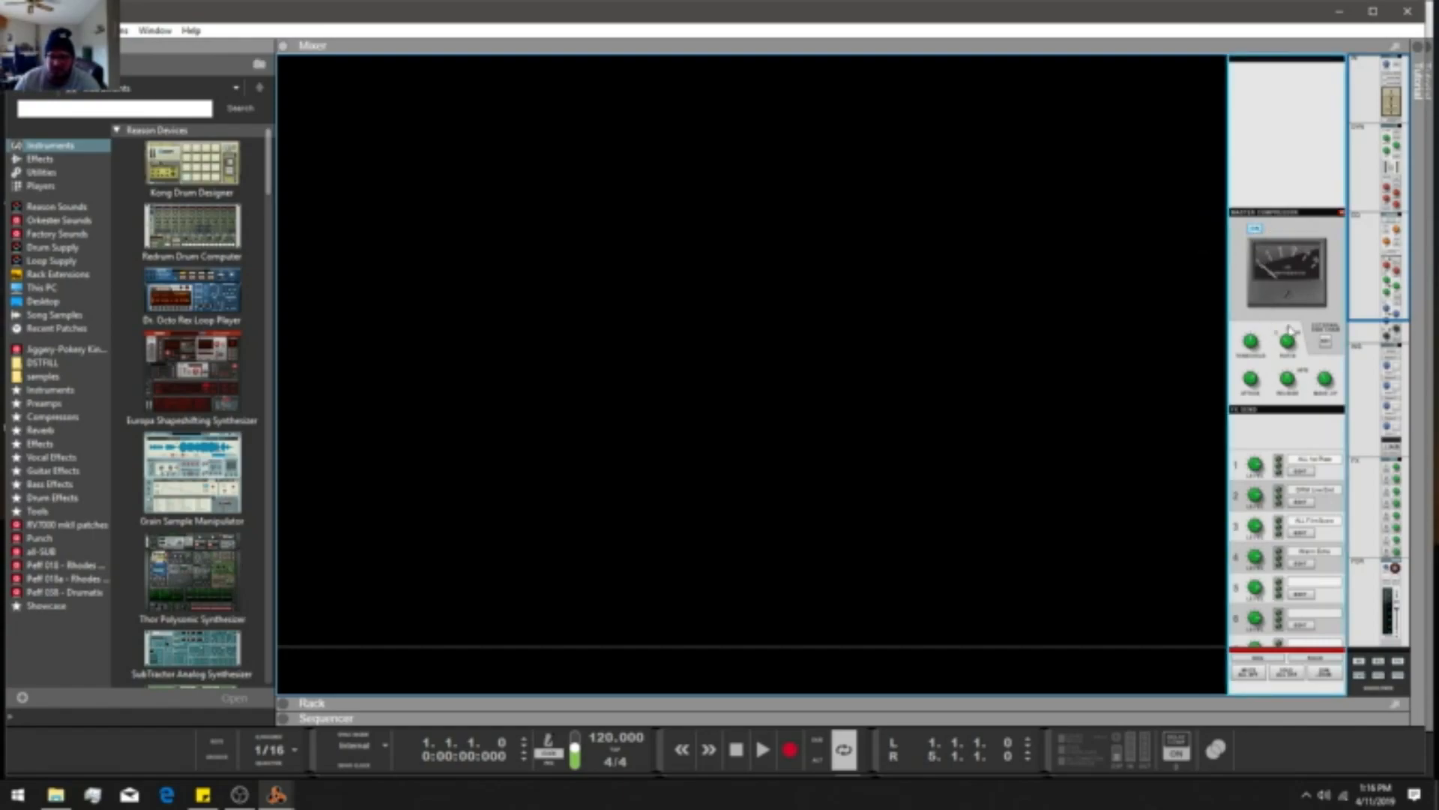
Examine the master compressor's threshold, attack, release, ratio and make-up gain controls.
drag(1257, 350, 1259, 341)
mouse_move(1254, 342)
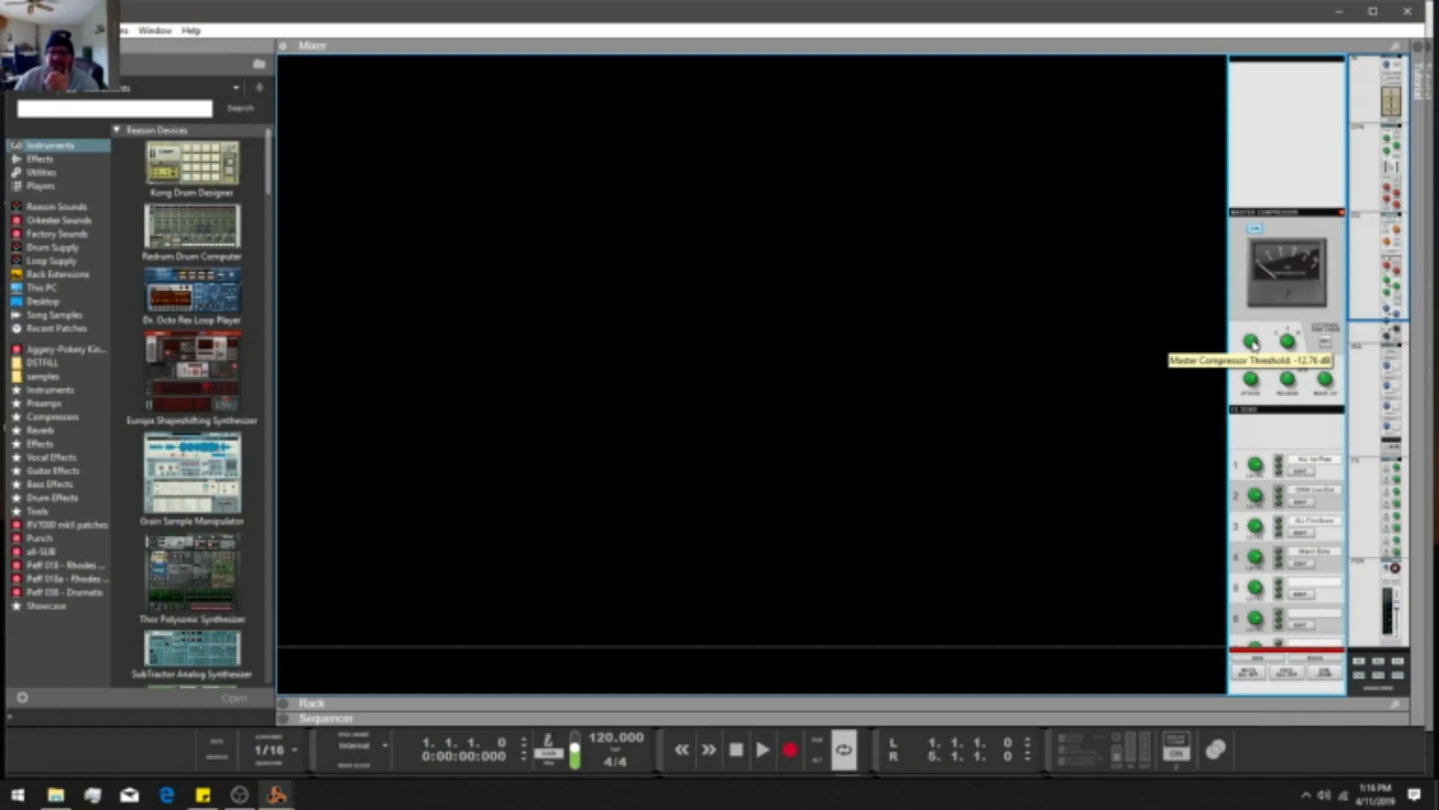
mouse_move(1255, 384)
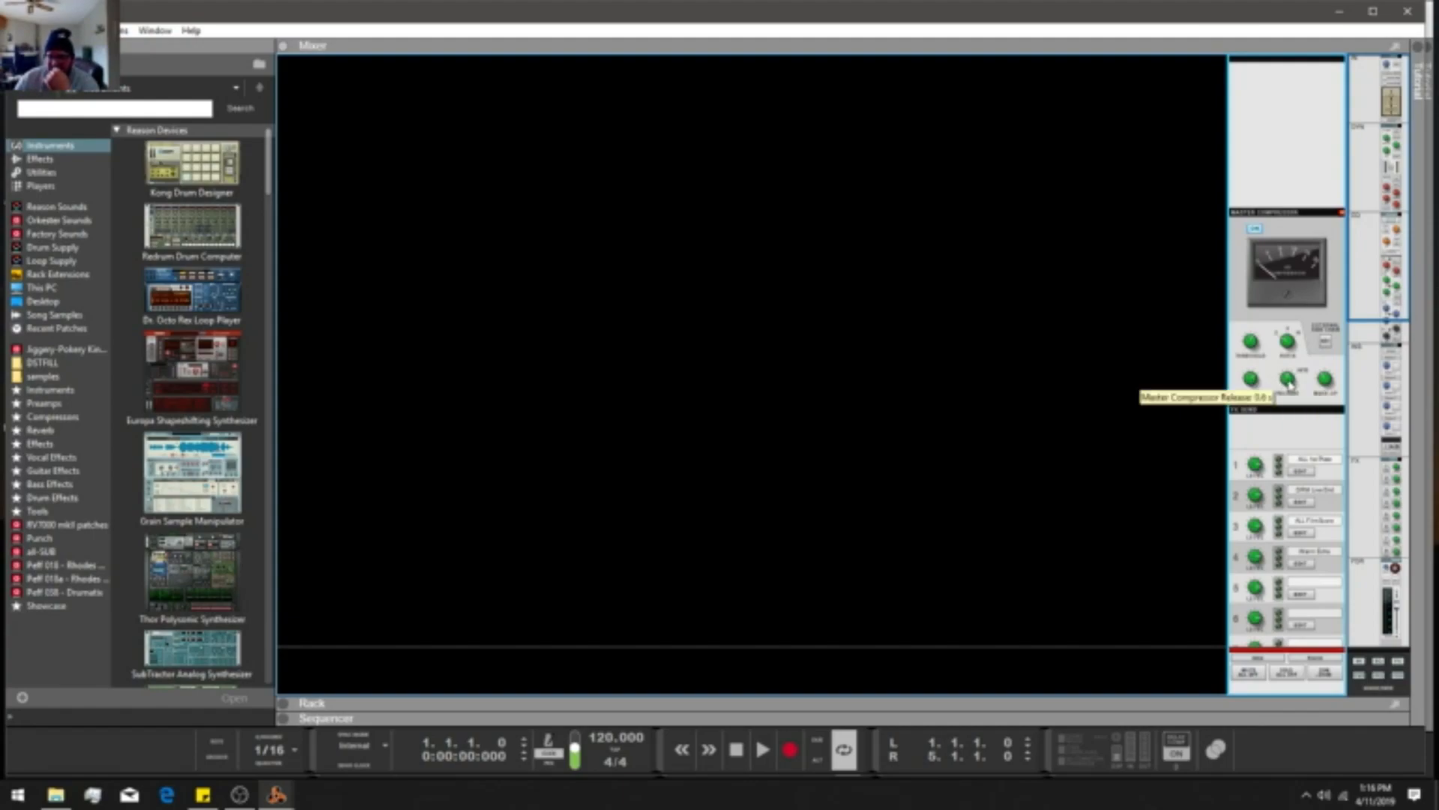
drag(1289, 384, 1291, 342)
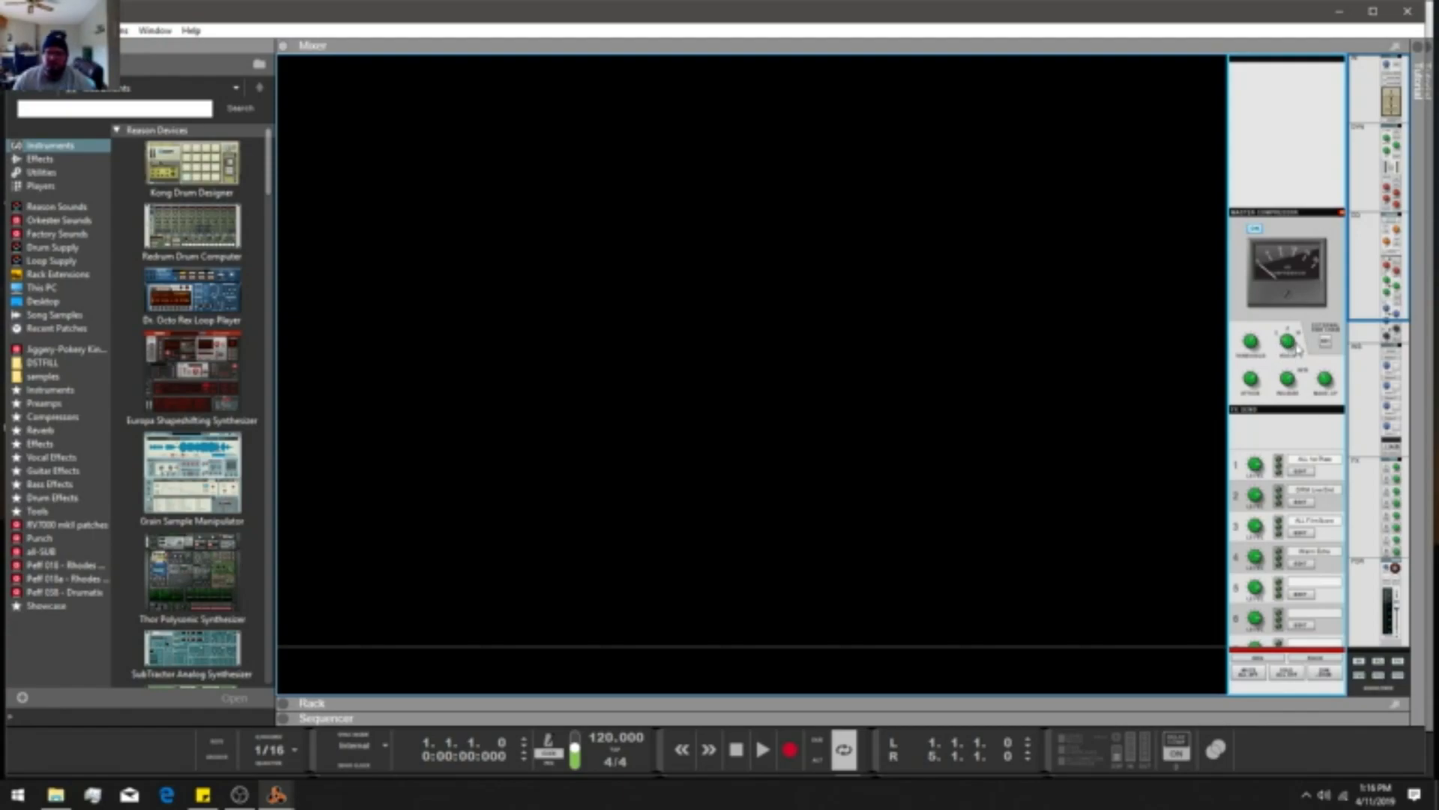
drag(1289, 345, 1299, 314)
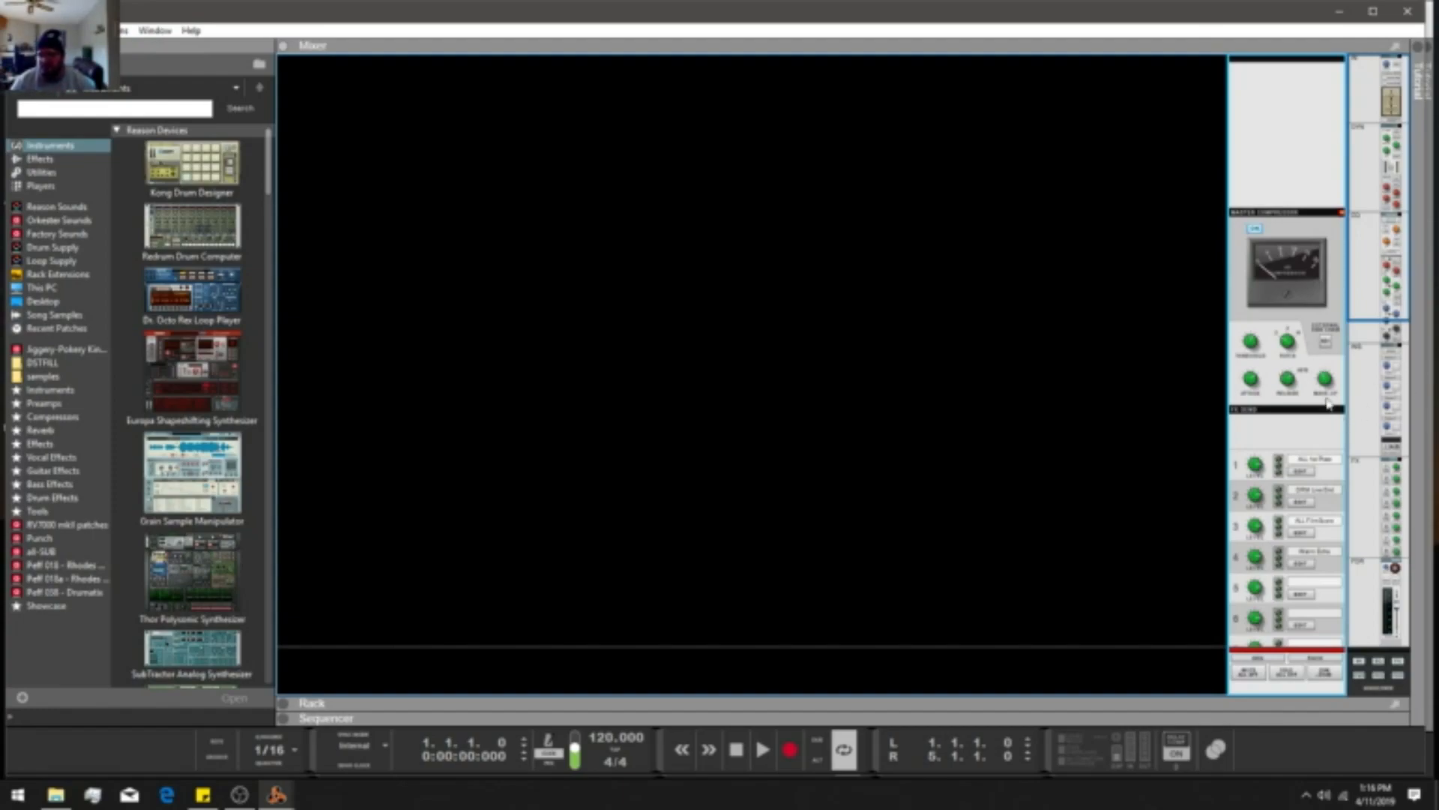
mouse_move(1328, 384)
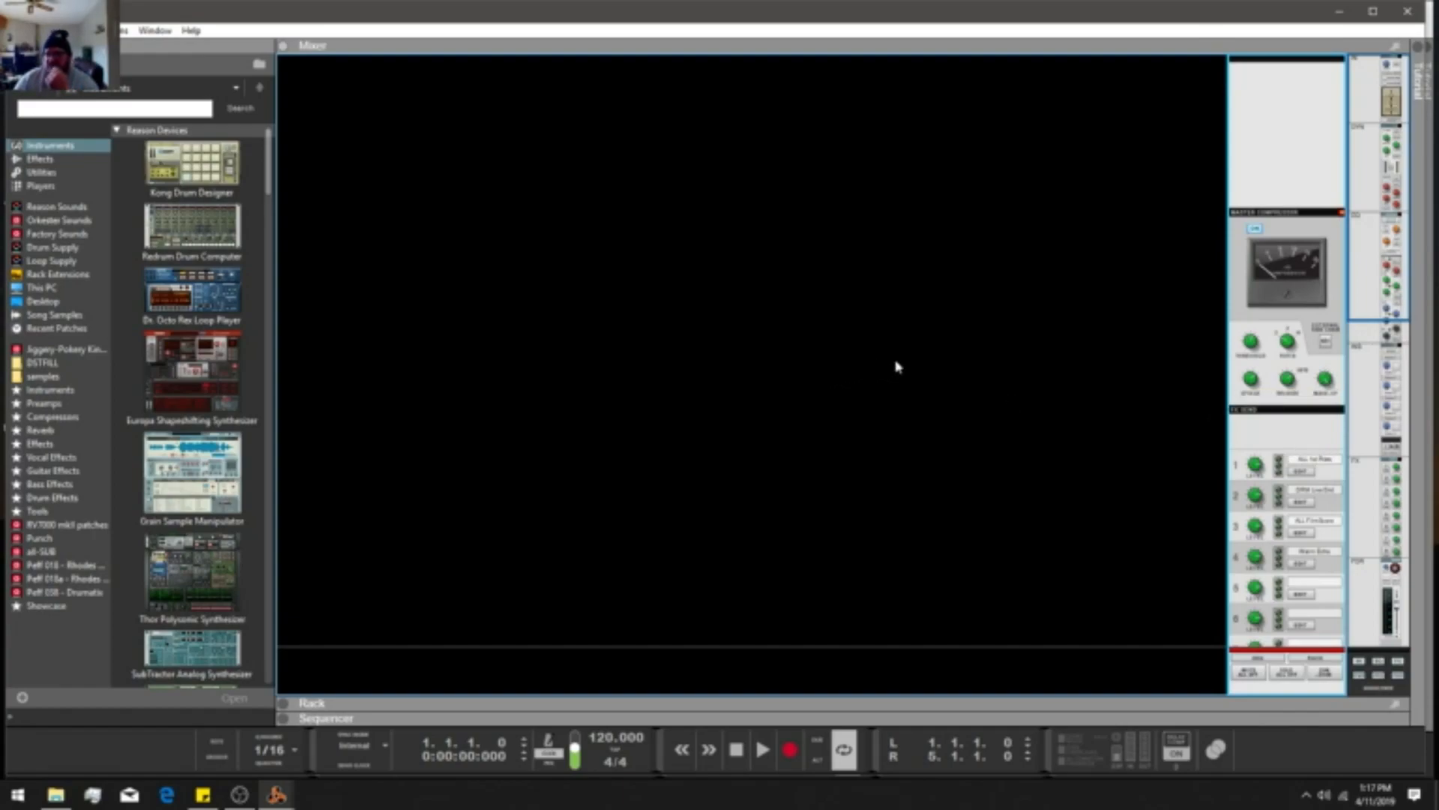
Look through the master section's FX sends, master inserts and FX returns down to the master fader.
scroll(1249, 360, down, 3)
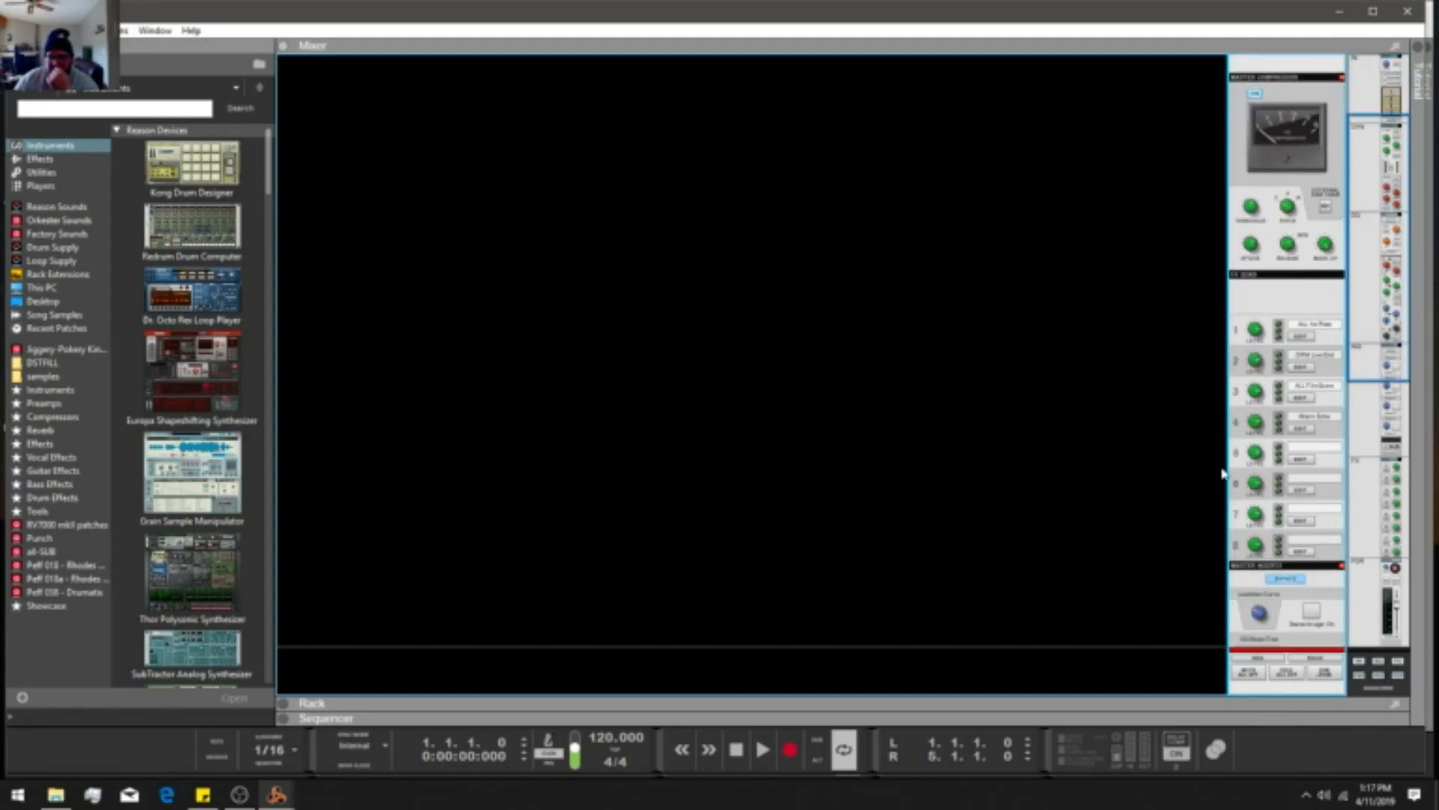
scroll(1185, 370, down, 3)
scroll(1175, 375, down, 3)
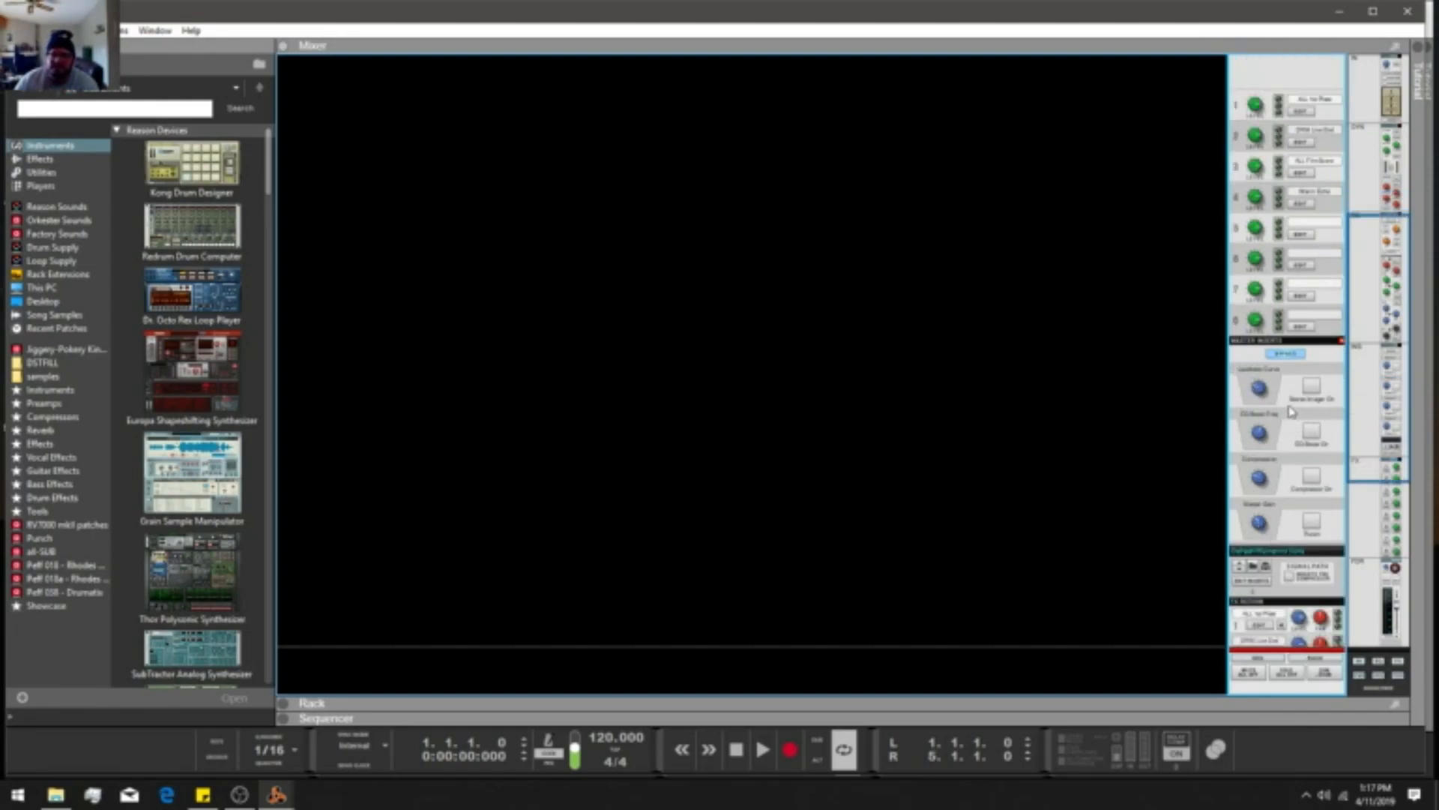
scroll(1261, 524, down, 2)
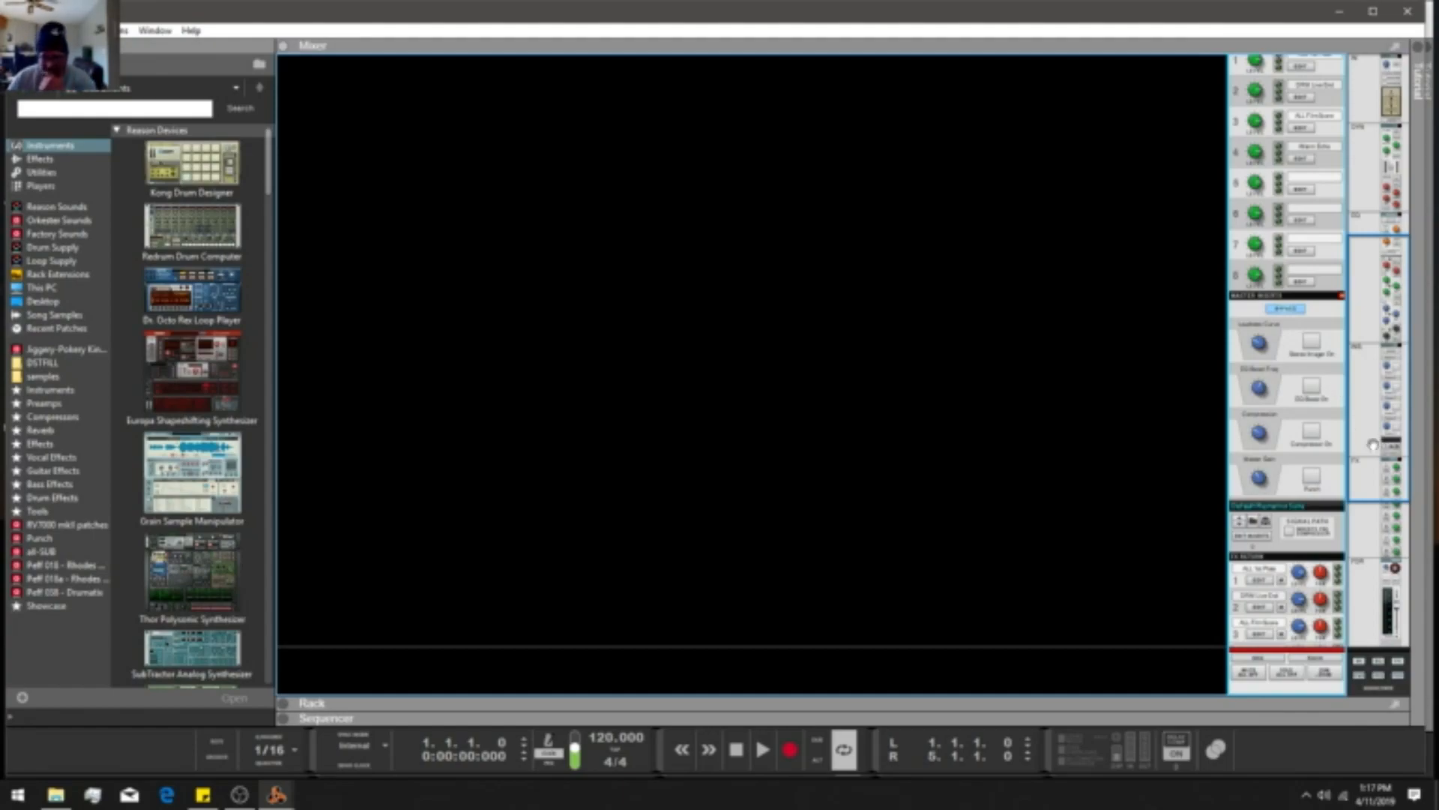
scroll(1304, 449, down, 1)
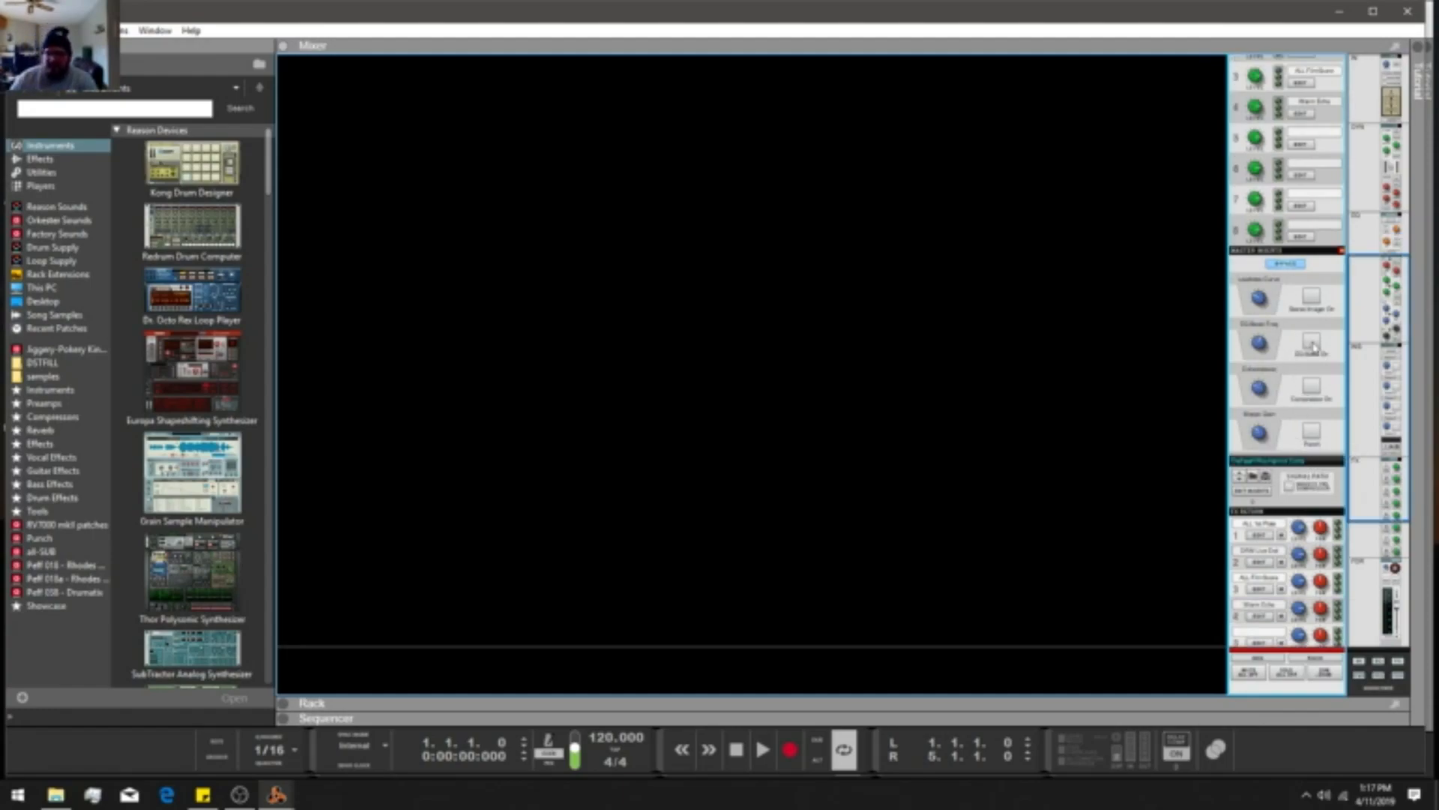
scroll(1237, 409, down, 2)
scroll(1229, 435, down, 2)
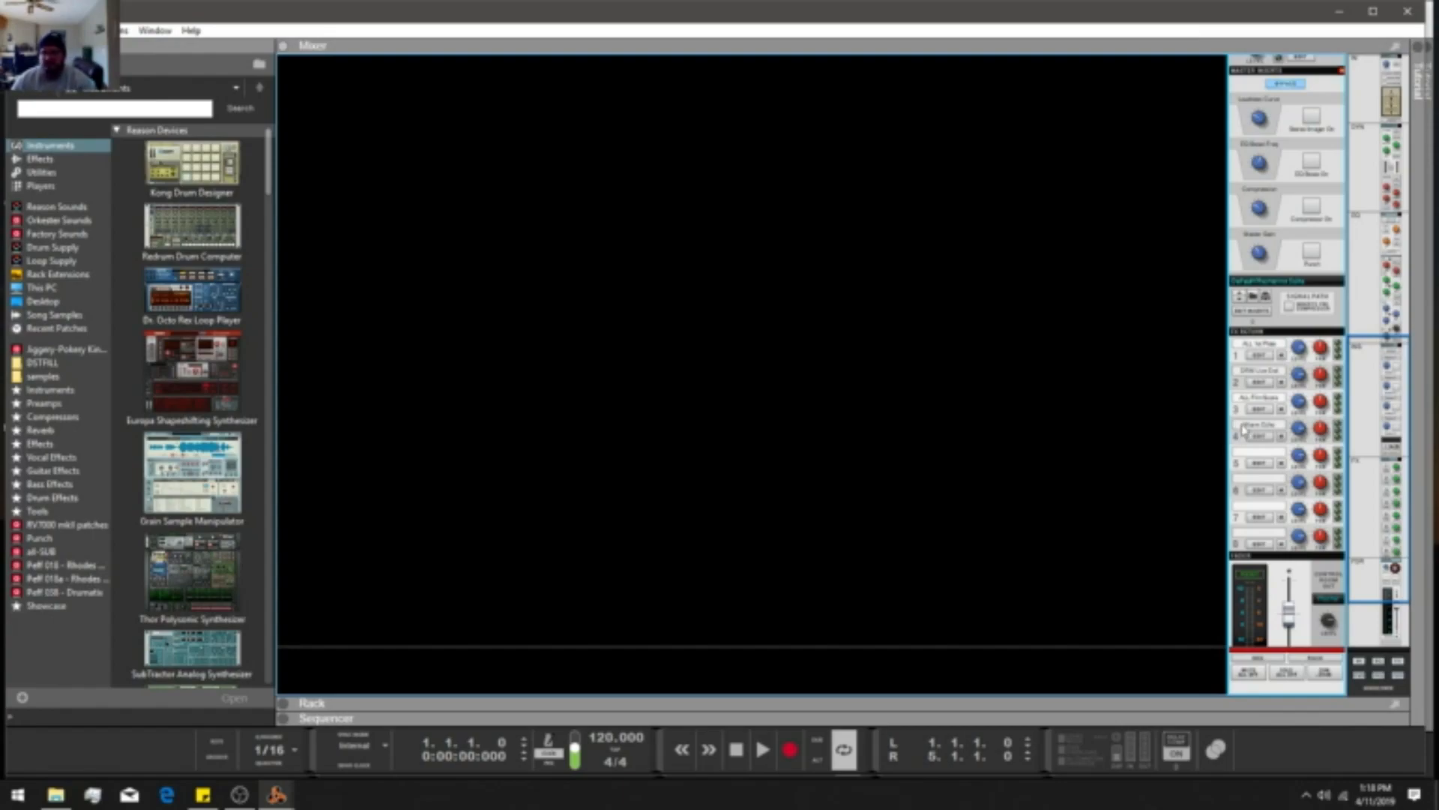
Show the first FX return's device in the rack and unfold the three RV7000 reverbs.
click(1263, 357)
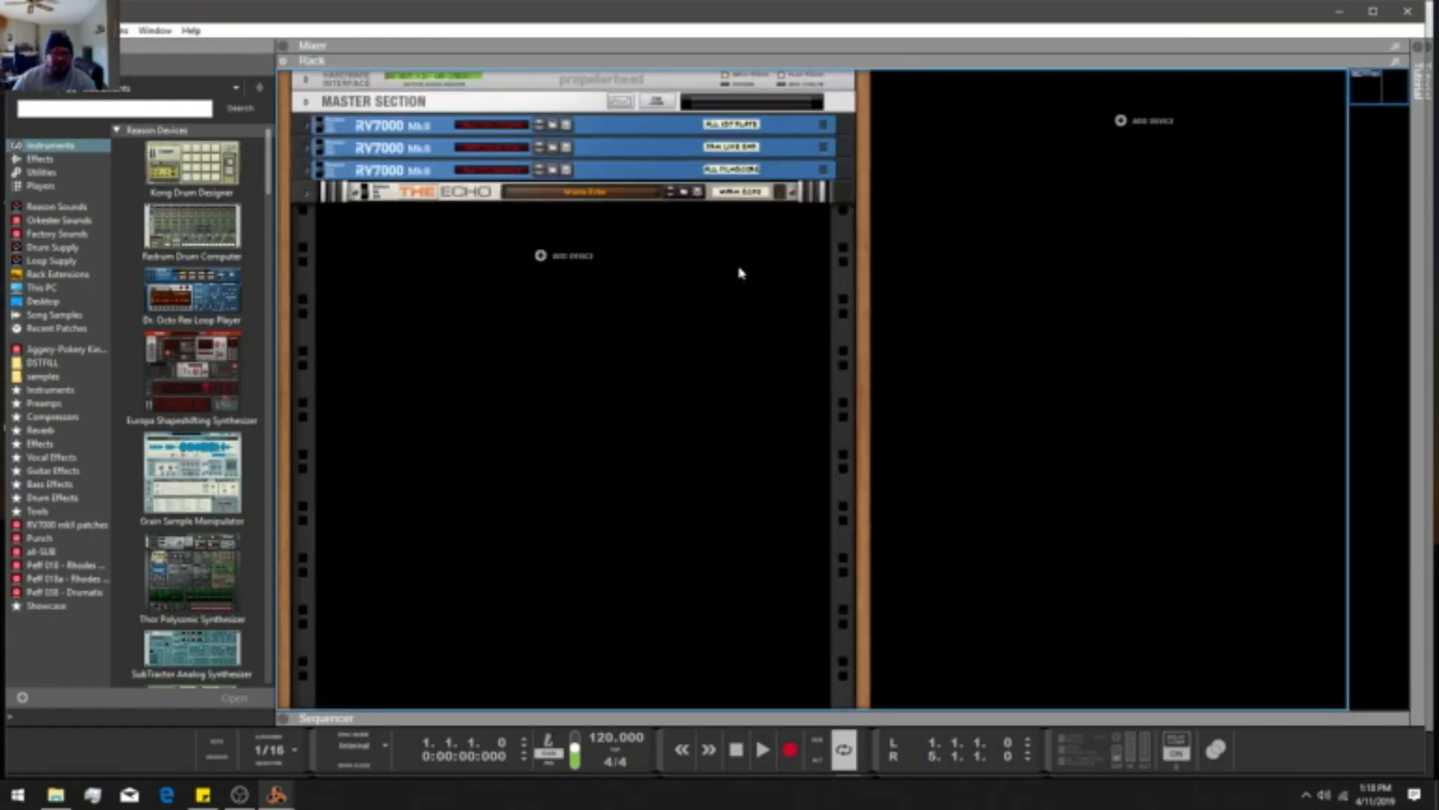
click(308, 127)
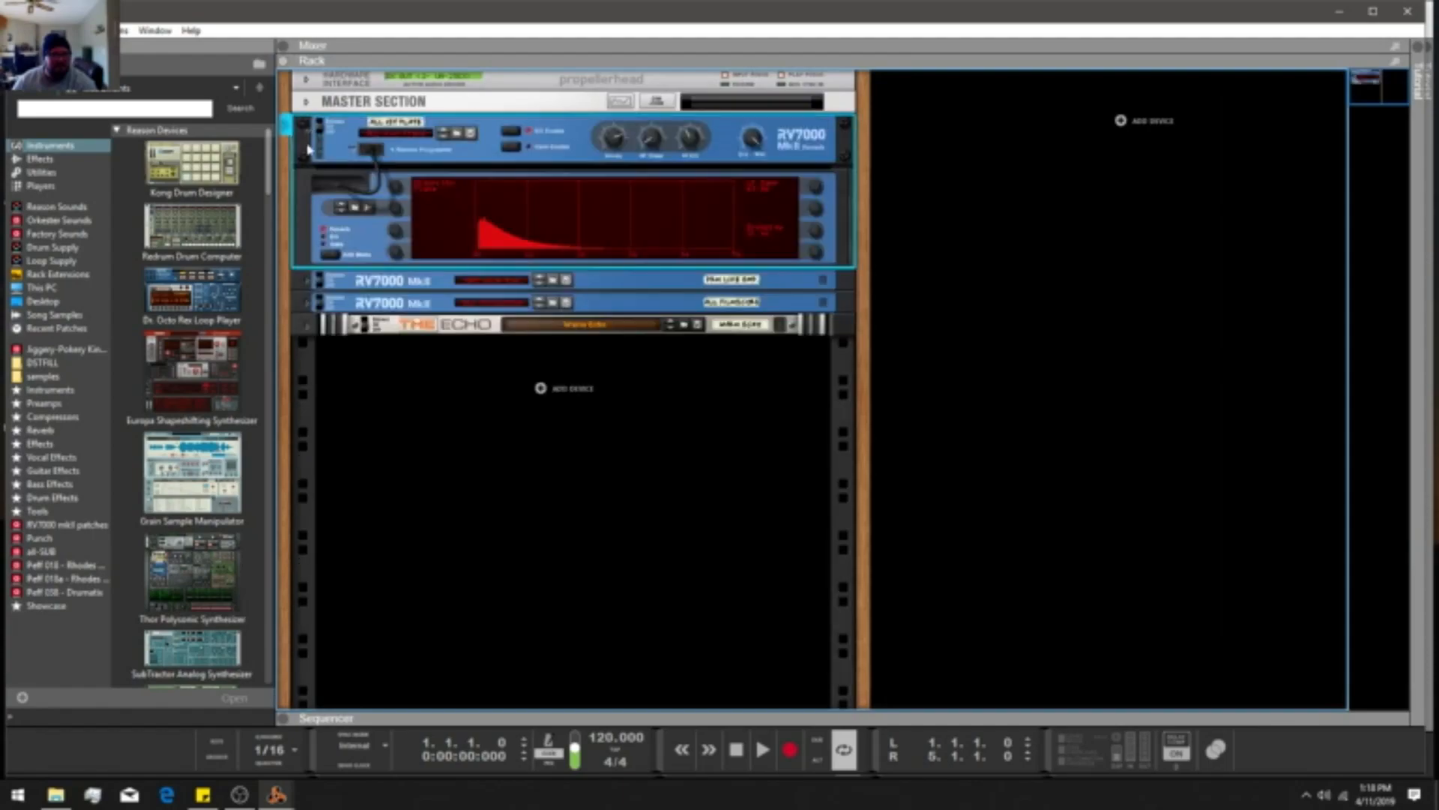
click(307, 282)
click(308, 332)
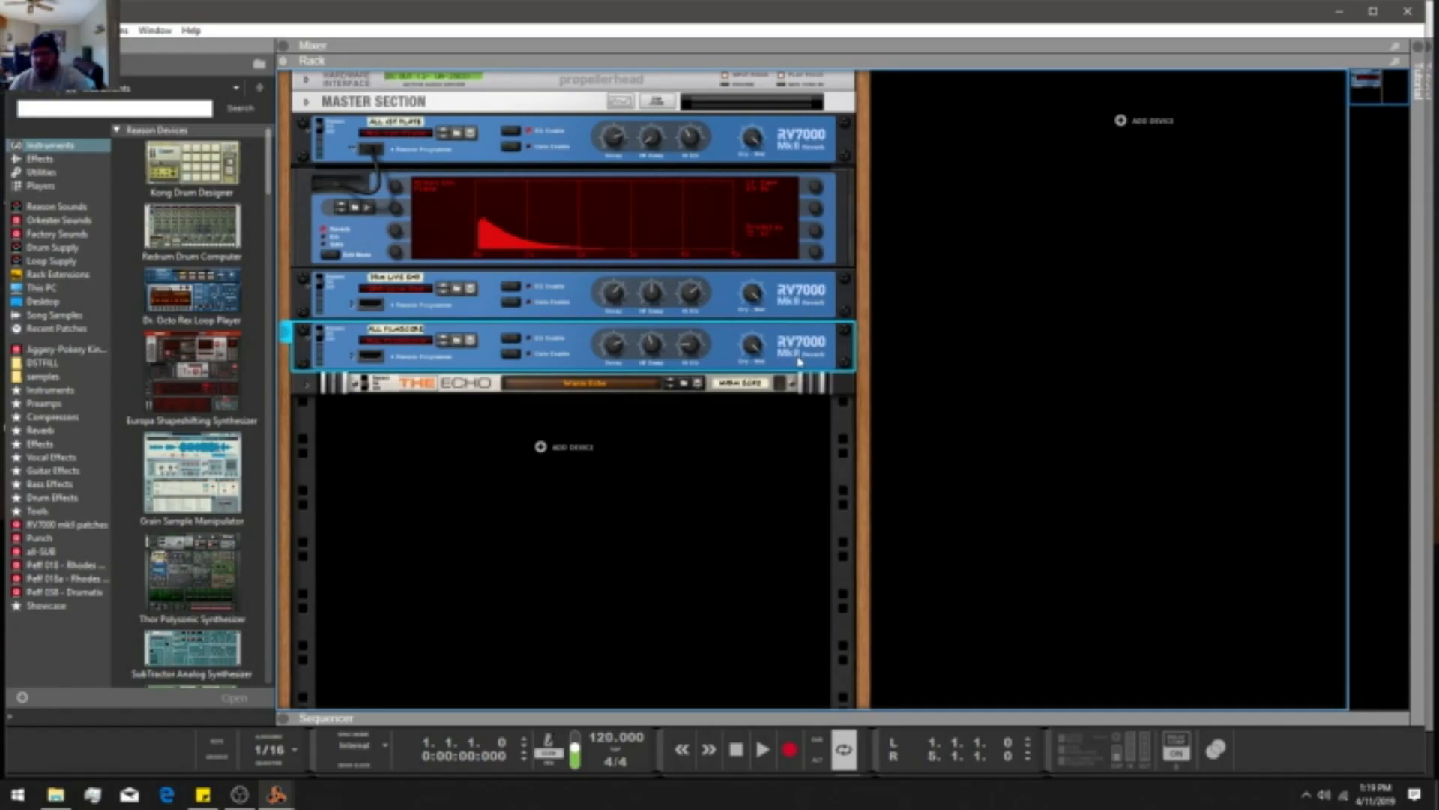
Delete the third RV7000 reverb (ALL FilmScore) and The Echo from the rack.
key(Delete)
click(683, 423)
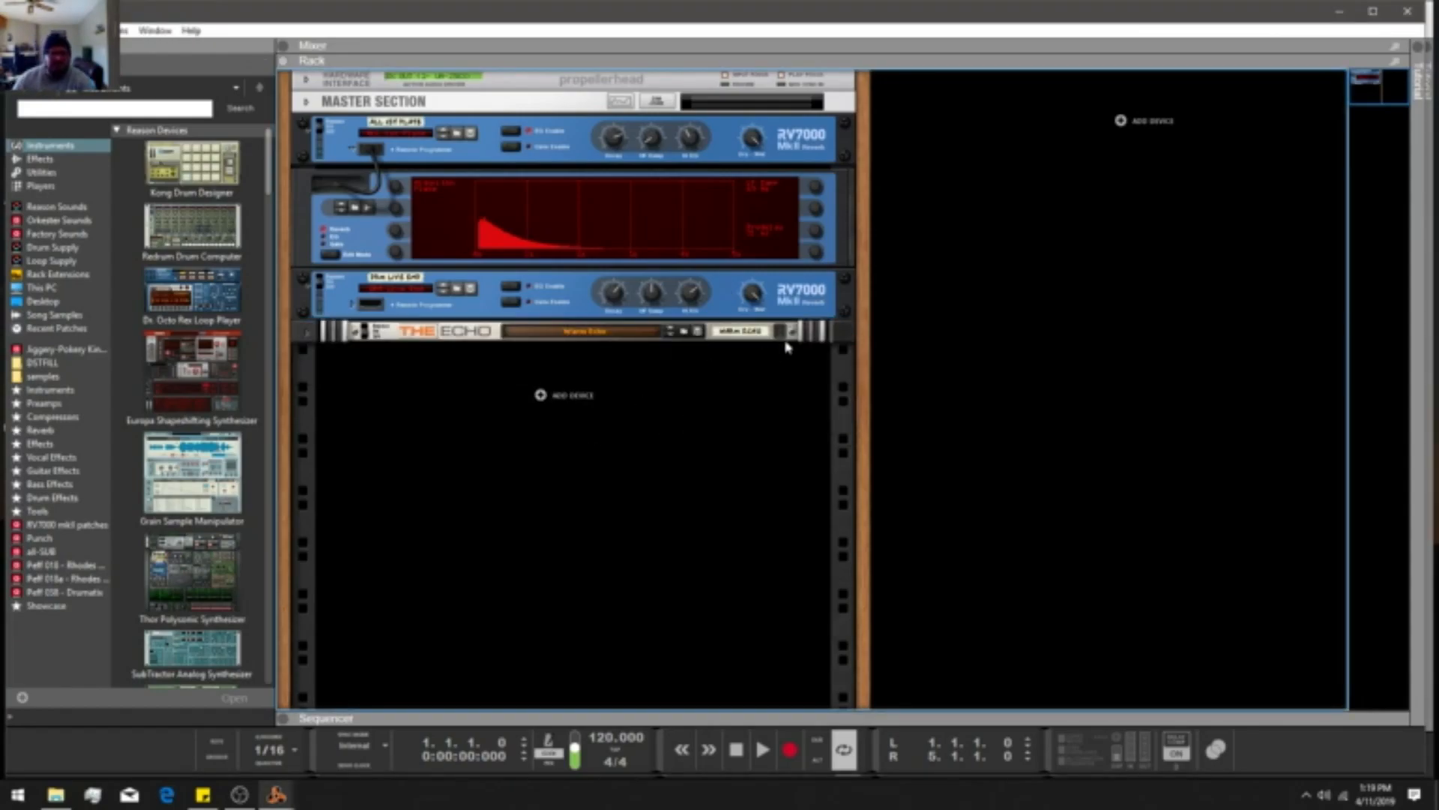
click(853, 330)
key(Delete)
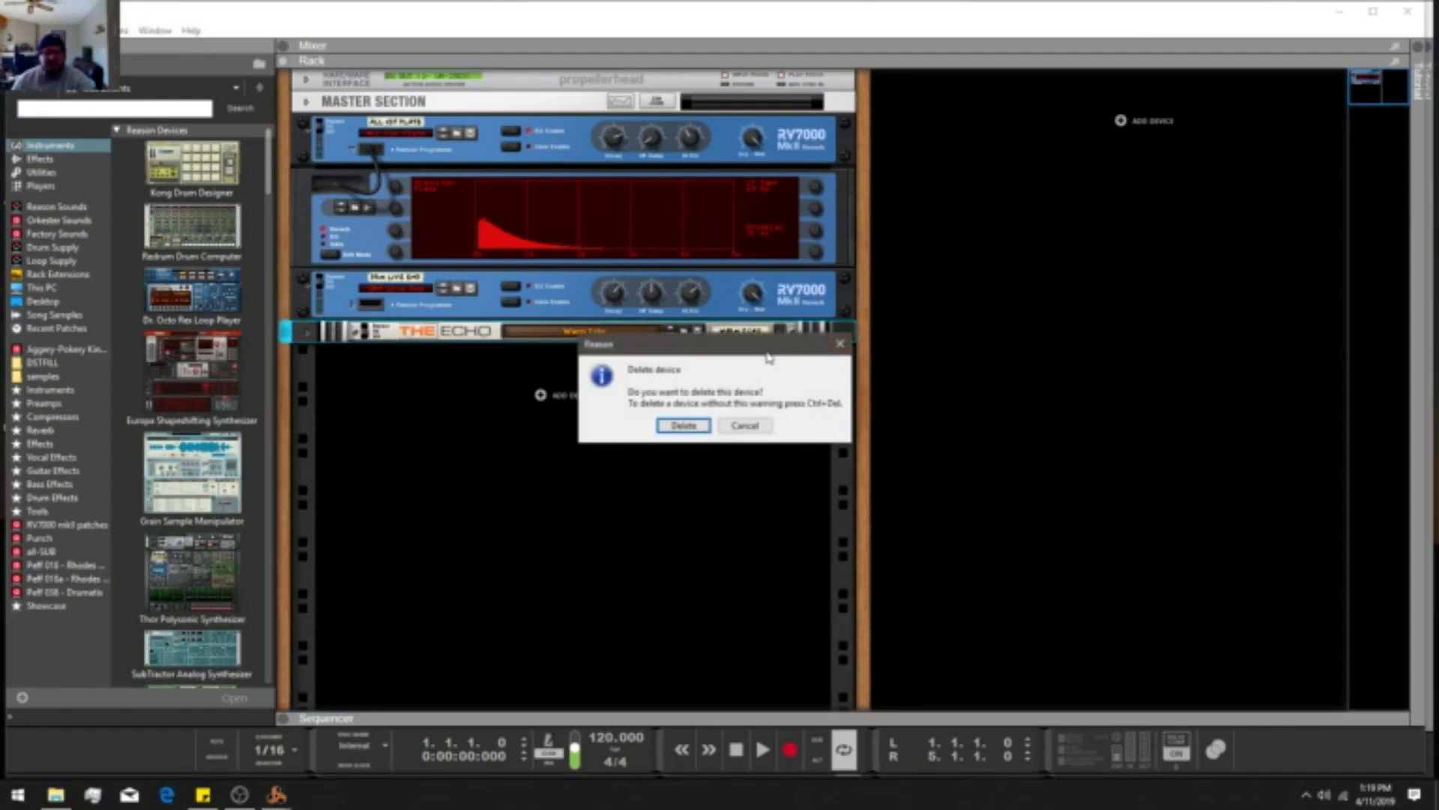
click(683, 423)
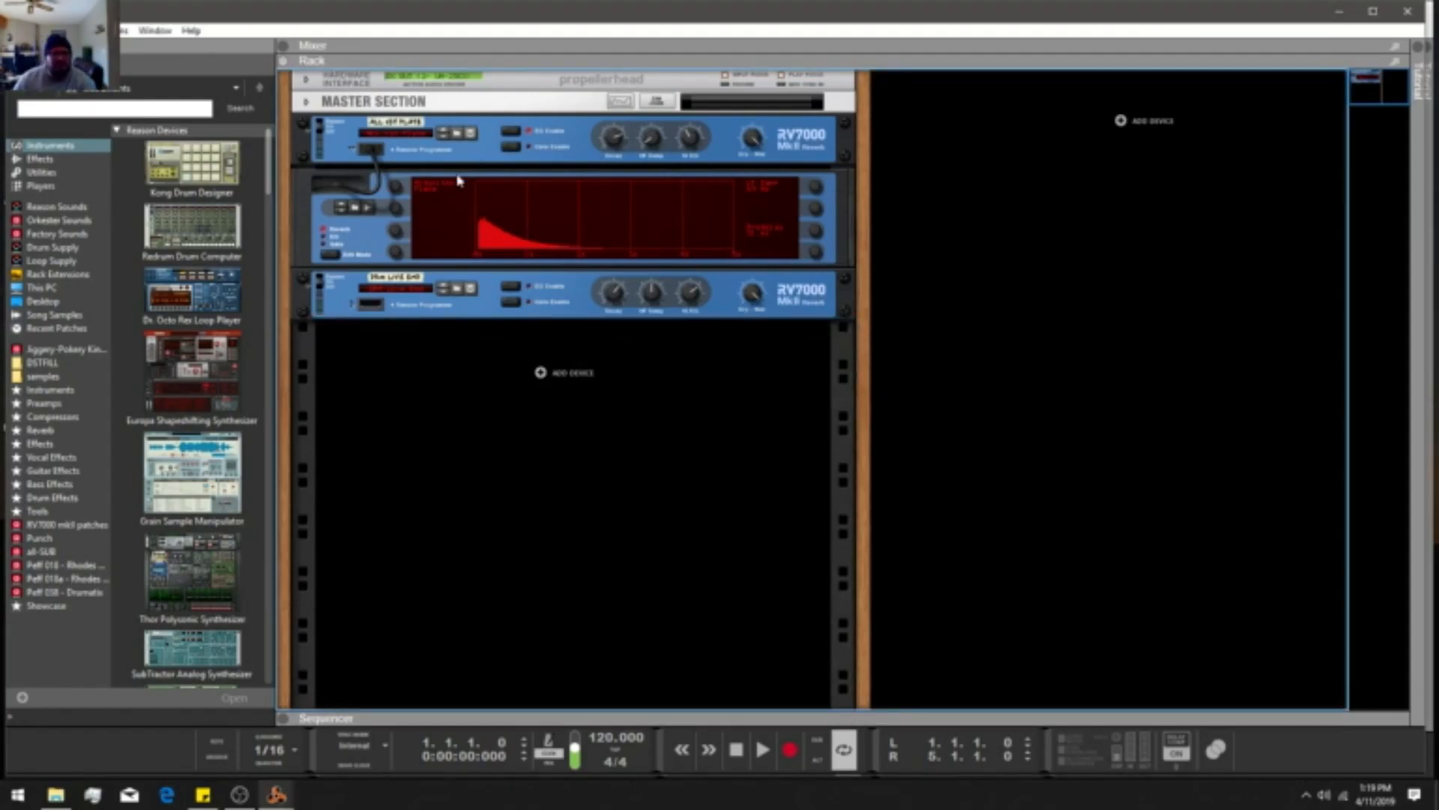
Show the mixer and rack together and fold the two remaining RV7000 reverbs.
key(F5)
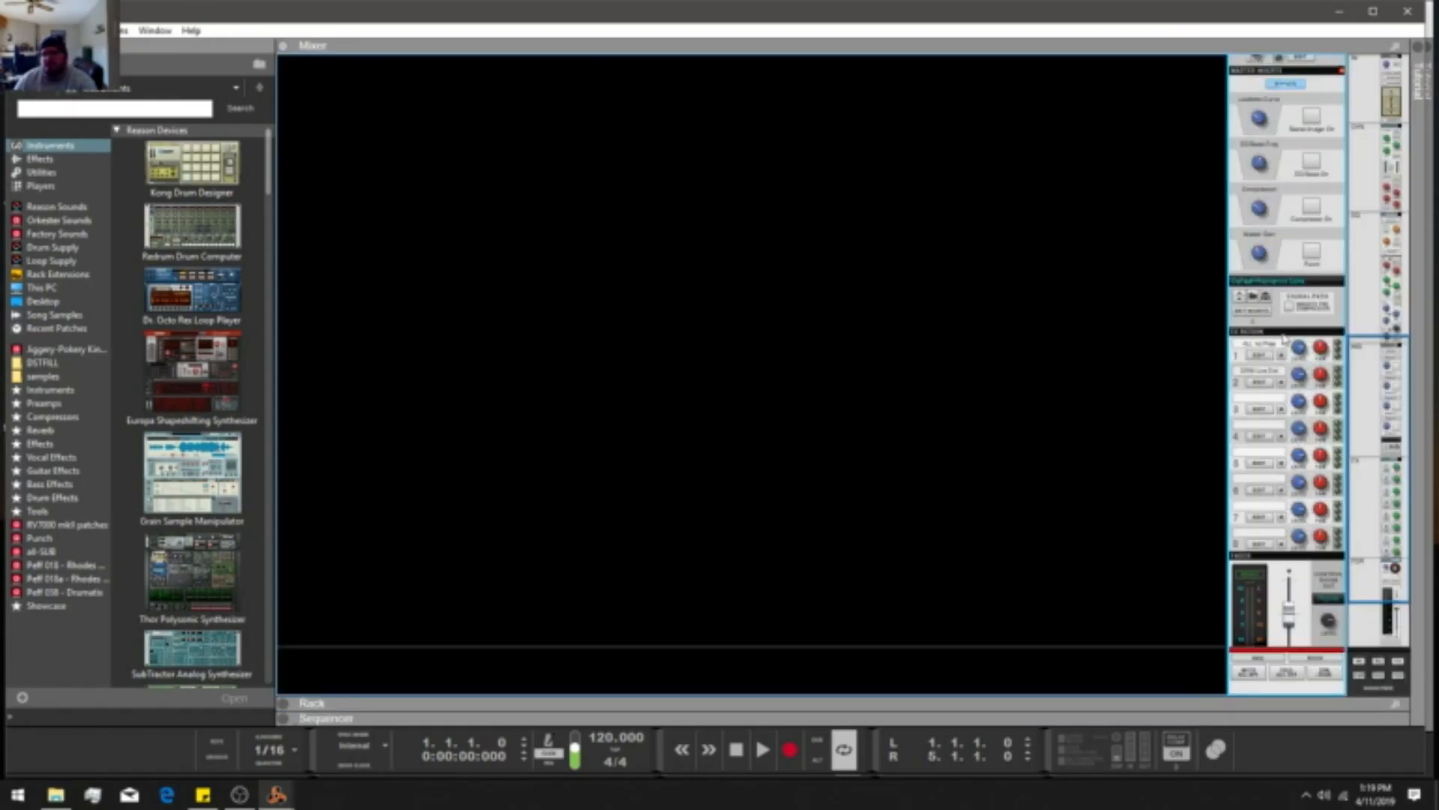
key(F6)
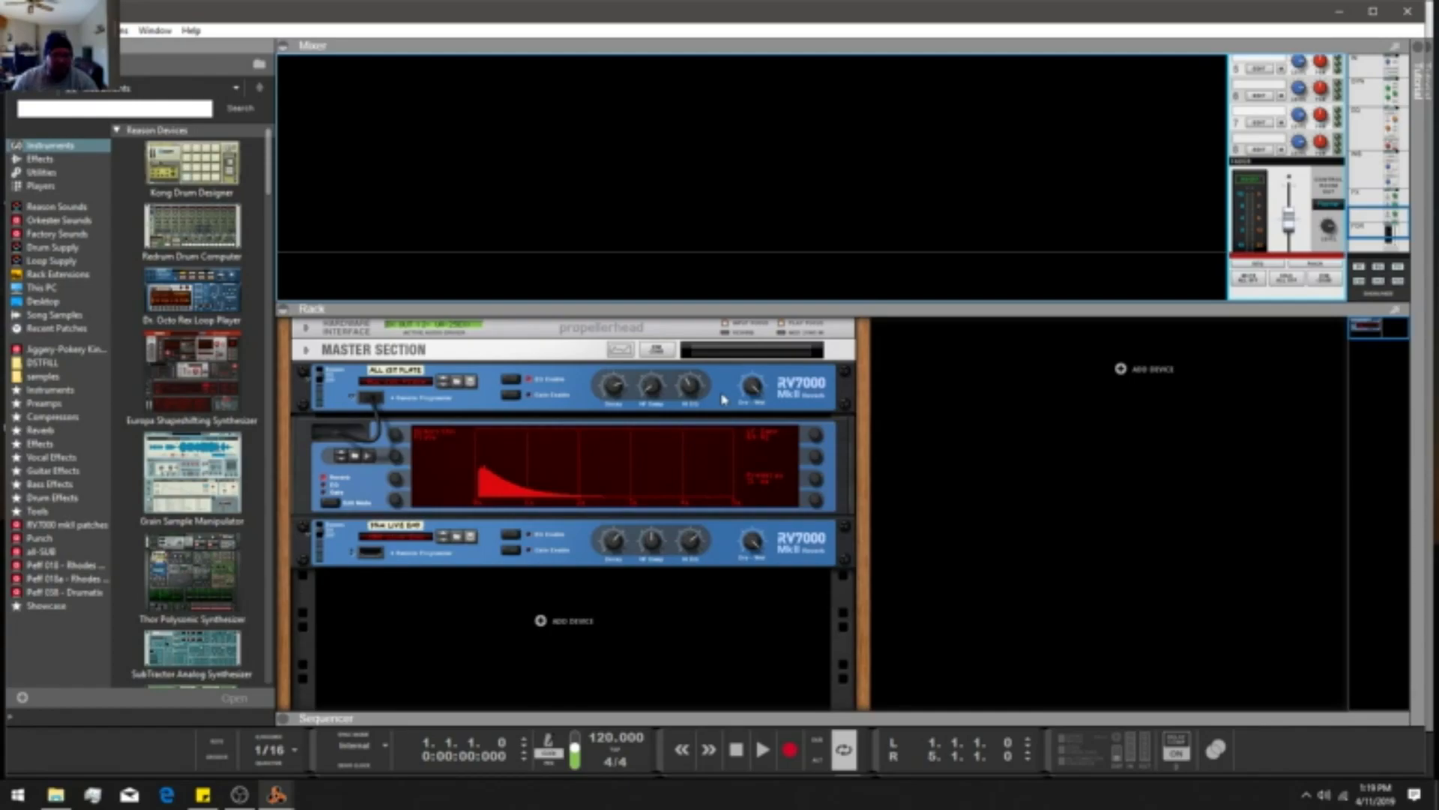
click(308, 375)
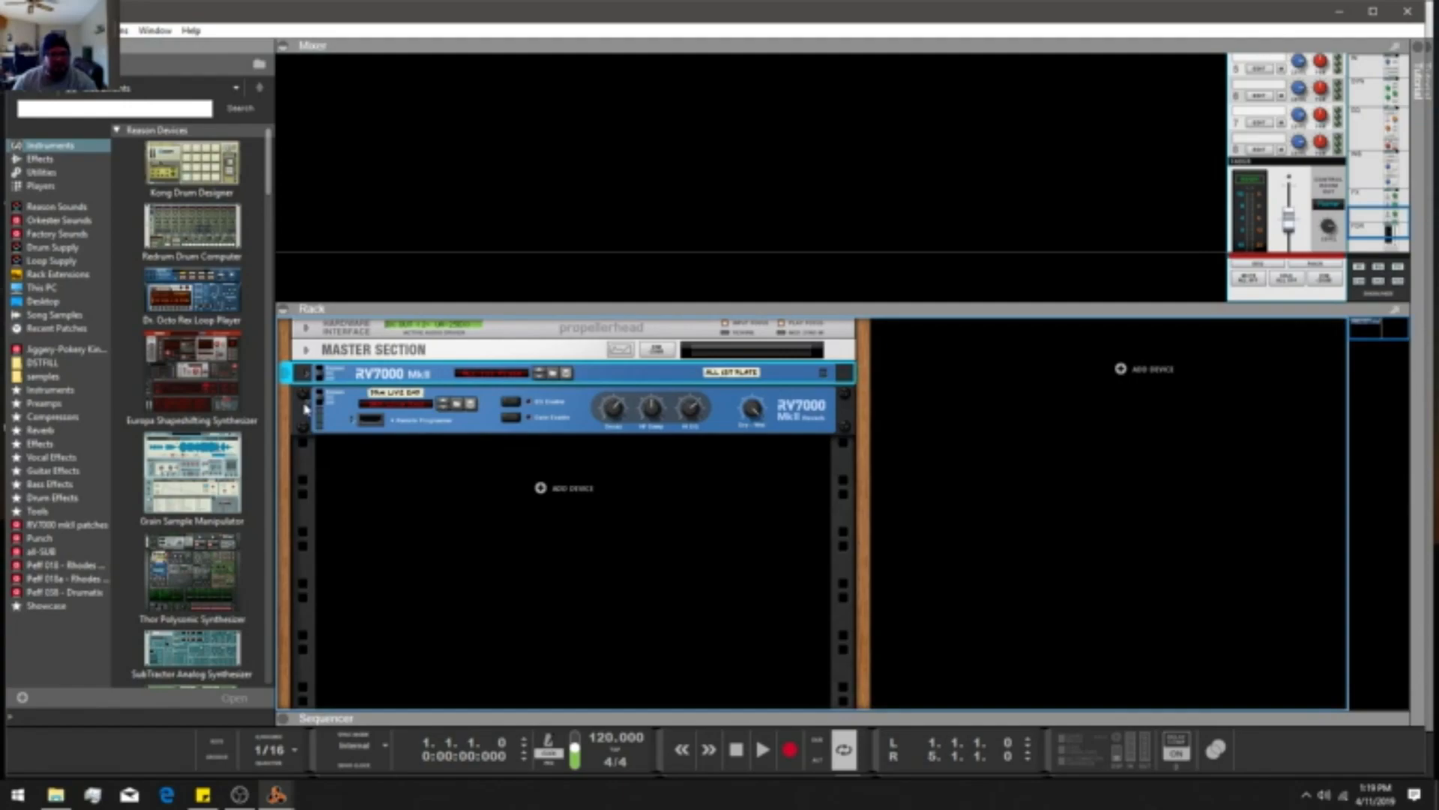
click(306, 406)
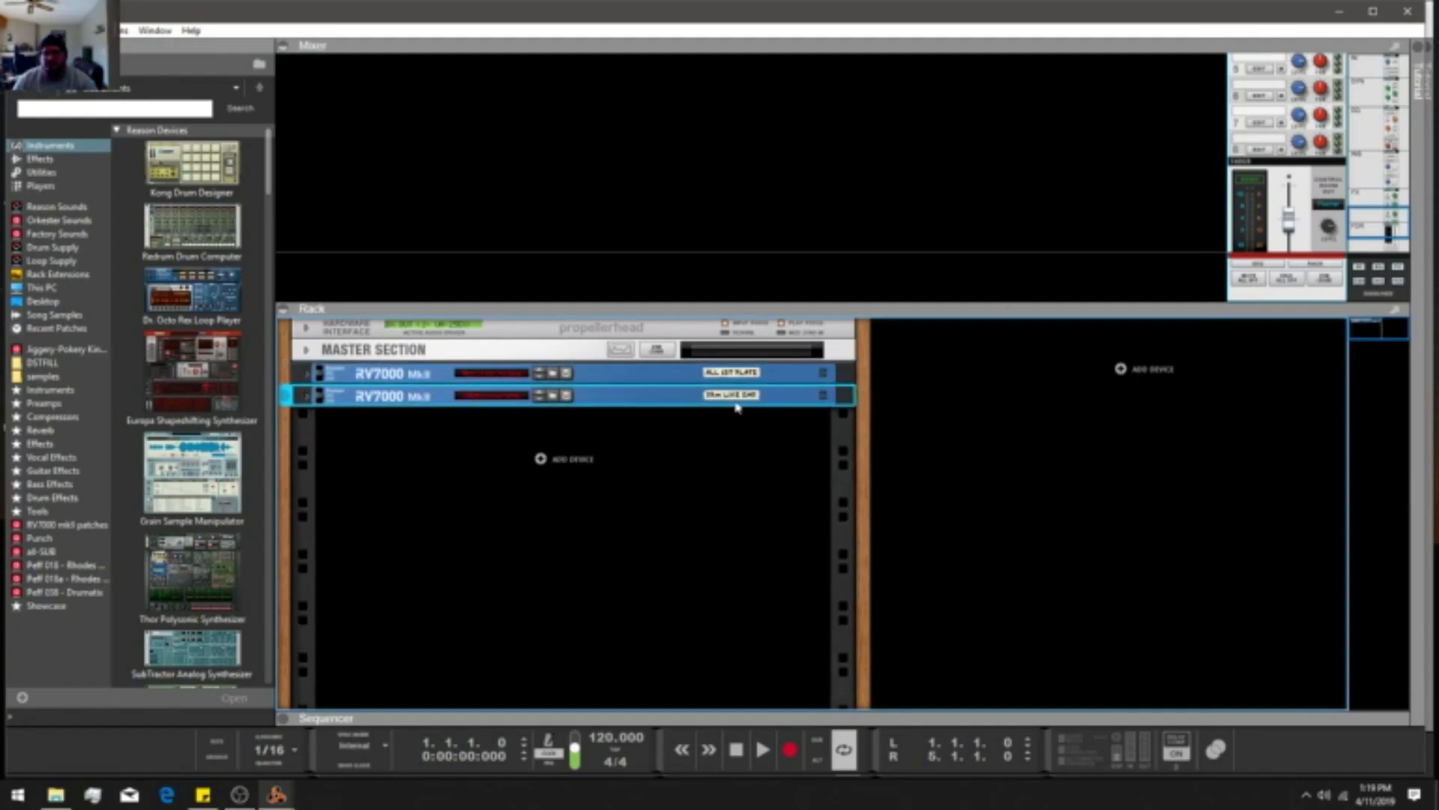
right_click(684, 434)
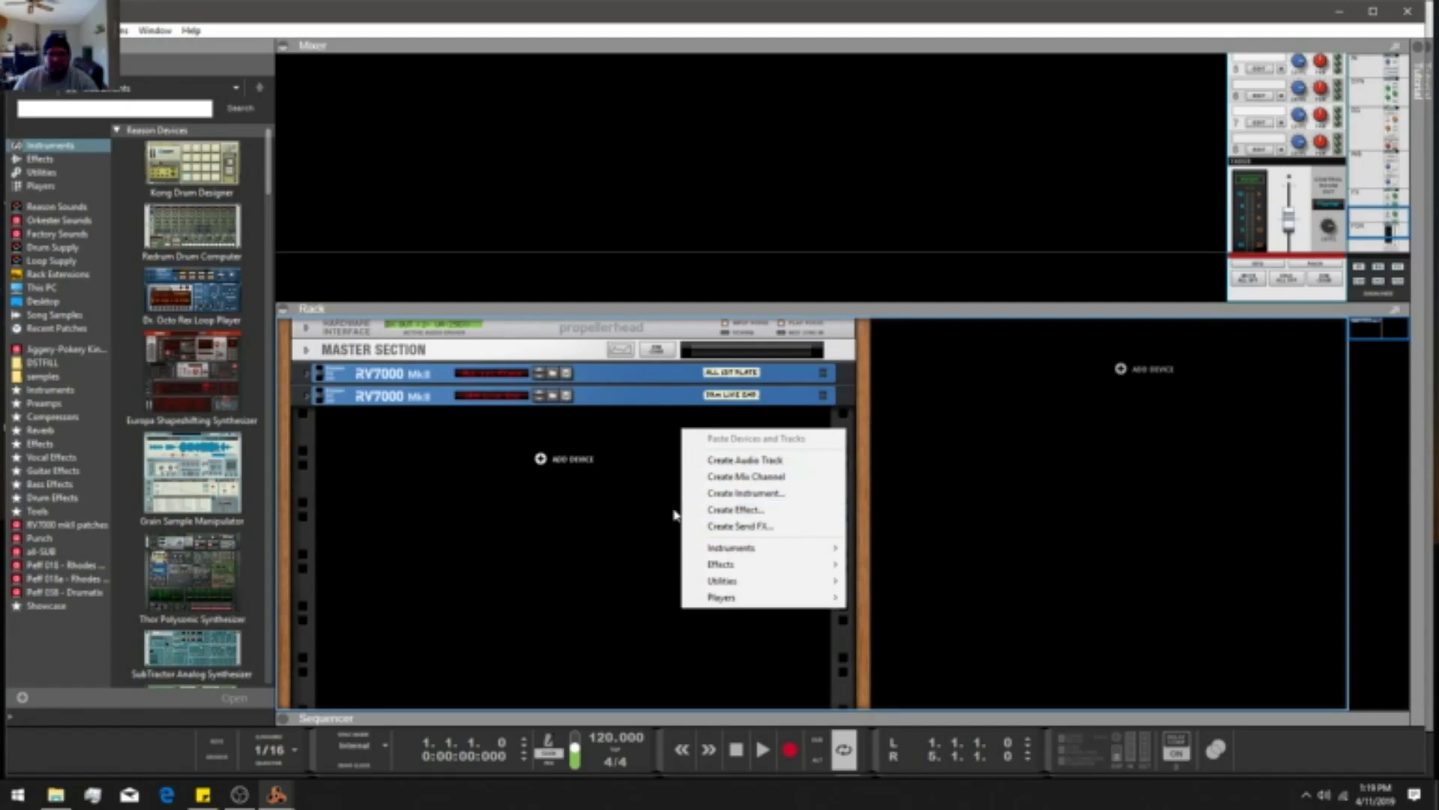
right_click(599, 491)
click(940, 306)
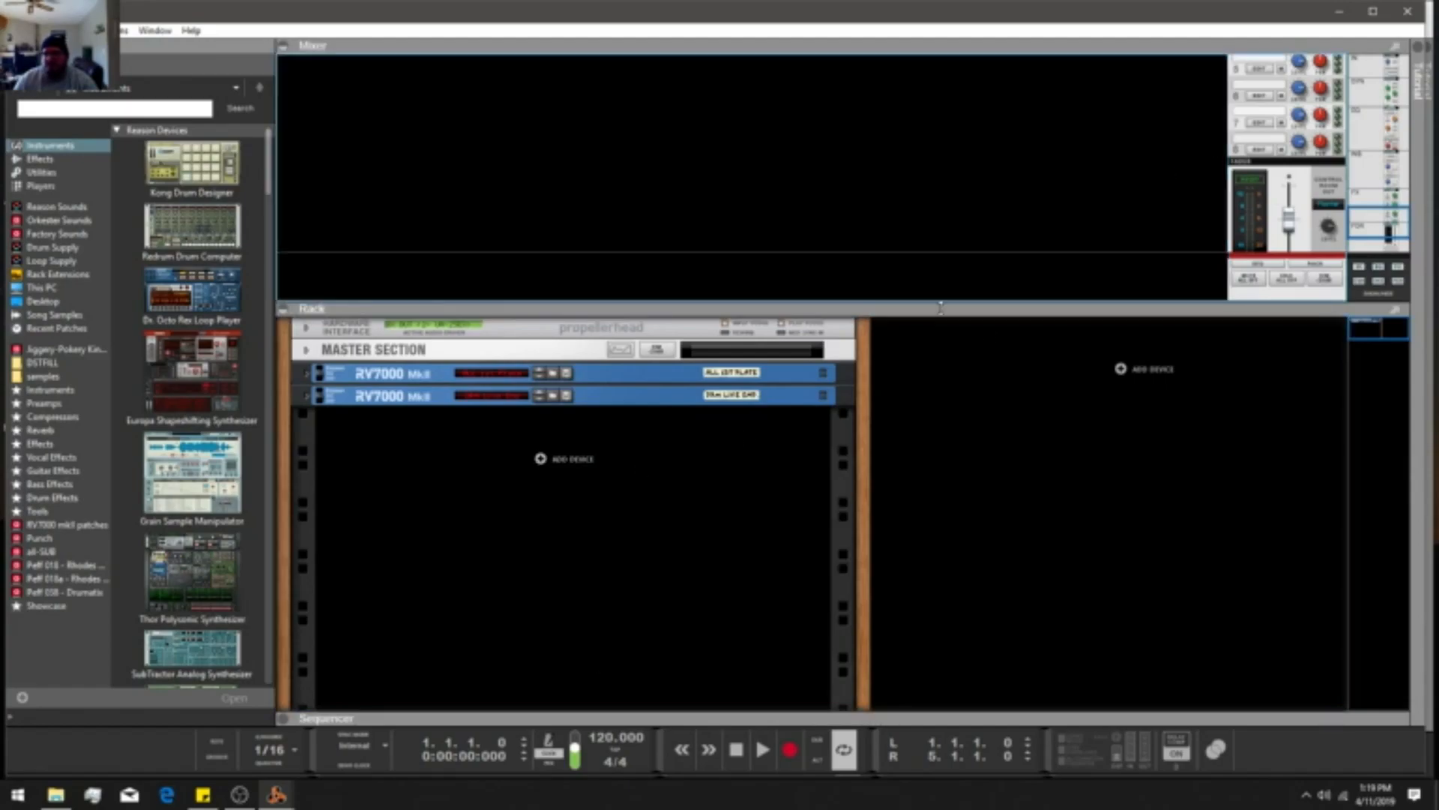
Add the Softube FET Compressor as a send effect and place it below the two RV7000 reverbs in the rack.
right_click(690, 418)
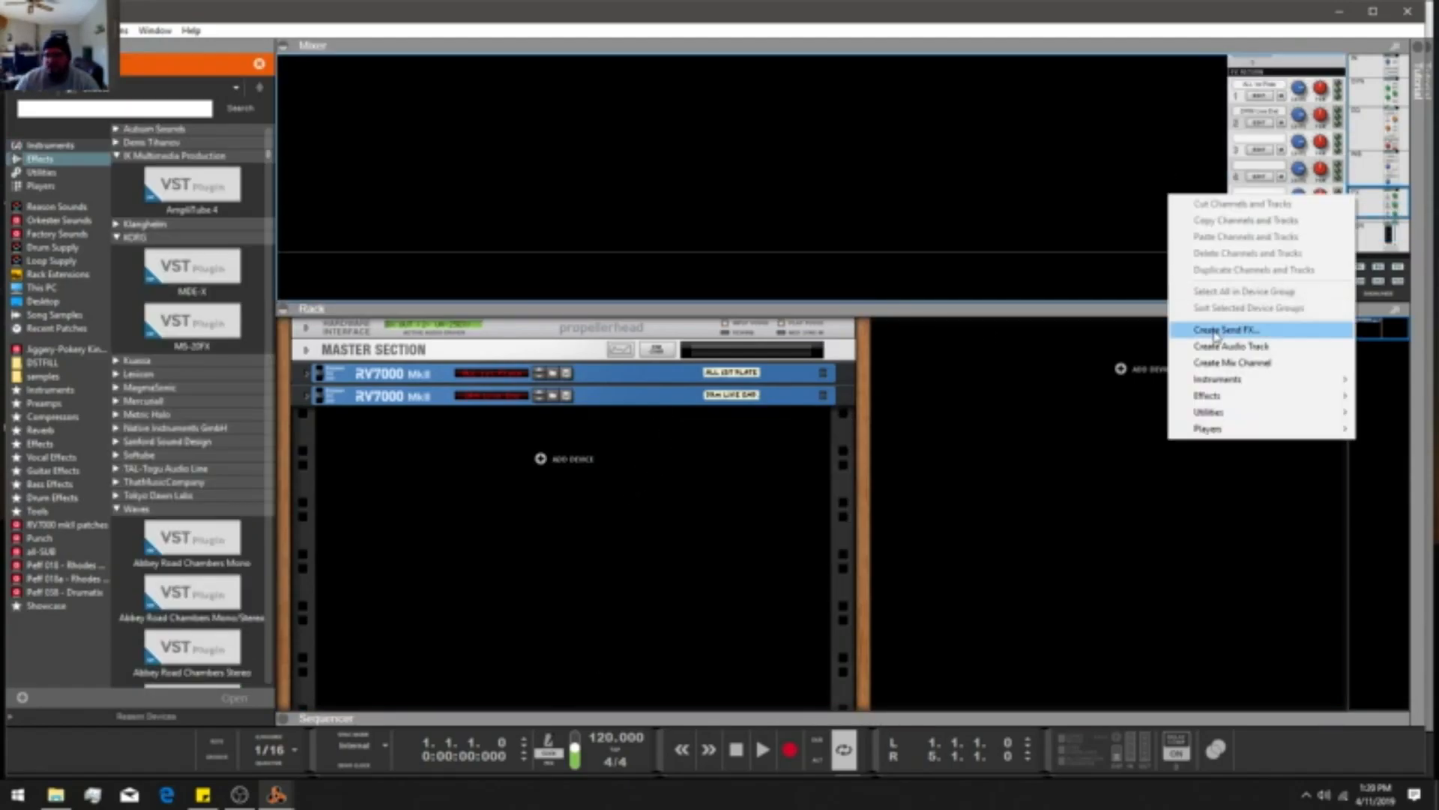
click(1216, 331)
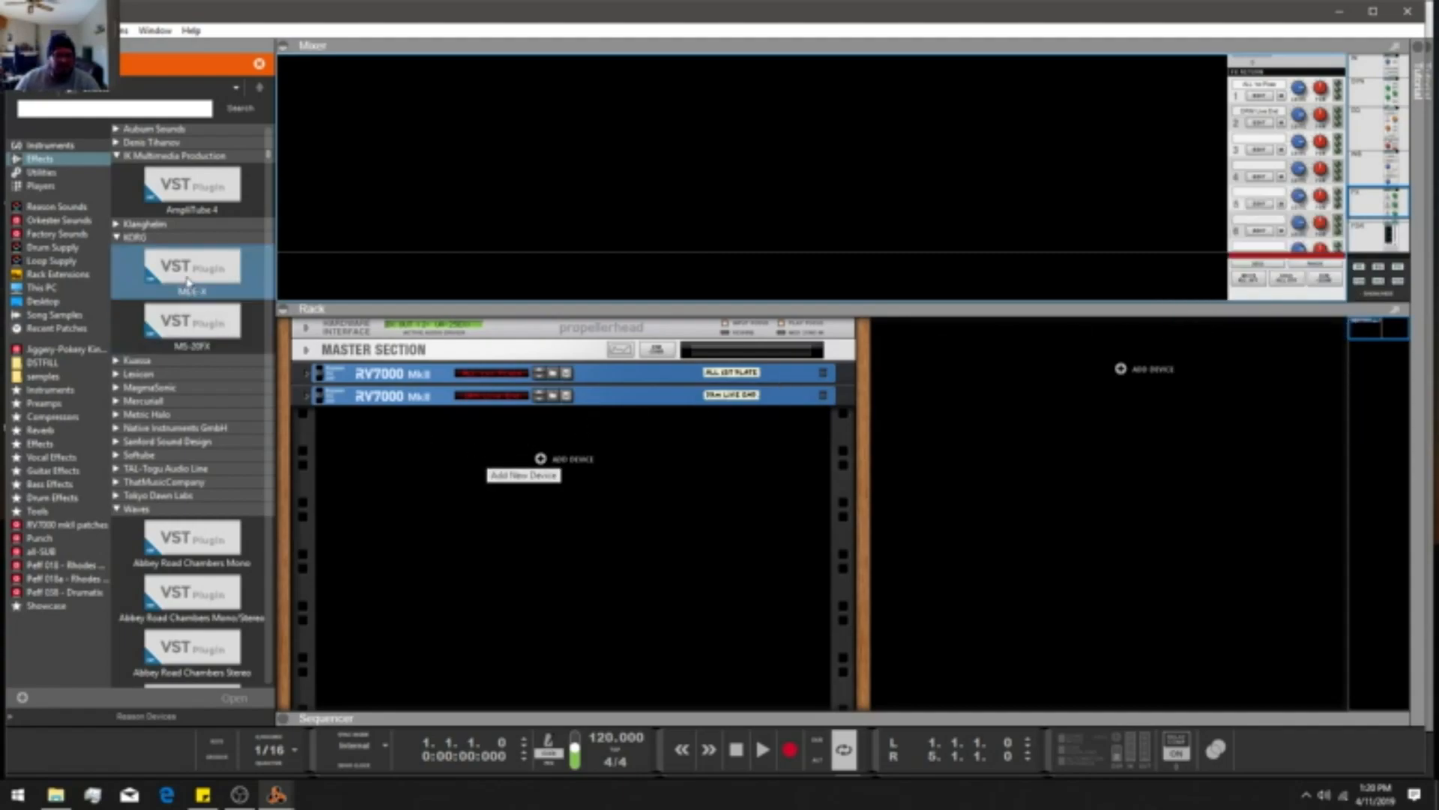
click(117, 239)
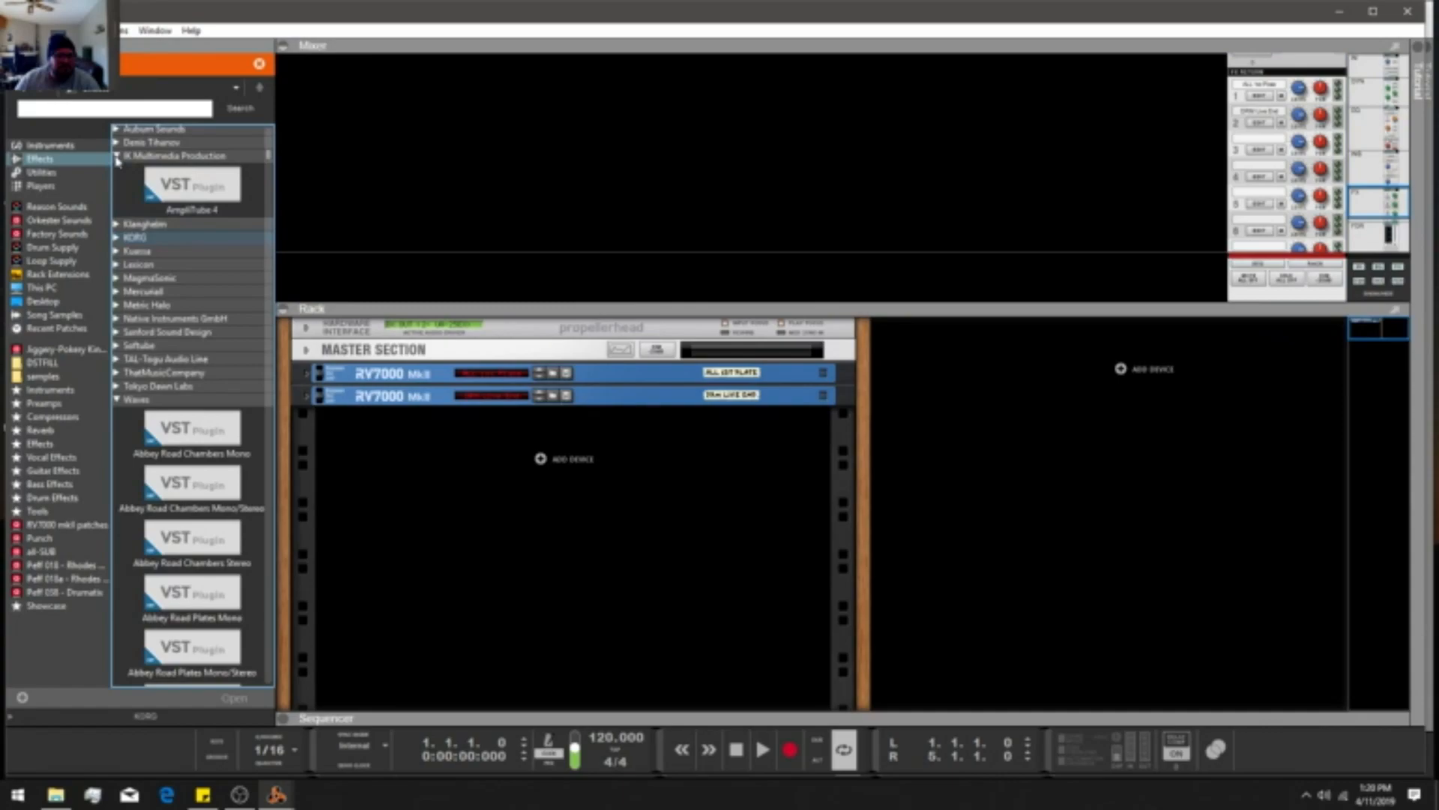
click(117, 155)
click(118, 348)
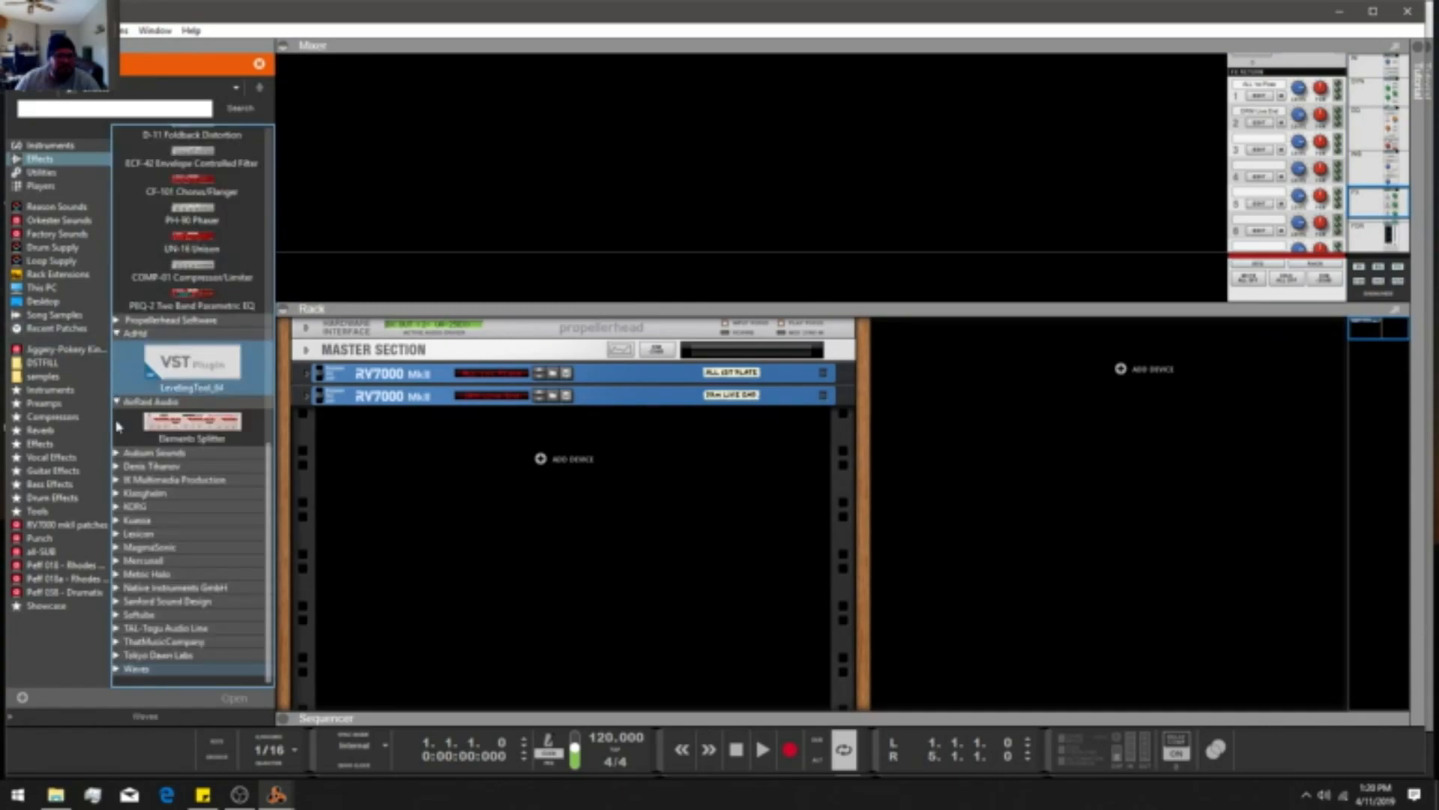
click(117, 615)
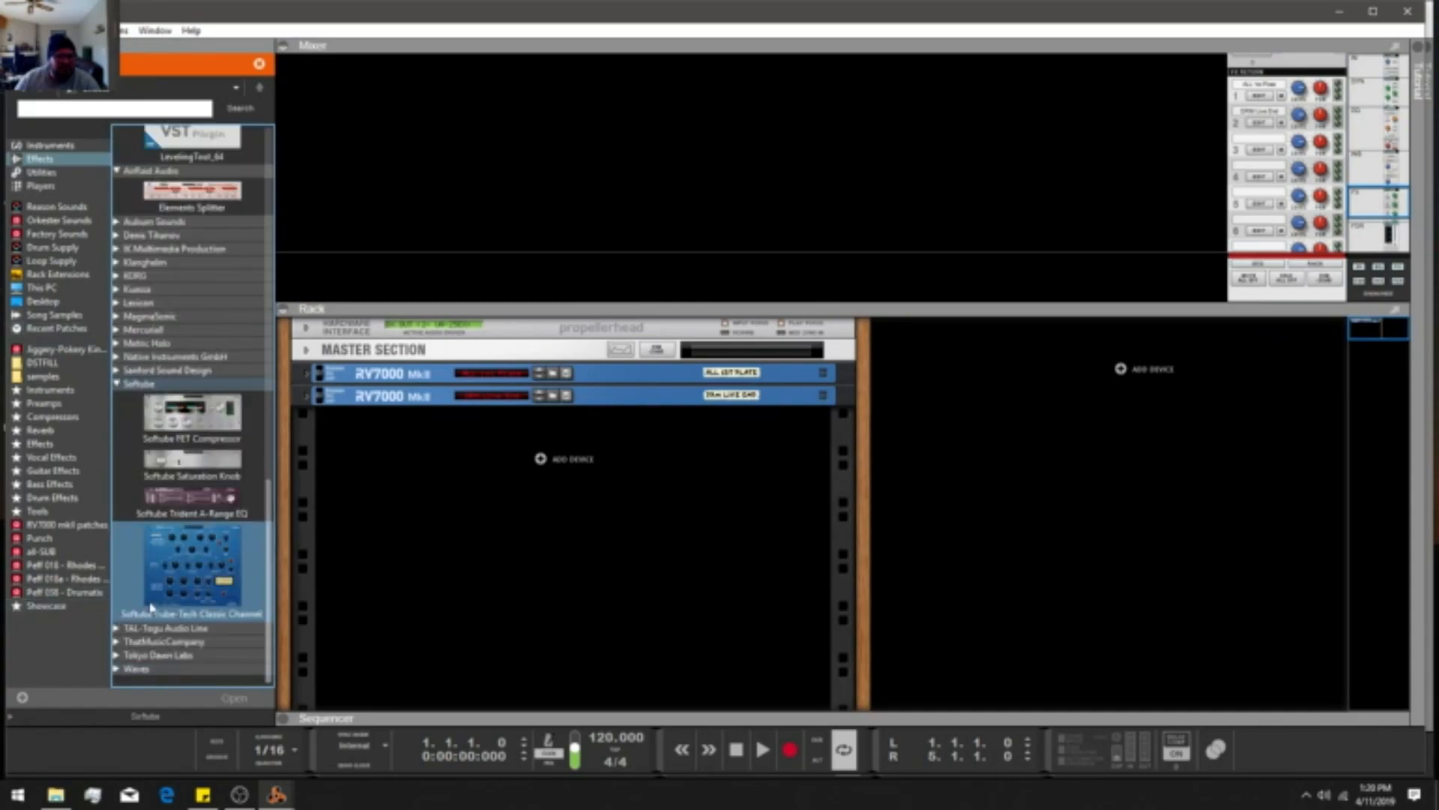
double_click(212, 426)
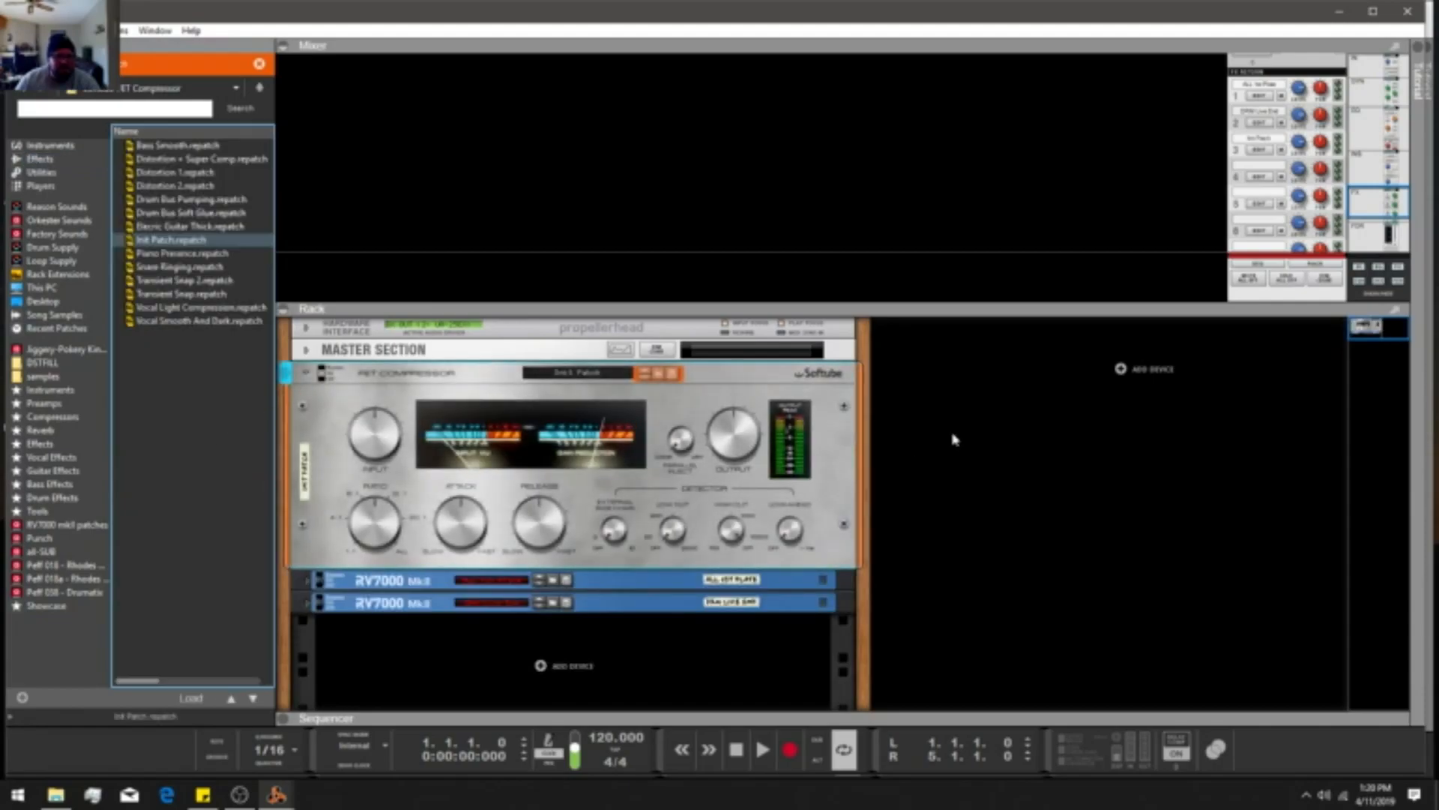
drag(304, 401, 360, 637)
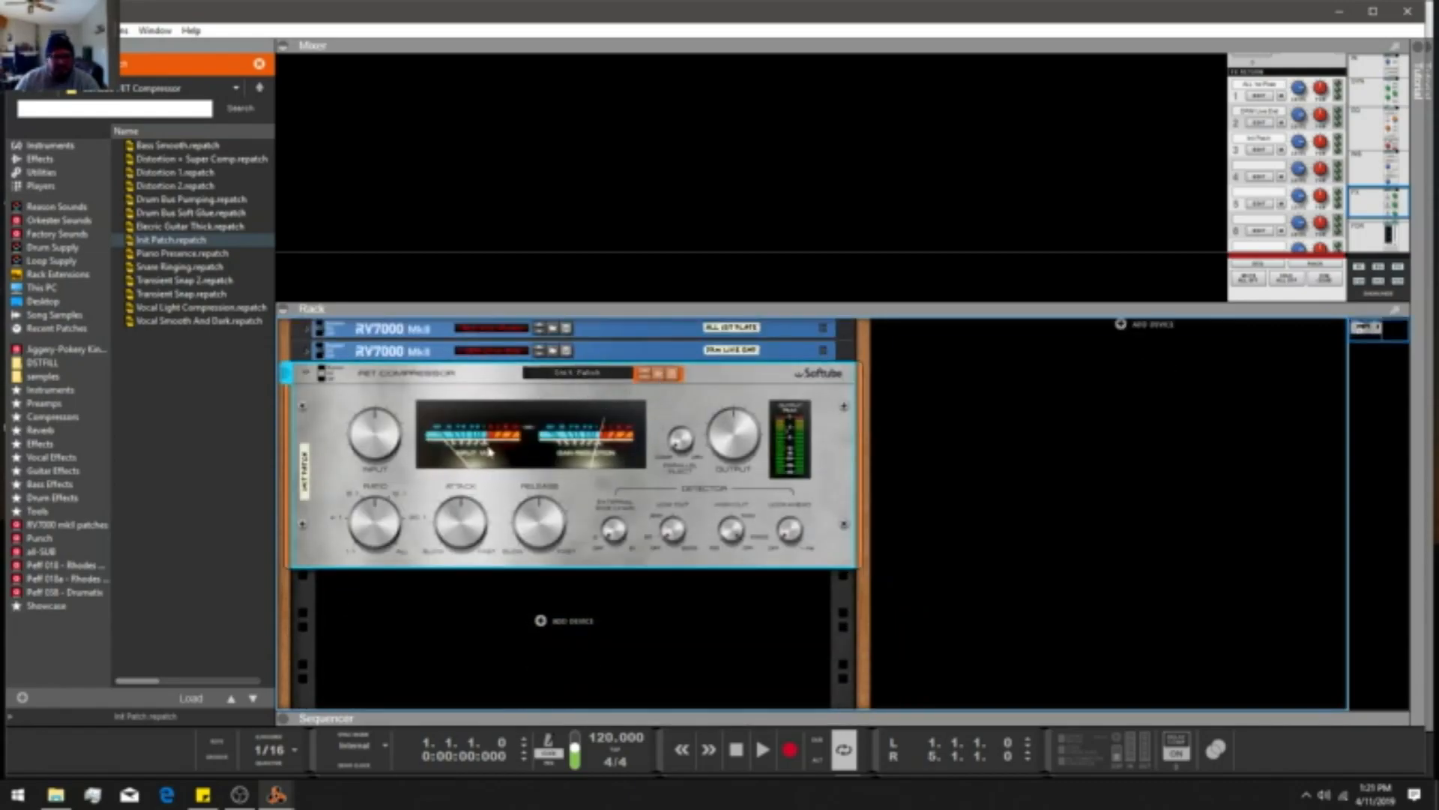
Set the FET Compressor's input to -3.9 dB and ratio to 4:1, slow its attack slightly, and leave low cut and high cut off.
drag(381, 438, 379, 458)
drag(386, 534, 378, 581)
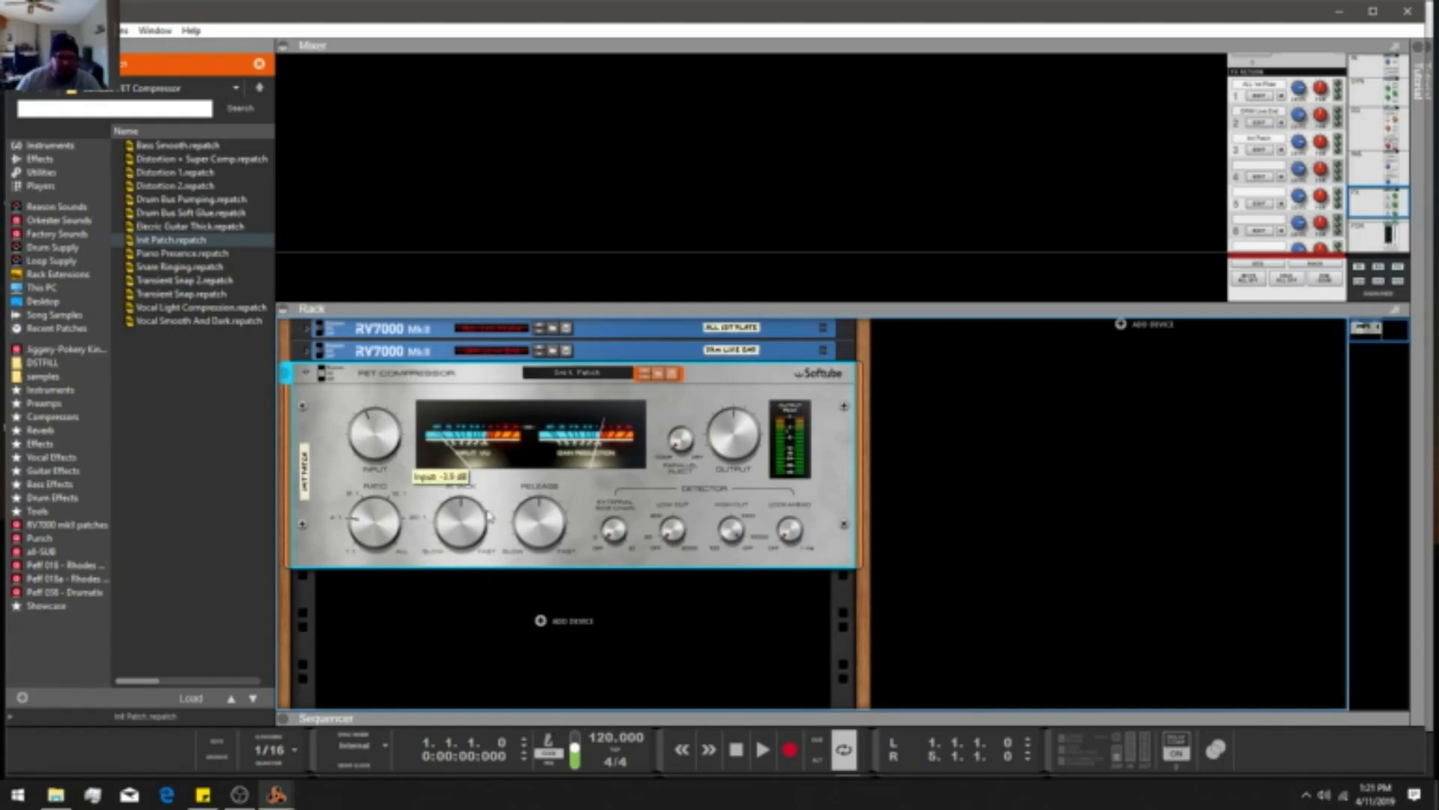
drag(466, 518, 545, 539)
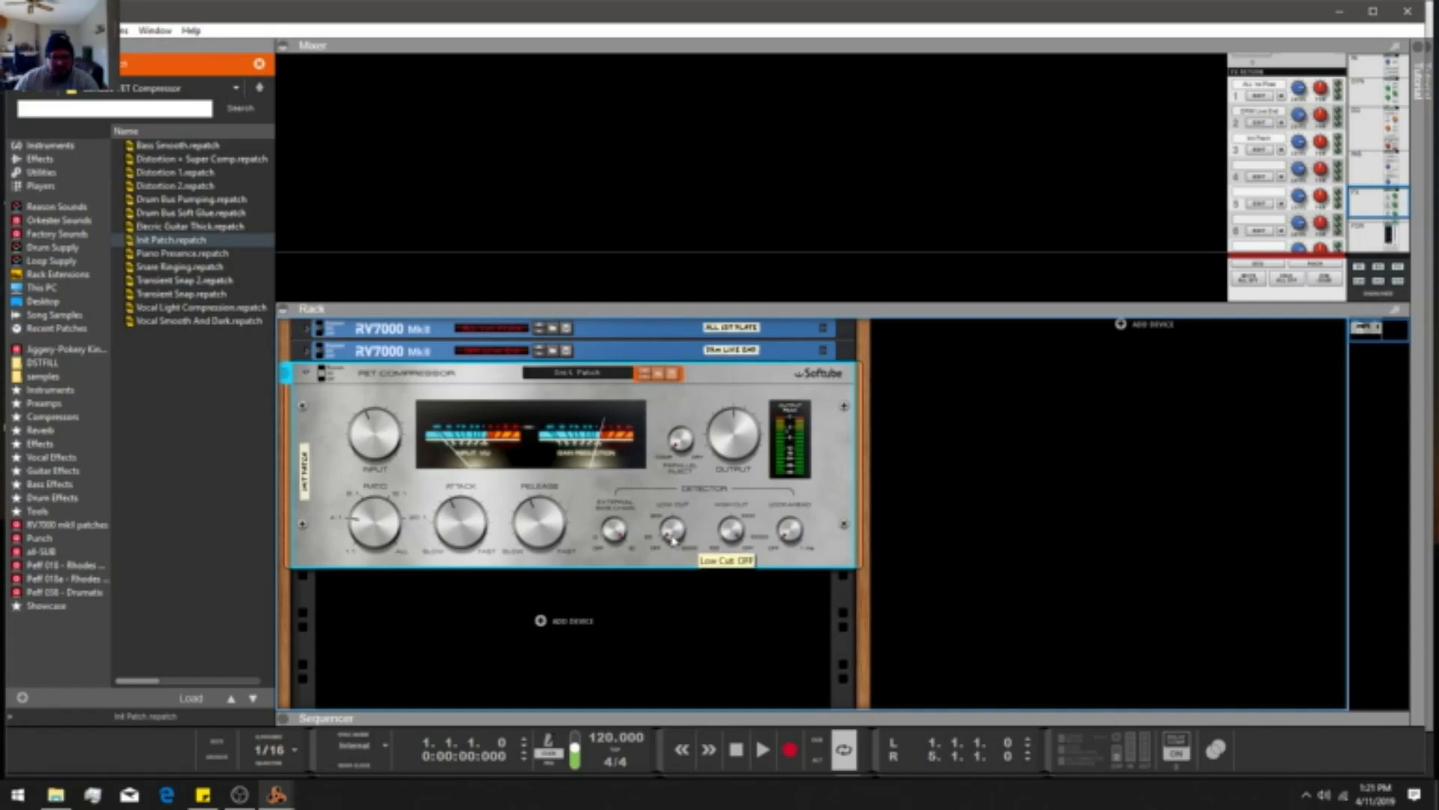
drag(675, 530, 673, 522)
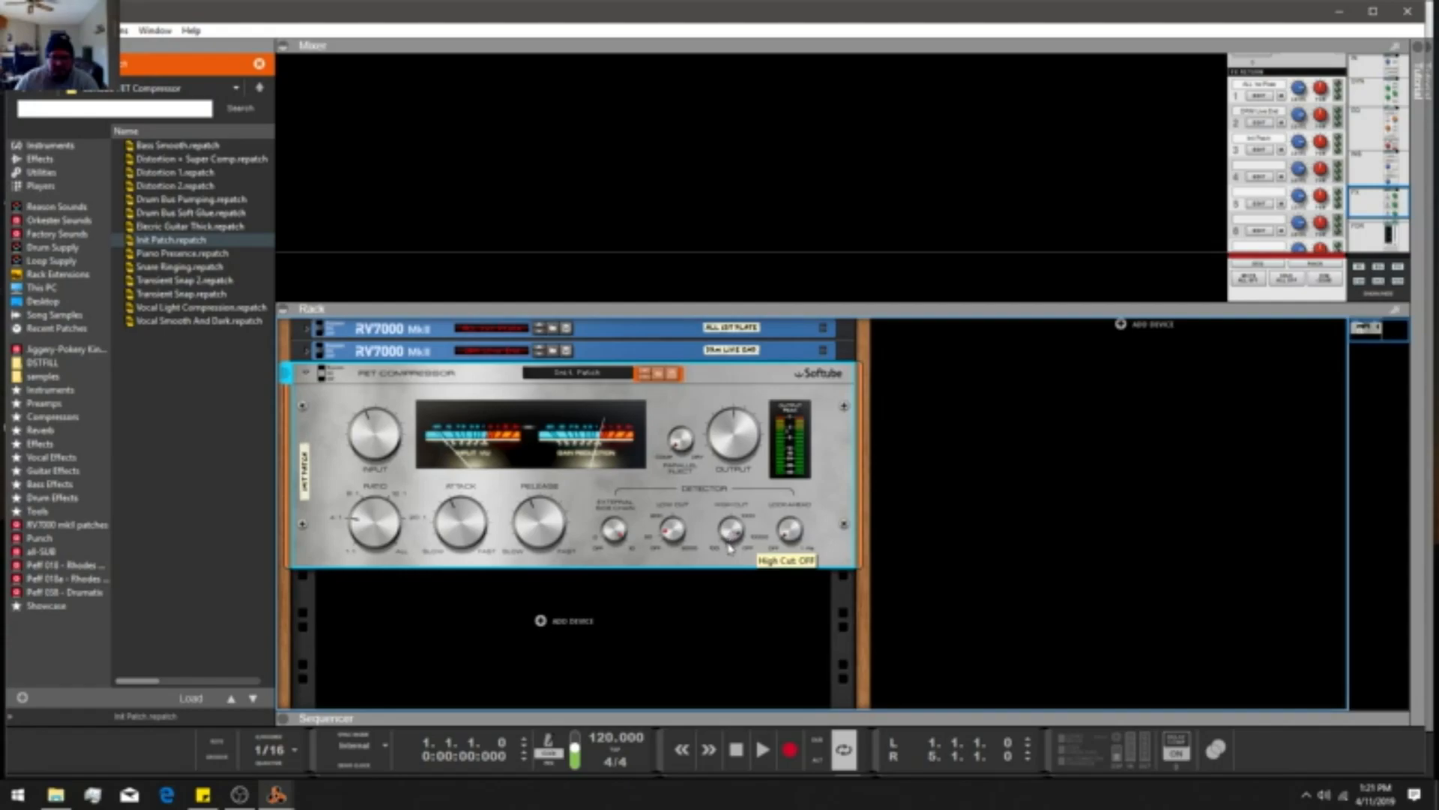
drag(729, 553, 729, 555)
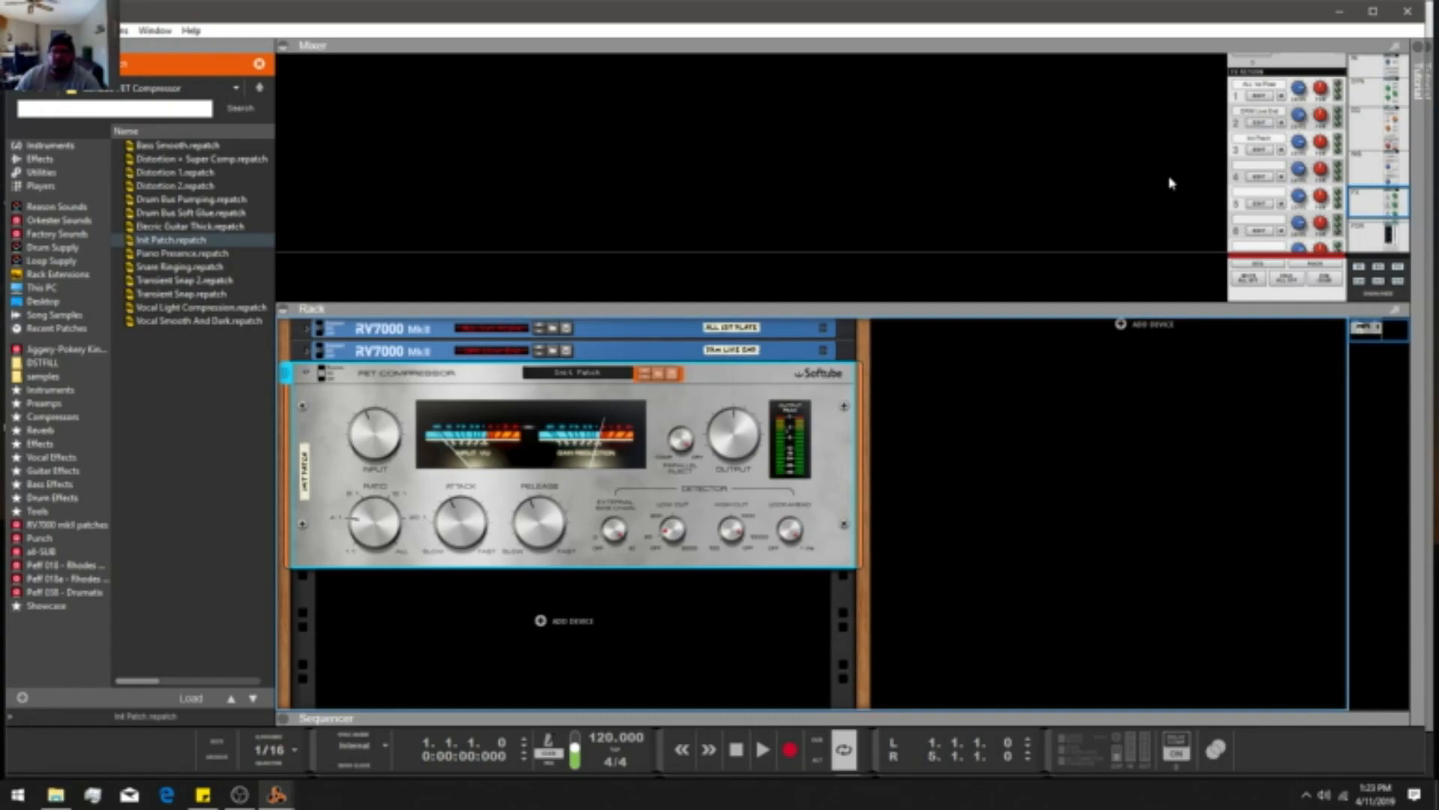
Add the Native Instruments Replika delay as the fourth send effect.
scroll(1230, 164, down, 2)
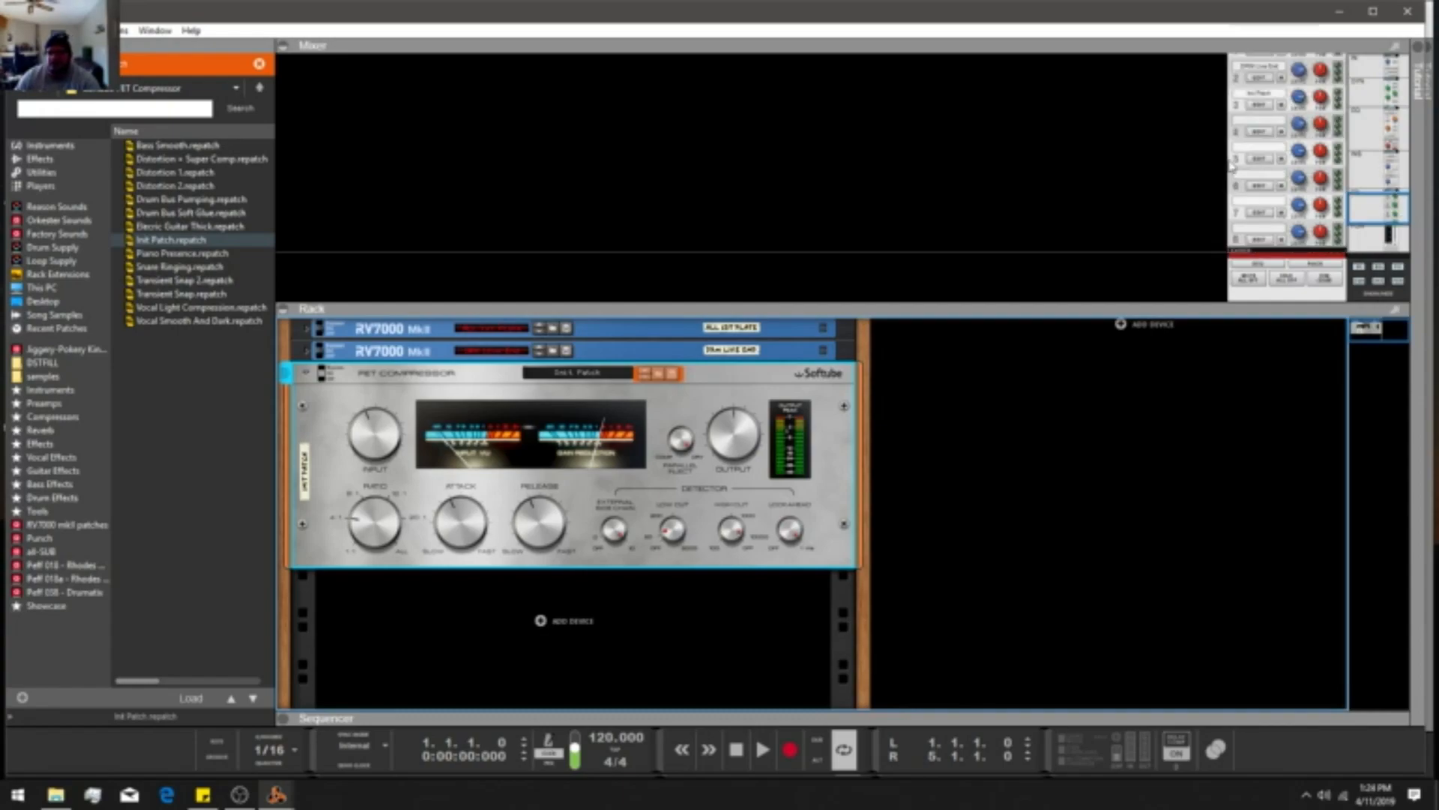
right_click(1246, 123)
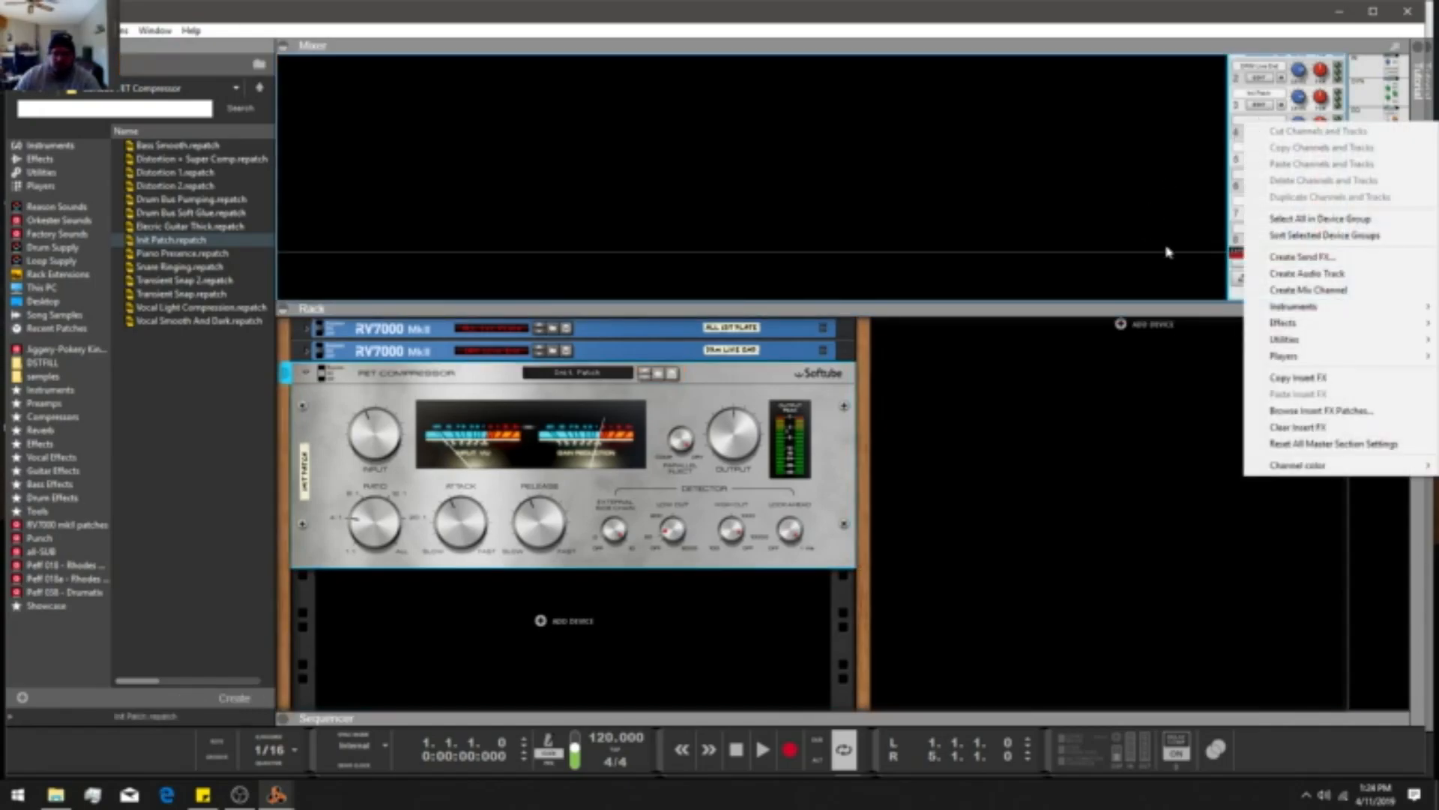
click(1288, 262)
scroll(235, 409, down, 5)
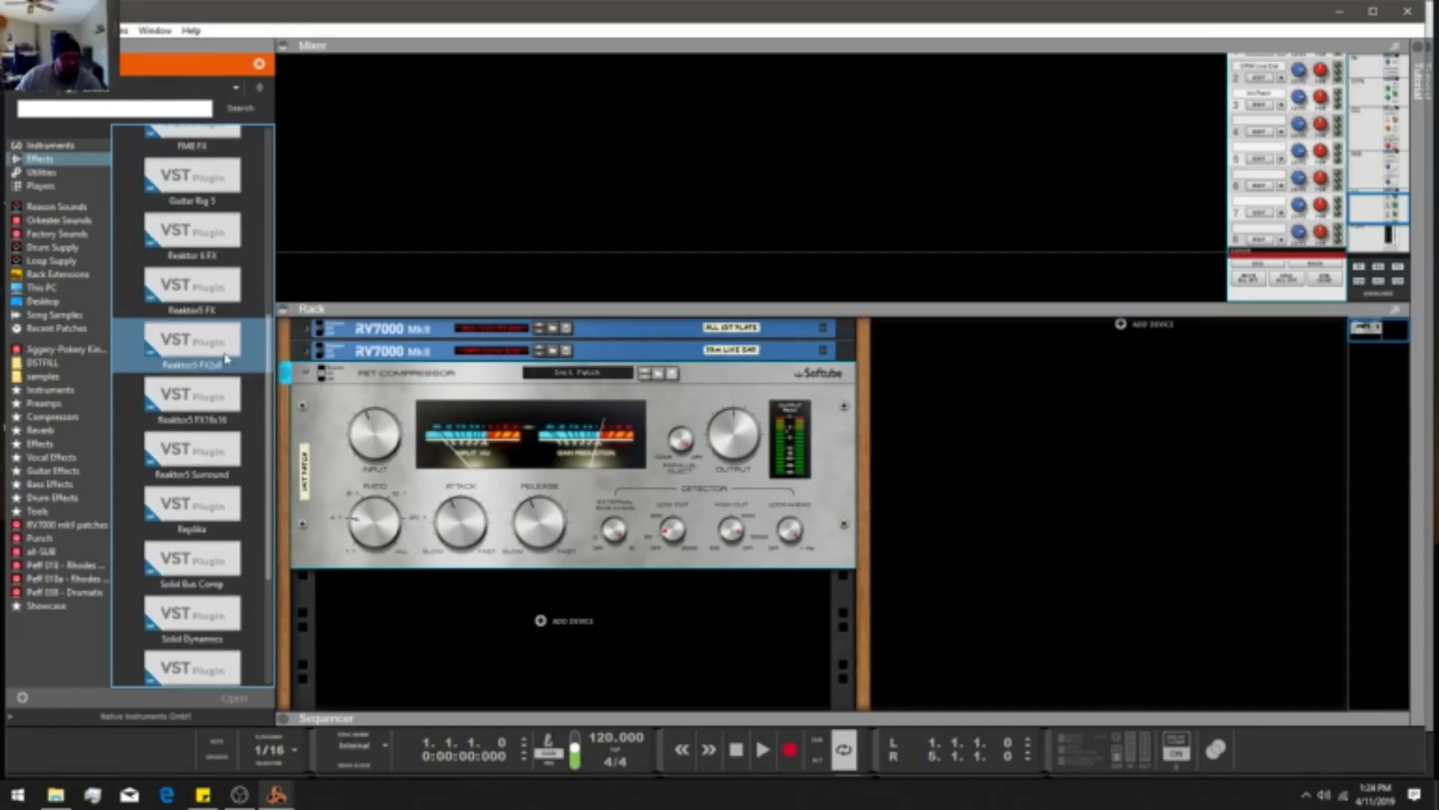
click(225, 465)
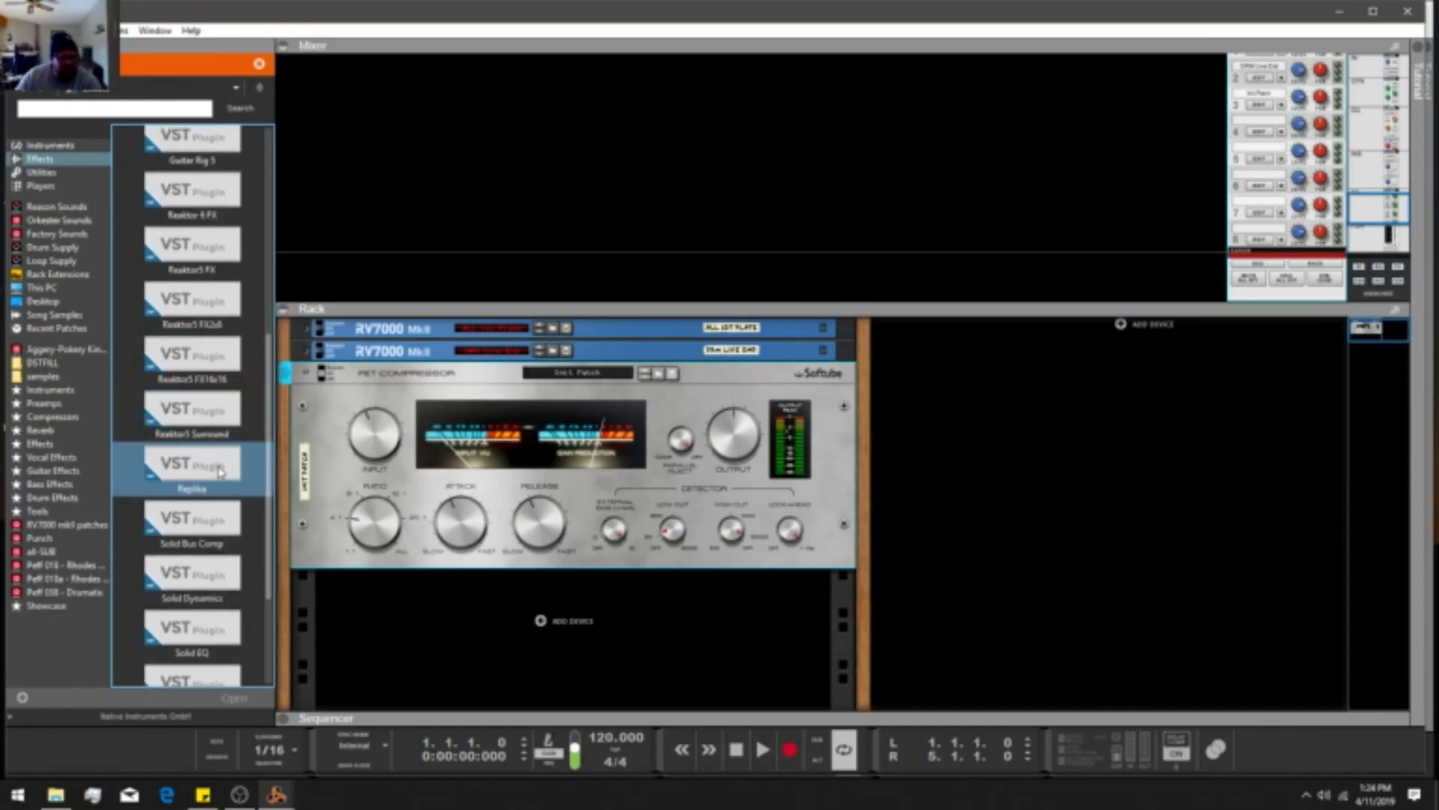
double_click(220, 471)
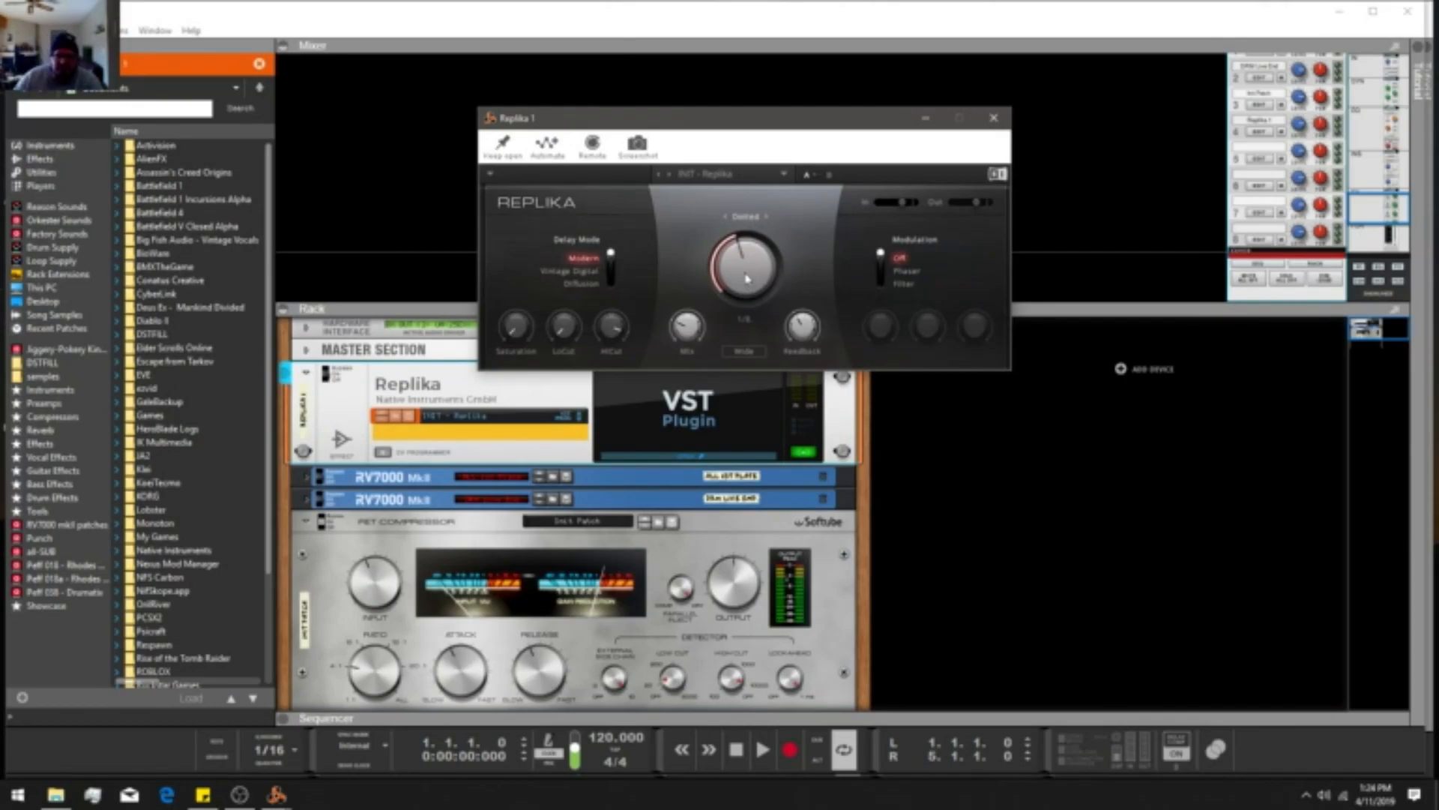
Raise Replika's delay time, keep the delay mode on Modern, and close the plug-in window.
drag(754, 257, 753, 256)
click(726, 218)
click(726, 218)
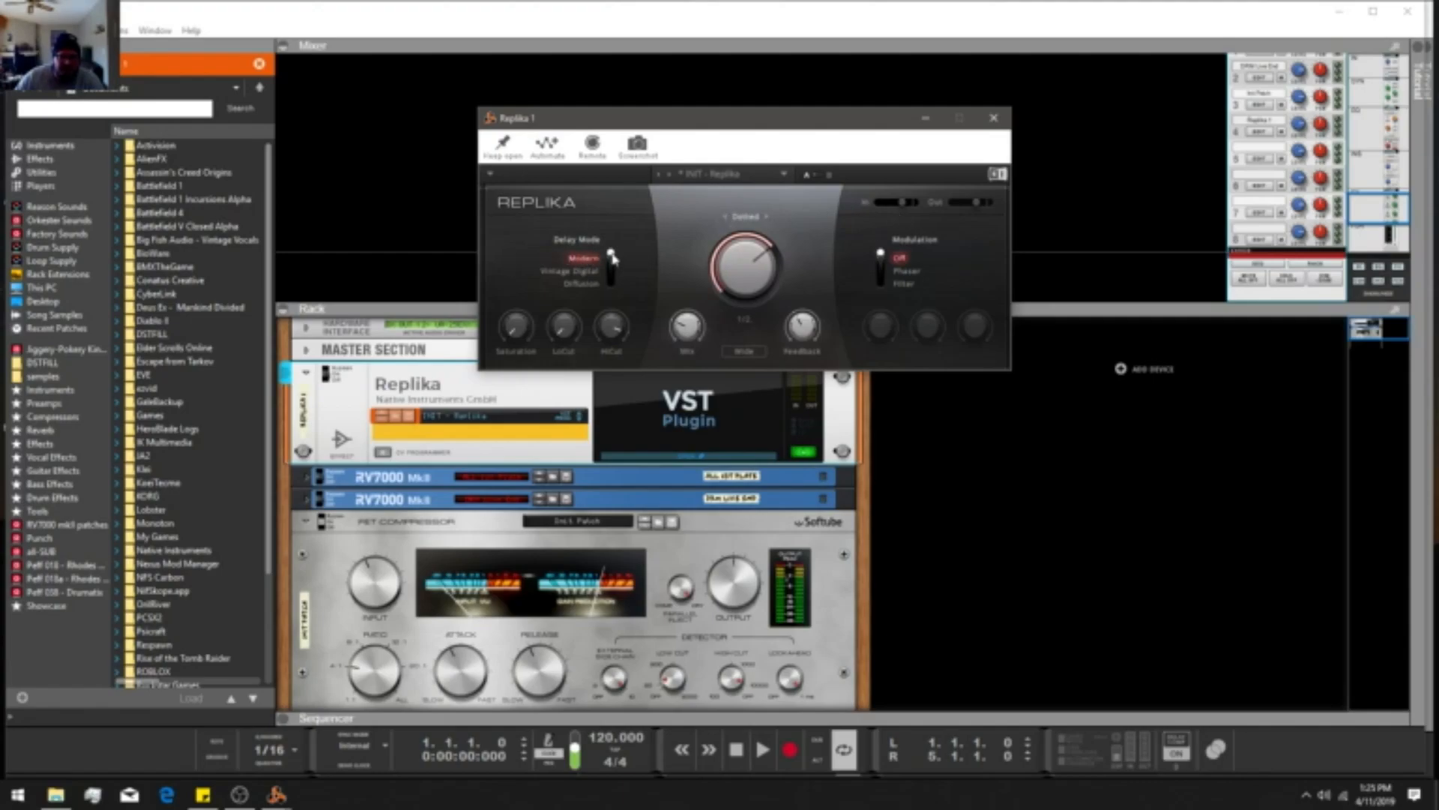
mouse_move(611, 254)
mouse_down()
mouse_move(610, 272)
mouse_move(610, 254)
mouse_up()
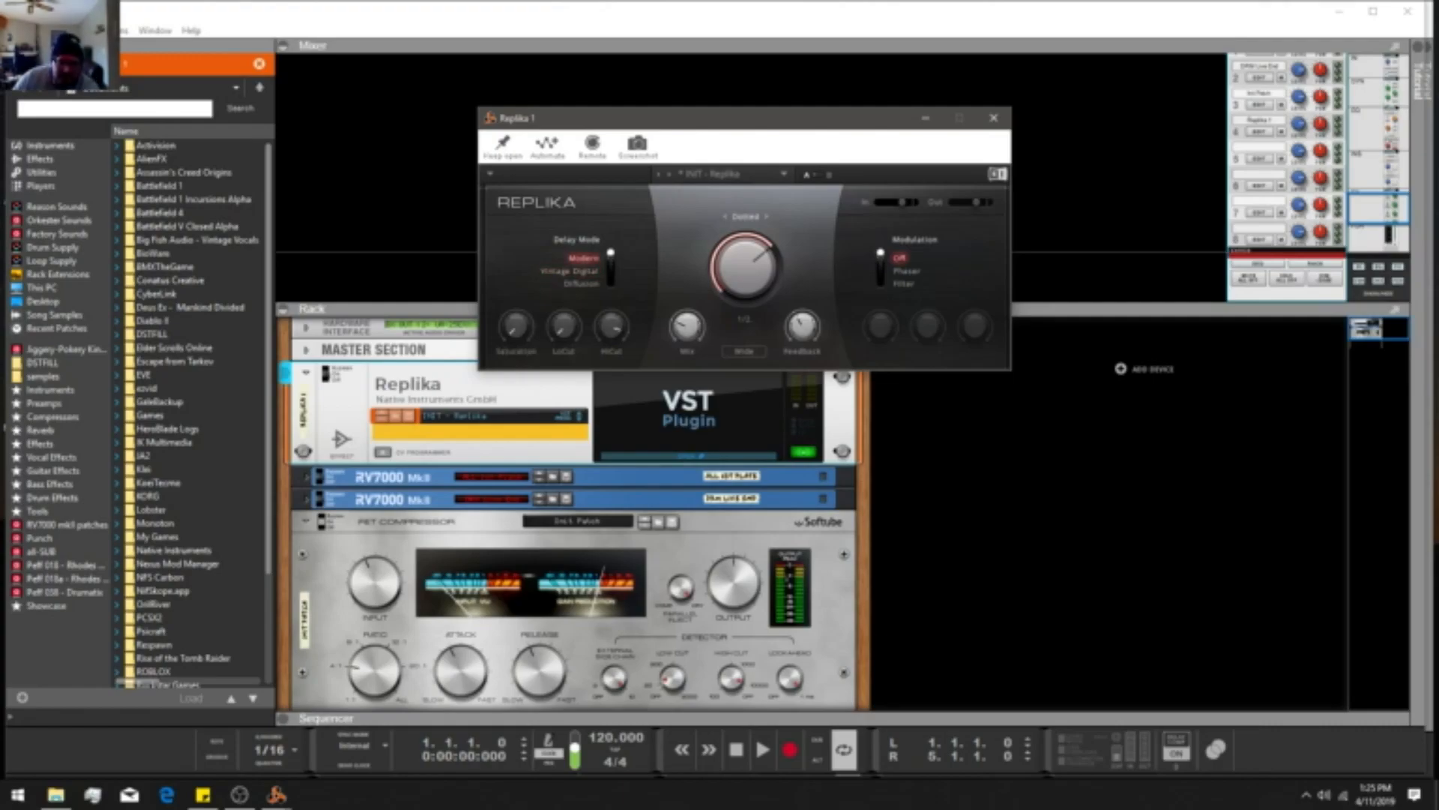
mouse_move(610, 254)
mouse_down()
mouse_move(610, 282)
mouse_move(610, 255)
mouse_up()
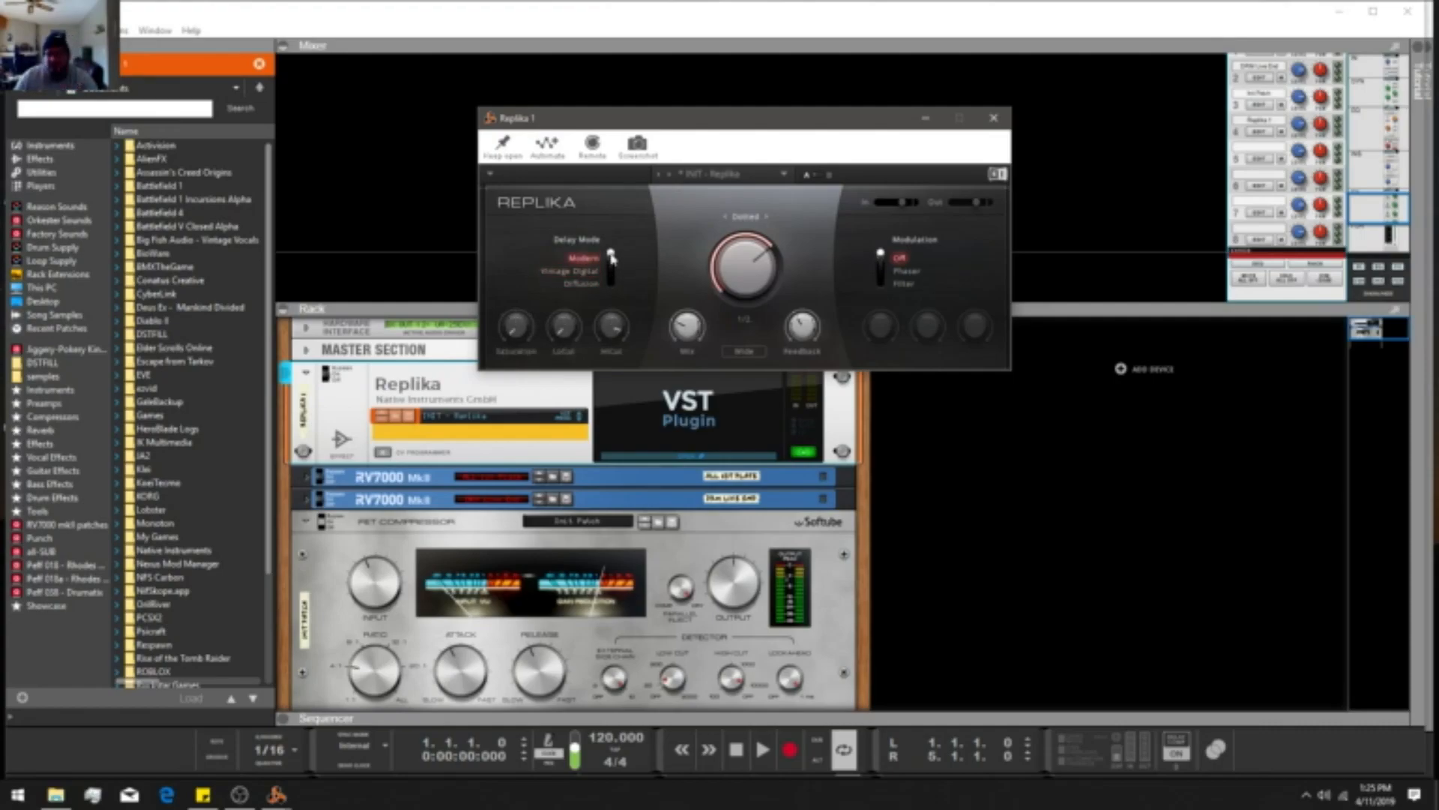
click(994, 118)
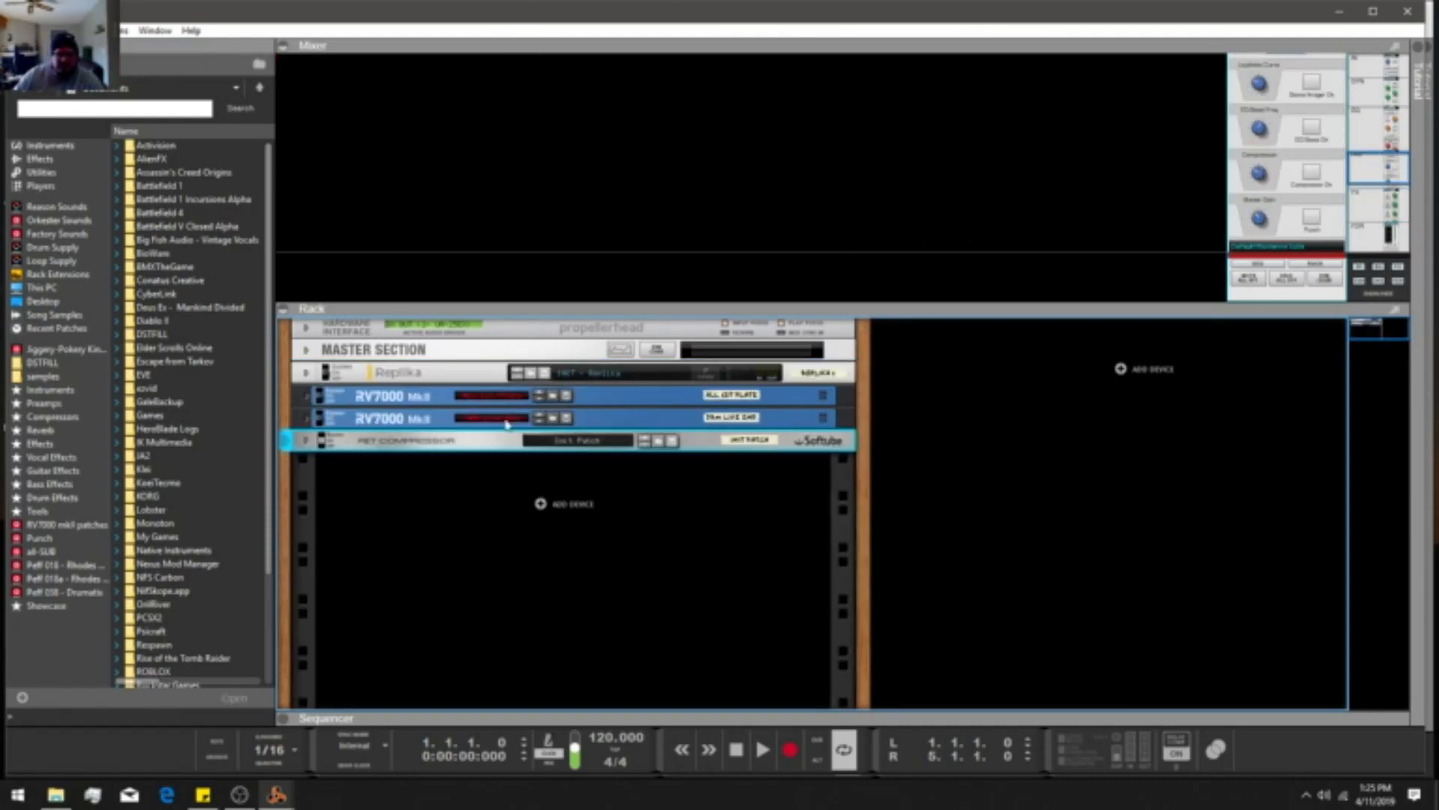
Show the mixer in full and create a new audio track channel beside the master section.
scroll(1233, 203, down, 3)
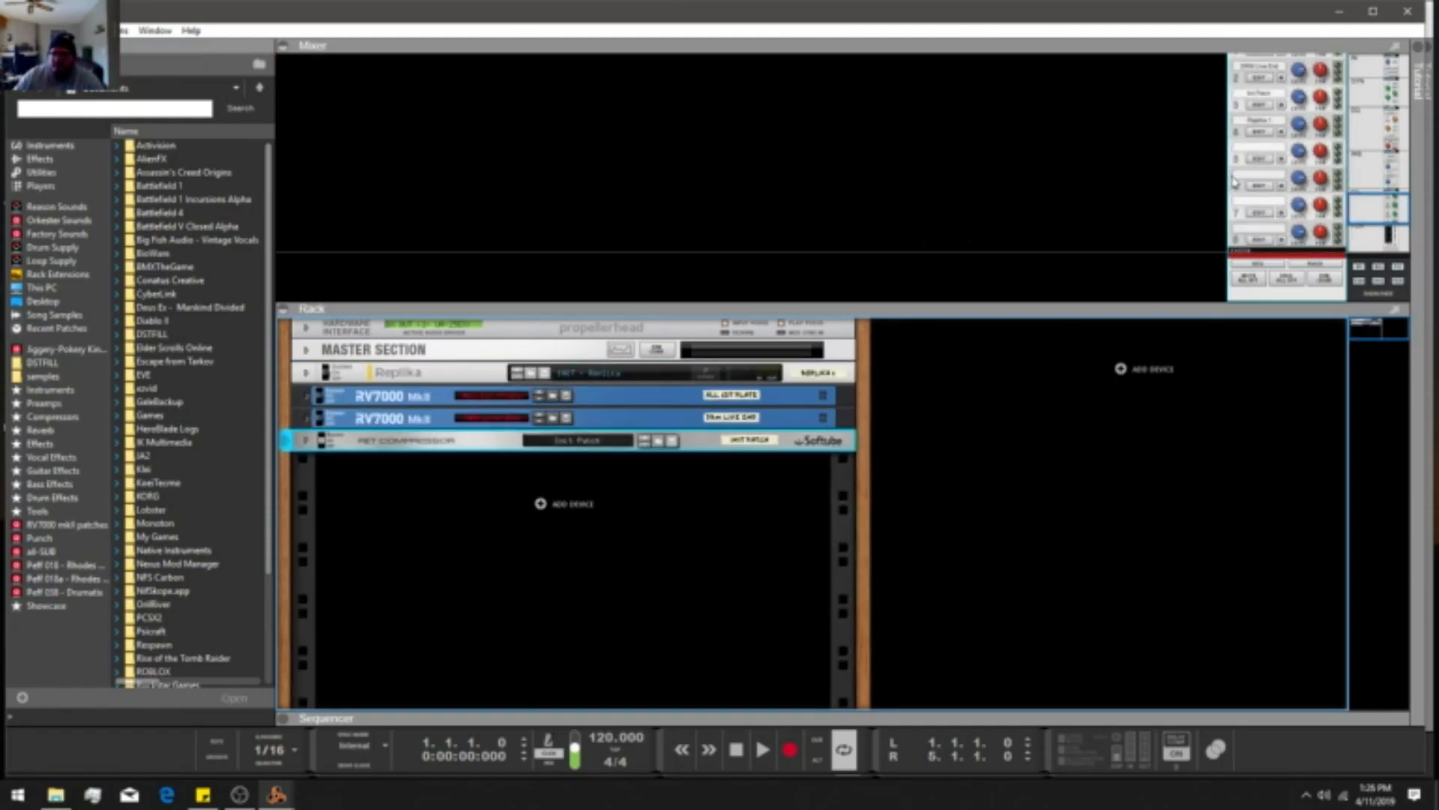
scroll(1205, 202, down, 2)
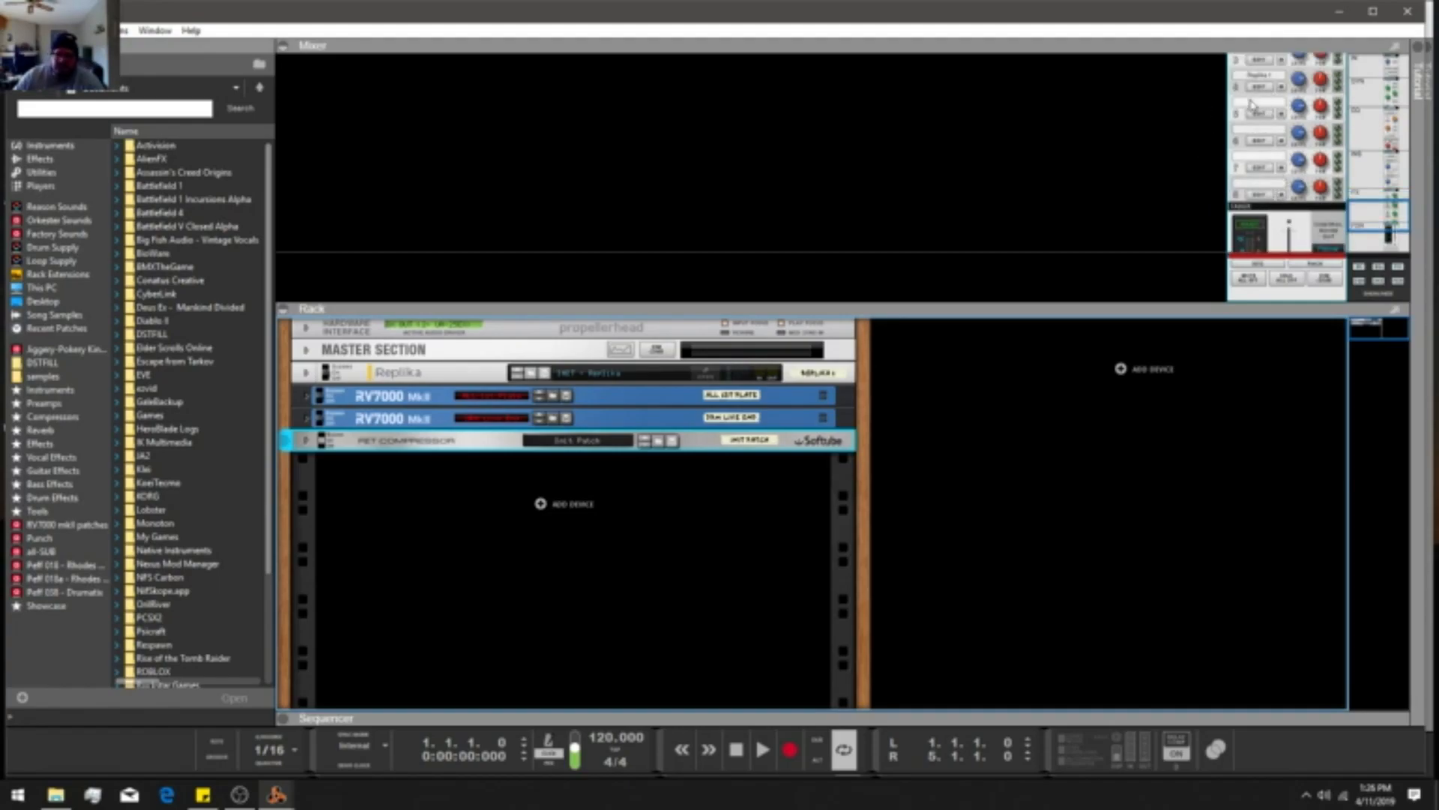
scroll(1164, 143, up, 1)
scroll(1164, 142, up, 1)
scroll(1186, 163, down, 1)
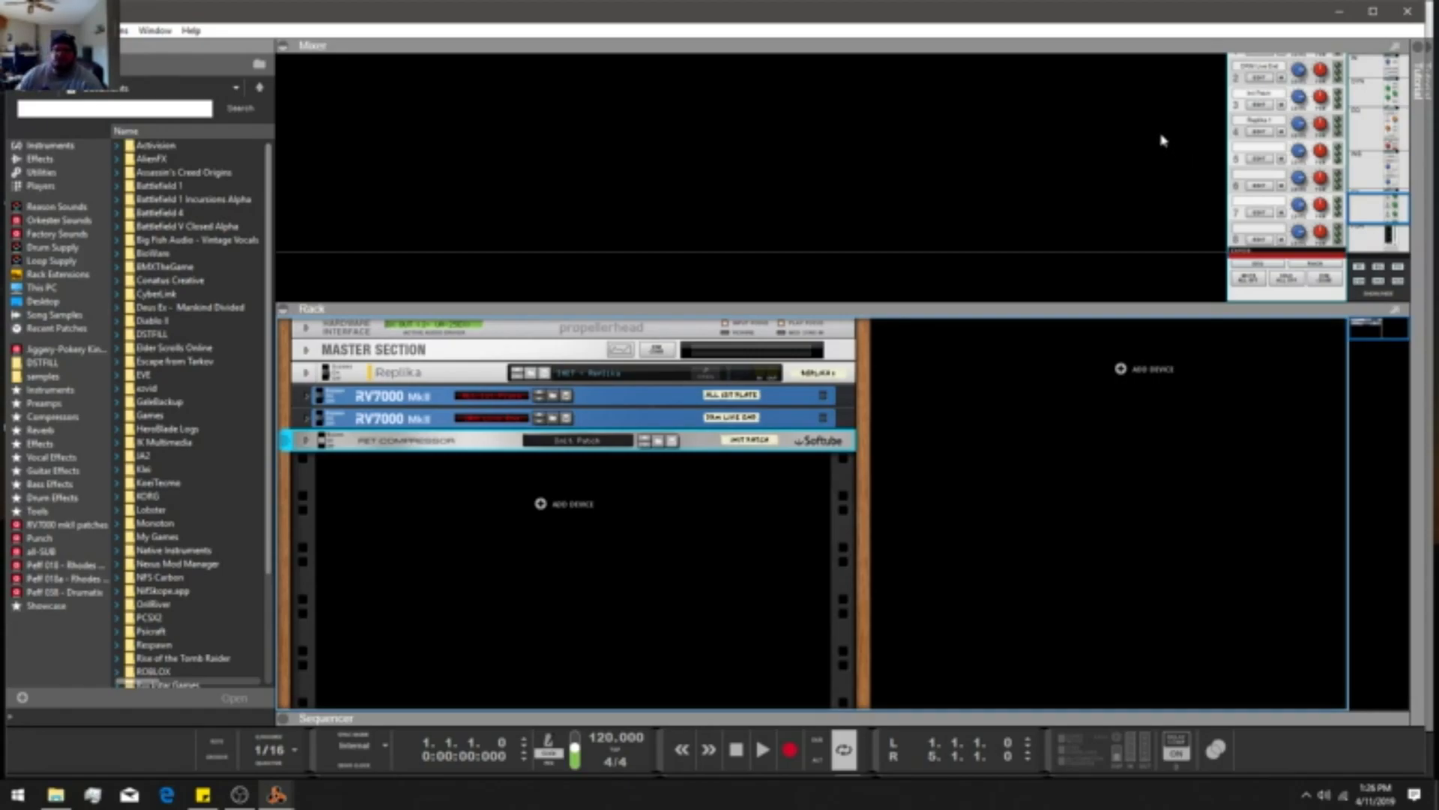
key(F5)
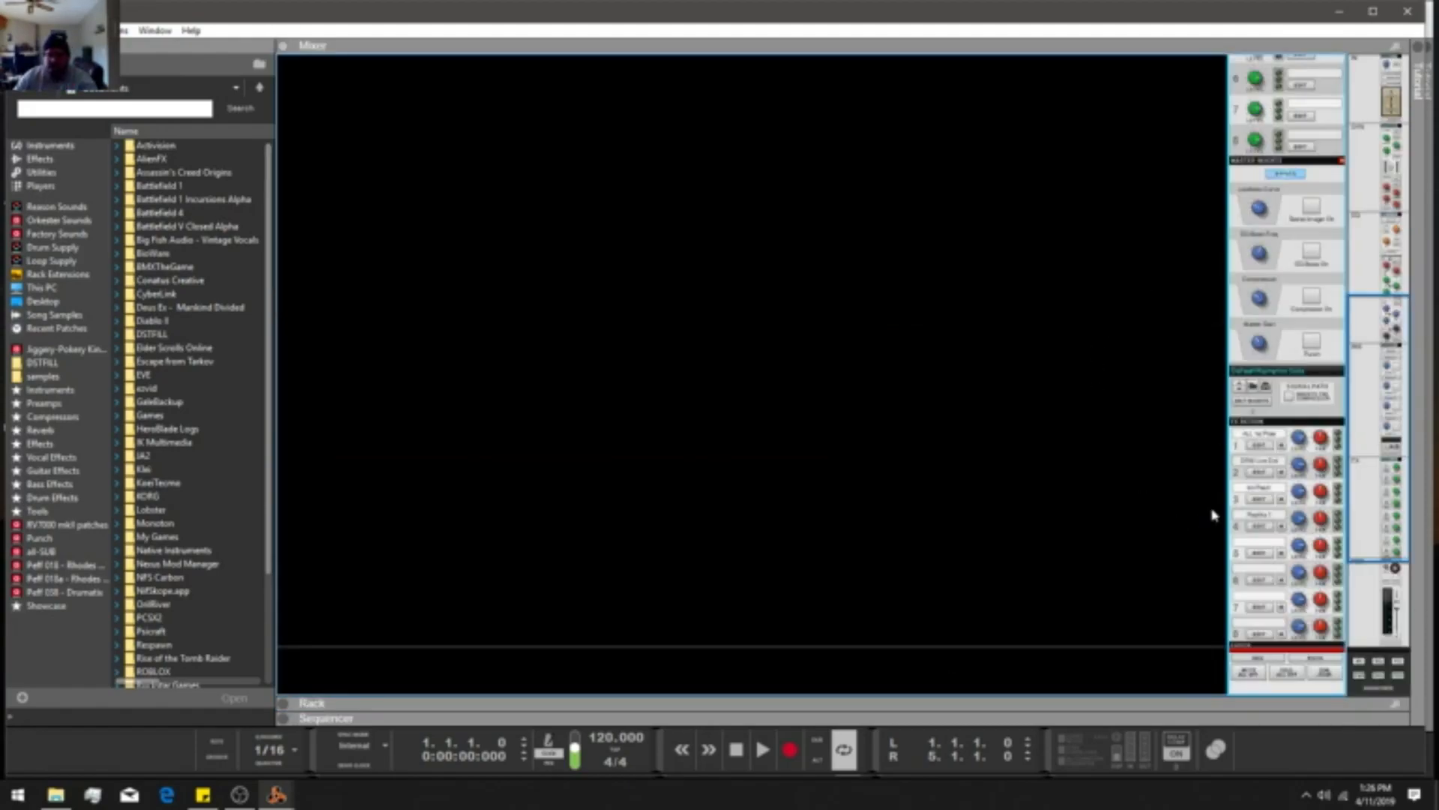
scroll(1199, 510, down, 3)
right_click(1138, 494)
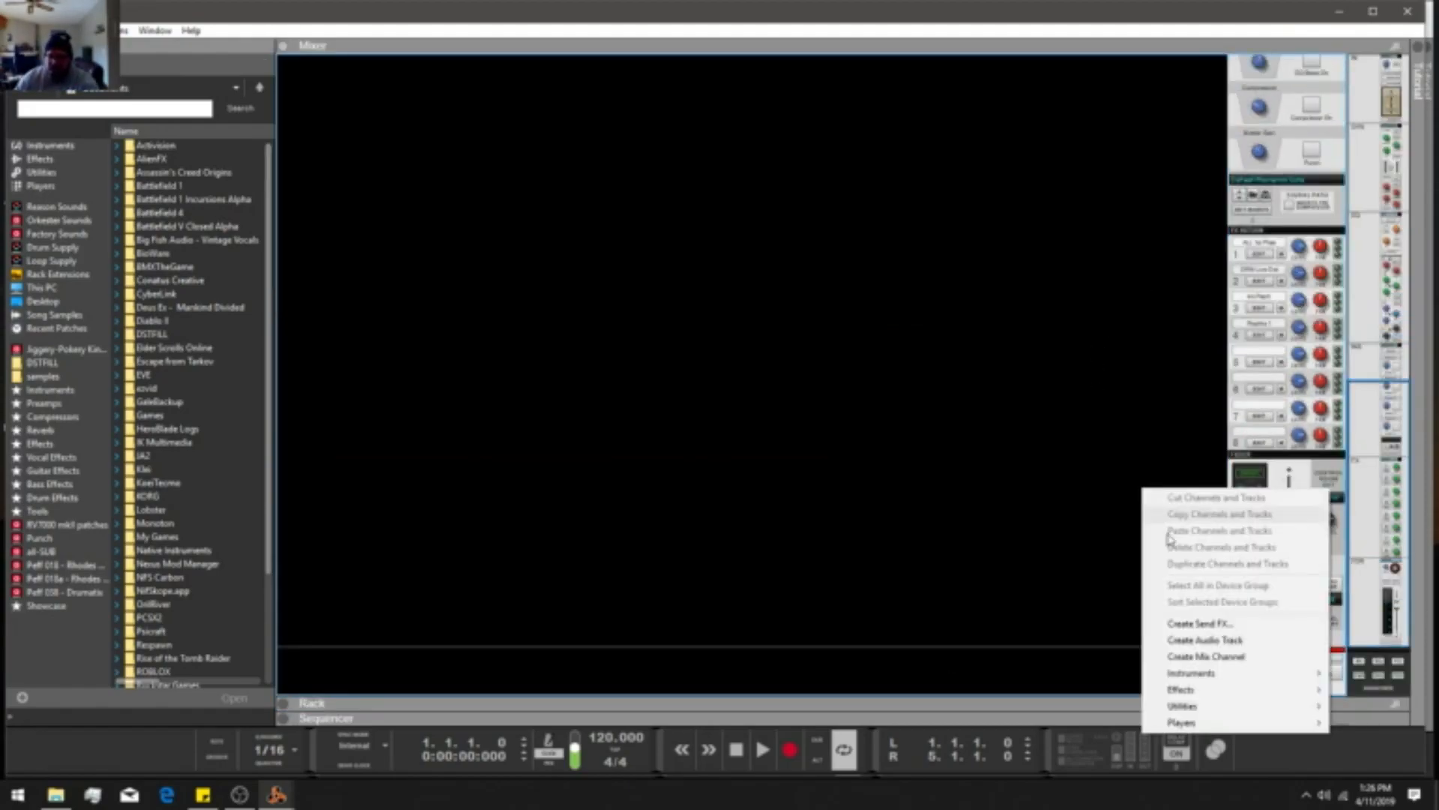
click(1205, 640)
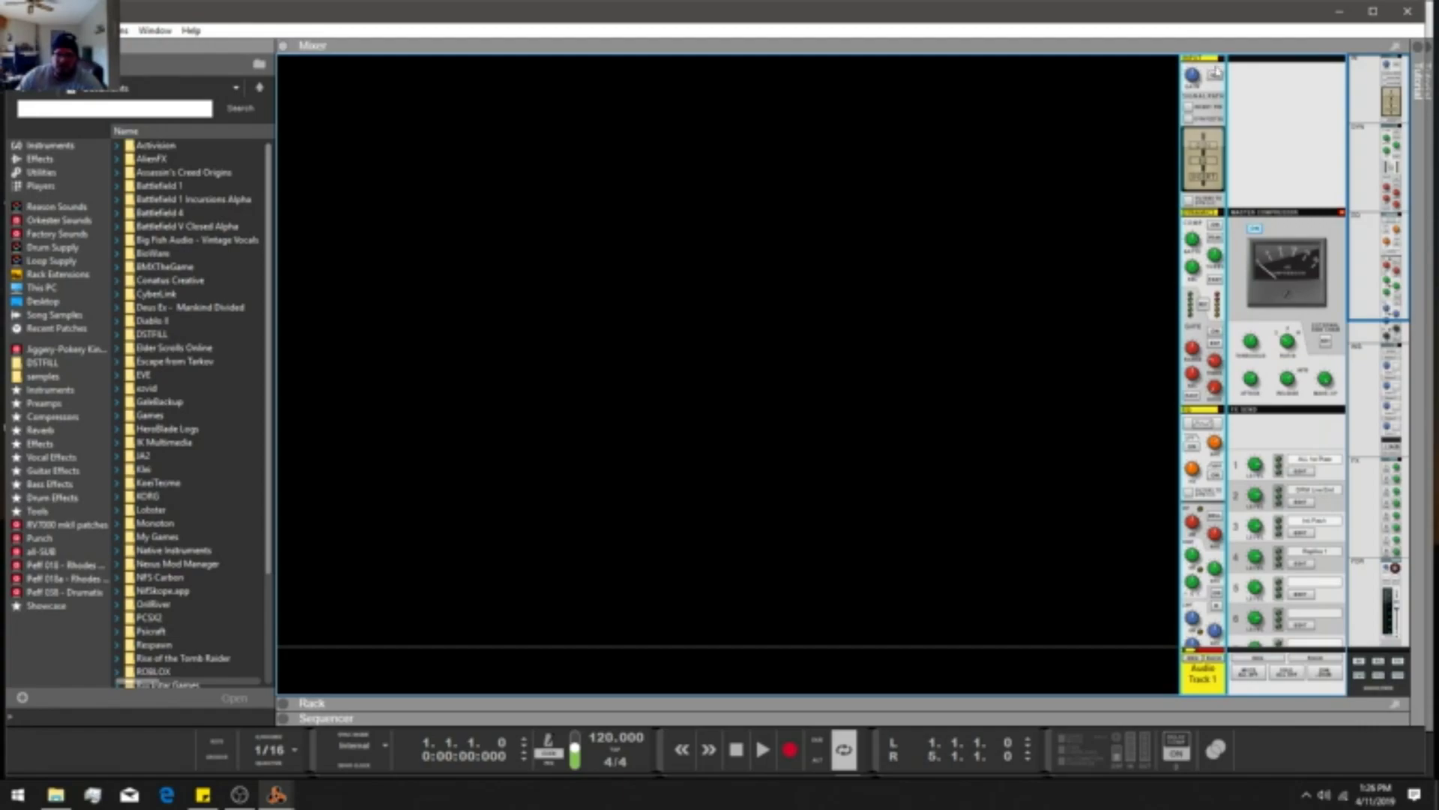
Enable the compressor on the audio track's channel and try its gate, leaving the gate disabled.
drag(1192, 77, 1188, 146)
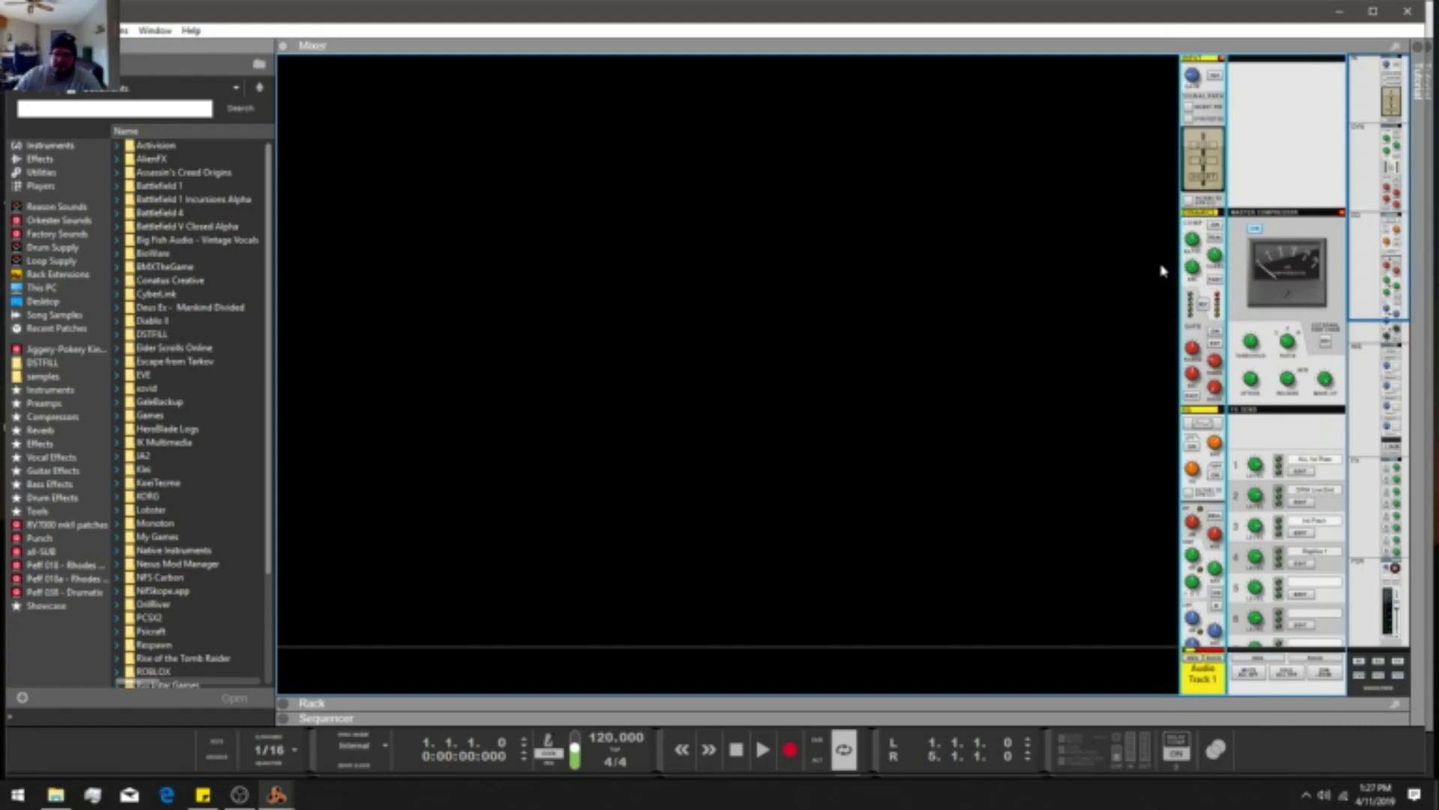
click(1216, 226)
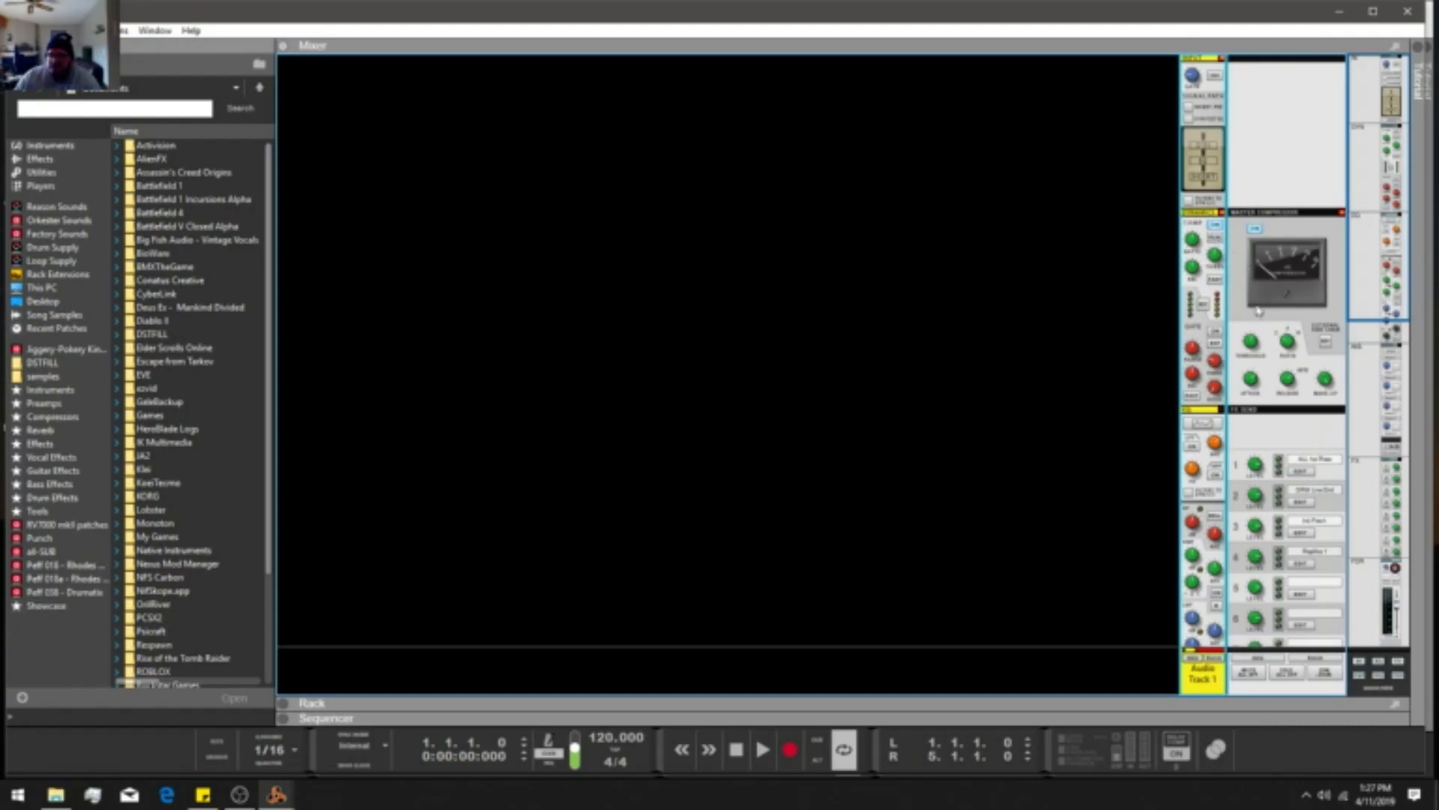
scroll(1230, 313, down, 2)
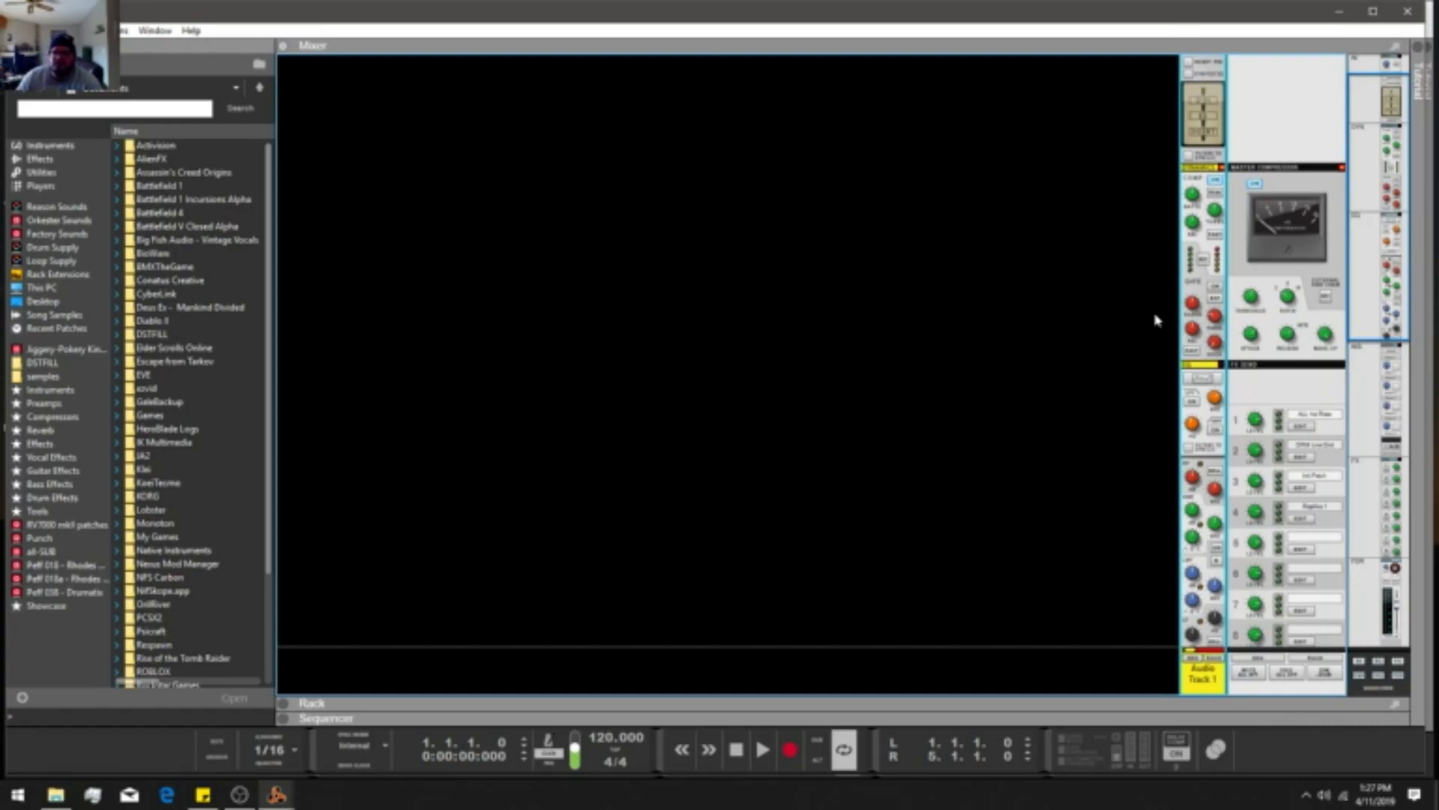
click(1216, 286)
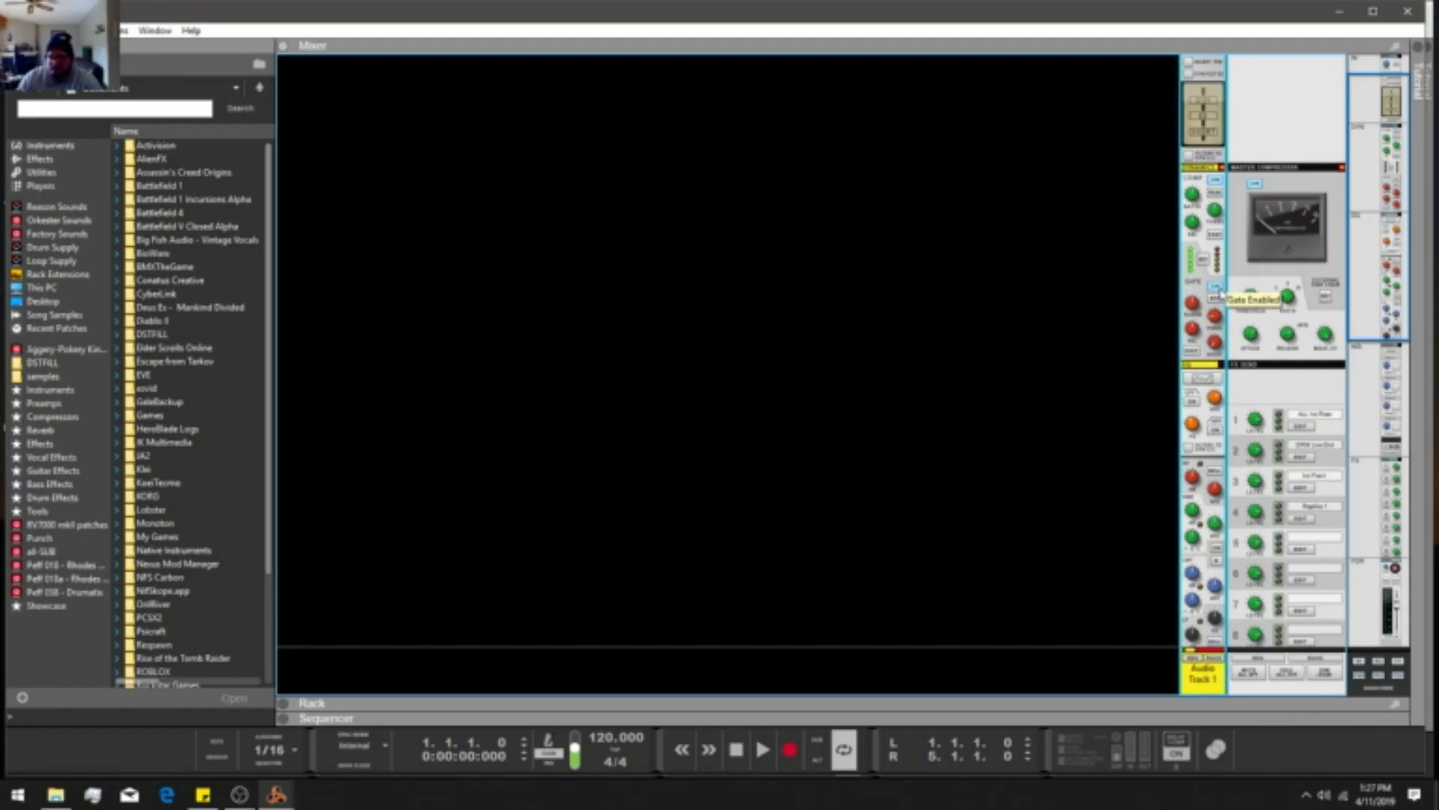
click(1216, 289)
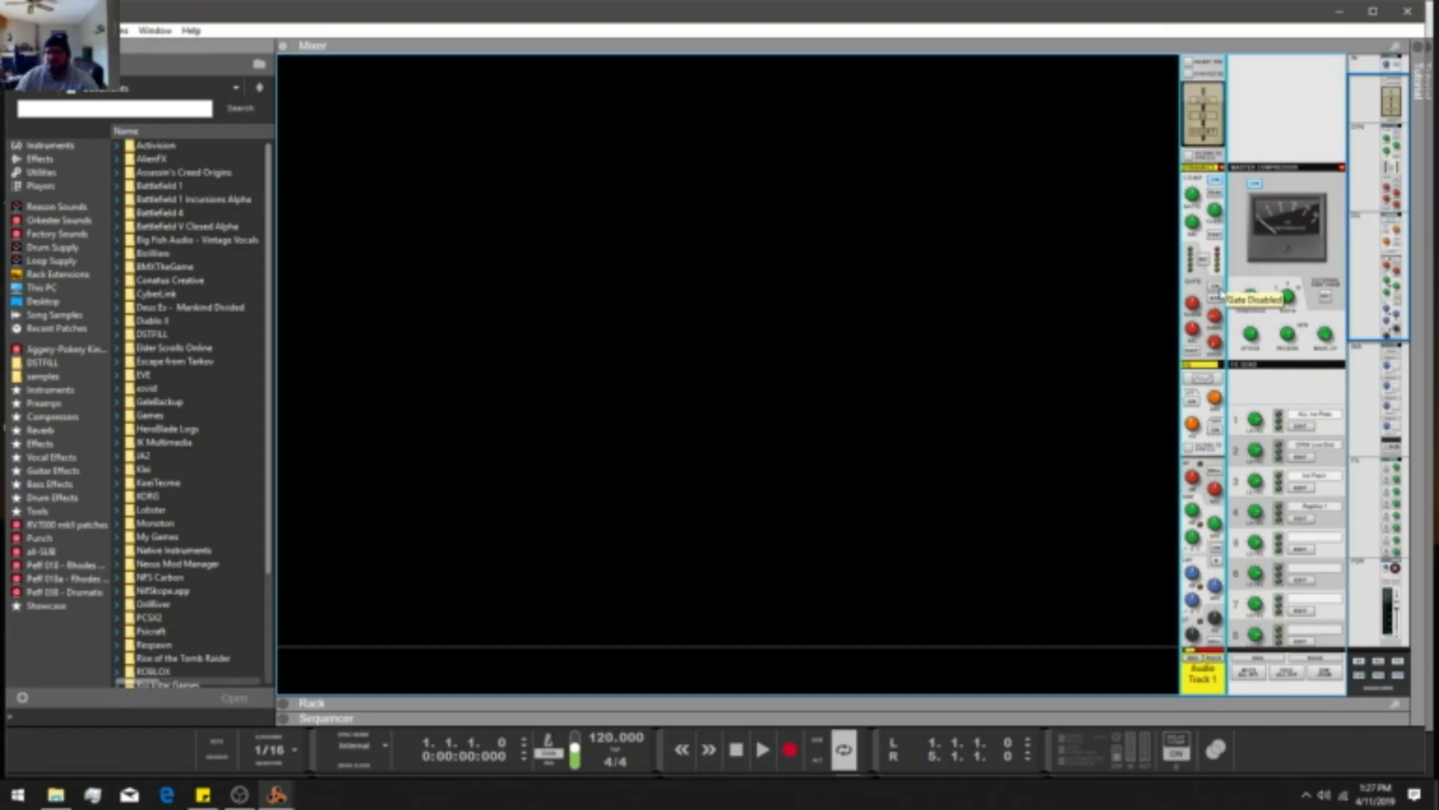
Switch on the EQ of the audio track's channel strip and show the inserts section below it.
scroll(1244, 324, down, 1)
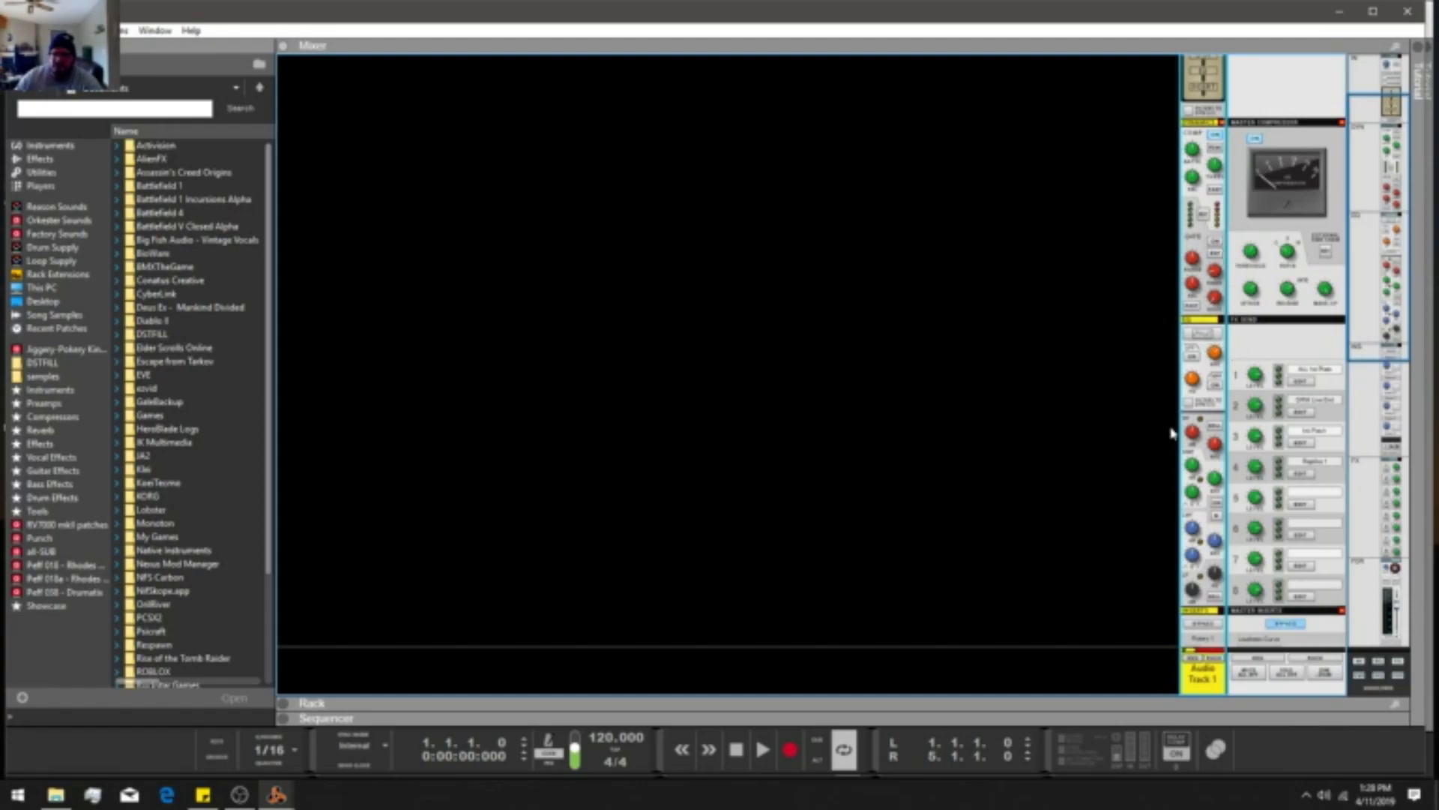
scroll(1174, 432, down, 2)
click(1216, 413)
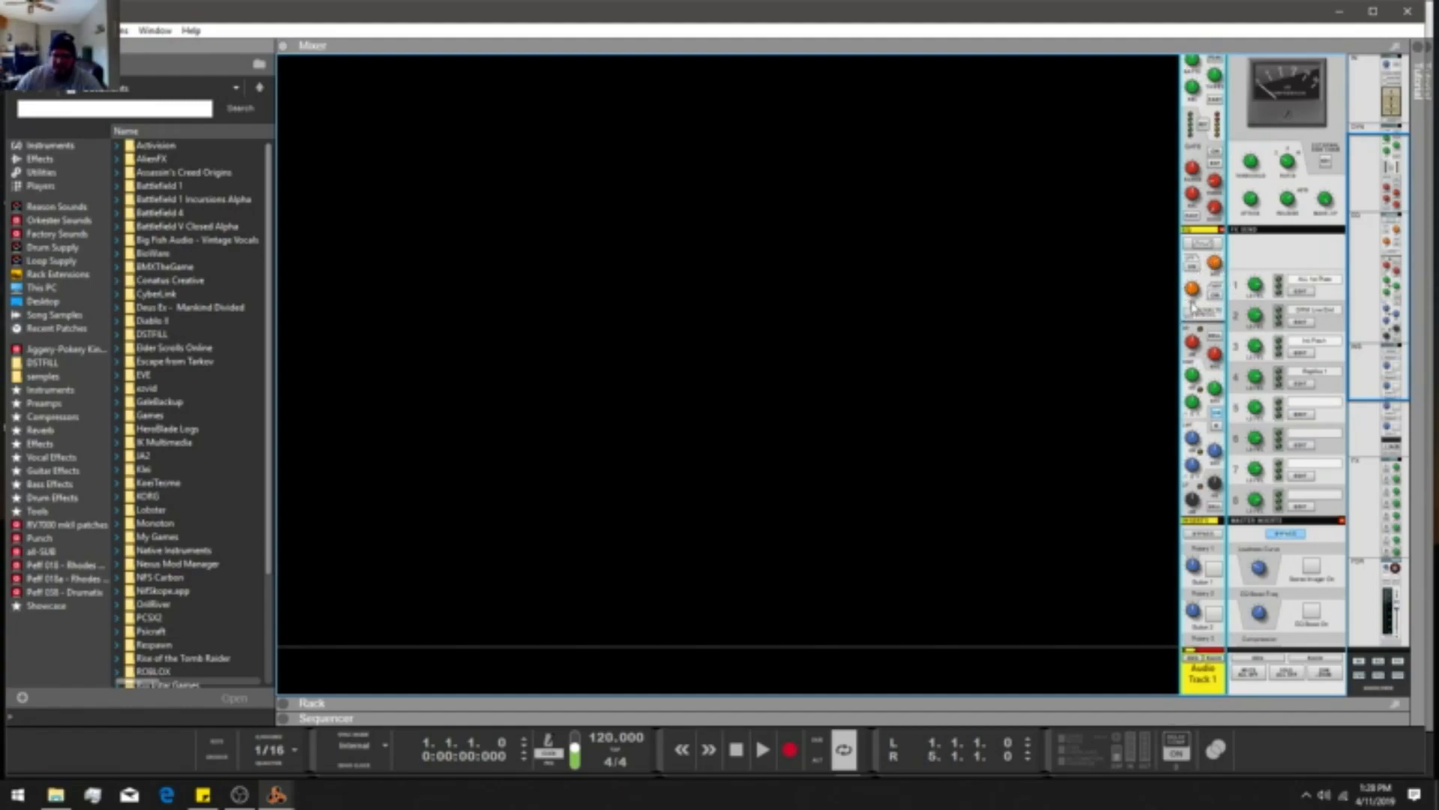
scroll(1213, 296, down, 2)
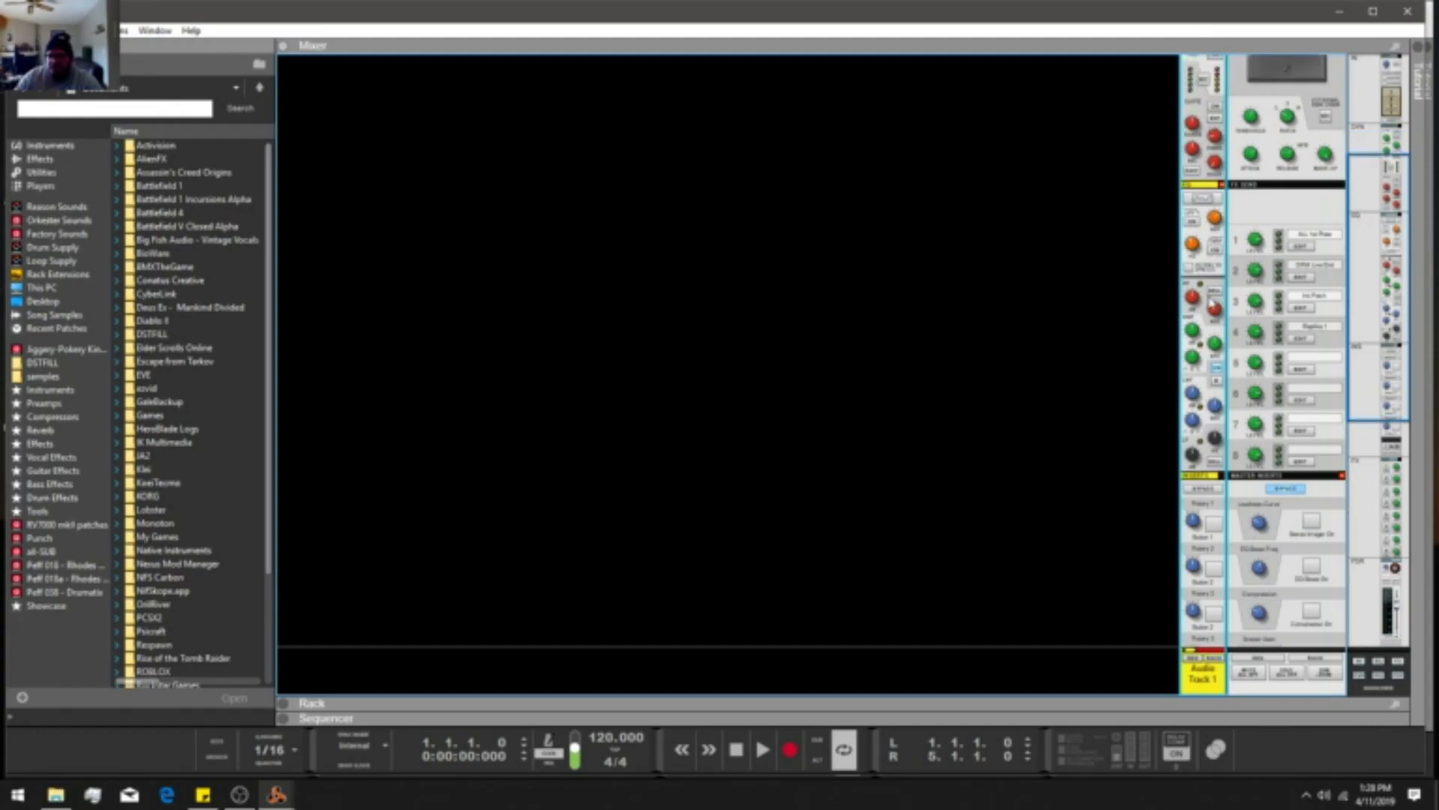
scroll(1209, 303, down, 2)
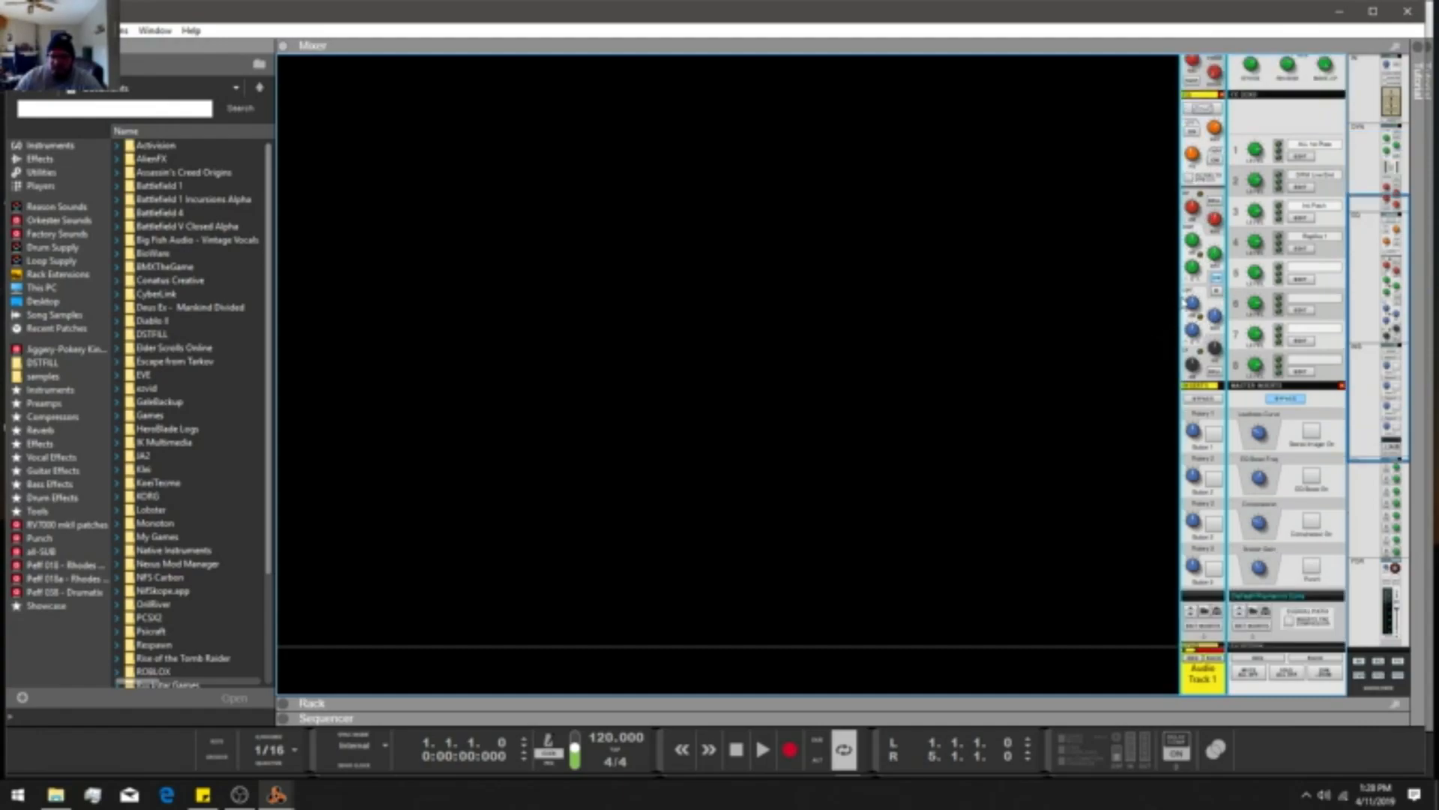
Examine the audio track's EQ bands in the Spectrum EQ window, toggle the EQ off and back on, and close the window.
click(1205, 110)
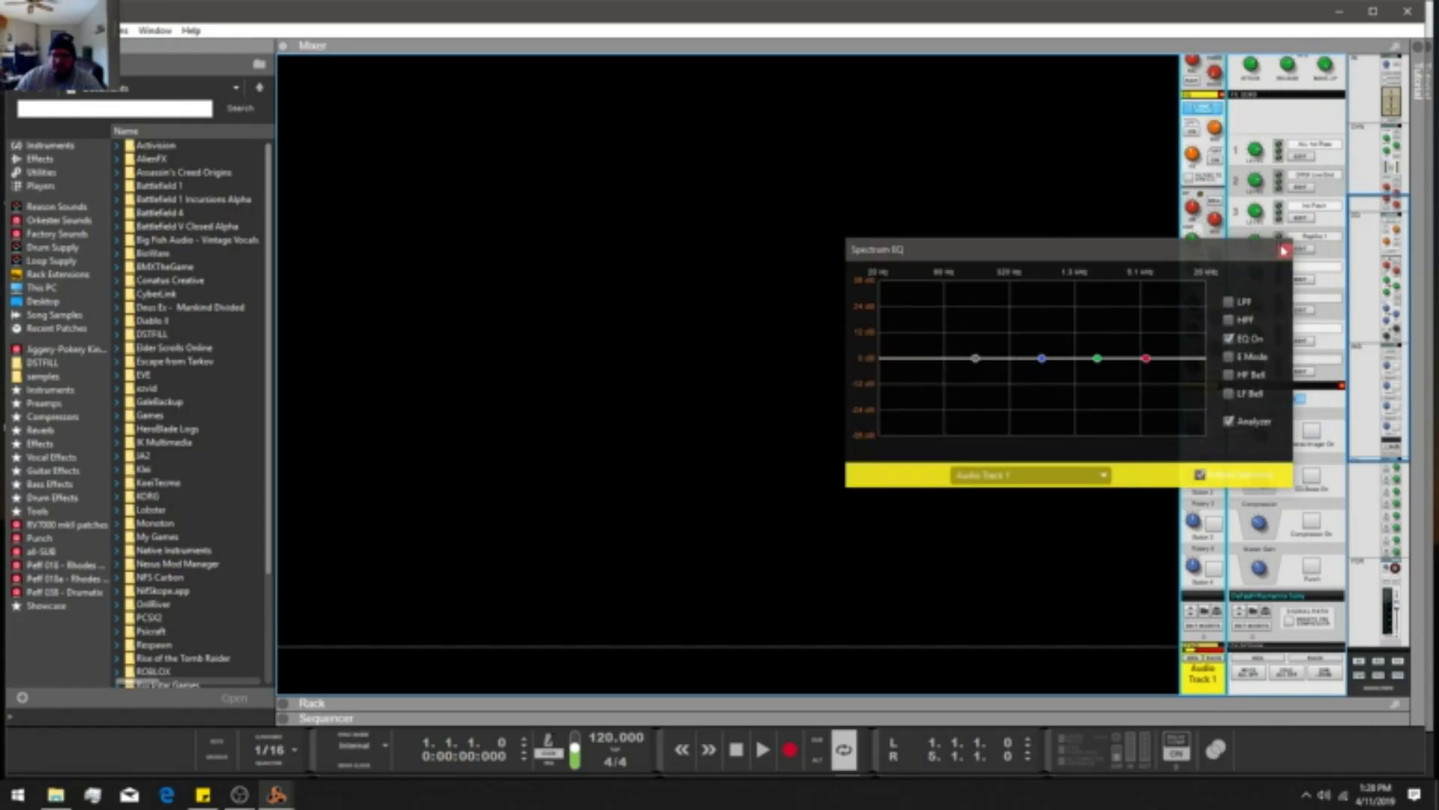
click(1229, 339)
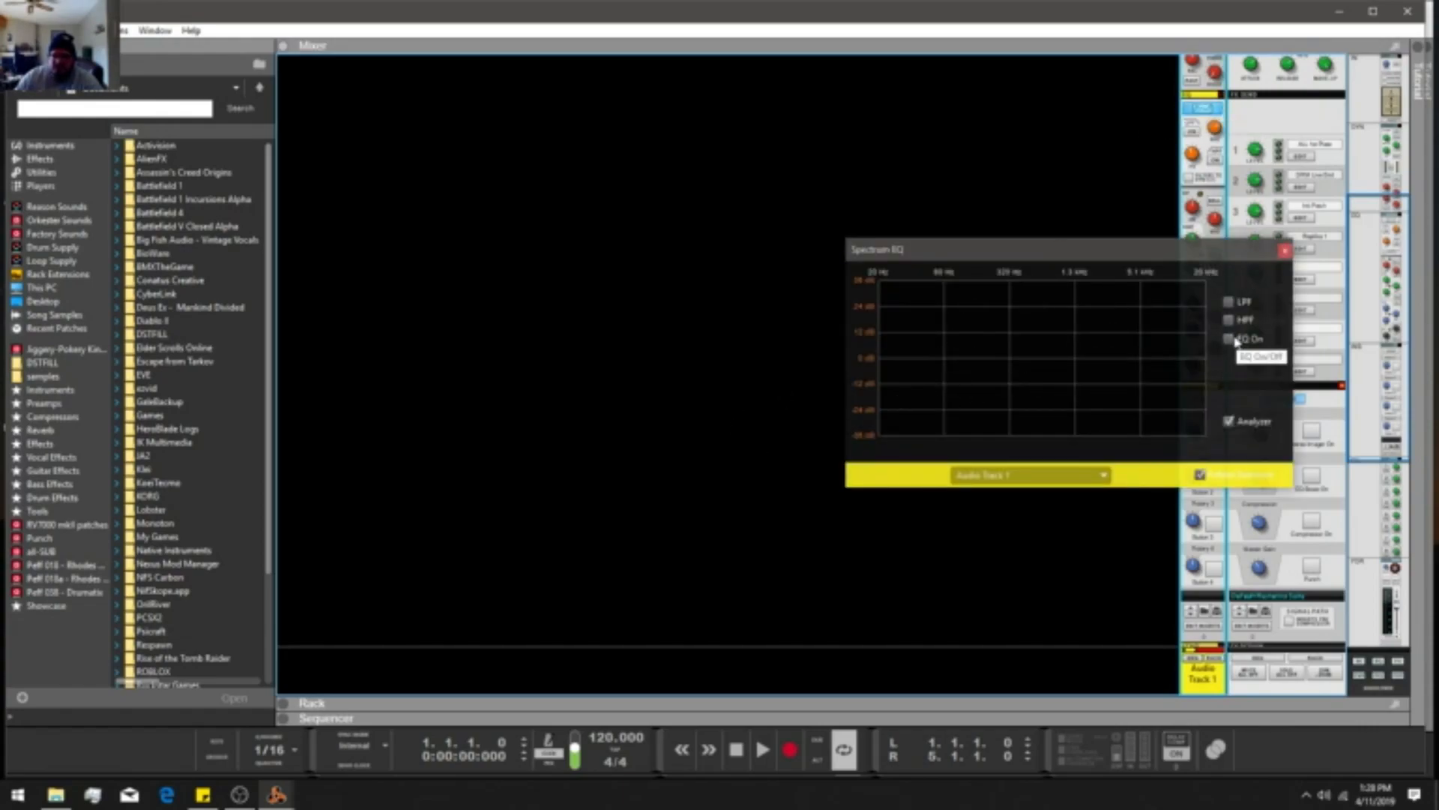
click(1229, 339)
drag(975, 359, 960, 363)
click(1042, 358)
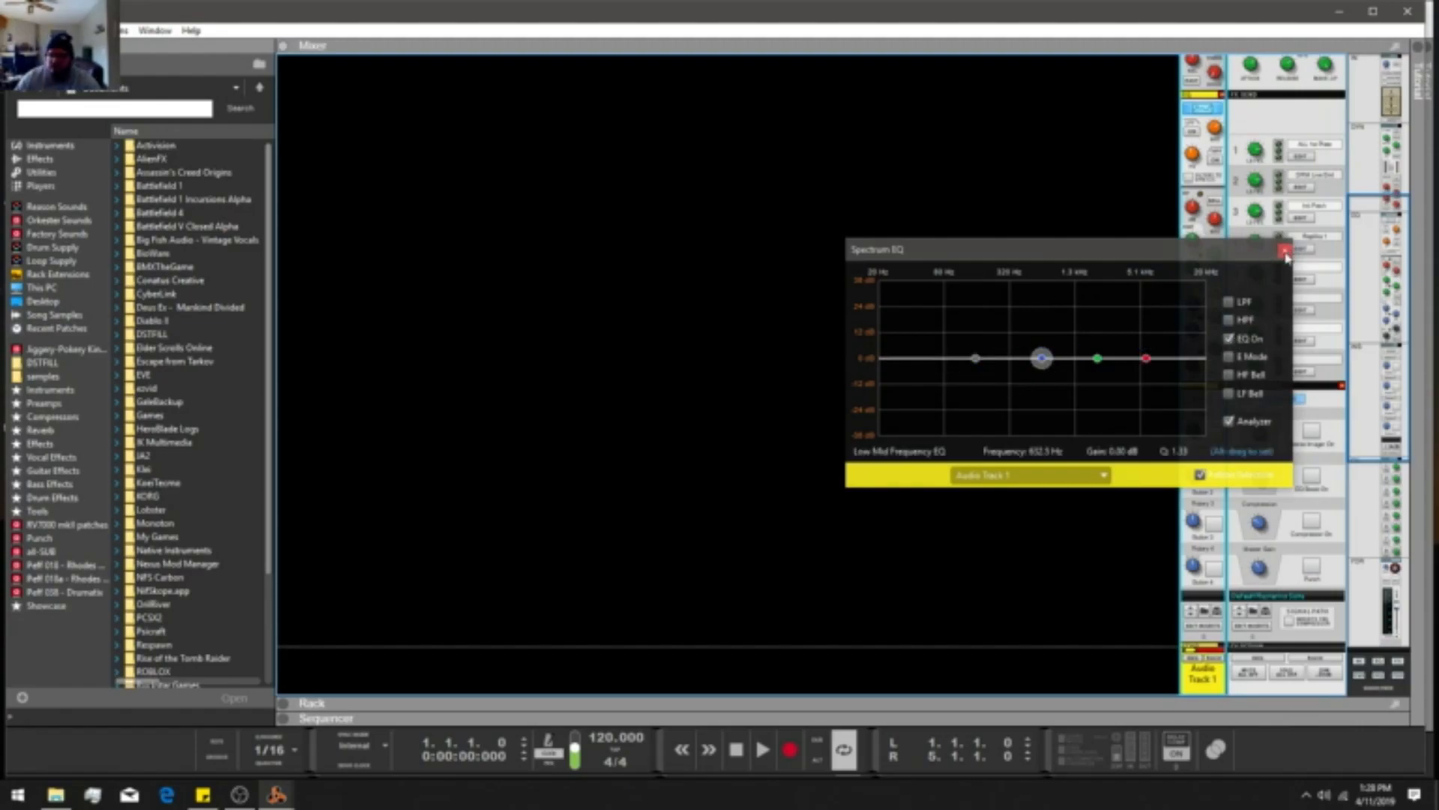
click(1285, 251)
scroll(949, 308, down, 1)
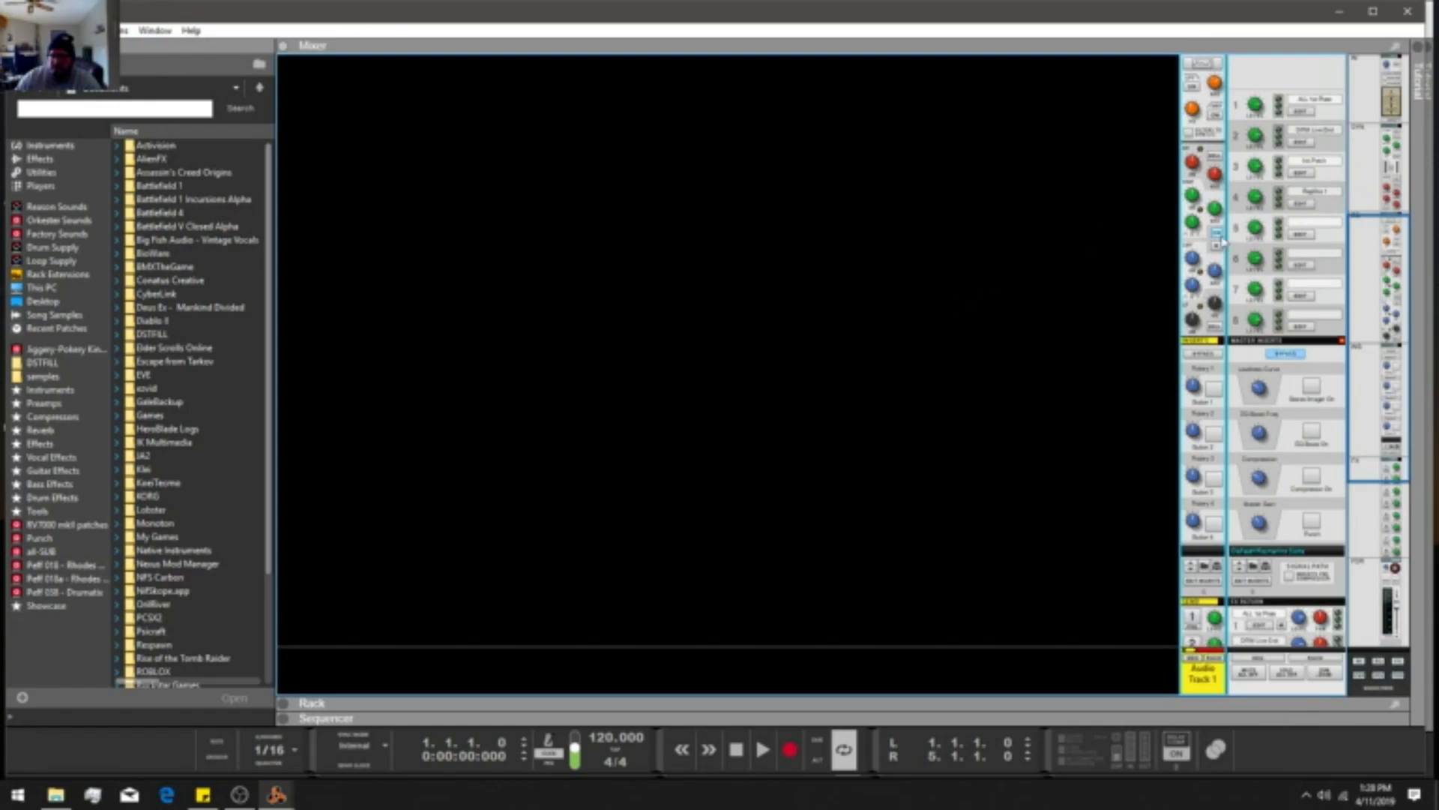
scroll(1198, 216, up, 1)
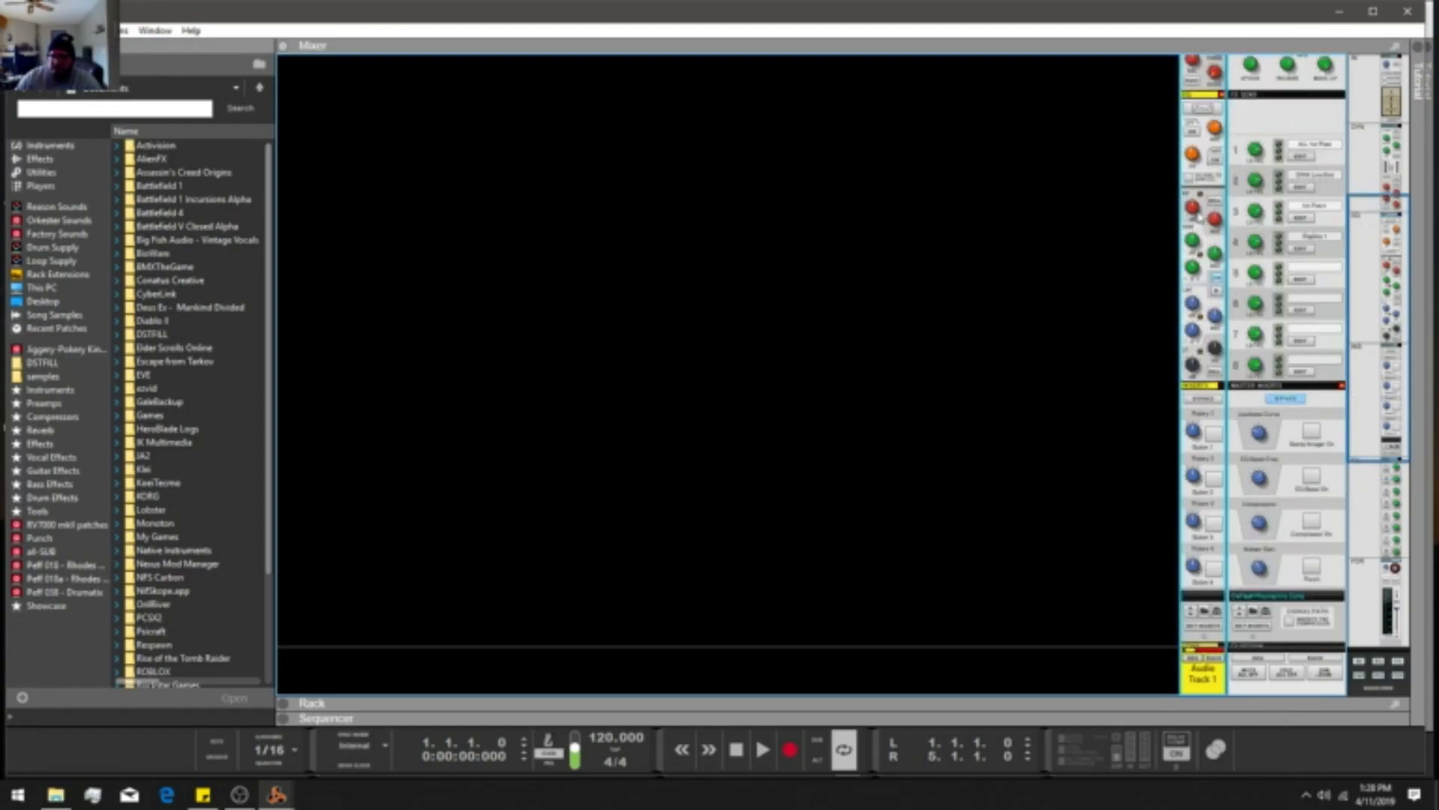
click(1202, 108)
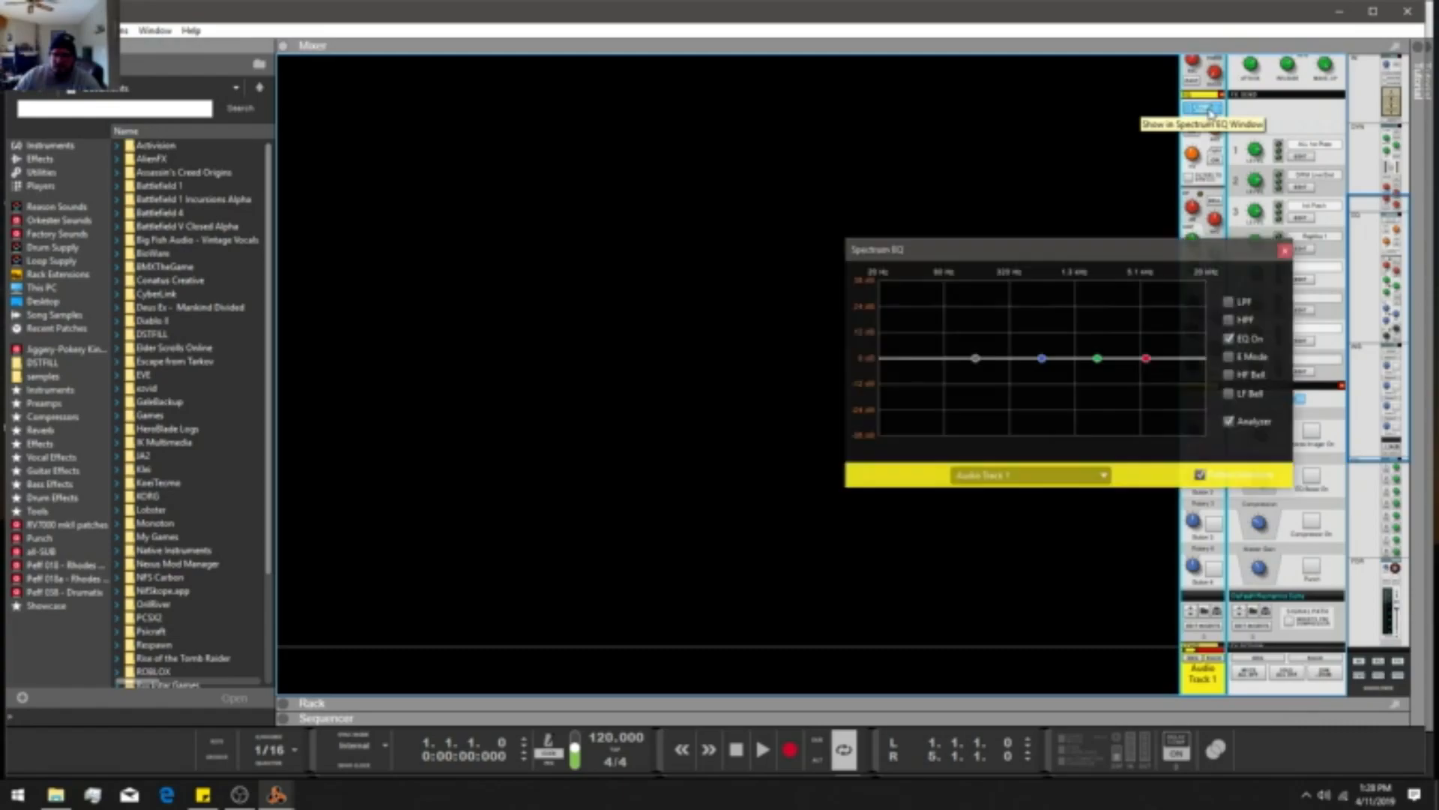
click(1285, 250)
Enable FX sends 1, 2 and 3 on the audio track's channel and adjust the levels of sends 1 and 2.
scroll(1282, 264, down, 6)
scroll(1290, 285, down, 2)
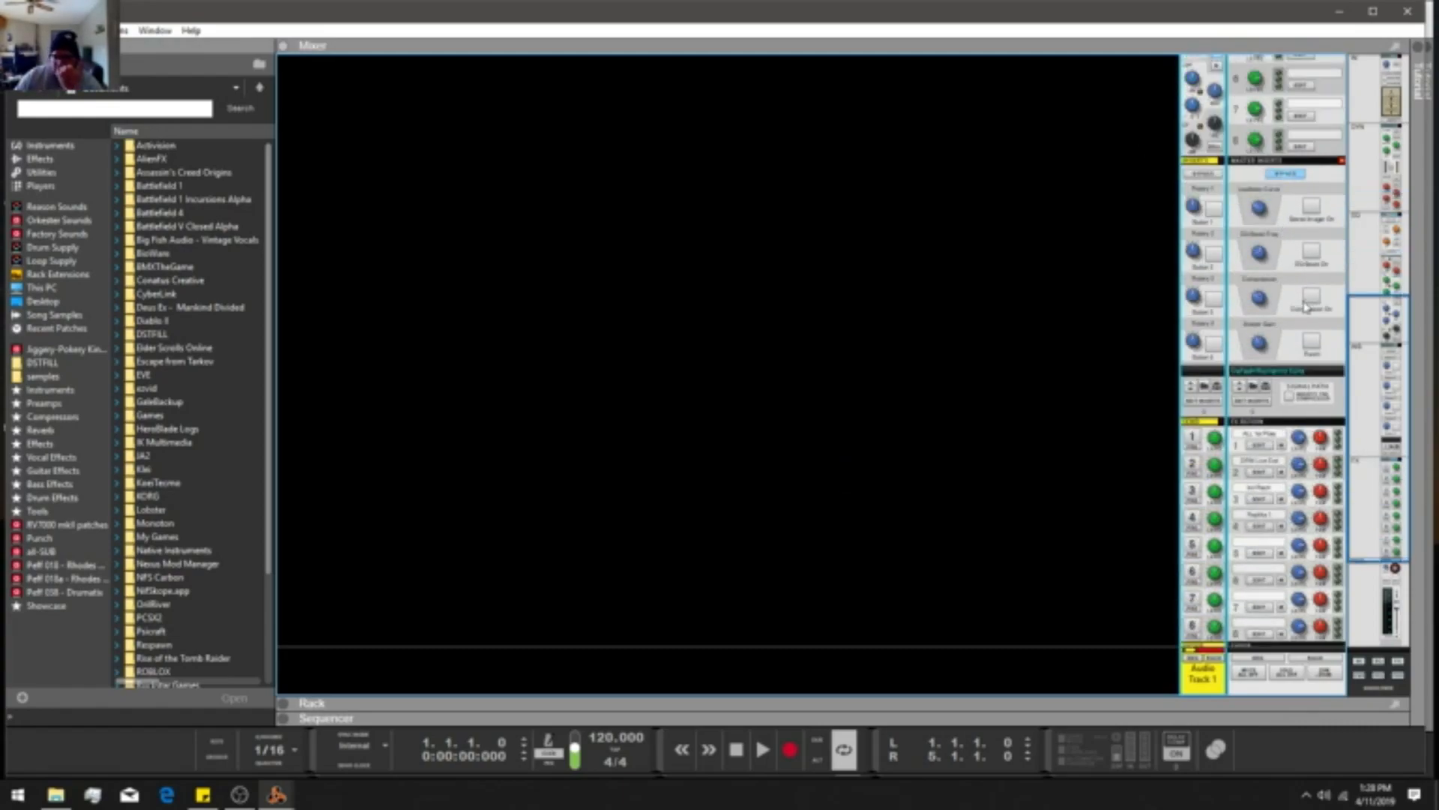
scroll(1220, 321, down, 2)
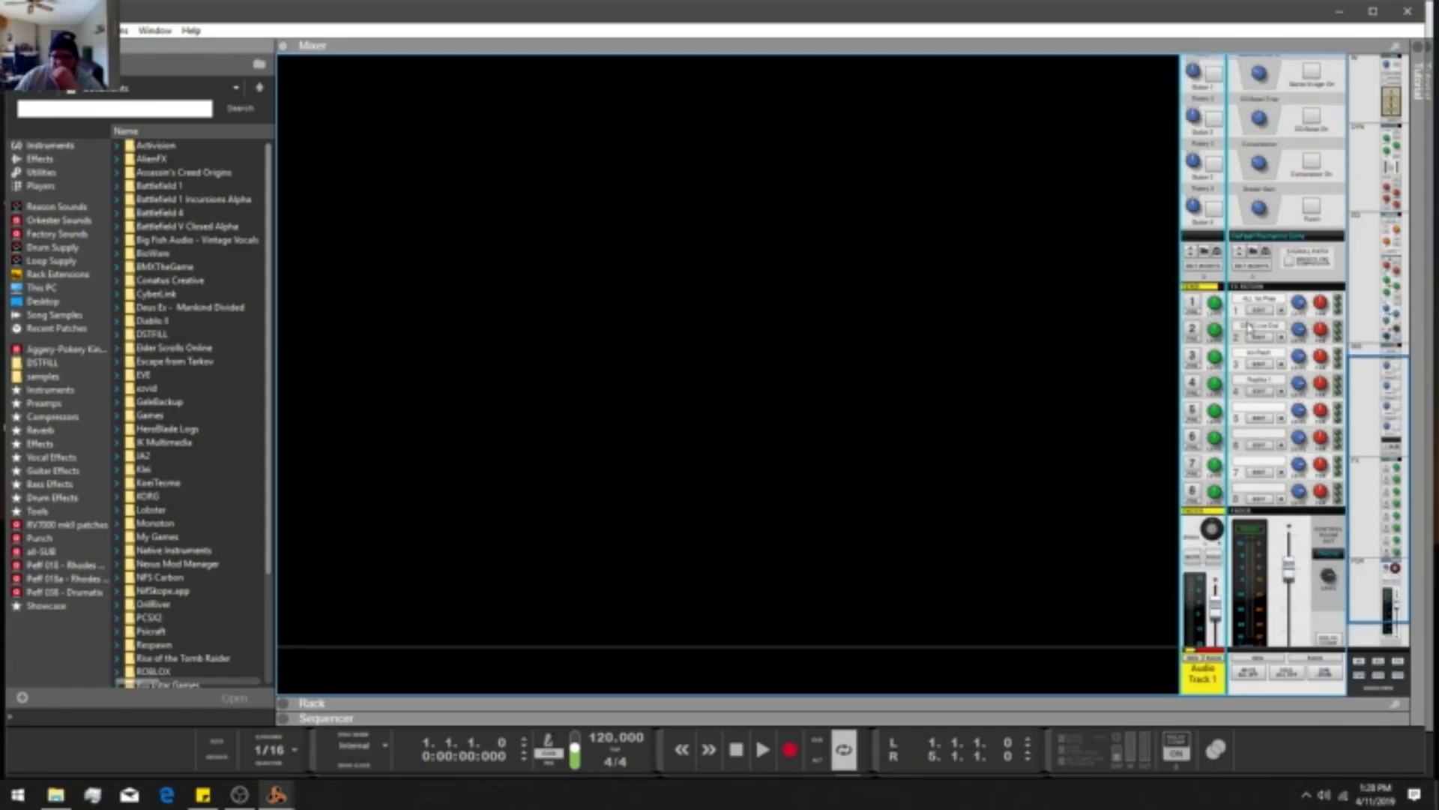
scroll(1195, 426, down, 1)
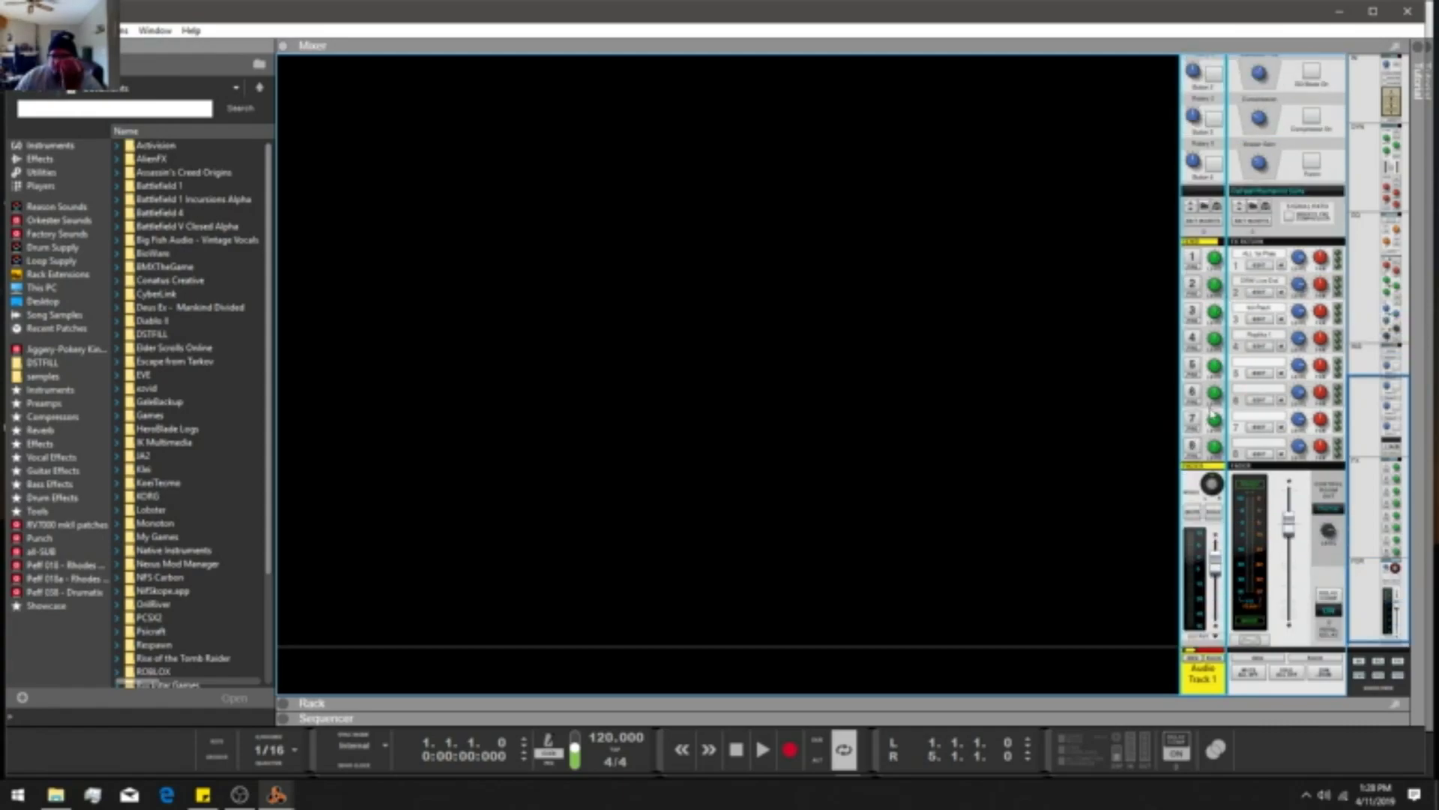
click(1192, 258)
click(1192, 284)
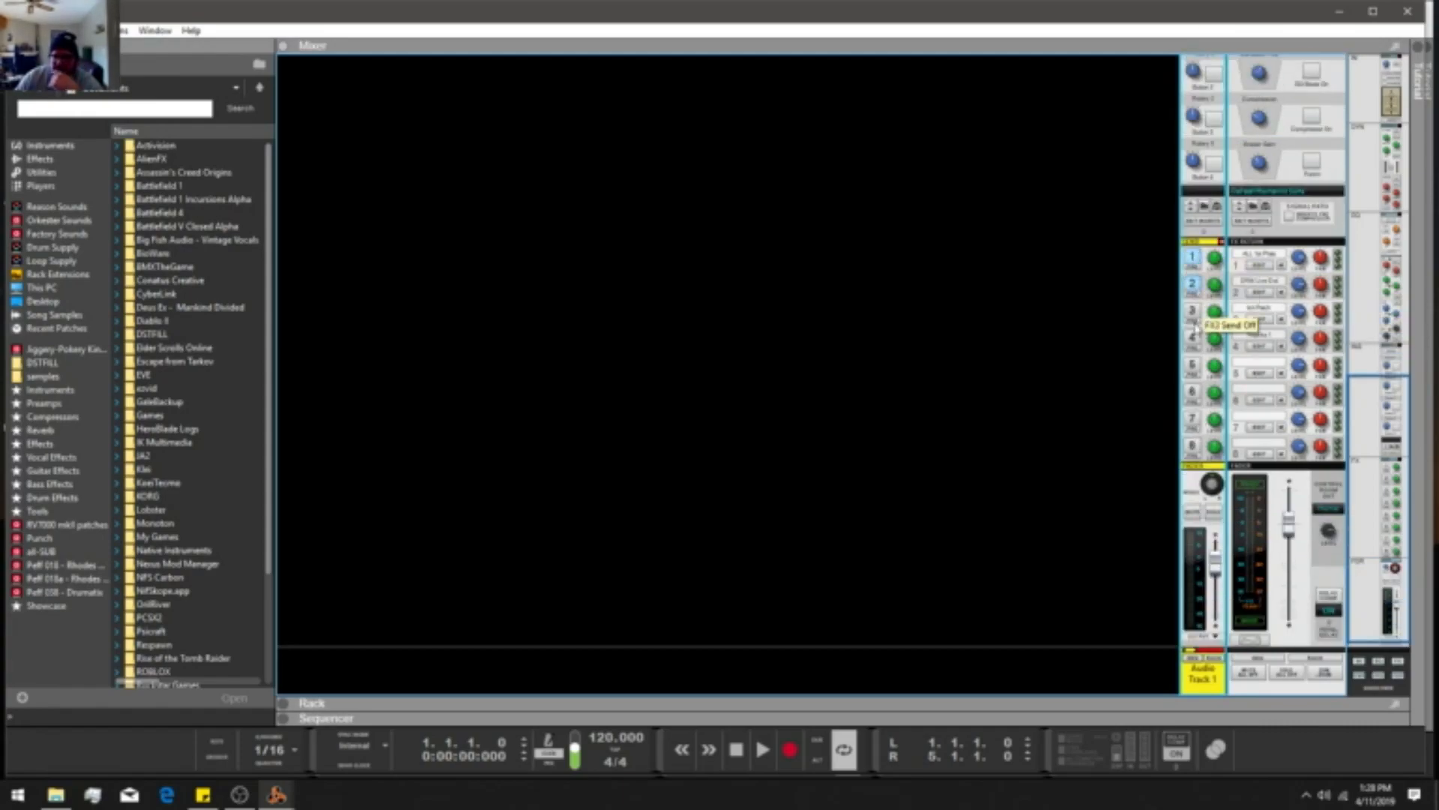
drag(1218, 284, 1220, 319)
drag(1219, 254, 1217, 324)
click(1192, 310)
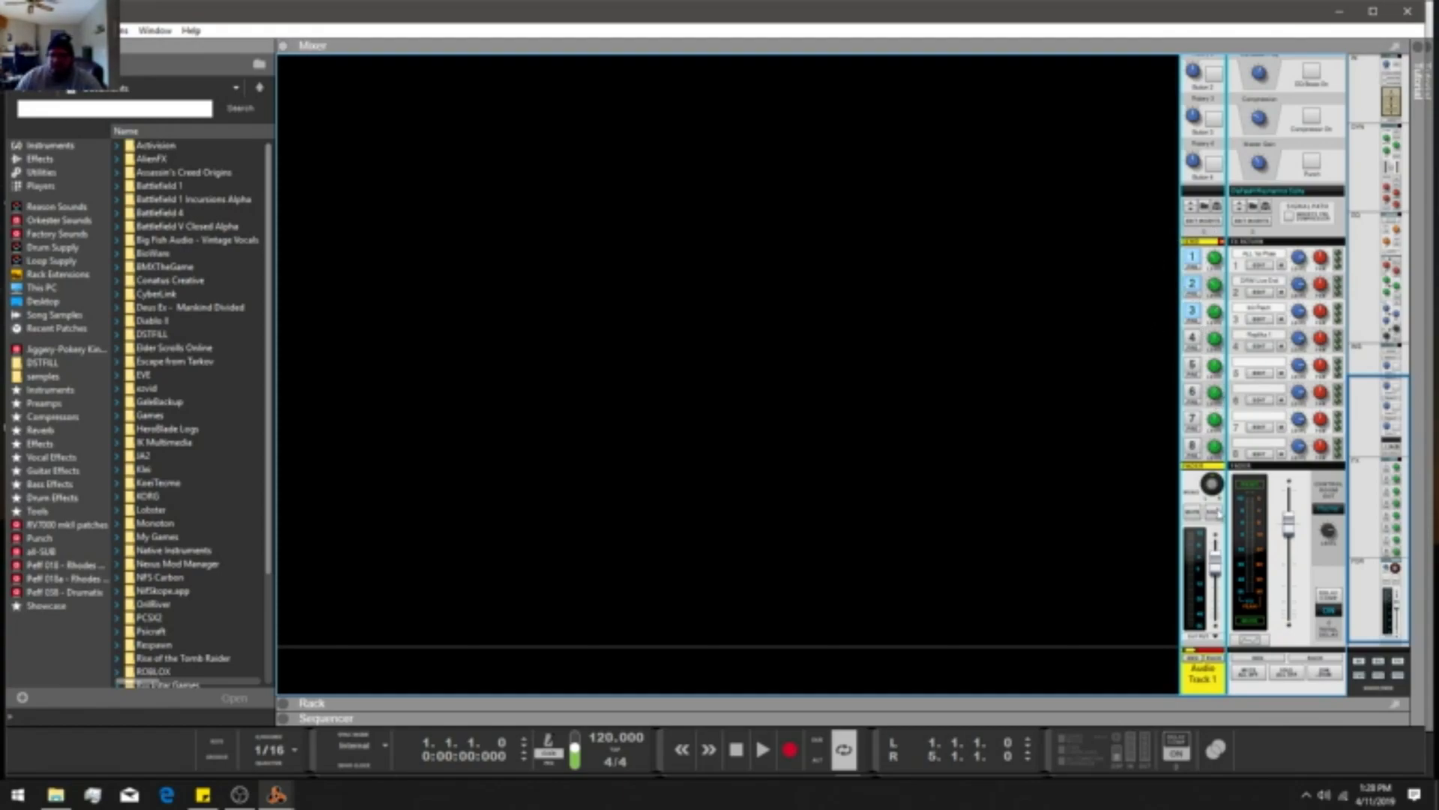
Create a Thor Polysonic Synthesizer instrument beside the audio track and adjust the stereo width on its mixer channel.
scroll(1132, 513, down, 1)
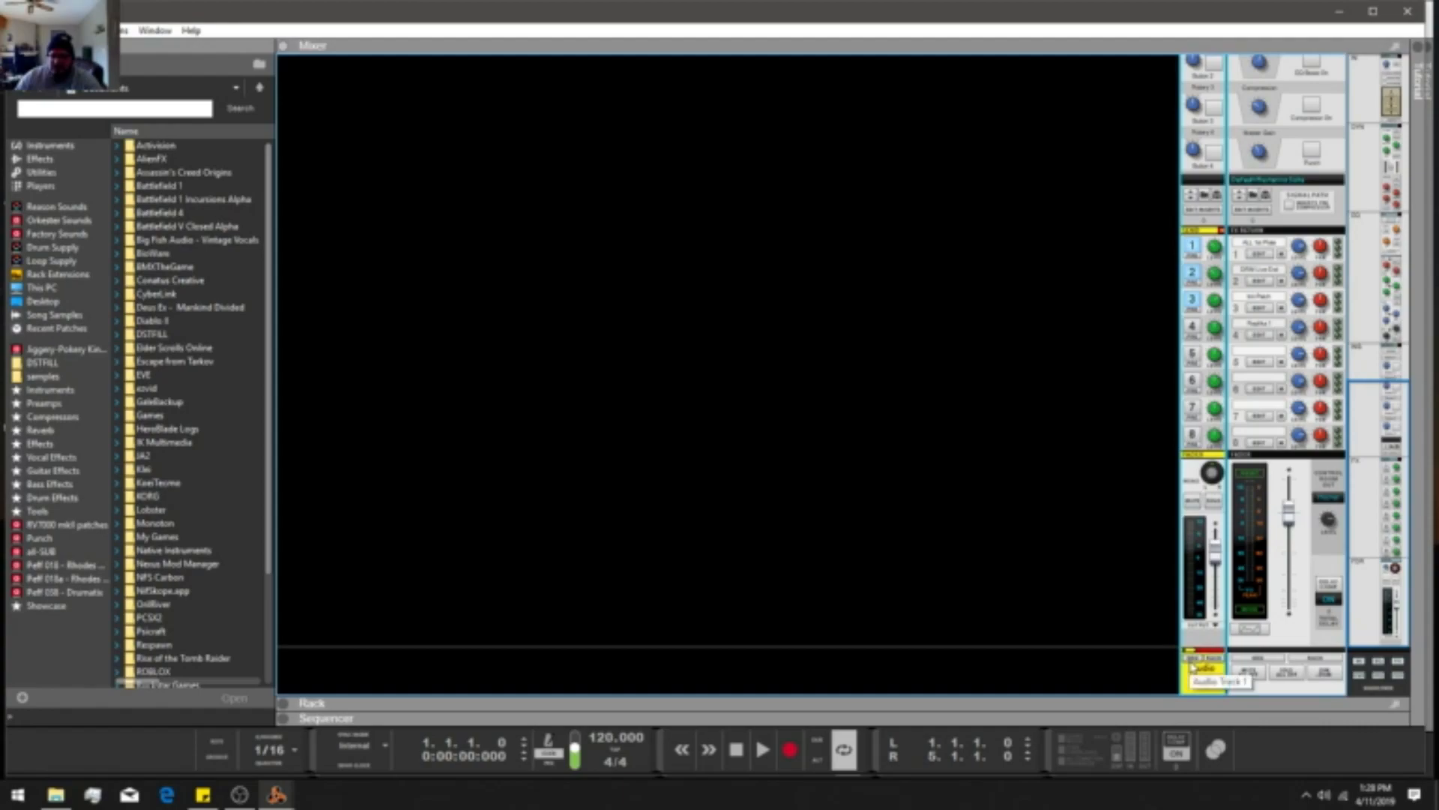
right_click(1124, 610)
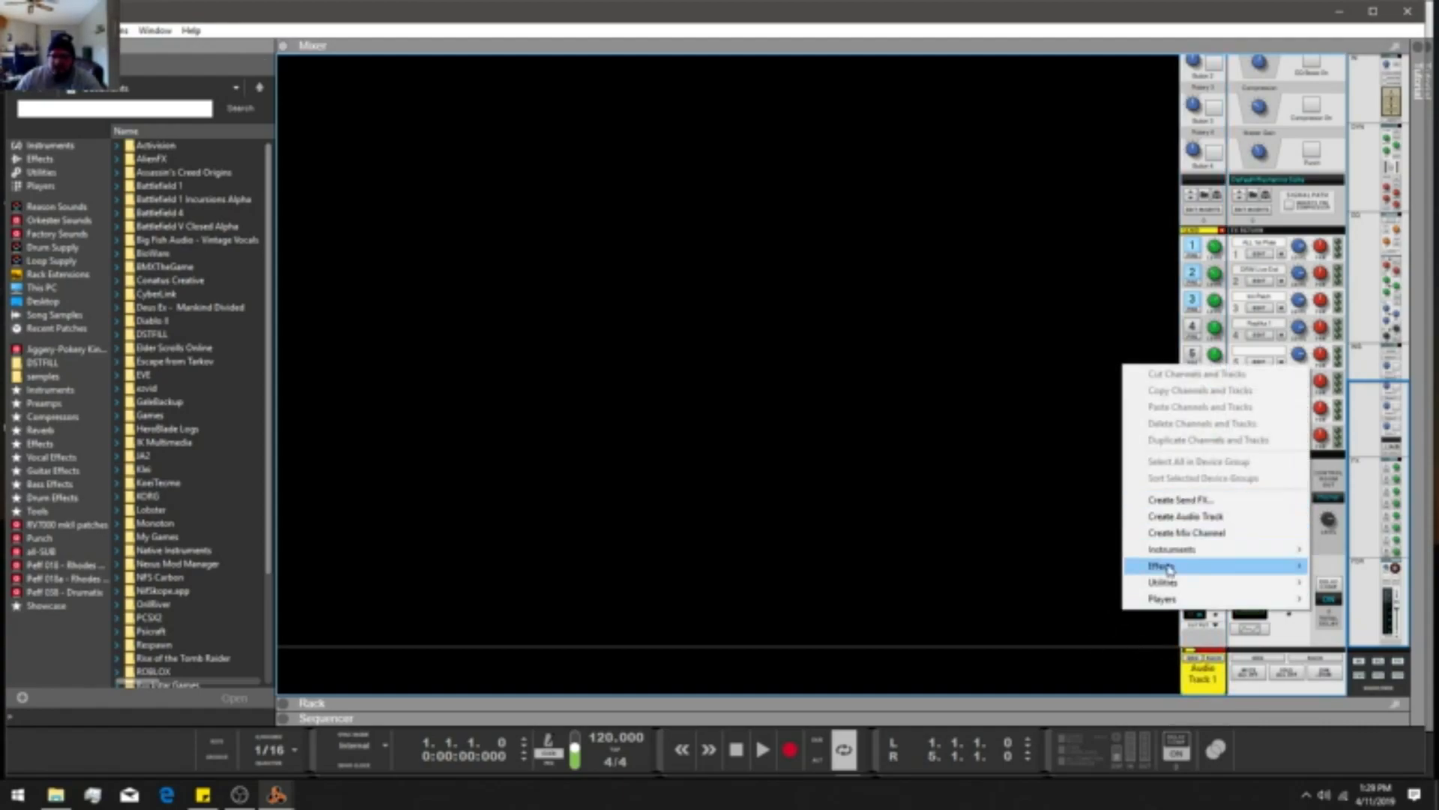
mouse_move(1175, 553)
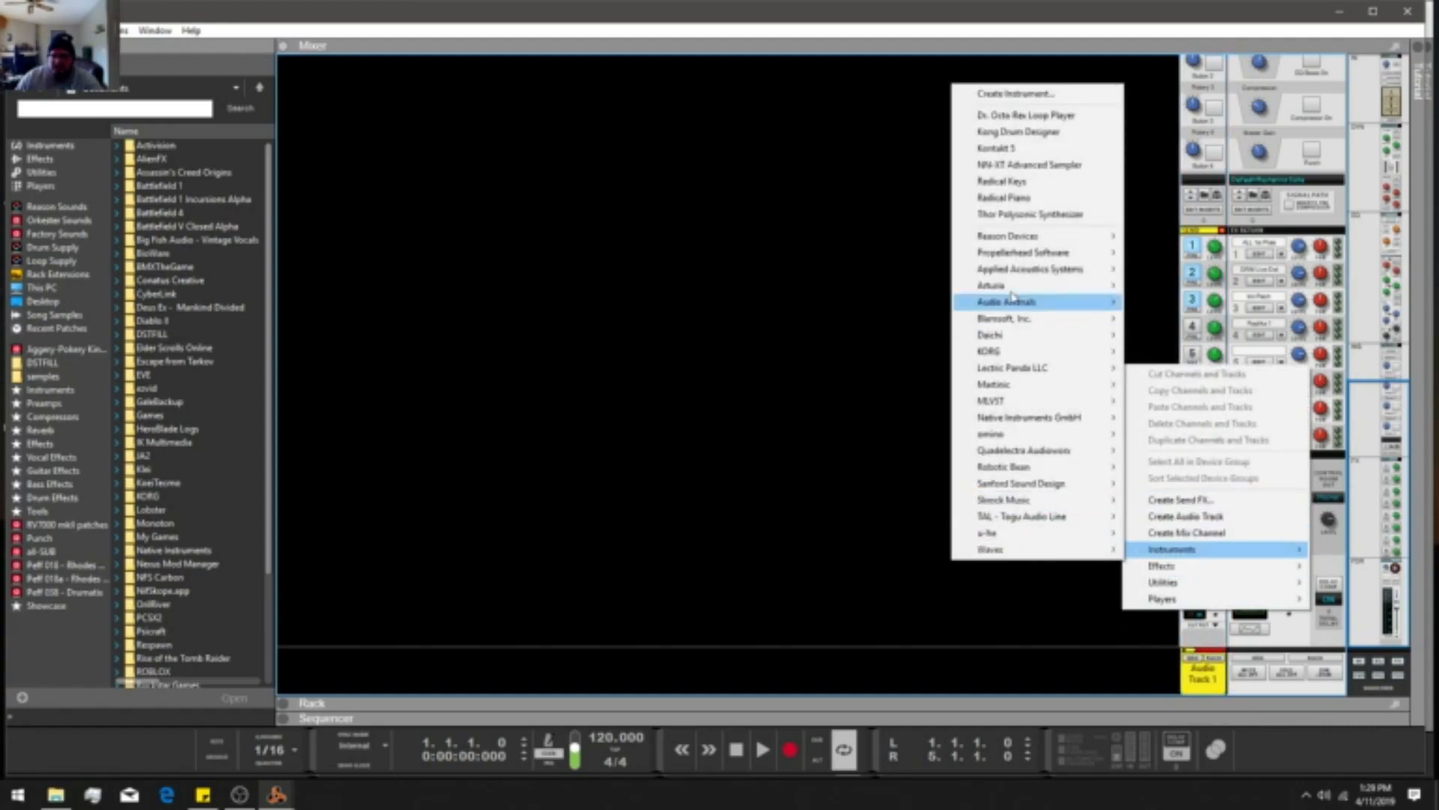
click(1024, 218)
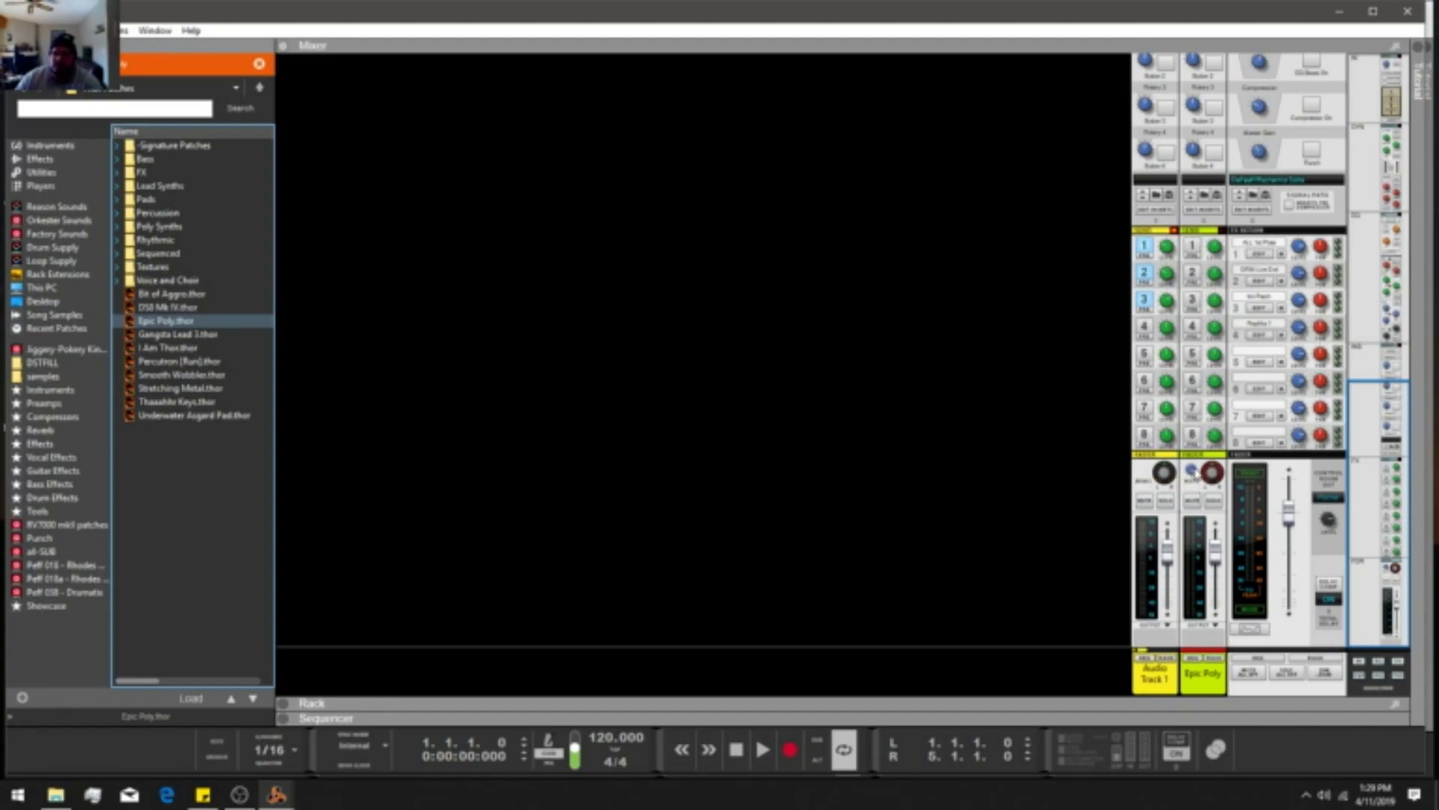
click(1194, 477)
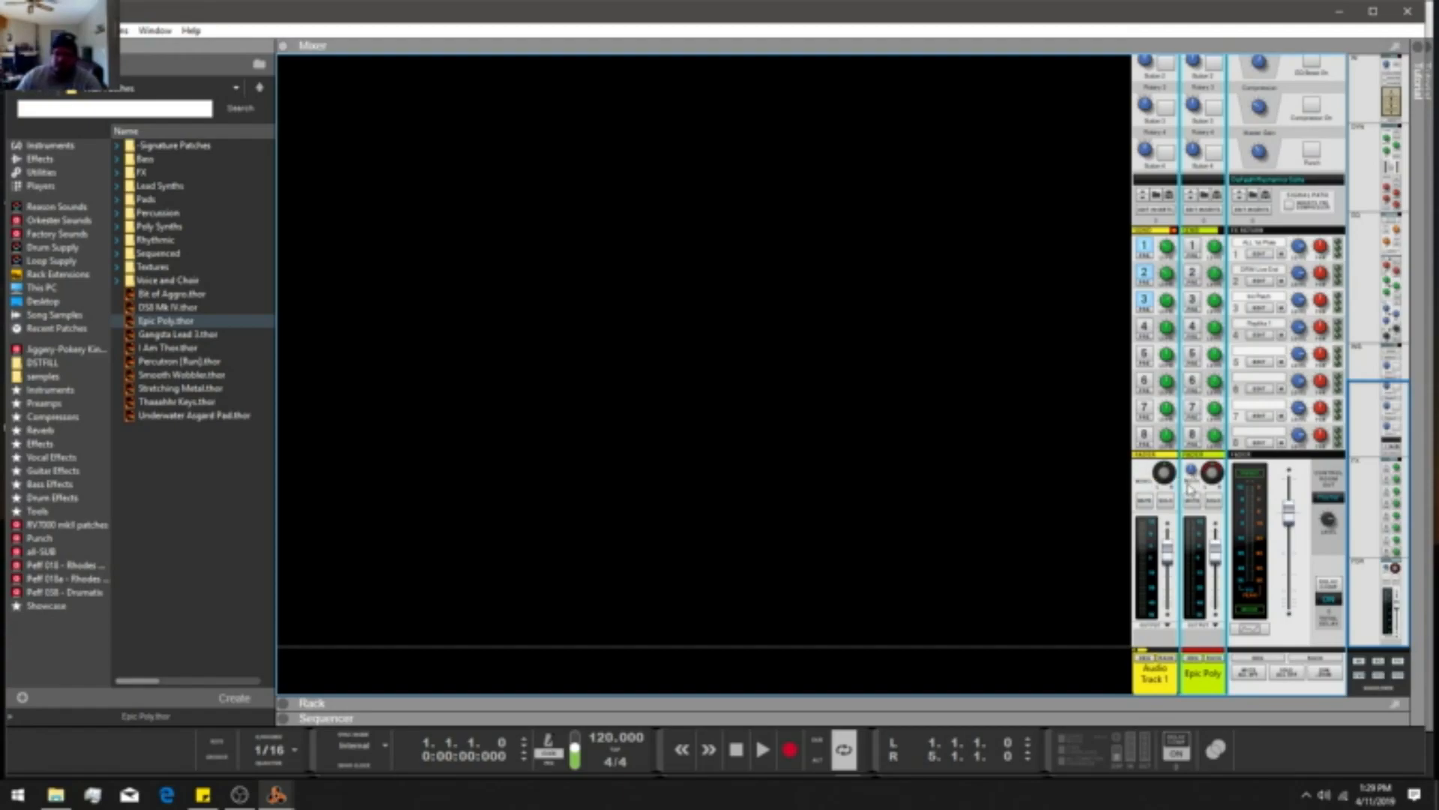
drag(1193, 471, 1197, 345)
Create a second audio track in the mixer and rename its channel Bass.
right_click(1077, 604)
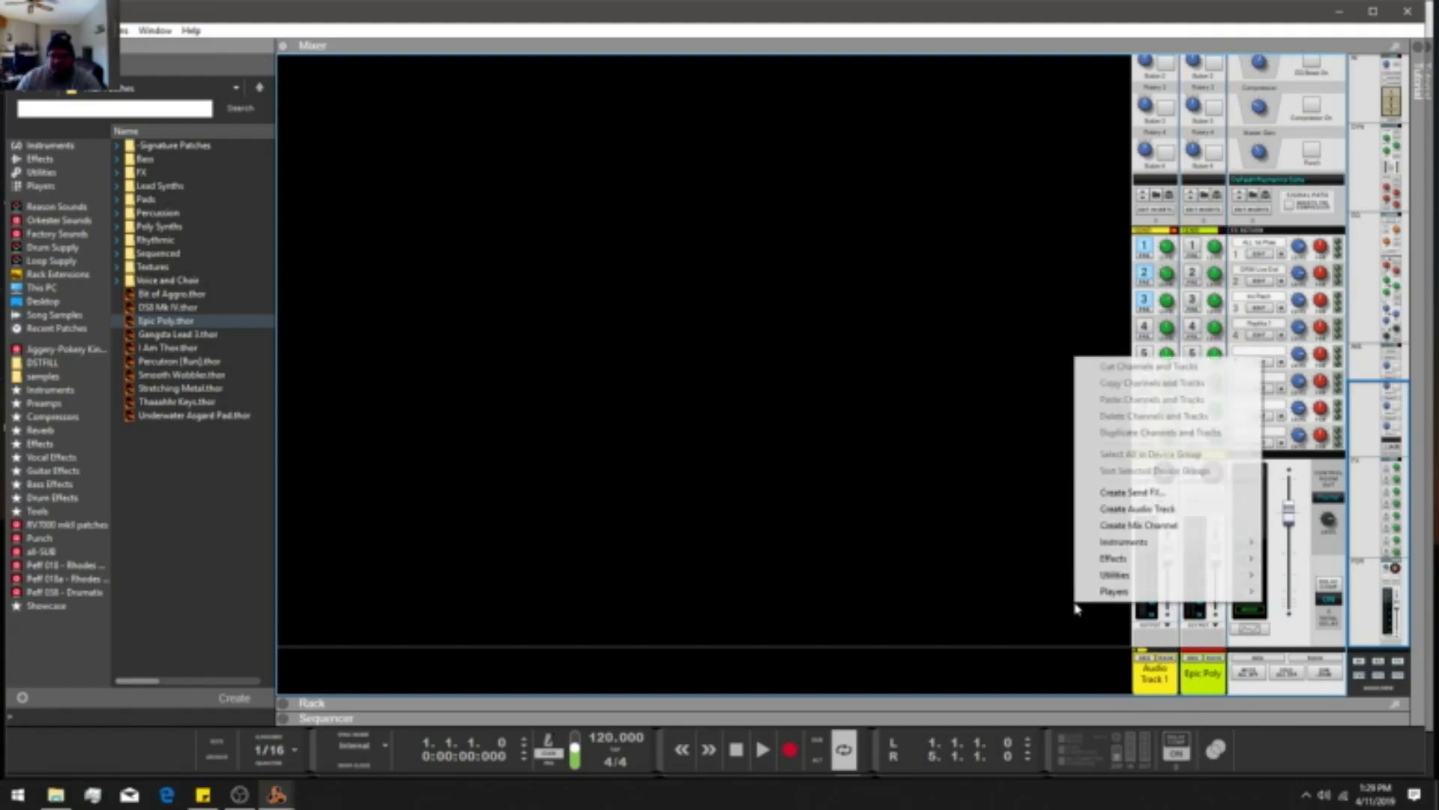
click(1148, 515)
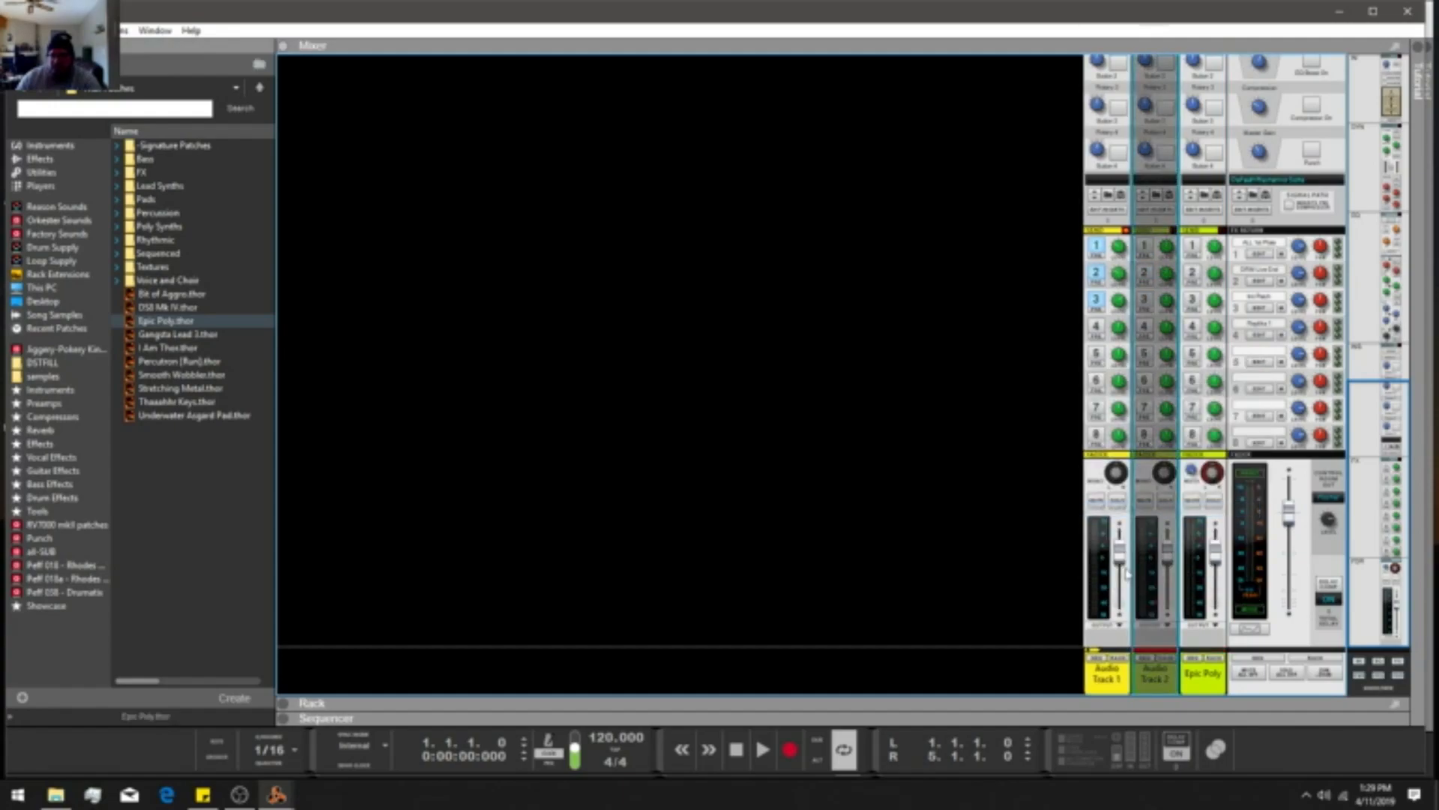
right_click(1161, 673)
click(1155, 675)
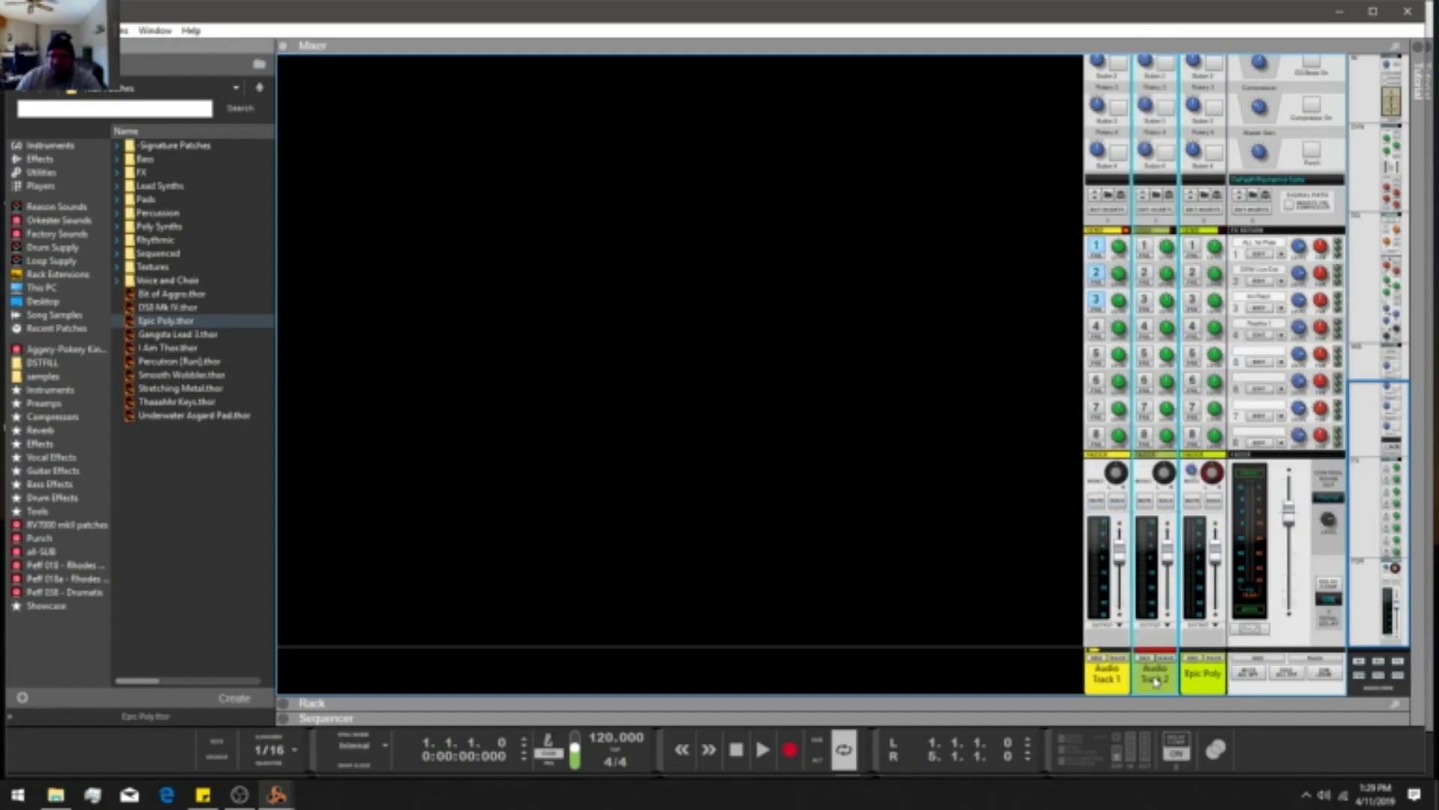
double_click(1155, 676)
text(Bass)
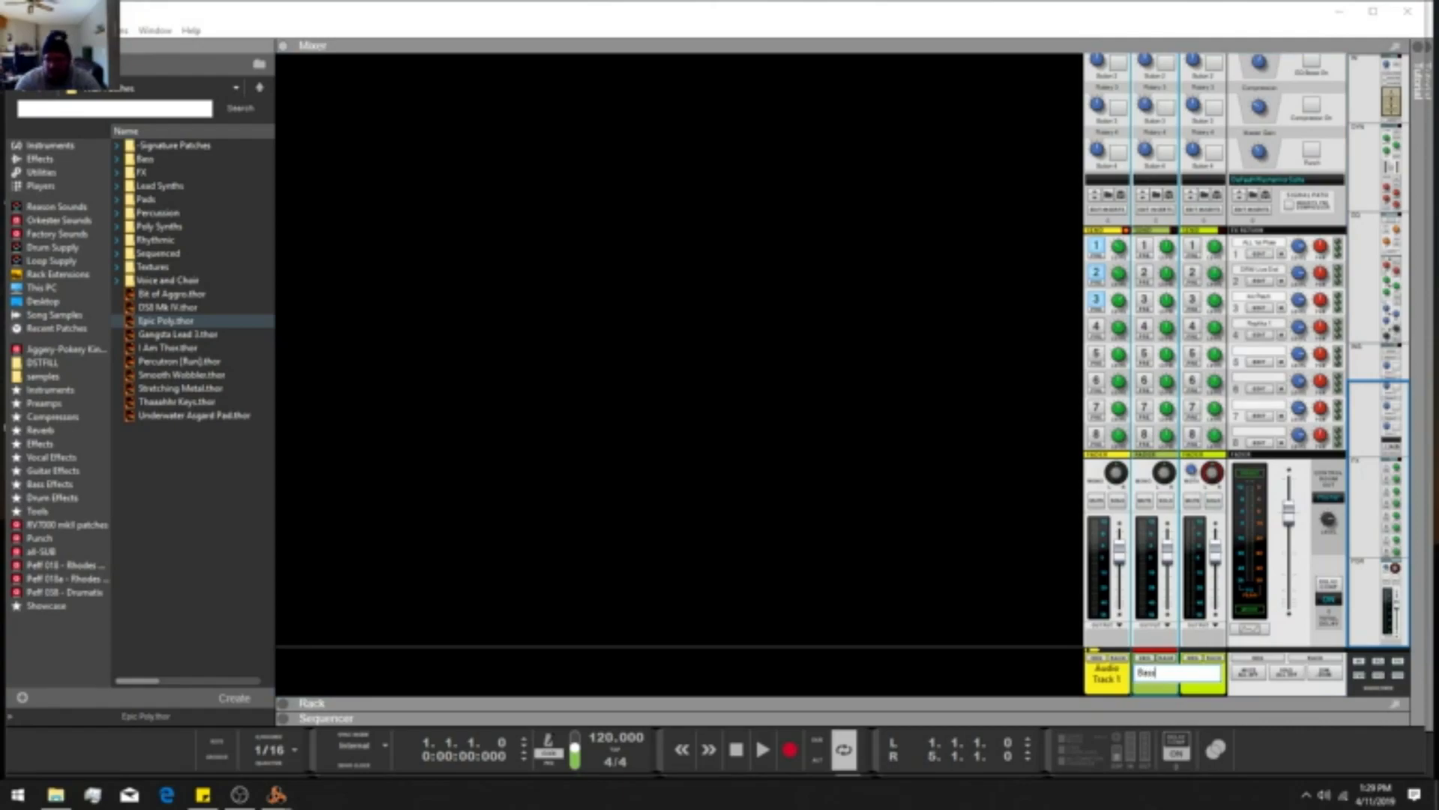
key(Return)
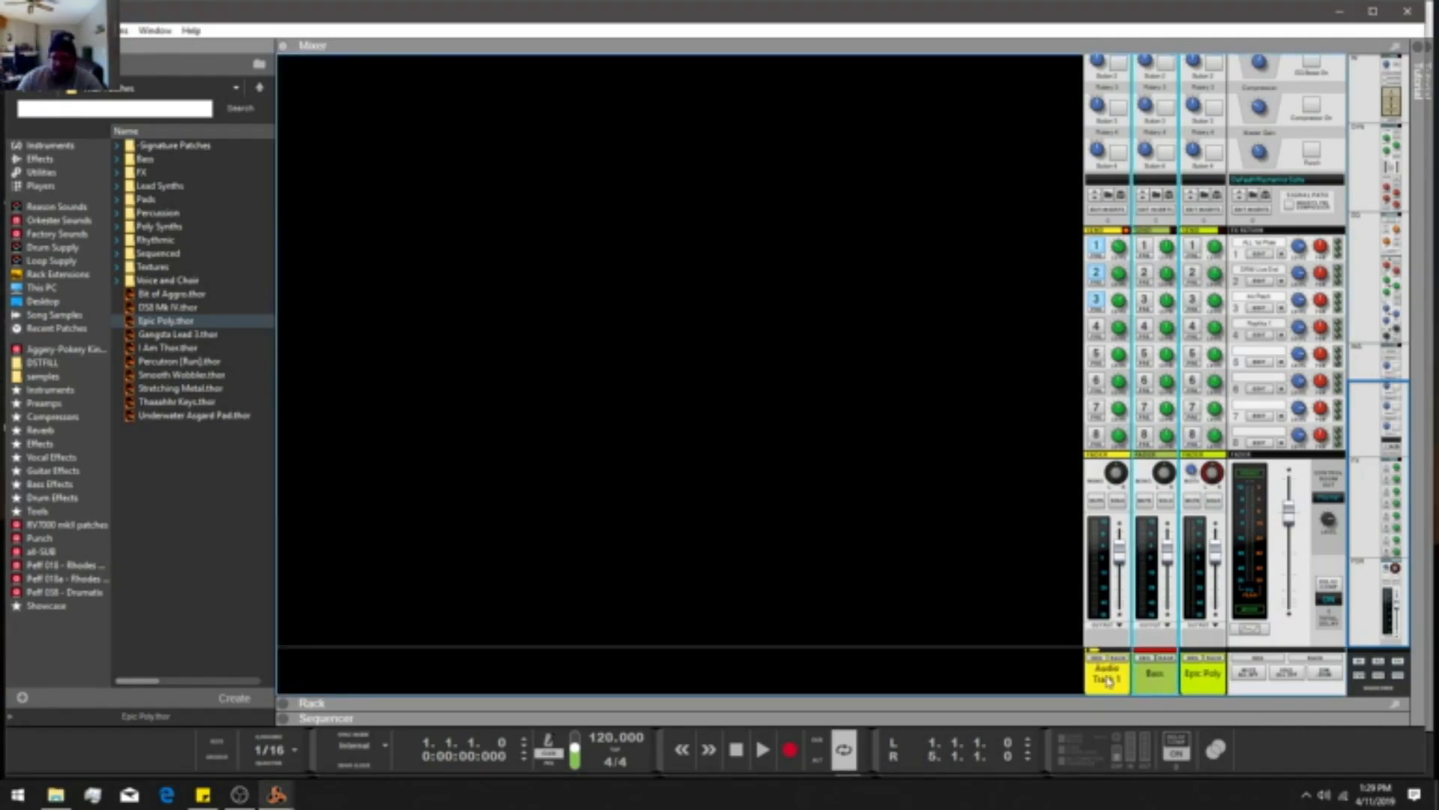
Rename the first audio track's channel Guita.
double_click(1111, 679)
text(Guit)
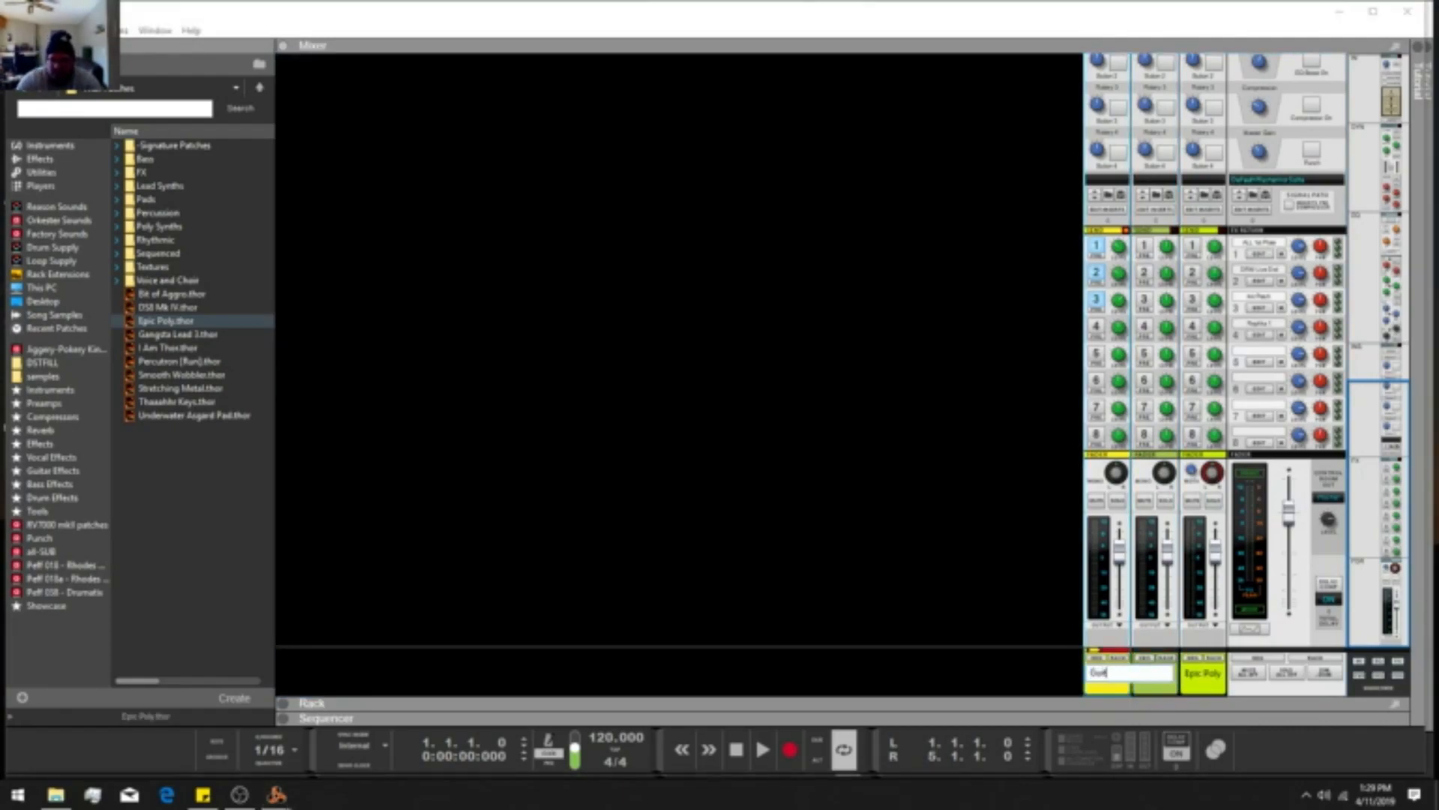
text(ar)
key(Return)
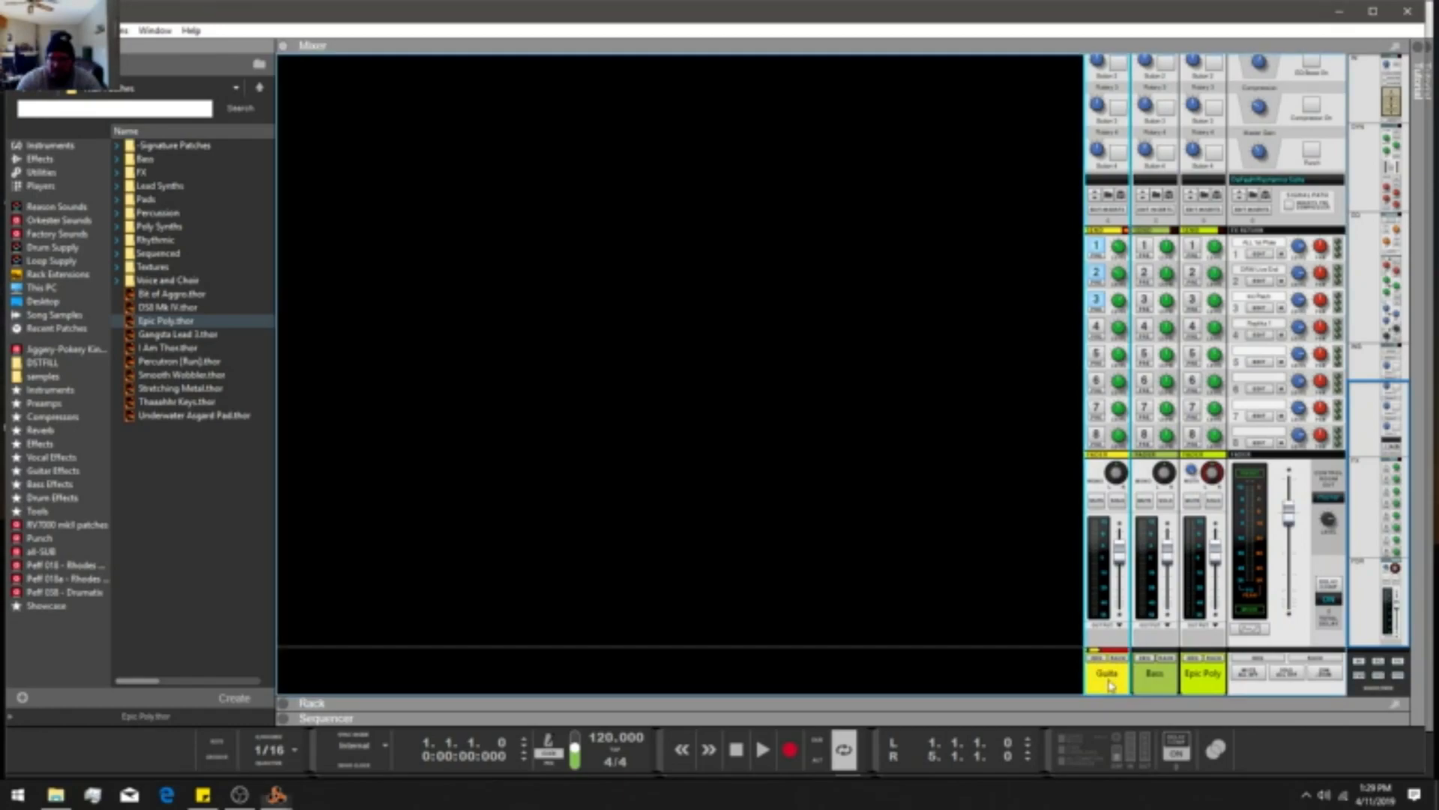
Rename the Thor synthesizer's mixer channel Poly Synth.
double_click(1186, 672)
text(P)
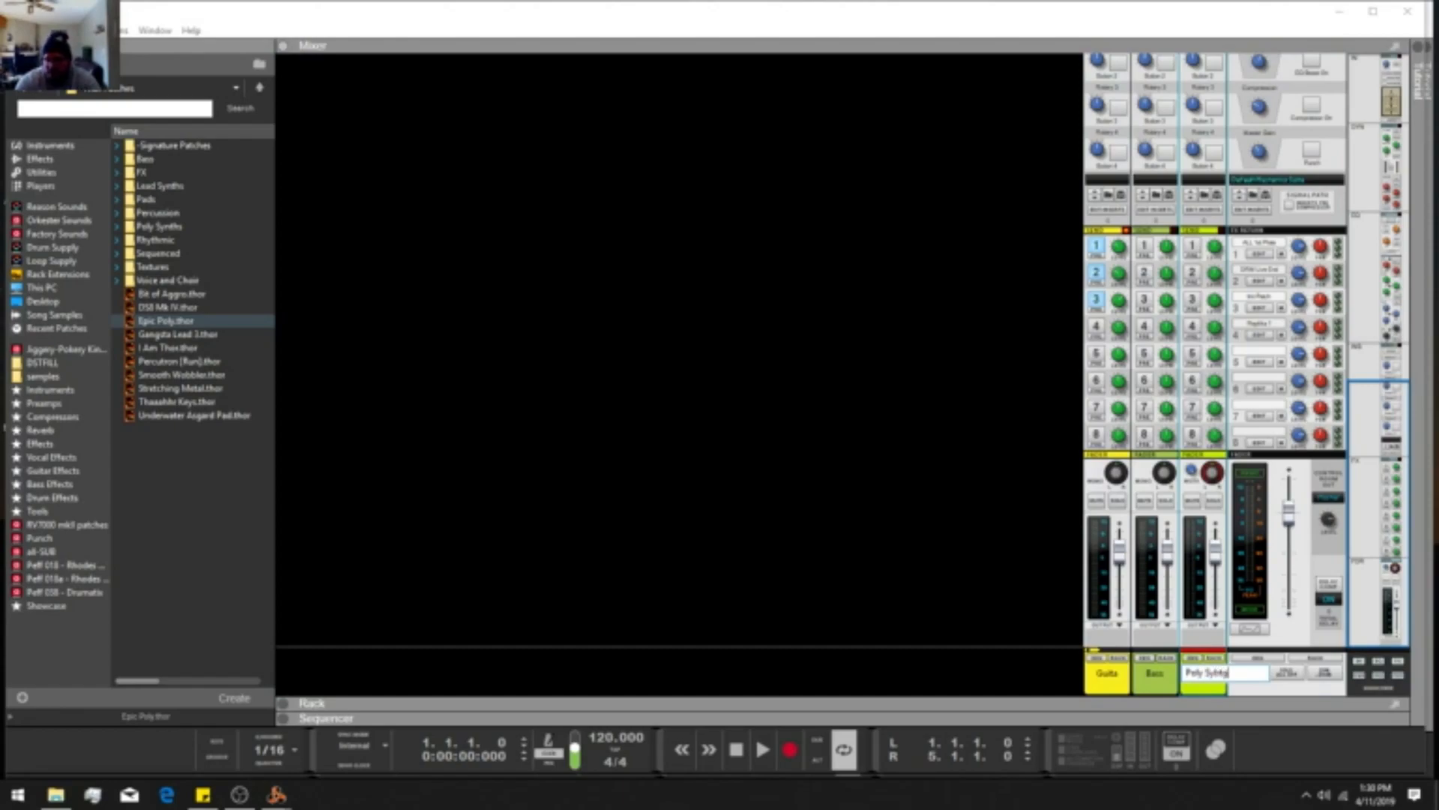
text(oly Synth)
key(Return)
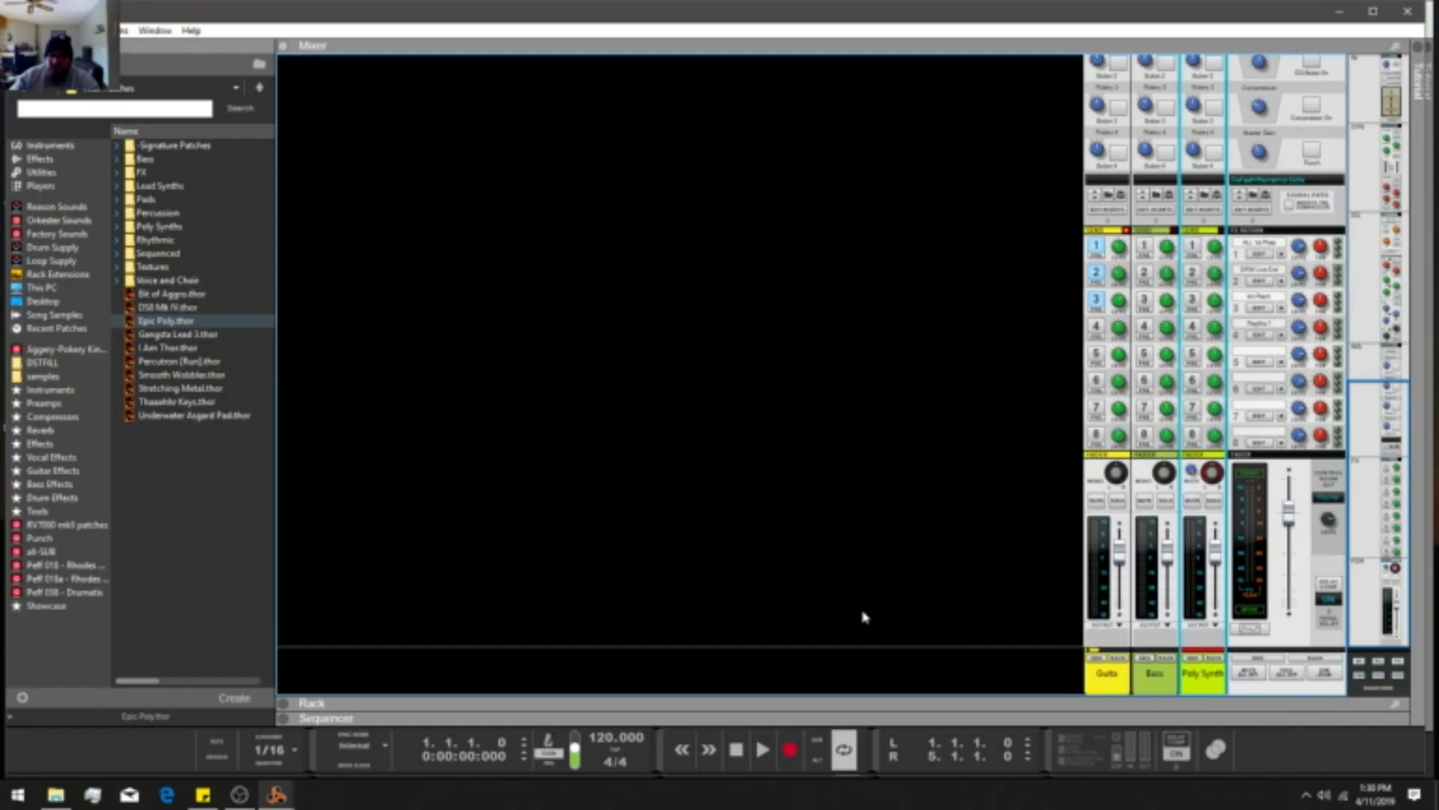
Create a Kong Drum Designer instrument, view it in the rack, and return to the full mixer view.
right_click(1009, 559)
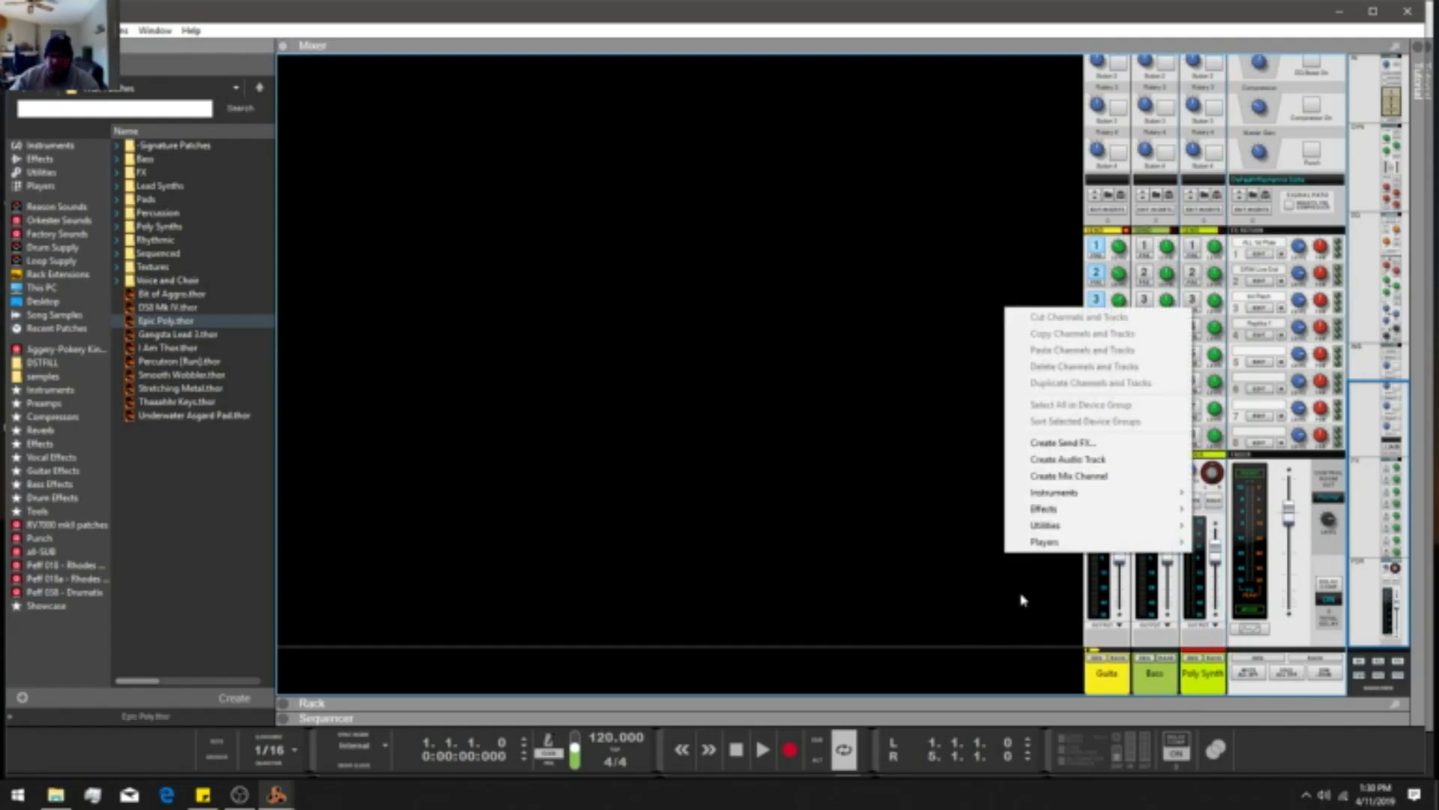
mouse_move(1079, 492)
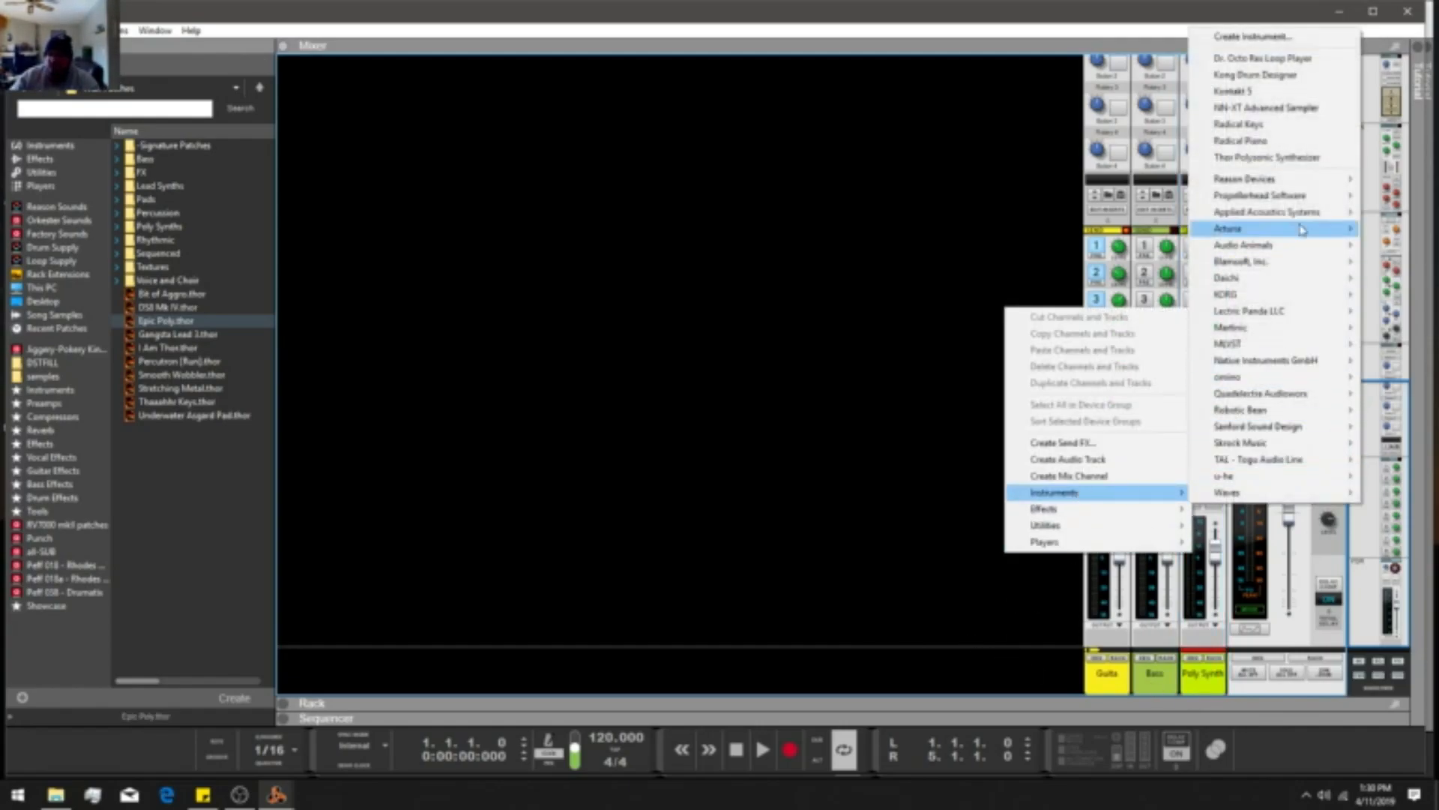
mouse_move(1262, 300)
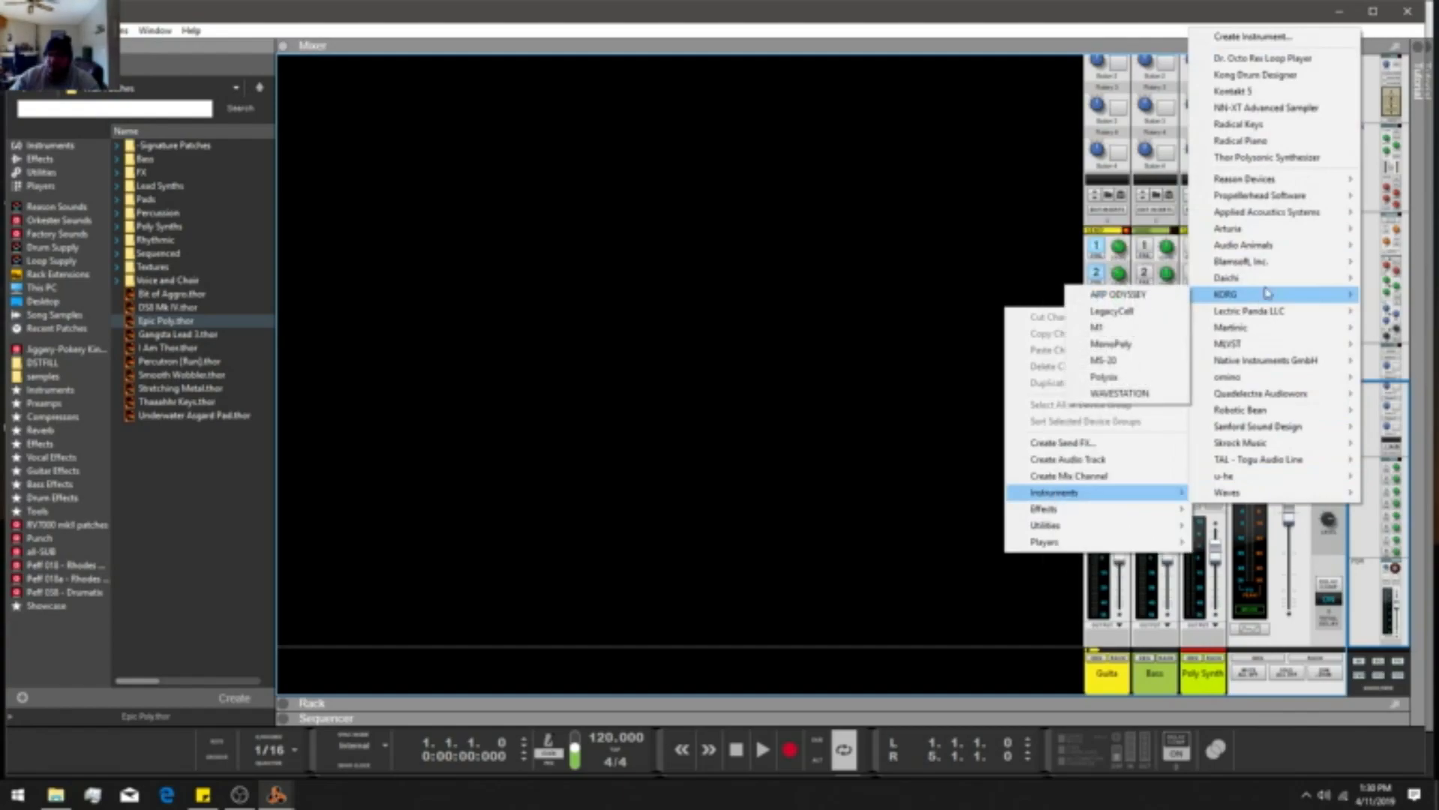
mouse_move(1243, 186)
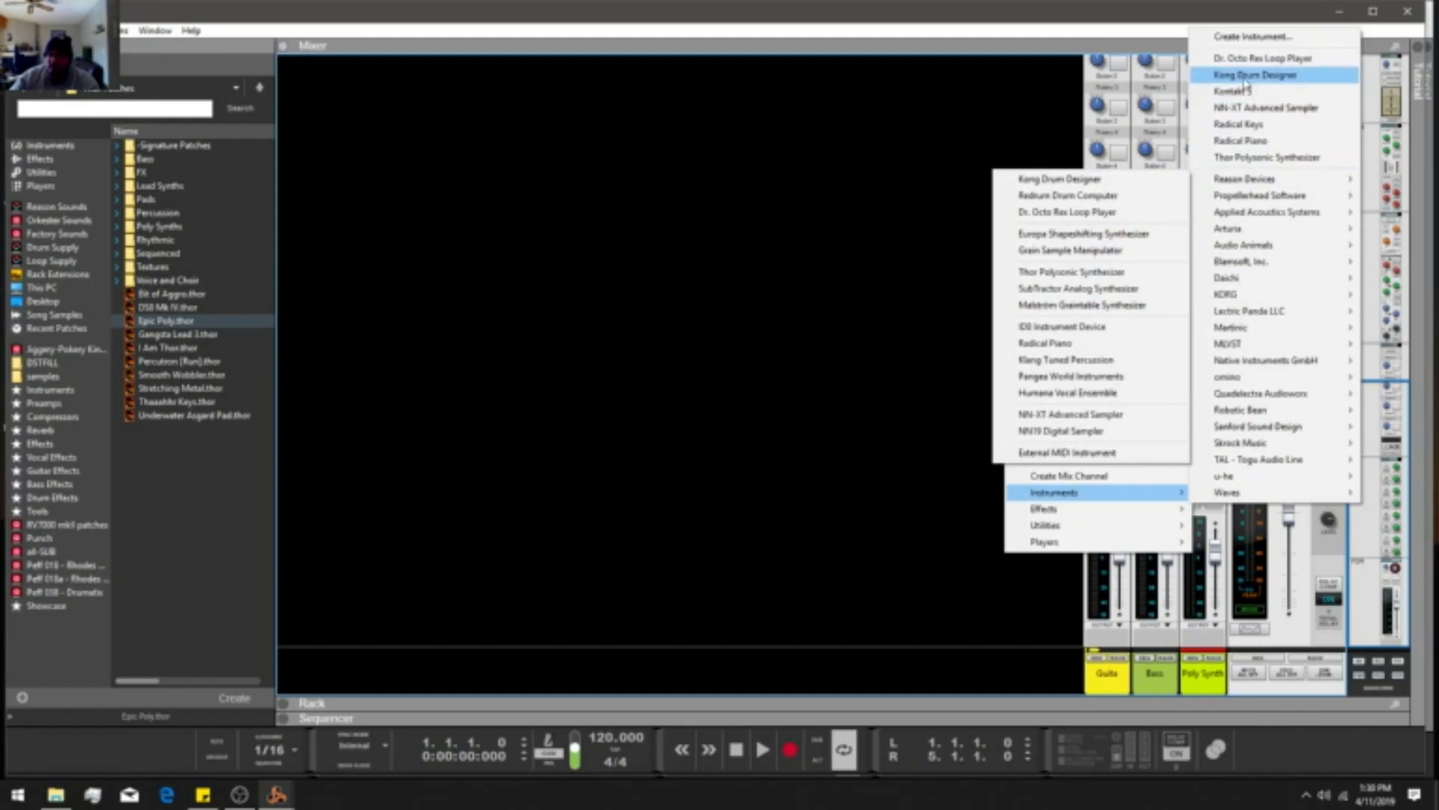
click(1253, 75)
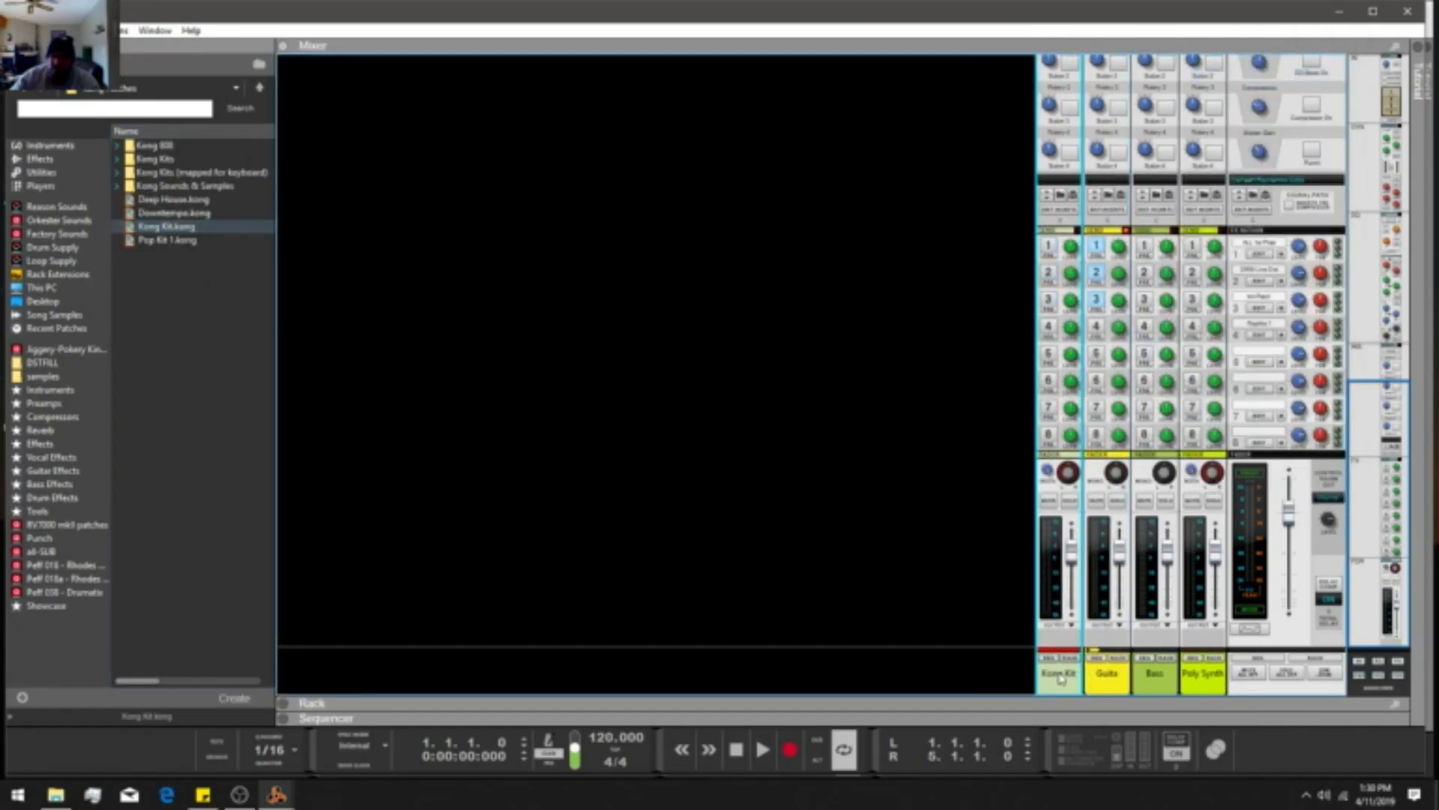
drag(352, 701, 351, 304)
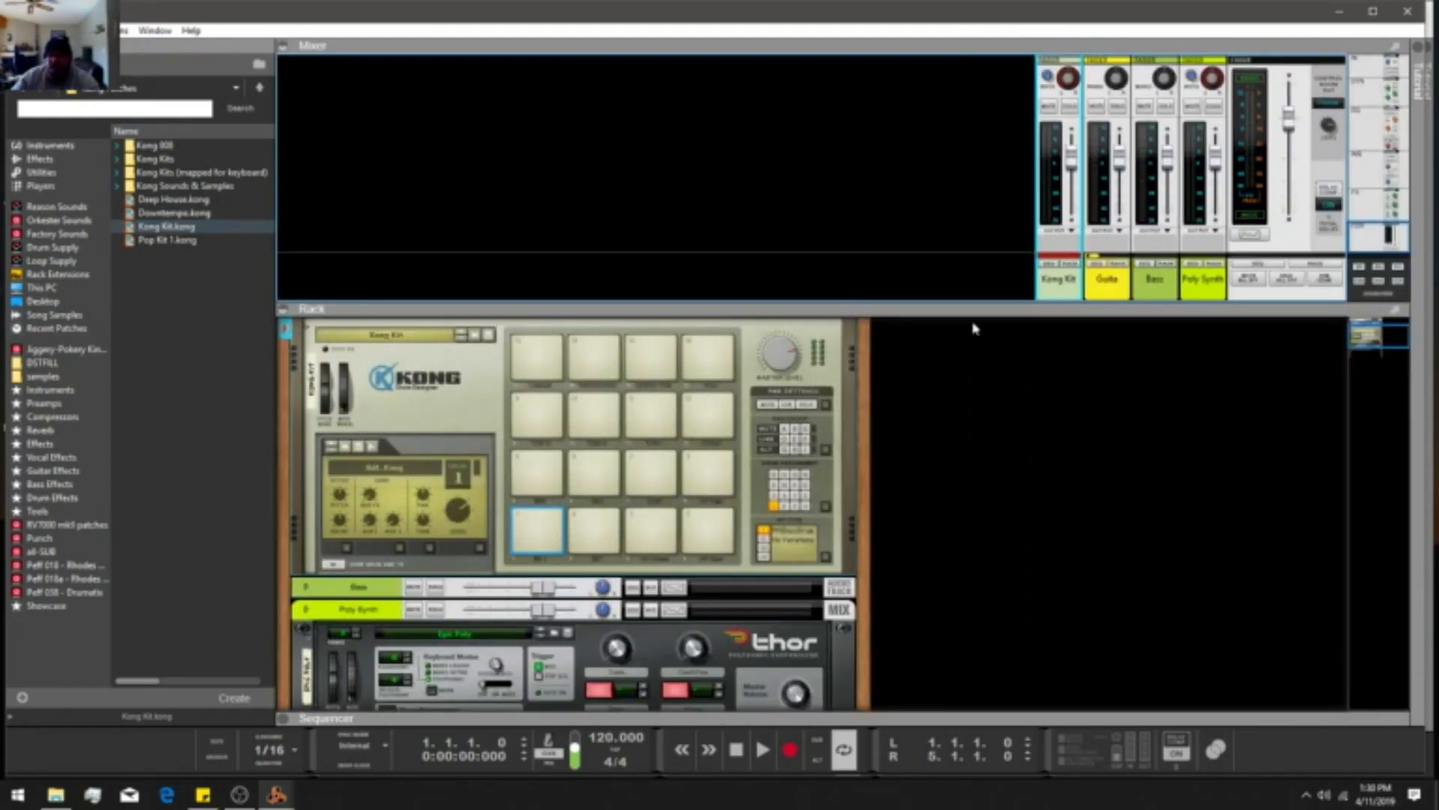
key(F5)
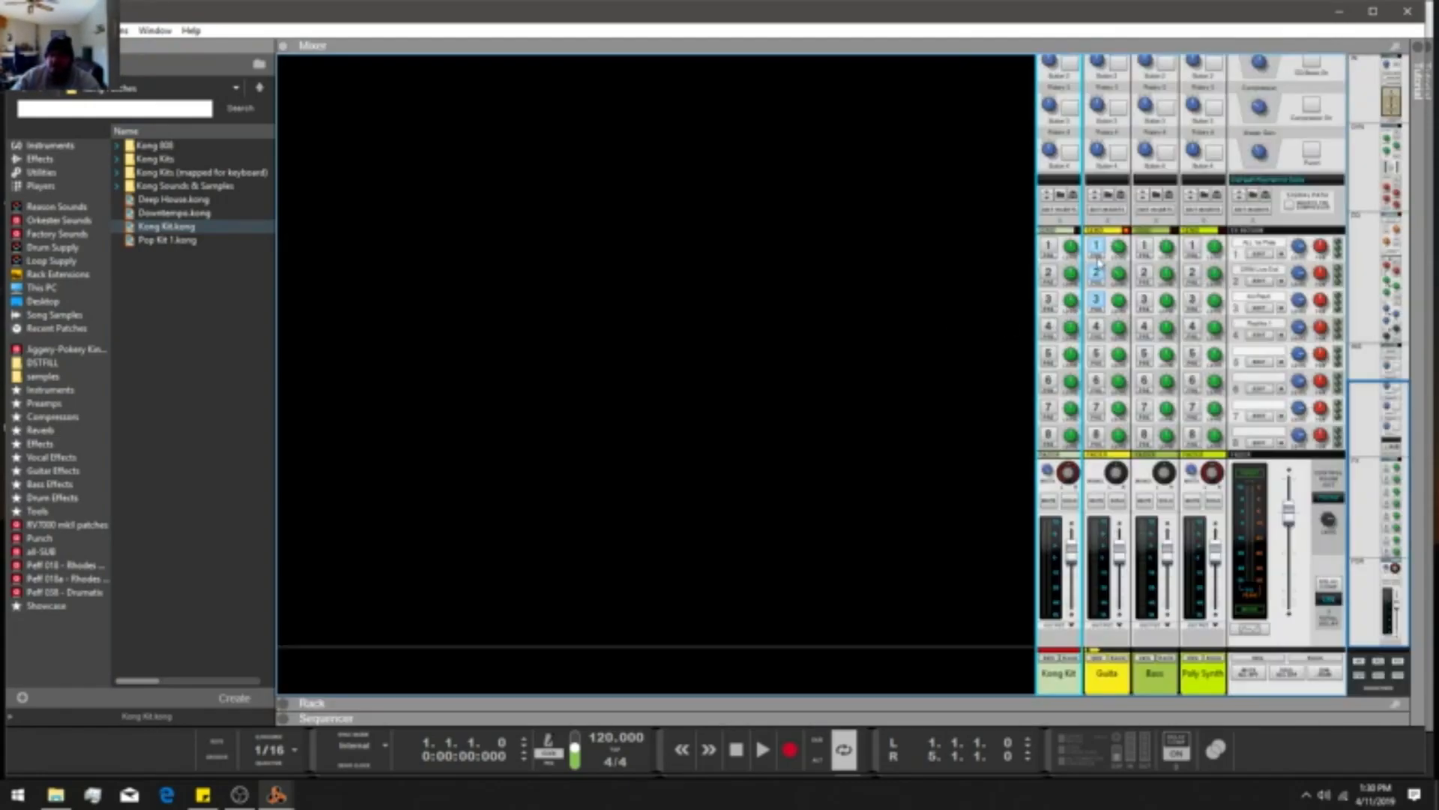
Enable FX send 3 on the Kong Kit, Bass and Poly Synth channels and set its levels to about -10, -8 and -8 dB.
click(1048, 300)
click(1144, 299)
click(1193, 301)
scroll(1218, 301, up, 3)
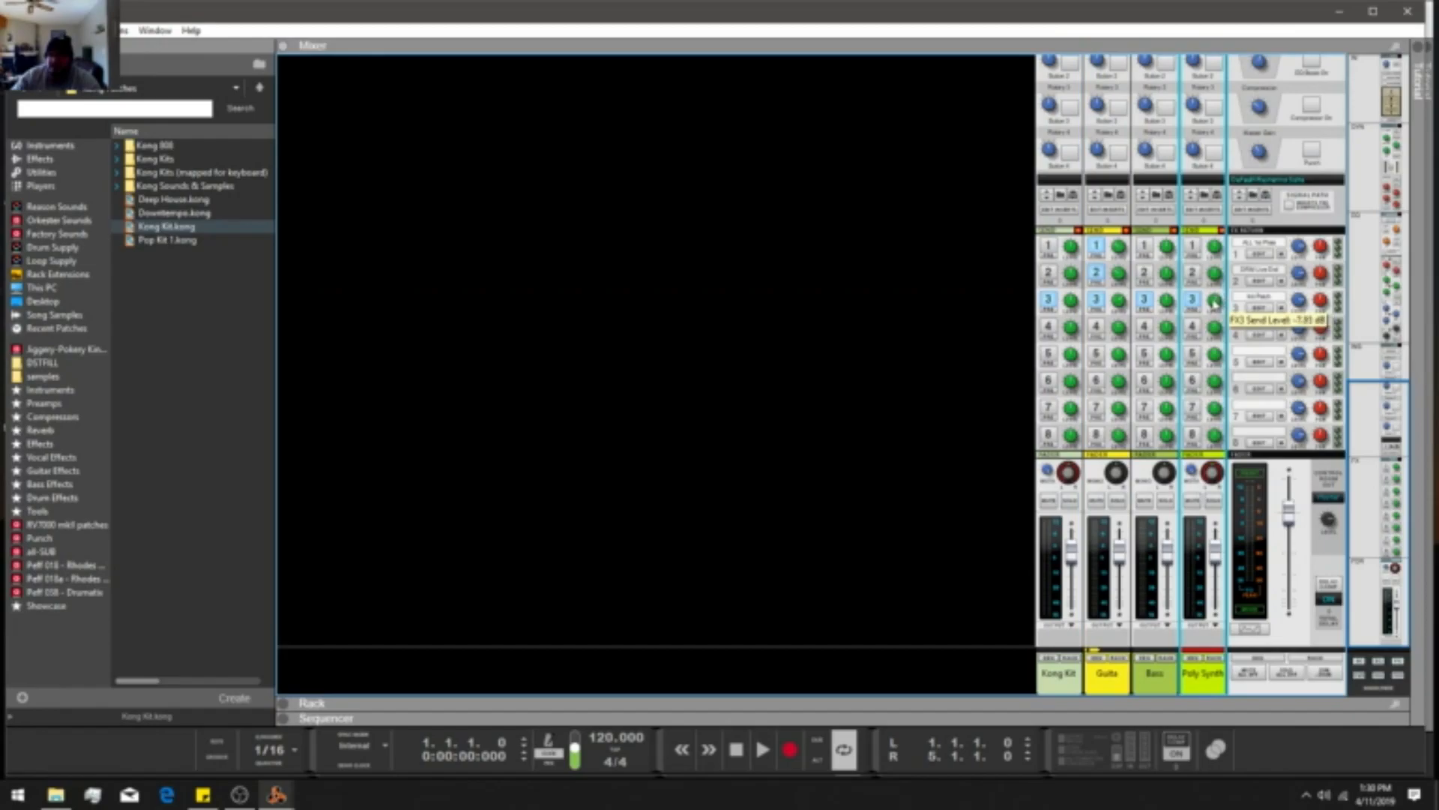
click(1179, 295)
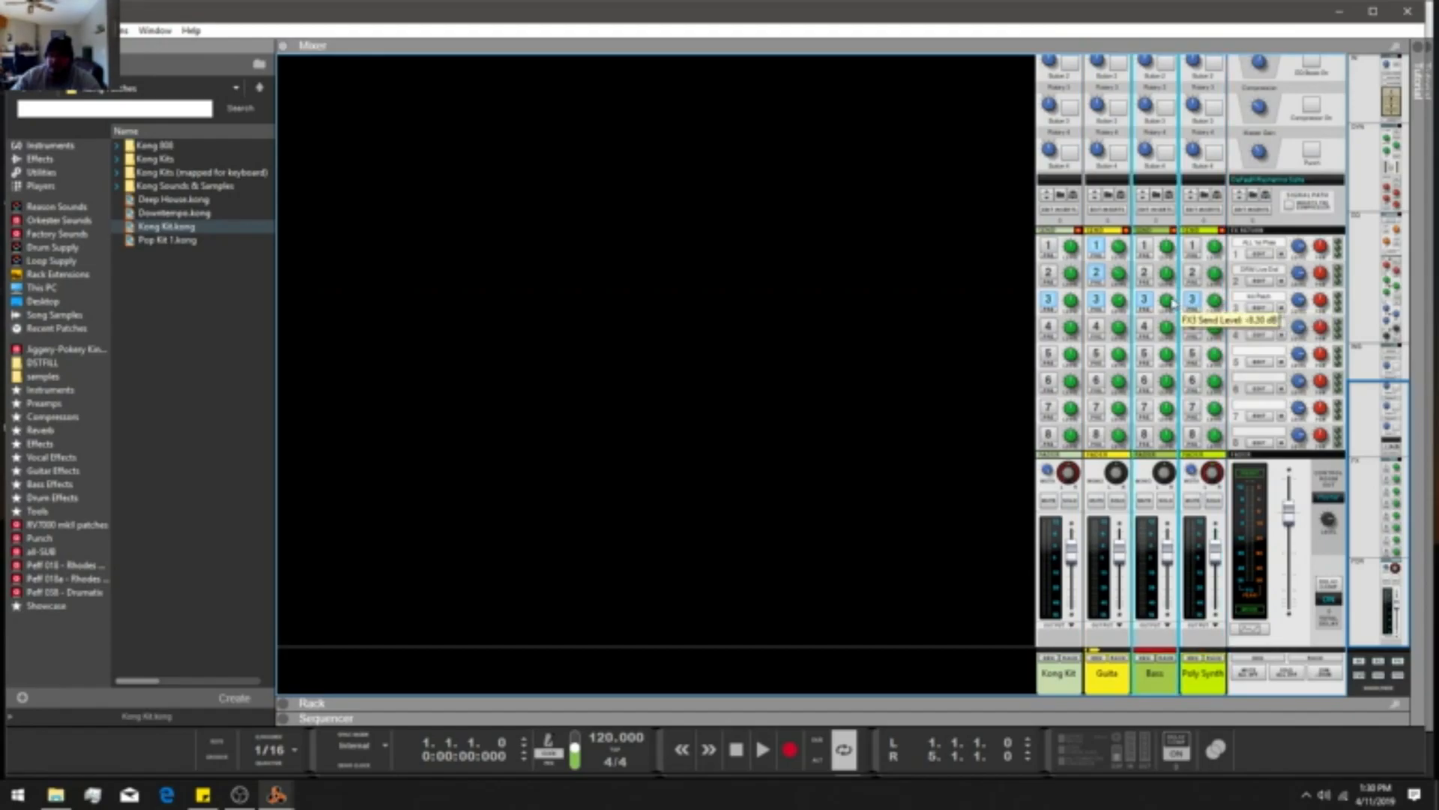
click(1072, 304)
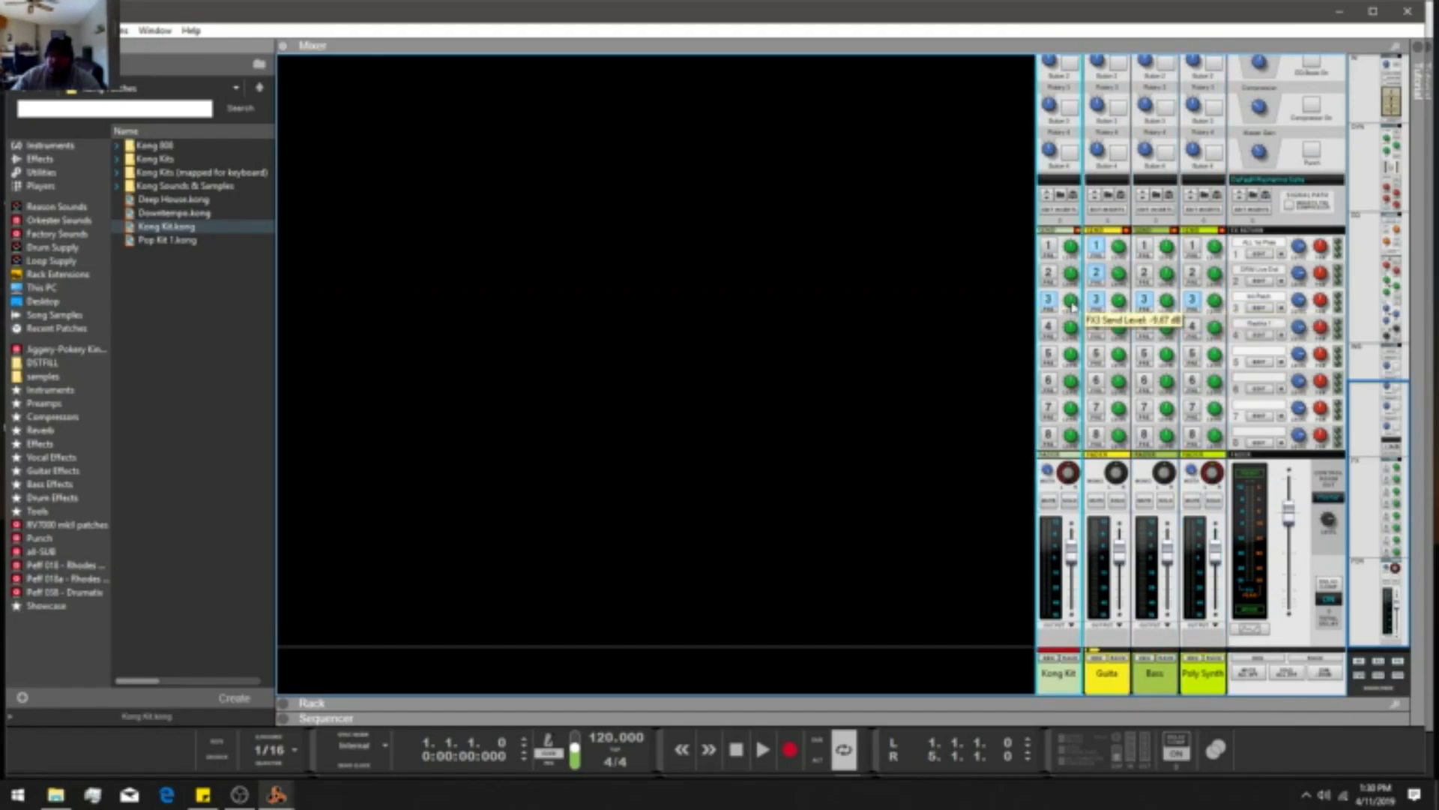
Adjust the FX send 3 levels on Bass, Guita and Poly Synth, with Guita at about -5.8 dB and Poly Synth at about -4.9 dB.
click(1168, 304)
click(1121, 304)
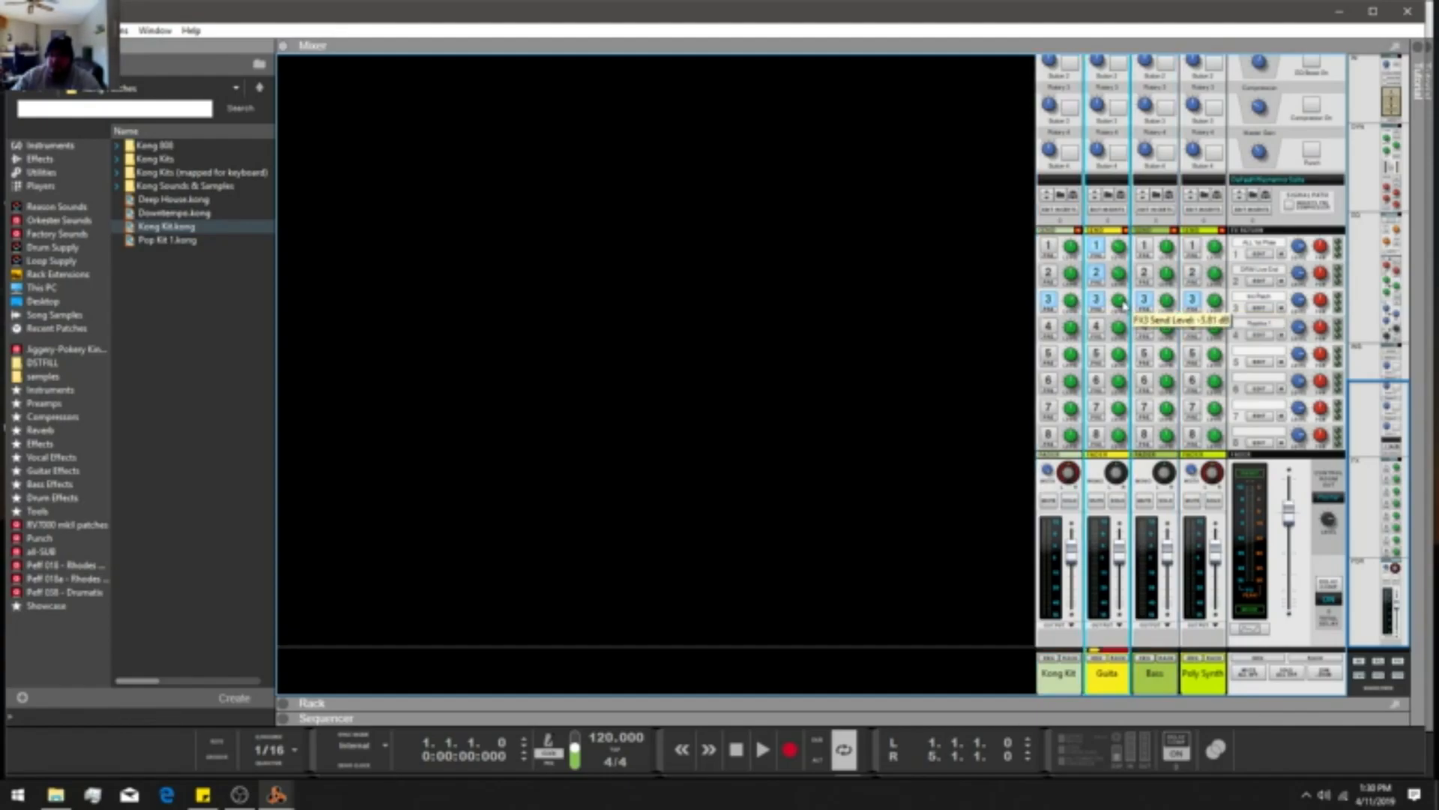
click(1214, 302)
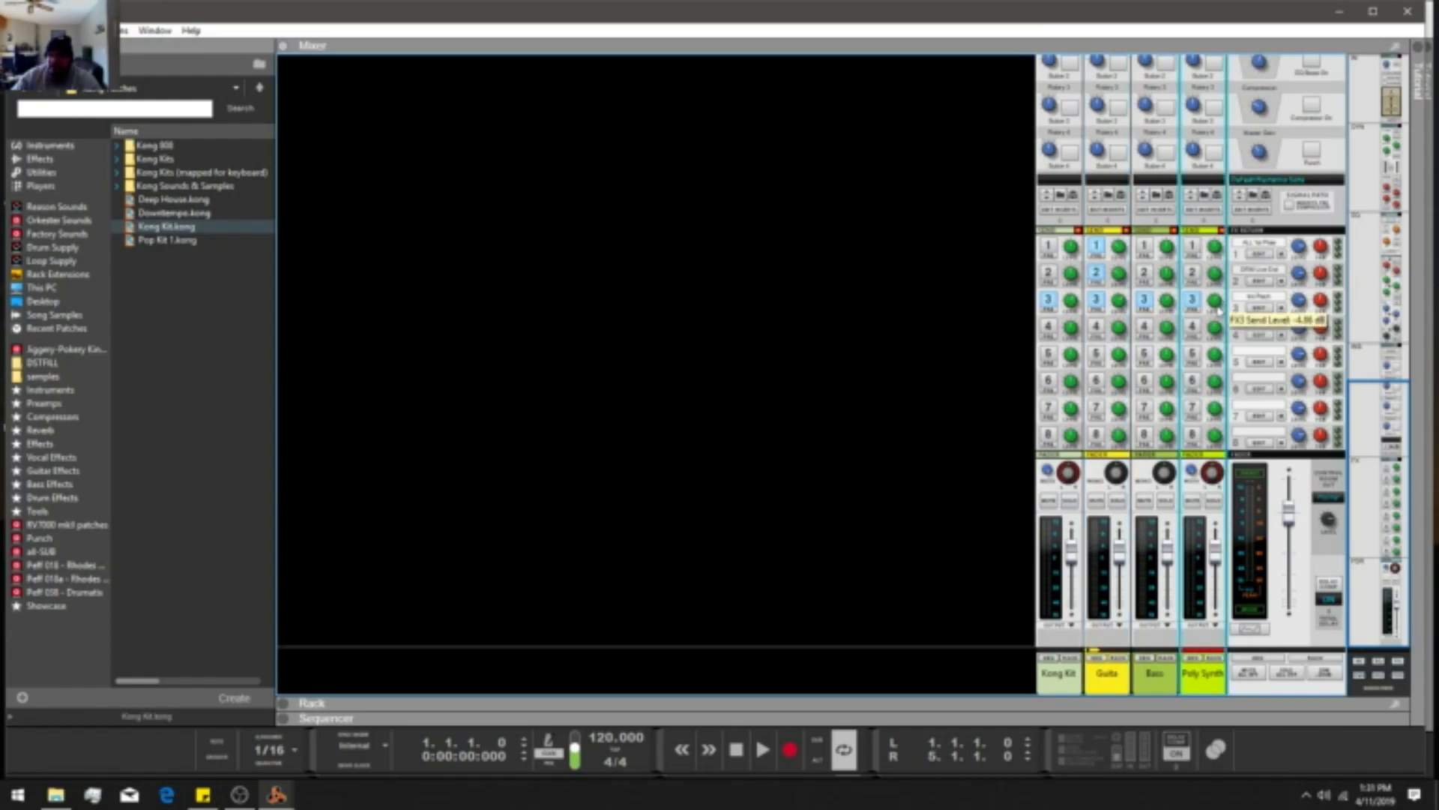
Show the FX return 3 compressor in the rack, unfold it to view its controls, and fold it again.
click(1260, 308)
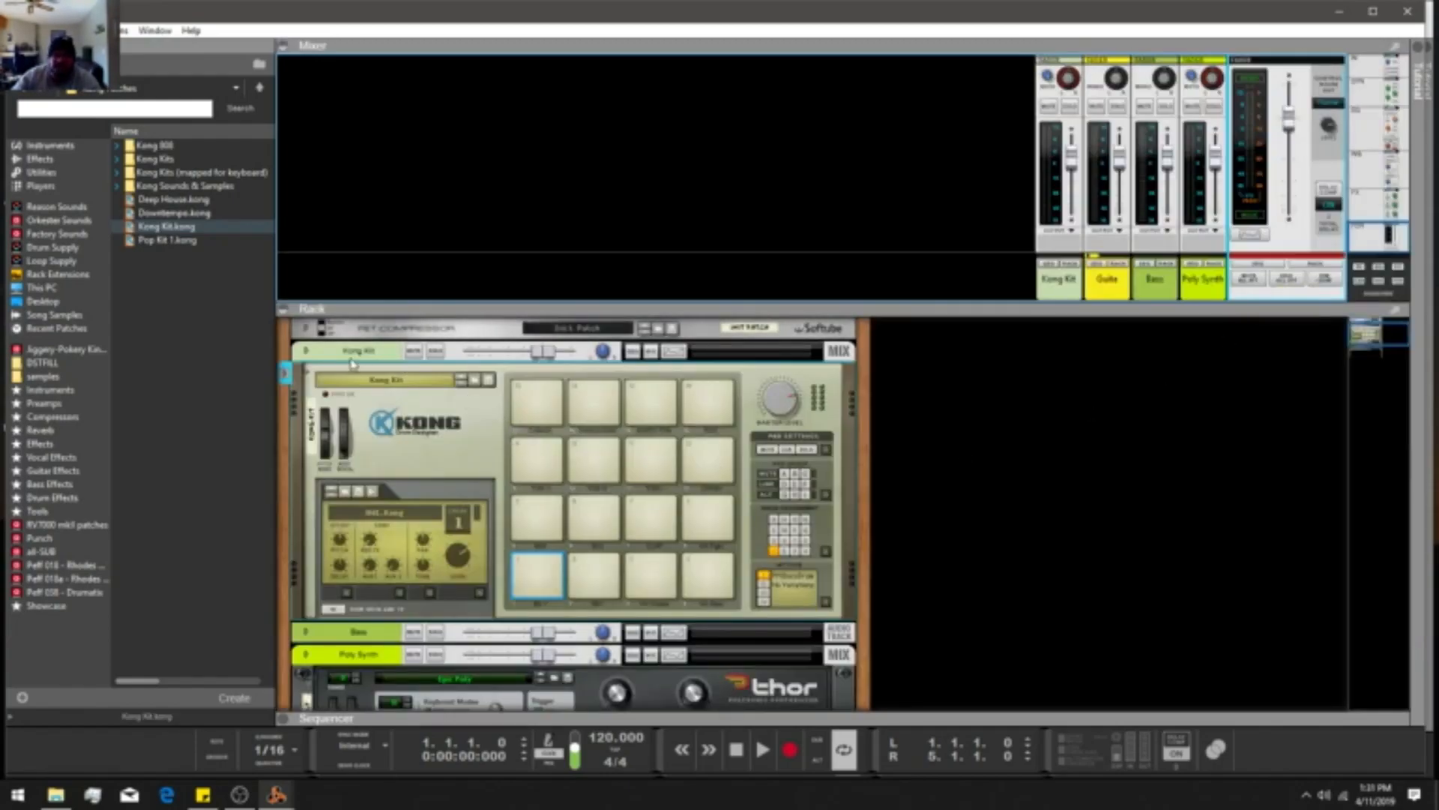
click(306, 330)
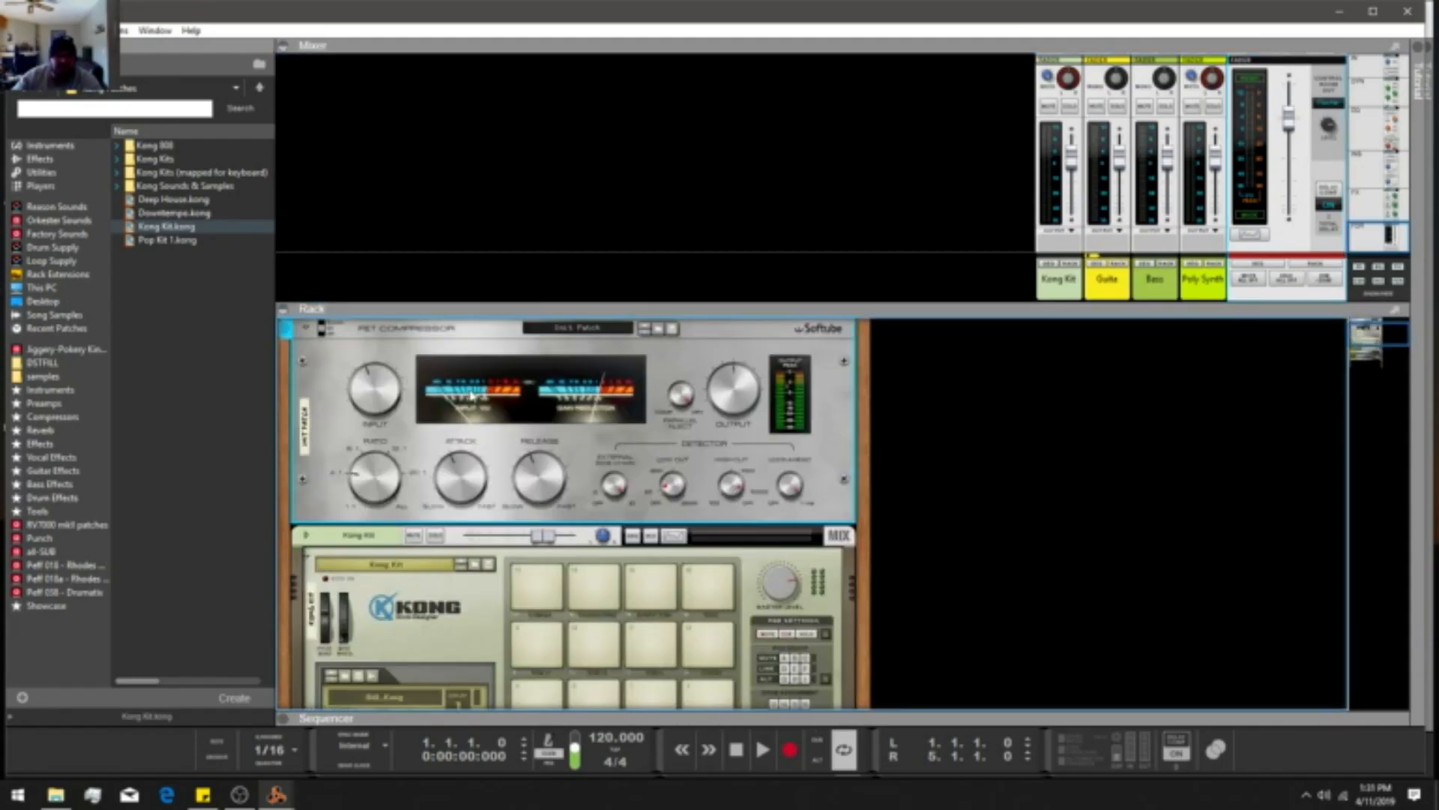
click(308, 330)
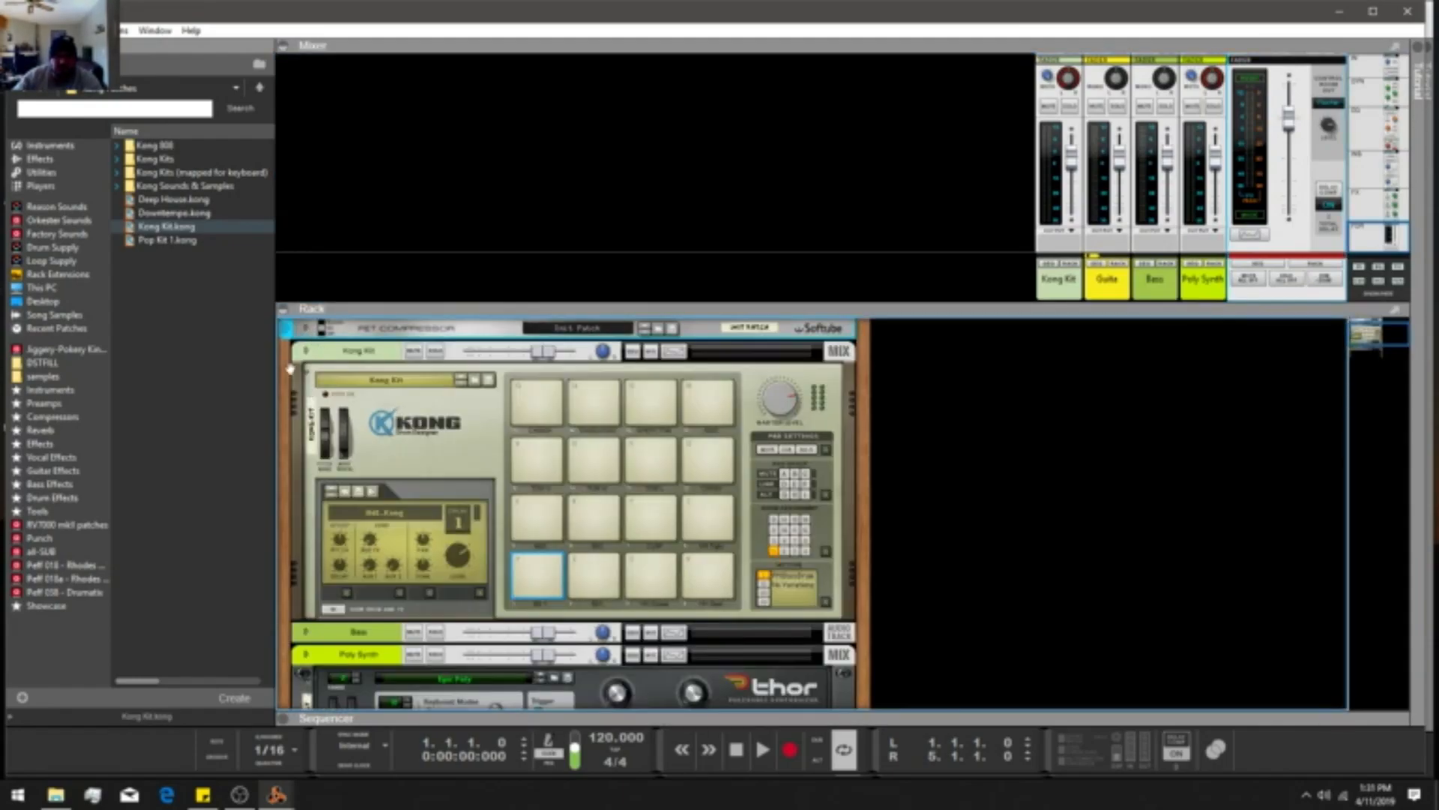
Move the Kong Kit and the Poly Synth devices out of the main rack column into separate rack columns of their own.
drag(299, 360, 872, 347)
scroll(426, 602, down, 2)
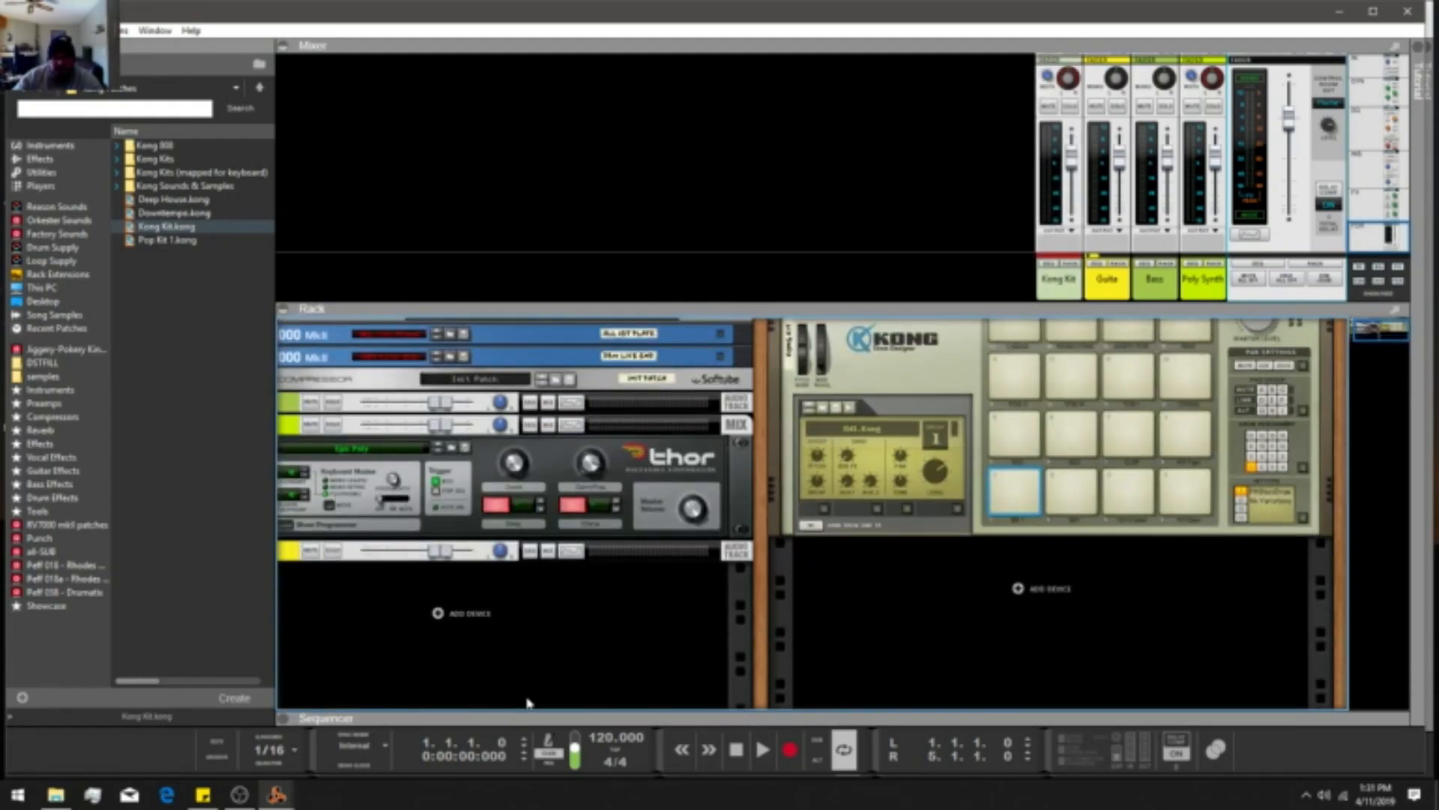
drag(1401, 323, 1353, 334)
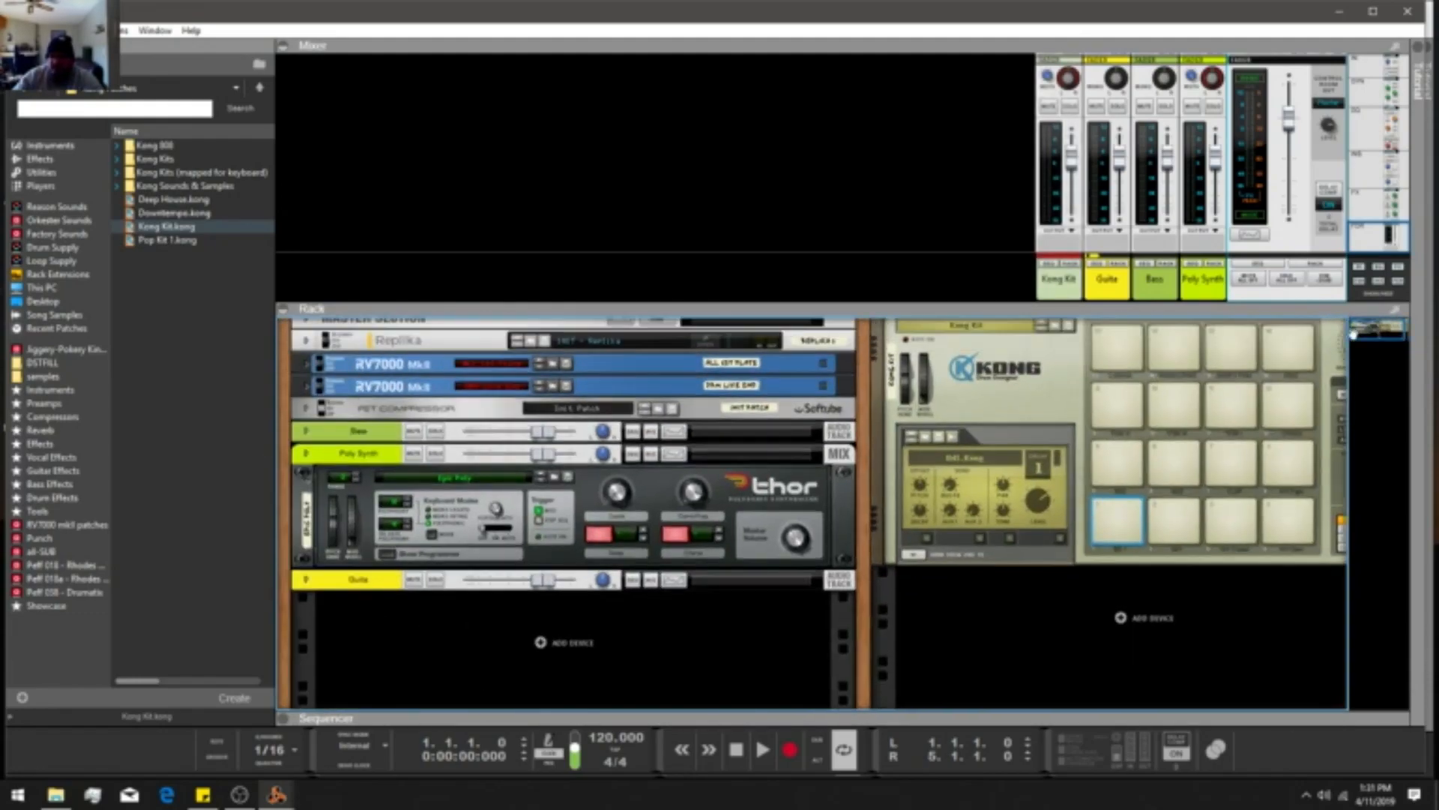
drag(299, 460, 867, 330)
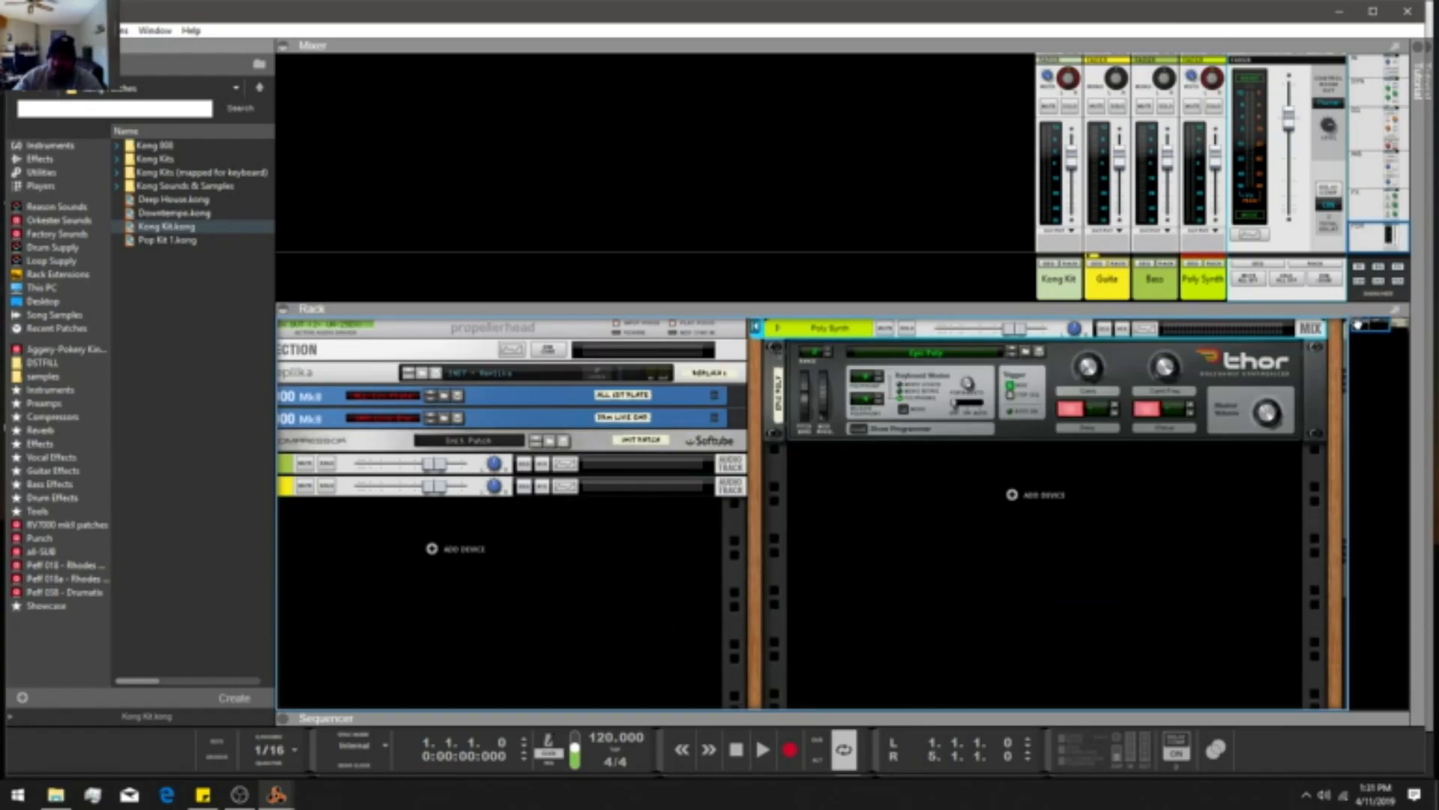
Move the Bass and Guita audio track devices into their own rack columns, between the main column and the Poly Synth.
drag(1359, 324, 1352, 325)
drag(298, 468, 259, 341)
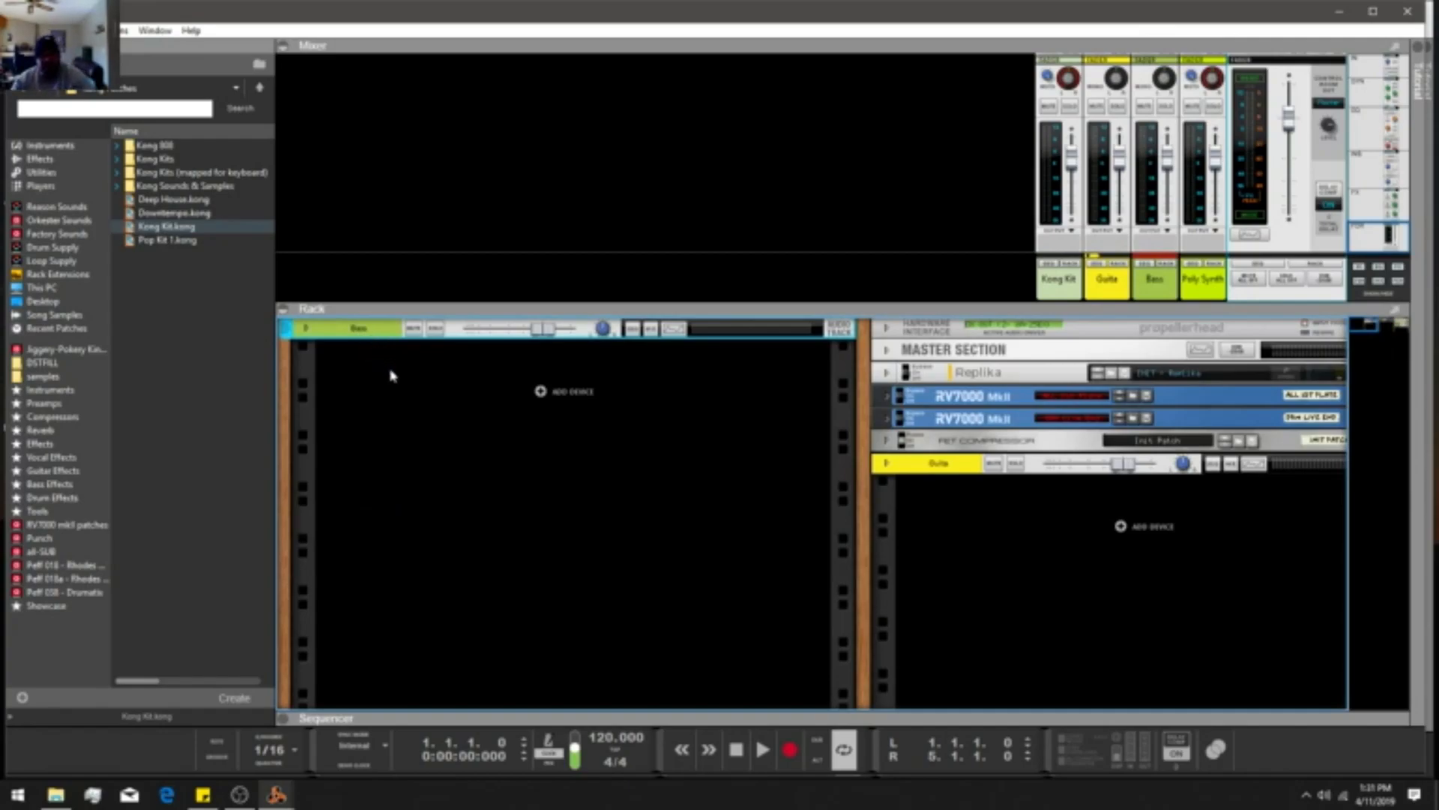
key(ctrl+z)
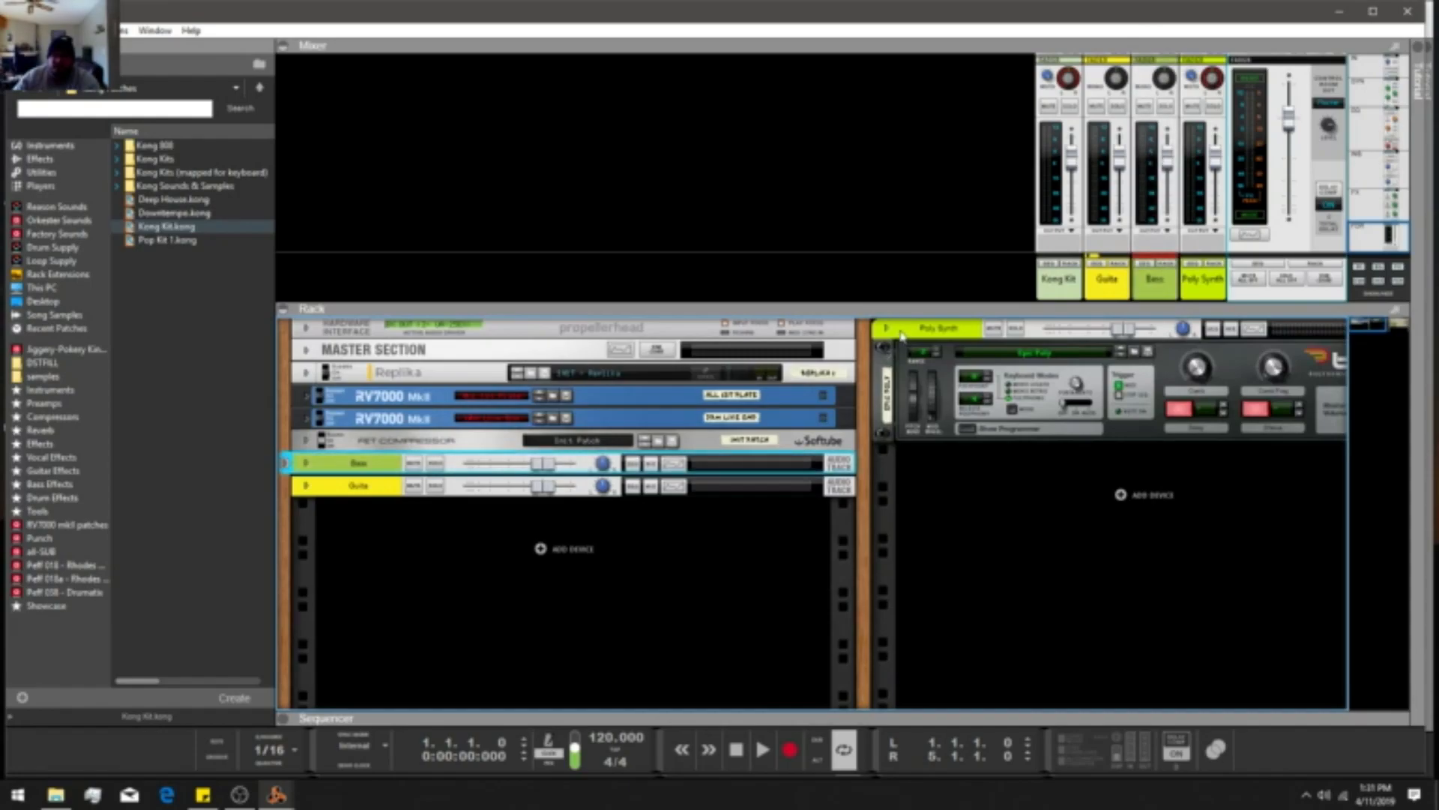
drag(295, 462, 867, 329)
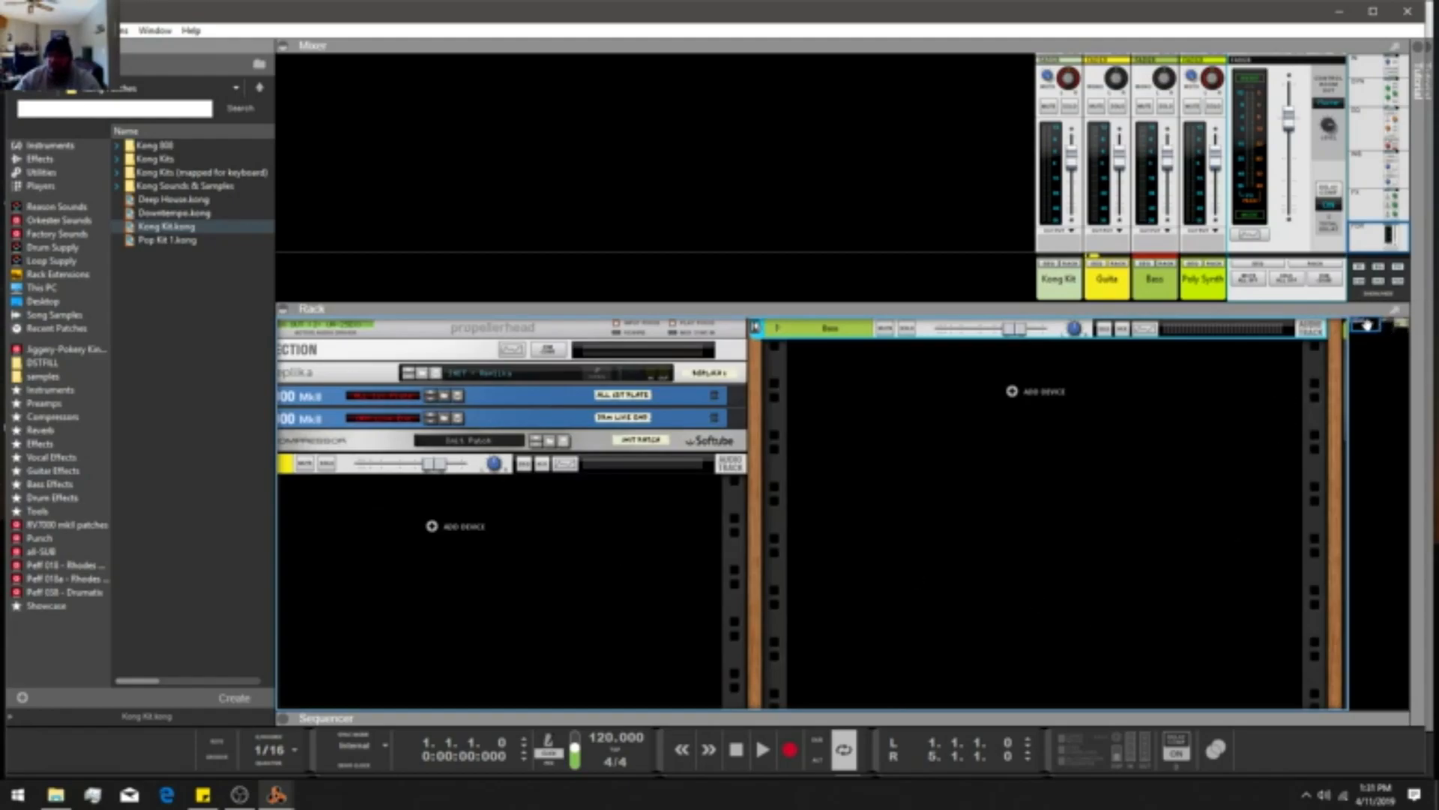
drag(1367, 325, 1315, 327)
drag(294, 467, 862, 330)
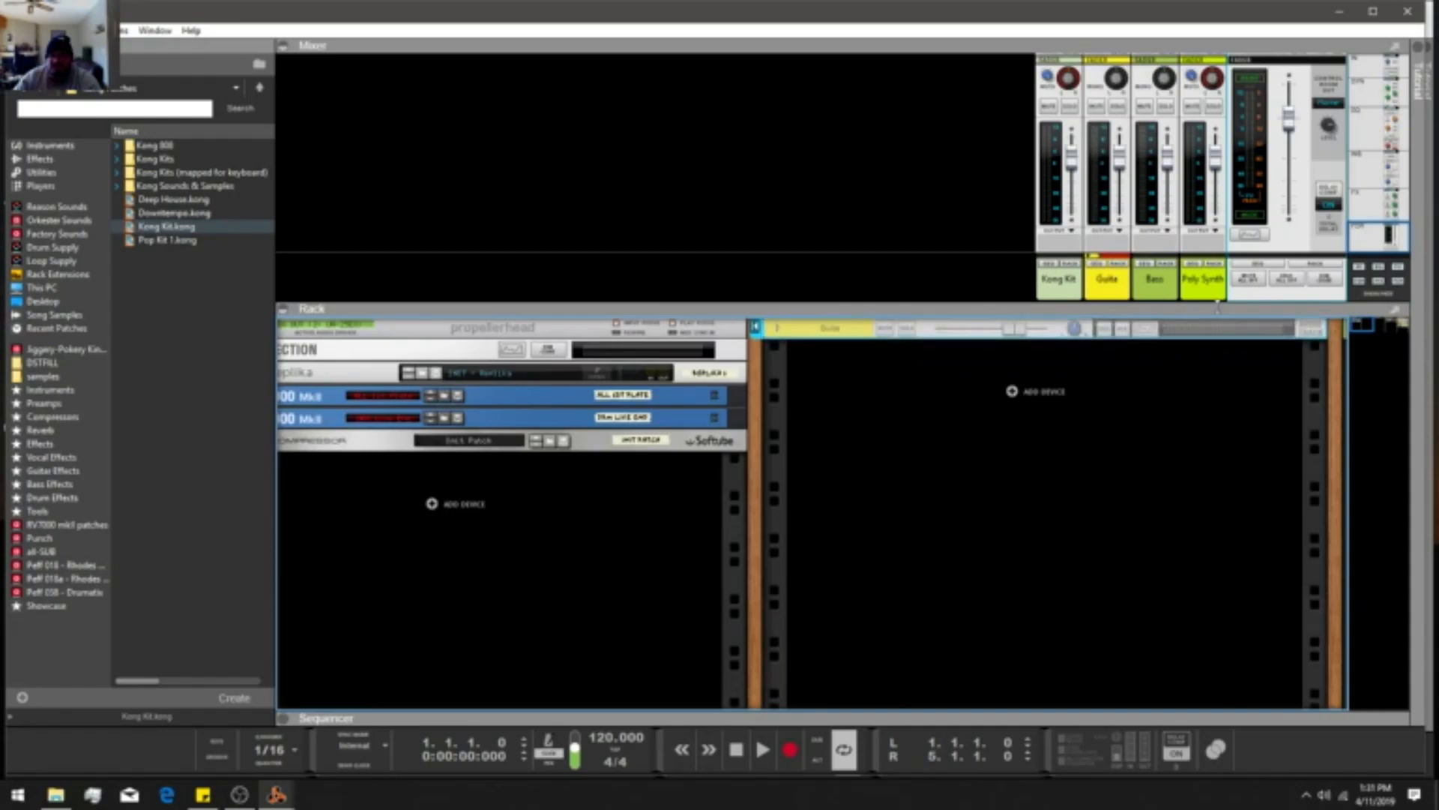
Move the Kong Kit mixer channel after Poly Synth so it is the last channel before the master section.
click(1056, 277)
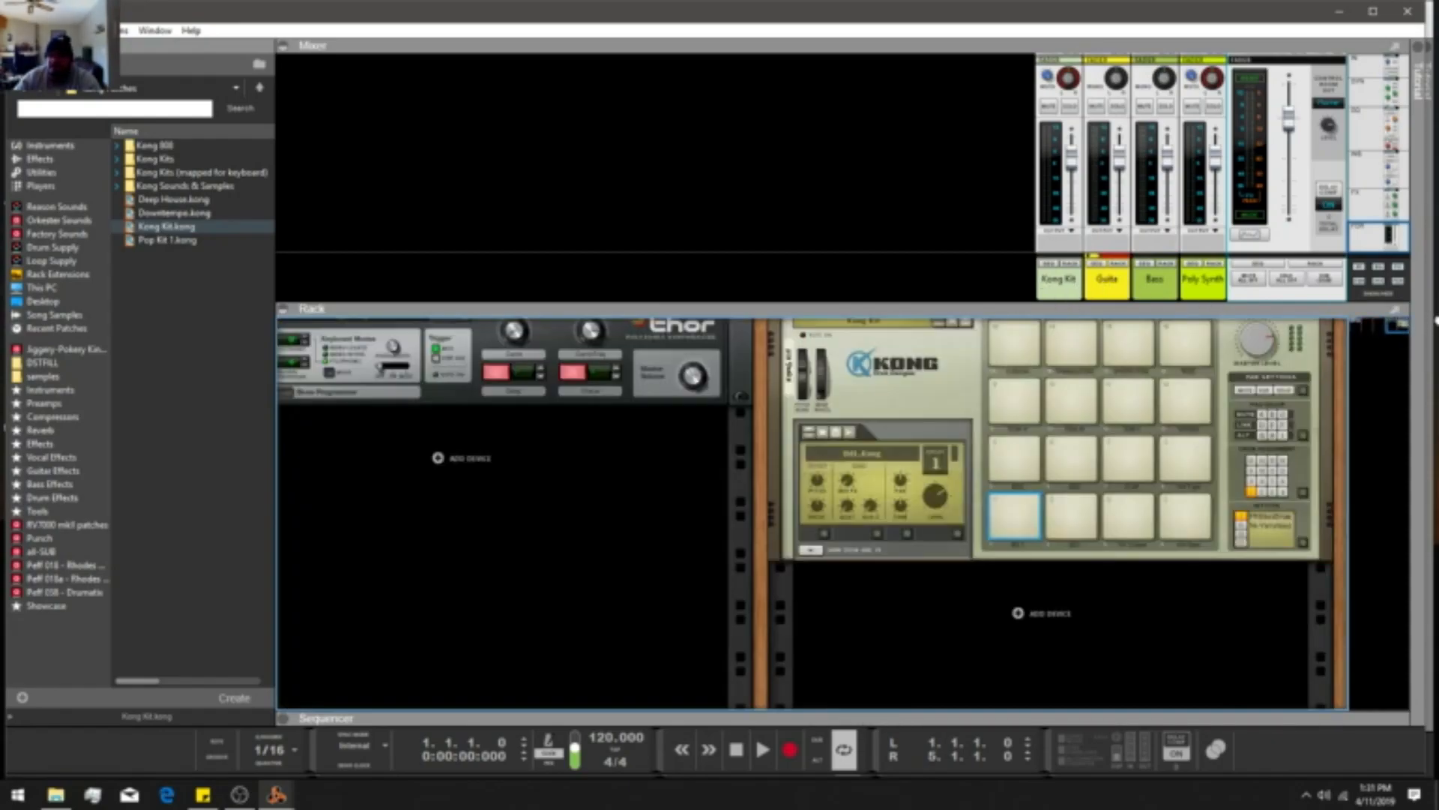
click(1219, 288)
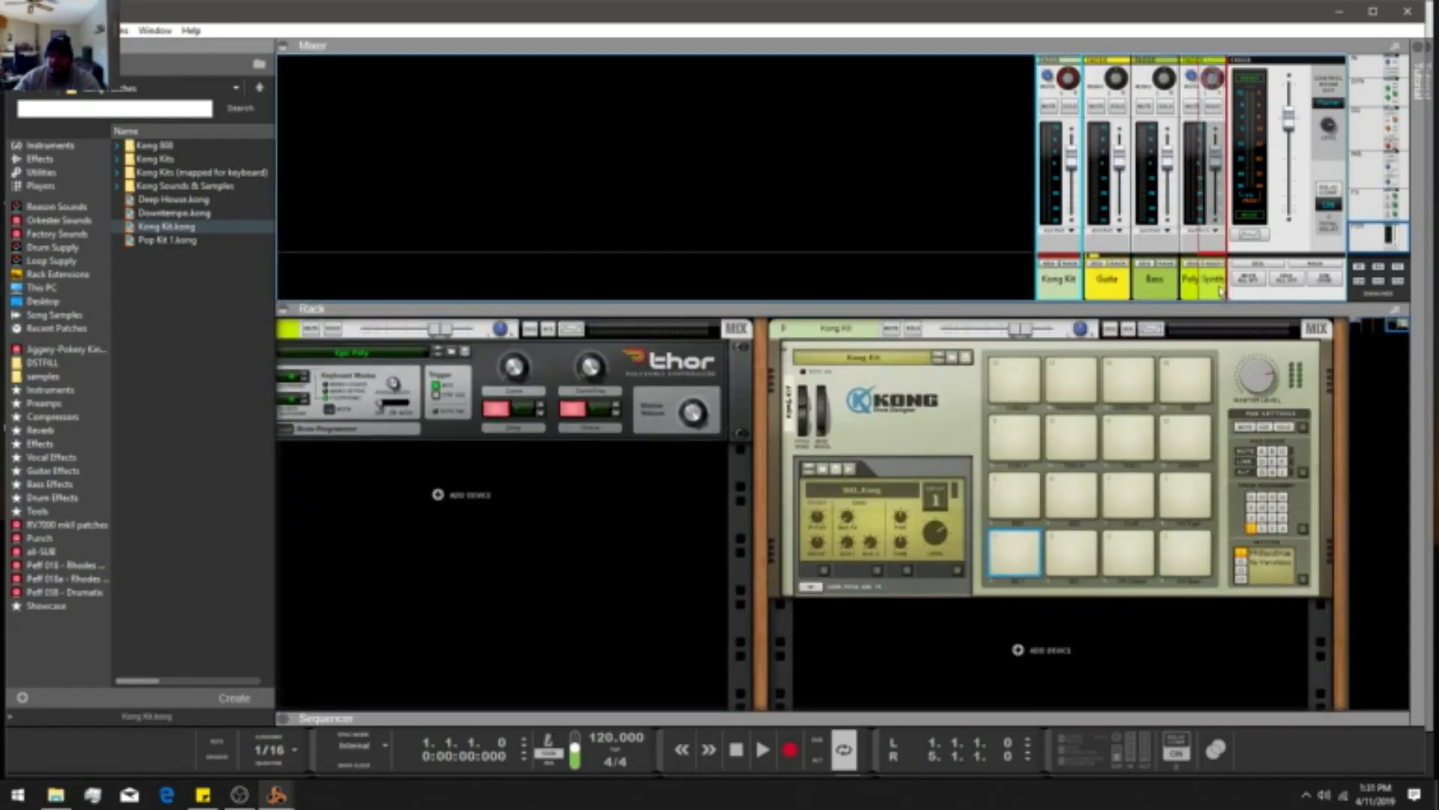
drag(1220, 291, 1222, 291)
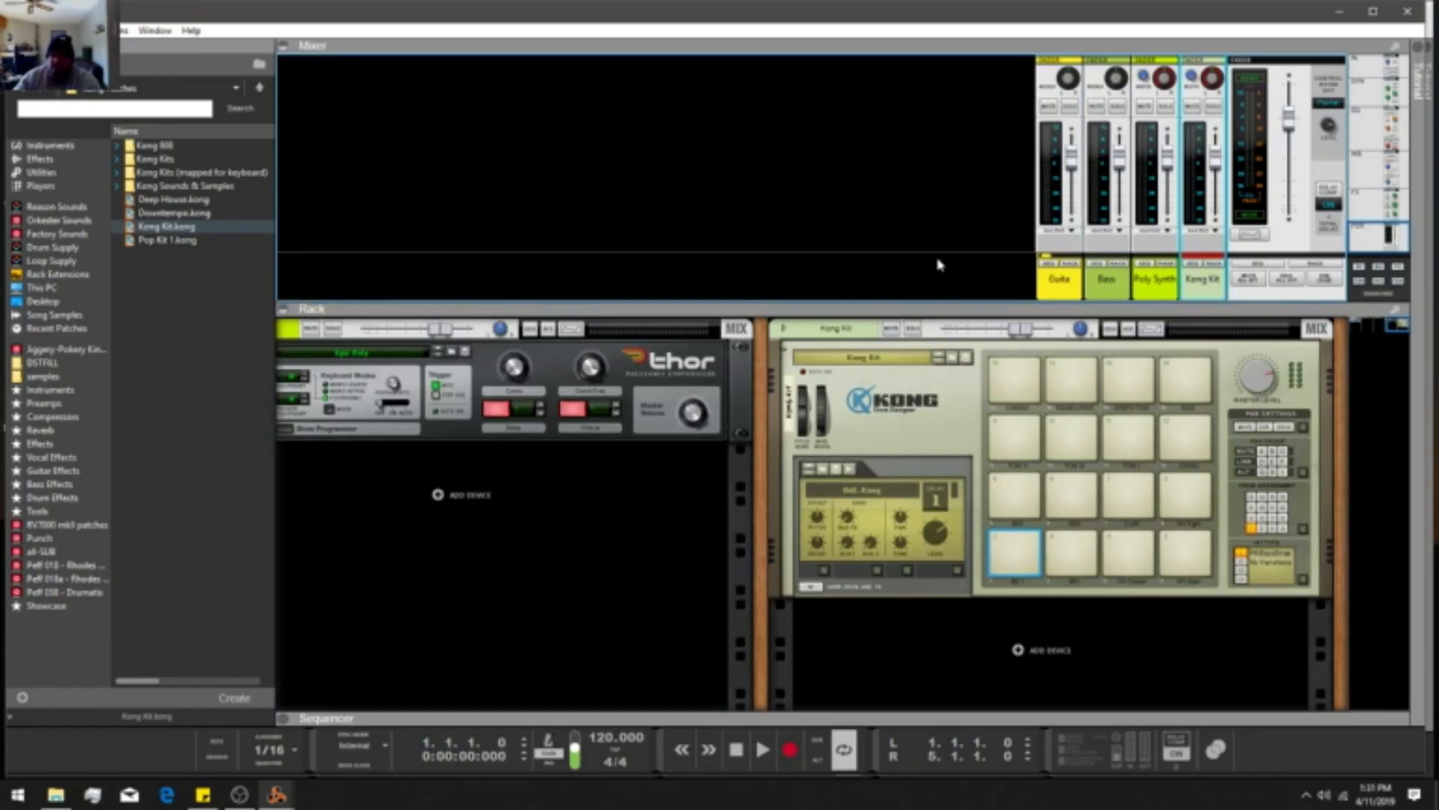
Flip the rack to examine the rear cabling, return it to the front, and look across the rearranged rack columns.
scroll(945, 270, up, 2)
key(Tab)
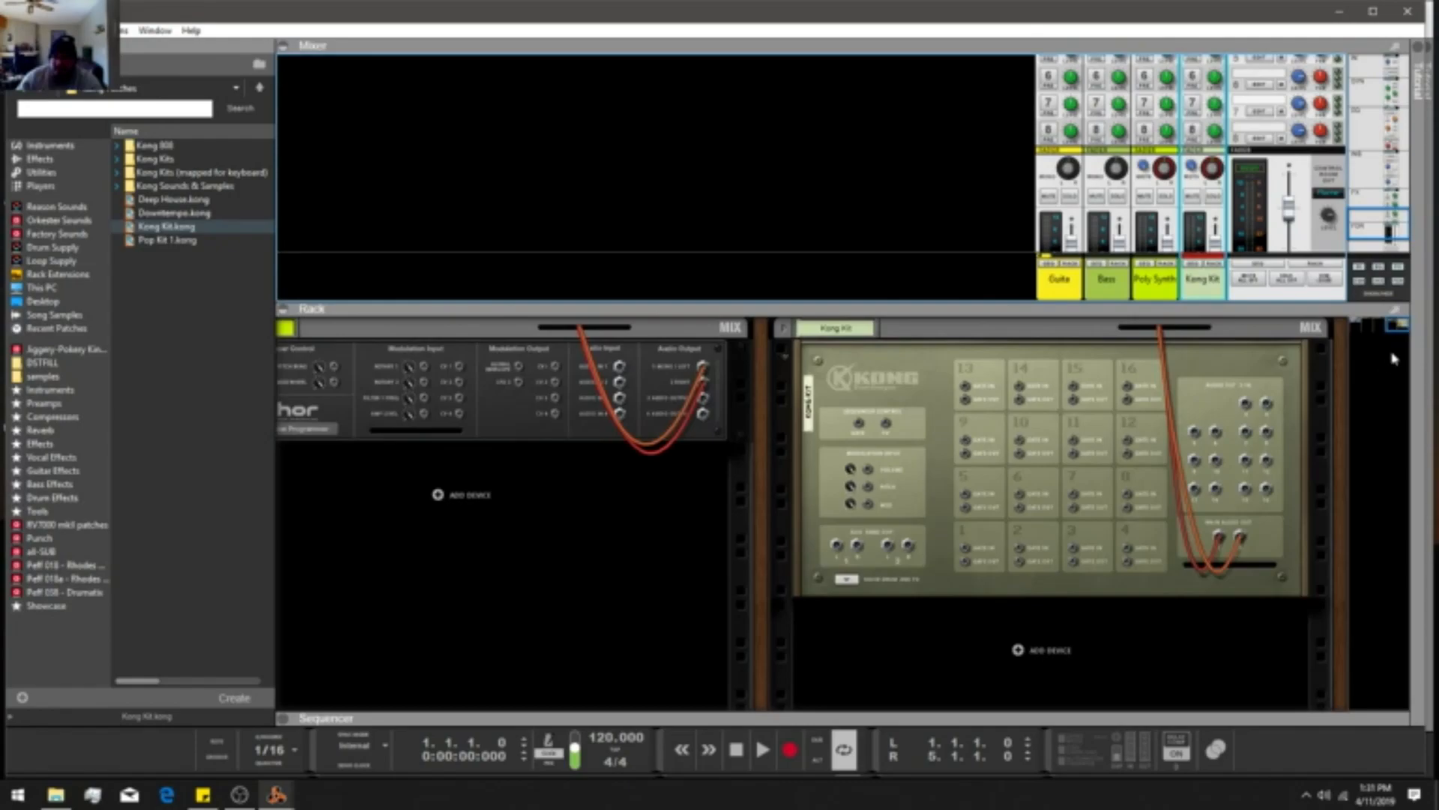
drag(1396, 325, 1352, 307)
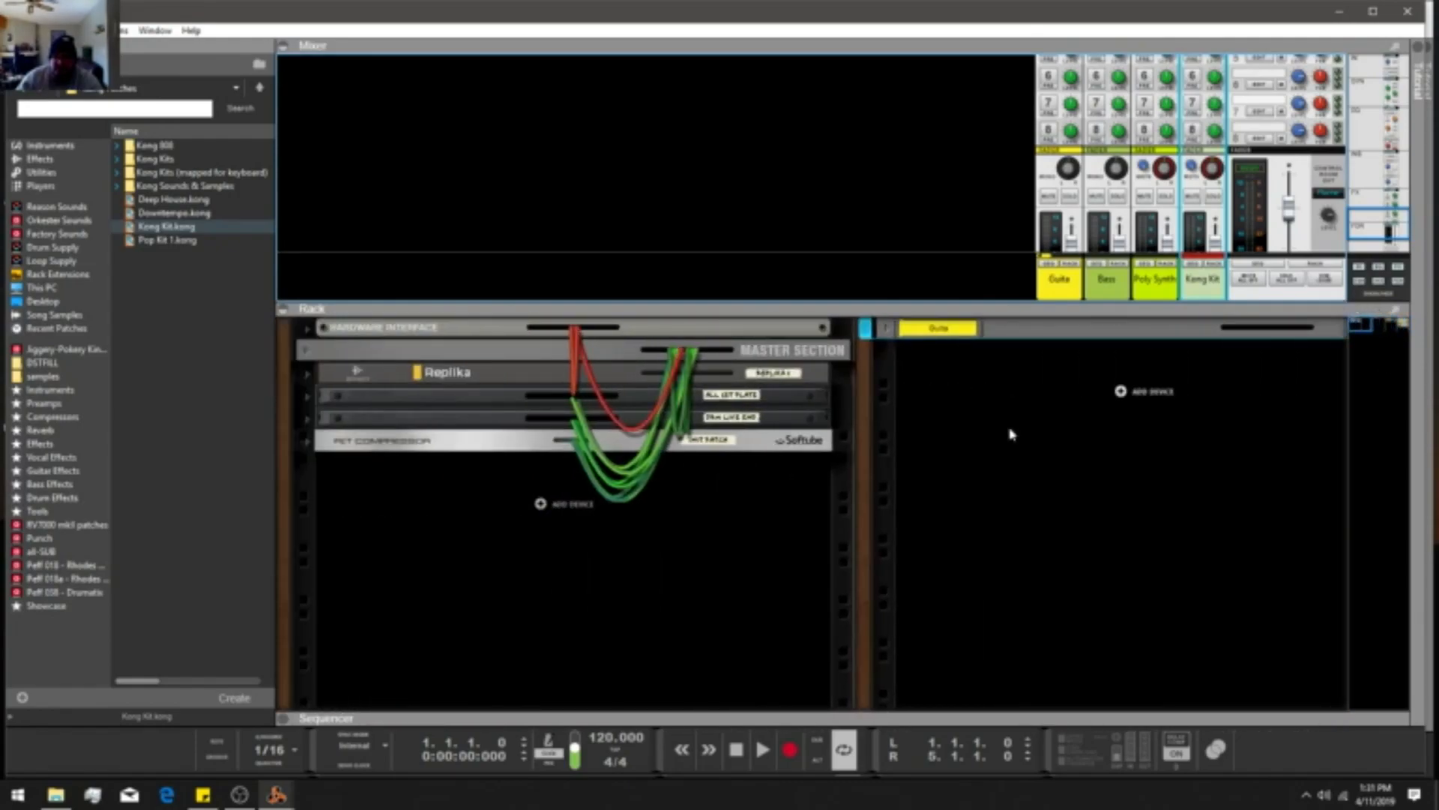
key(Tab)
drag(1360, 322, 1321, 311)
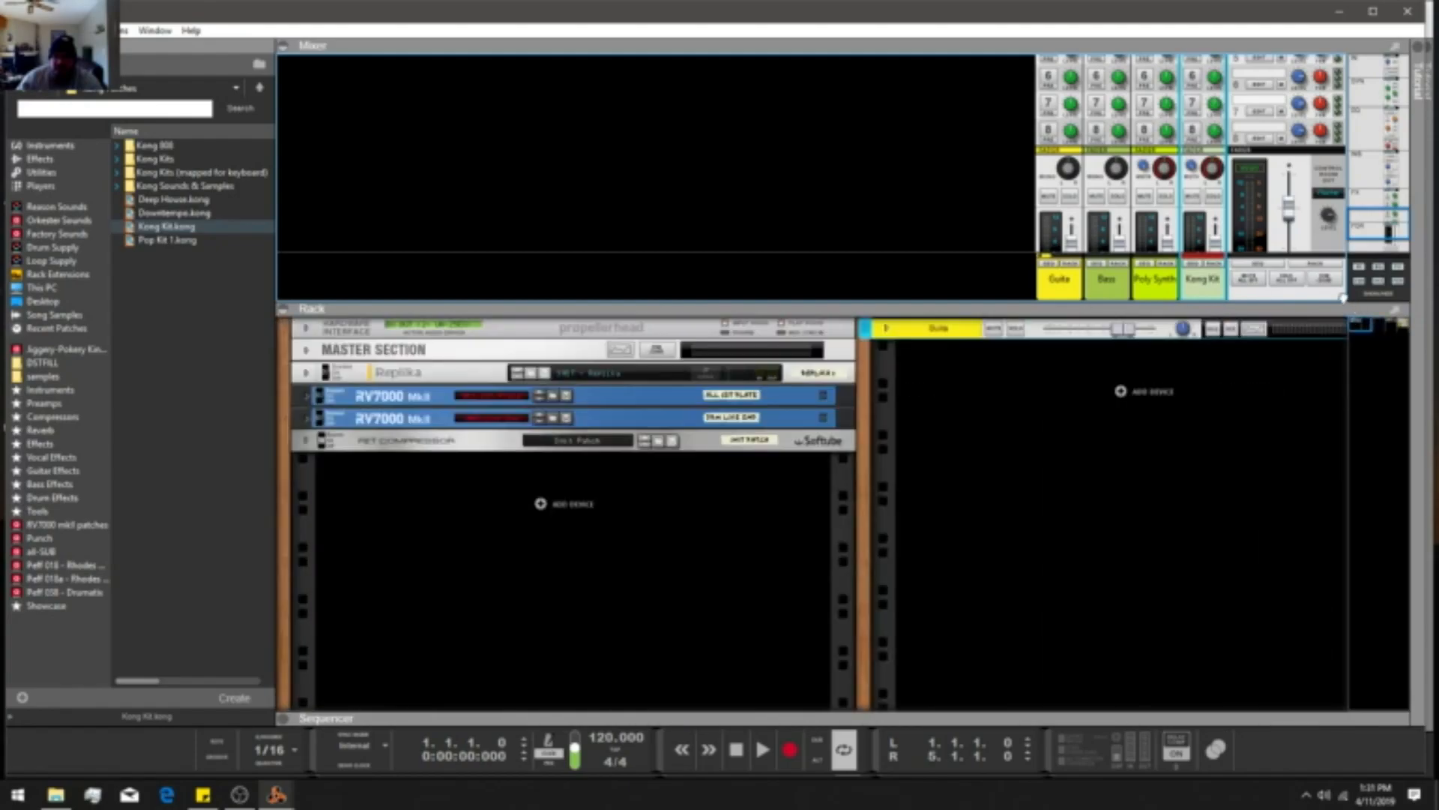
drag(1359, 300, 1400, 300)
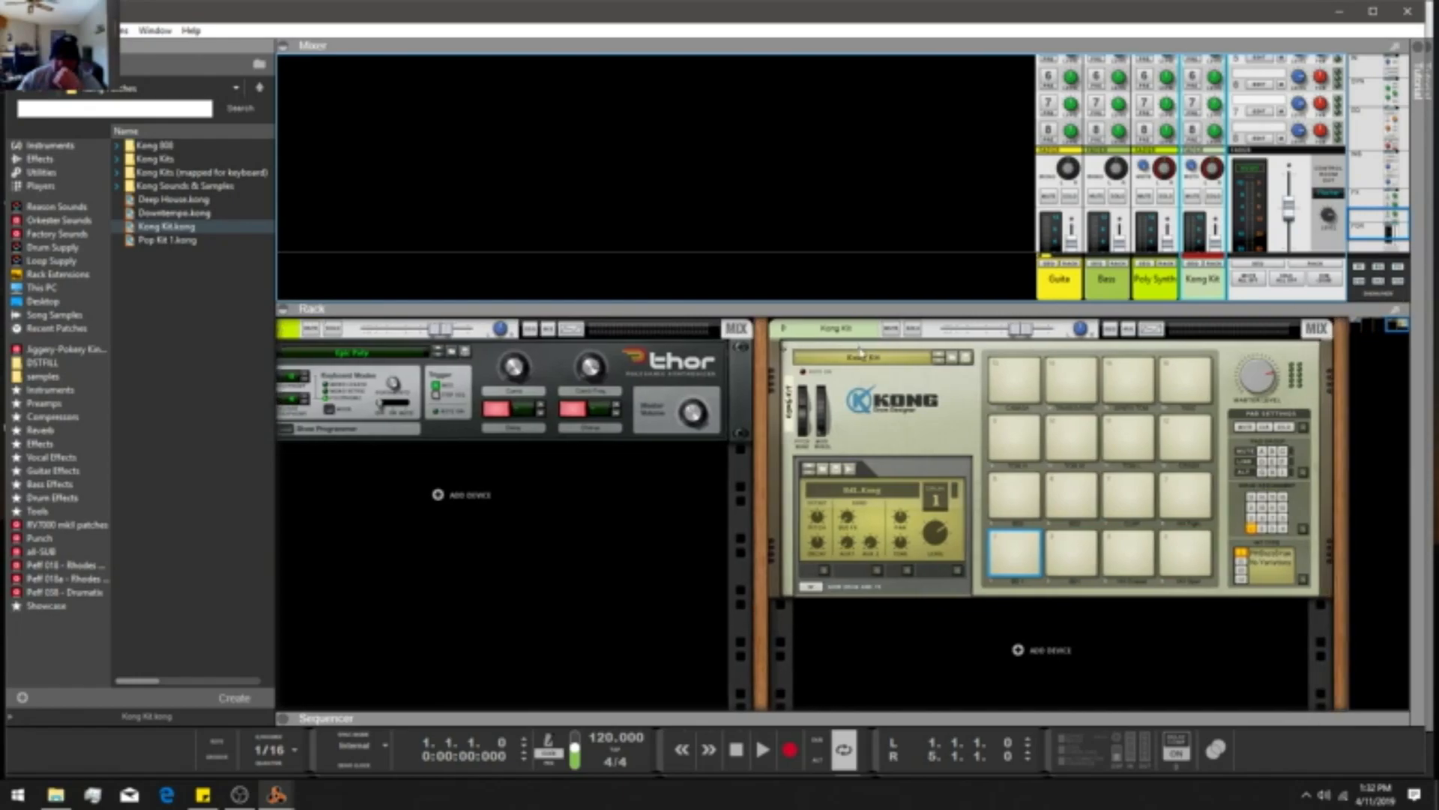
Show the rack devices of the Guita, Bass, Poly Synth and Kong Kit channels one after another.
click(1070, 273)
click(1108, 271)
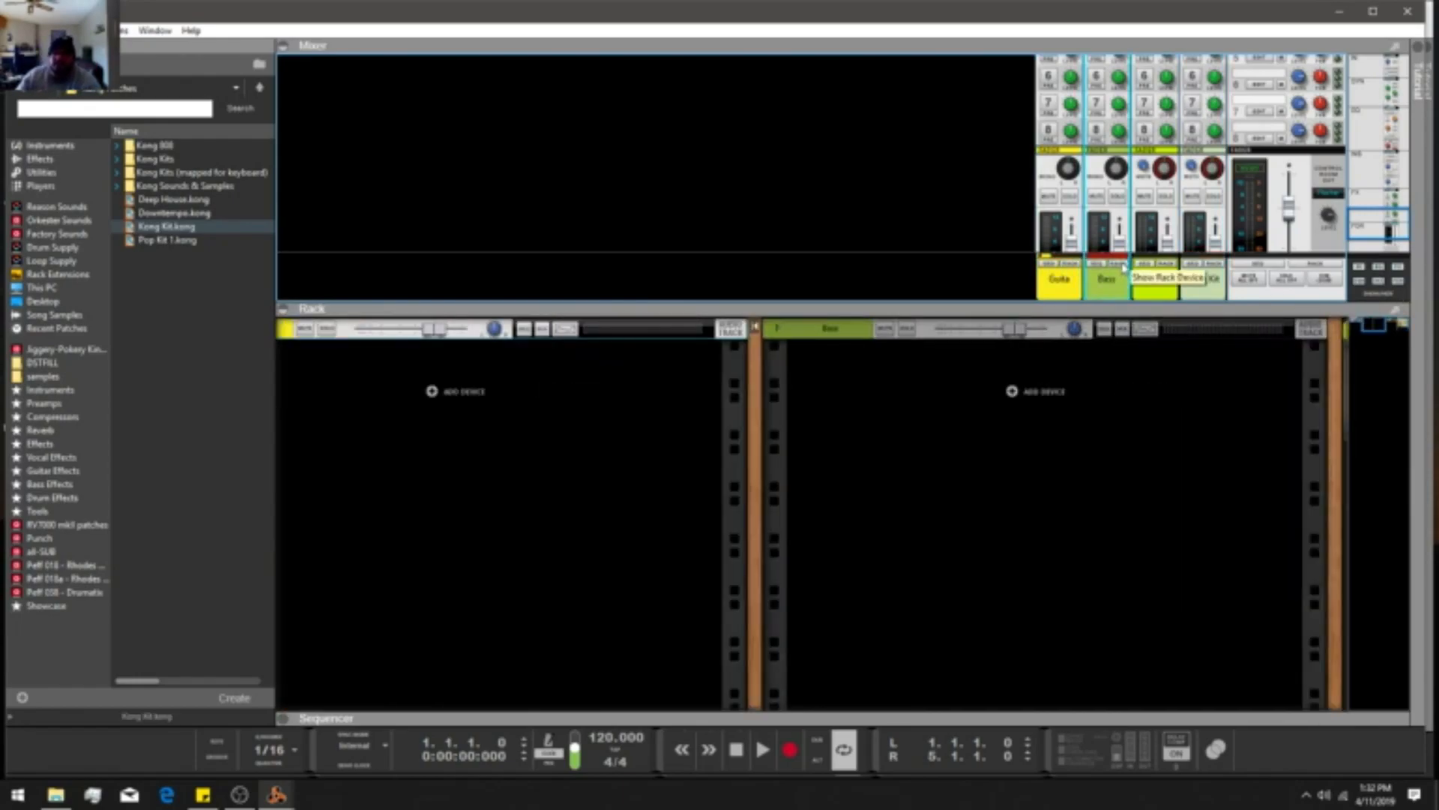
click(1164, 264)
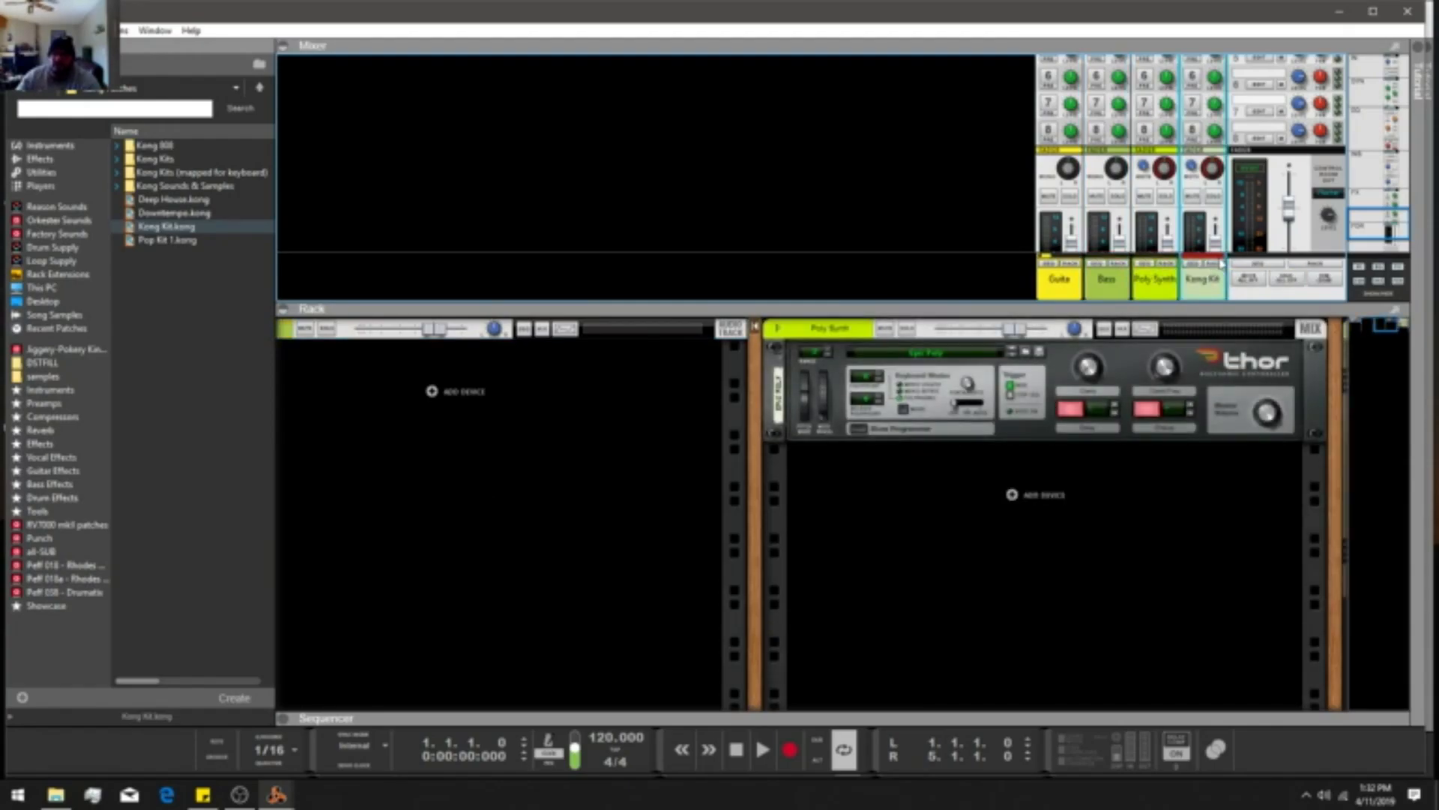
click(1222, 264)
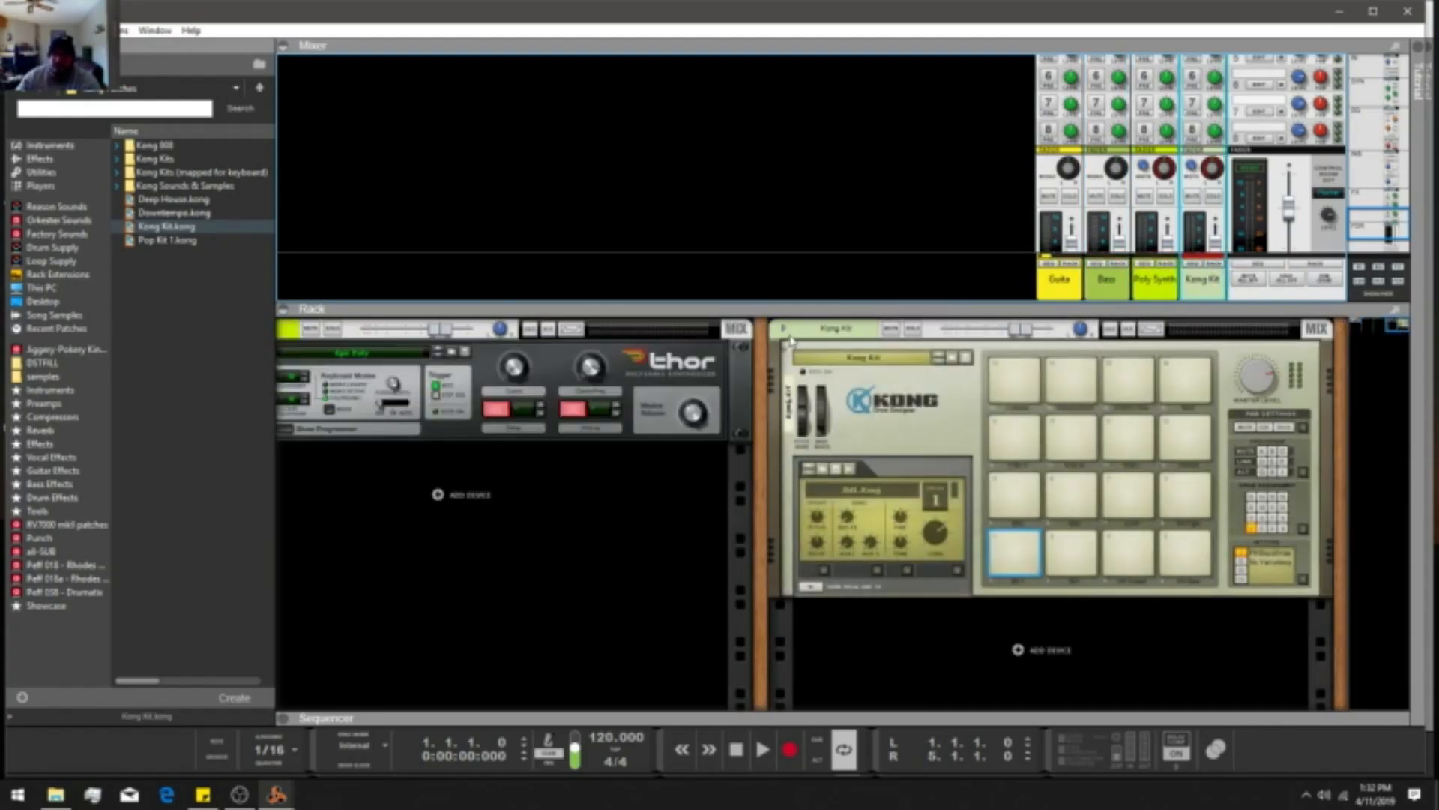
Unfold the Kong Kit, Poly Synth, Bass and Guita channel devices in the rack.
click(784, 328)
click(1168, 263)
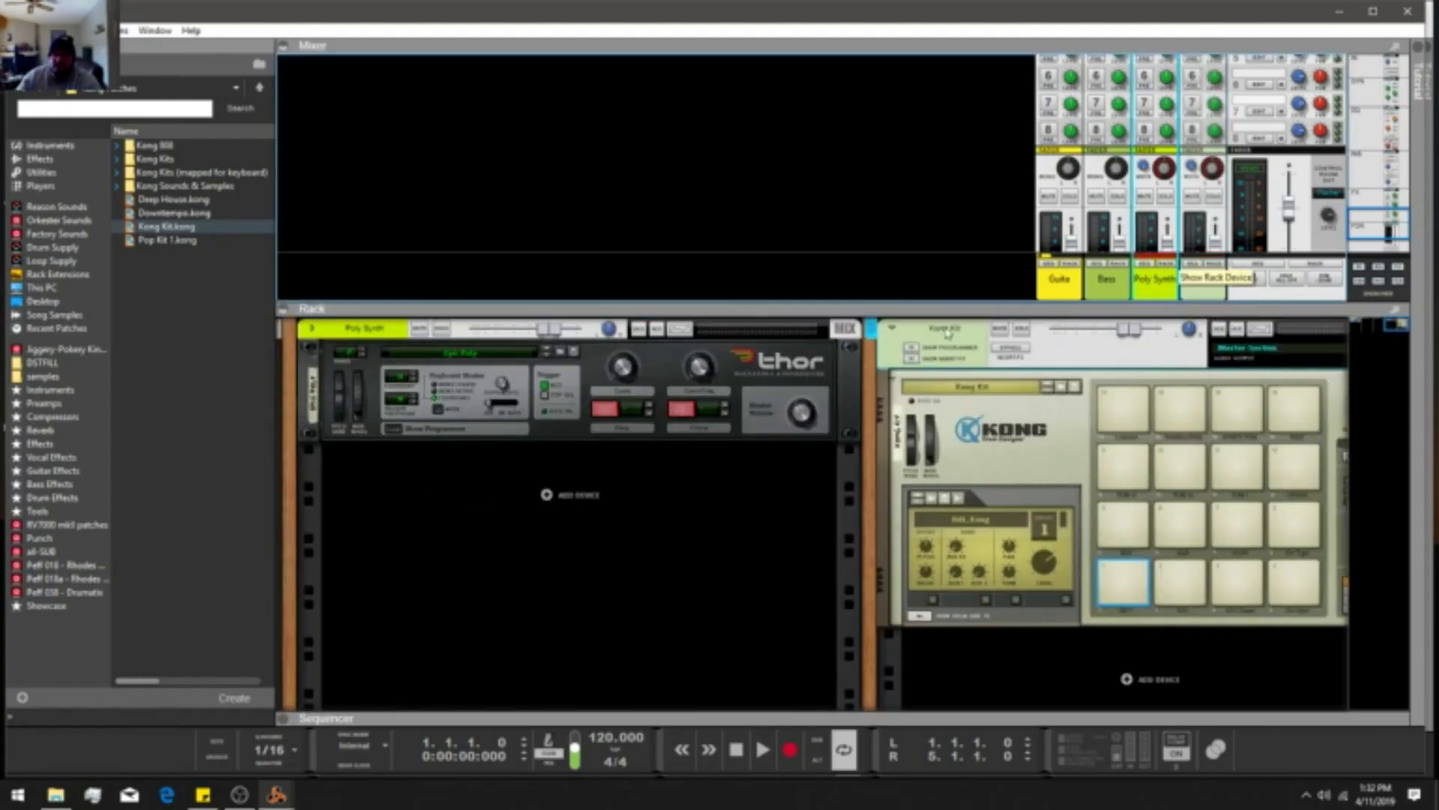
click(314, 330)
click(1122, 266)
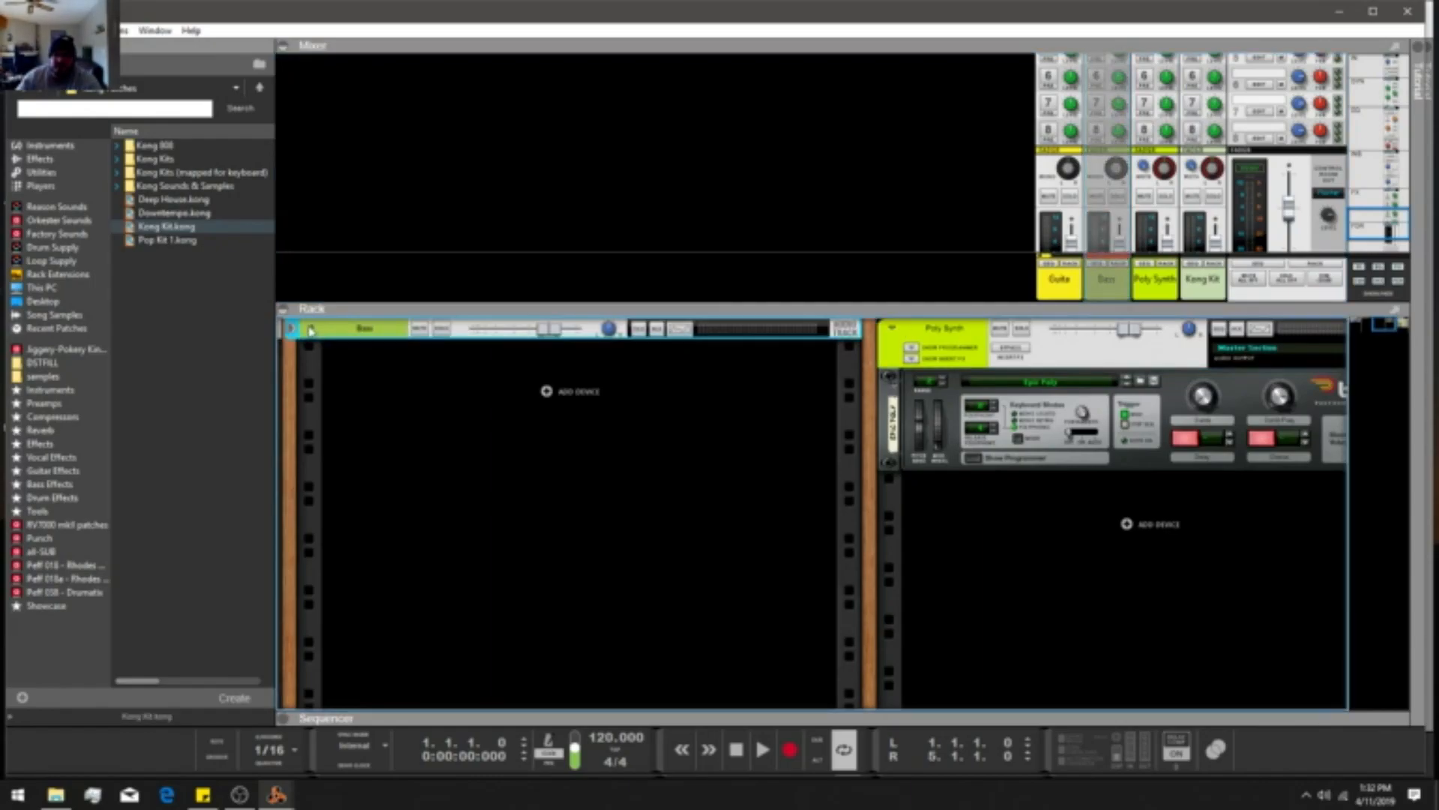
click(1059, 280)
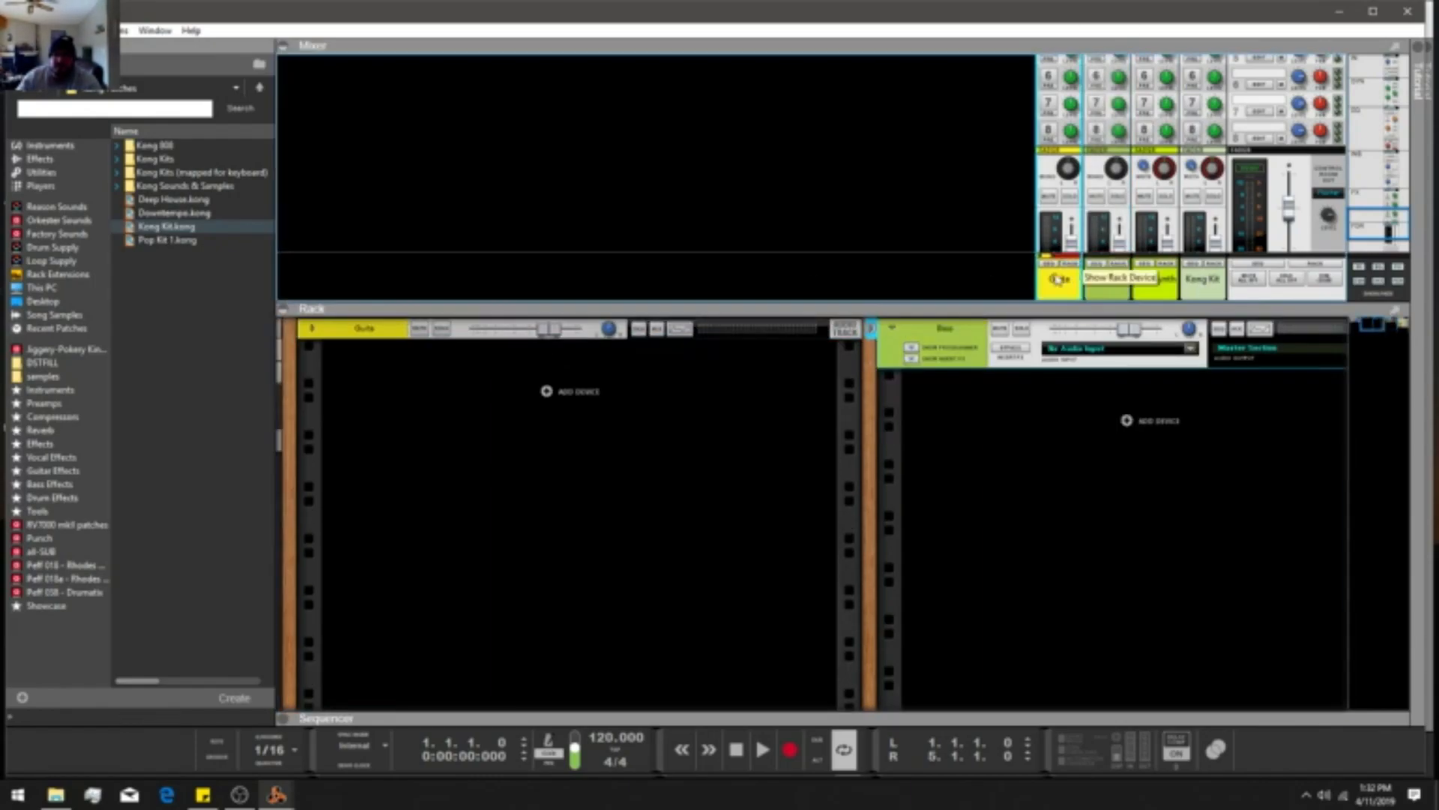
click(312, 328)
Show the Guita channel's insert FX section and add a Softube Amp effect to it.
click(331, 358)
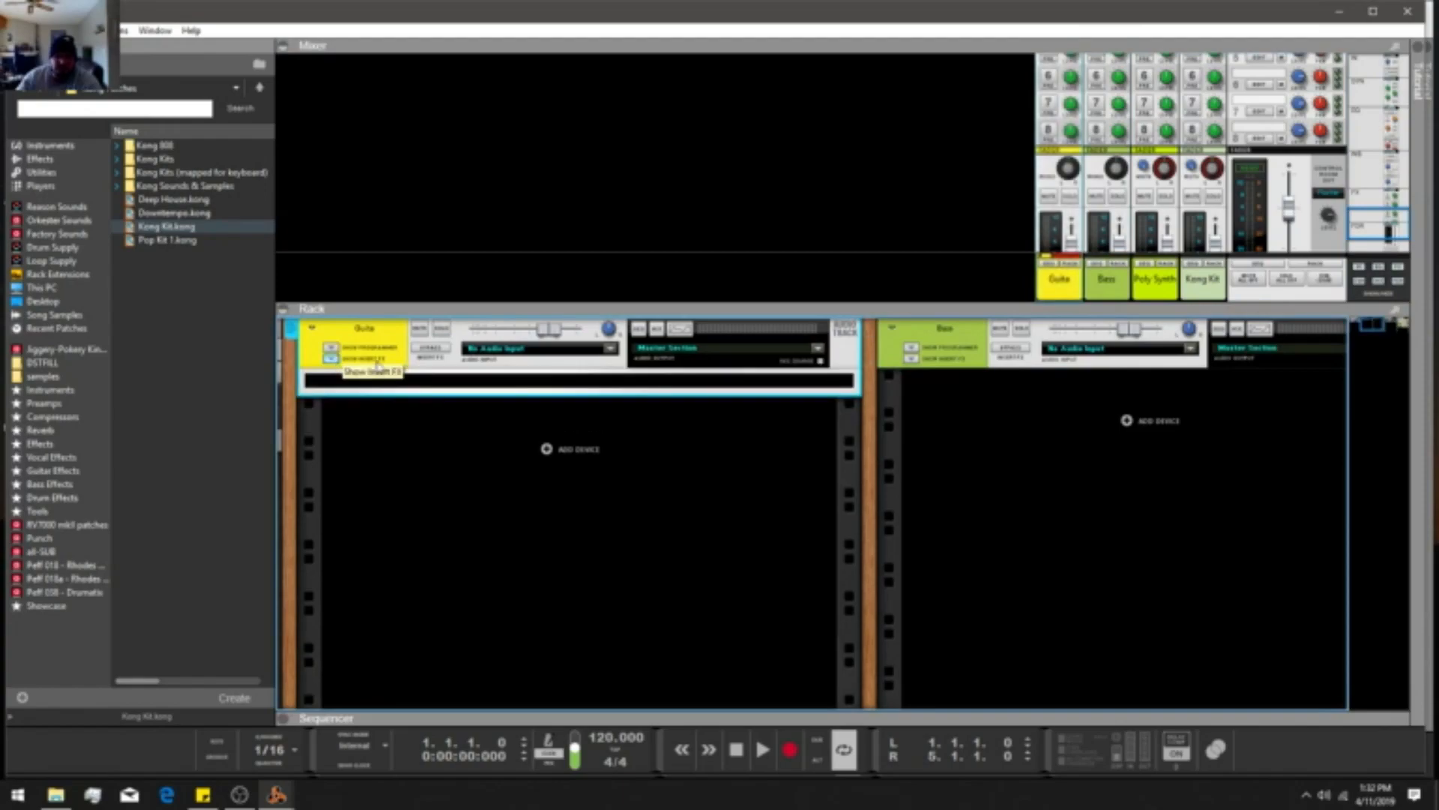
right_click(387, 382)
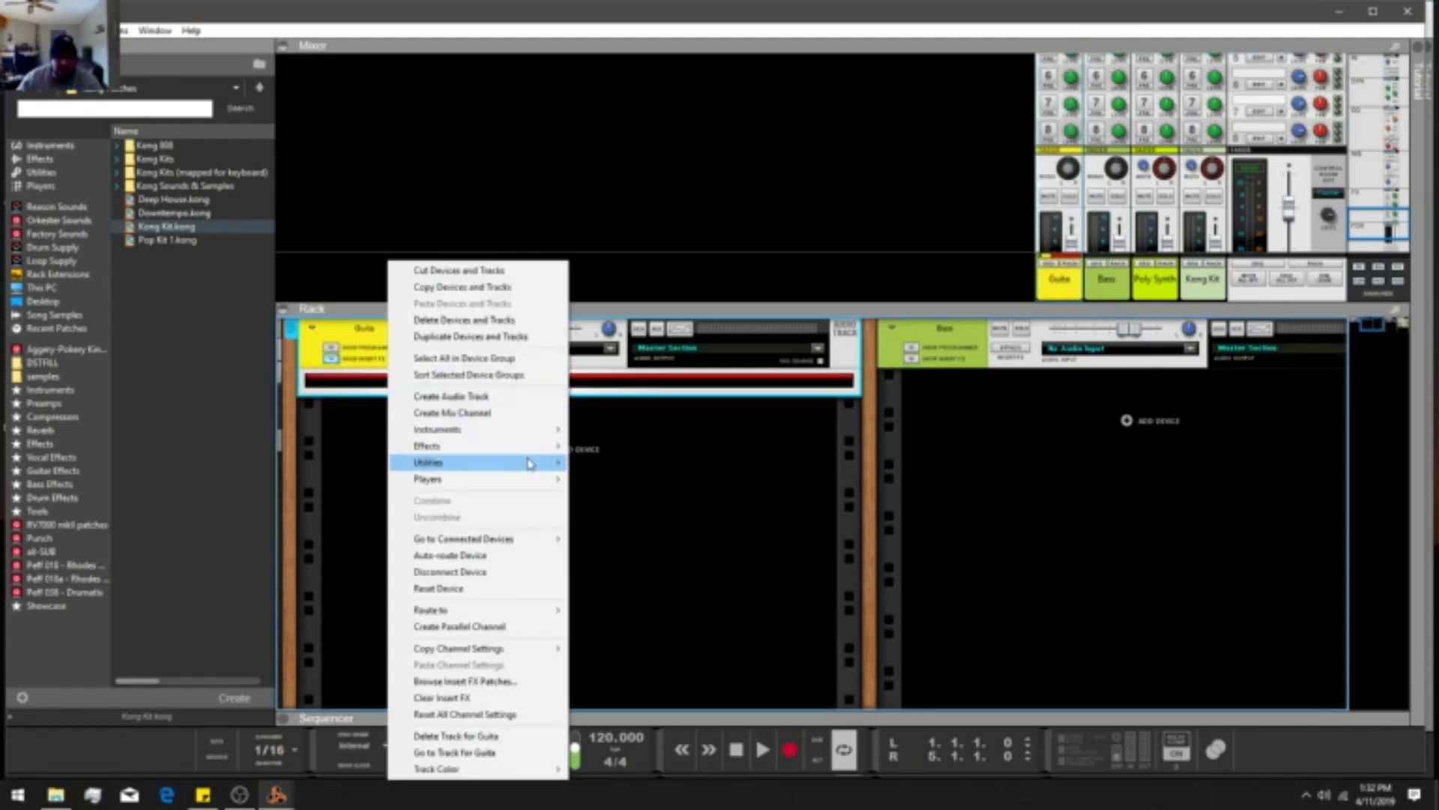
mouse_move(531, 451)
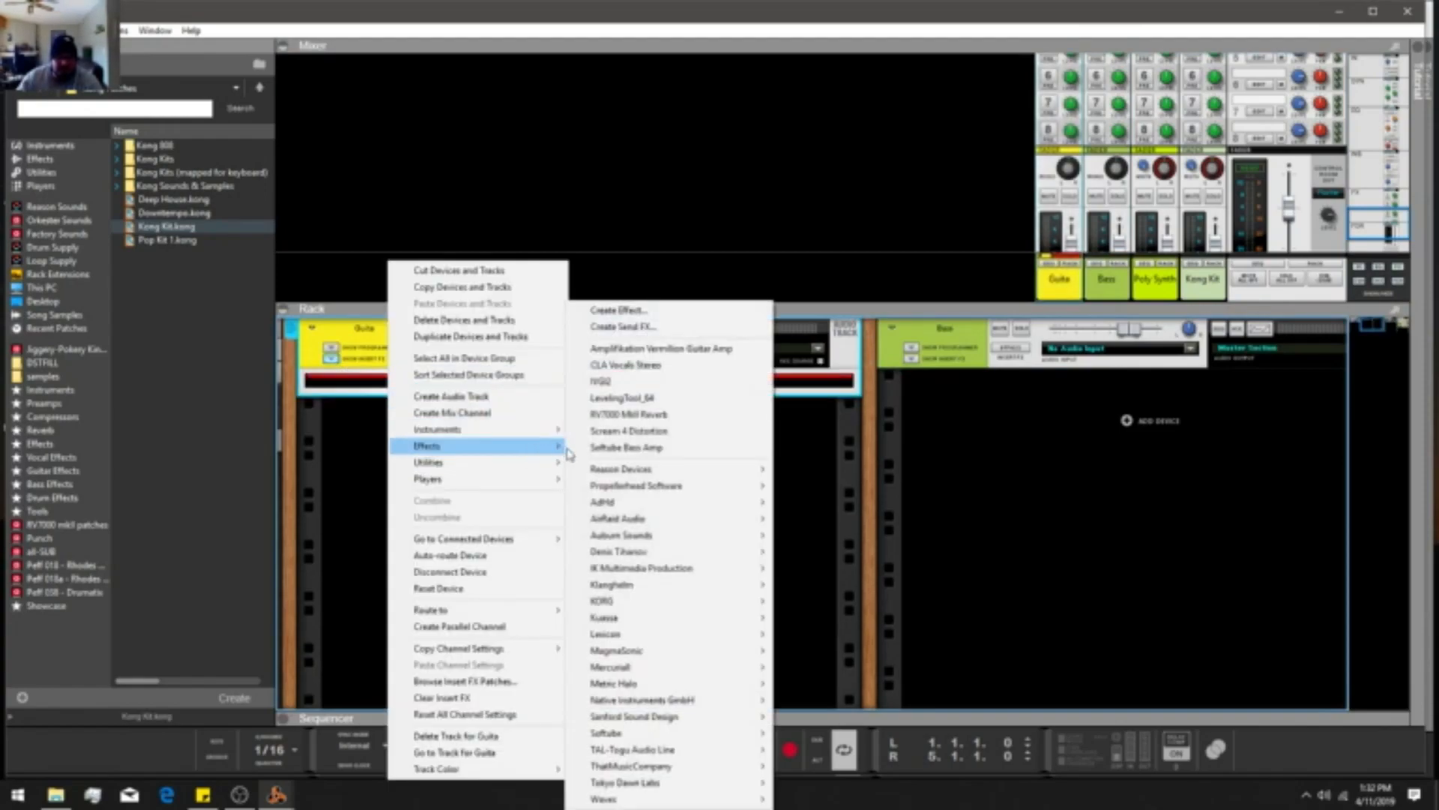
mouse_move(610, 479)
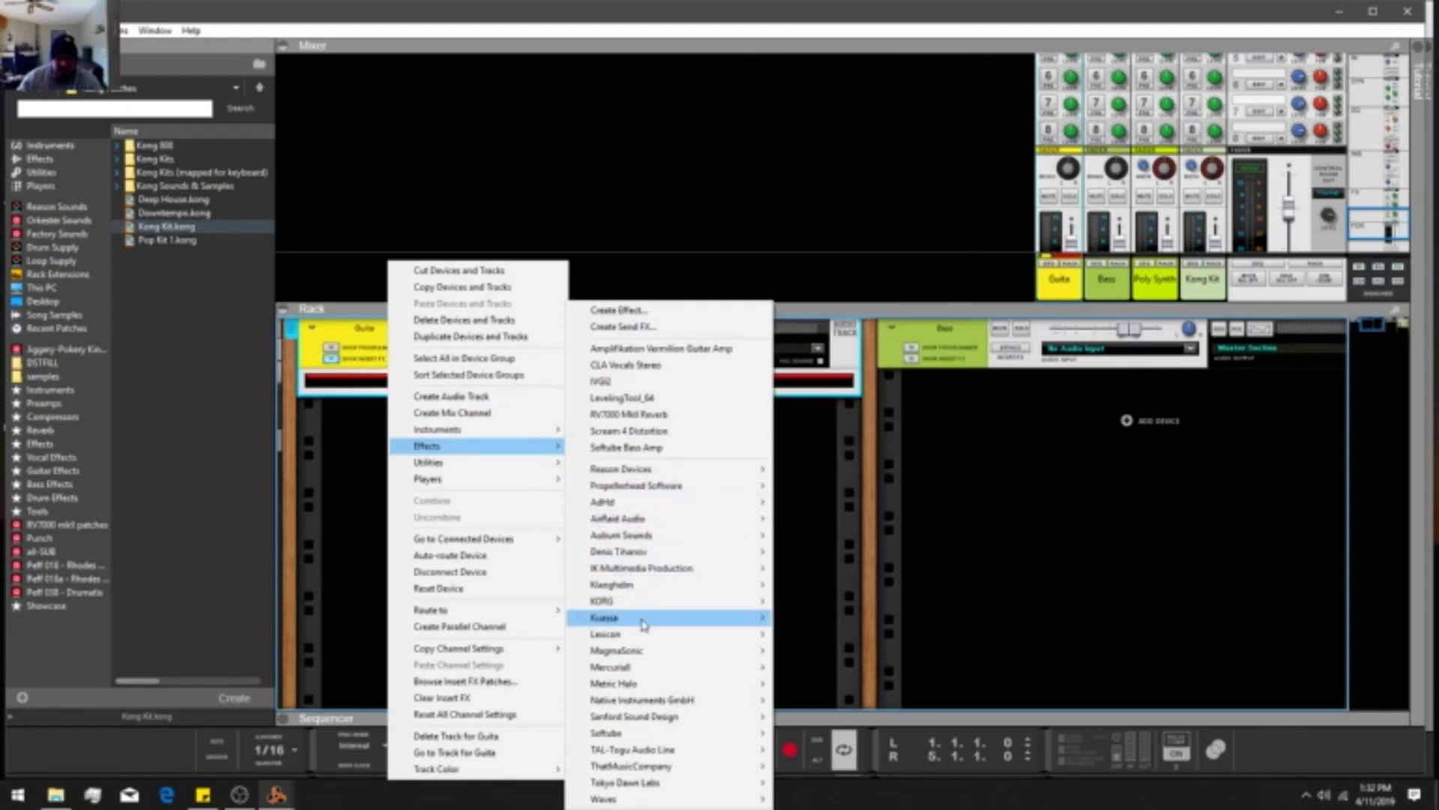
mouse_move(649, 626)
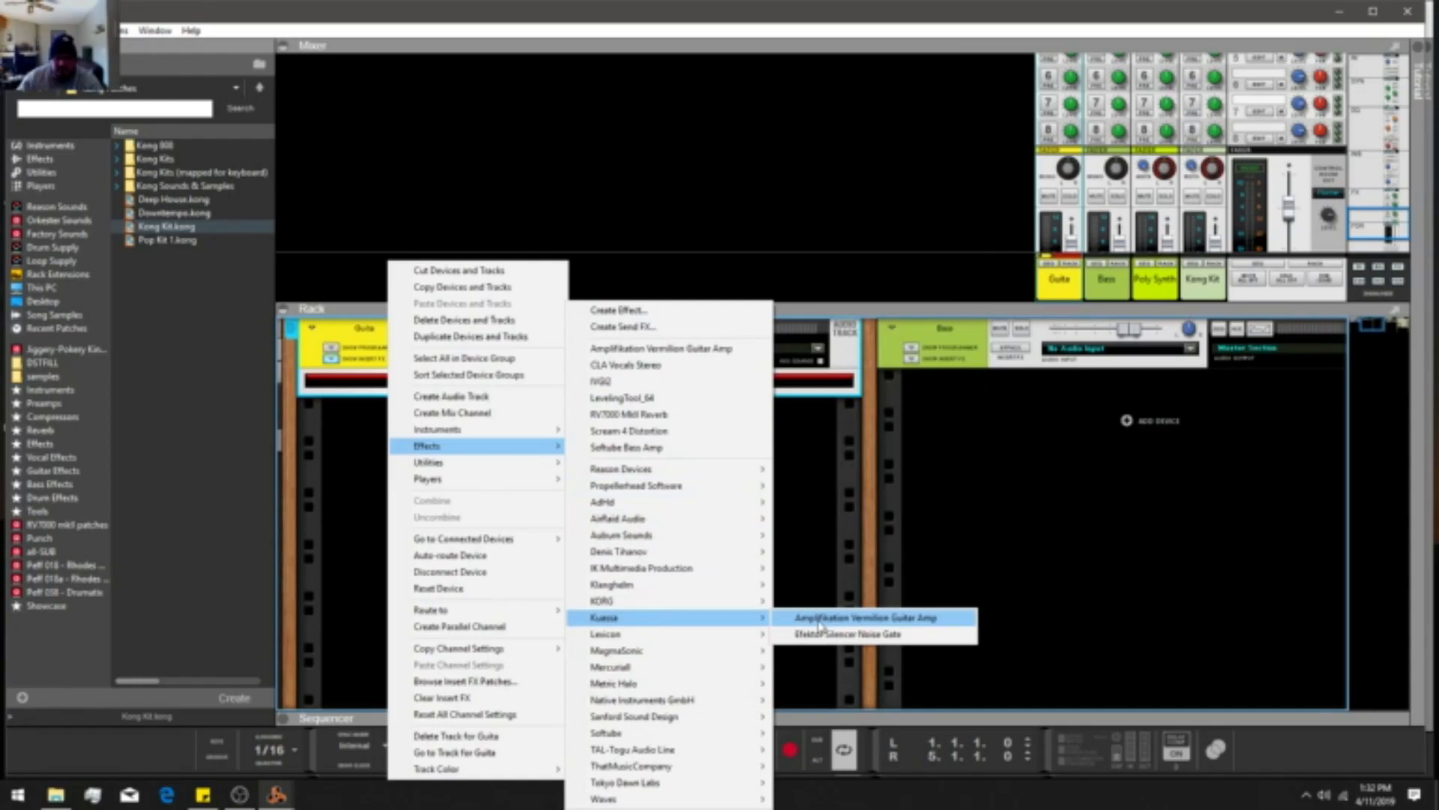
mouse_move(712, 471)
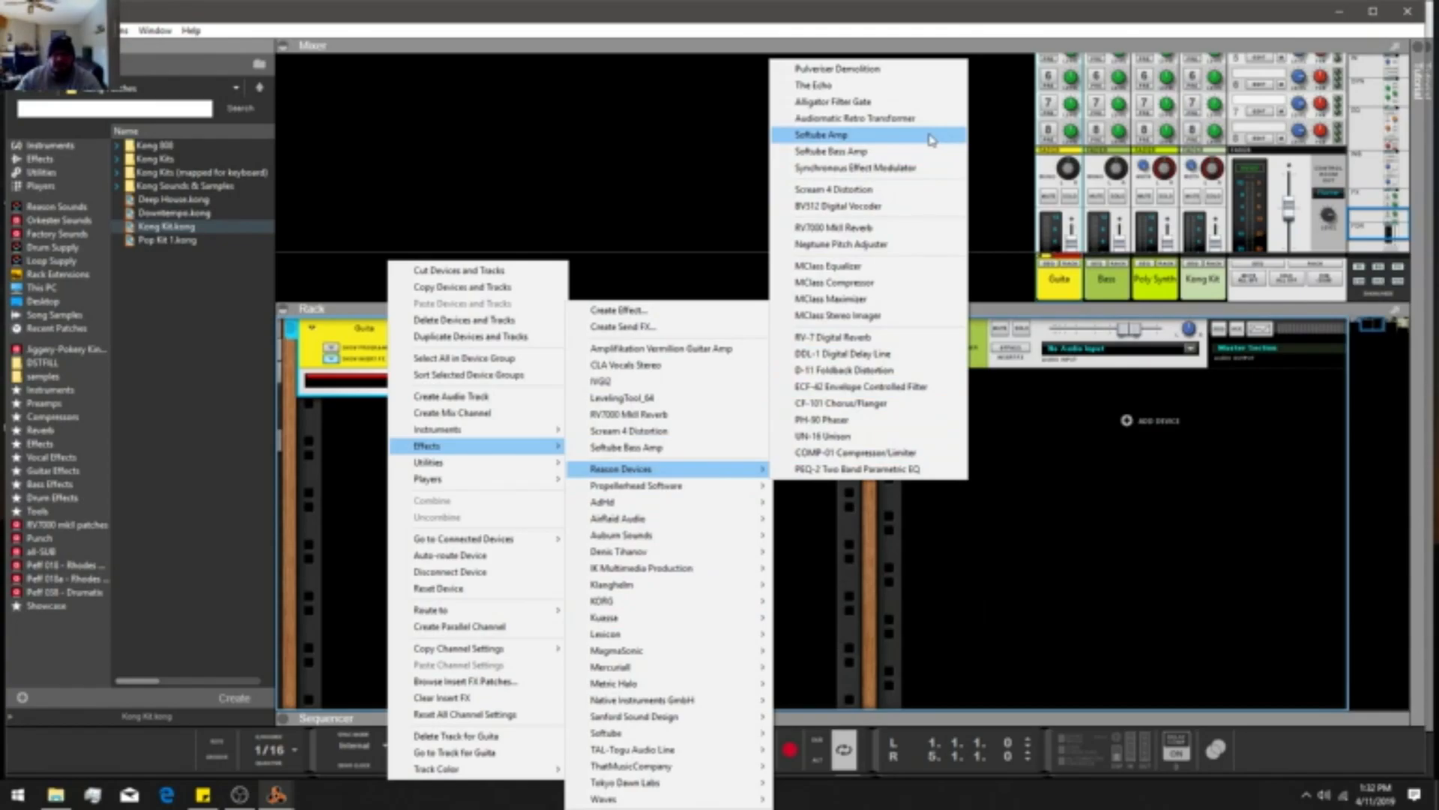
click(931, 139)
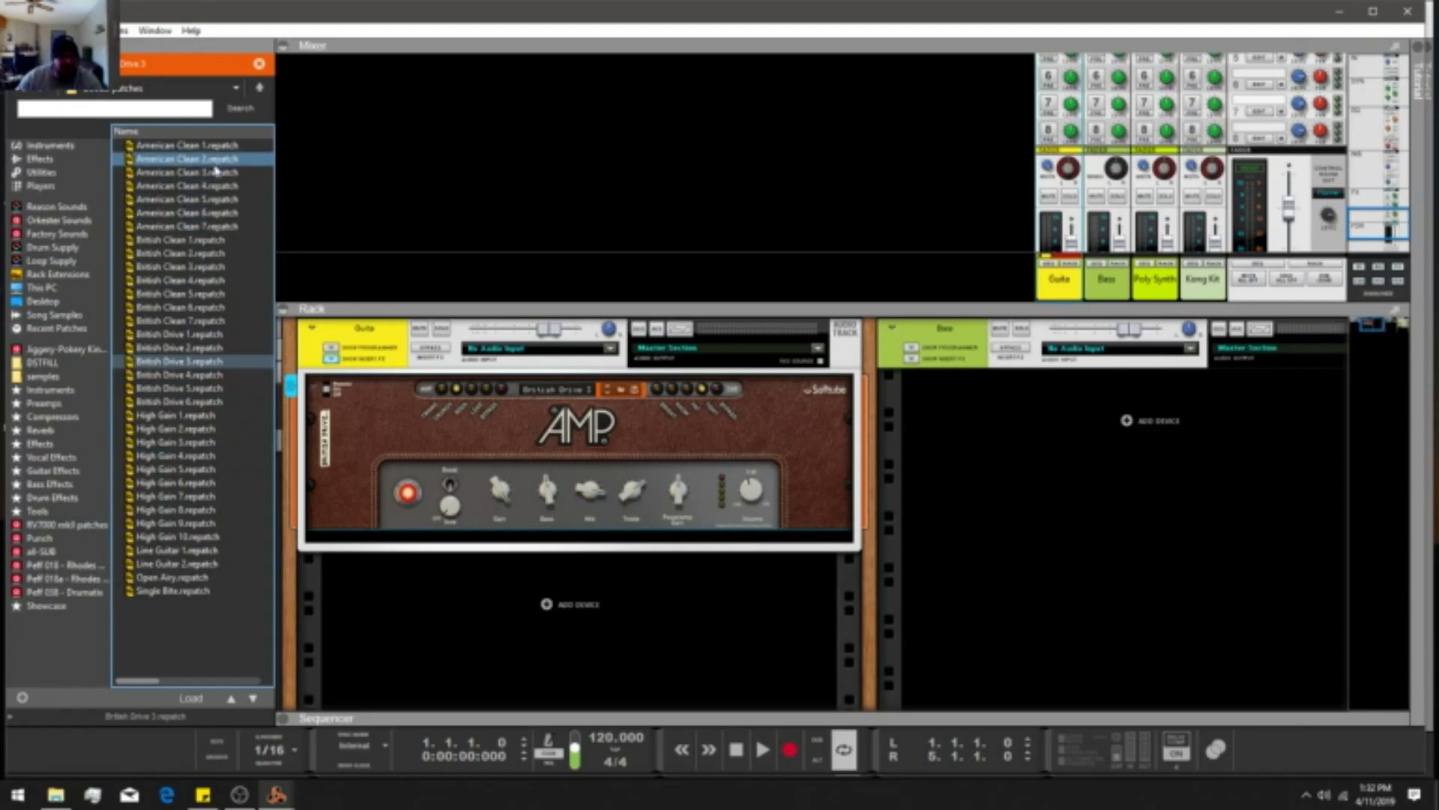
Load the American Clean 5 patch into the guitar amp, then adjust its bass, mid and treble and change the amp model.
click(208, 200)
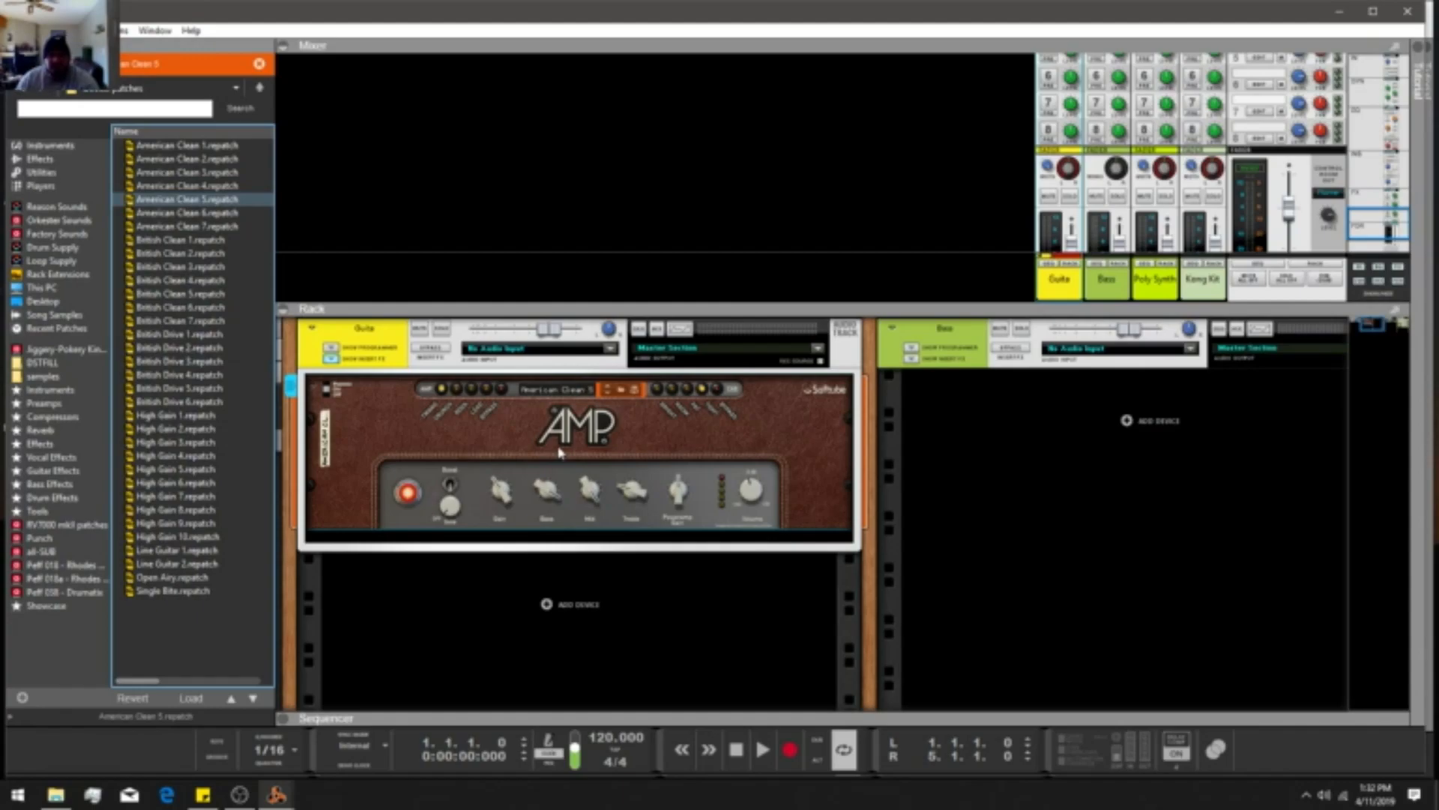
click(548, 492)
drag(554, 591, 558, 599)
drag(548, 489, 631, 477)
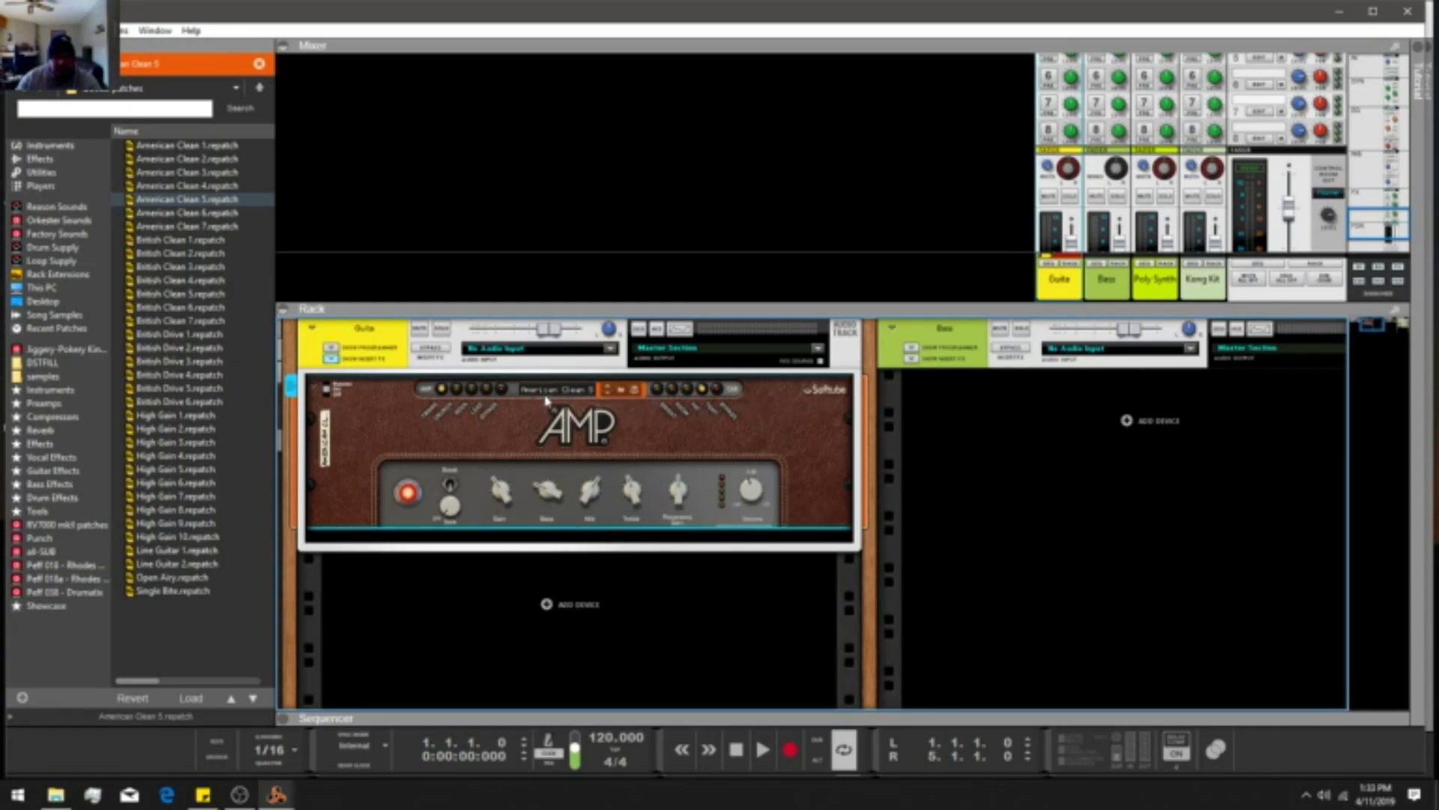
click(473, 390)
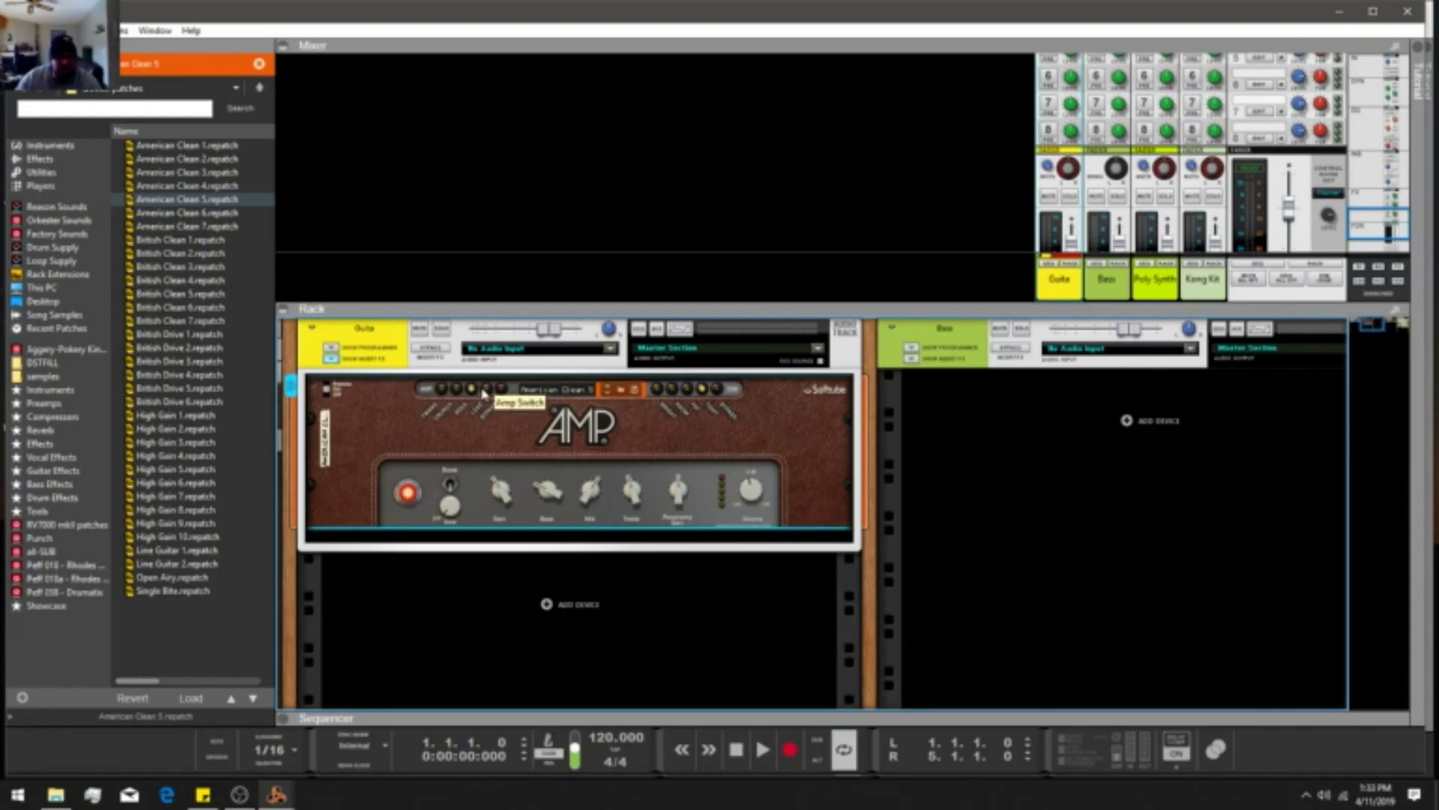
Change the guitar amp's cabinet model and turn on the gate in the Guita mixer channel's dynamics section.
click(686, 390)
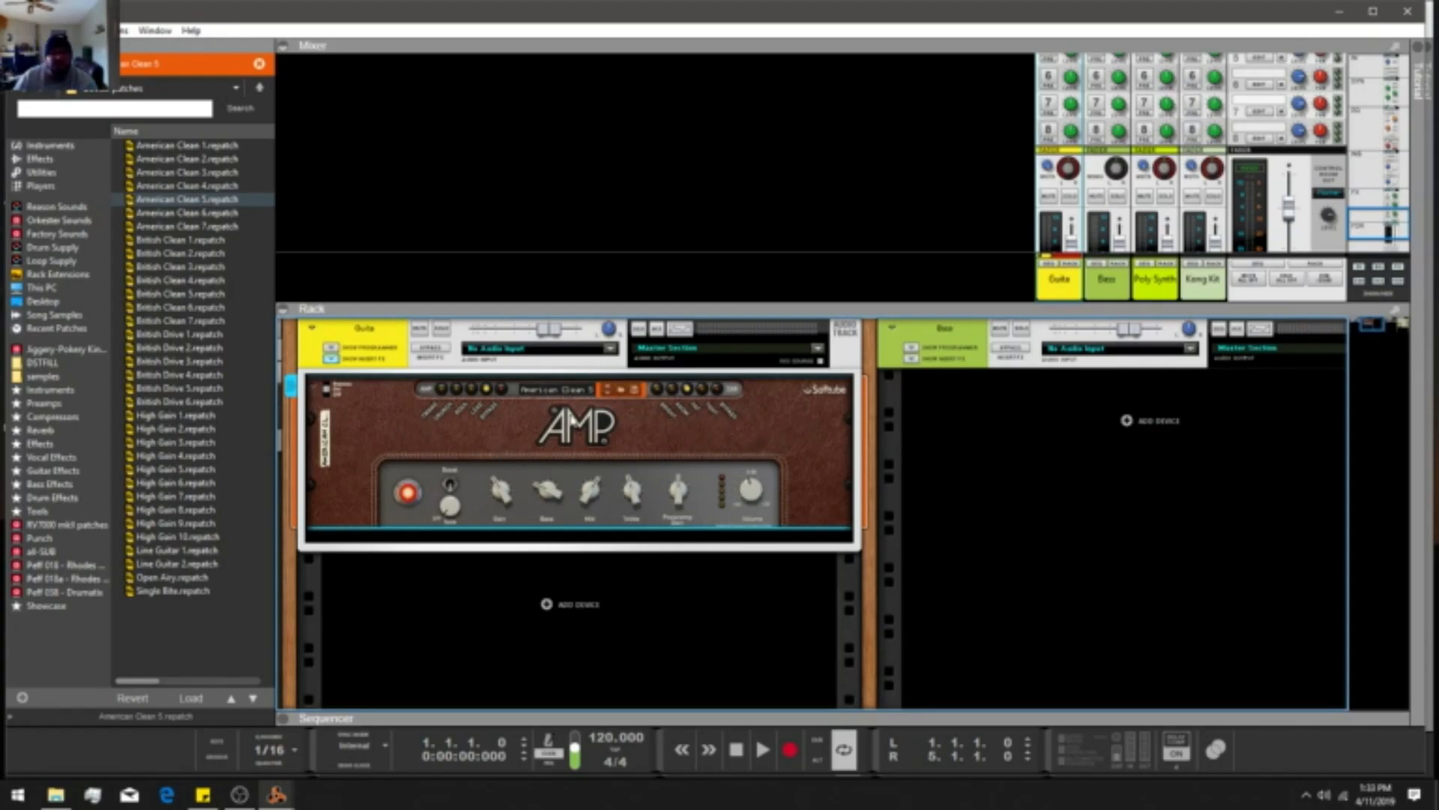
scroll(1080, 217, up, 5)
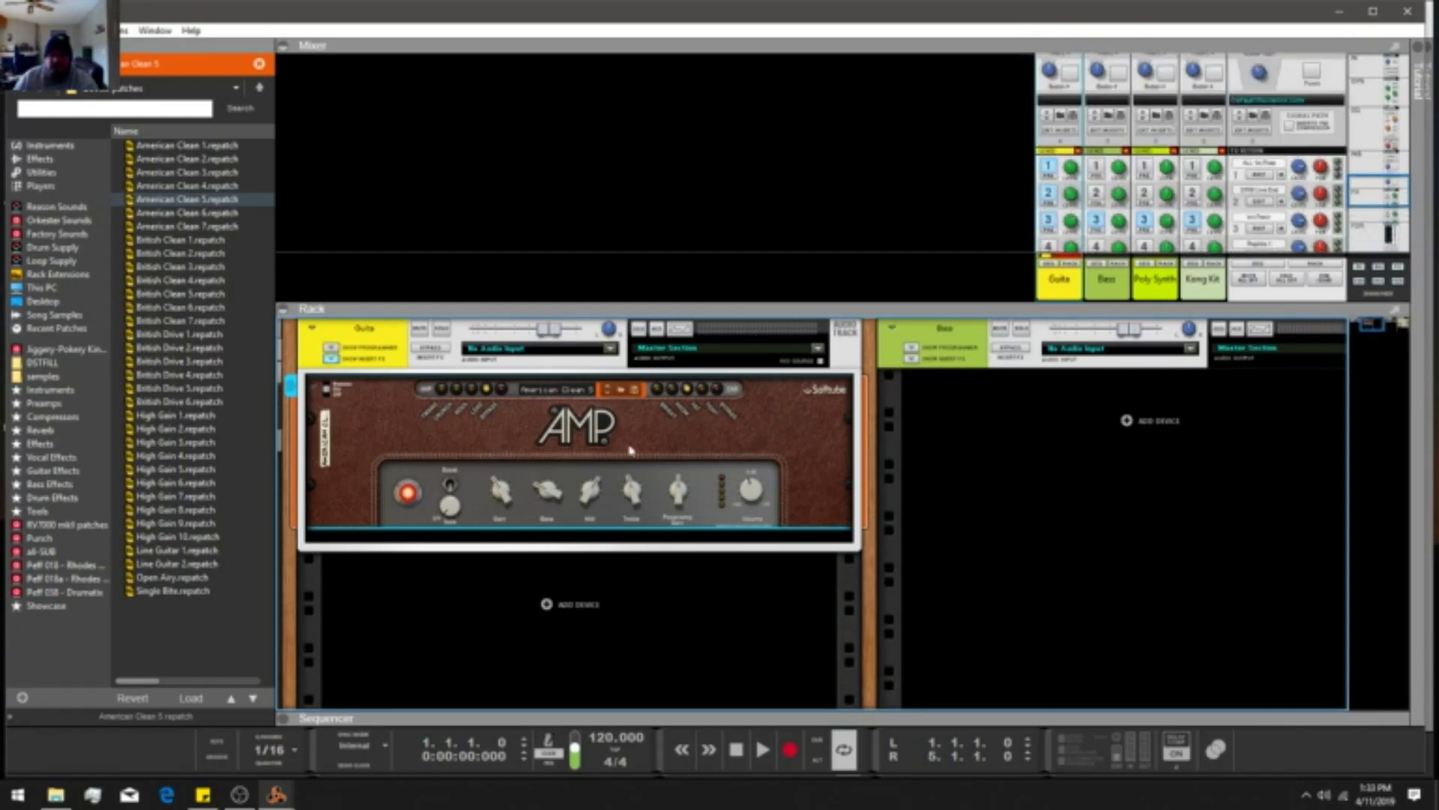
scroll(1072, 90, up, 10)
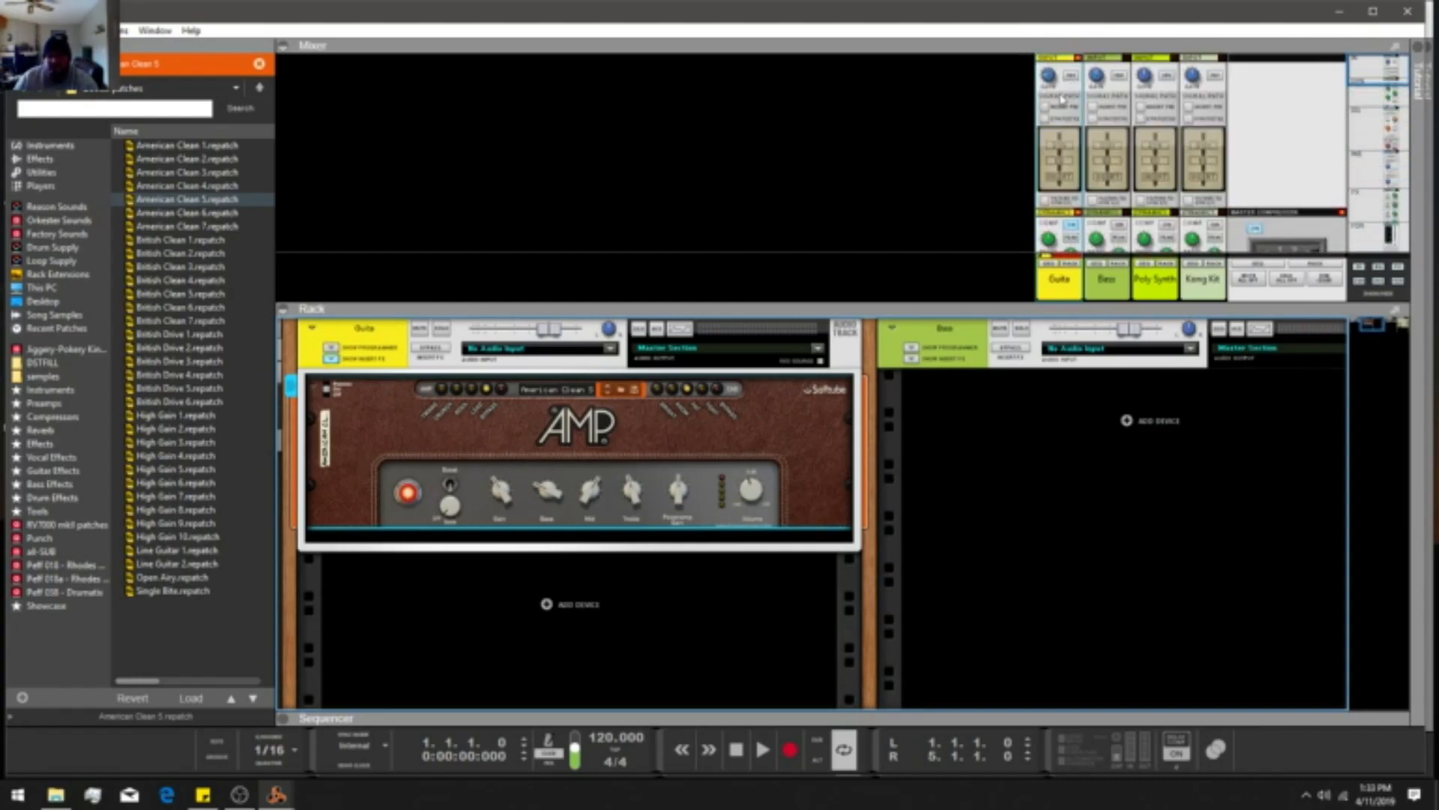
key(F6)
key(F5)
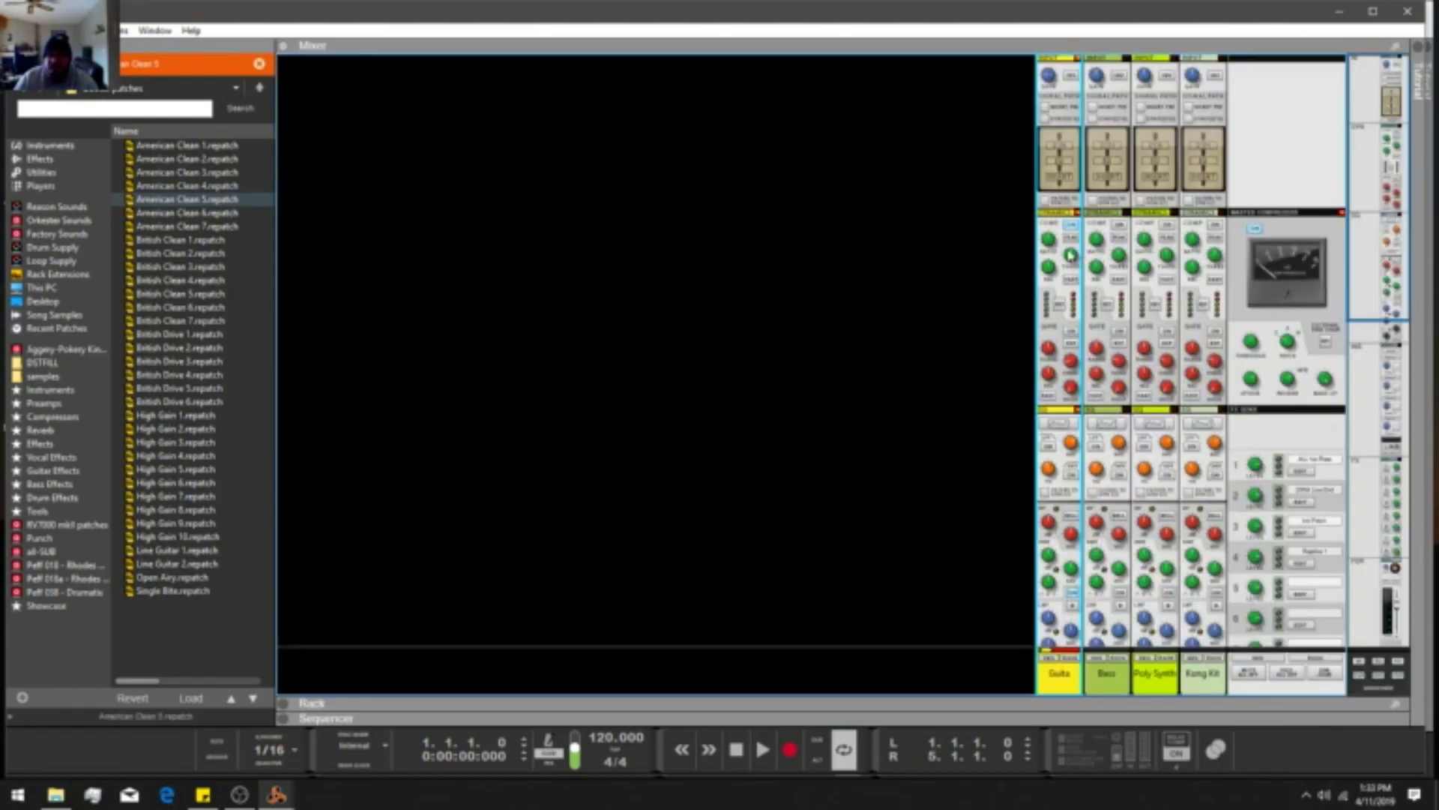
click(1070, 332)
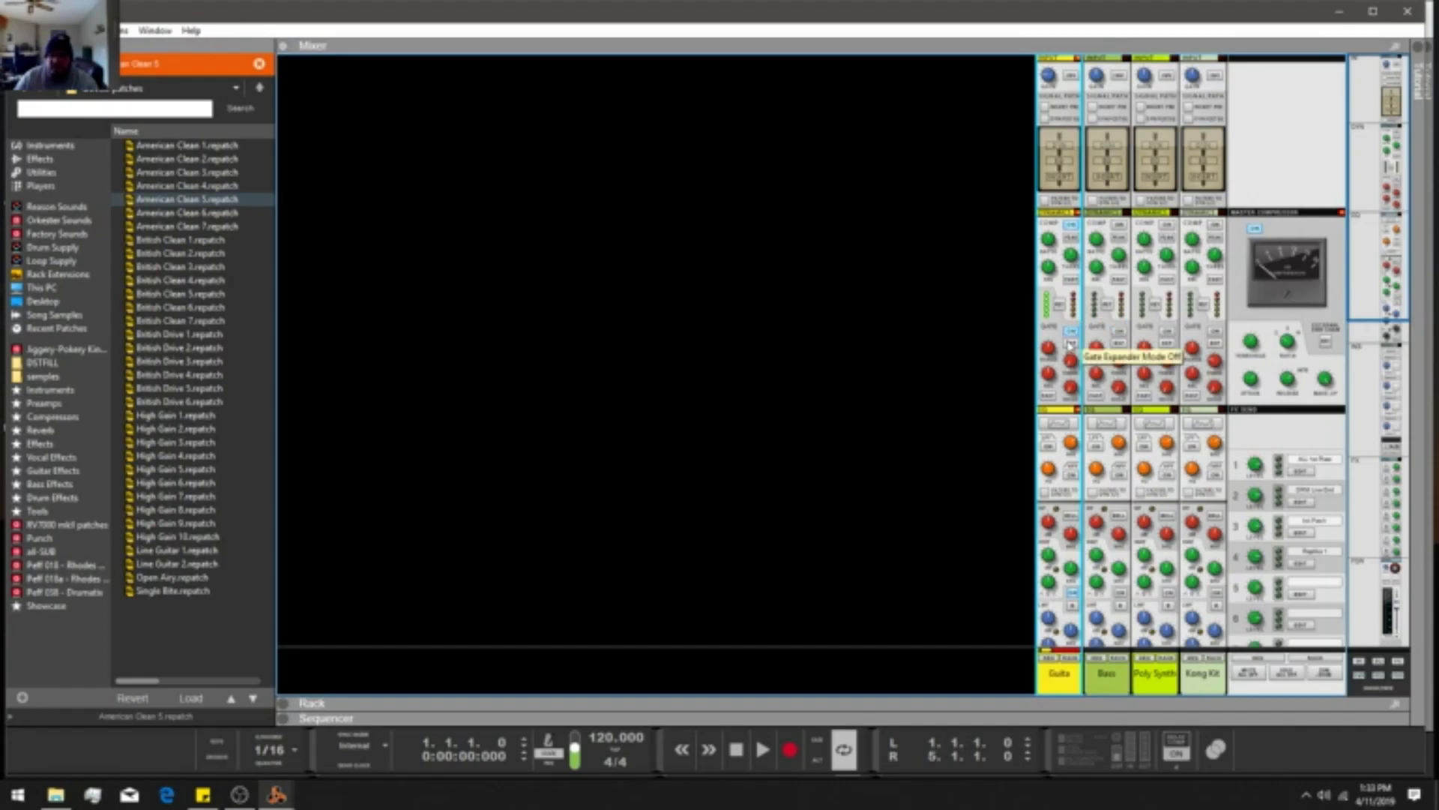
Select the Guita track in the sequencer and enable its tuner.
key(F5+F6)
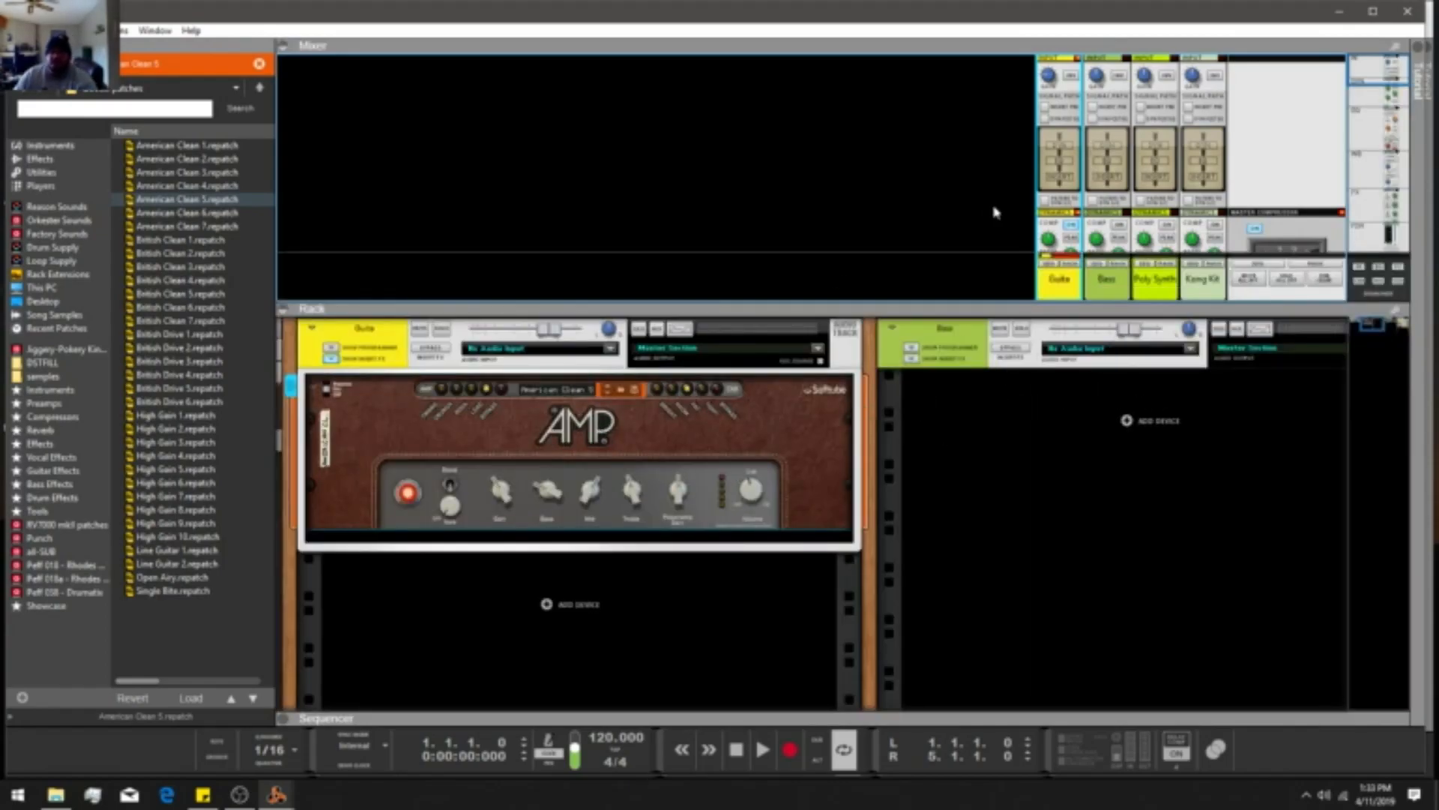
key(F7)
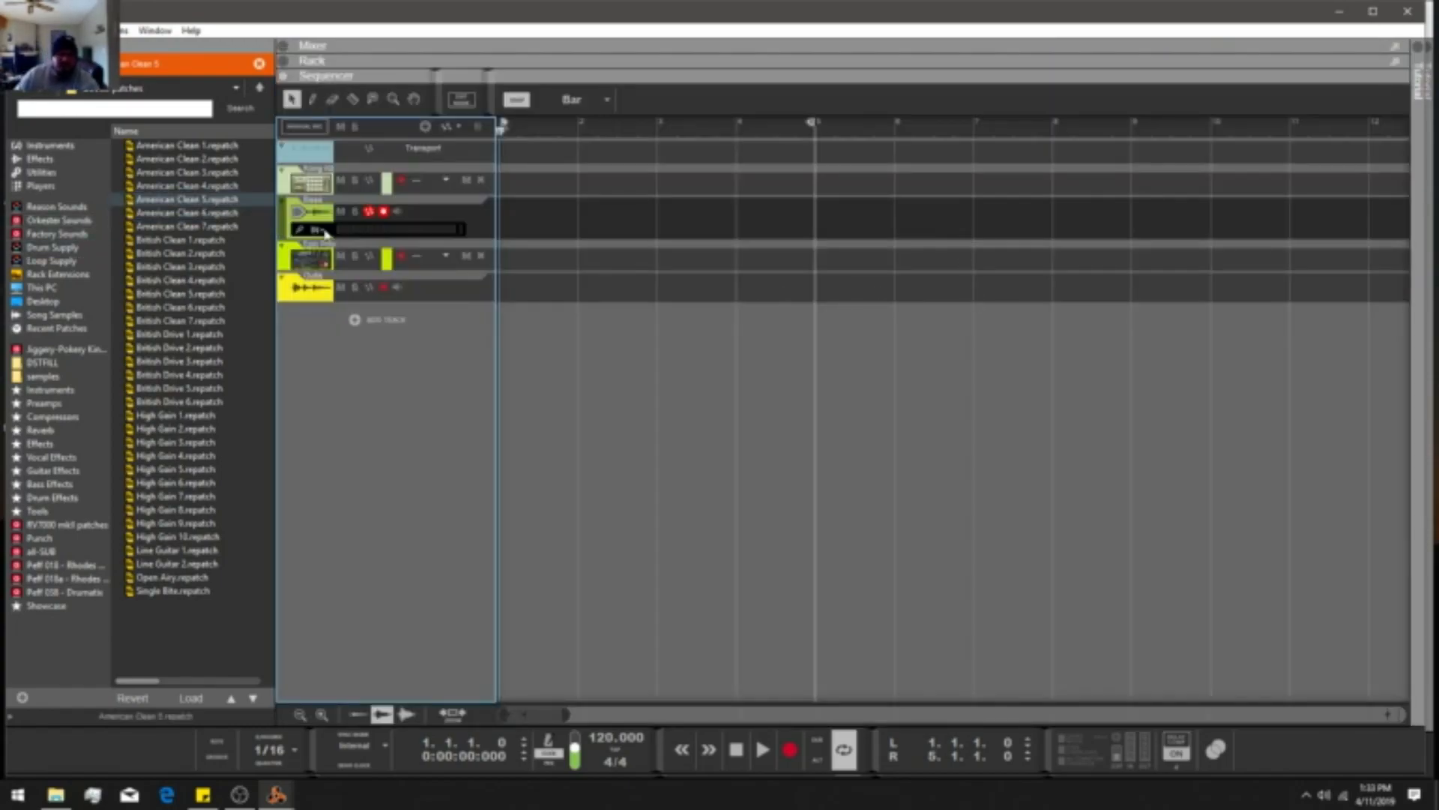
click(324, 294)
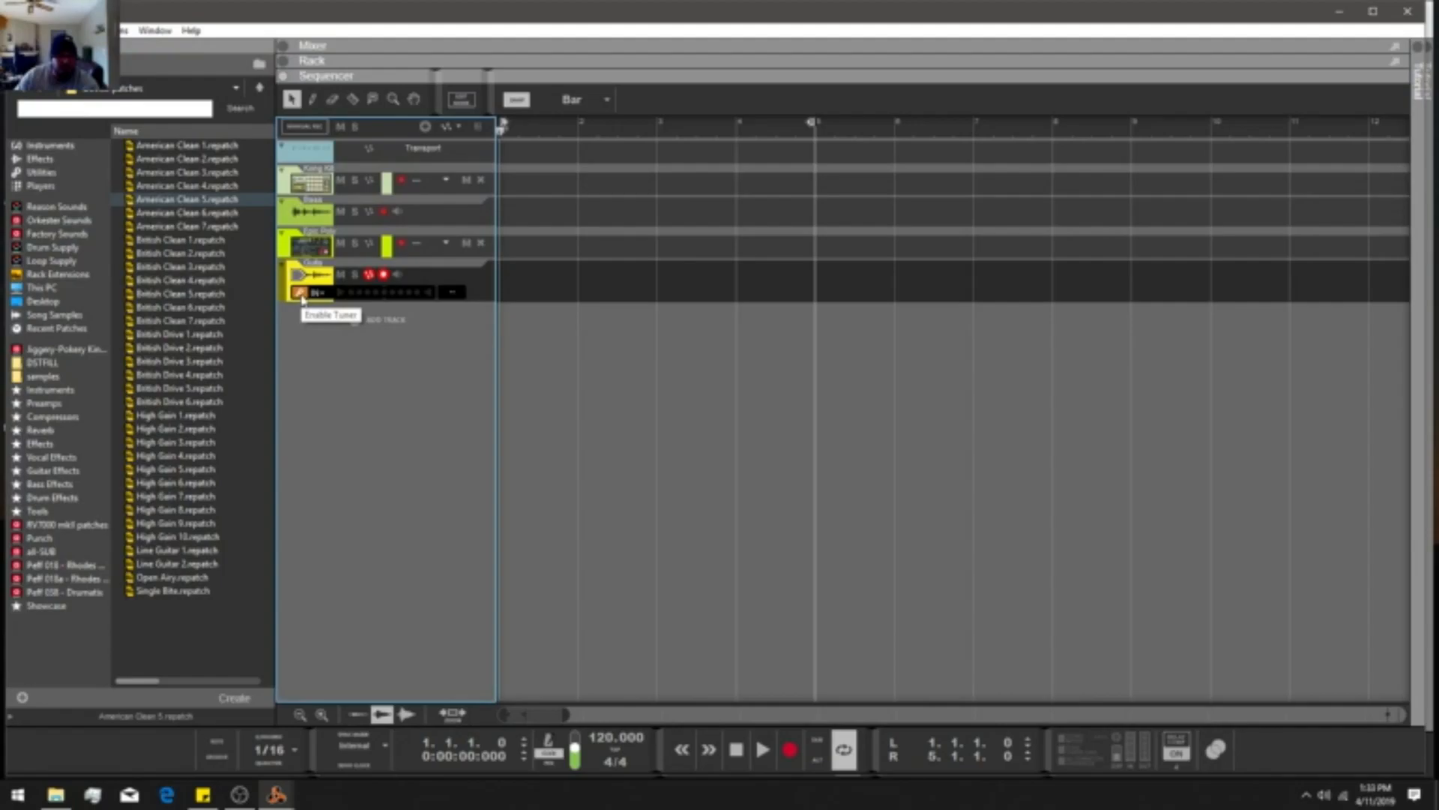
click(301, 297)
Show the Guita channel's insert section in the mixer and bring up its devices in the rack.
key(F5)
scroll(1123, 282, down, 1)
scroll(1124, 282, down, 2)
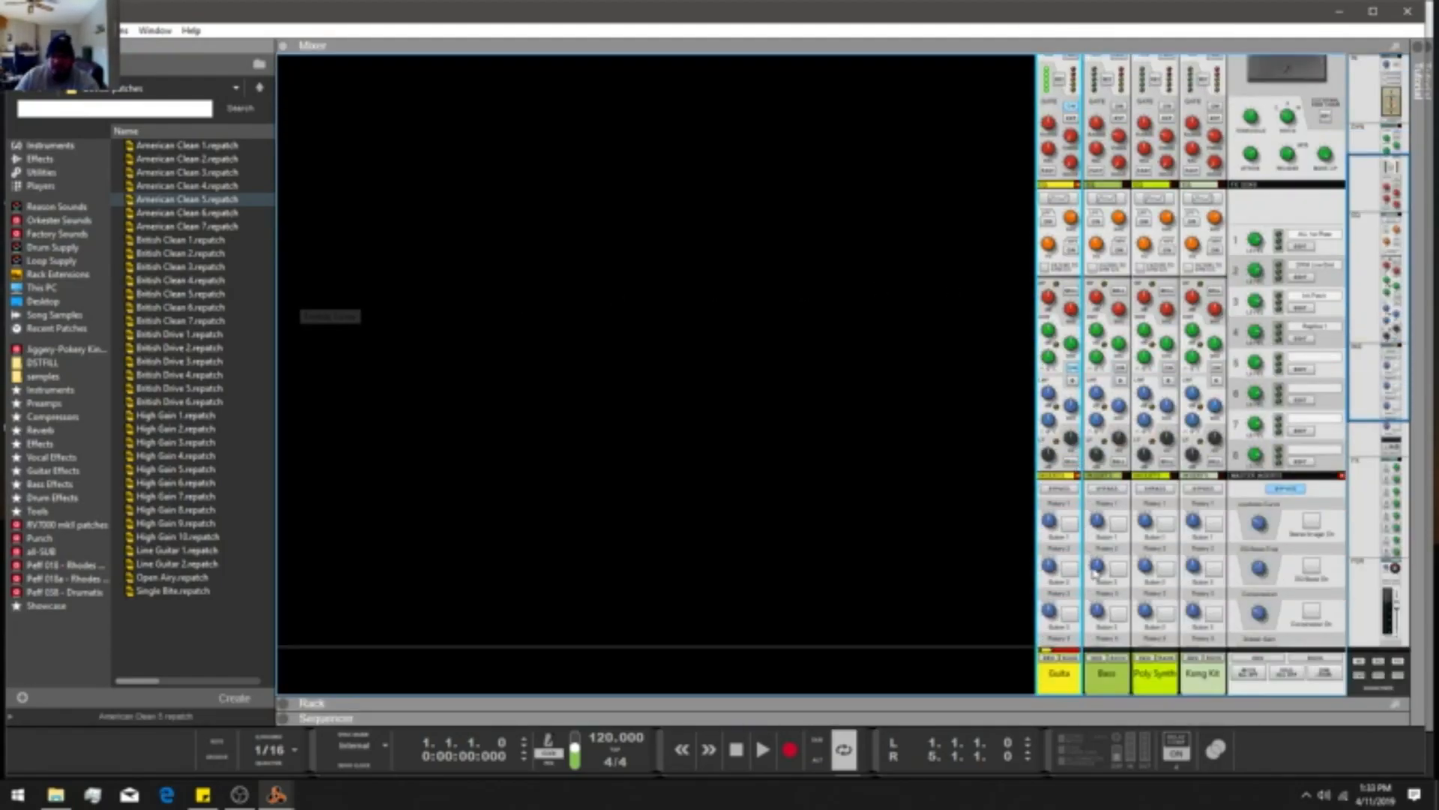
click(1074, 663)
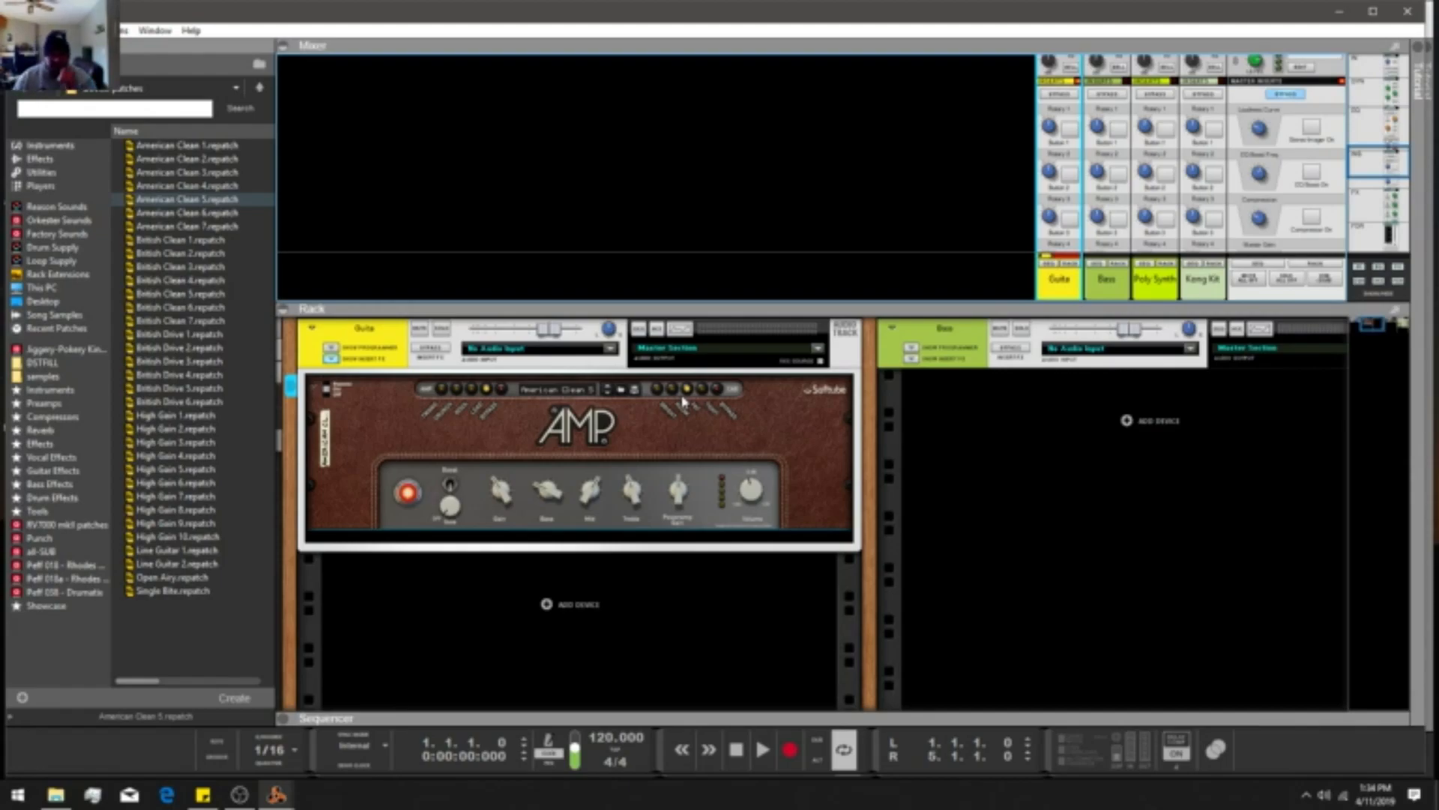
Show the Bass channel's insert FX section and add a Softube Bass Amp effect to it.
click(913, 359)
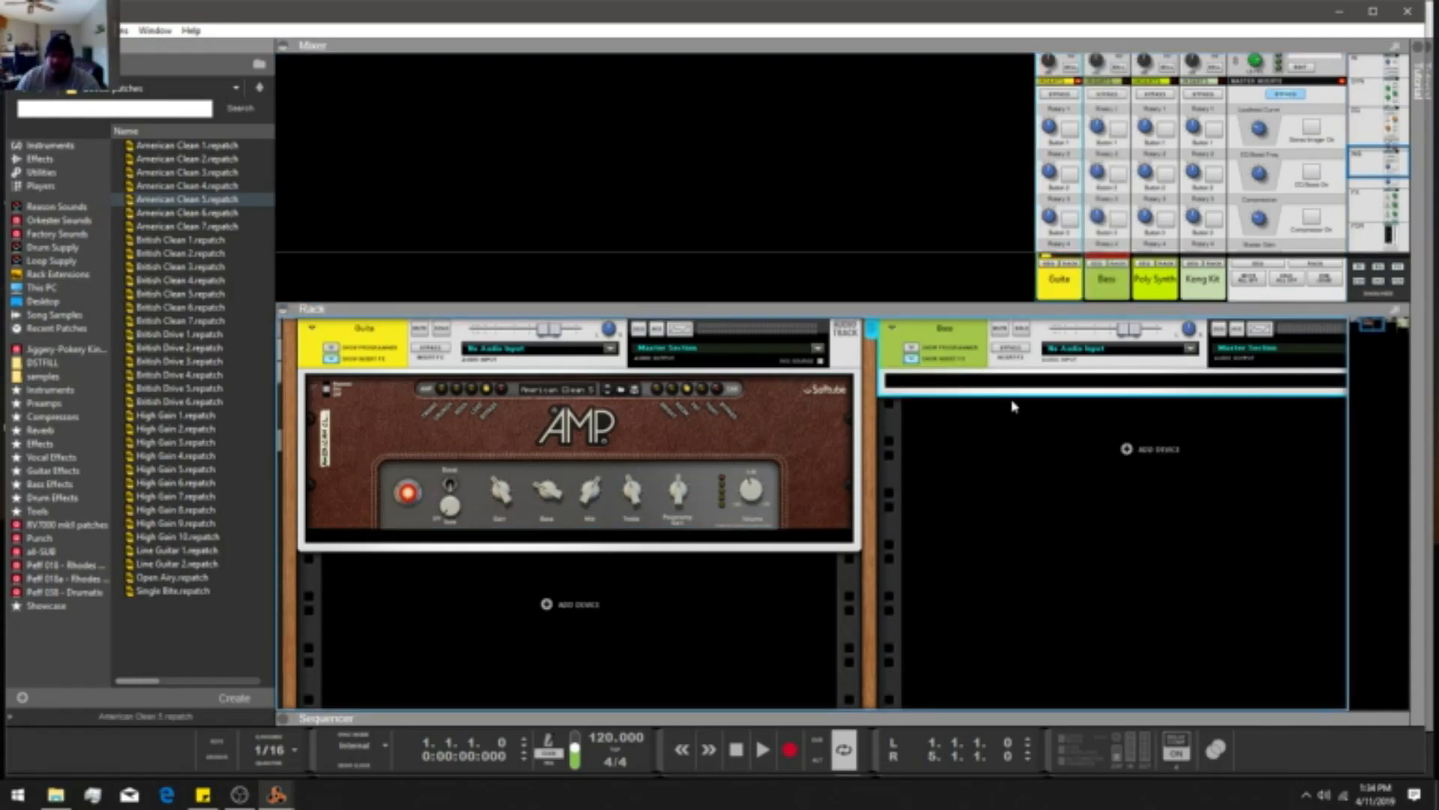
drag(1375, 324, 1378, 324)
click(849, 381)
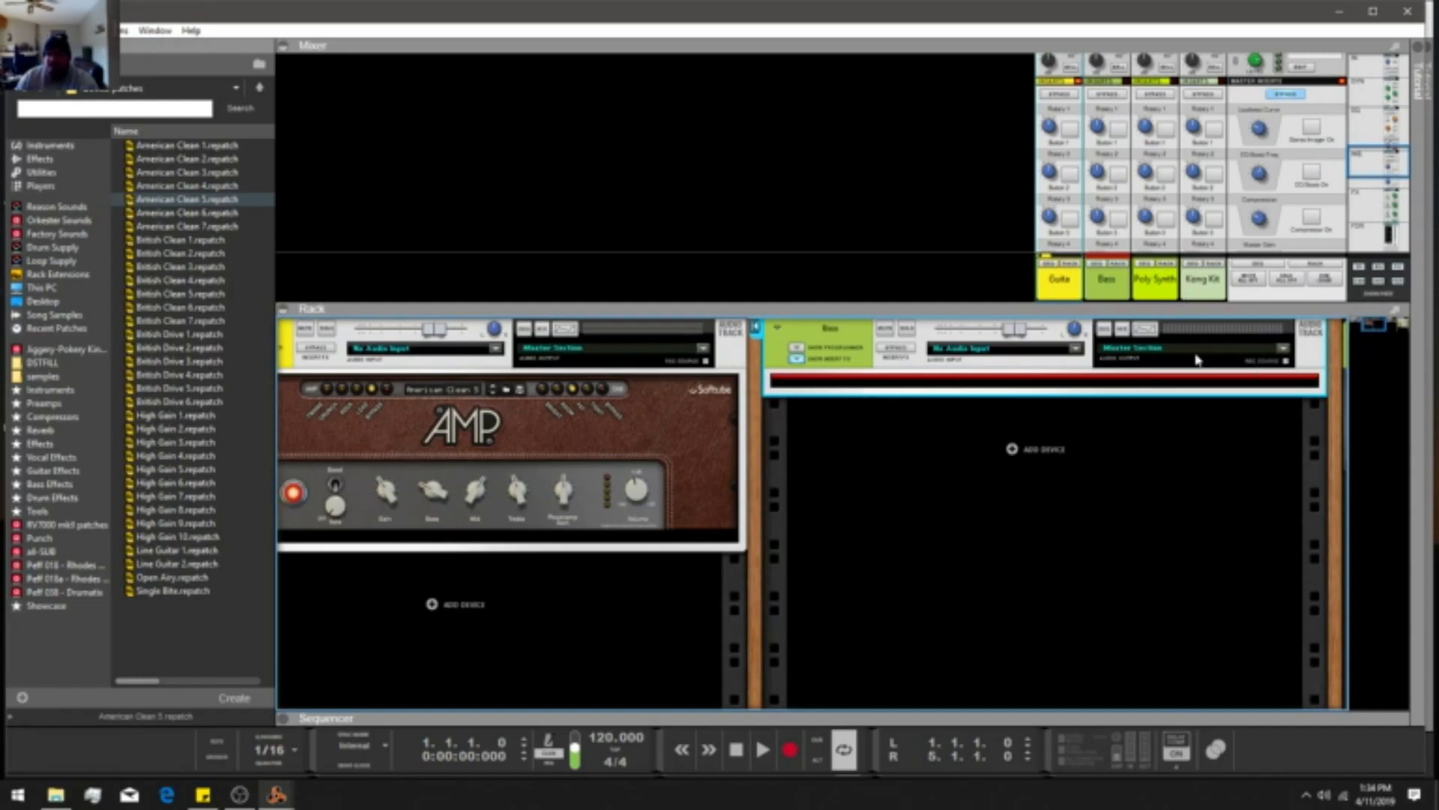
right_click(1002, 388)
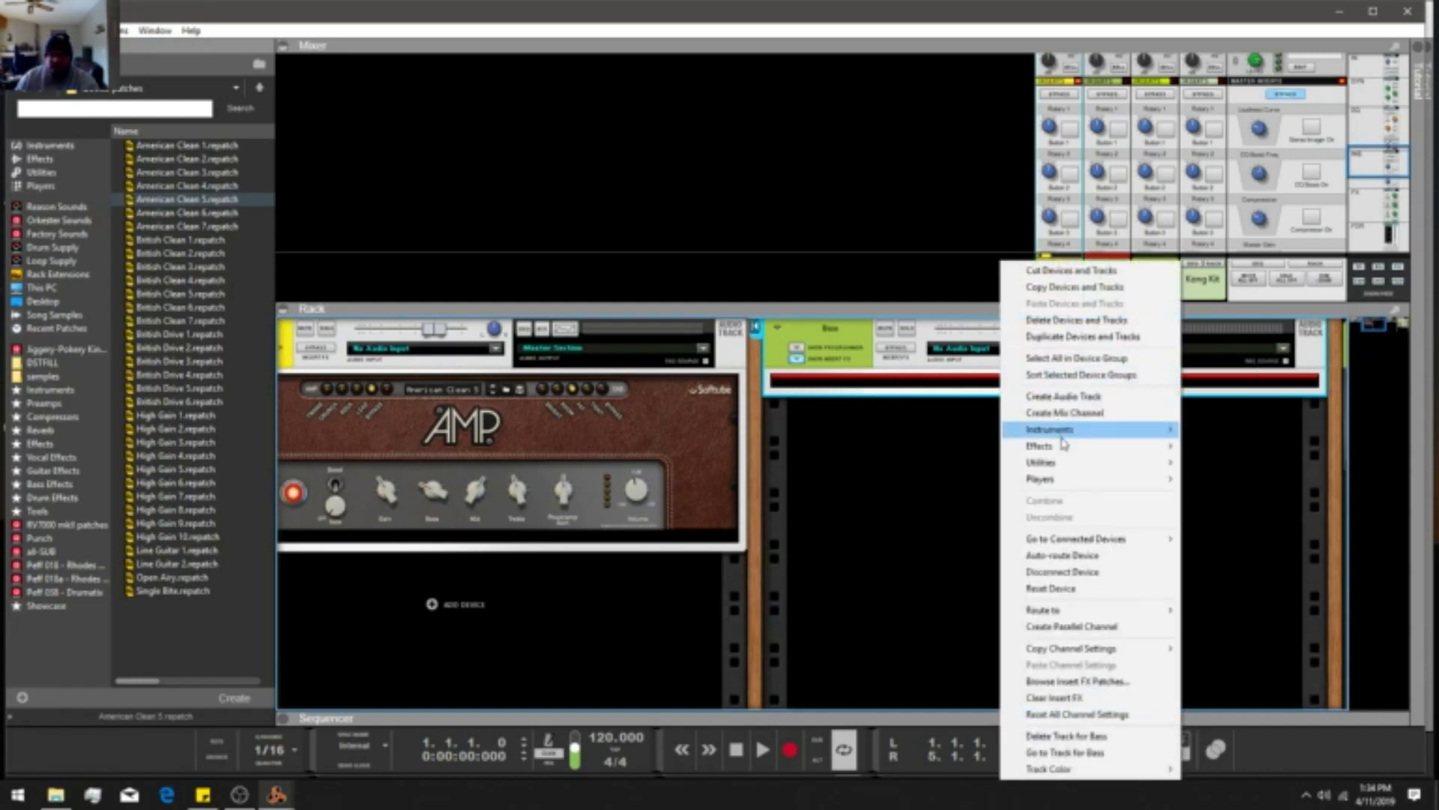
mouse_move(1071, 447)
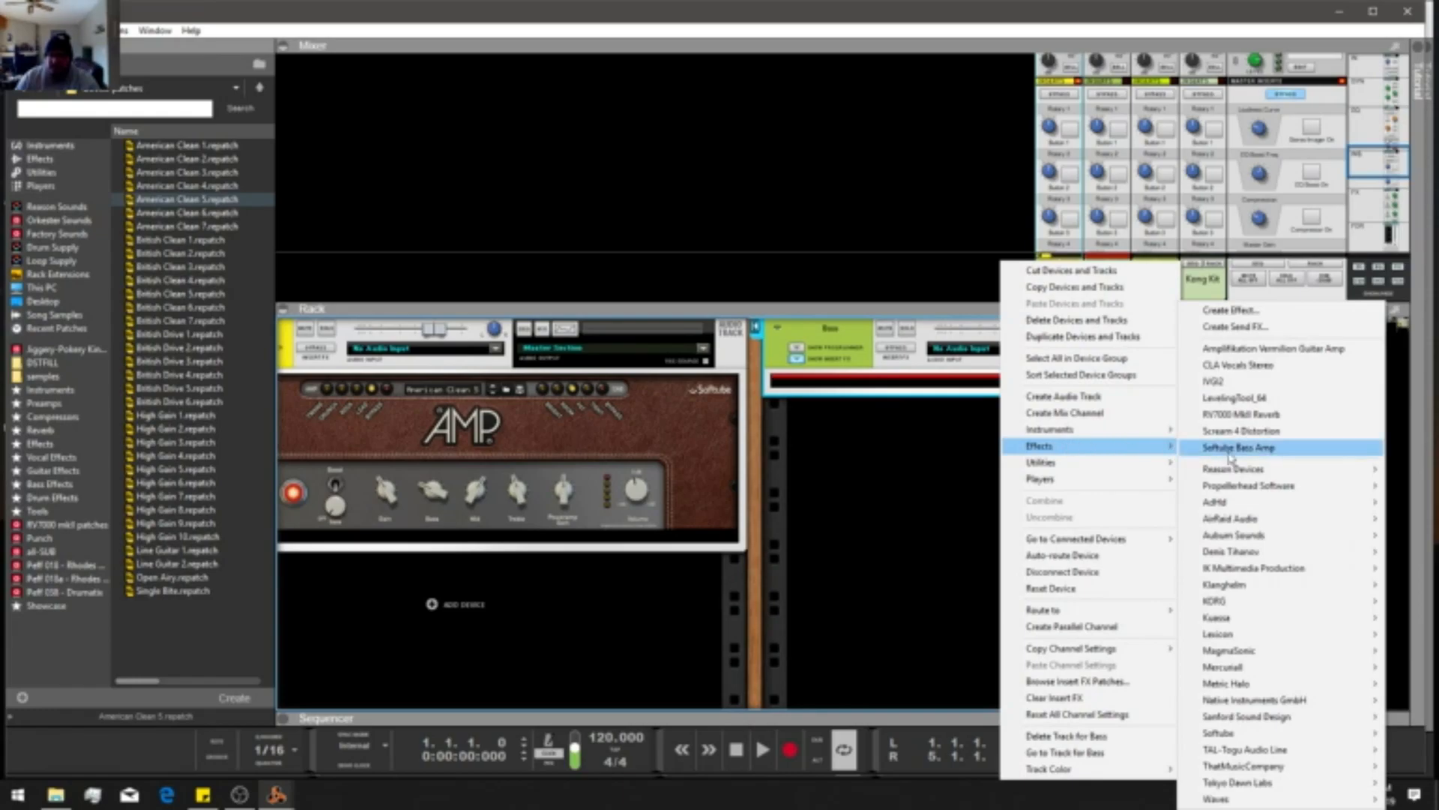
mouse_move(1229, 468)
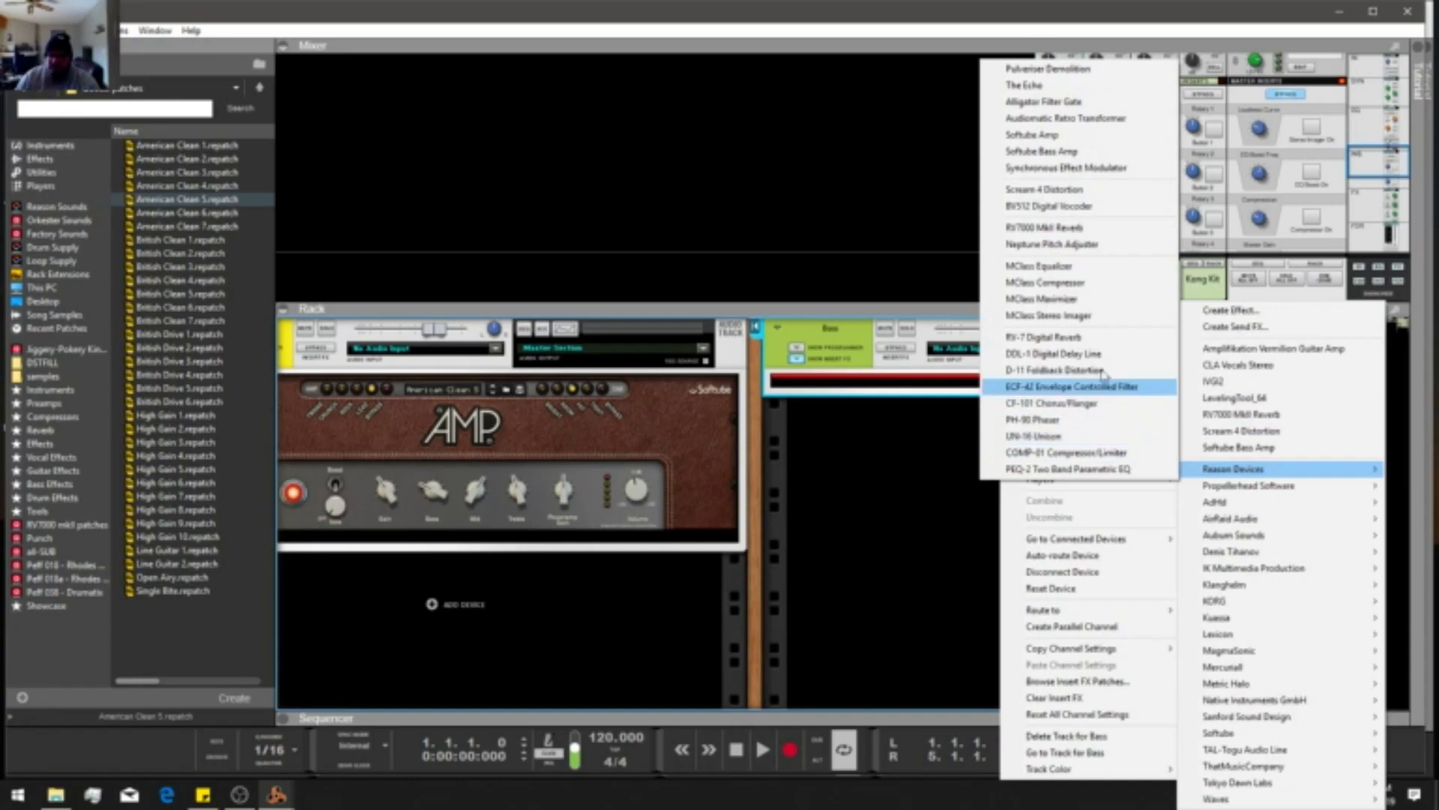
click(1042, 151)
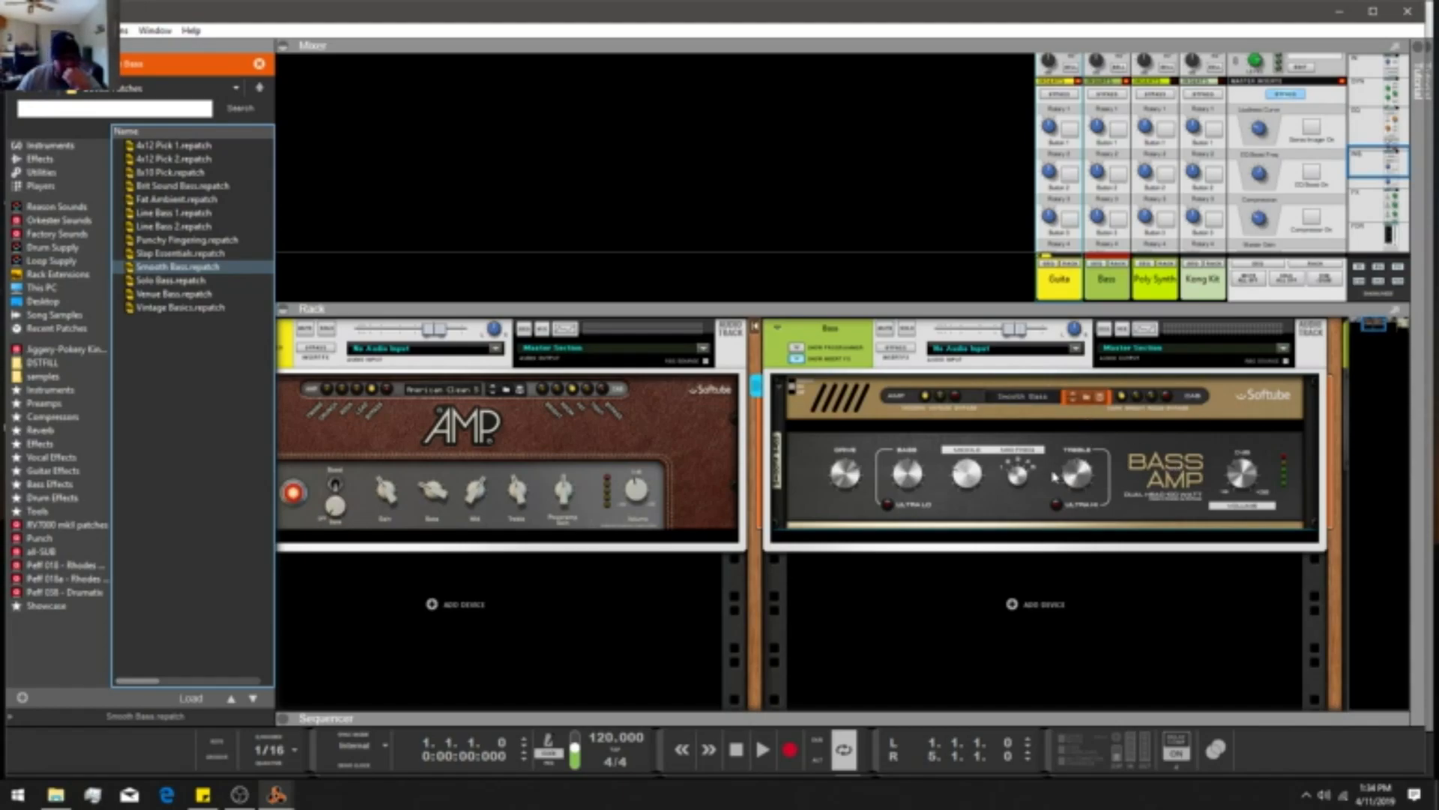
Select the Softube Bass Amp on the Bass channel and adjust its Middle control.
click(853, 476)
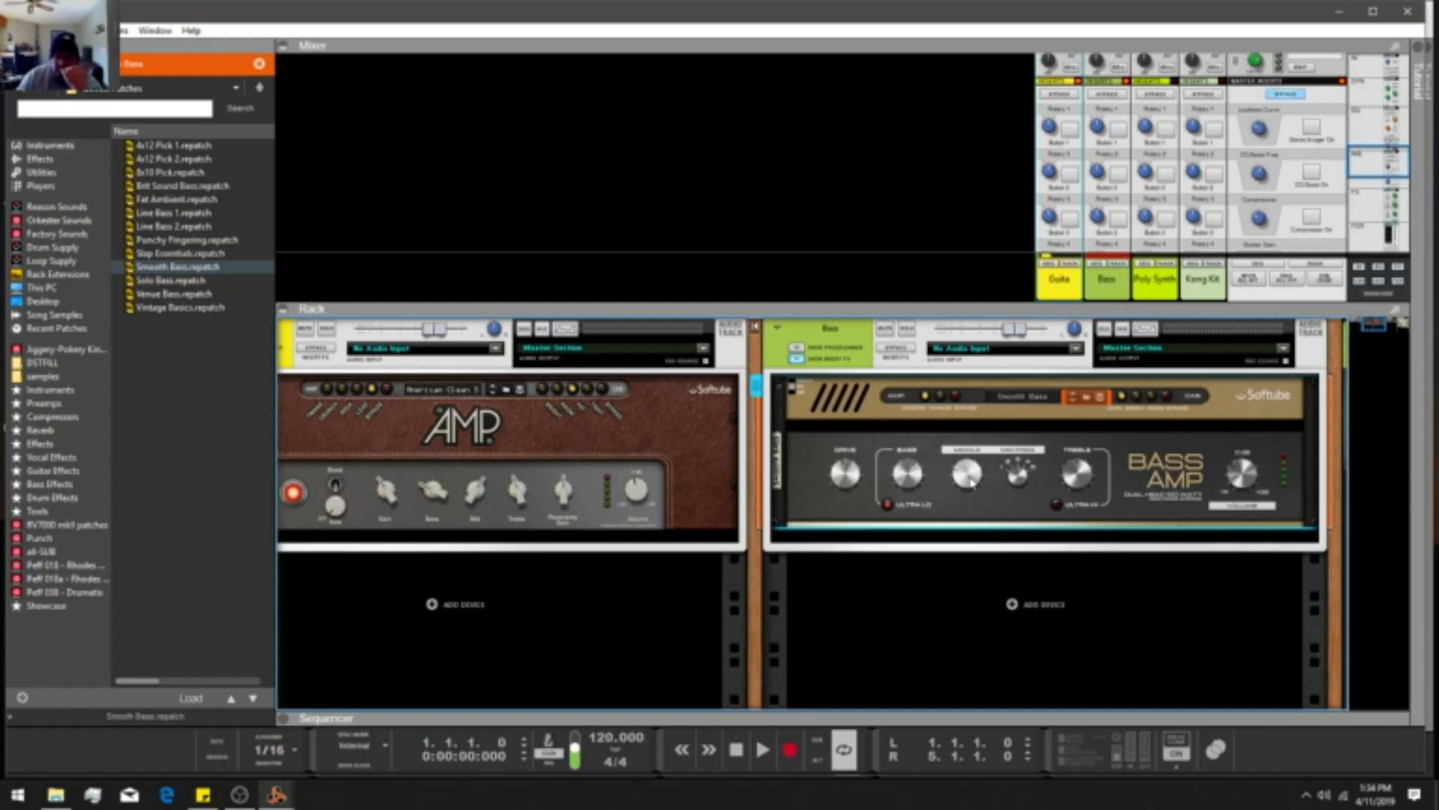
mouse_move(971, 482)
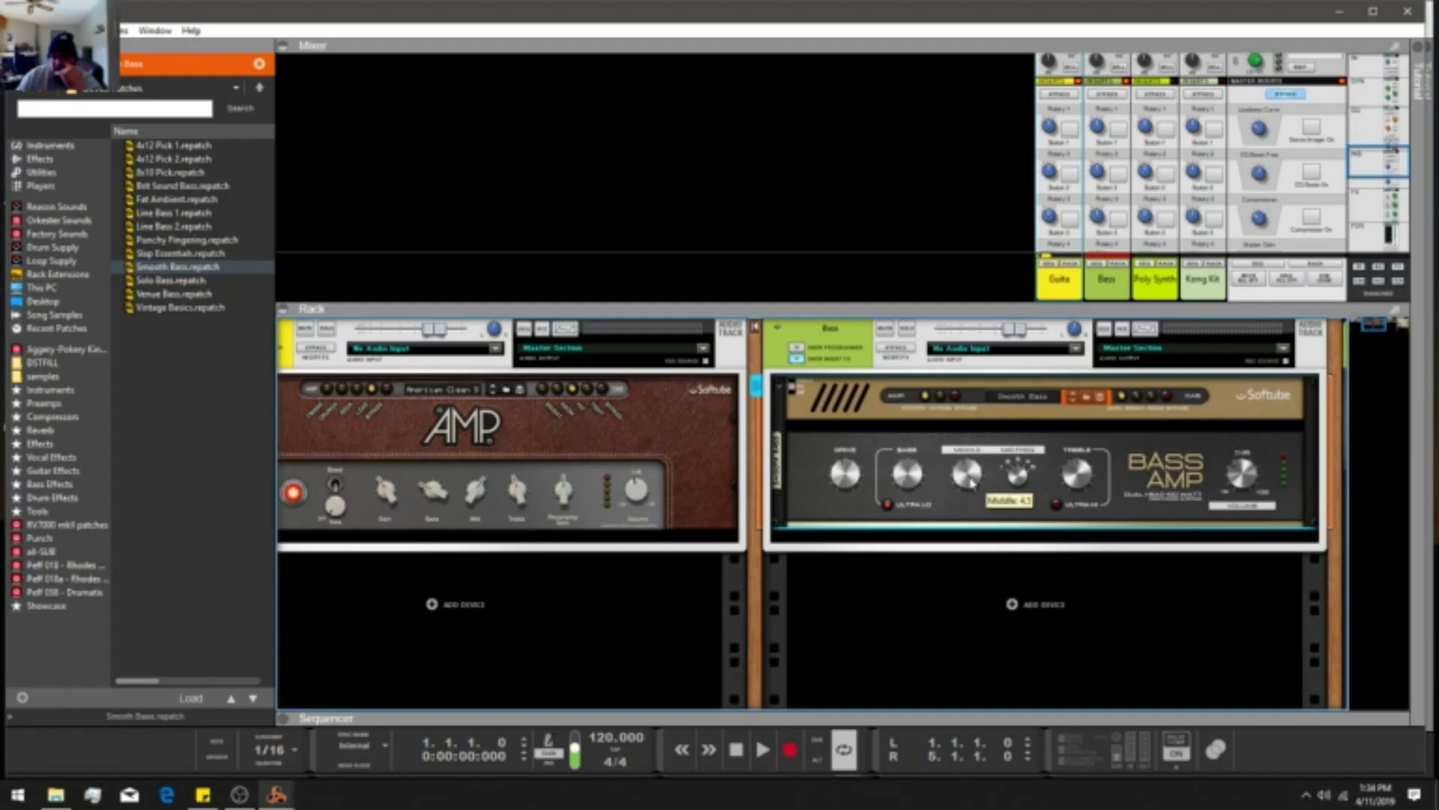
drag(972, 479, 967, 494)
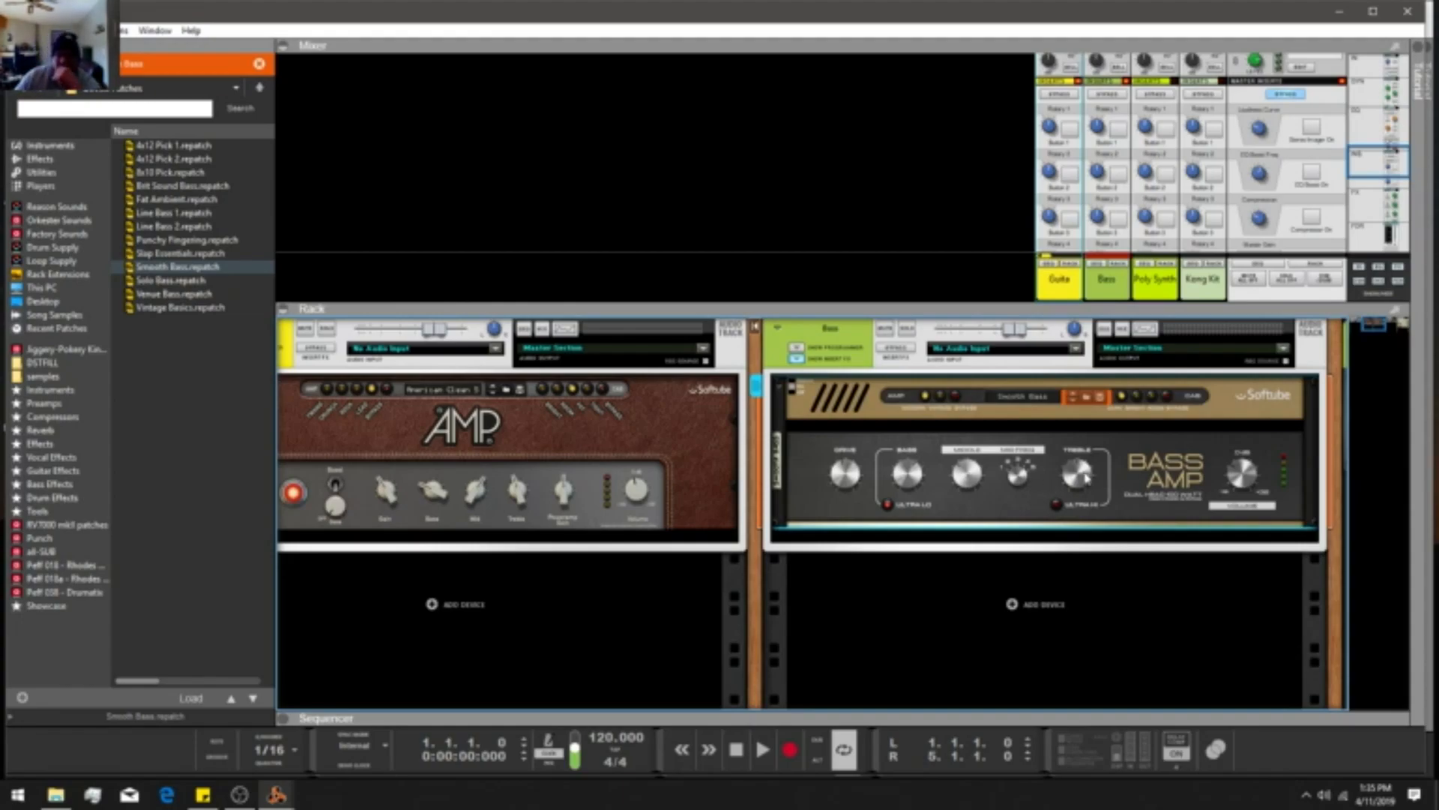
mouse_move(1080, 478)
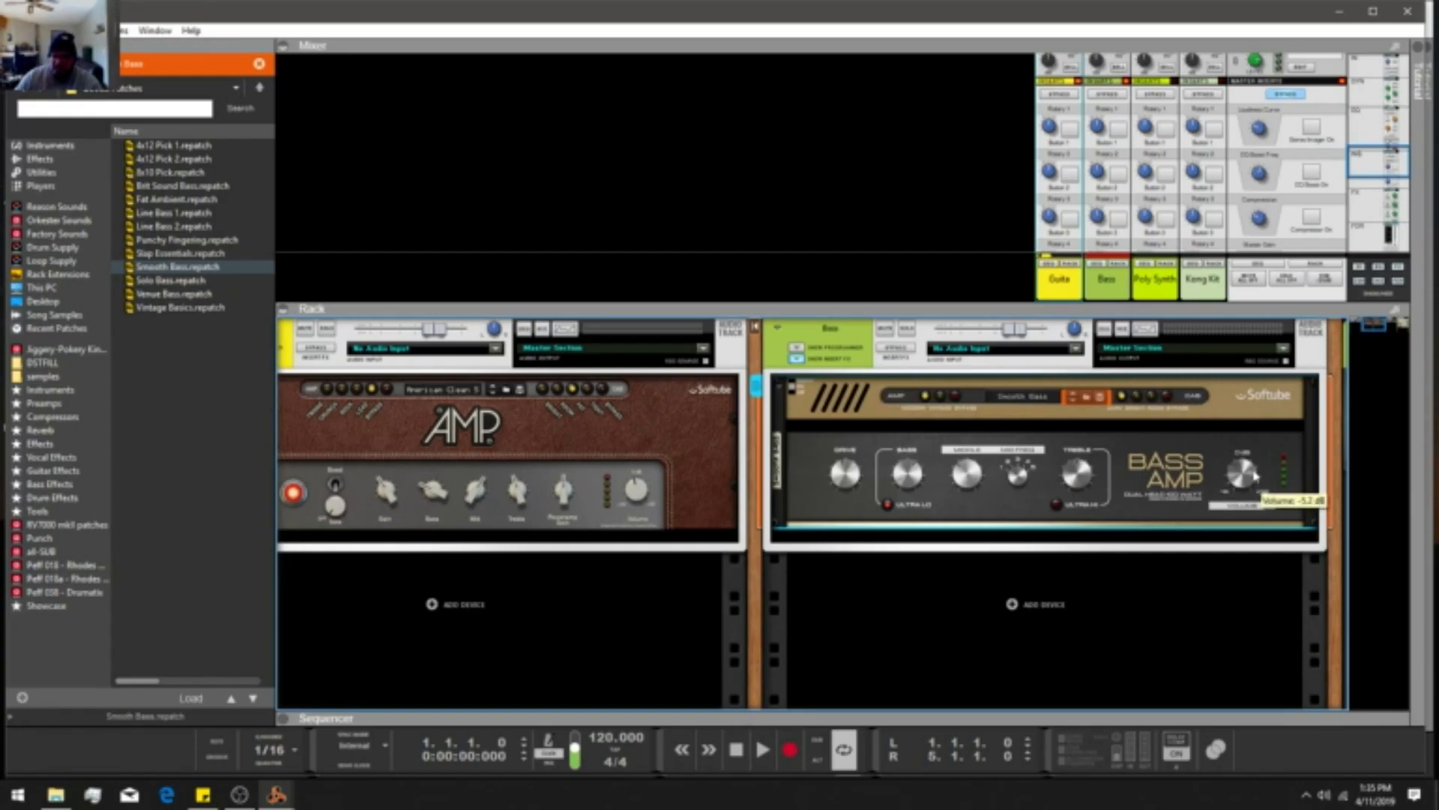
Add a Scream 4 Distortion after the Bass Amp in the Bass channel's insert FX.
right_click(812, 518)
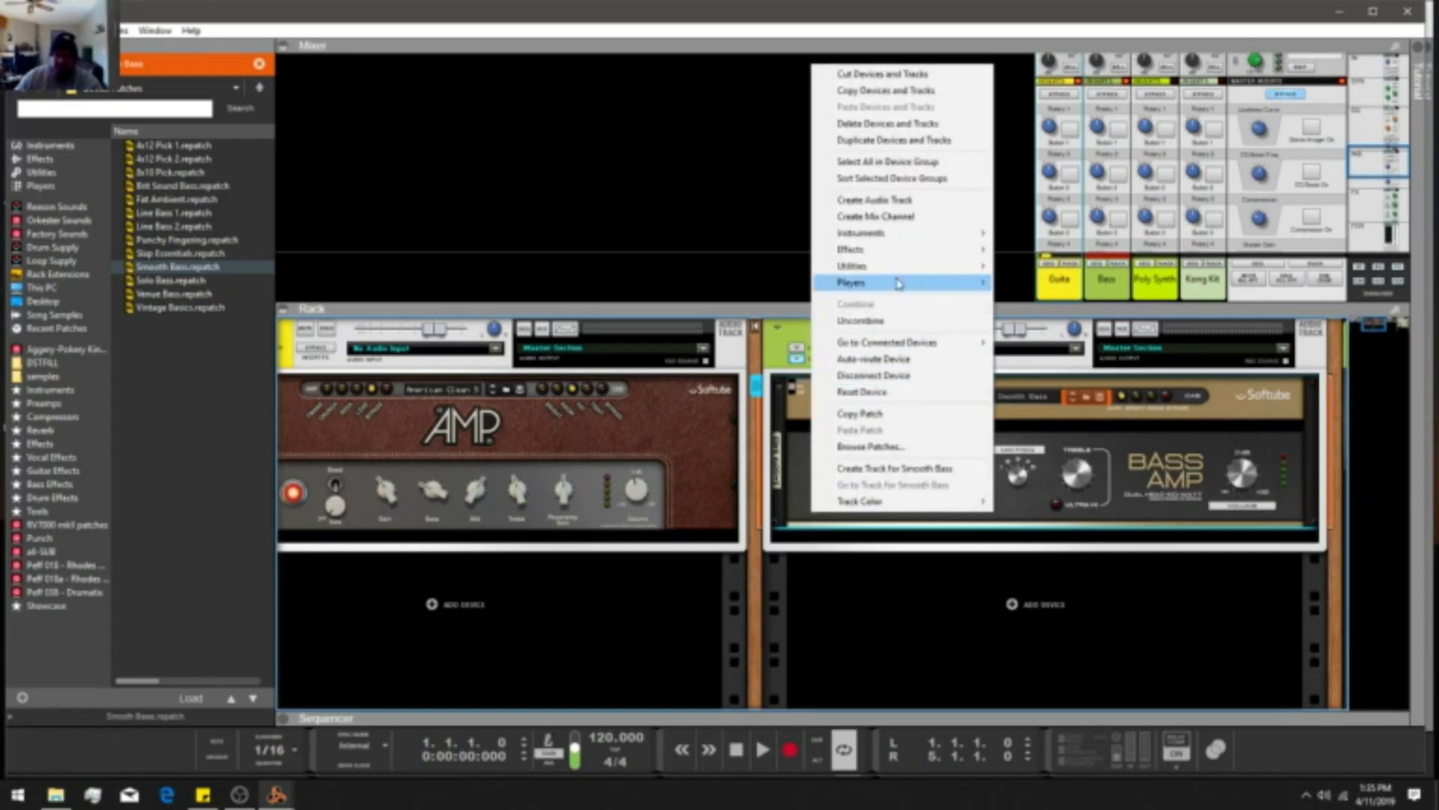
mouse_move(894, 251)
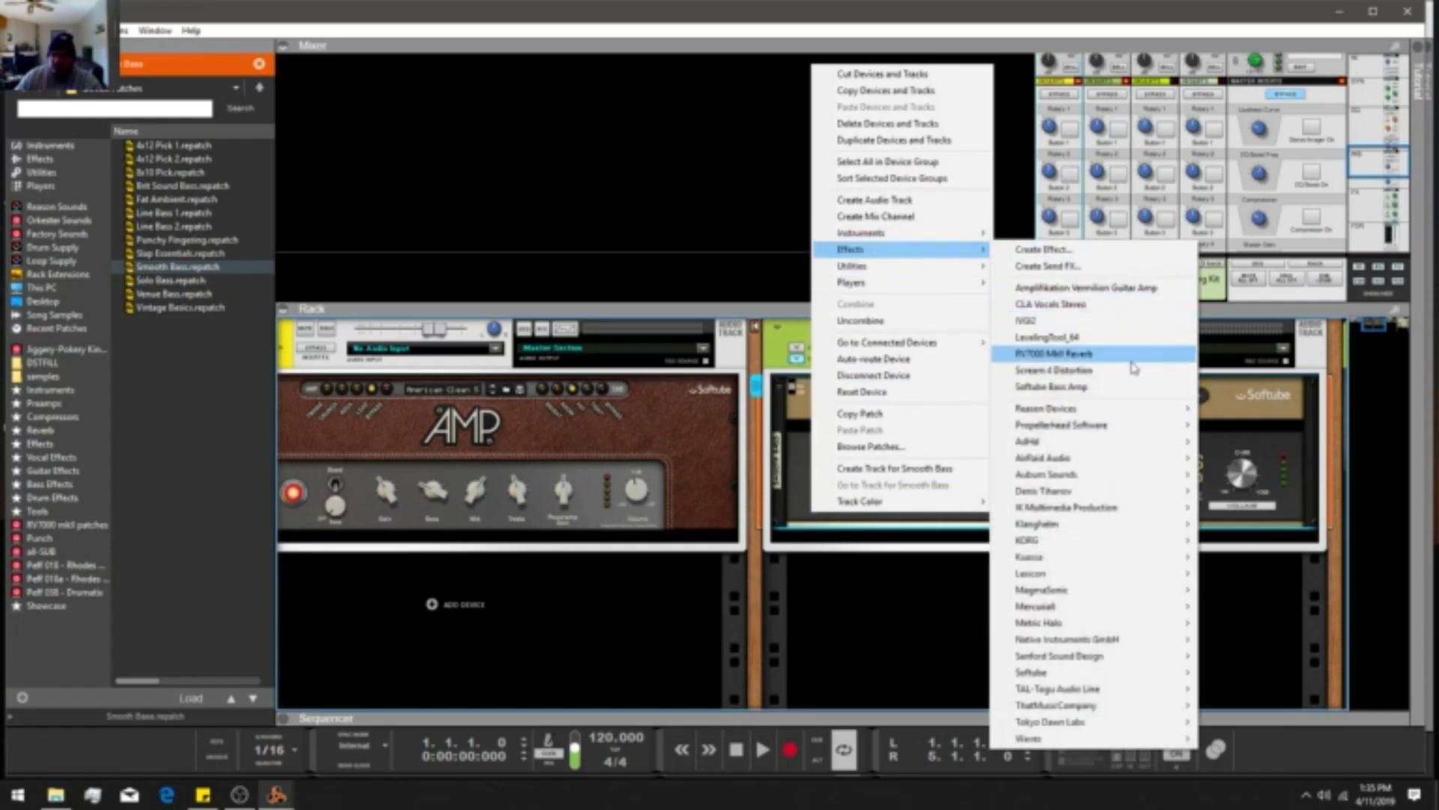
click(1105, 378)
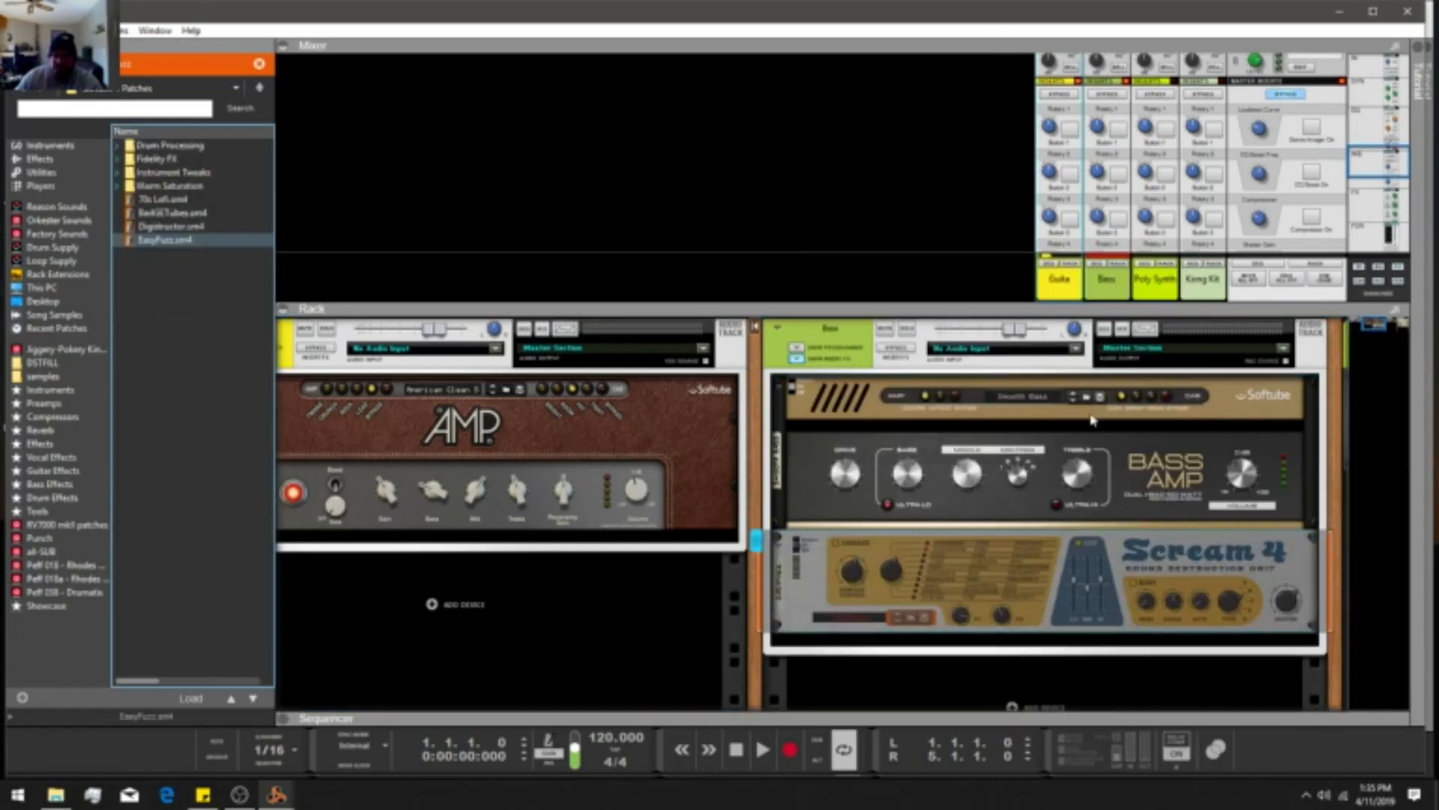
Toggle the Cut section and adjust the Body Scale on the Bass channel's Scream 4.
click(896, 576)
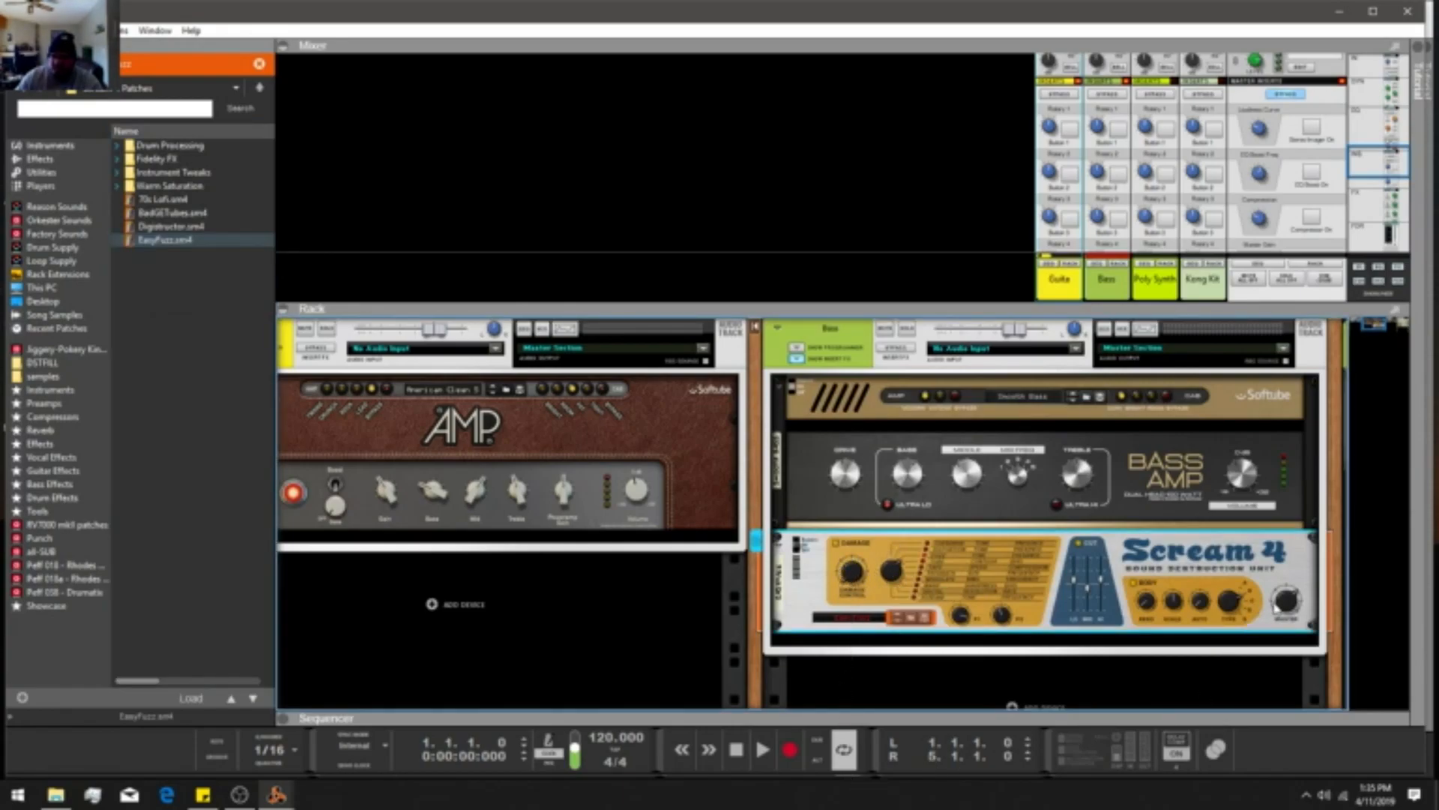
click(1078, 545)
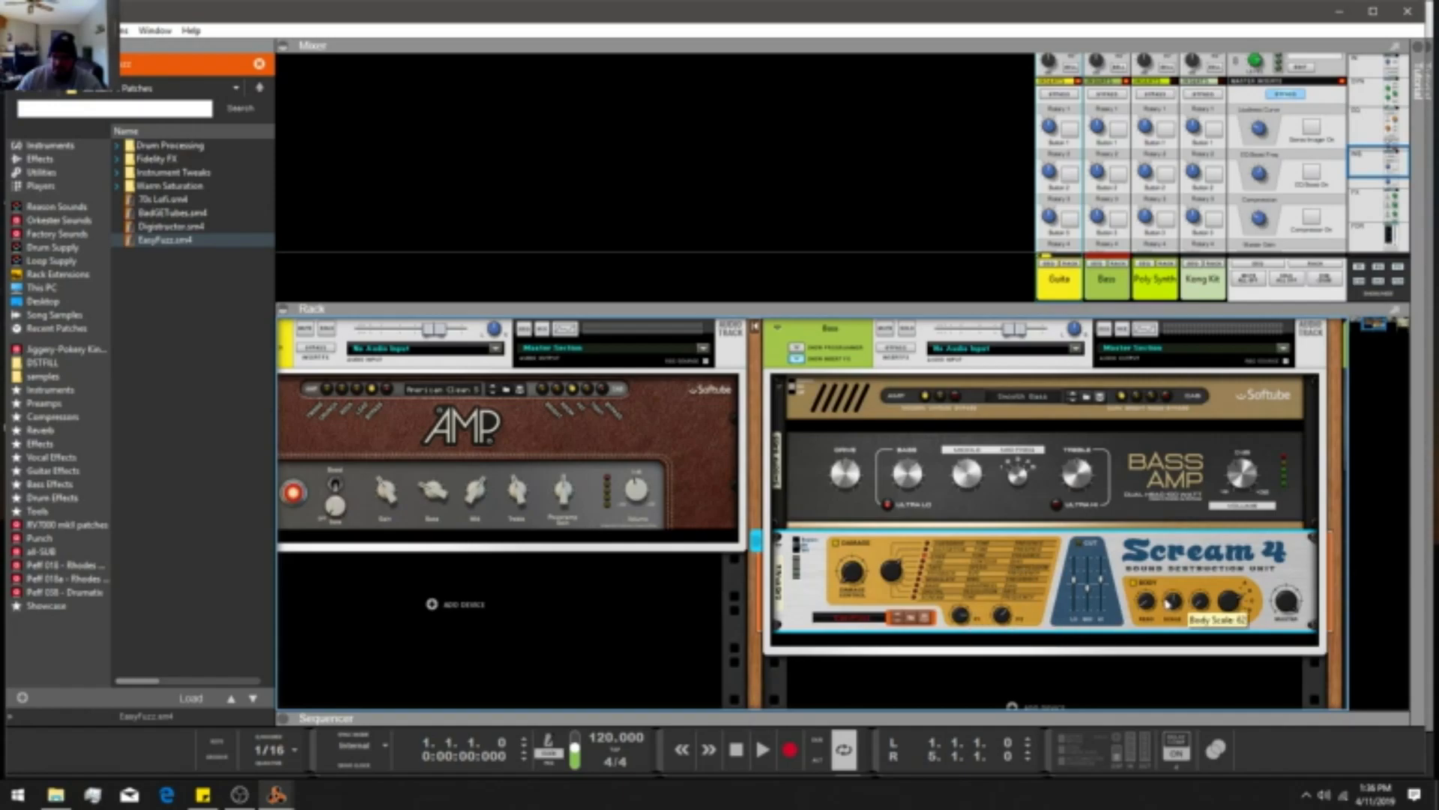
drag(1177, 594, 1183, 582)
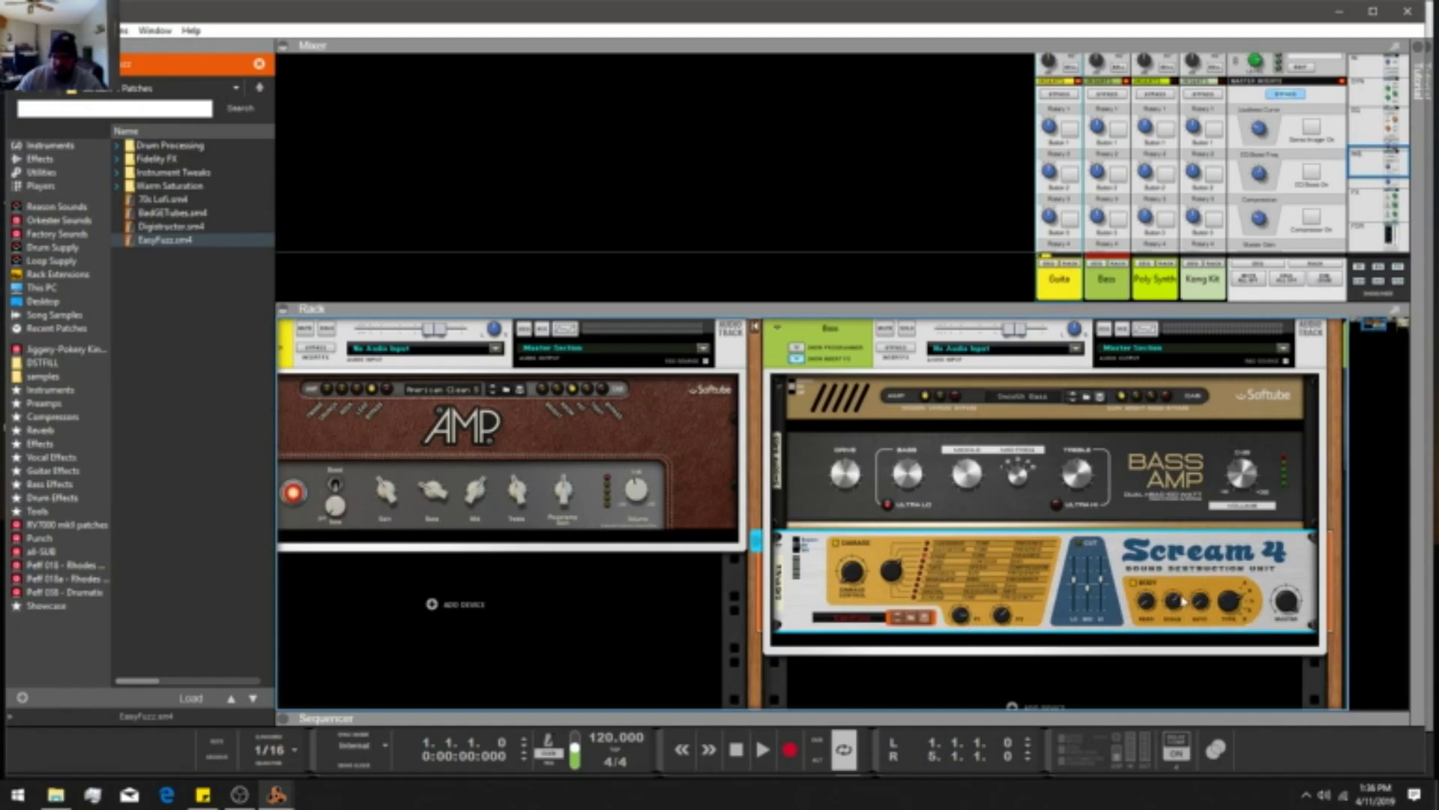
mouse_move(1183, 600)
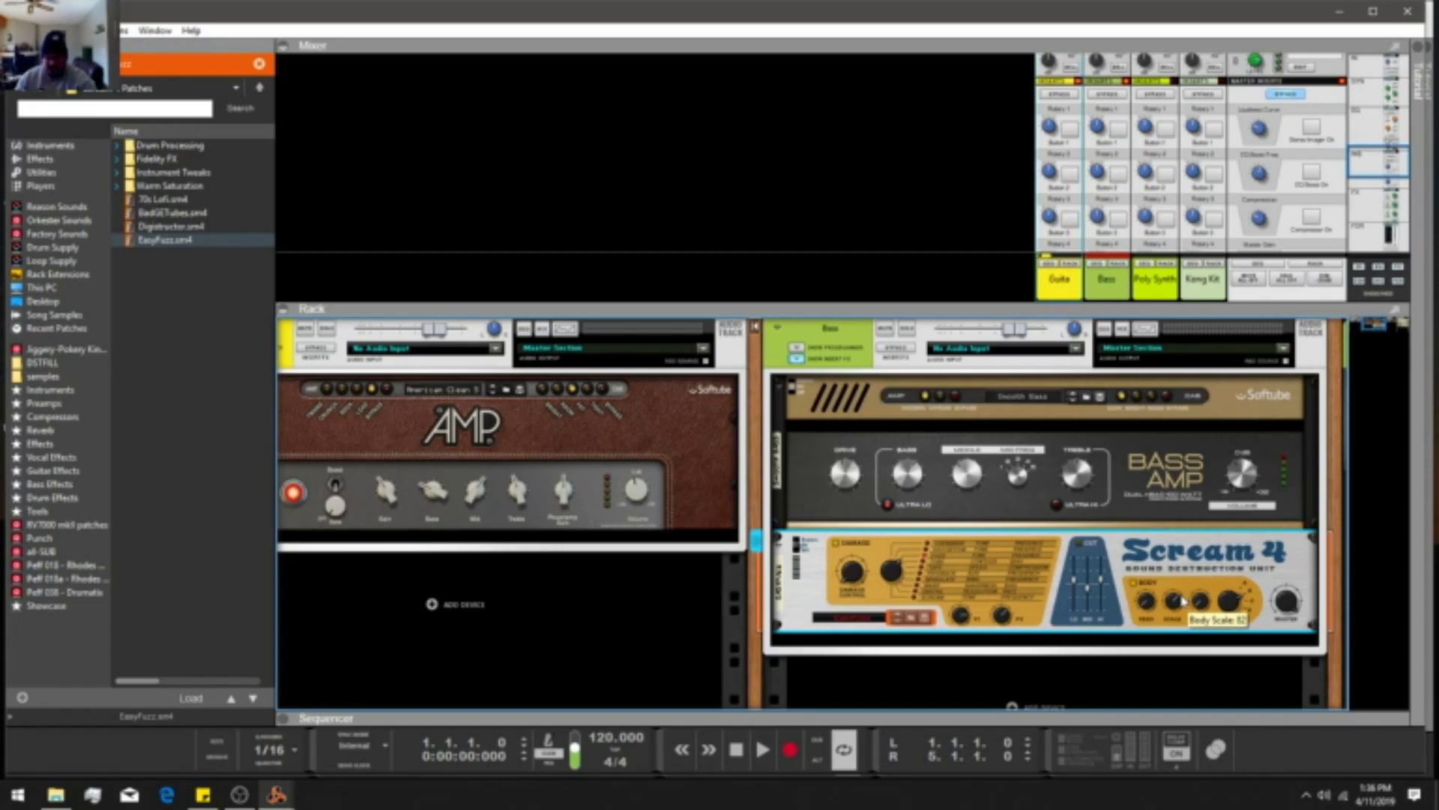
Add a Scream 4 Distortion after the guitar amp in the Guita channel's insert FX and select it.
right_click(677, 486)
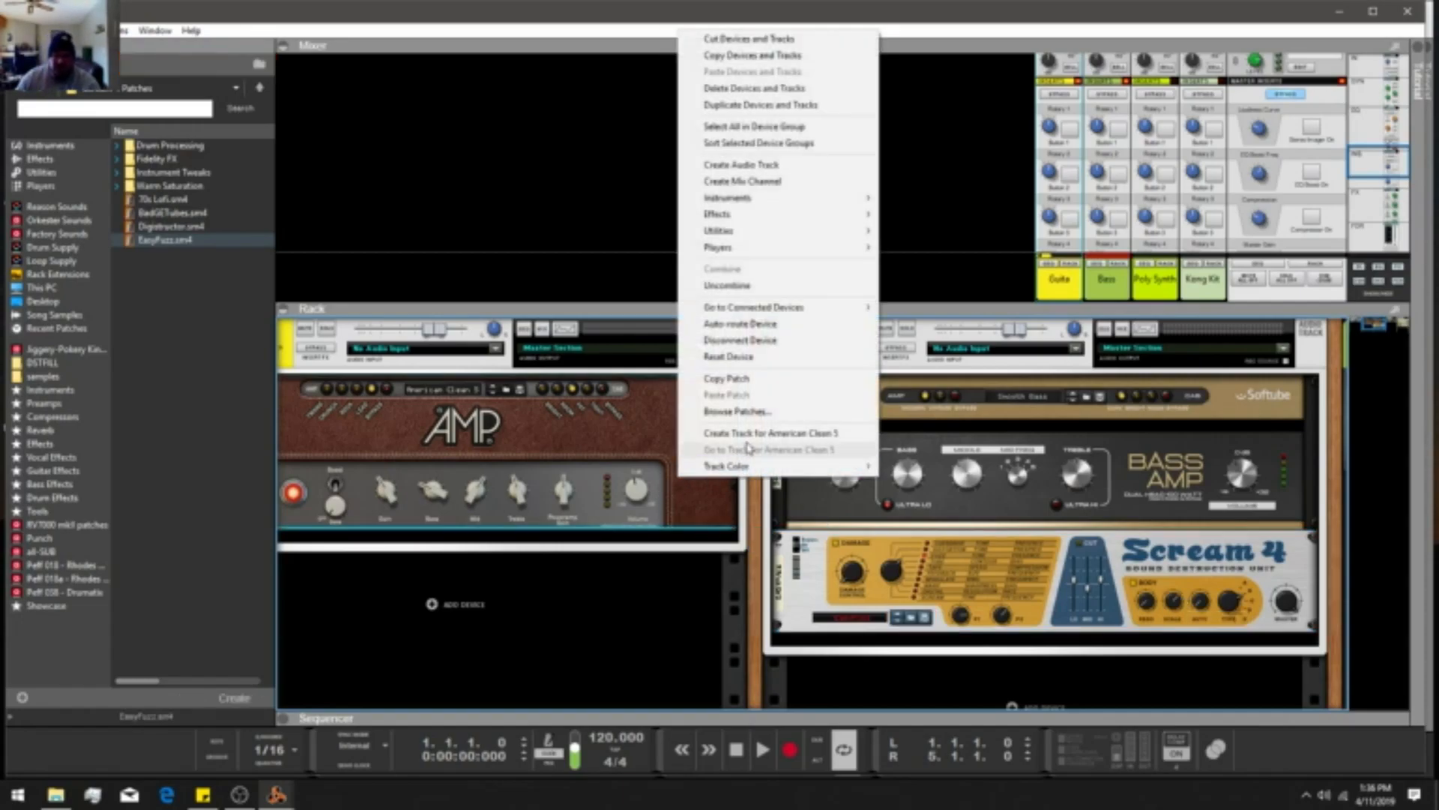
mouse_move(739, 215)
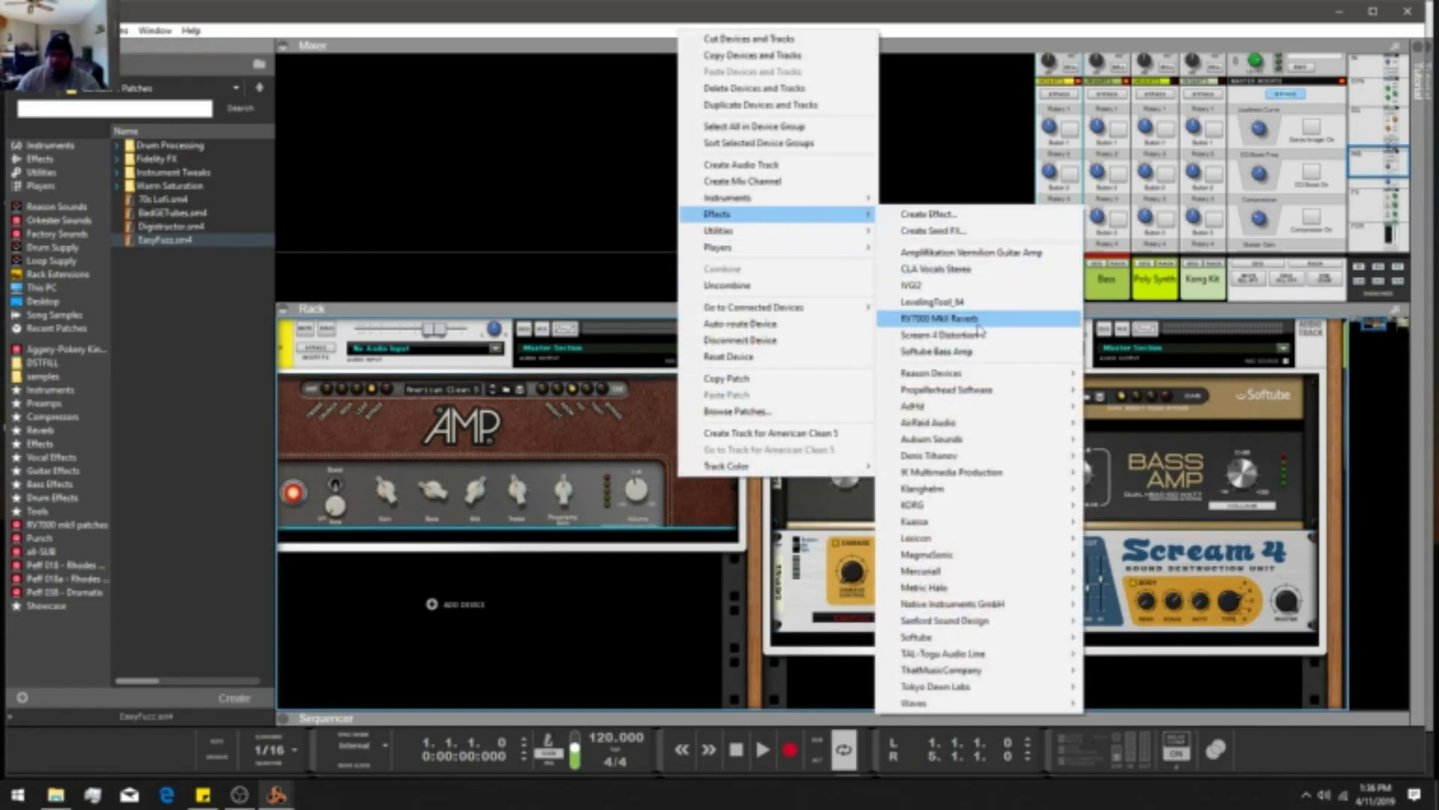
click(976, 338)
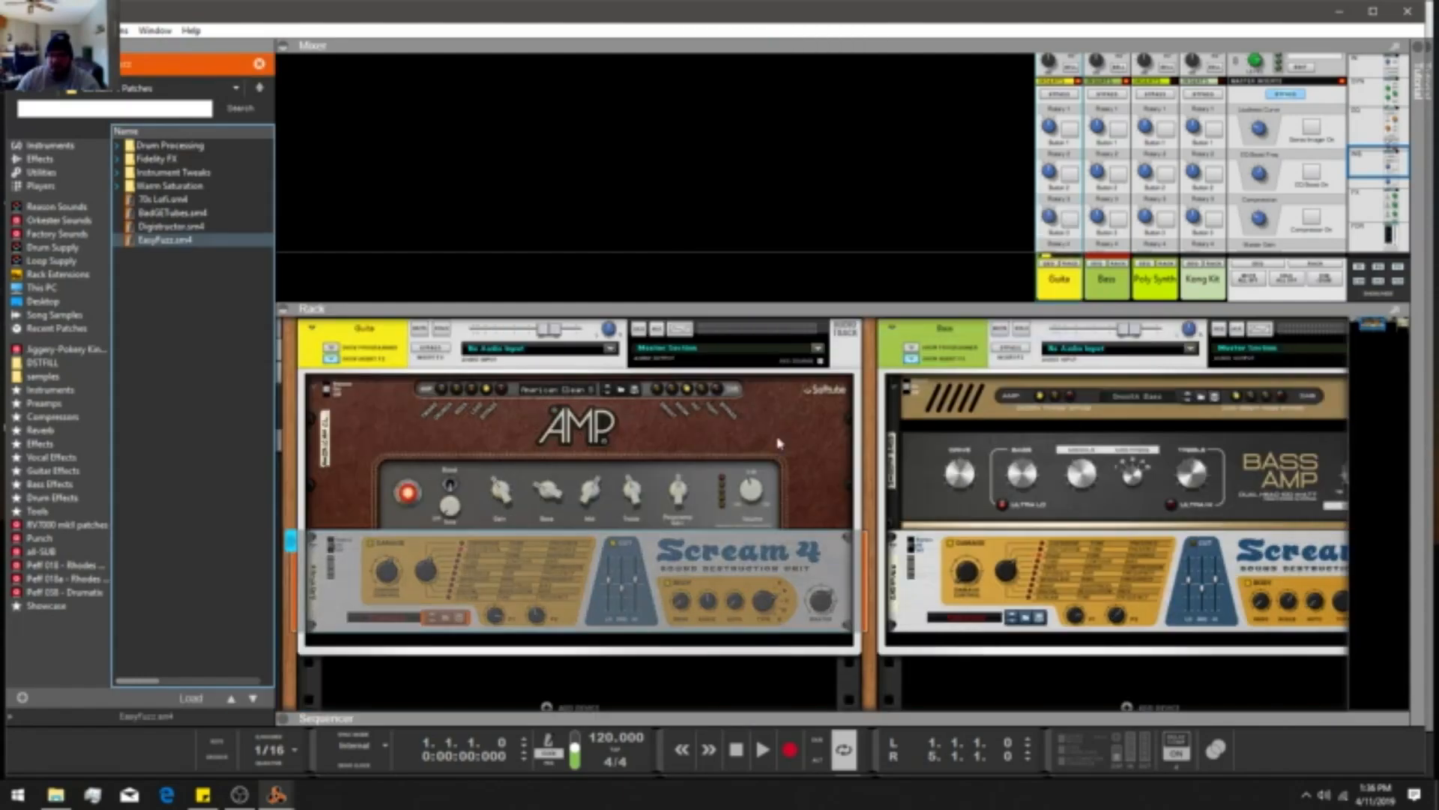
click(387, 579)
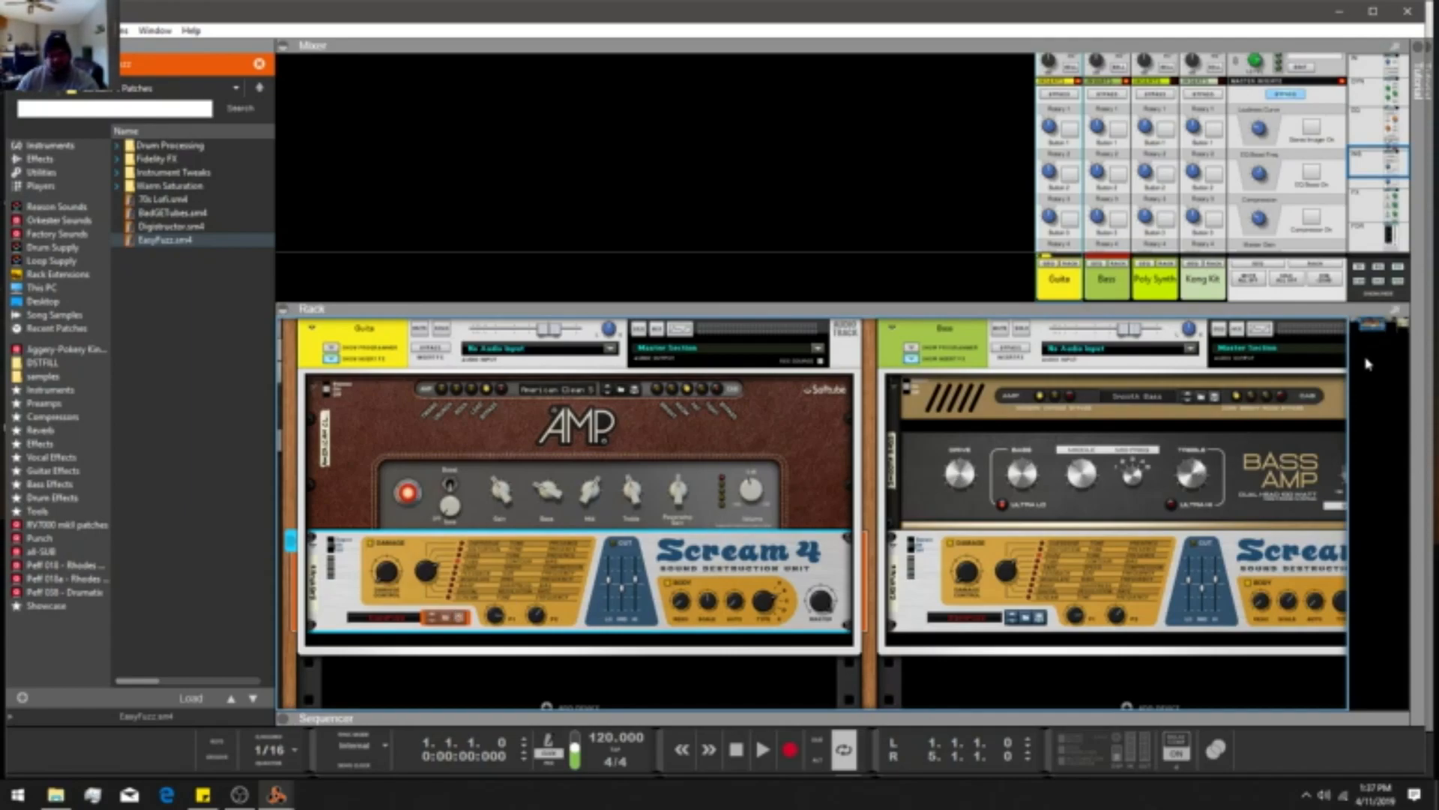
Add a Scream 4 Distortion to the Poly Synth channel's insert FX.
double_click(792, 308)
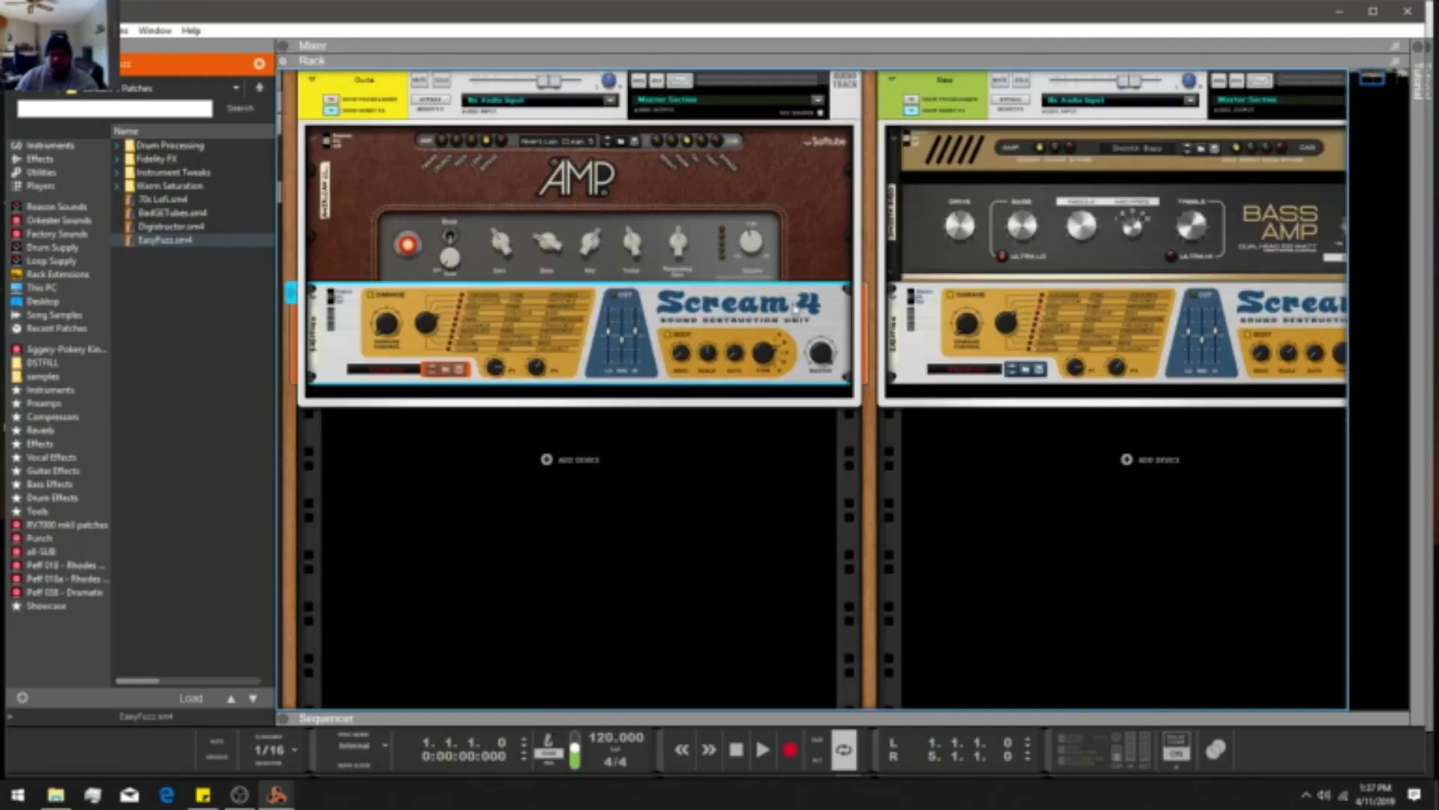
drag(1369, 80, 1384, 80)
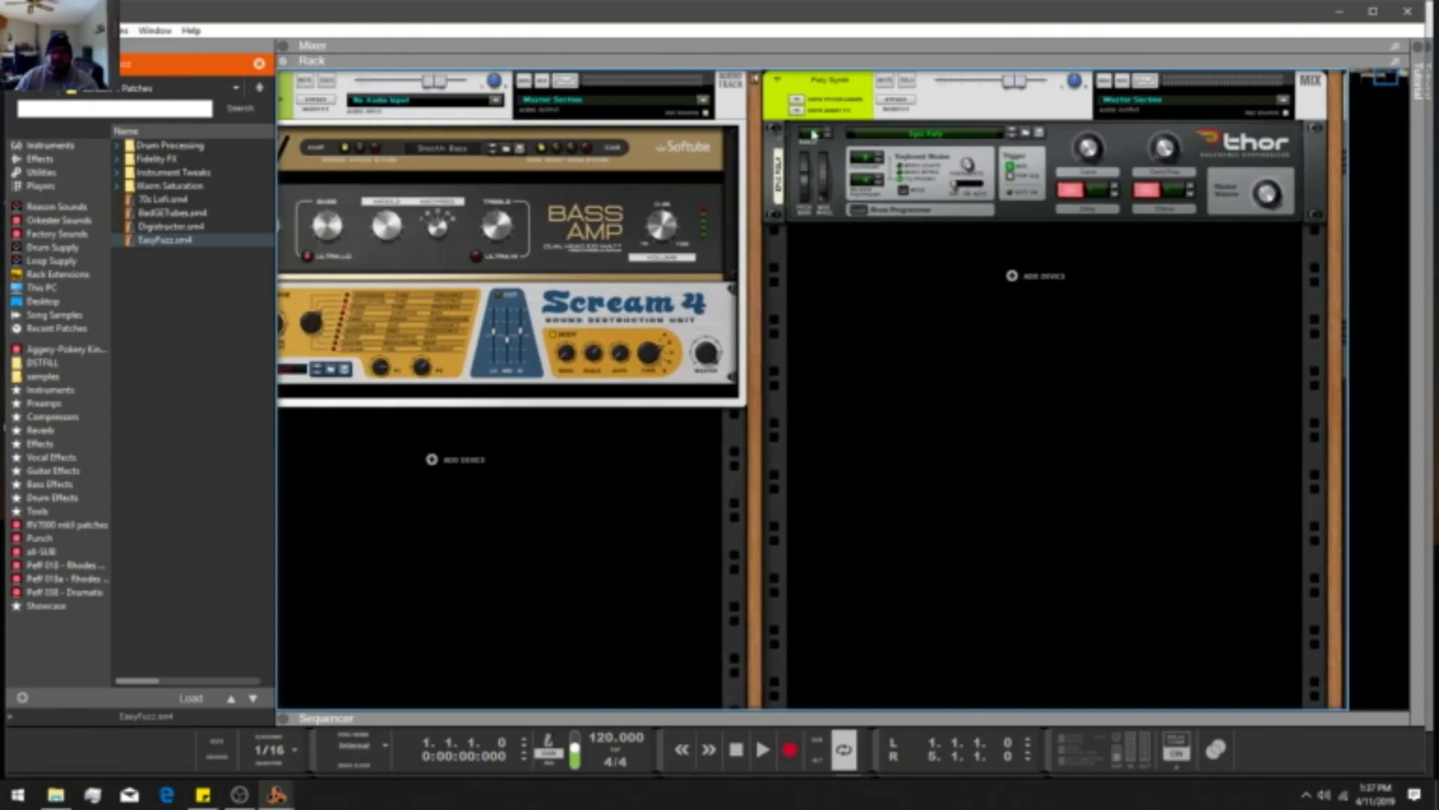
click(796, 110)
right_click(804, 133)
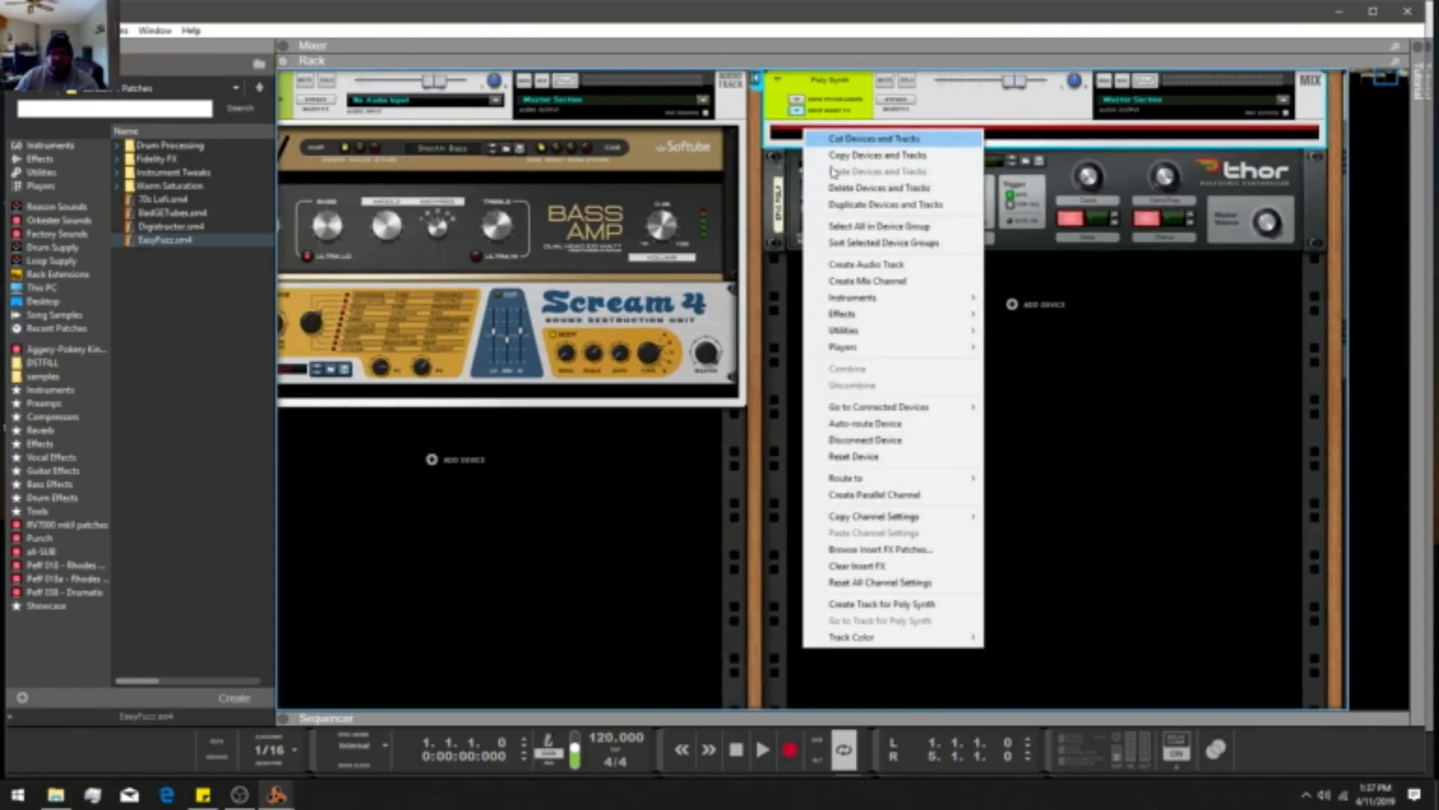
mouse_move(874, 314)
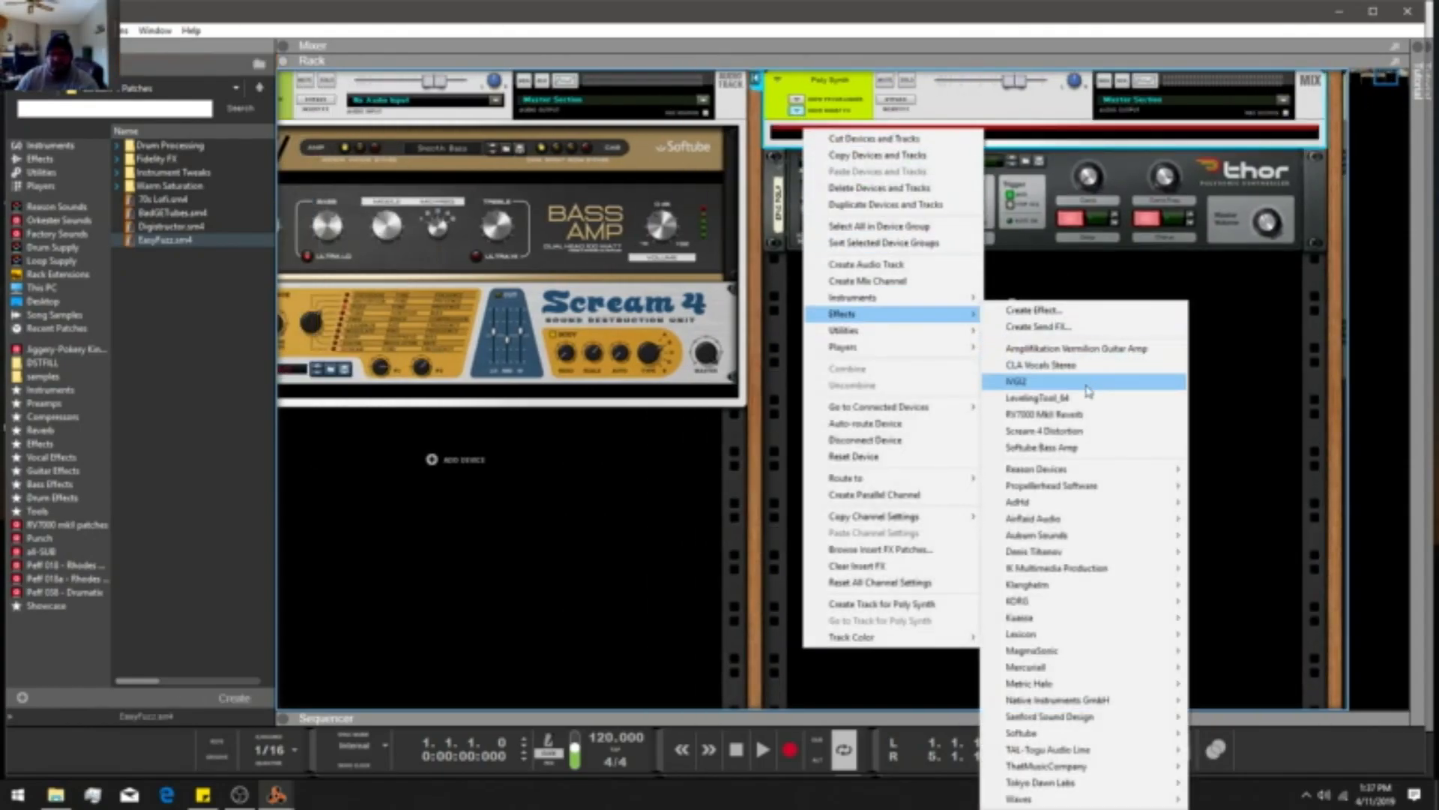
click(1074, 434)
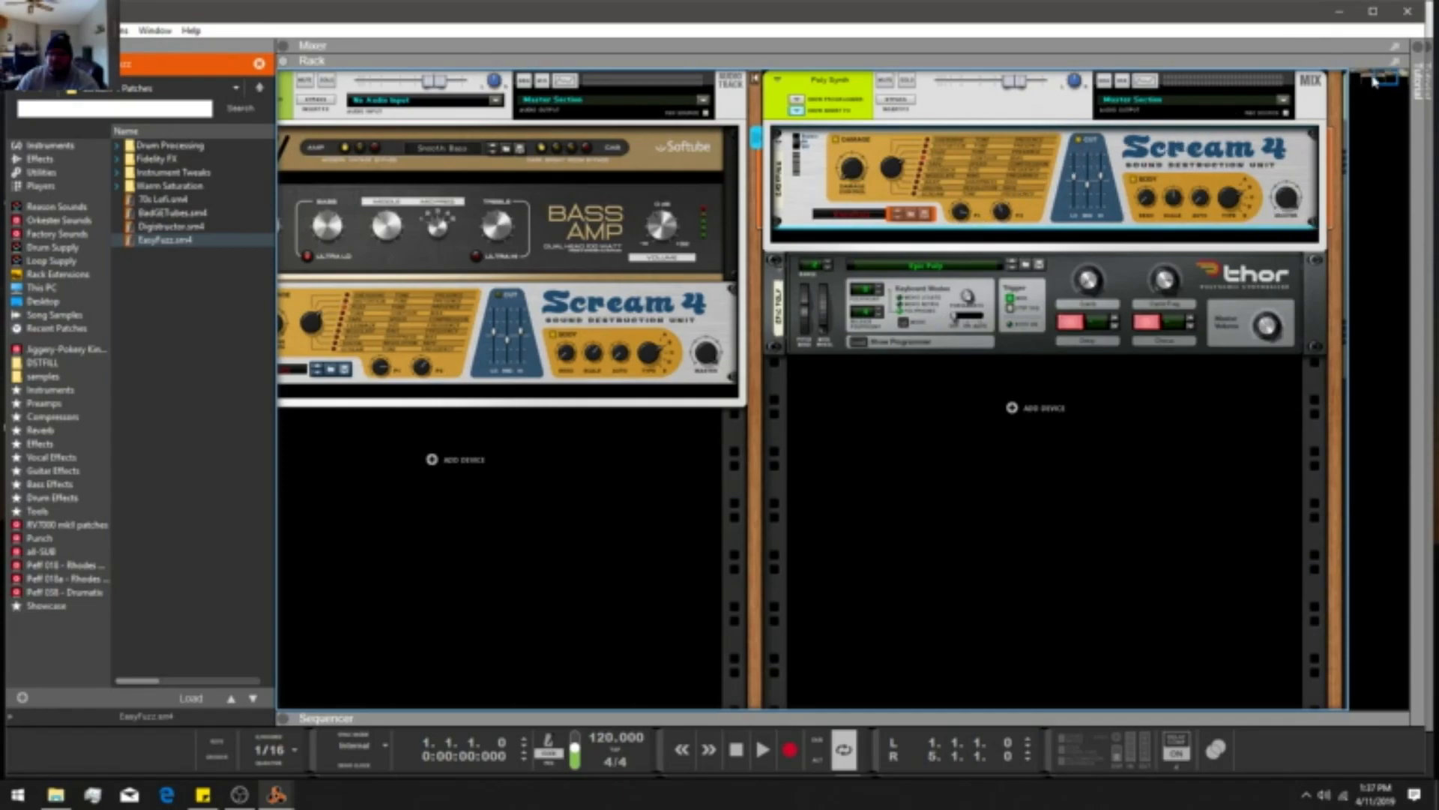
Examine the back of the Kong drum machine to see its audio output routing.
mouse_move(1380, 72)
mouse_down()
mouse_move(1393, 72)
mouse_move(1369, 80)
mouse_move(1402, 71)
mouse_up()
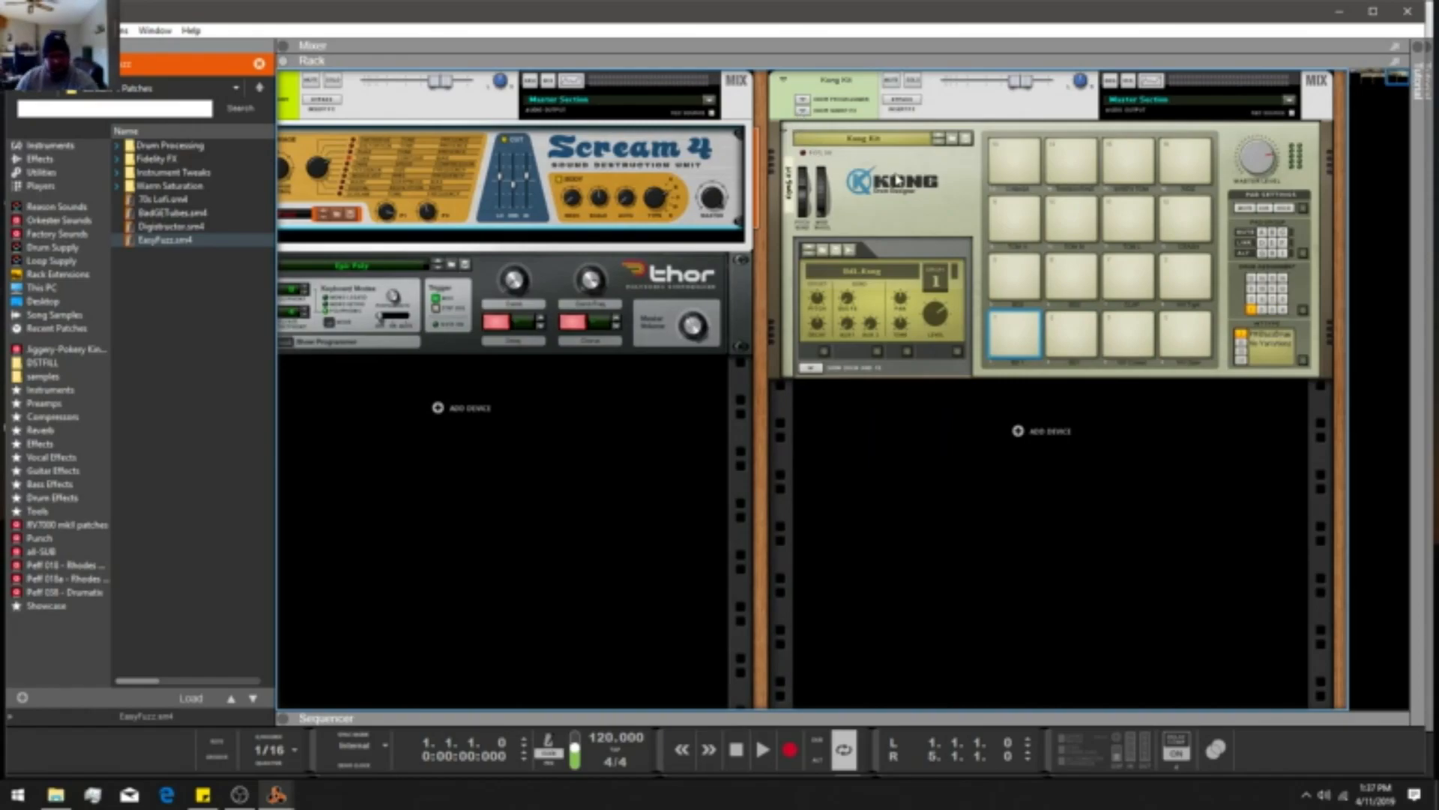
key(Tab)
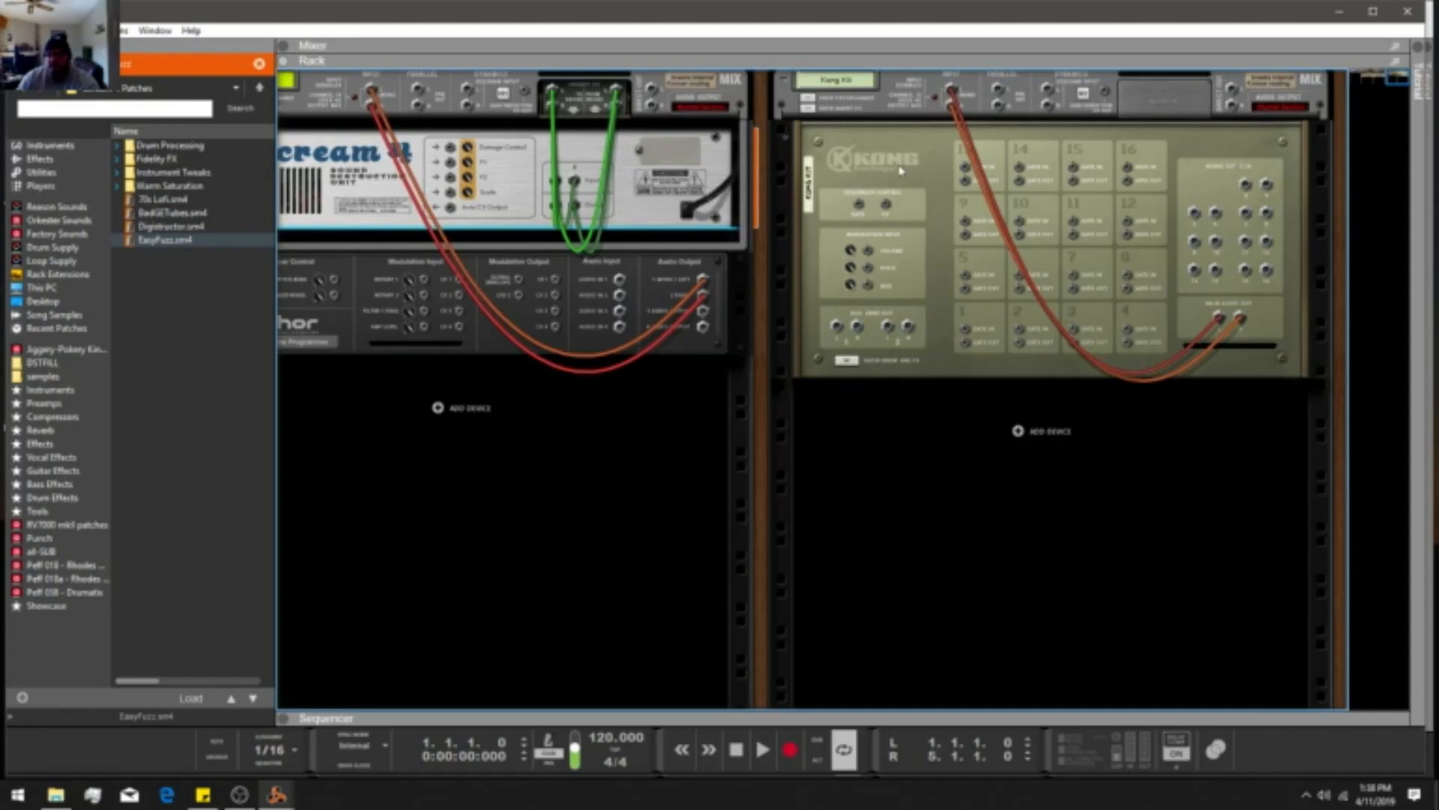
right_click(964, 472)
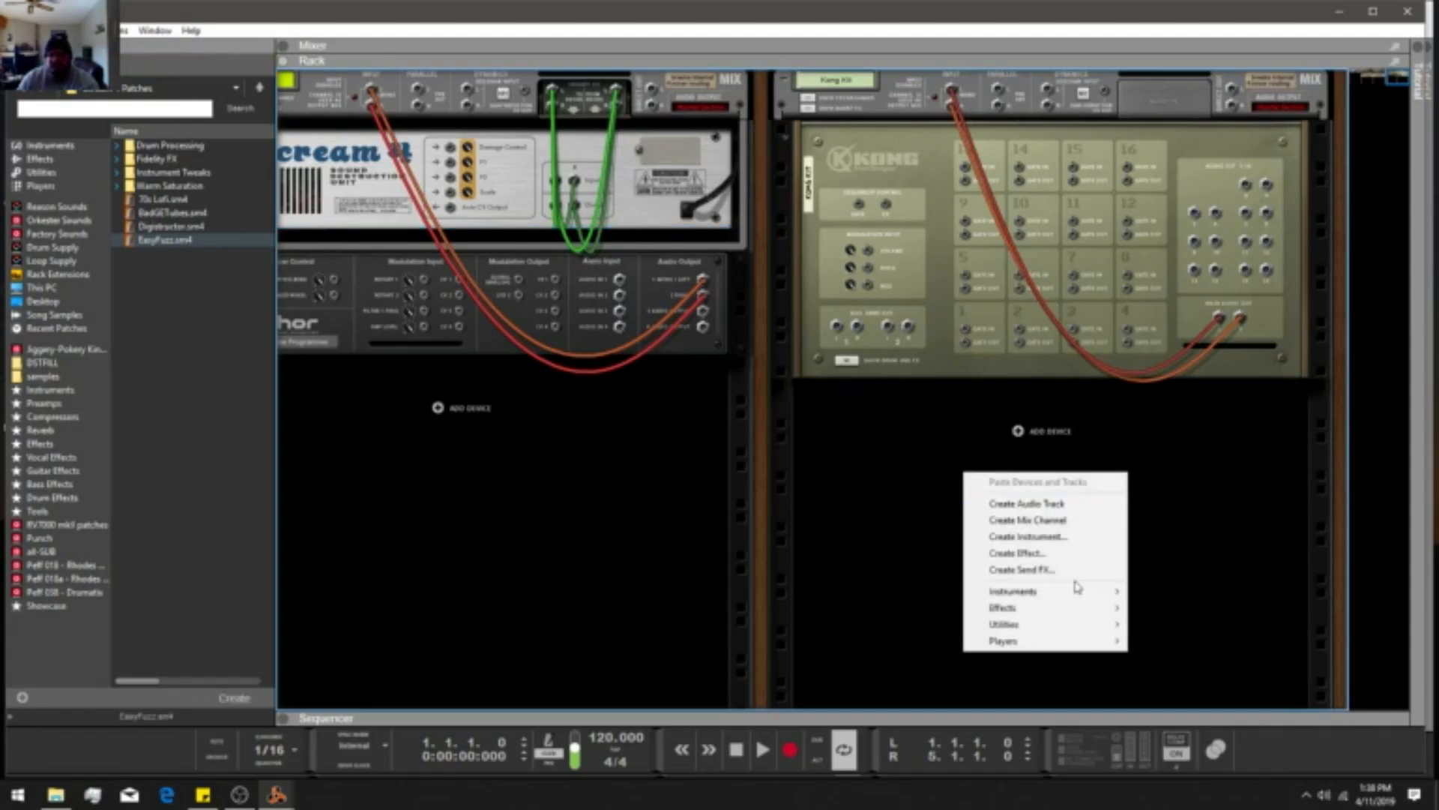
click(888, 498)
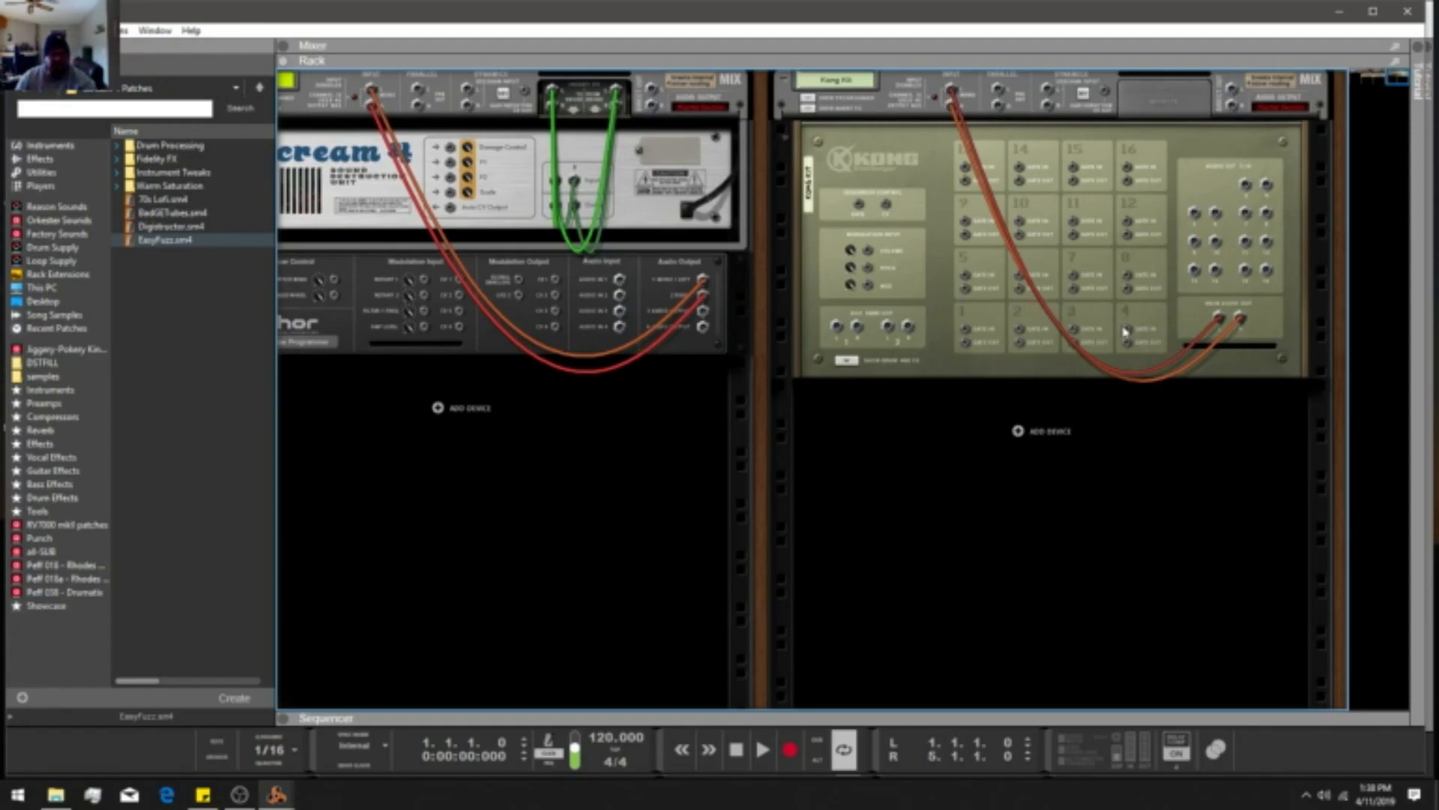
key(Tab)
key(Tab)
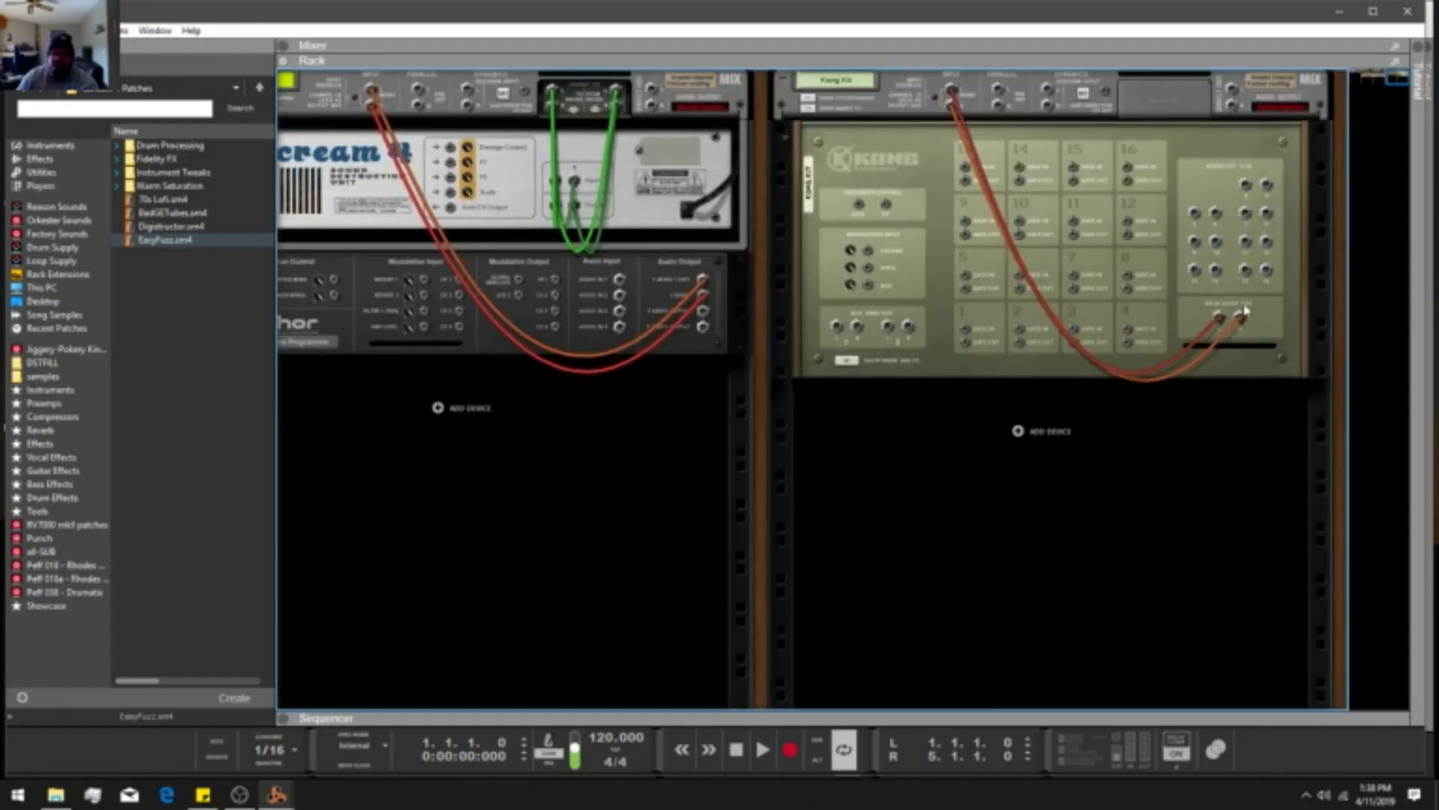
key(Tab)
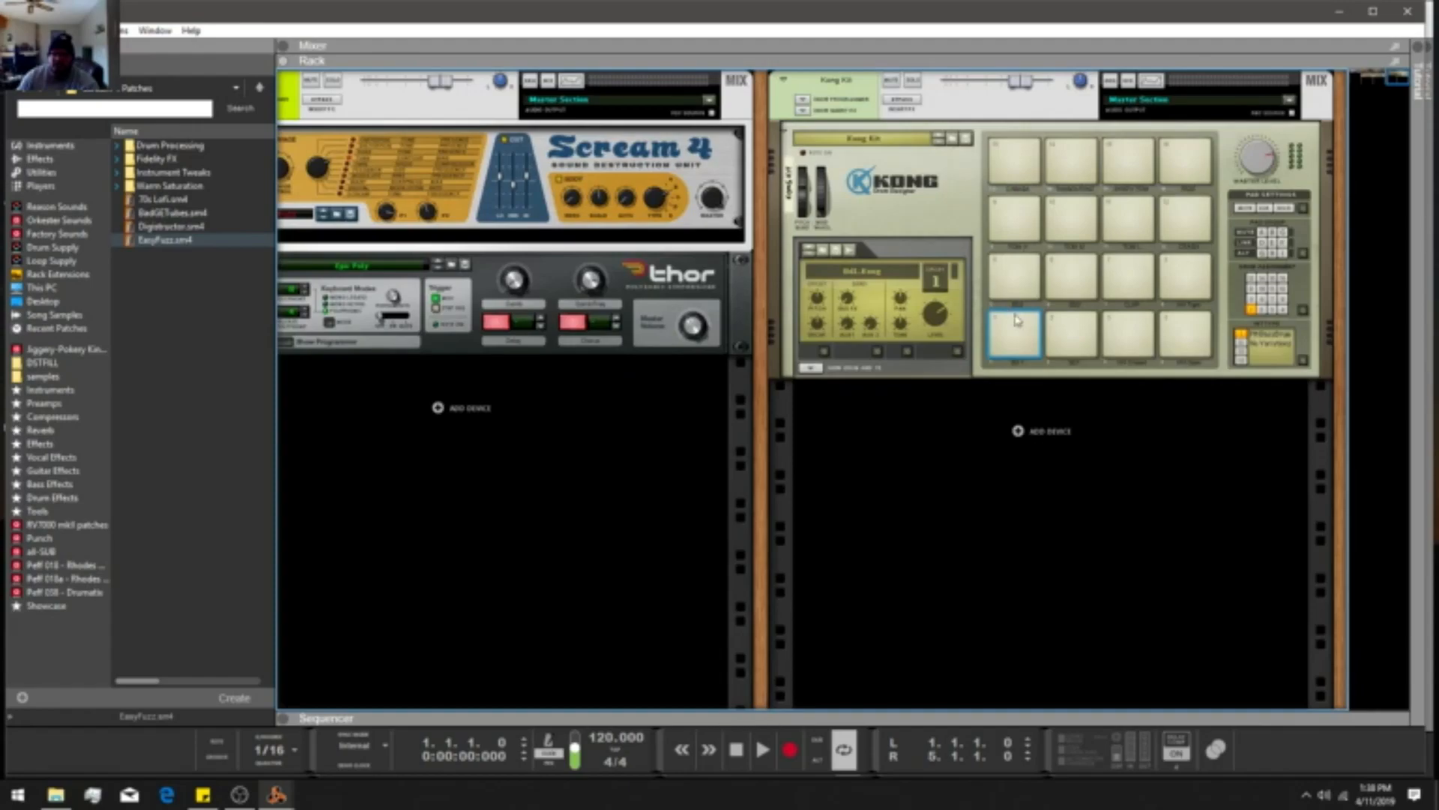
Step through Kong drum pads 1 to 4 to check the sound assigned to each.
click(1032, 330)
click(1065, 332)
click(1124, 330)
click(1181, 333)
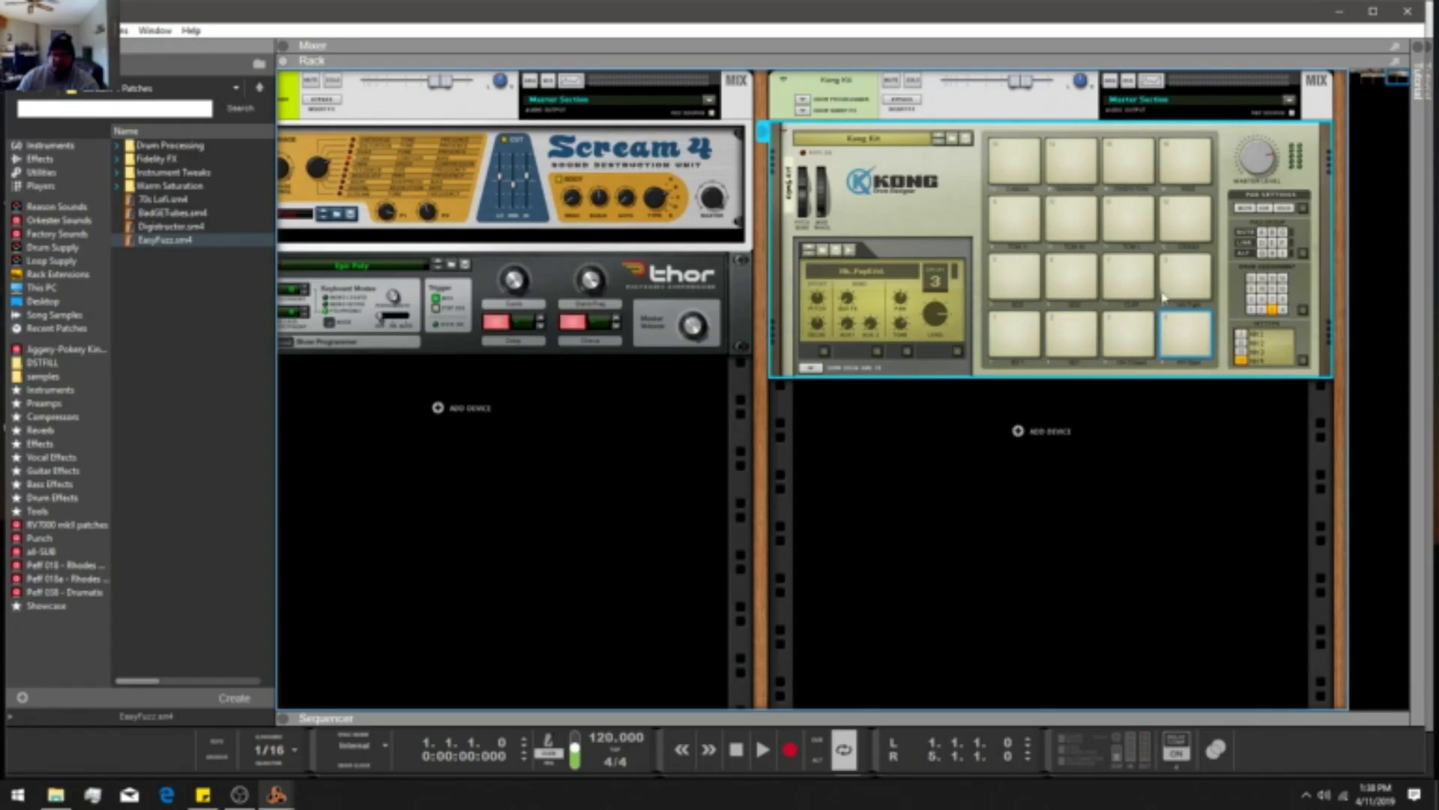
Reduce the Kong Kit channel's stereo width slightly in the mixer.
key(F5)
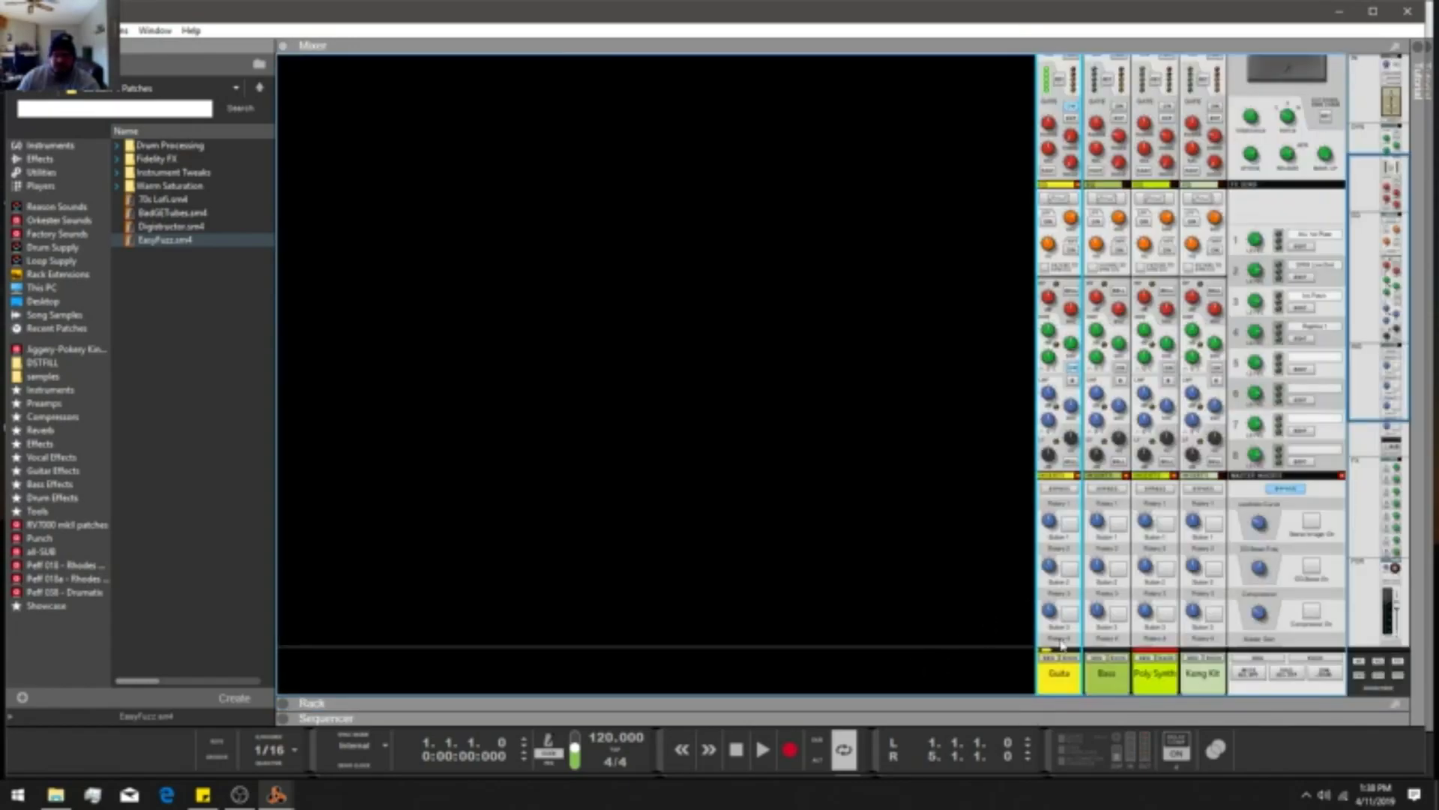
scroll(1218, 600, down, 6)
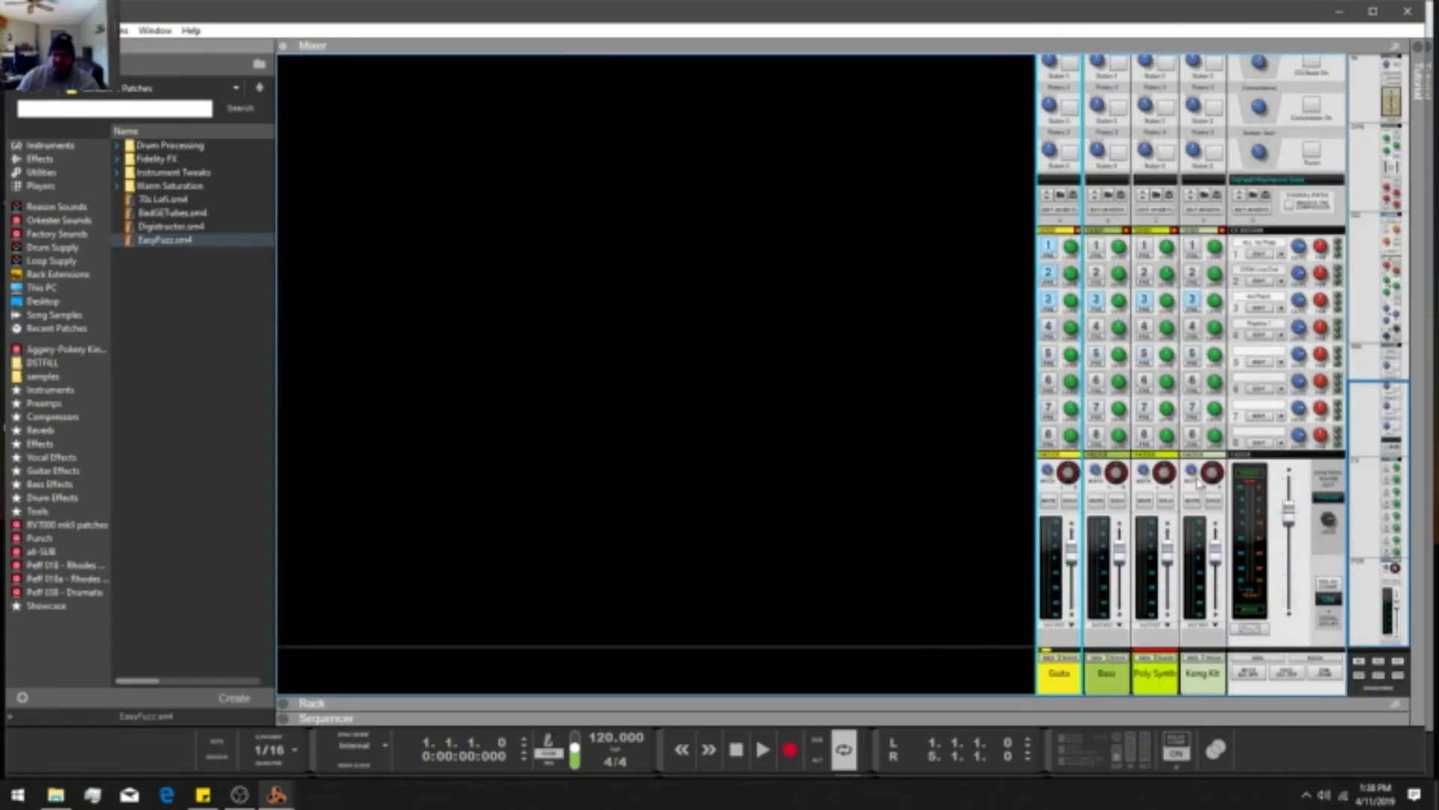
mouse_move(1199, 481)
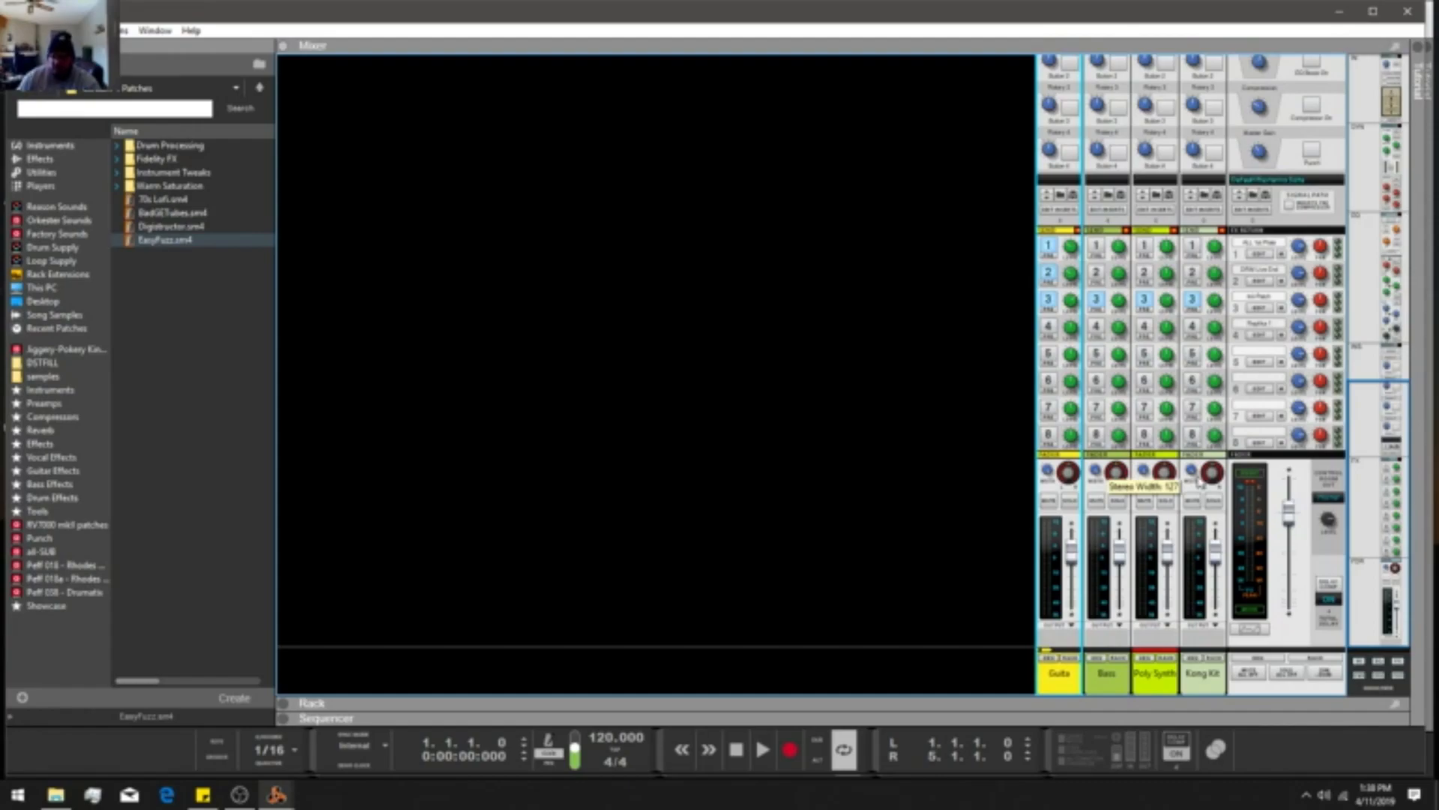
drag(1193, 471, 1195, 486)
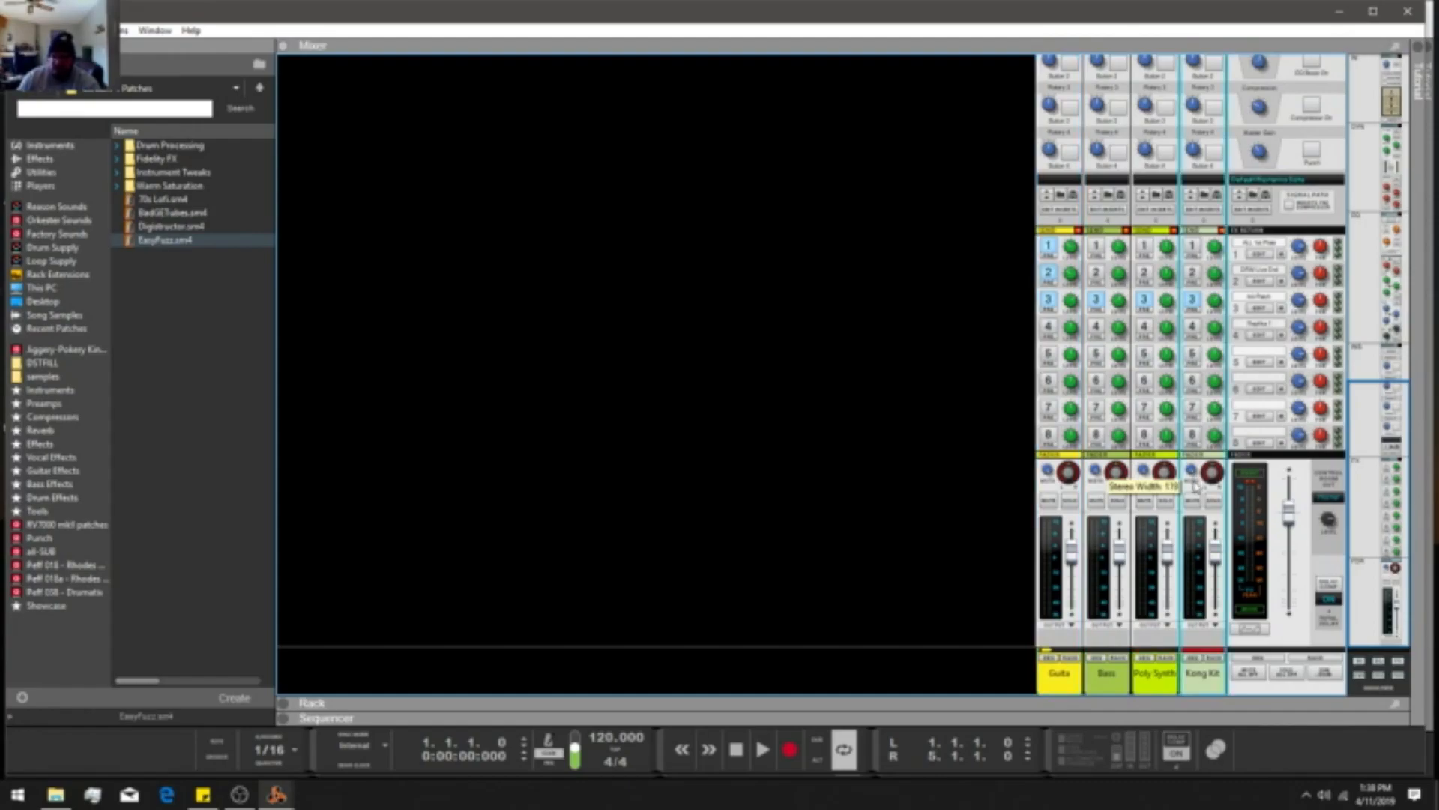
Create a new mix channel directly below the Kong drum machine in the rack.
double_click(1216, 659)
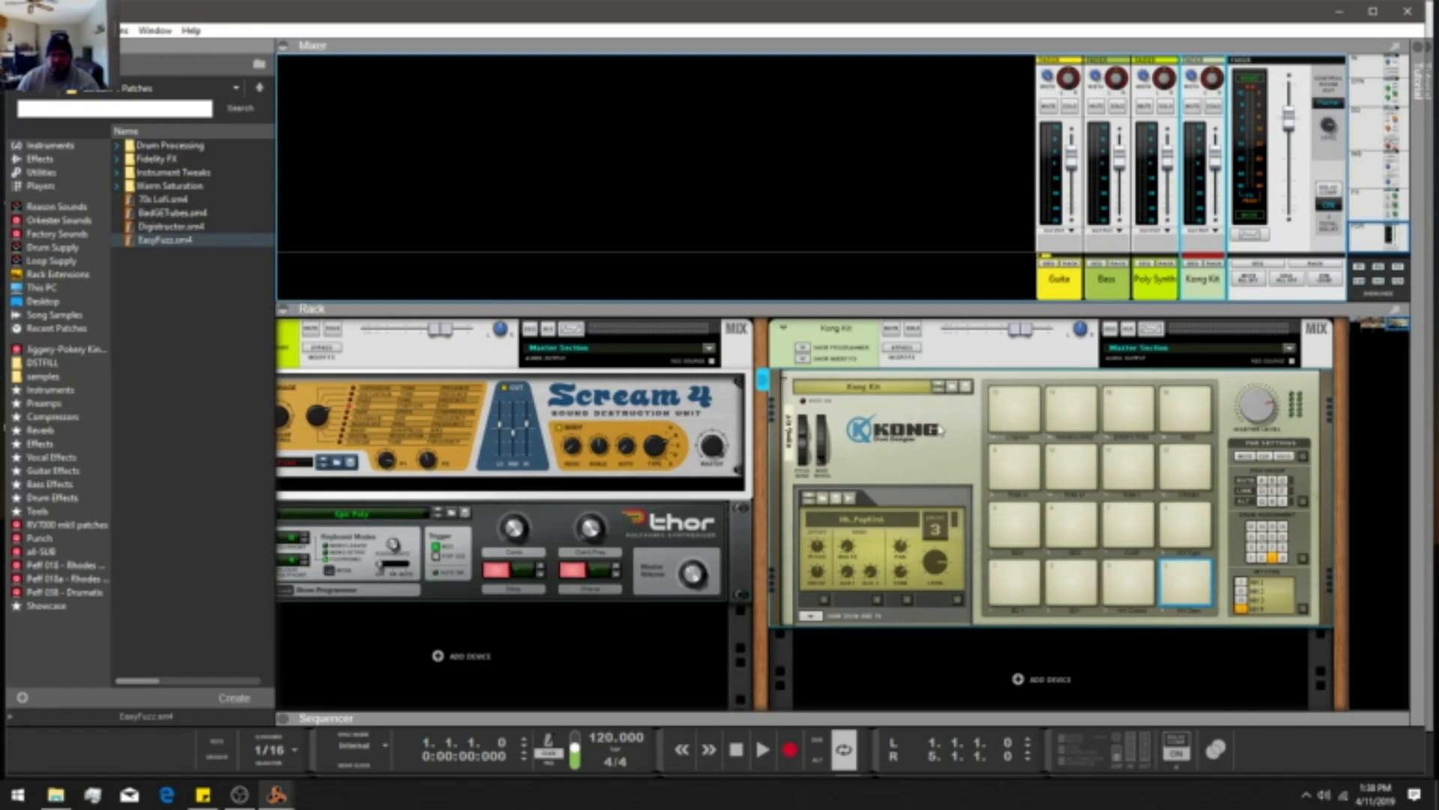
key(Tab)
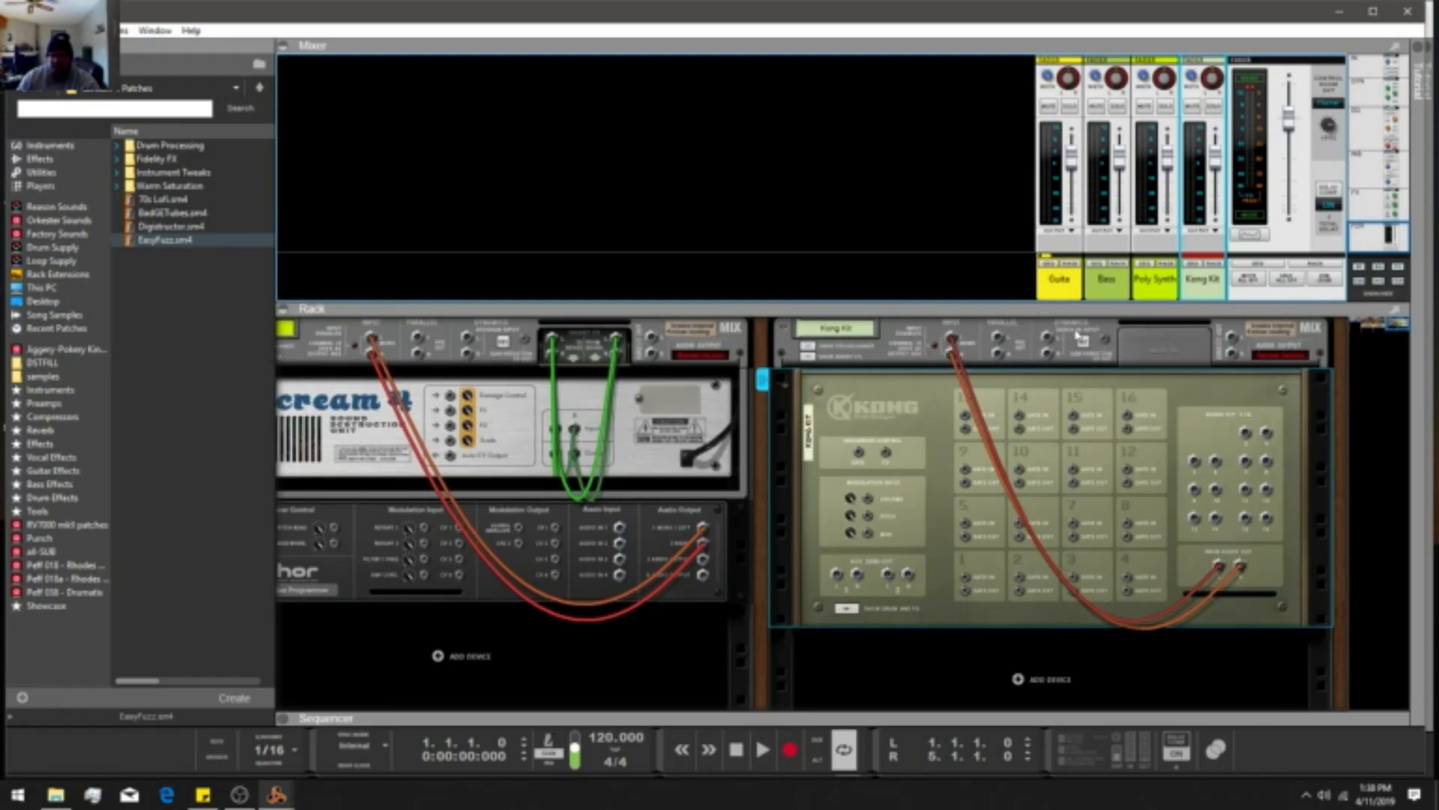
scroll(1079, 337, down, 1)
right_click(1008, 626)
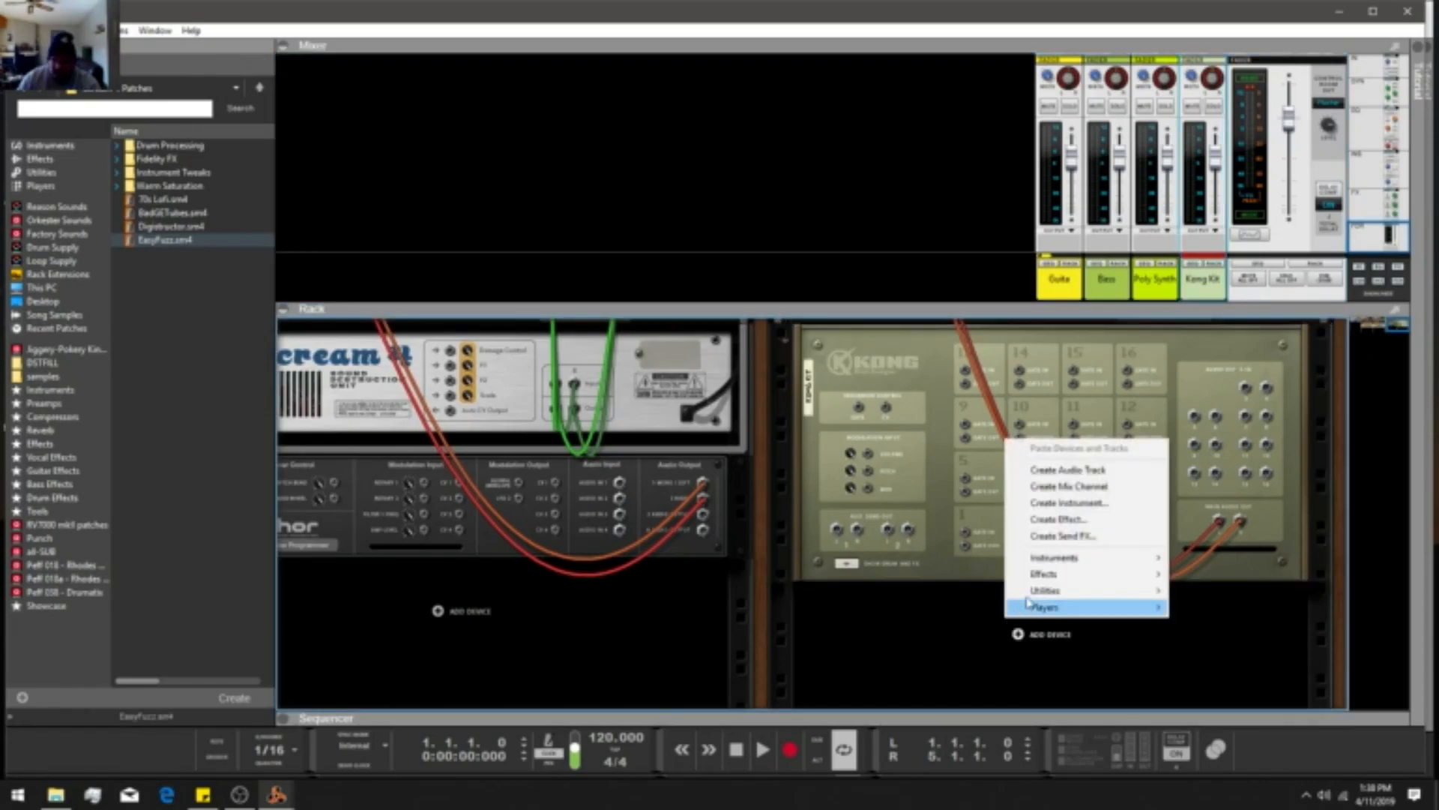
click(1078, 489)
scroll(1190, 183, up, 5)
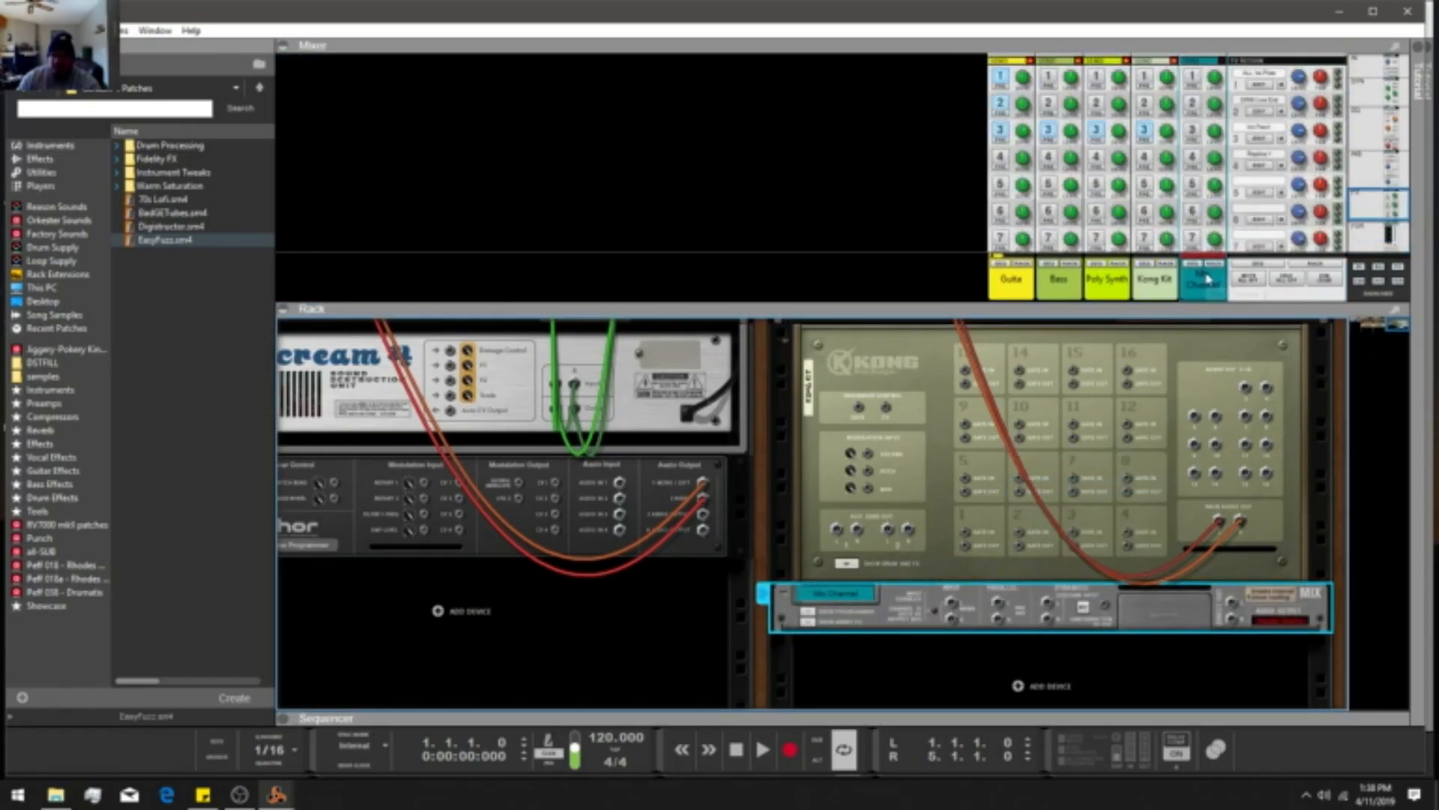
scroll(1196, 203, down, 5)
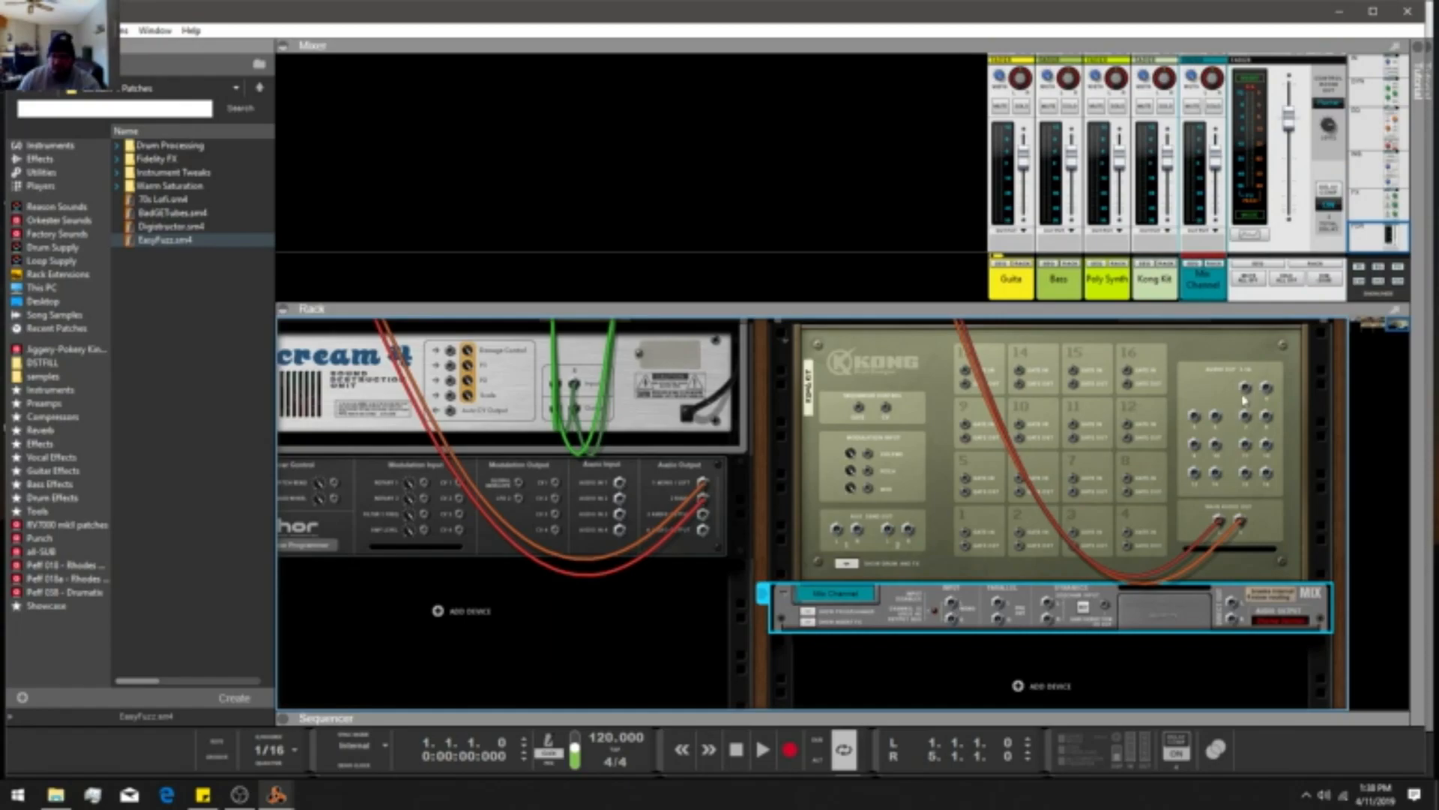
Try routing Kong's separate audio outputs 3 and 4 into the new mix channel's inputs.
drag(1246, 389, 952, 602)
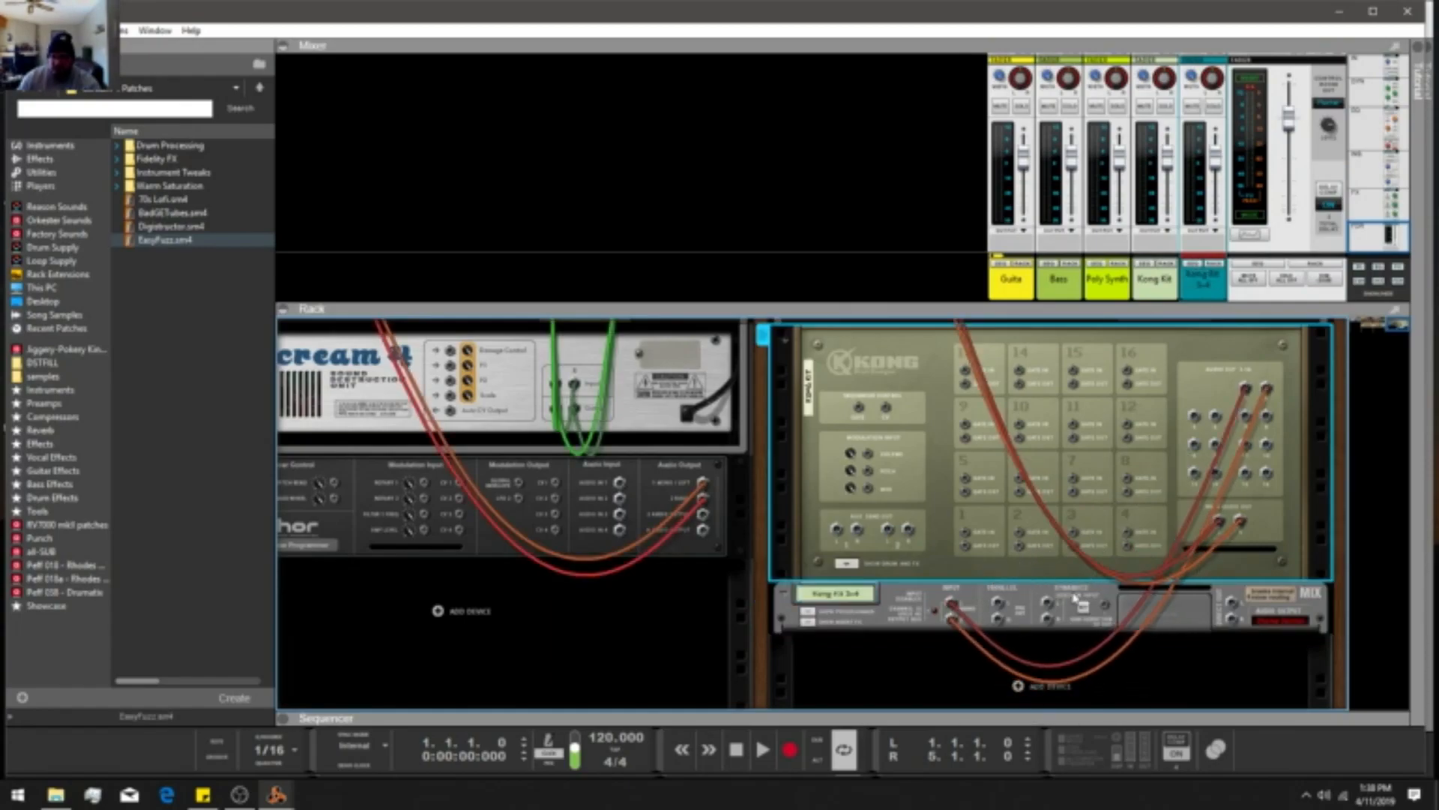
scroll(852, 534, down, 1)
click(908, 601)
right_click(903, 595)
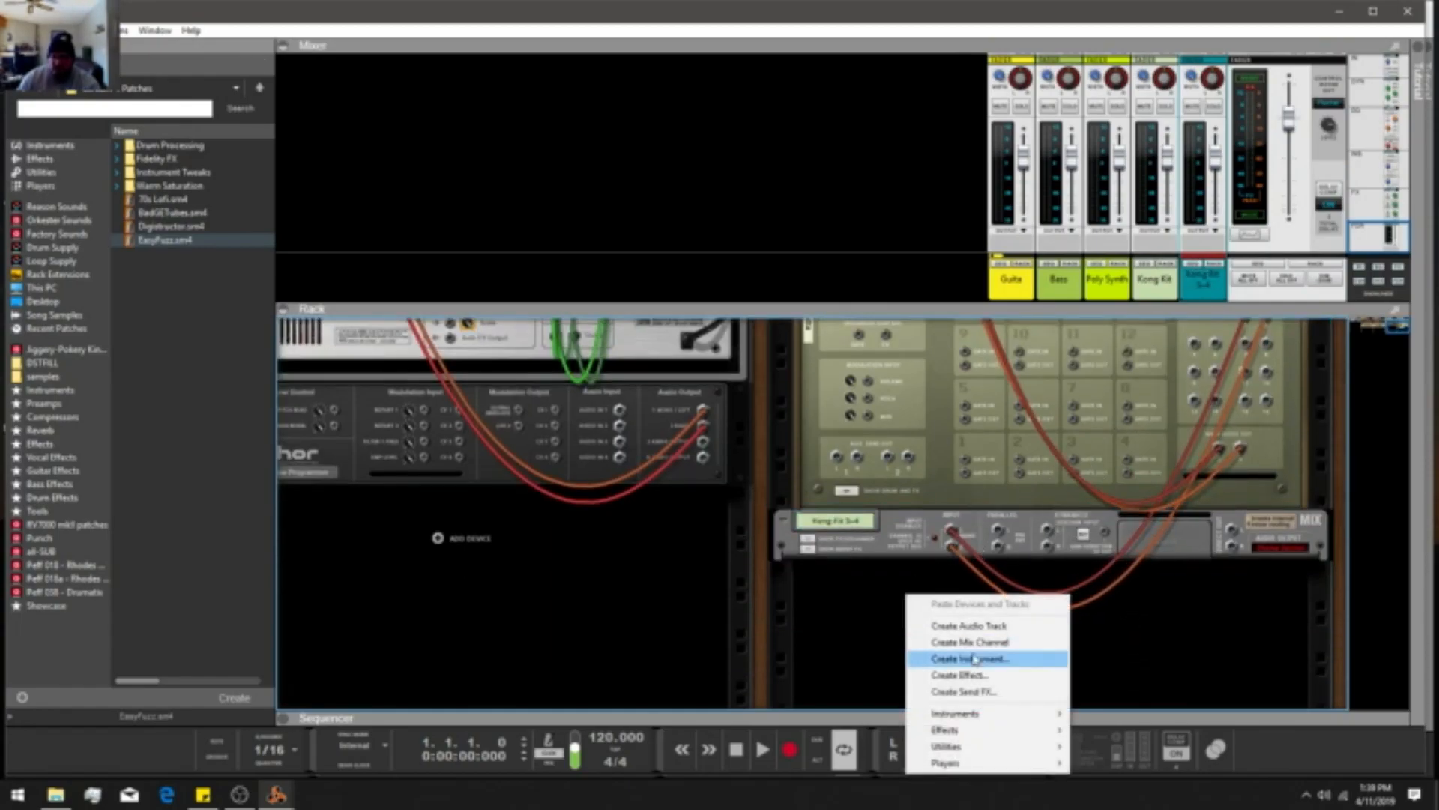
key(Escape)
key(ctrl+z)
Copy the empty mix channel below Kong and paste two duplicates beneath it.
click(916, 612)
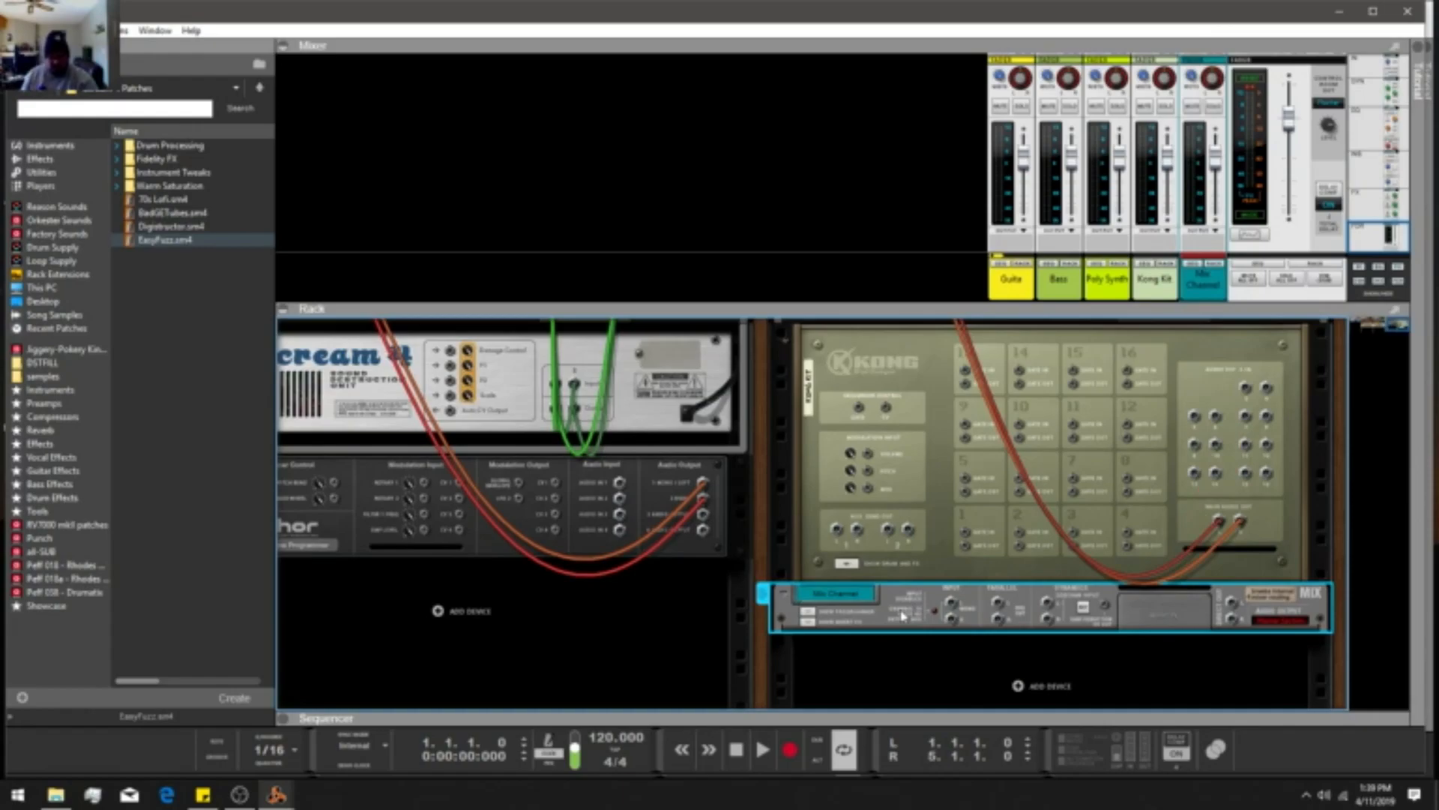
right_click(915, 594)
click(963, 97)
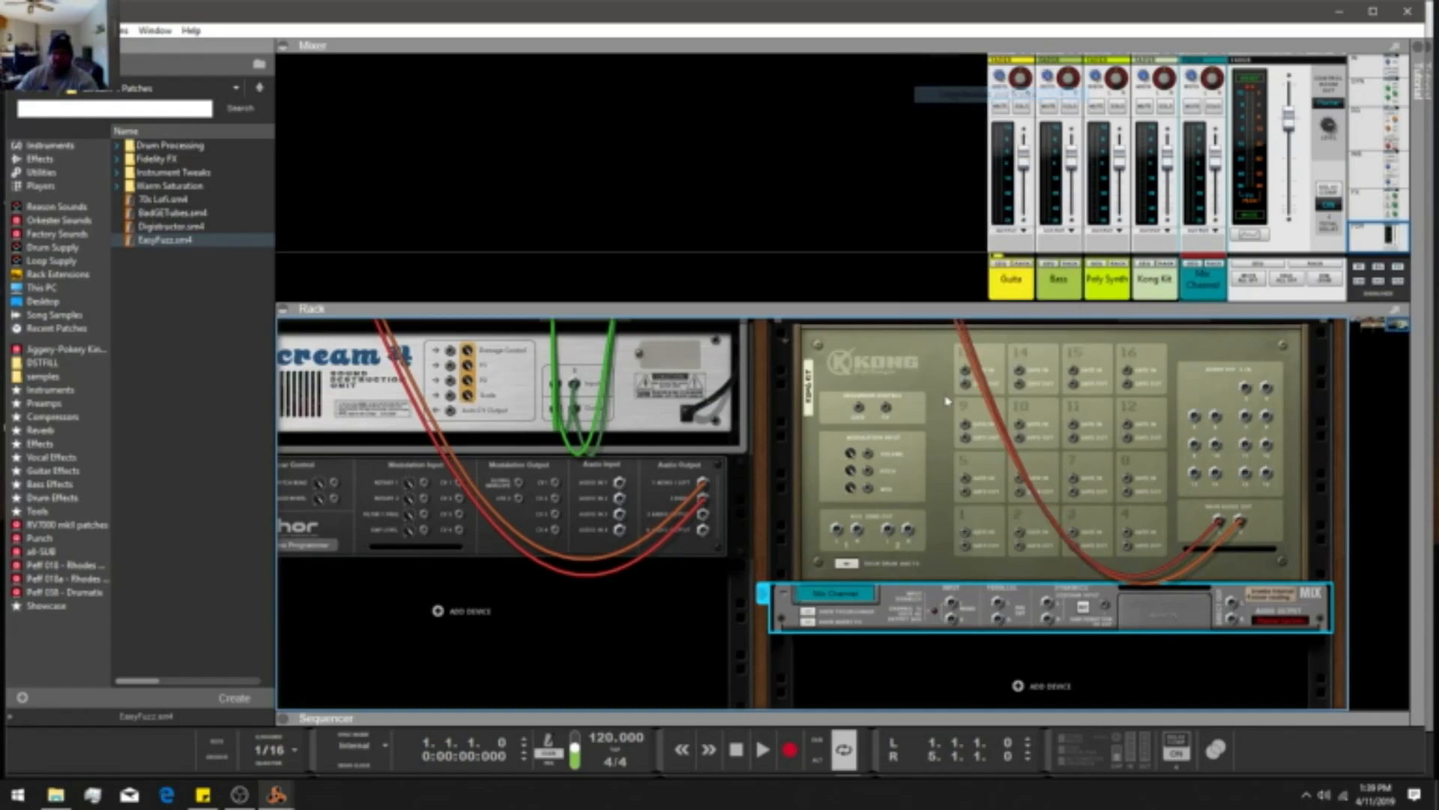
right_click(913, 581)
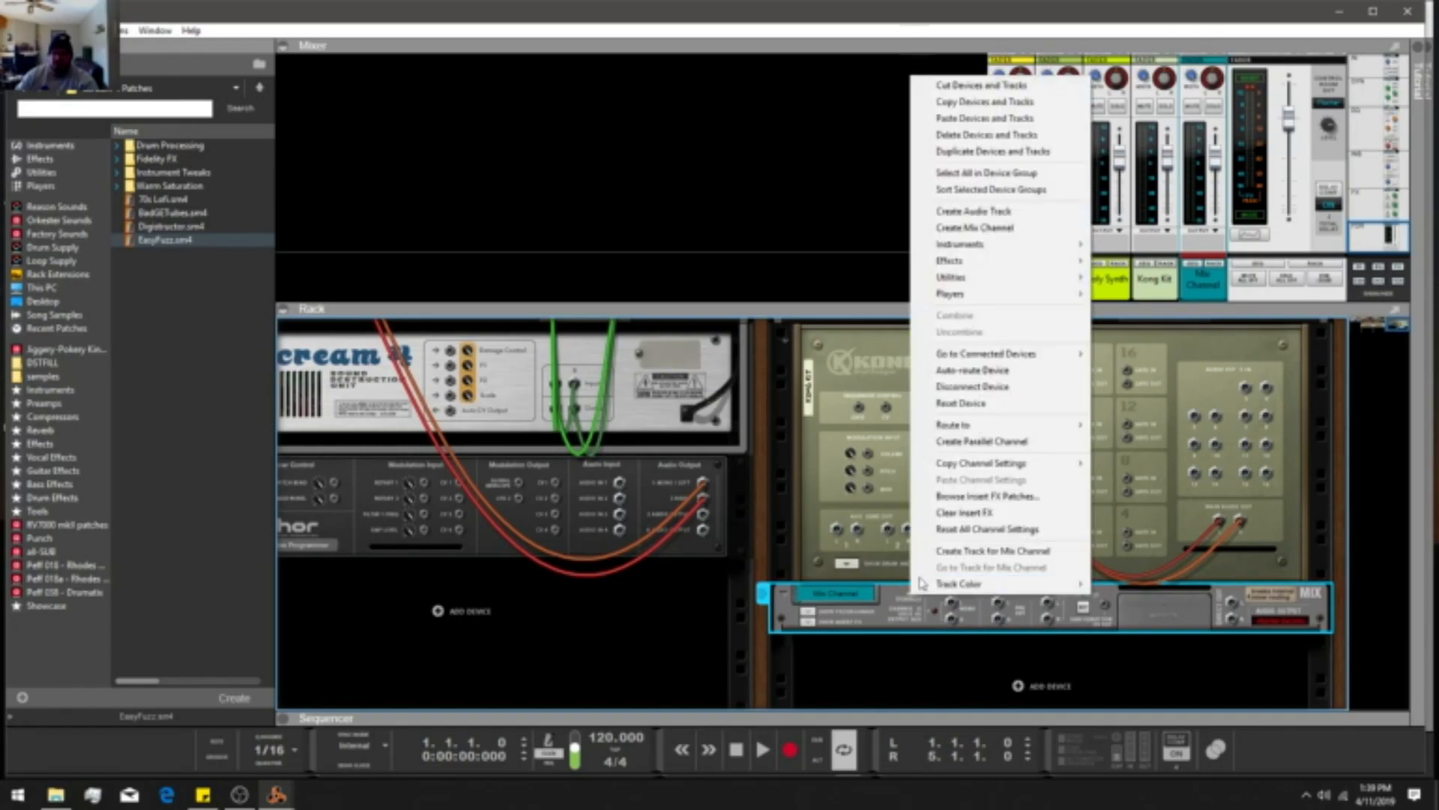
click(967, 110)
scroll(911, 592, down, 3)
right_click(902, 581)
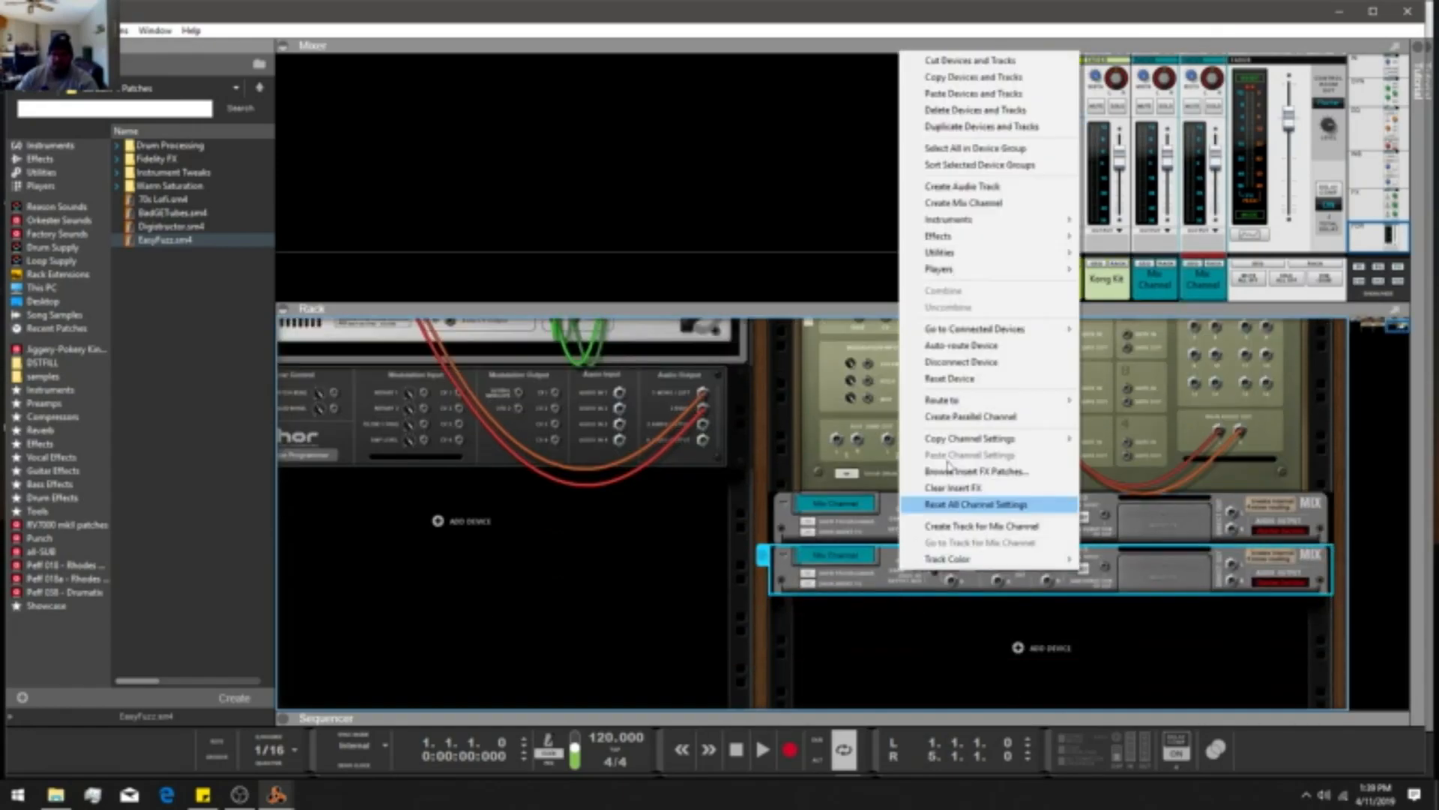
click(941, 93)
scroll(904, 597, down, 2)
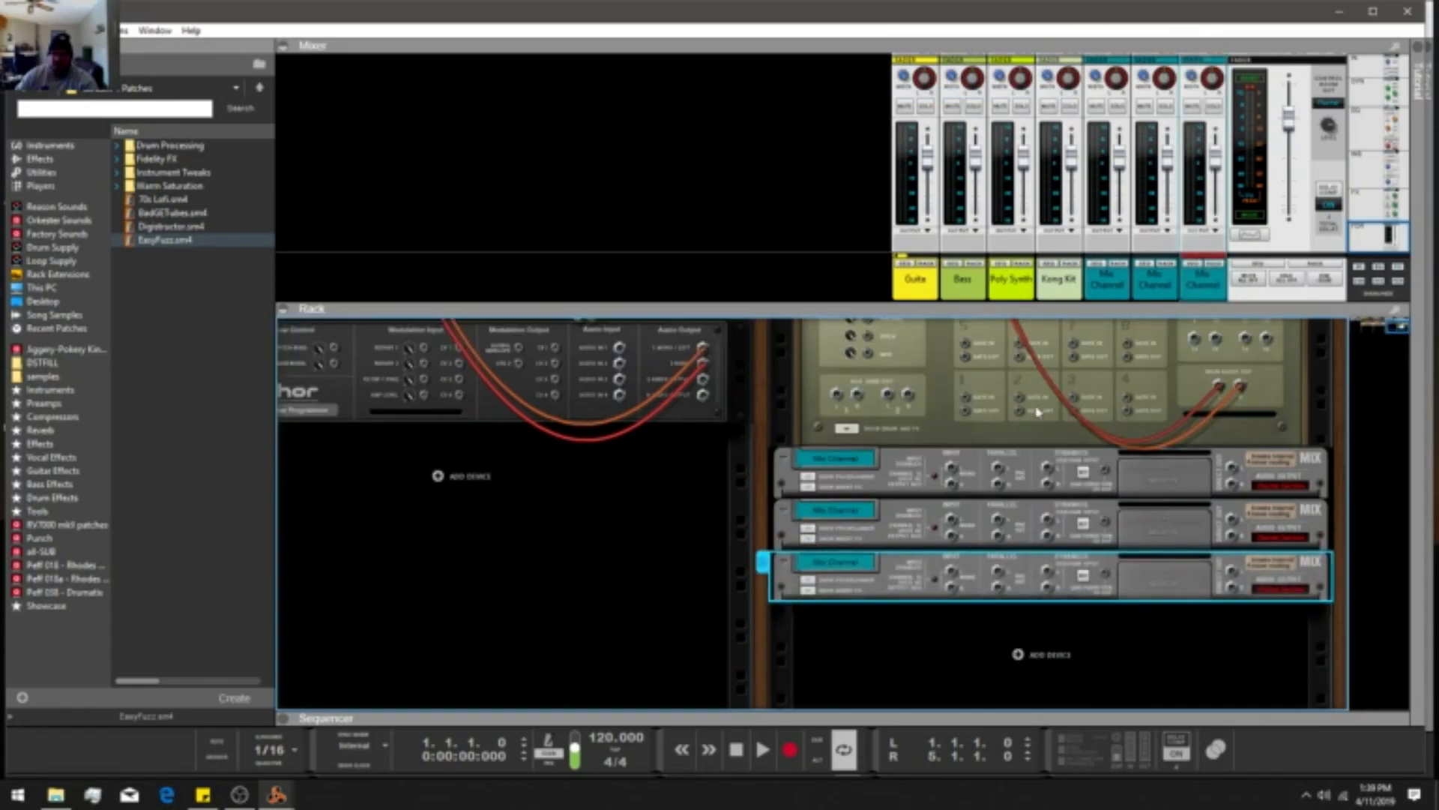
Paste four more copies of the empty mix channel below Kong to make seven in total.
right_click(903, 598)
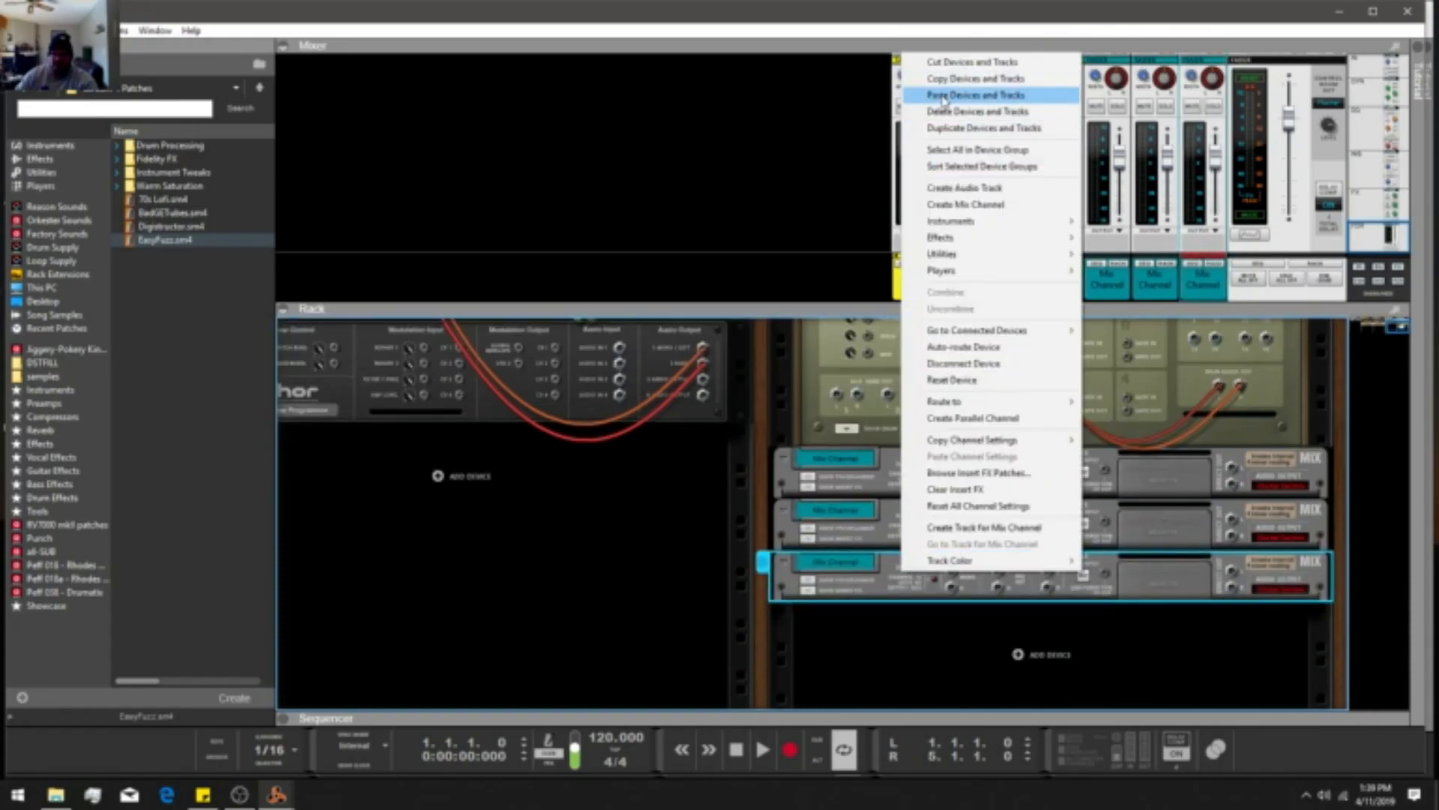
click(941, 104)
scroll(1020, 438, down, 3)
right_click(925, 534)
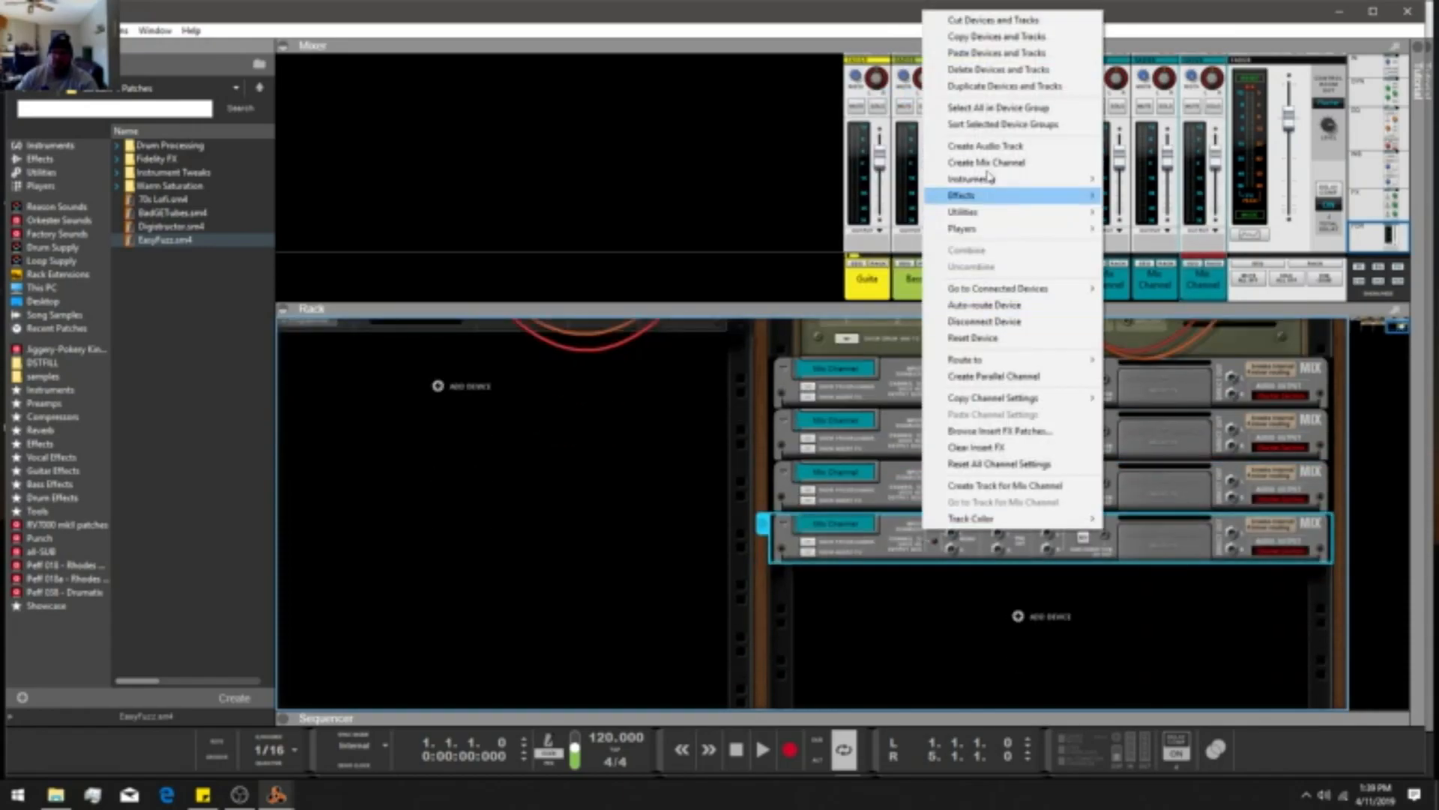
click(1004, 53)
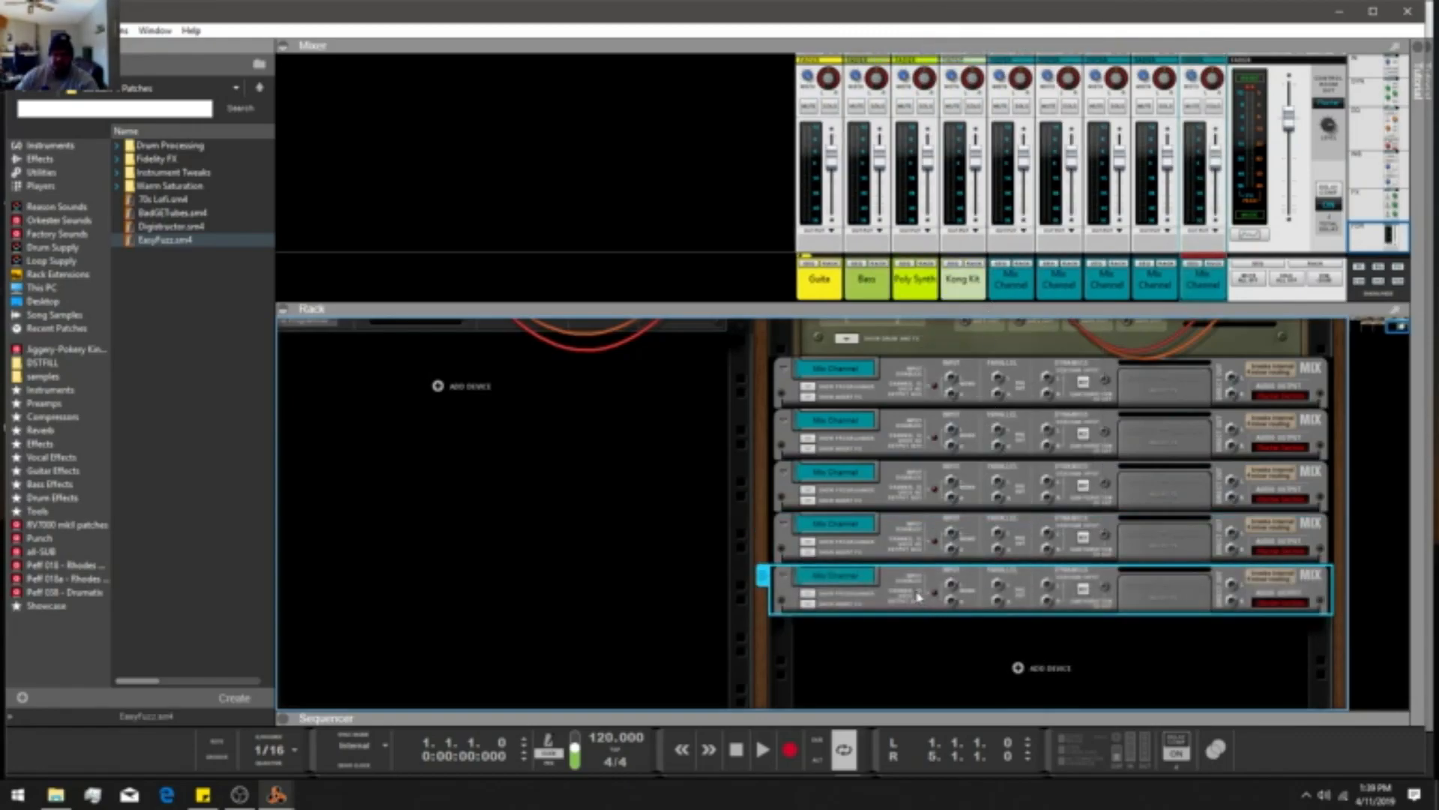
right_click(918, 596)
click(962, 114)
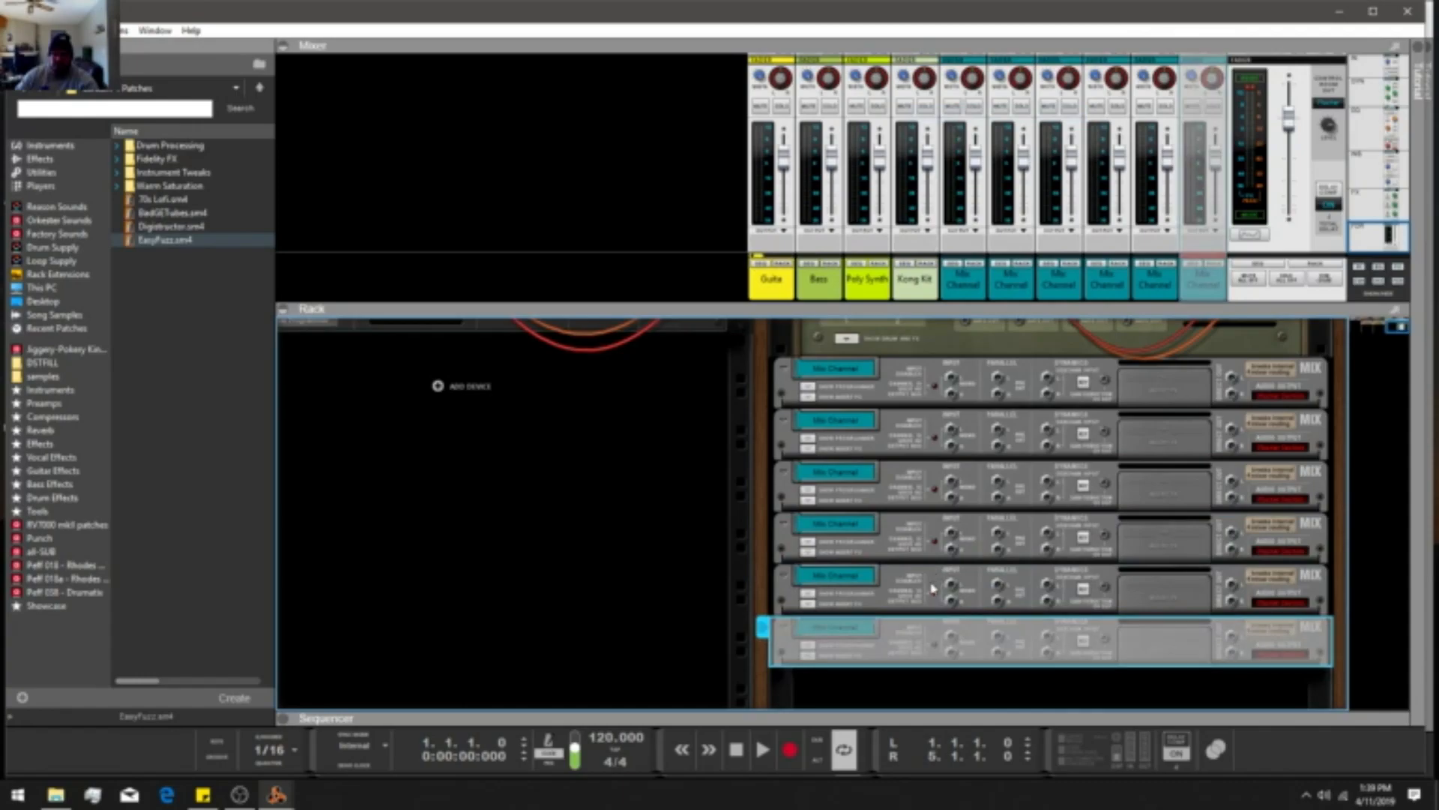
right_click(909, 592)
click(964, 119)
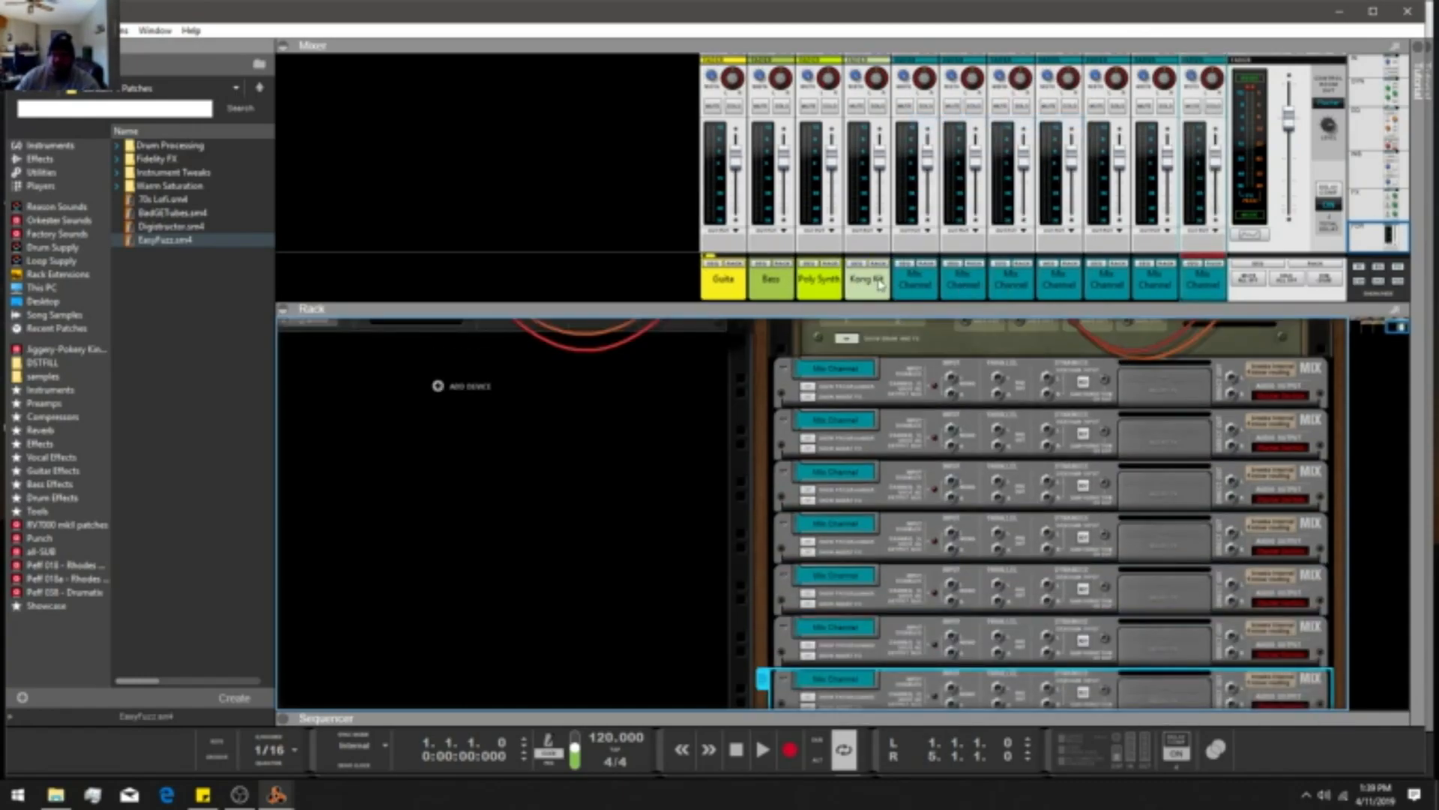
scroll(1058, 418, up, 4)
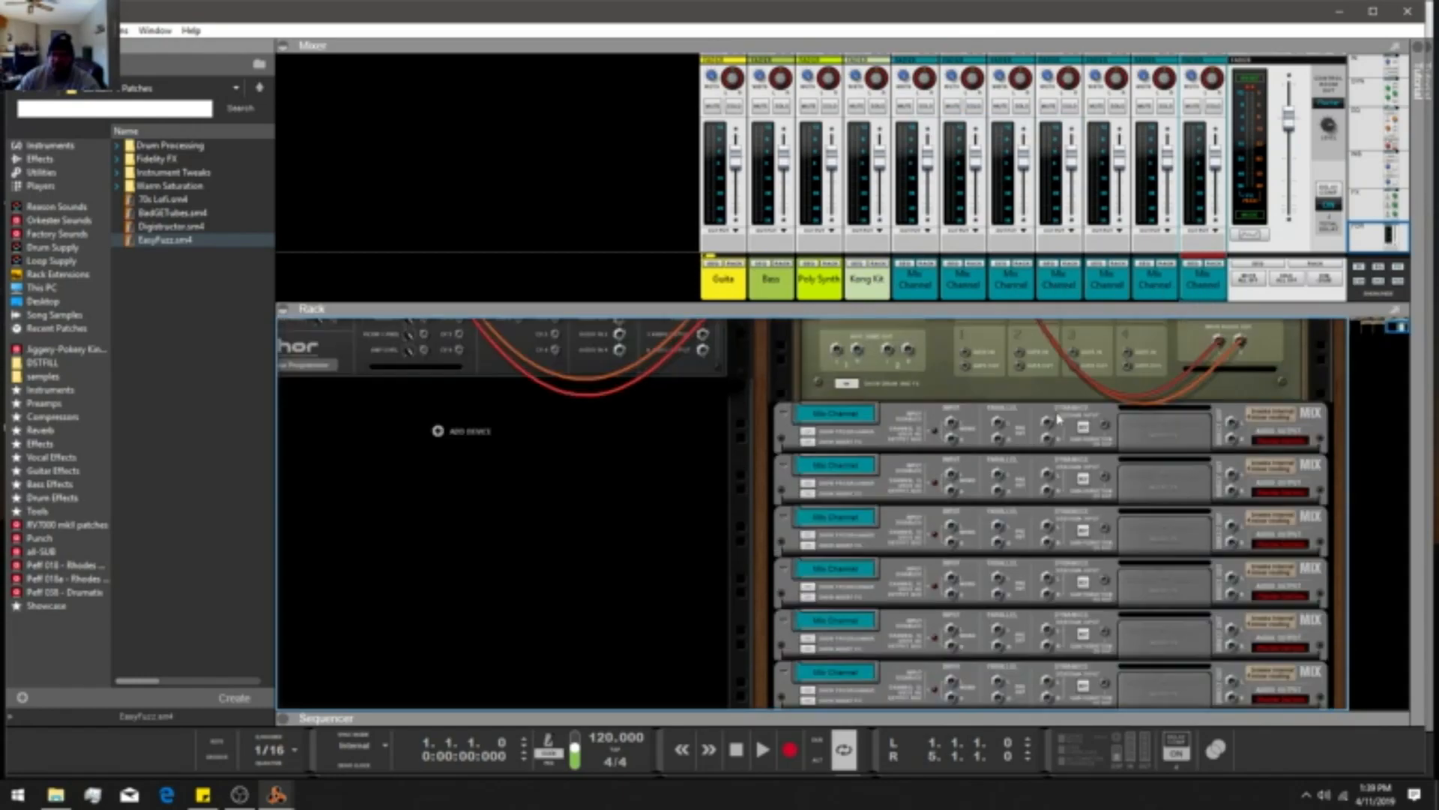
key(F6)
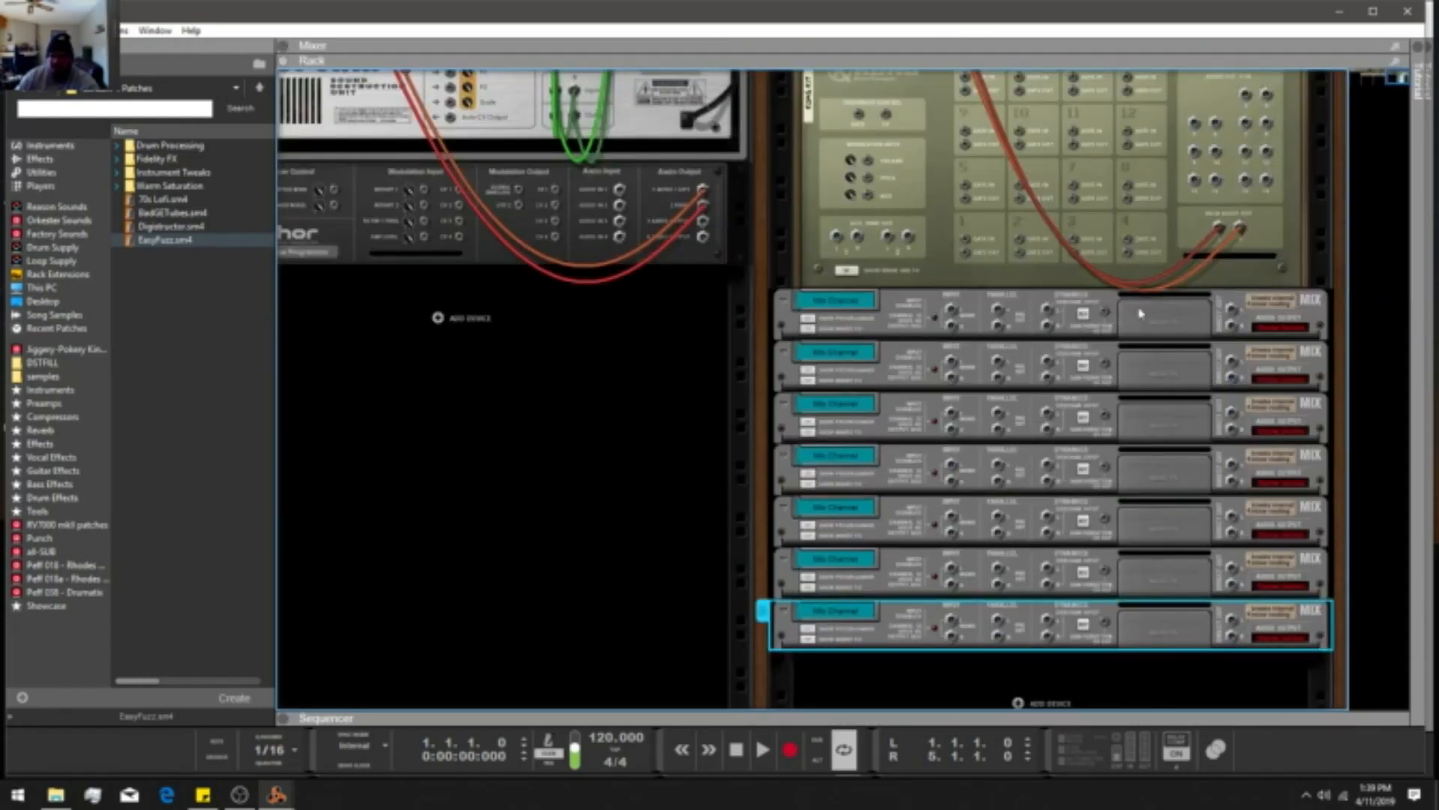
Cable Kong's separate audio outputs 3-4 through 15-16, pair by pair, into the inputs of the seven mix channels below it.
scroll(1266, 180, up, 1)
drag(1246, 141, 952, 356)
drag(1195, 169, 950, 409)
drag(1246, 169, 952, 458)
drag(1194, 199, 951, 512)
drag(1246, 197, 951, 561)
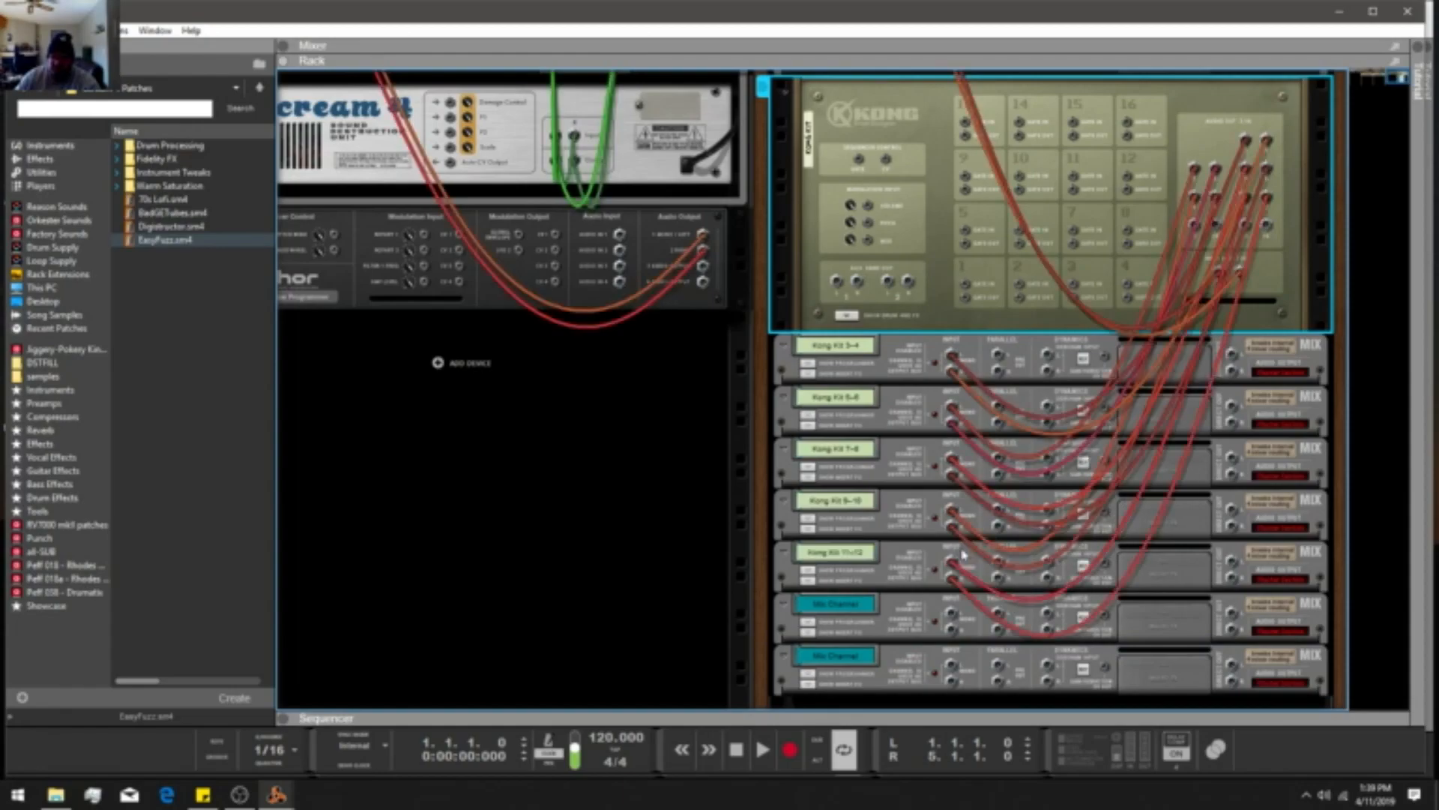
drag(1194, 251, 951, 613)
drag(956, 669, 1256, 227)
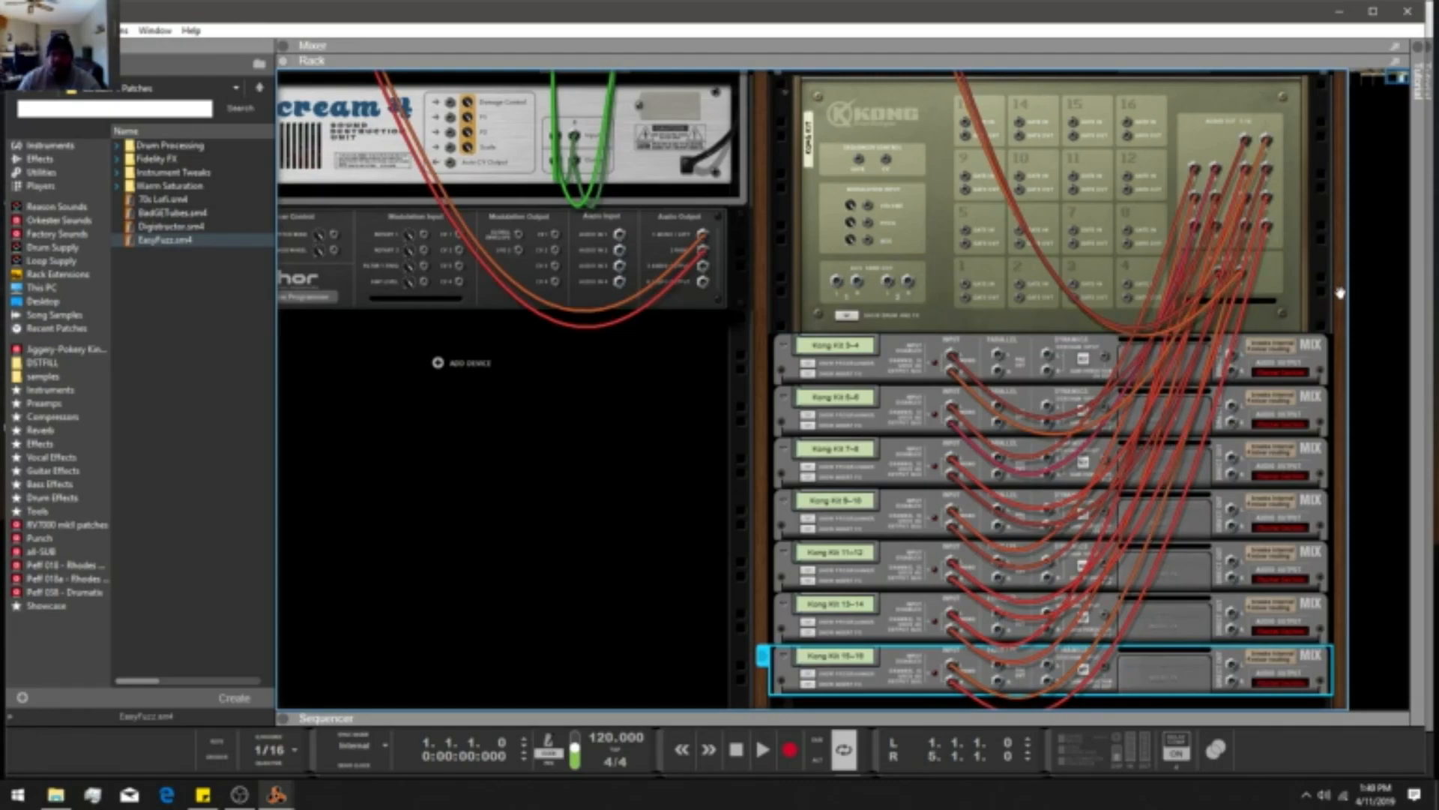
Flip the rack to its front and examine the newly connected Kong channels in the mixer.
key(Tab)
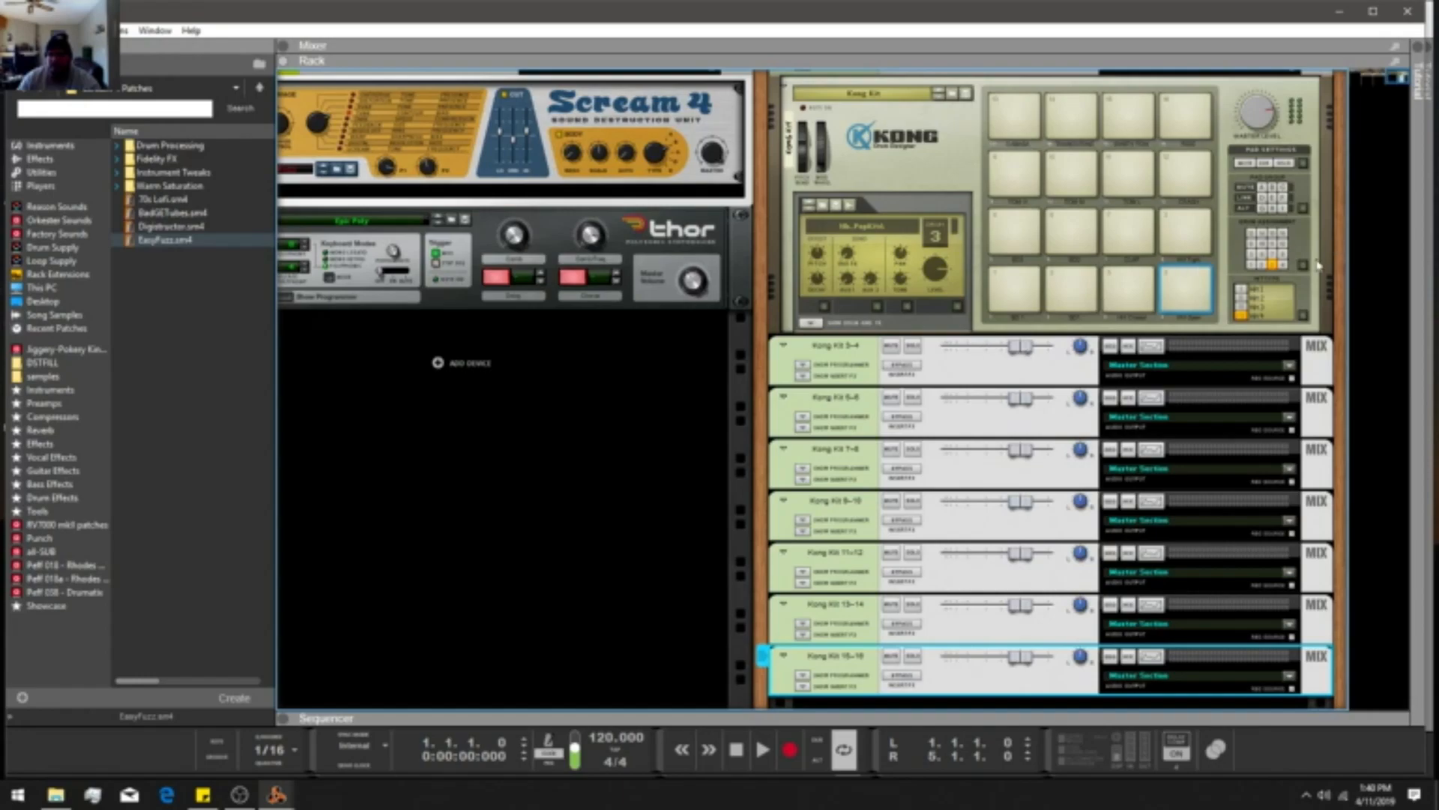
scroll(1317, 266, up, 1)
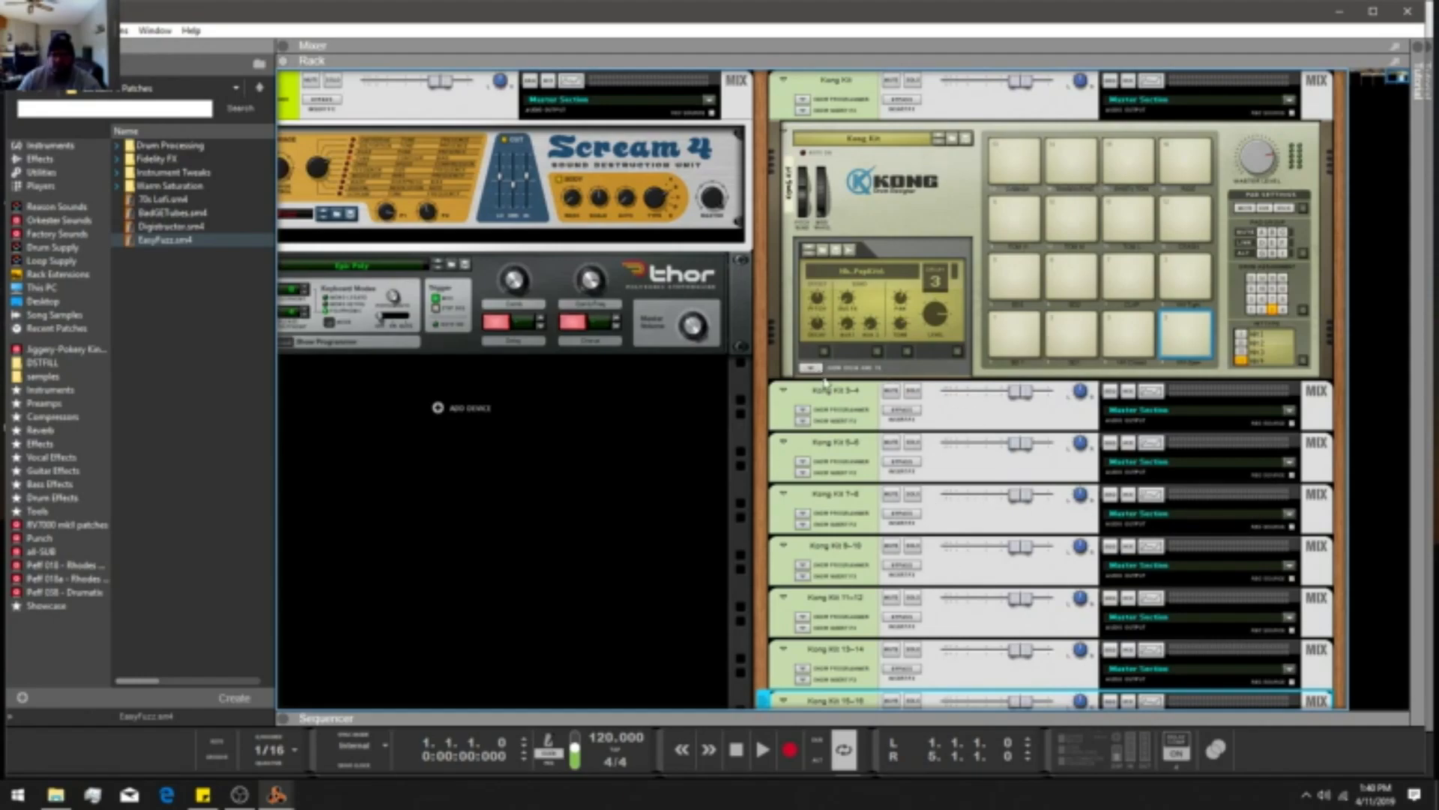
key(F5)
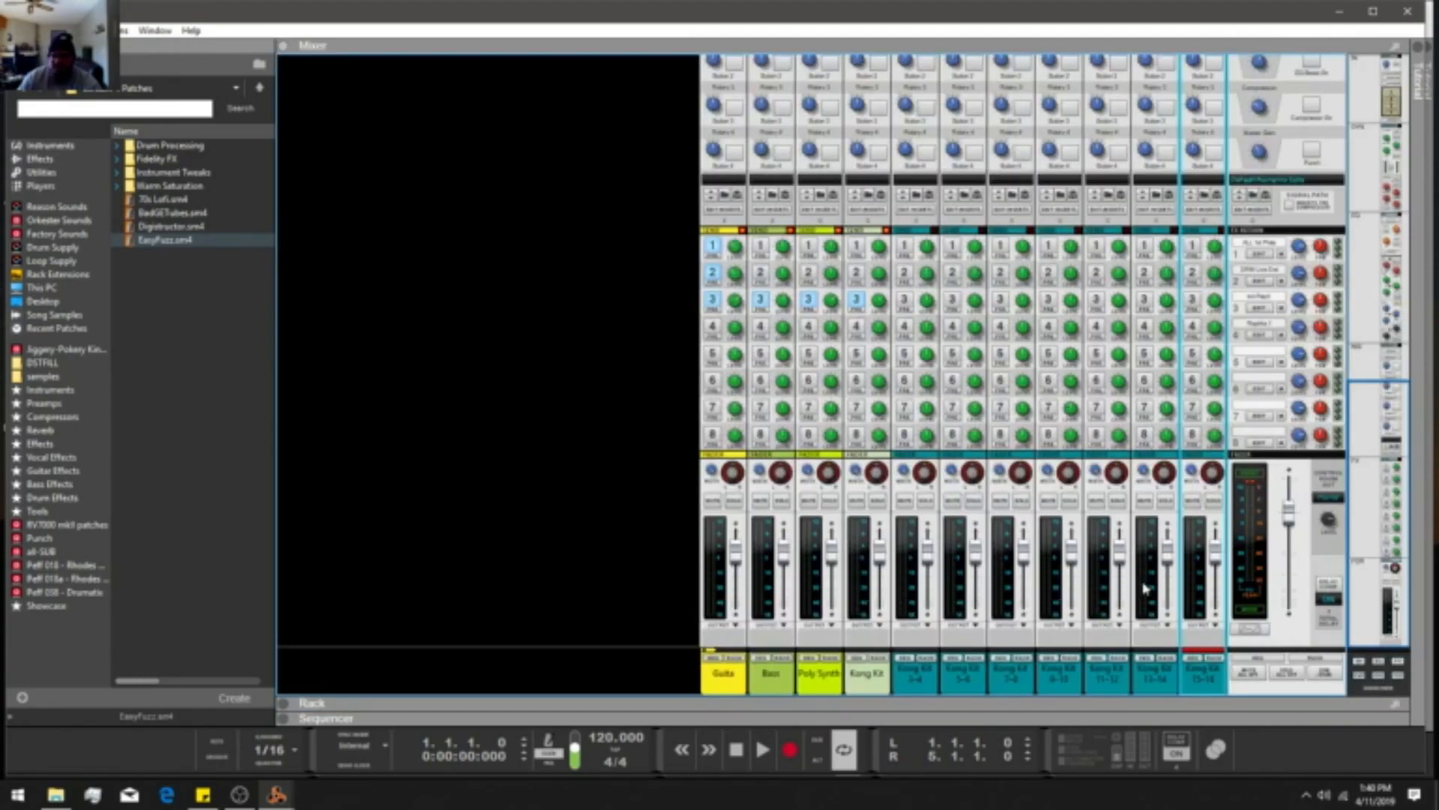
key(F6)
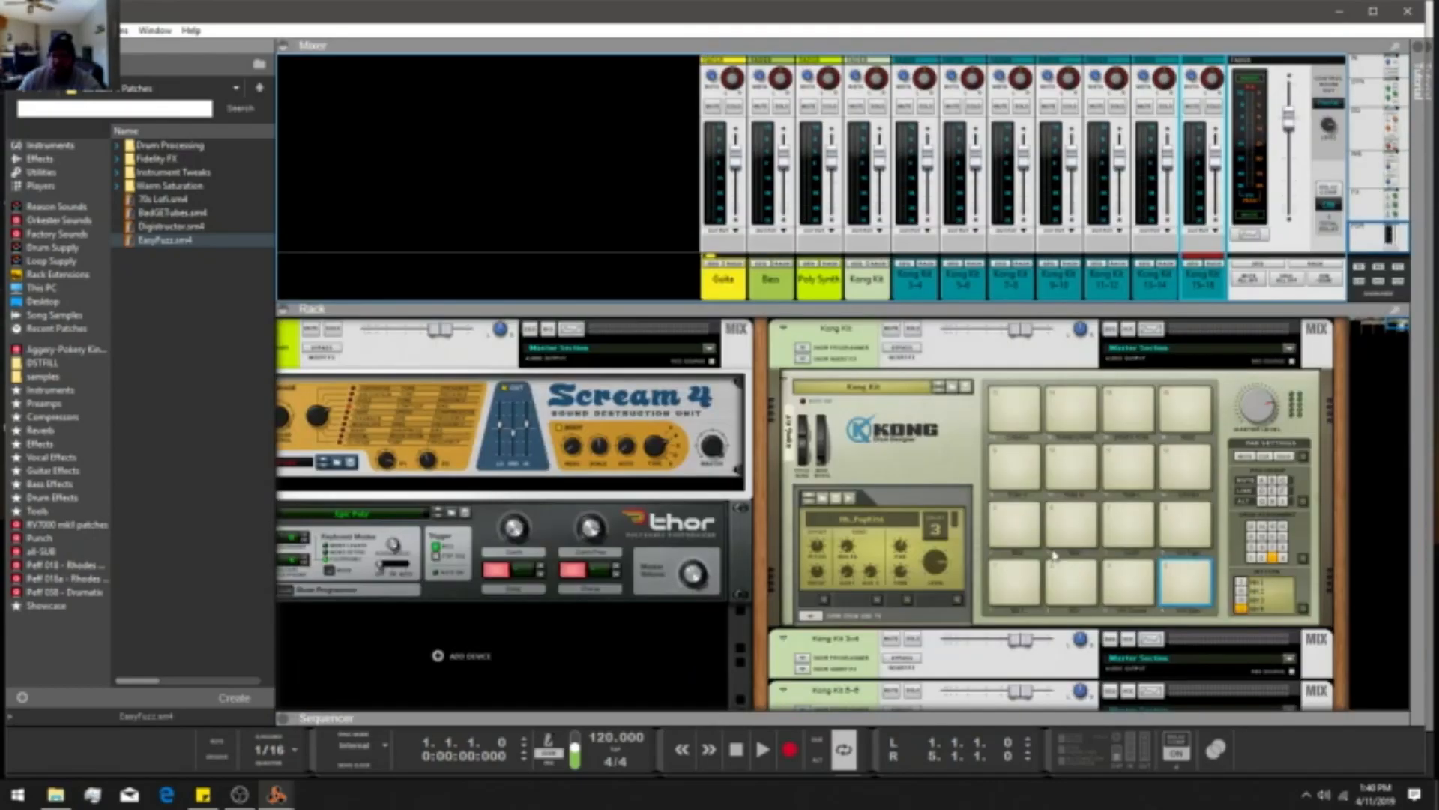
key(F5)
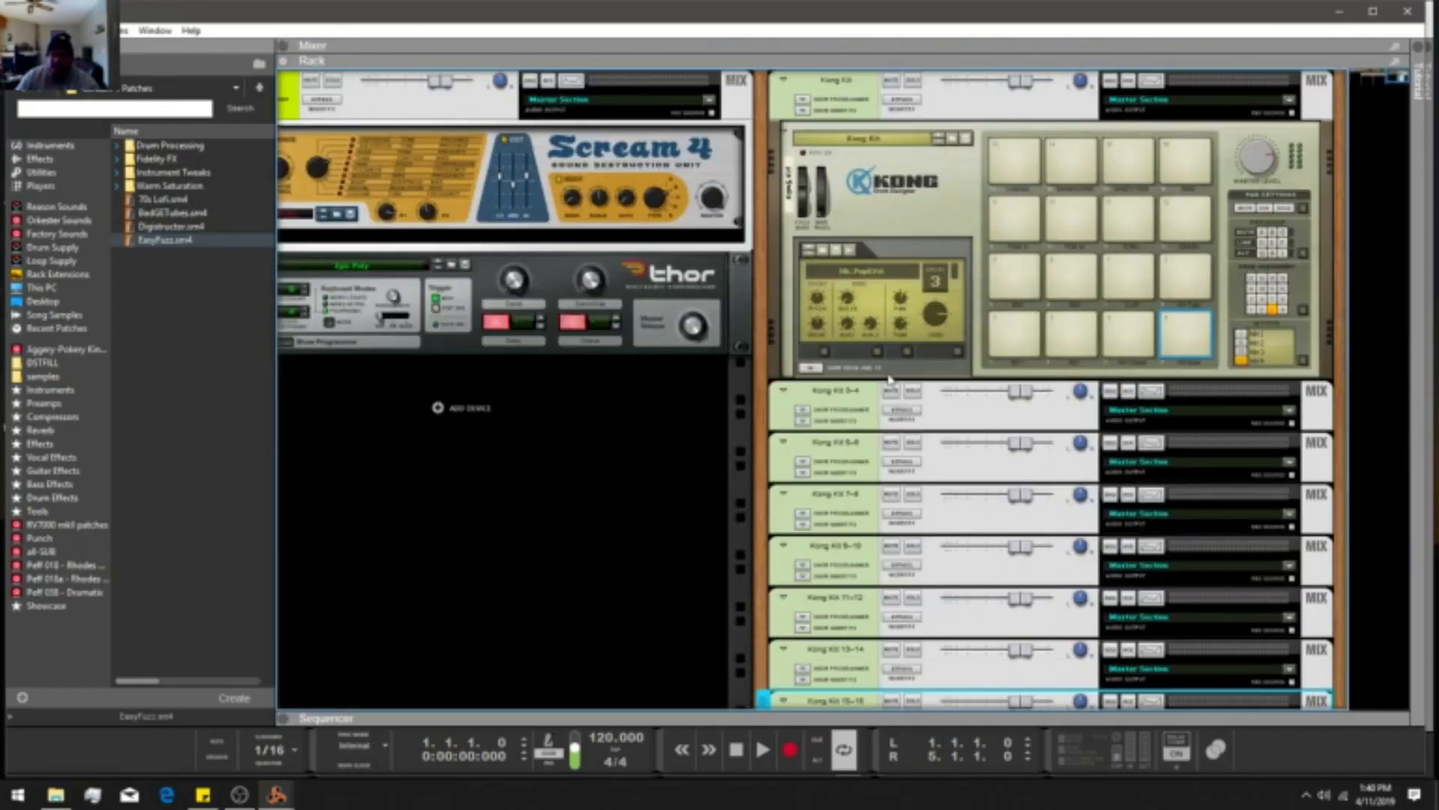
Show Kong's drum and FX section and set the bass drum pad's drum output to Main Output L/R.
click(813, 368)
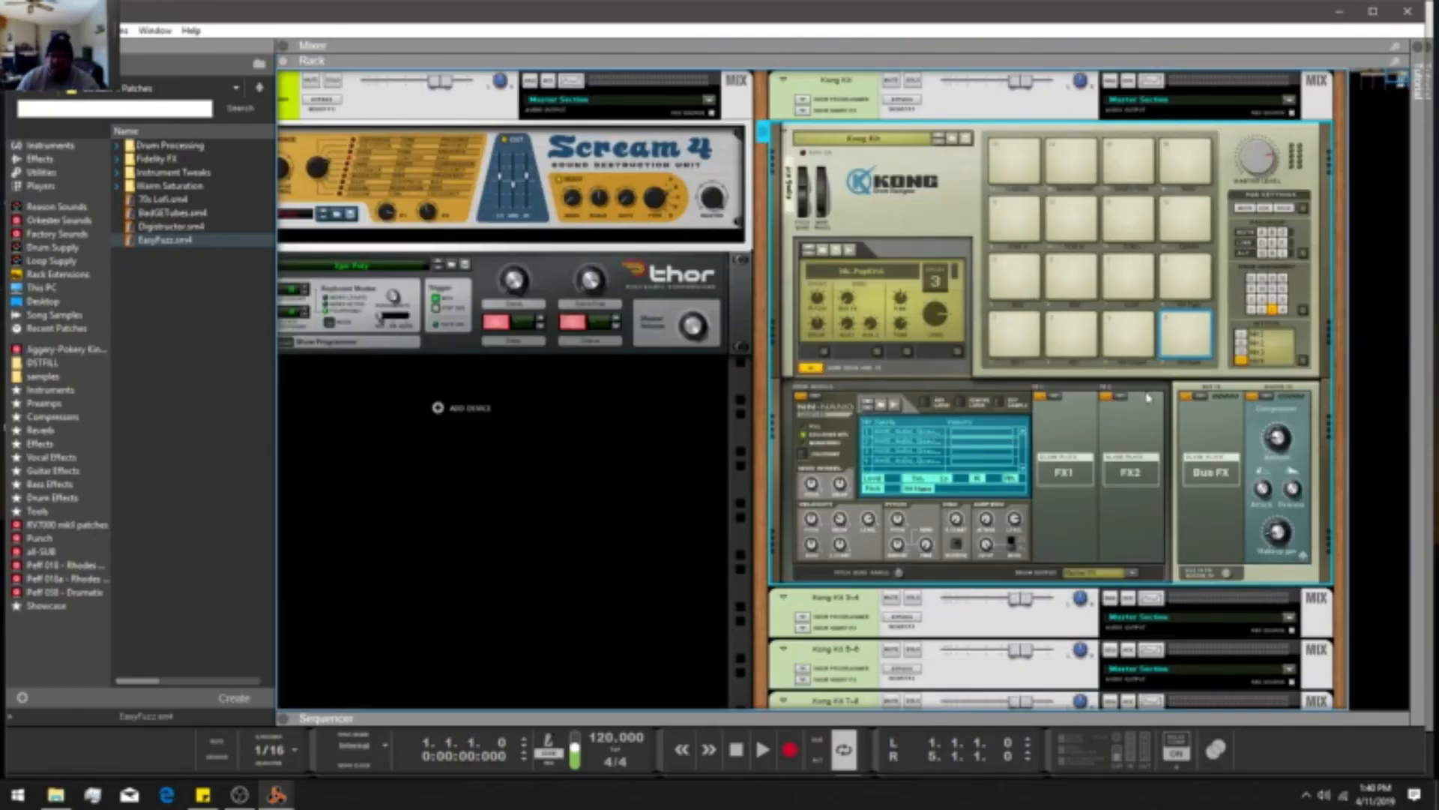
click(1024, 350)
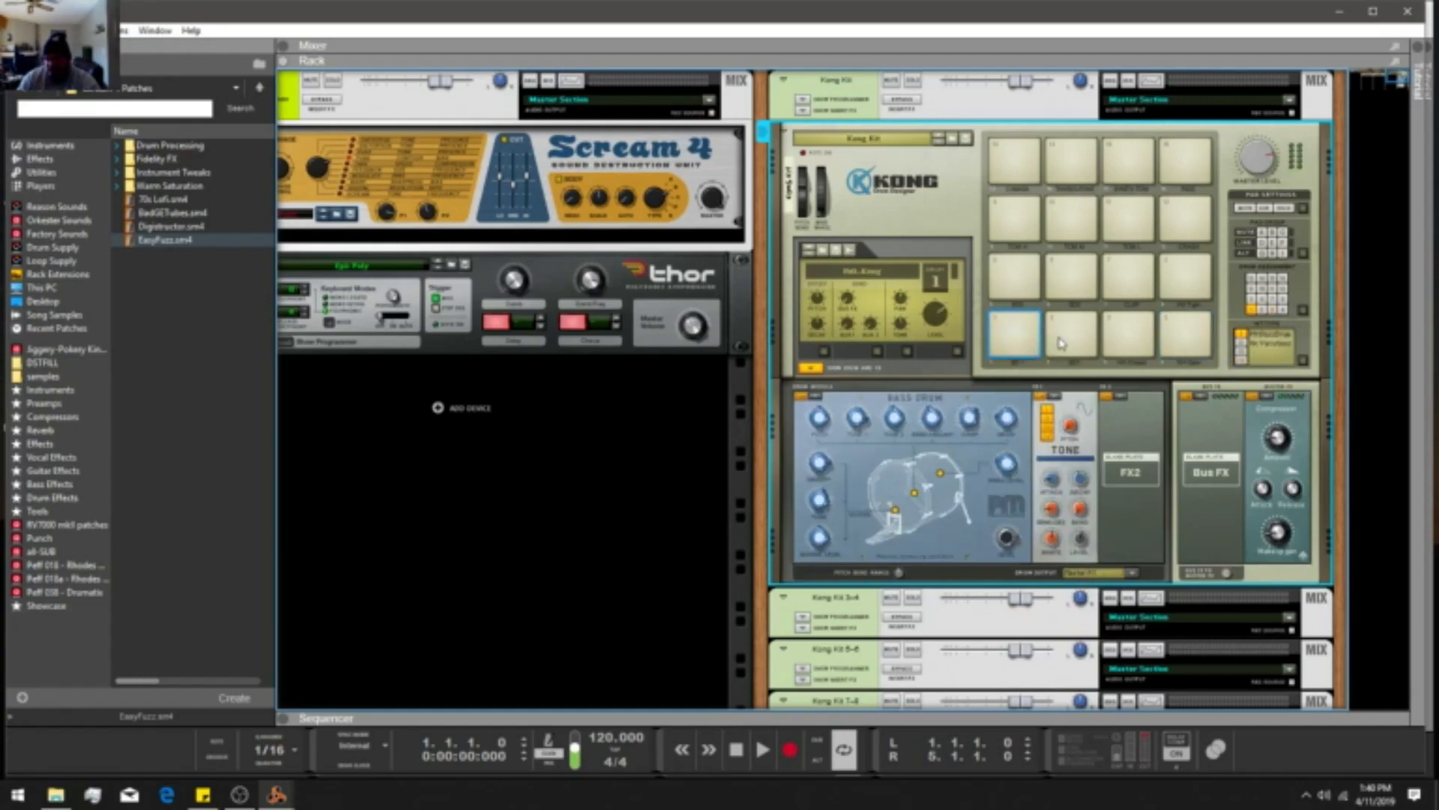
click(1125, 339)
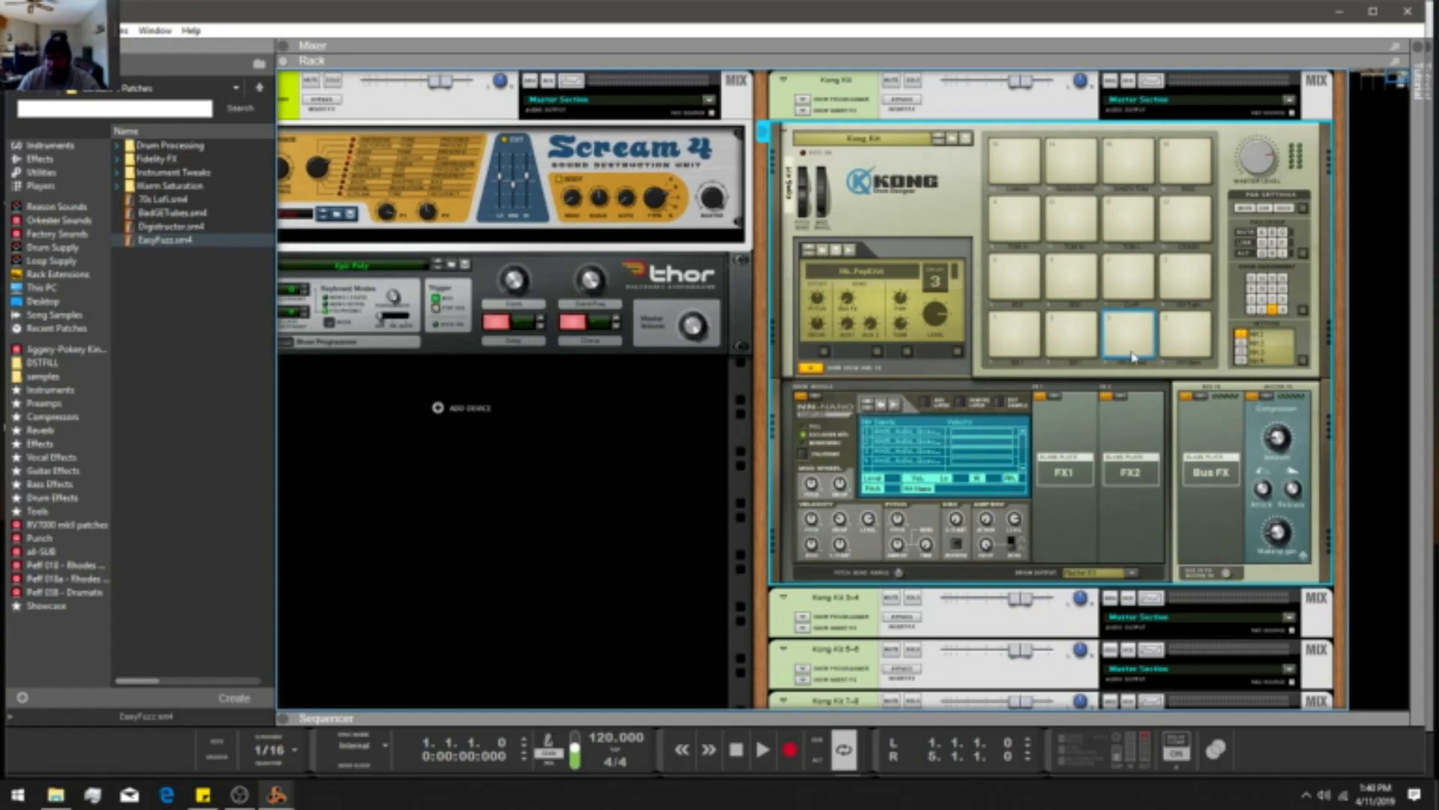
click(1016, 285)
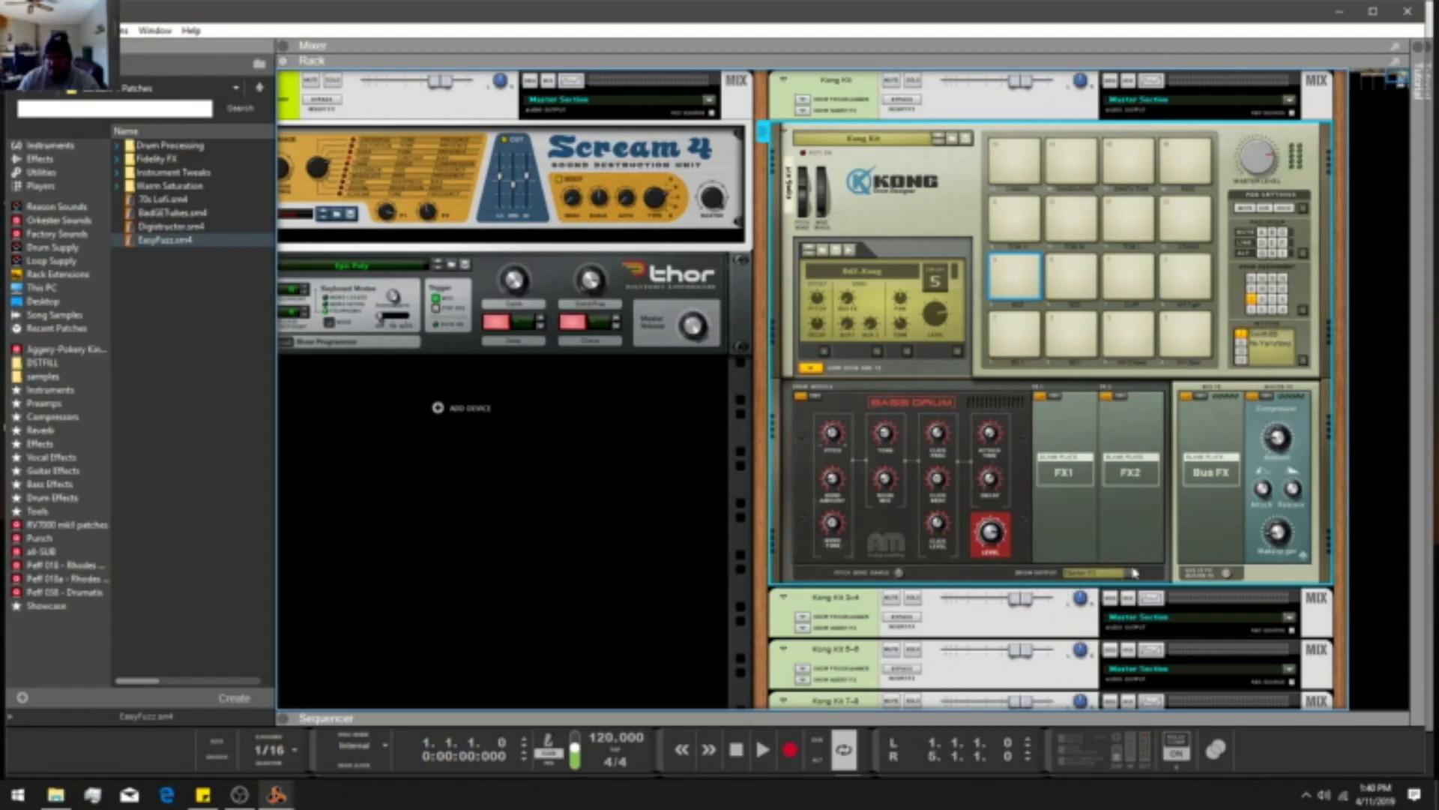
click(1022, 341)
click(1130, 574)
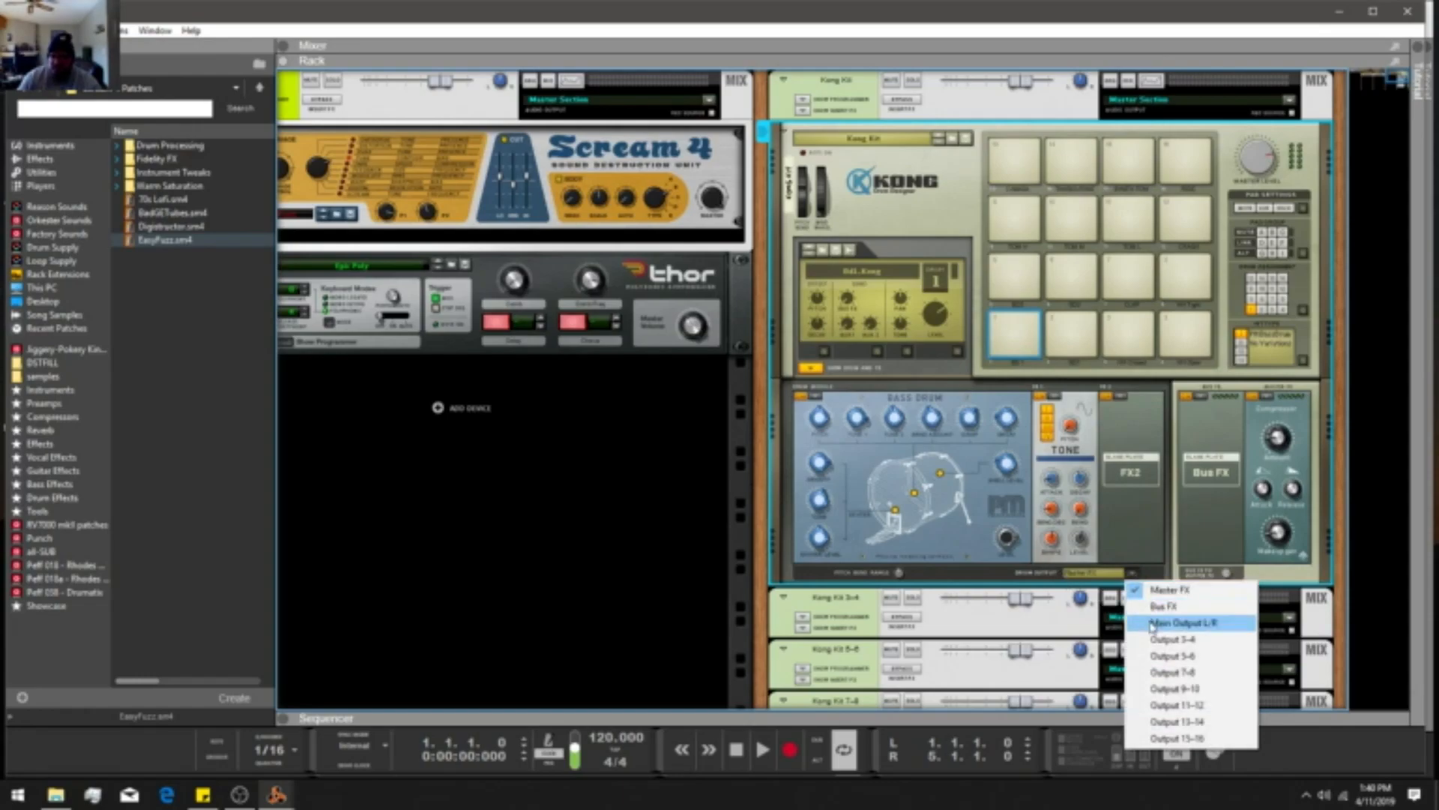
click(1152, 627)
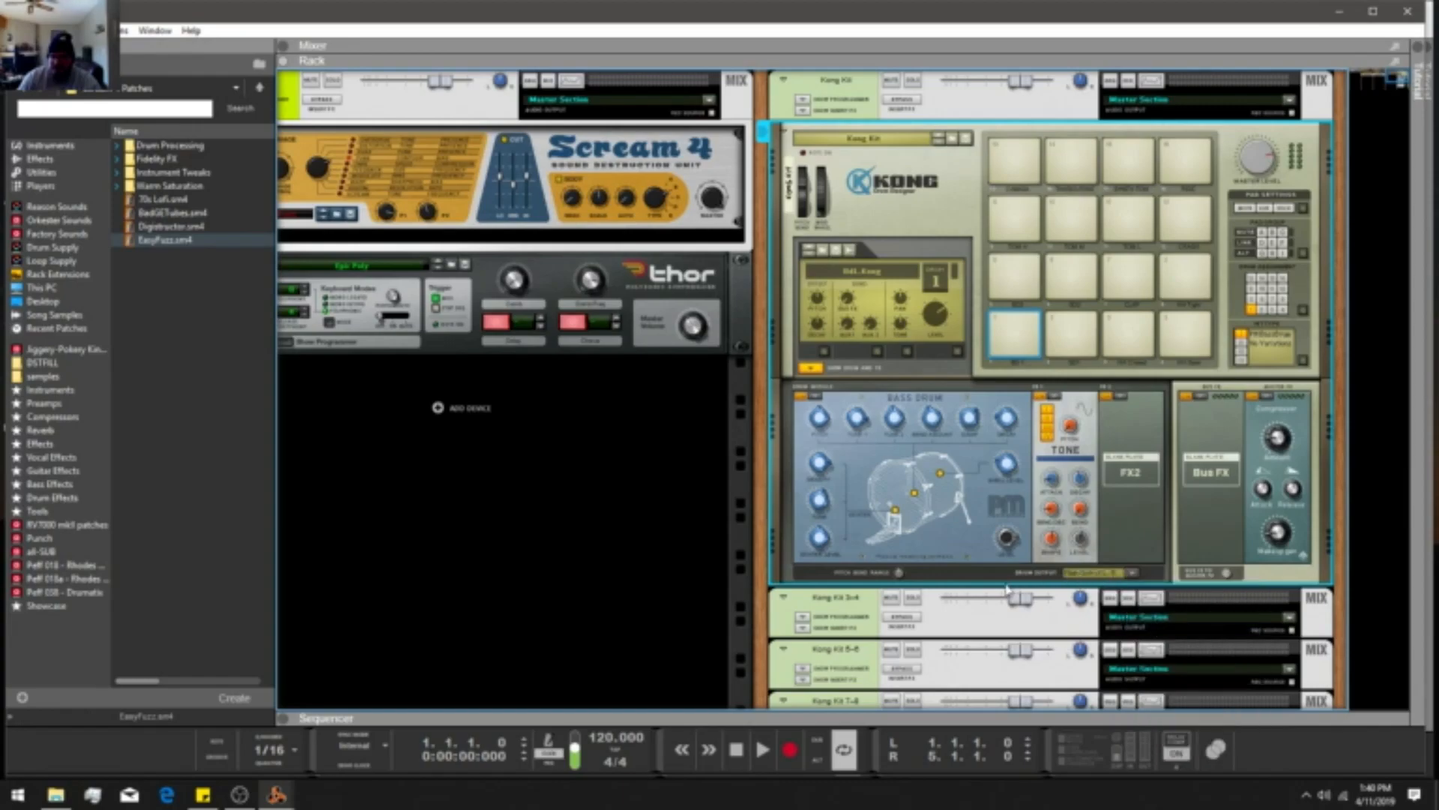
Show the insert FX area of the Kong Kit 3-4 channel and set the snare pad's drum output to Output 3-4.
scroll(1009, 589, down, 1)
click(807, 590)
scroll(934, 585, down, 1)
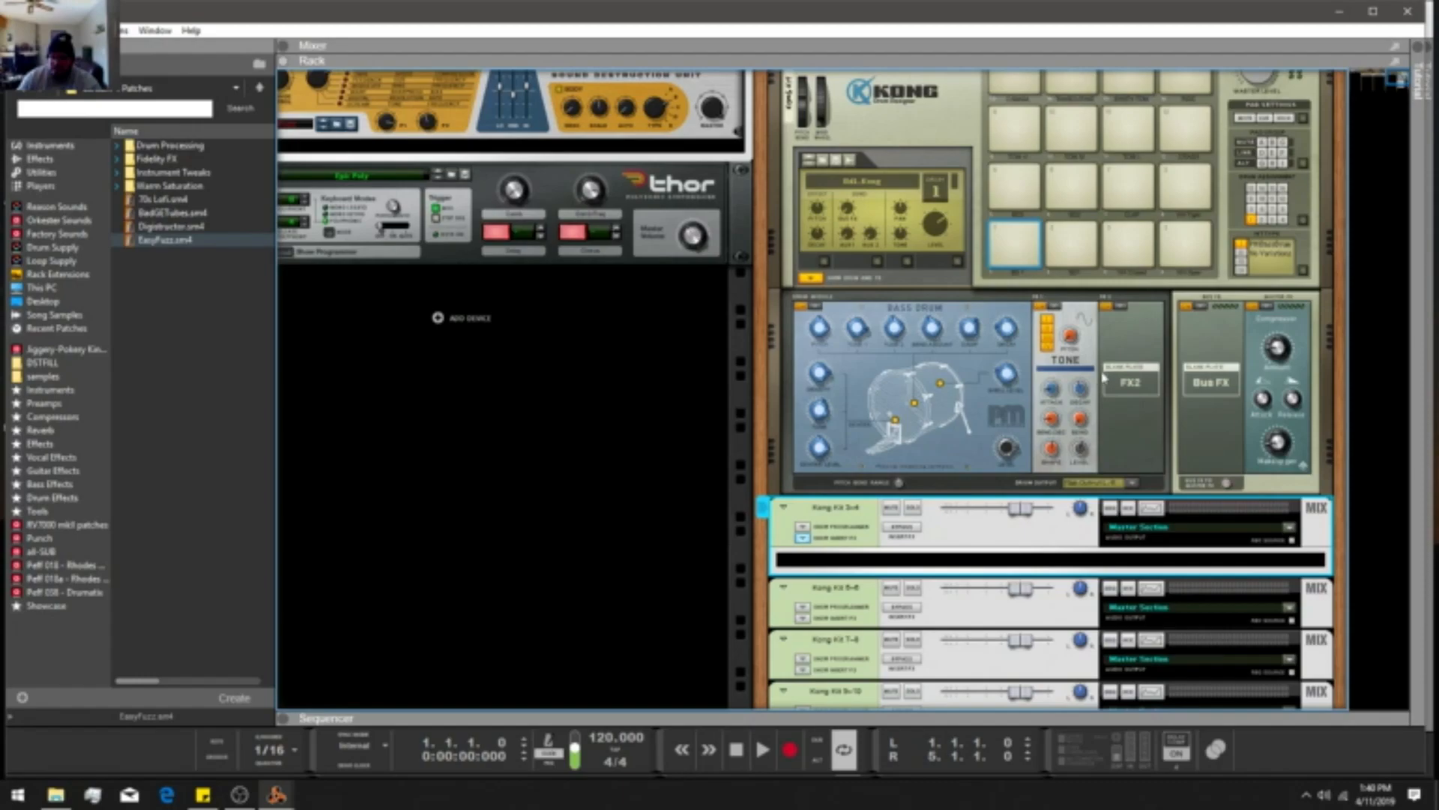
scroll(1084, 353, up, 1)
click(1071, 289)
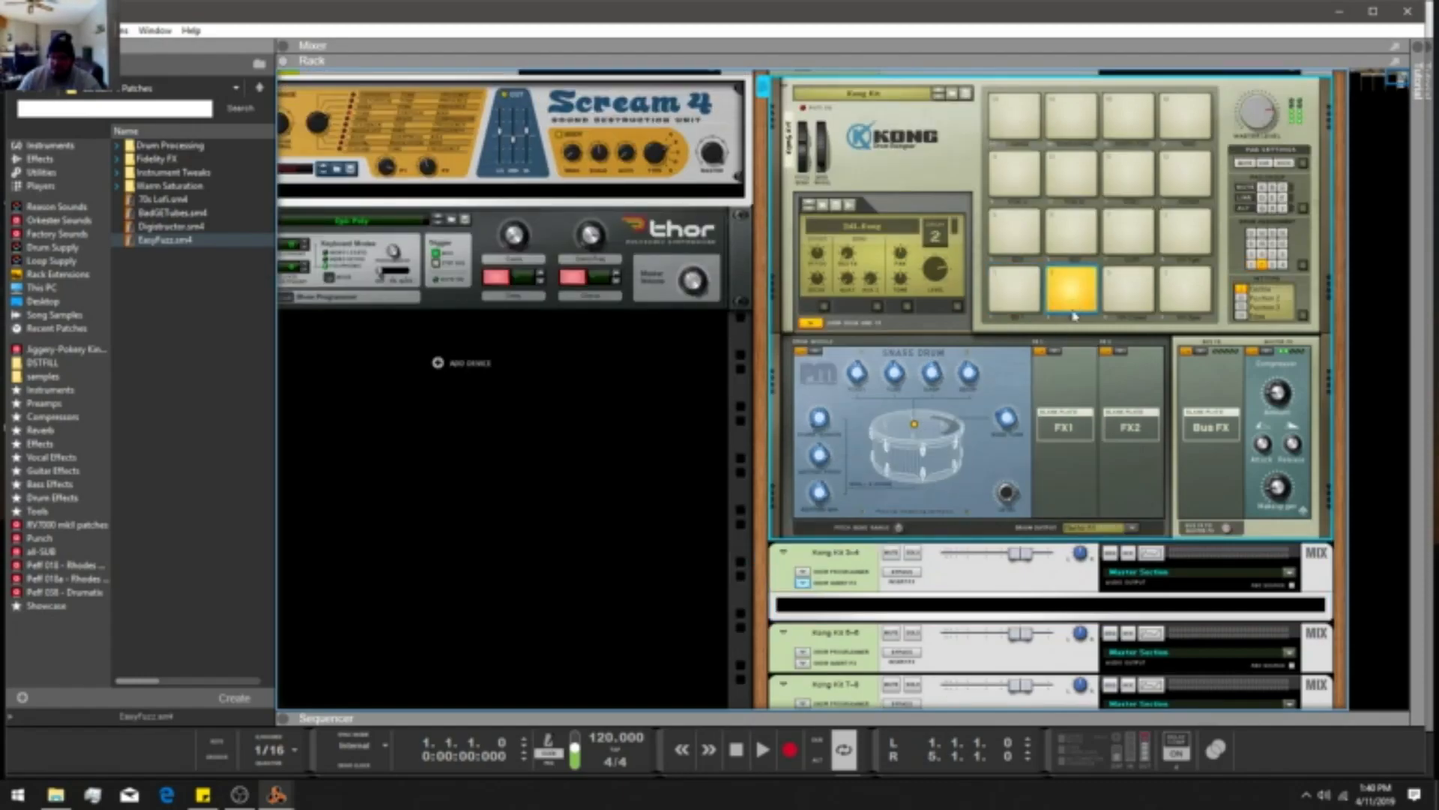
click(1139, 531)
click(1162, 594)
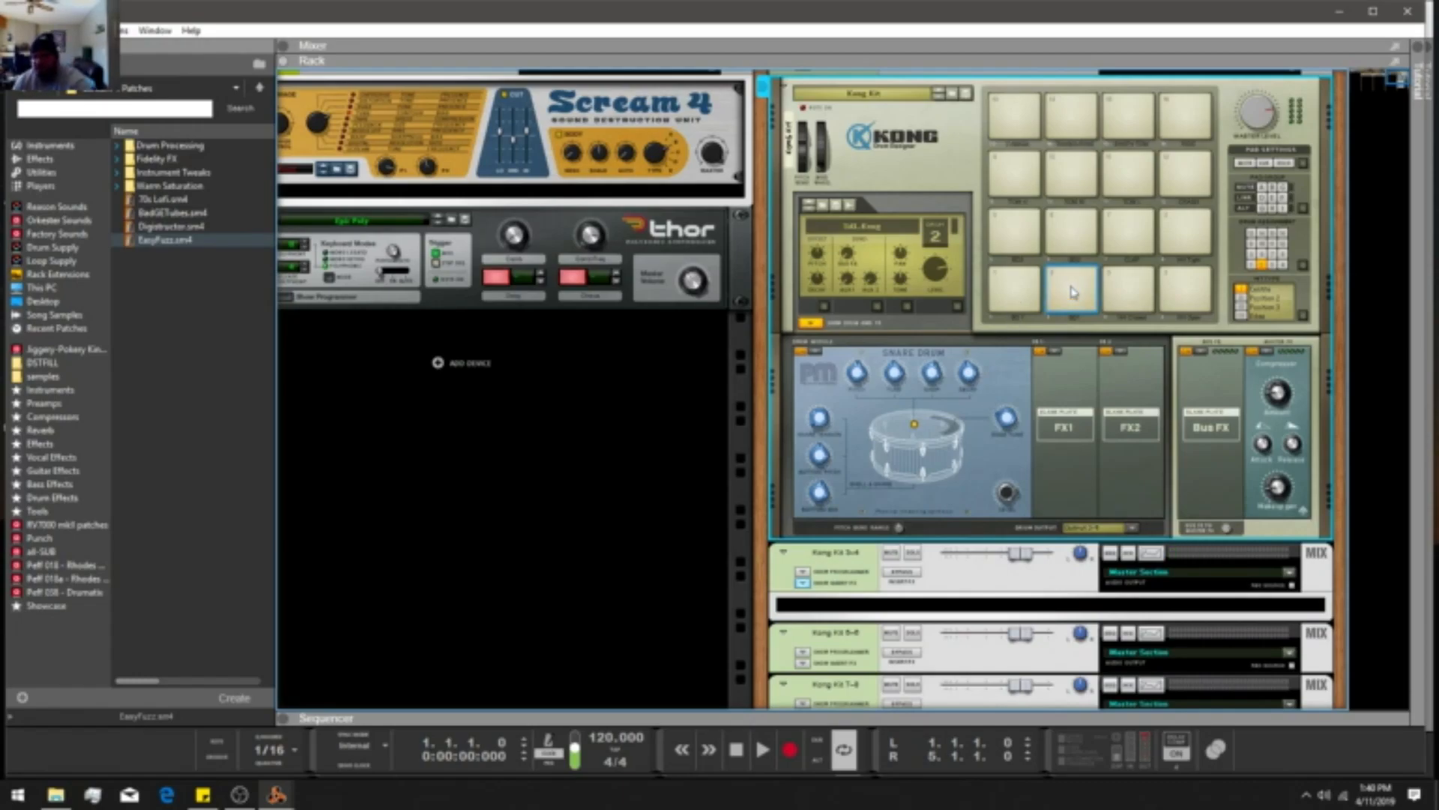
Audition the bass drum pad and rename the main Kong Kit mixer channel to Kick.
scroll(1073, 293, up, 1)
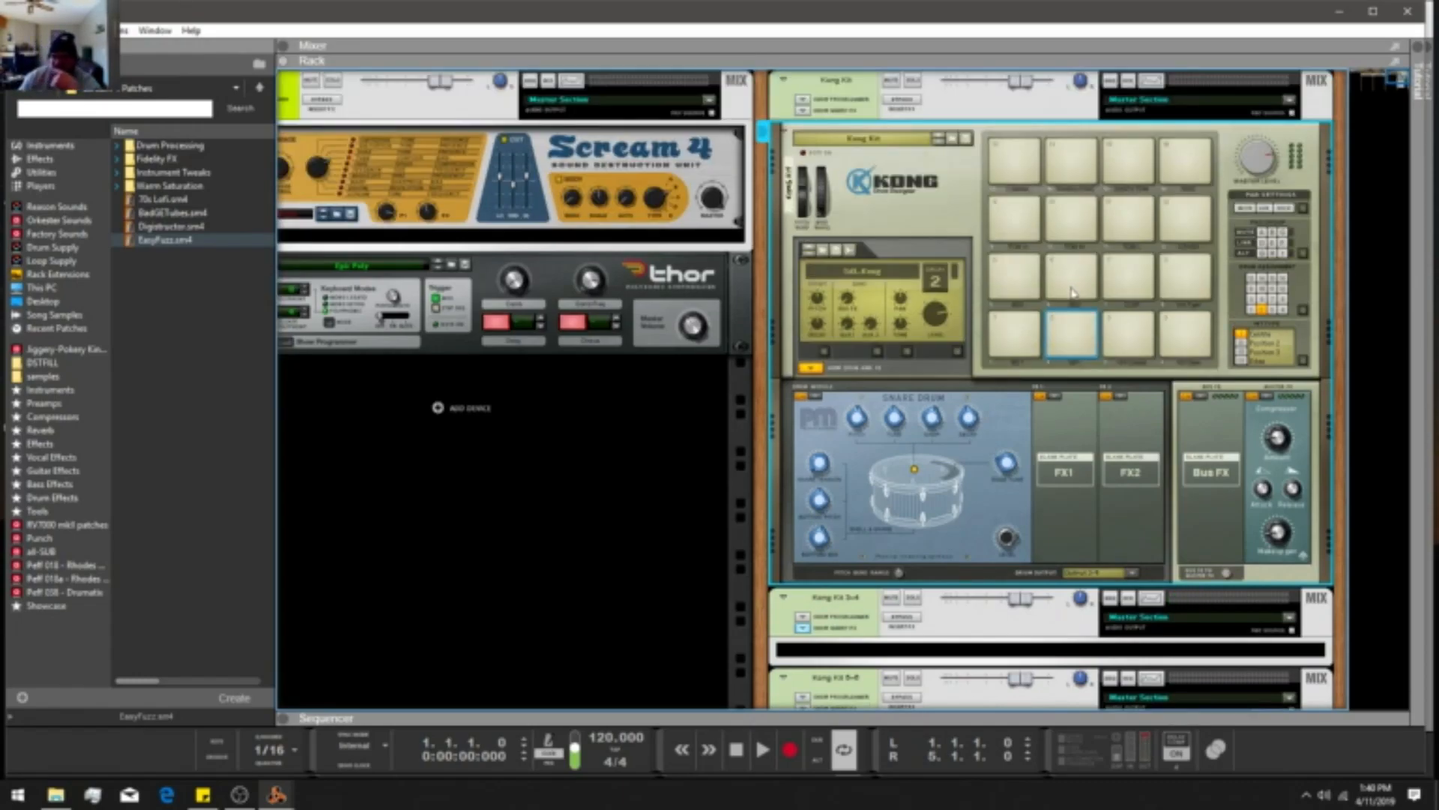
click(1017, 346)
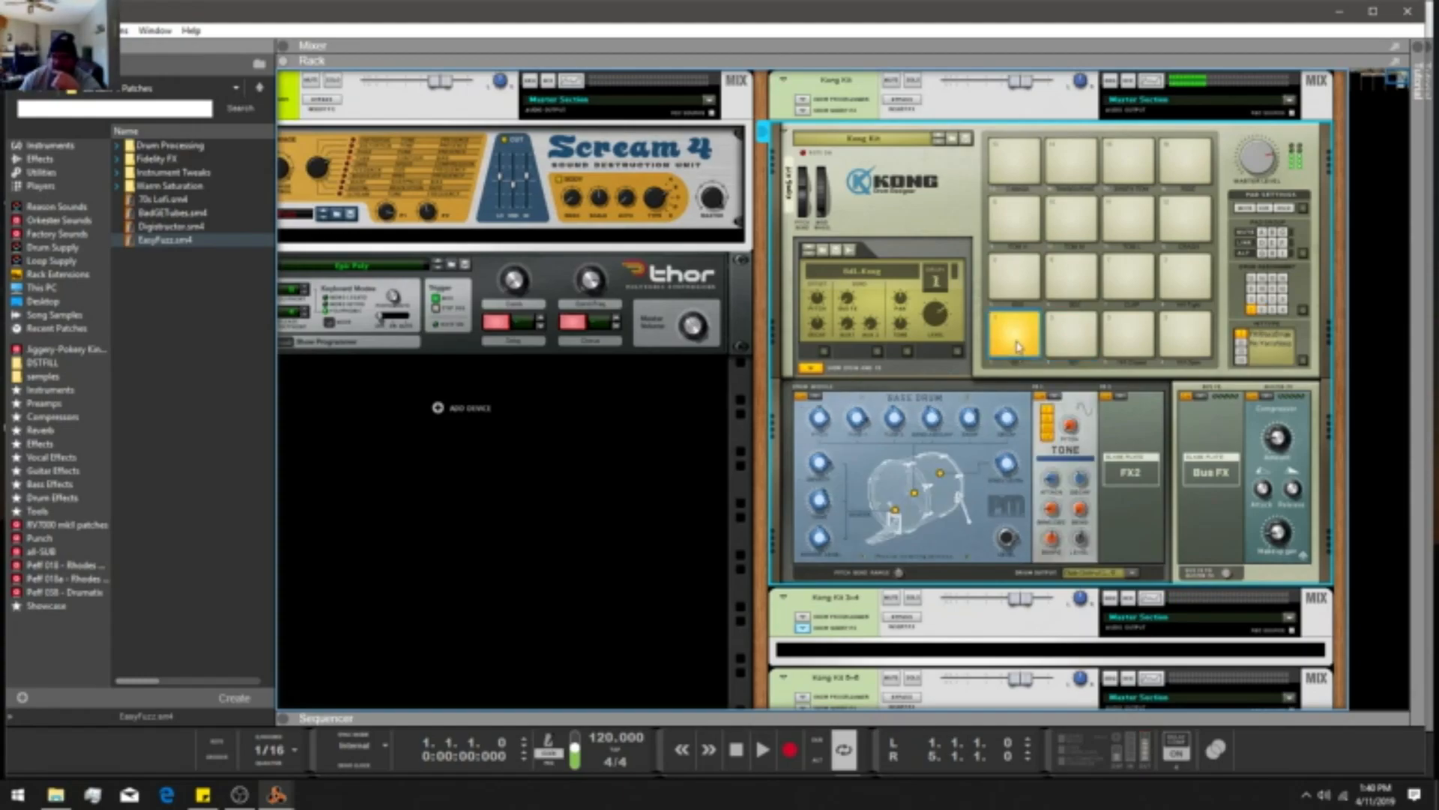
click(1018, 347)
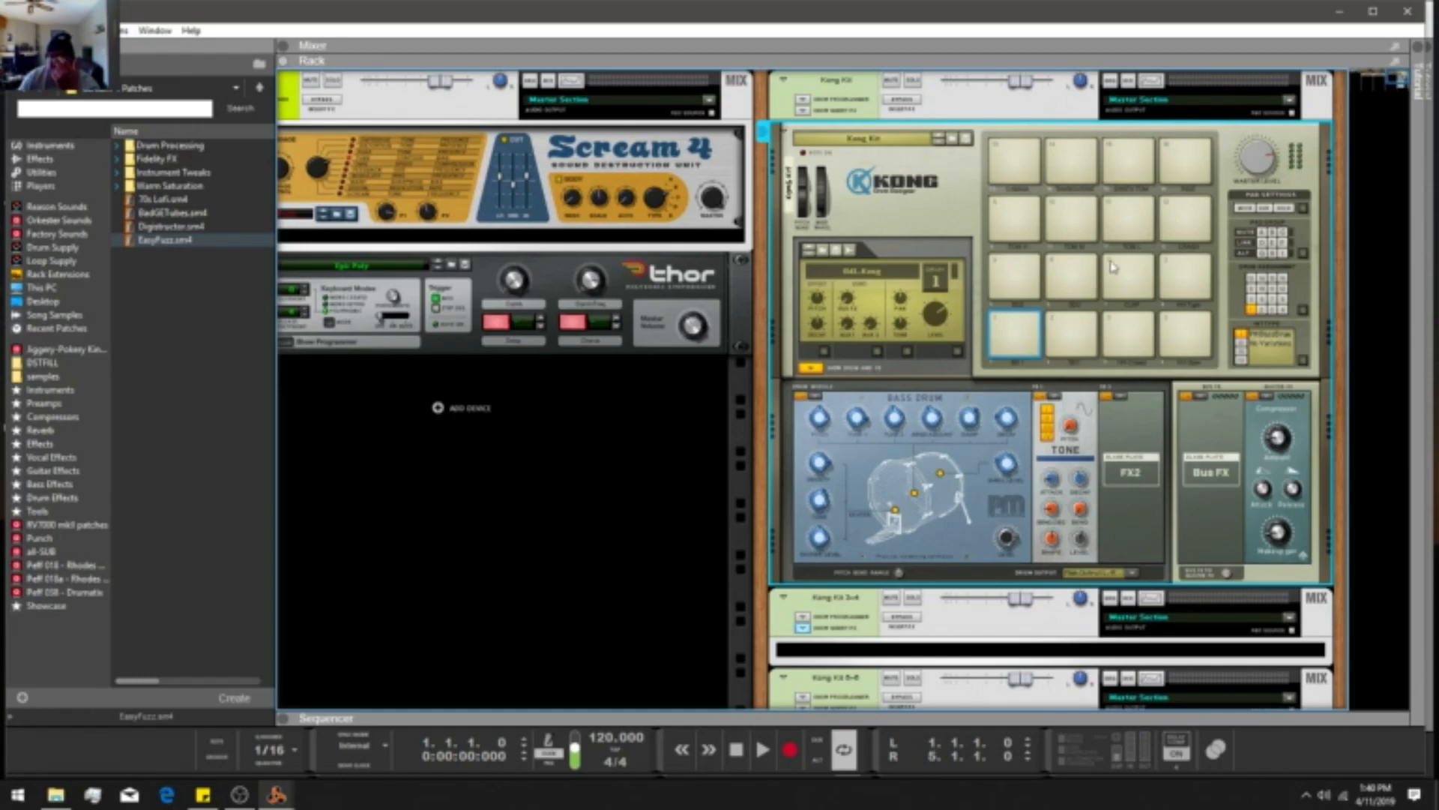
key(F5)
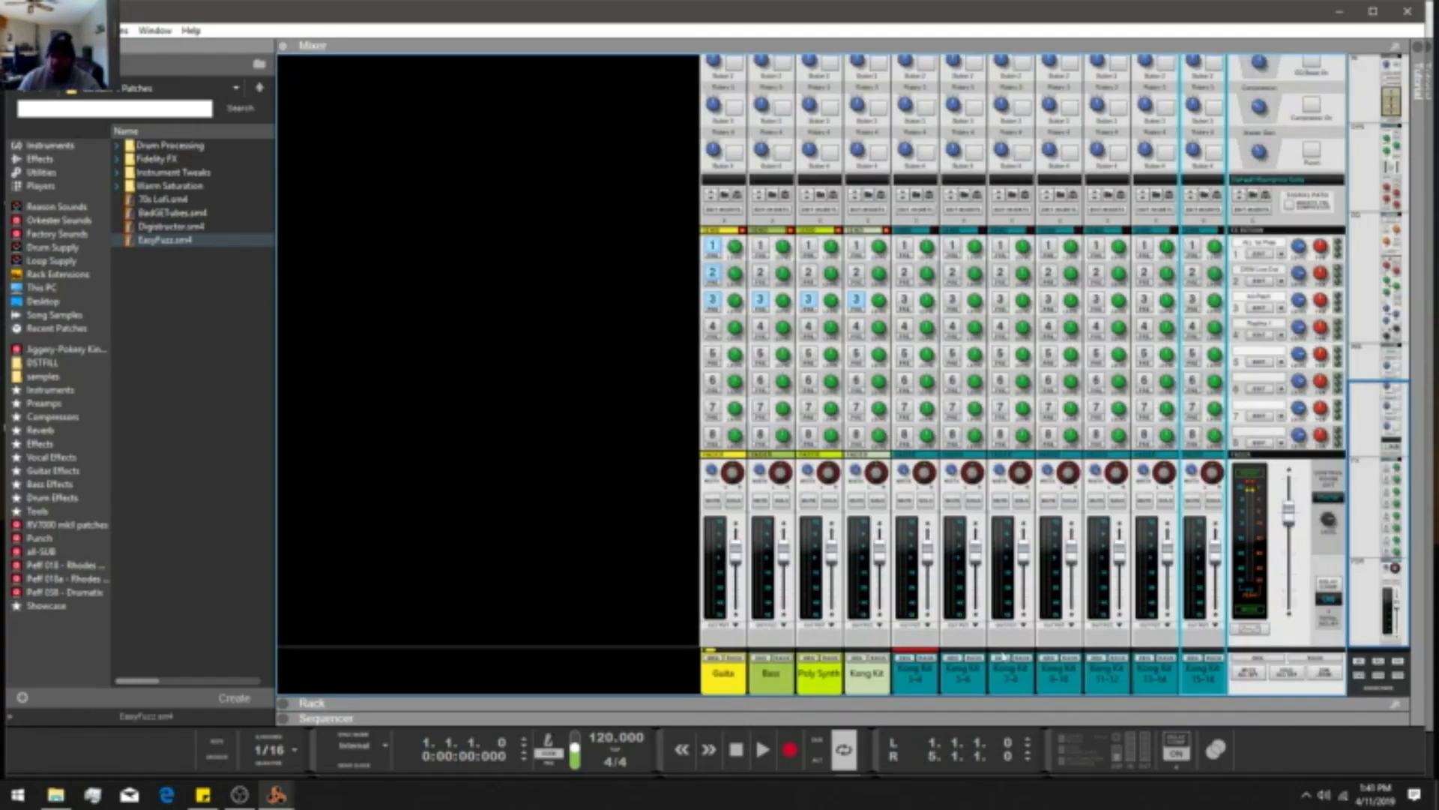
double_click(869, 674)
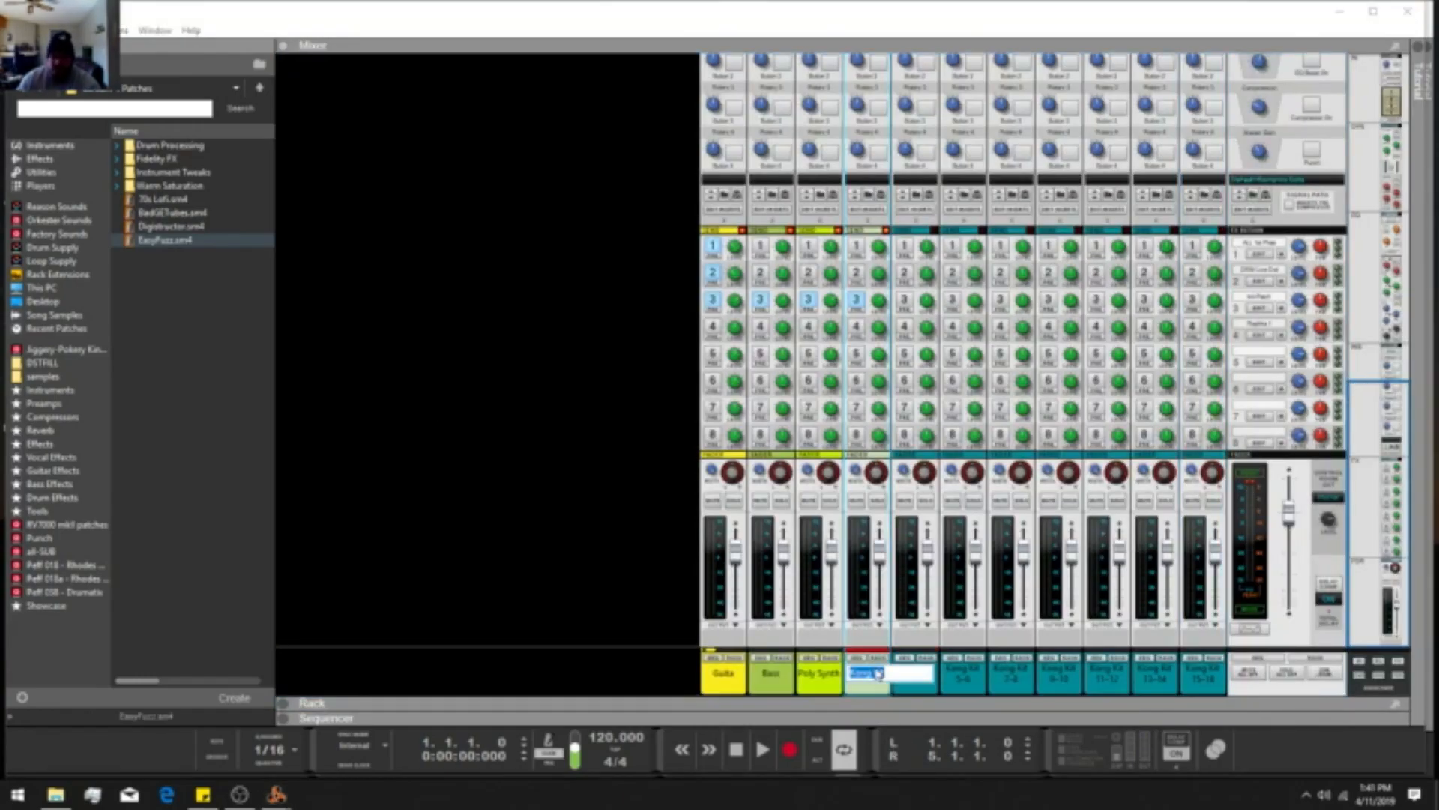
text(Kick)
key(Return)
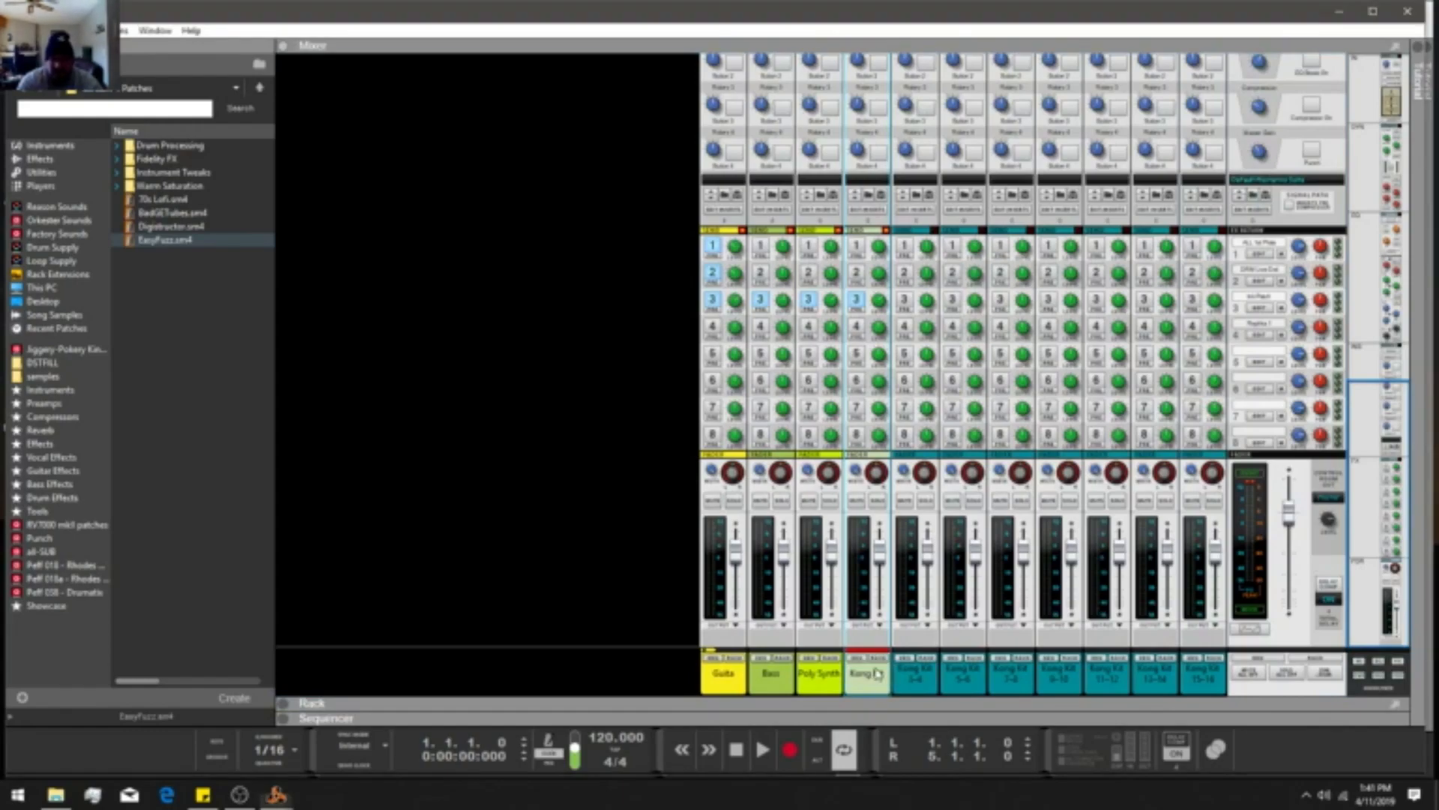
Play Kong's bass drum pad in the rack to check its signal on the Kick channel.
key(F6)
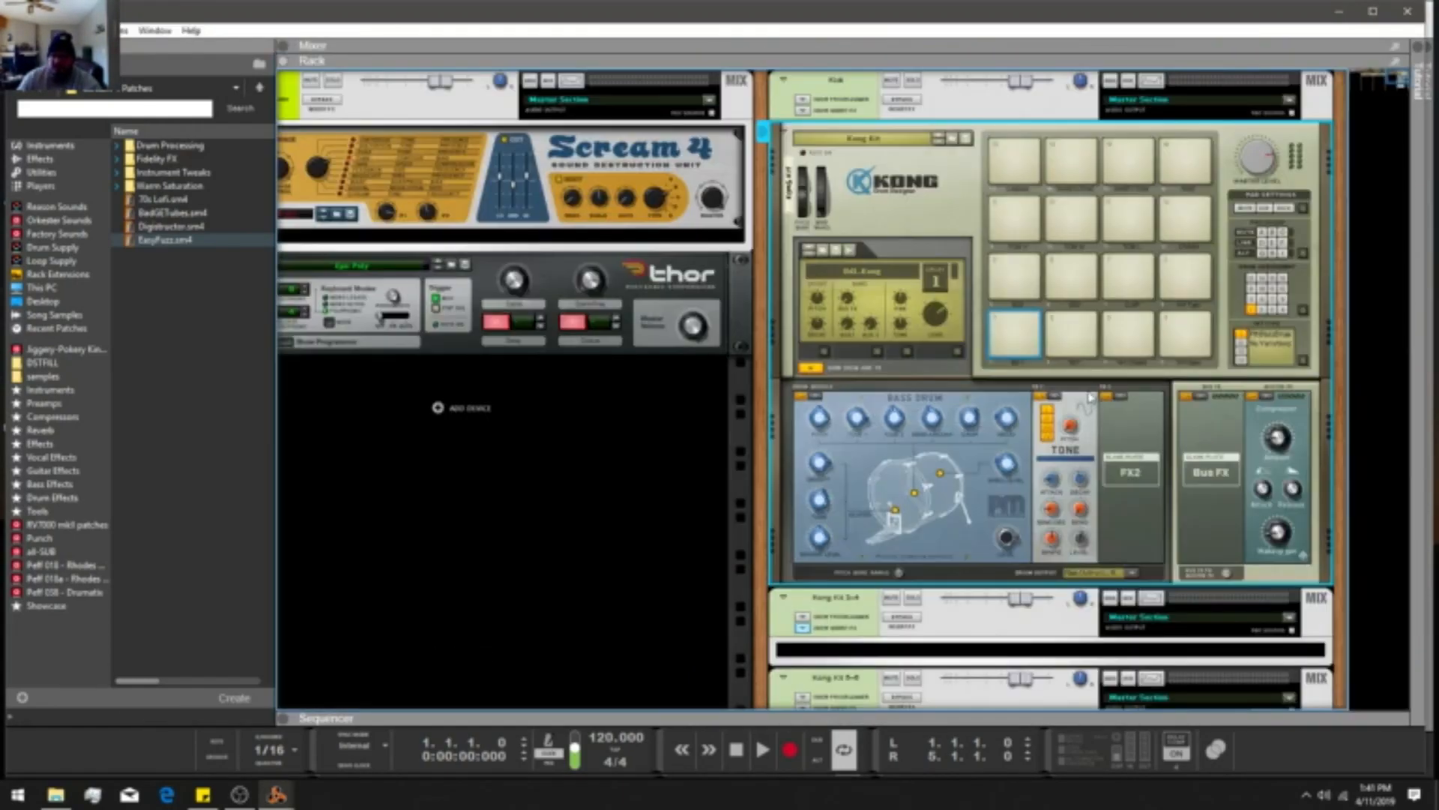
click(1008, 347)
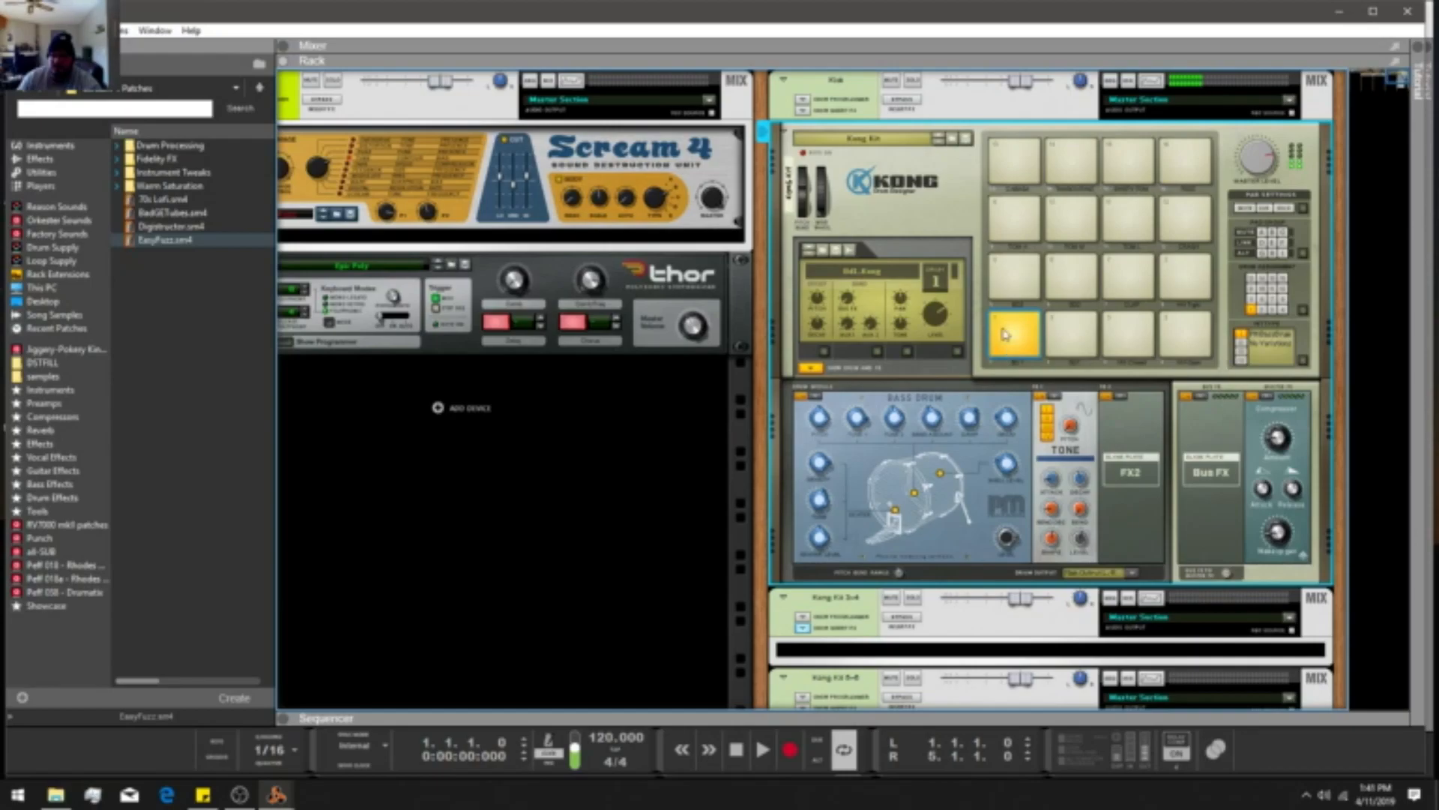
click(1036, 312)
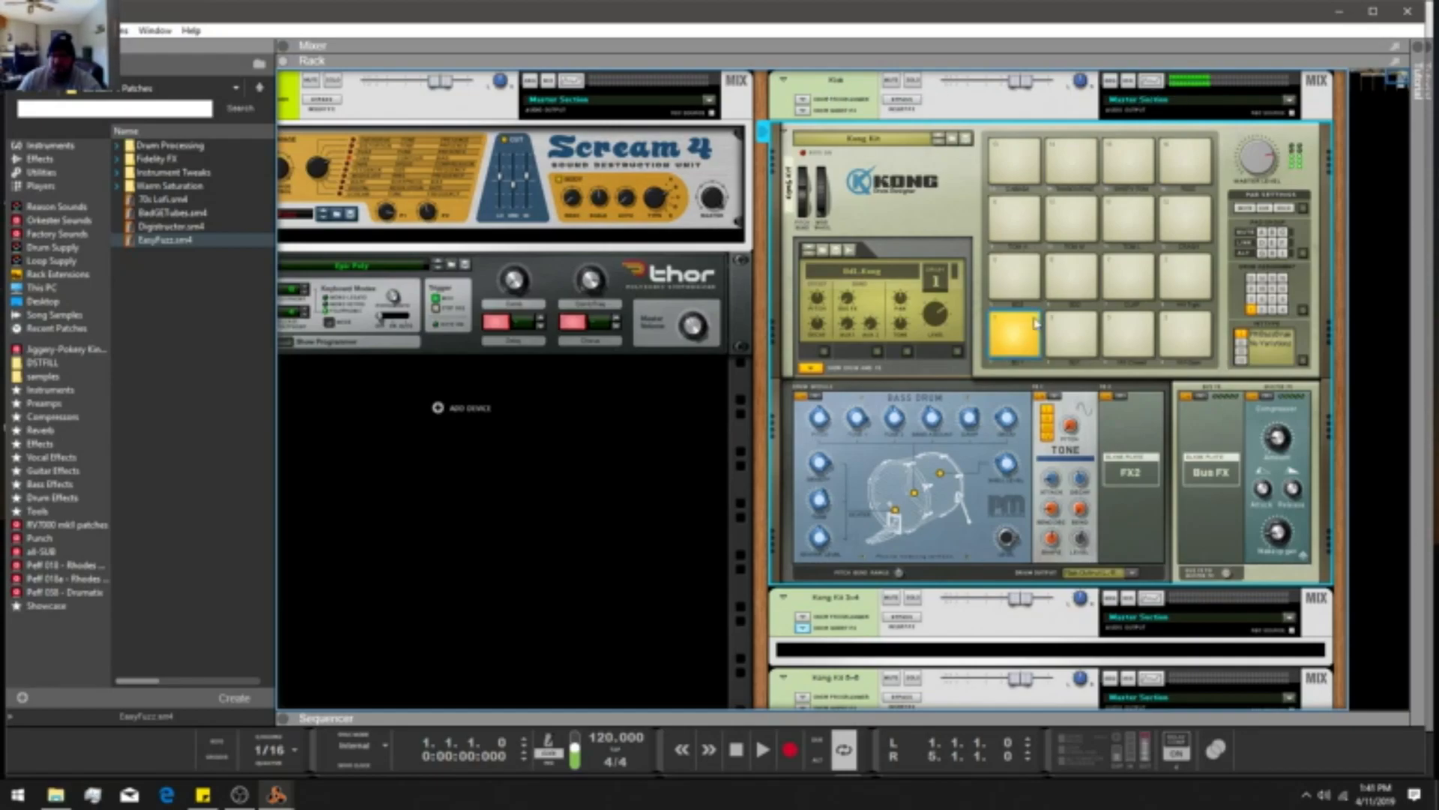
Rename the Kong Kit 3-4 mixer channel to Snare.
scroll(990, 396, down, 3)
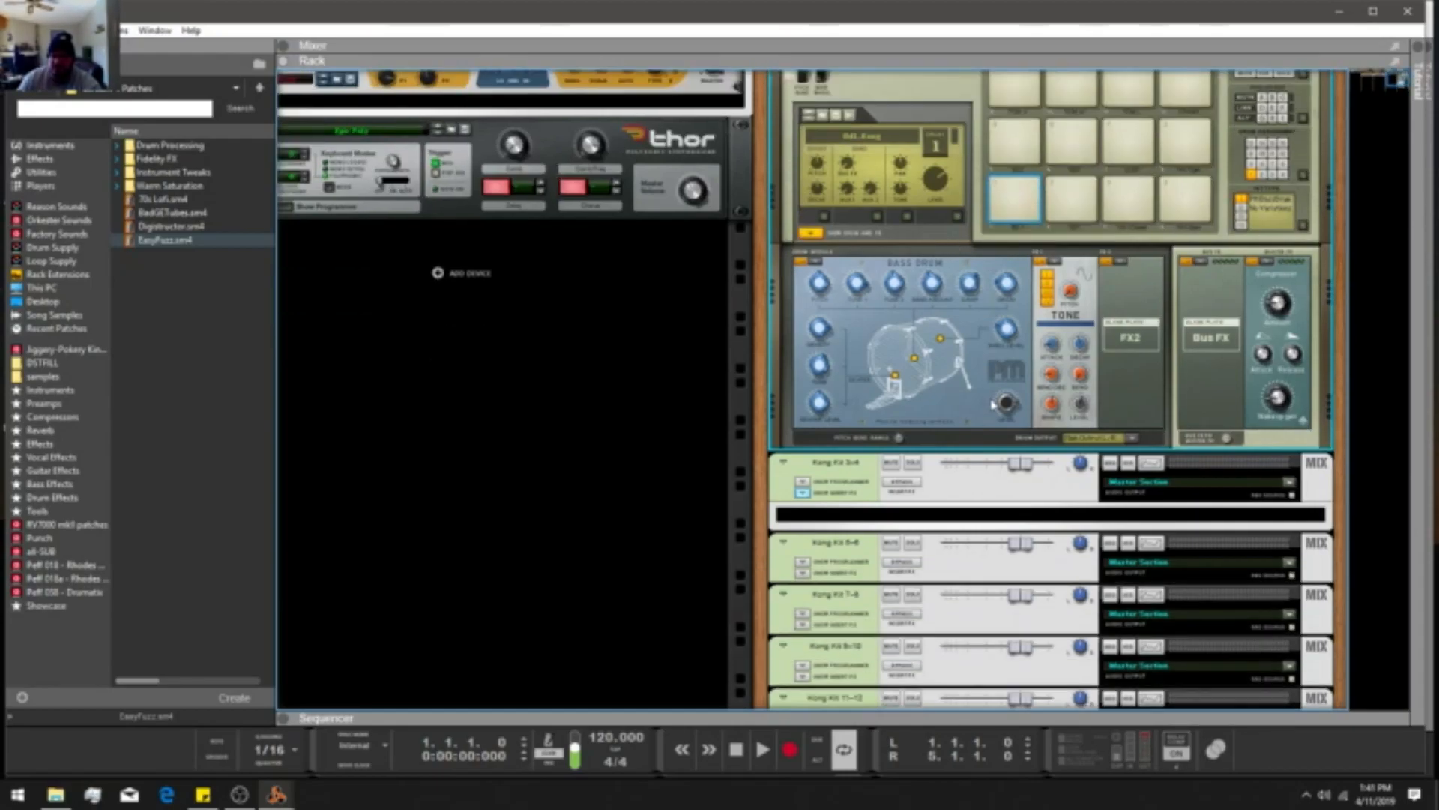
key(F5)
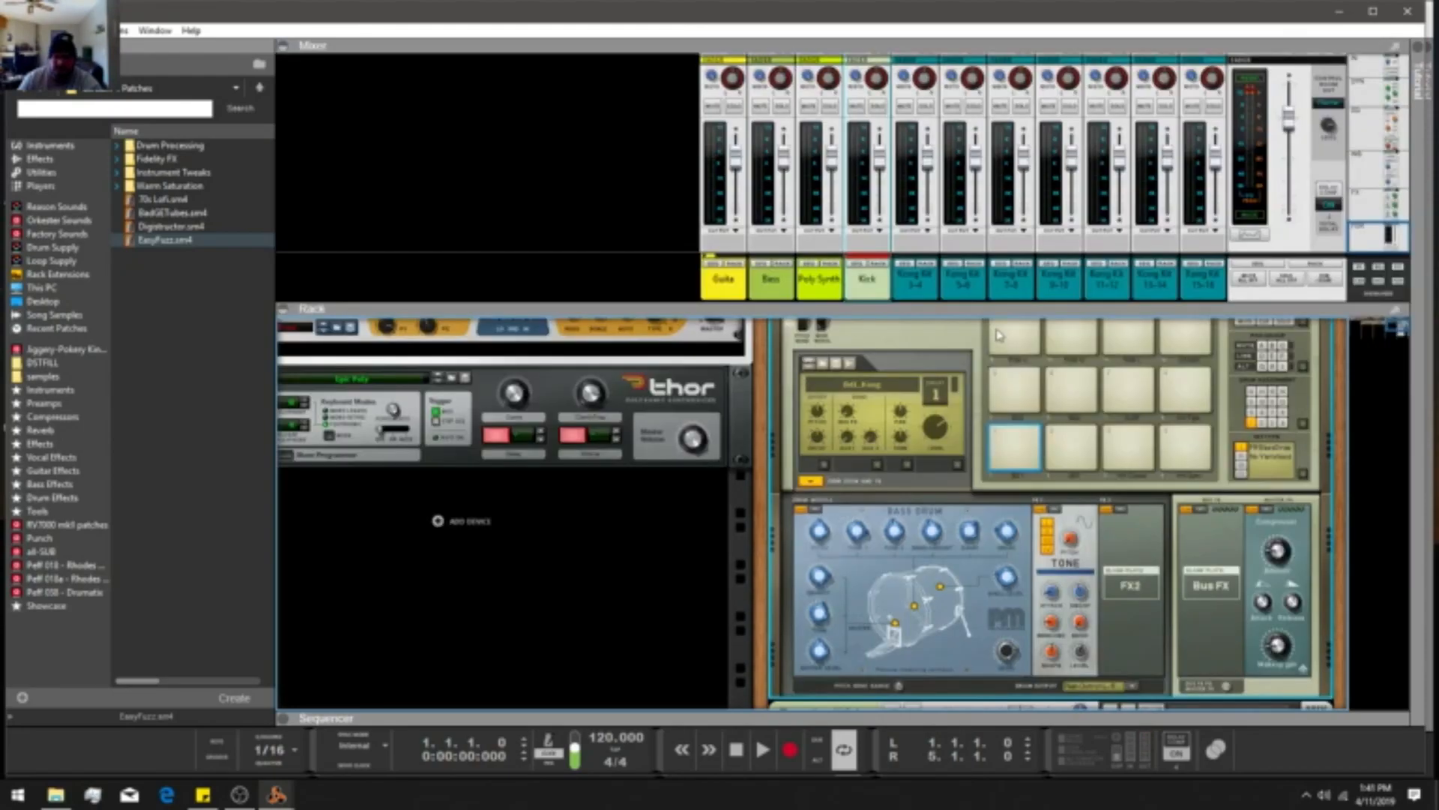
scroll(997, 334, up, 2)
double_click(931, 282)
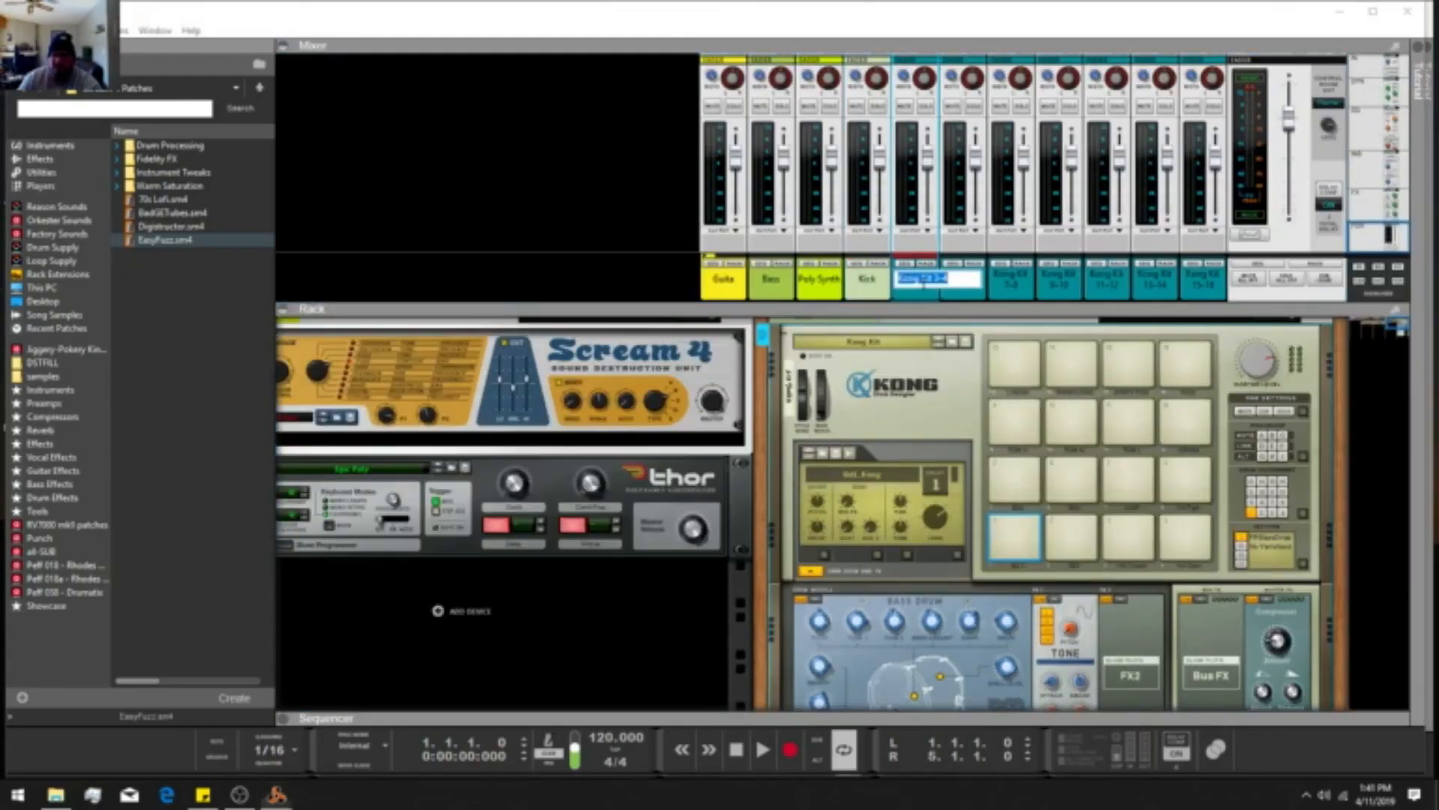
text(Sn)
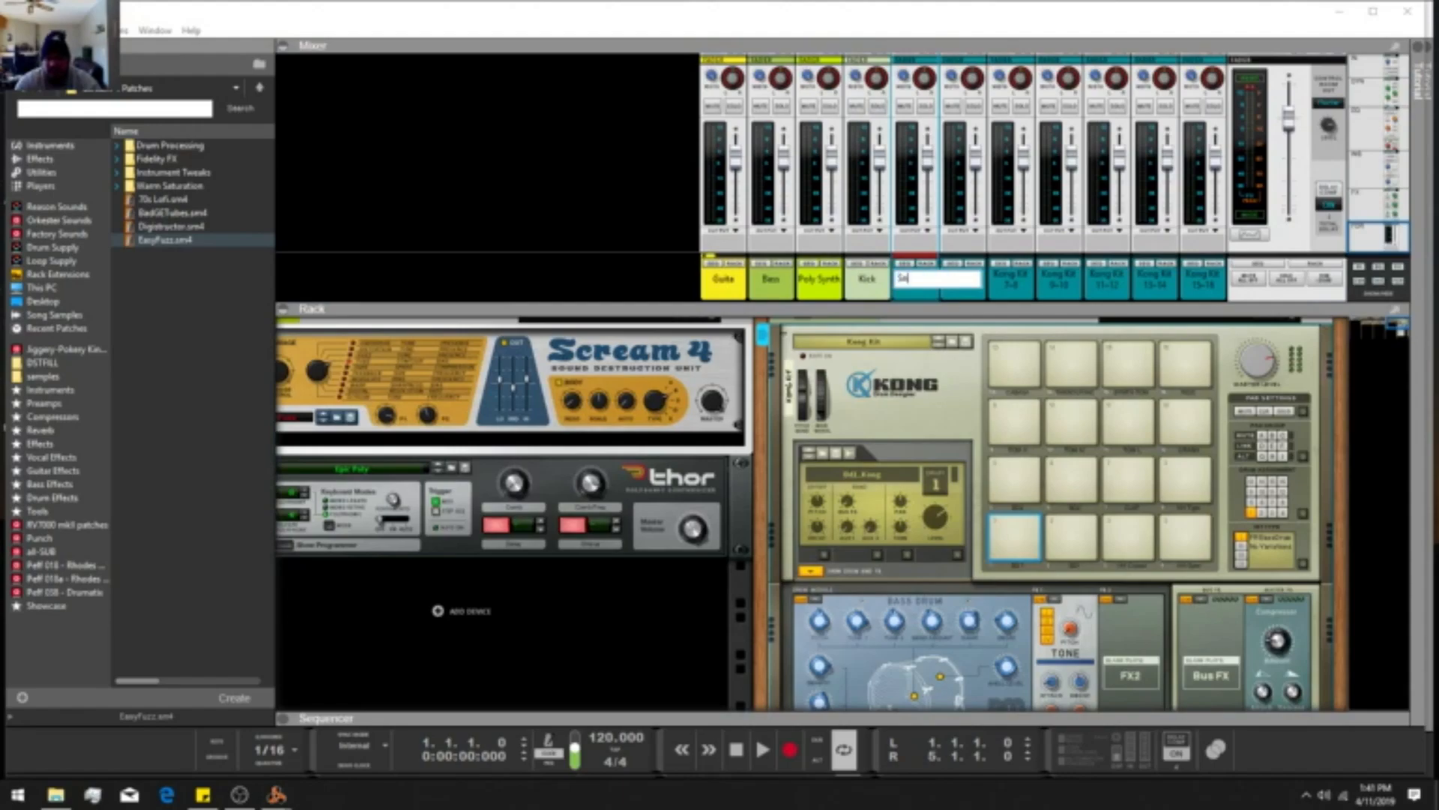
key(Return)
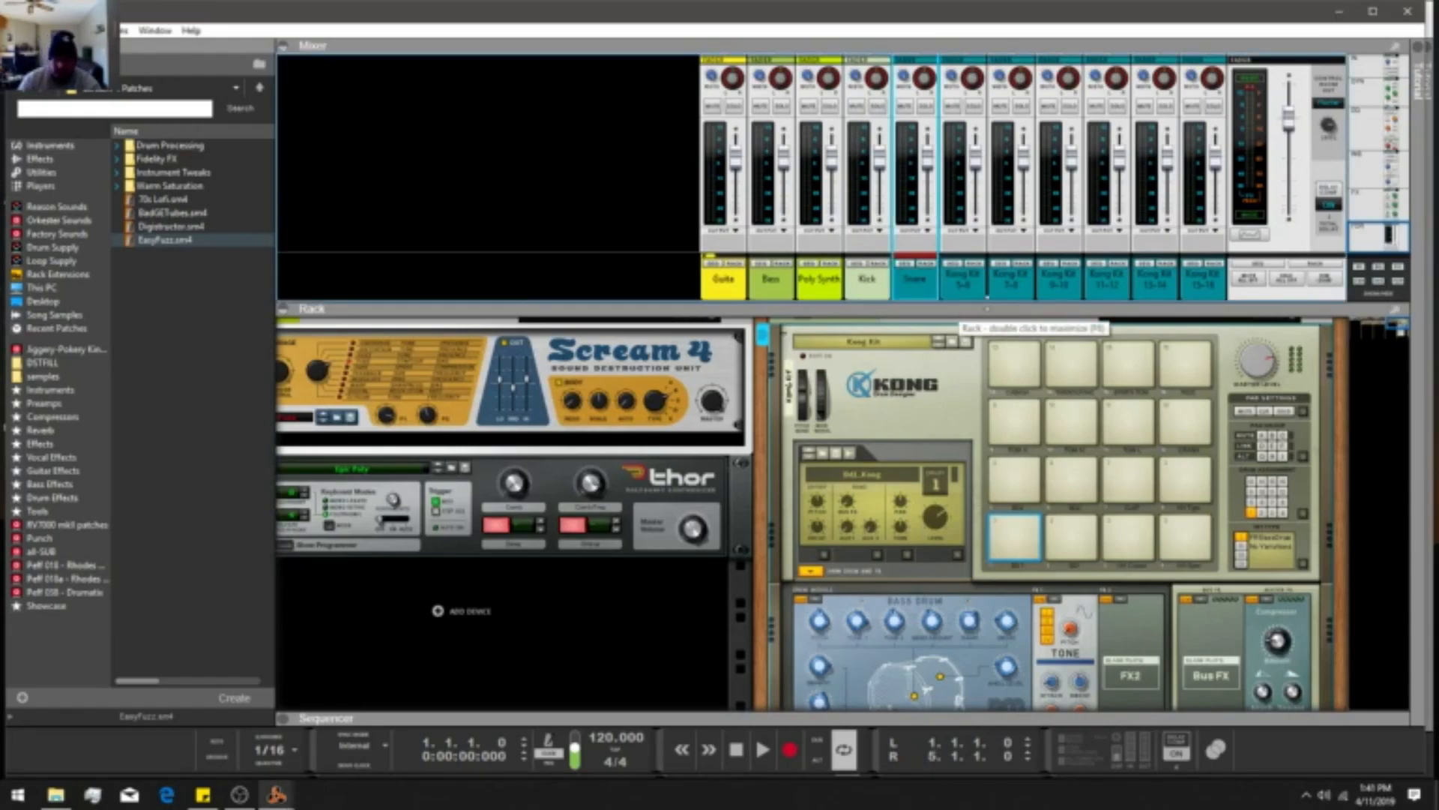
Select Kong's third pad and set its drum output to Output 5-6.
key(F7)
key(F6)
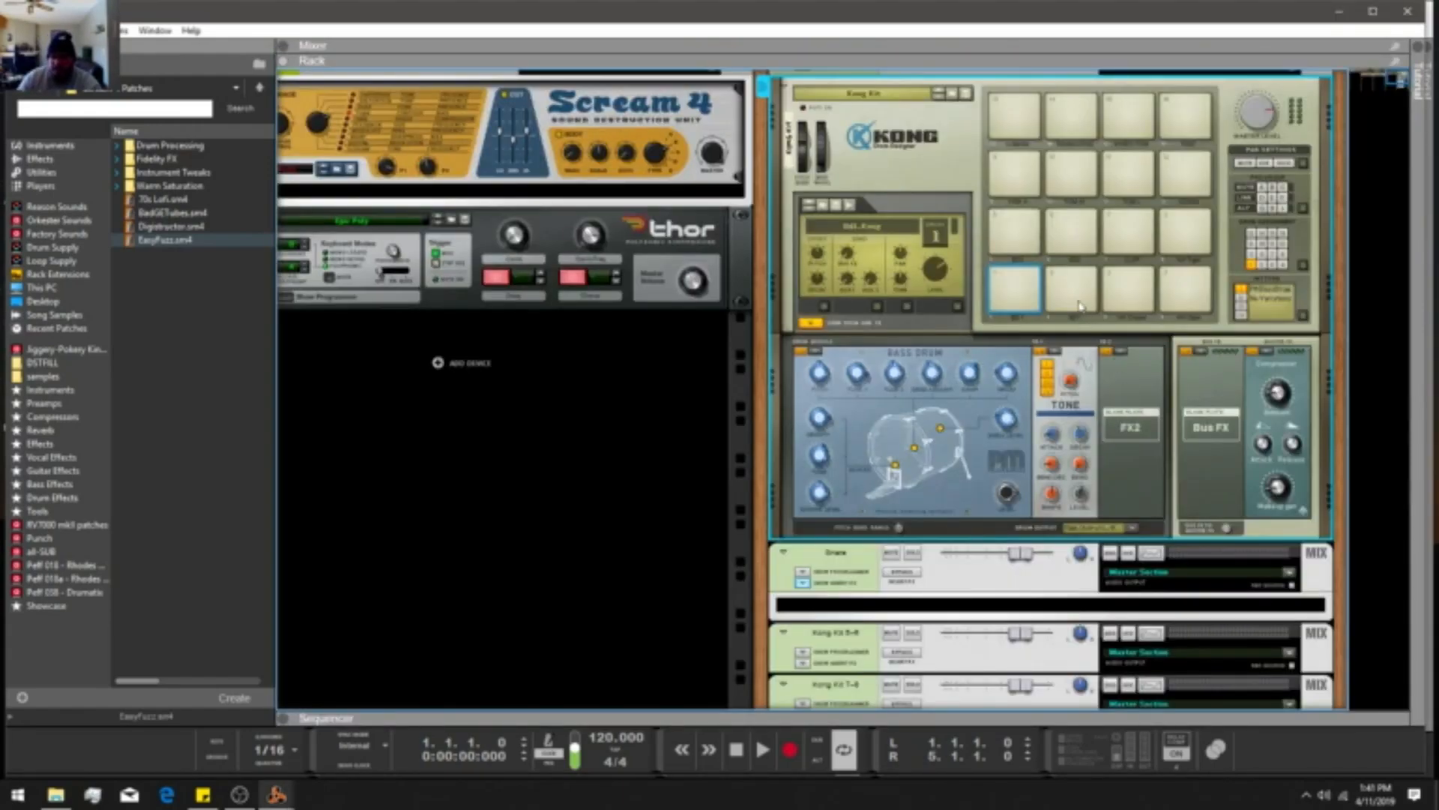
click(1149, 298)
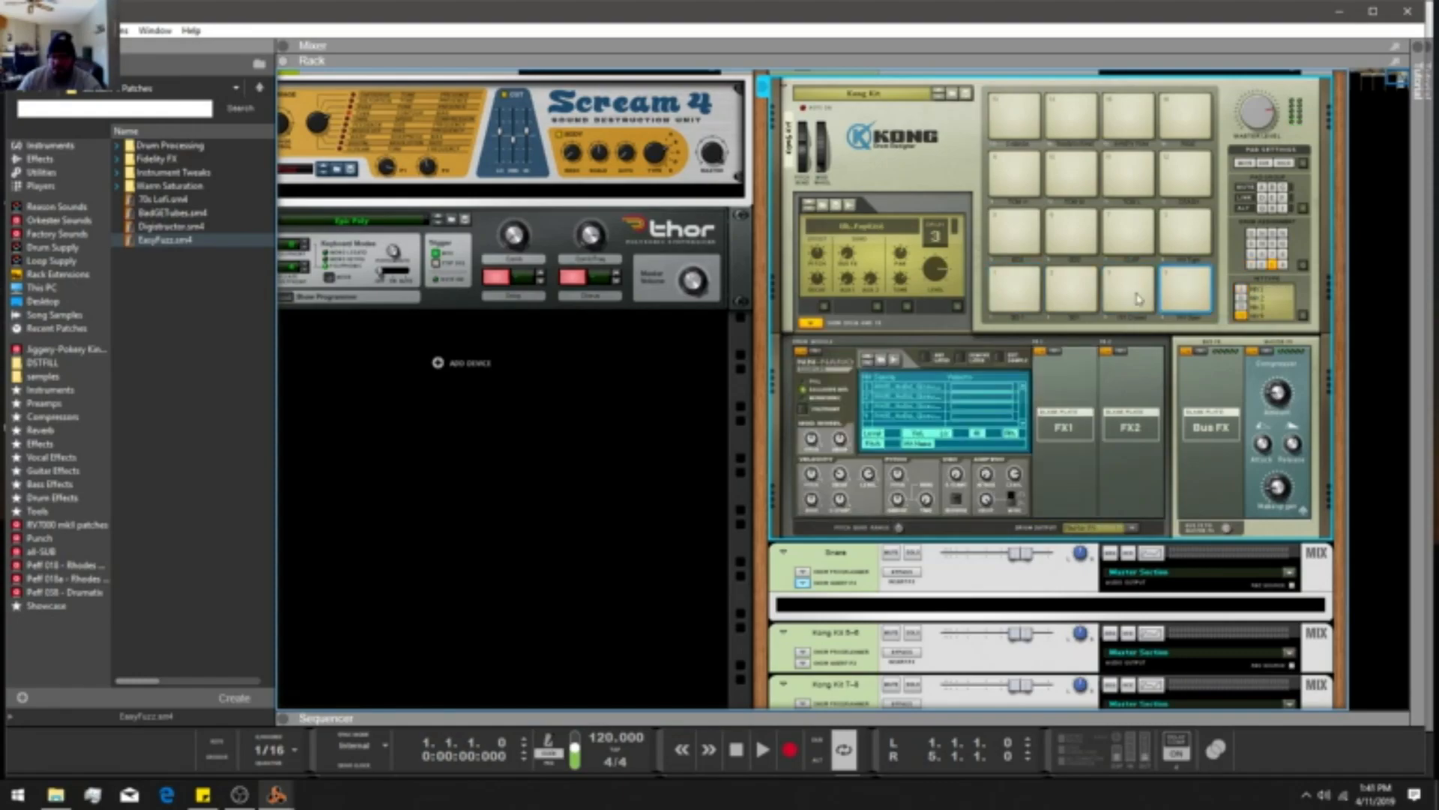
click(1137, 536)
click(1147, 608)
Rename the Kong Kit 5-6 mixer channel to Percs.
key(F5)
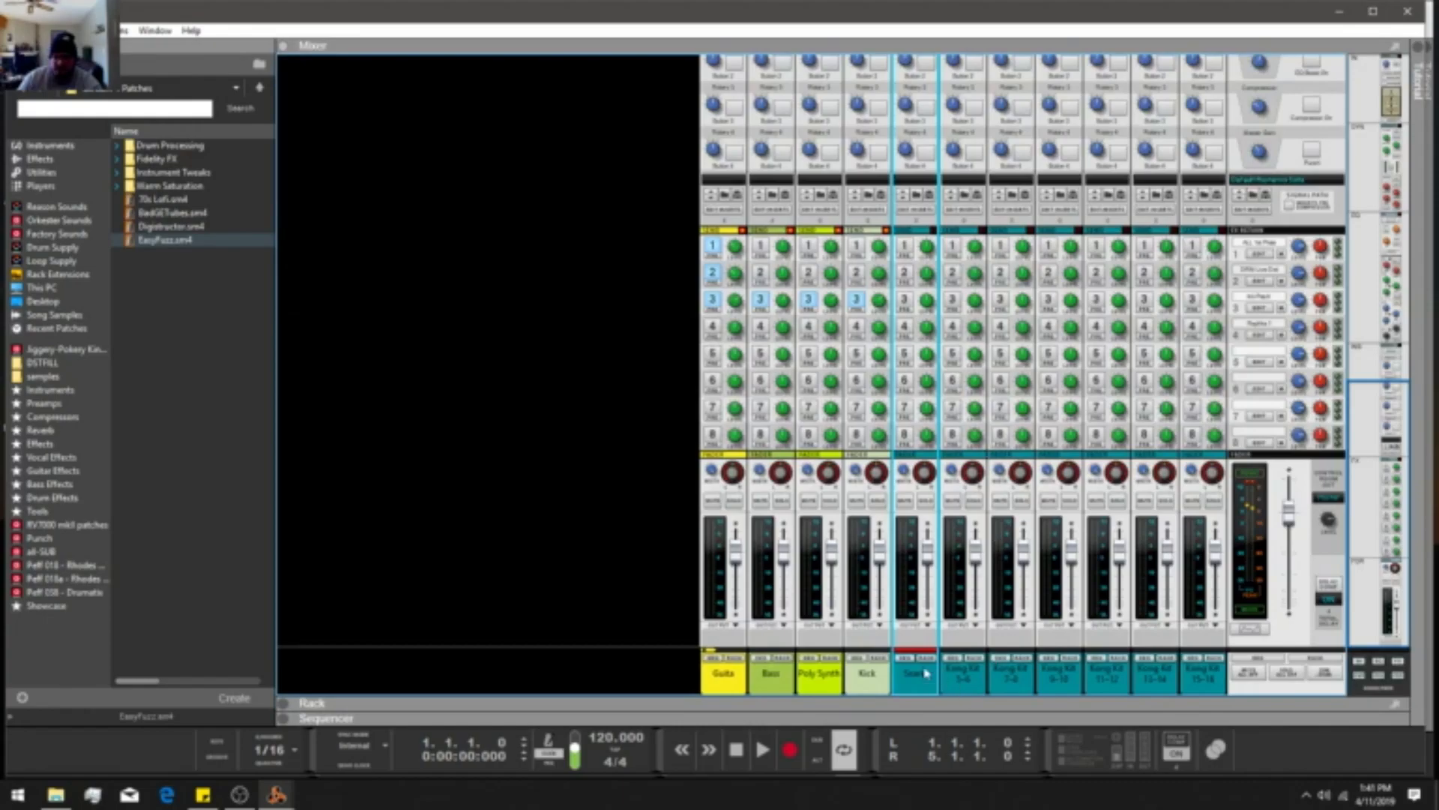
click(965, 680)
click(976, 659)
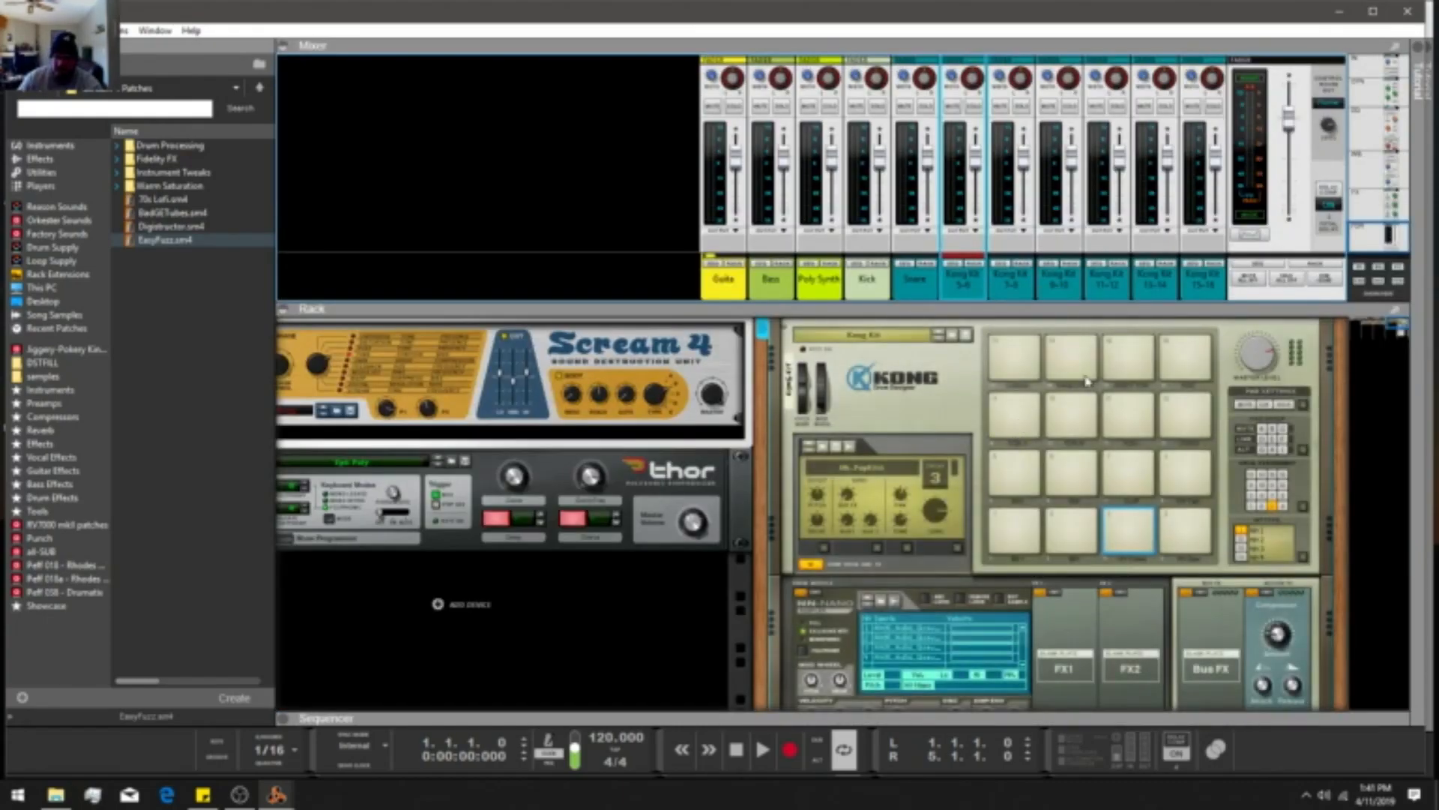
double_click(960, 280)
text(H)
key(Return)
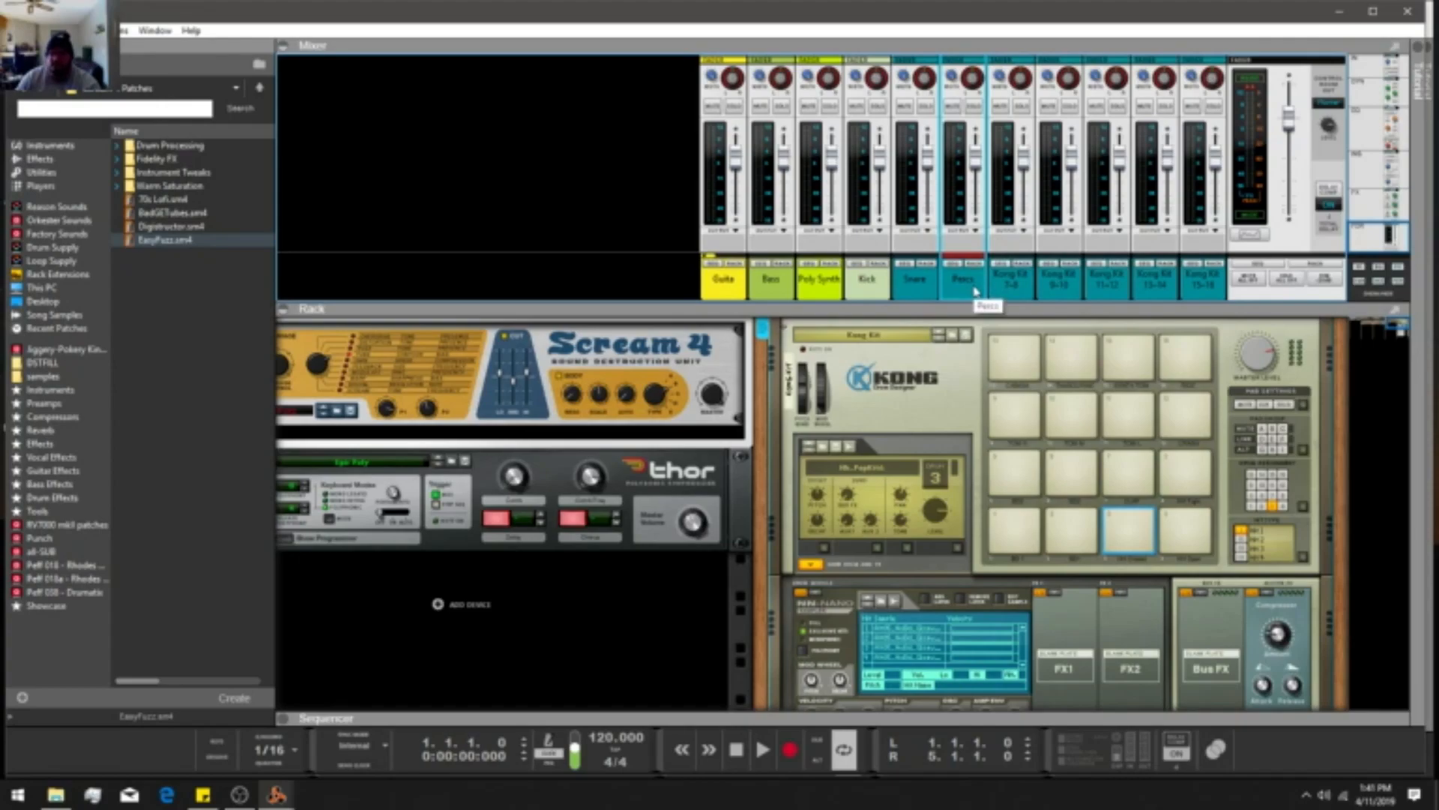
Select Kong's fourth pad and check its drum assignment and drum output.
scroll(1136, 572, down, 2)
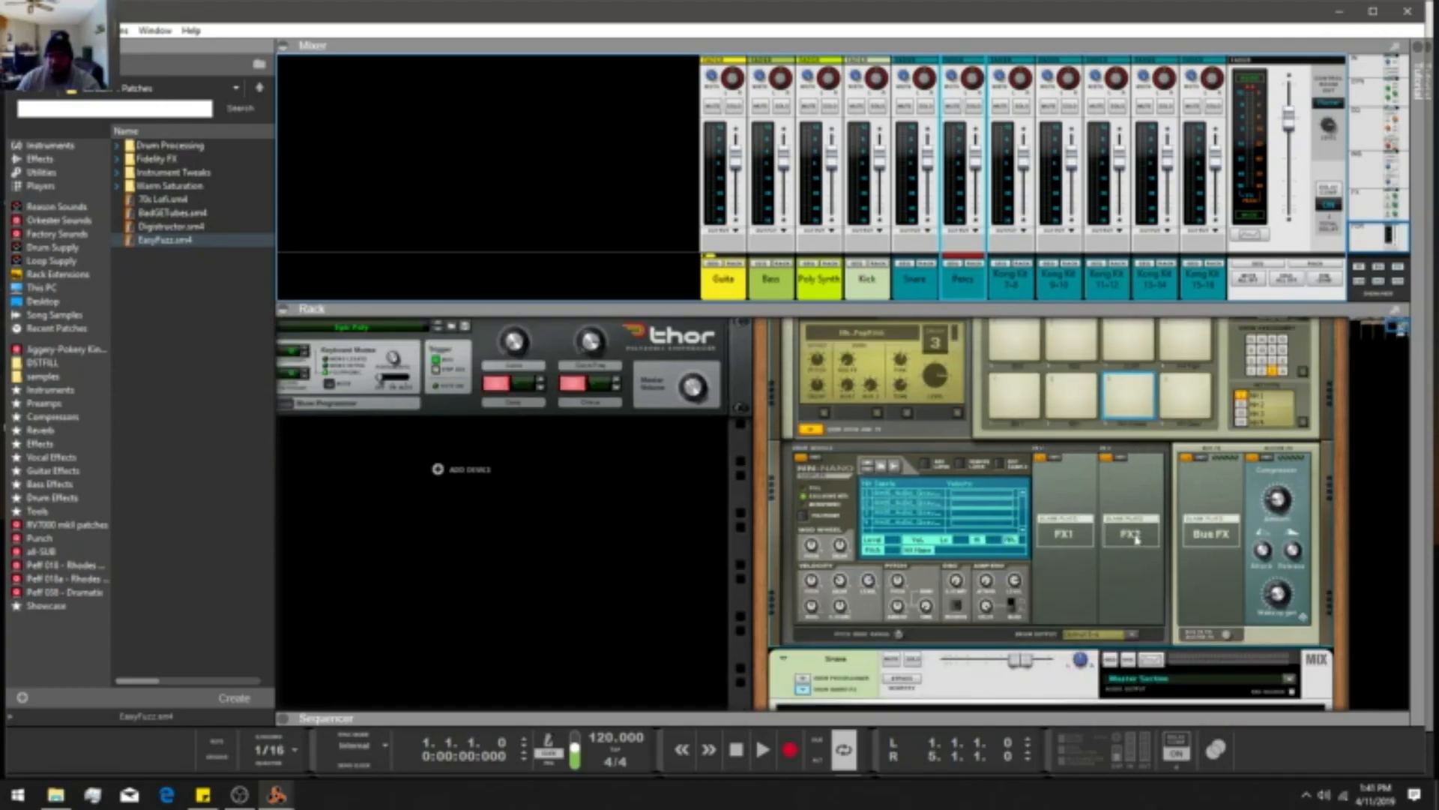
click(1193, 489)
scroll(1159, 461, down, 4)
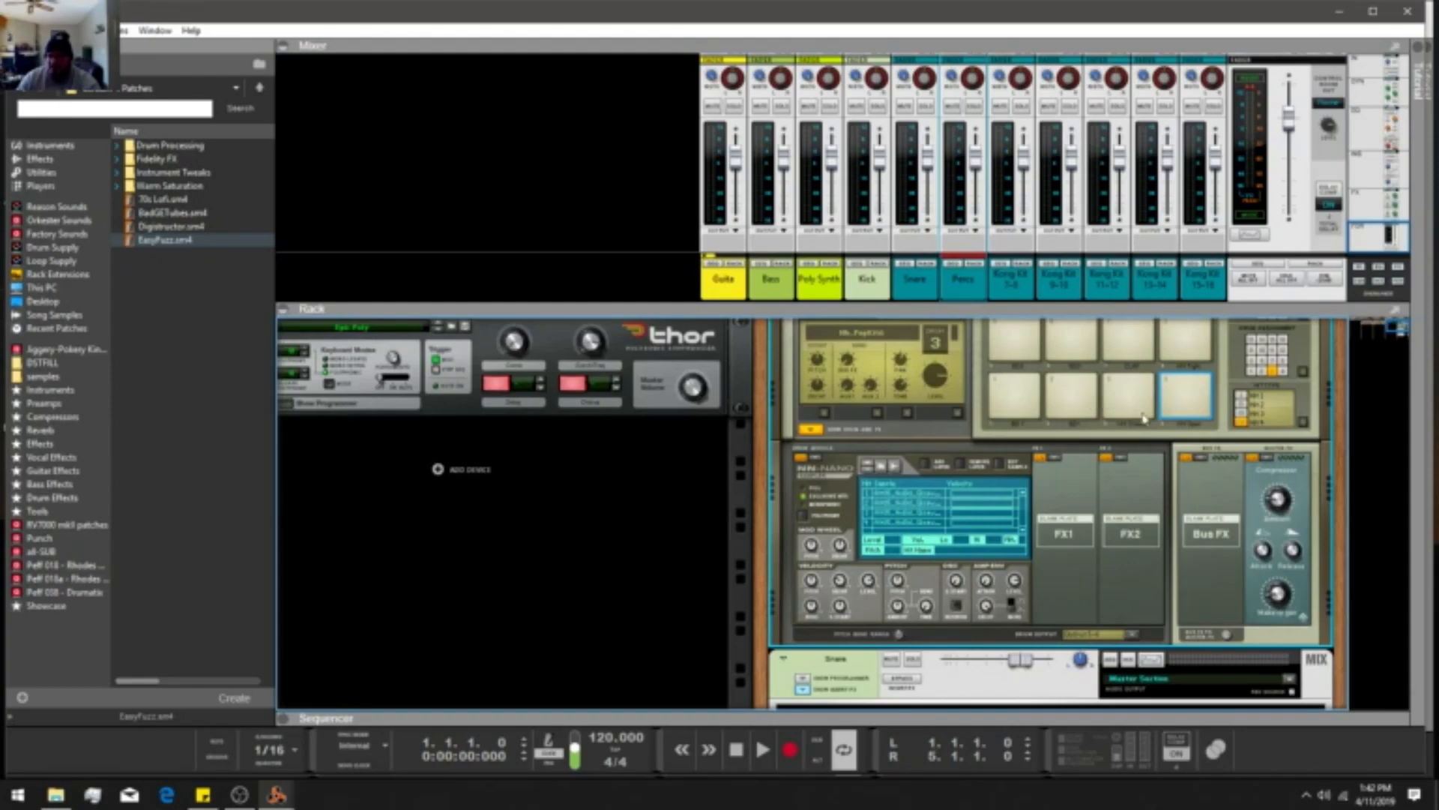
scroll(1166, 407, up, 4)
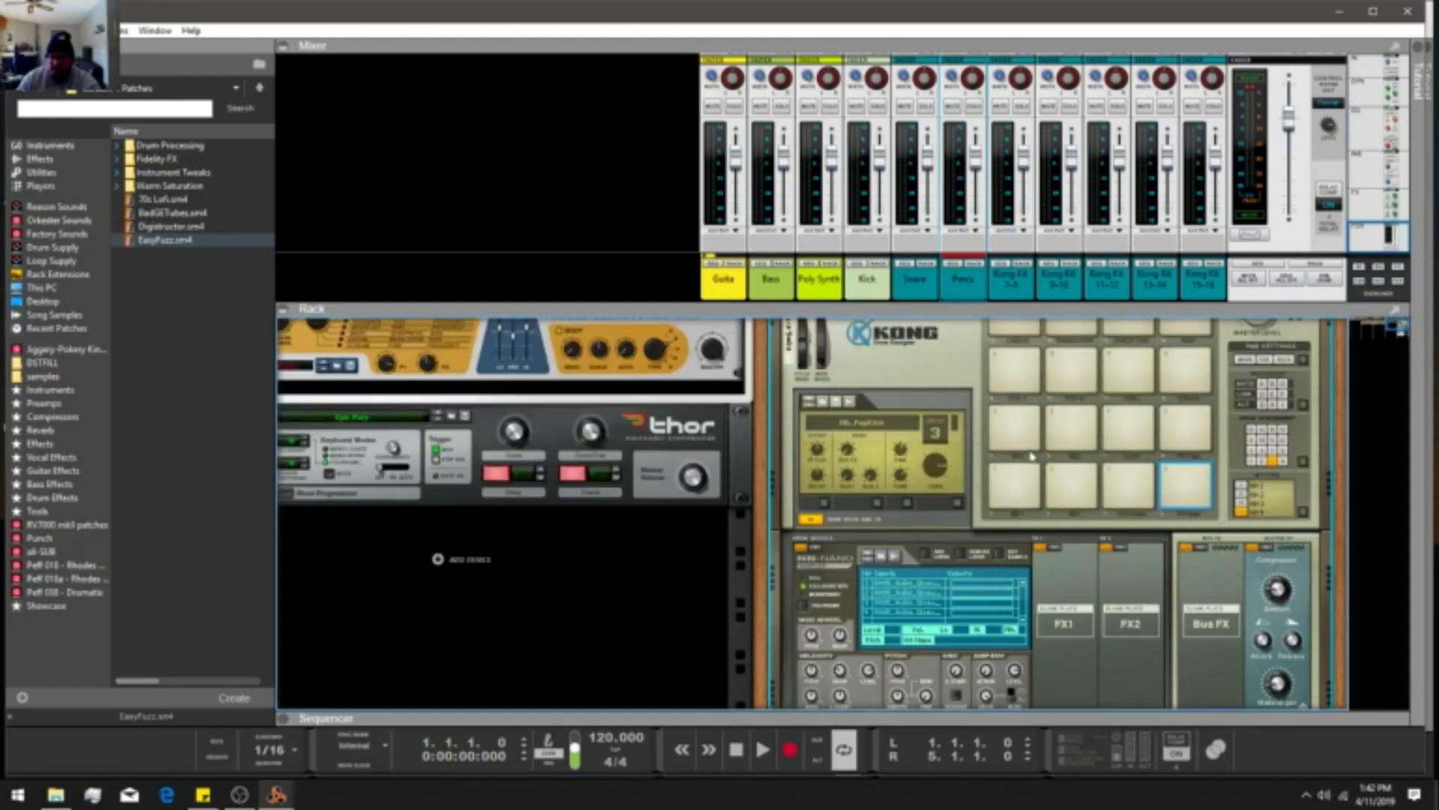
scroll(1024, 449, up, 2)
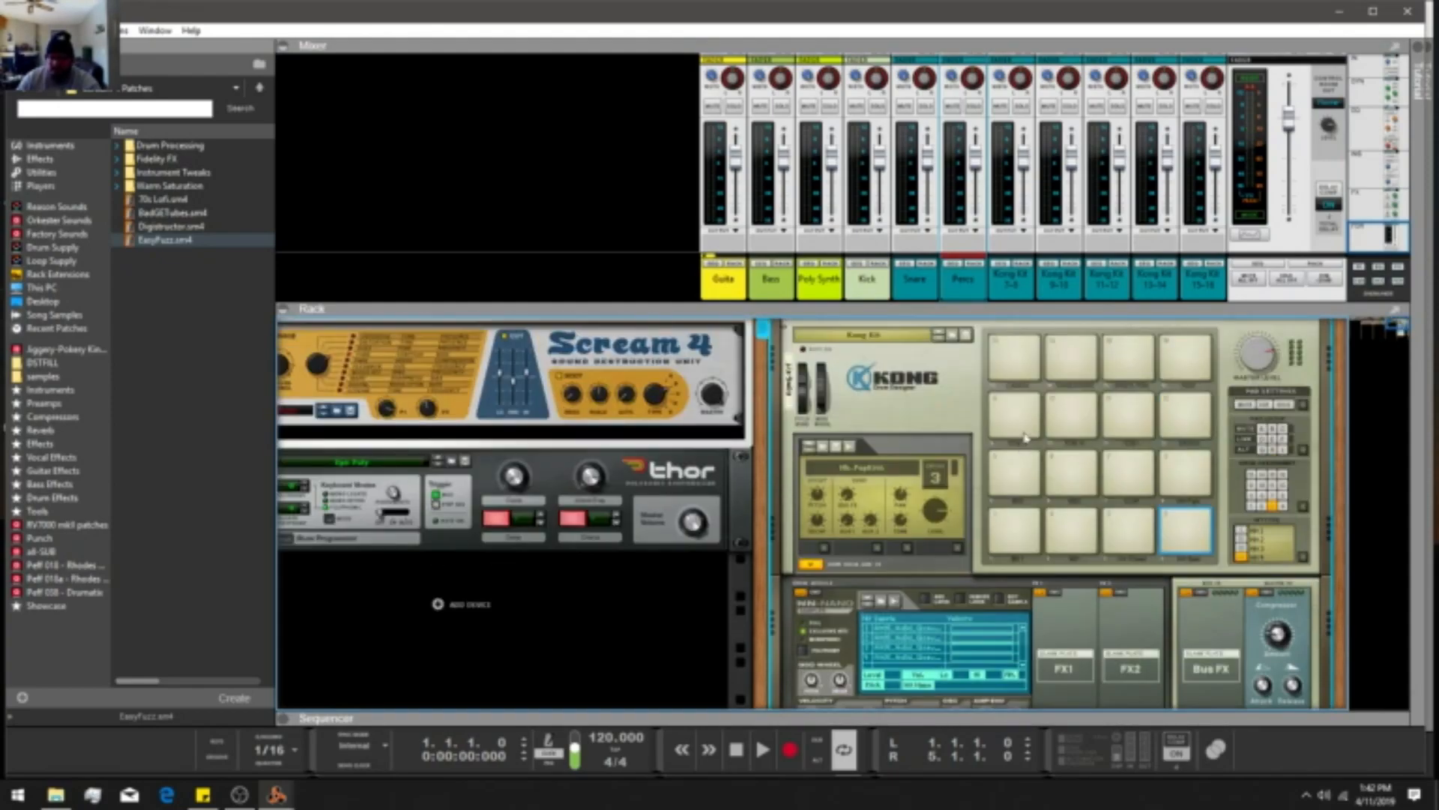
Select Kong's cymbal pad 12 and set its drum output to Output 5-6.
click(1177, 414)
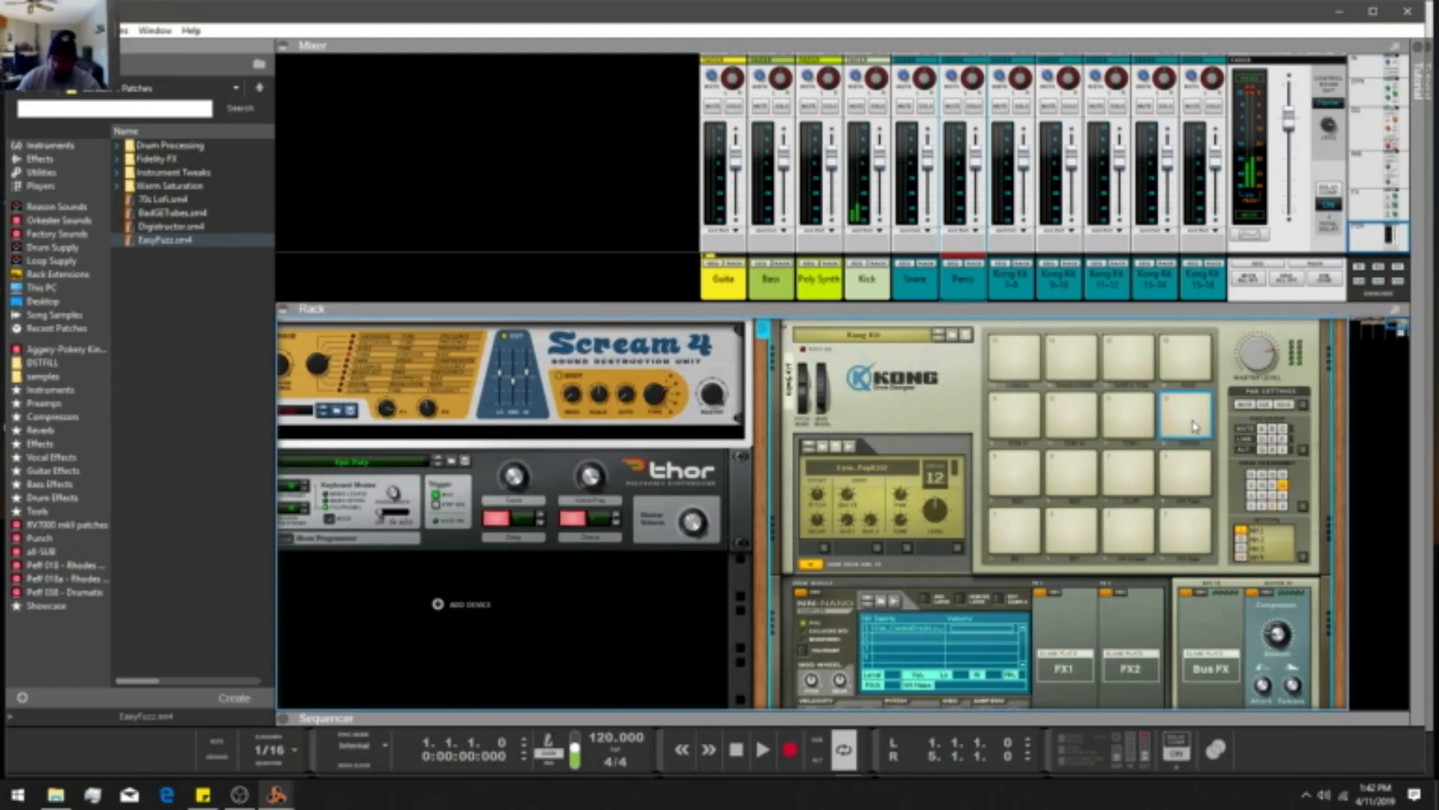
scroll(1194, 426, down, 4)
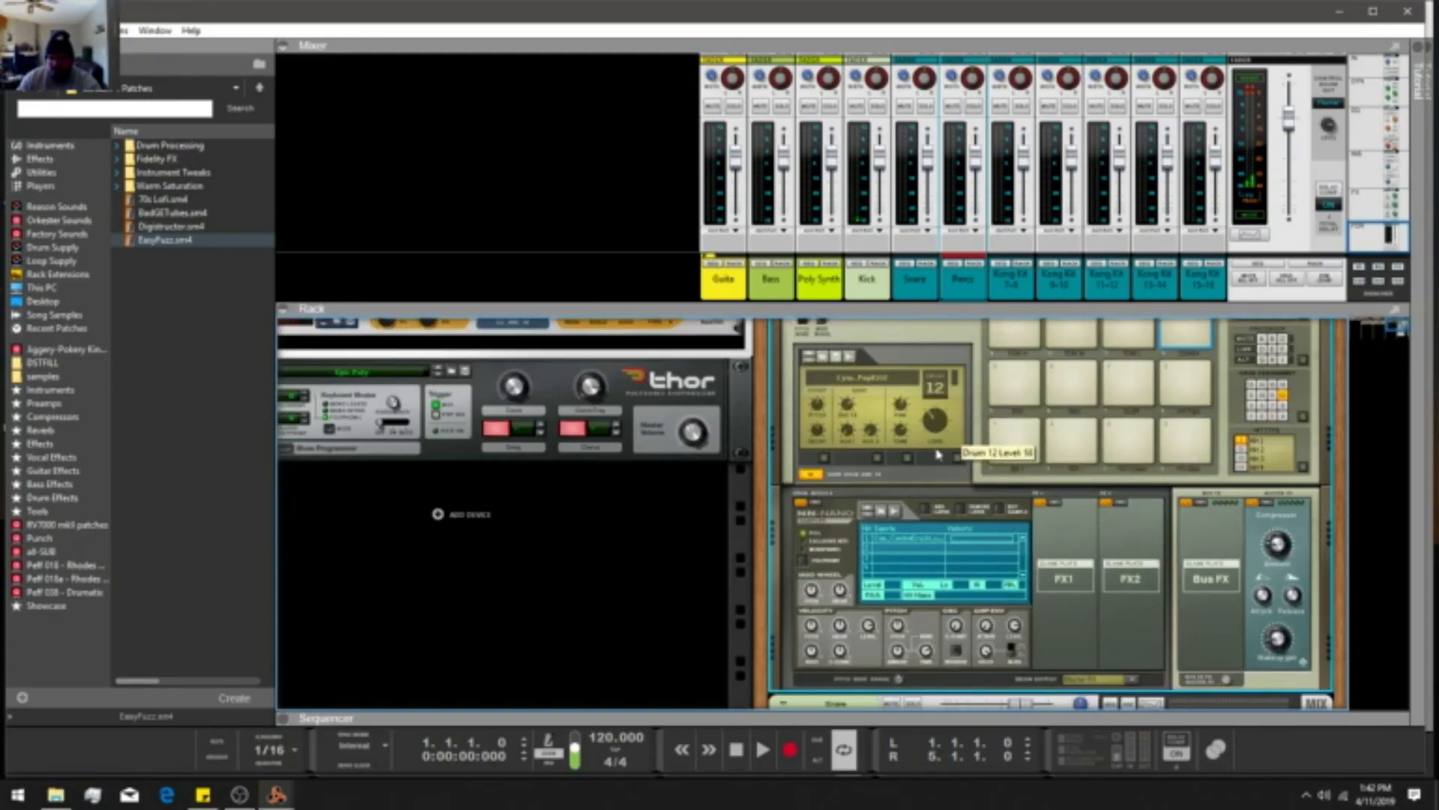
click(1130, 683)
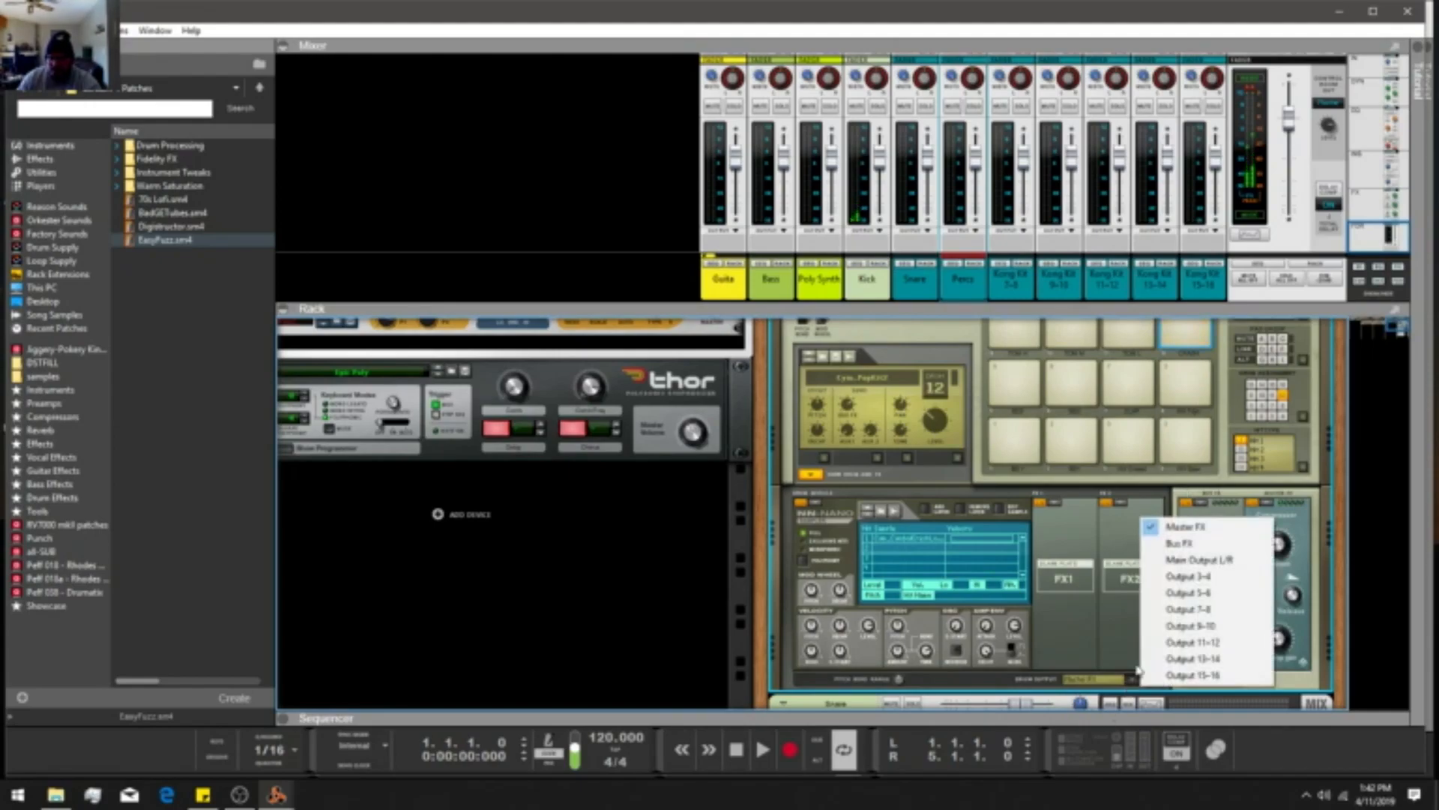
click(1181, 594)
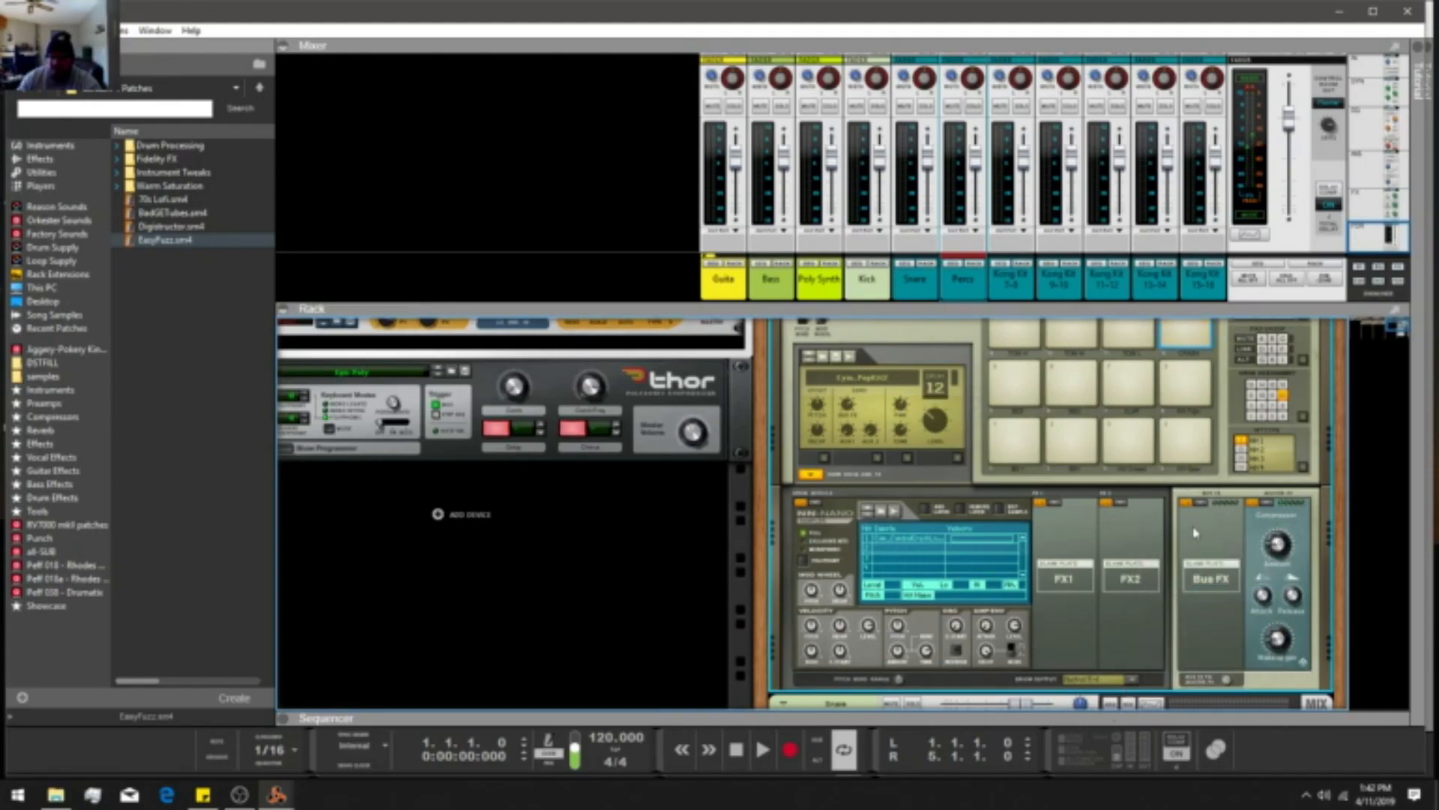
scroll(1193, 424, up, 2)
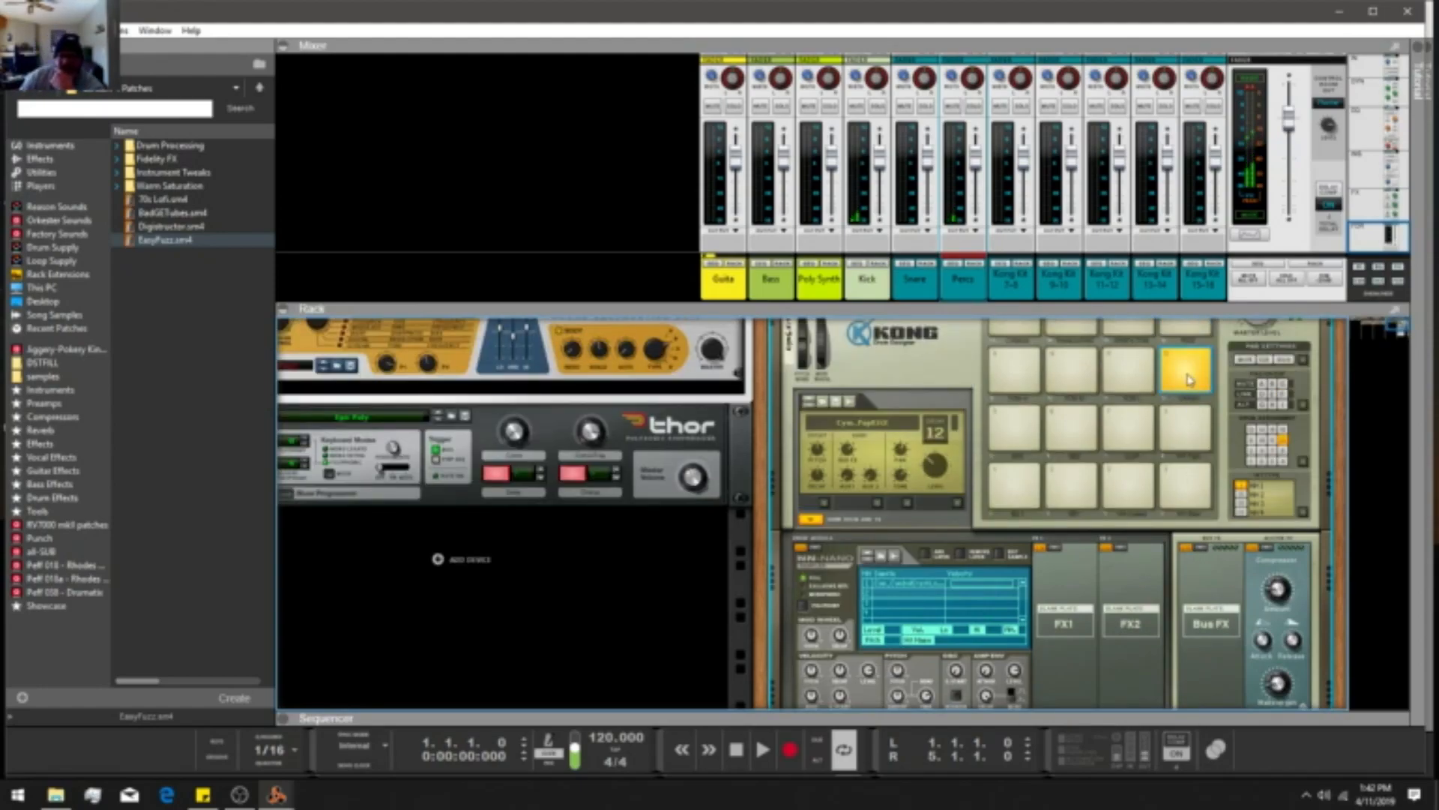
Select Kong's third pad again and check its drum output setting.
click(1136, 479)
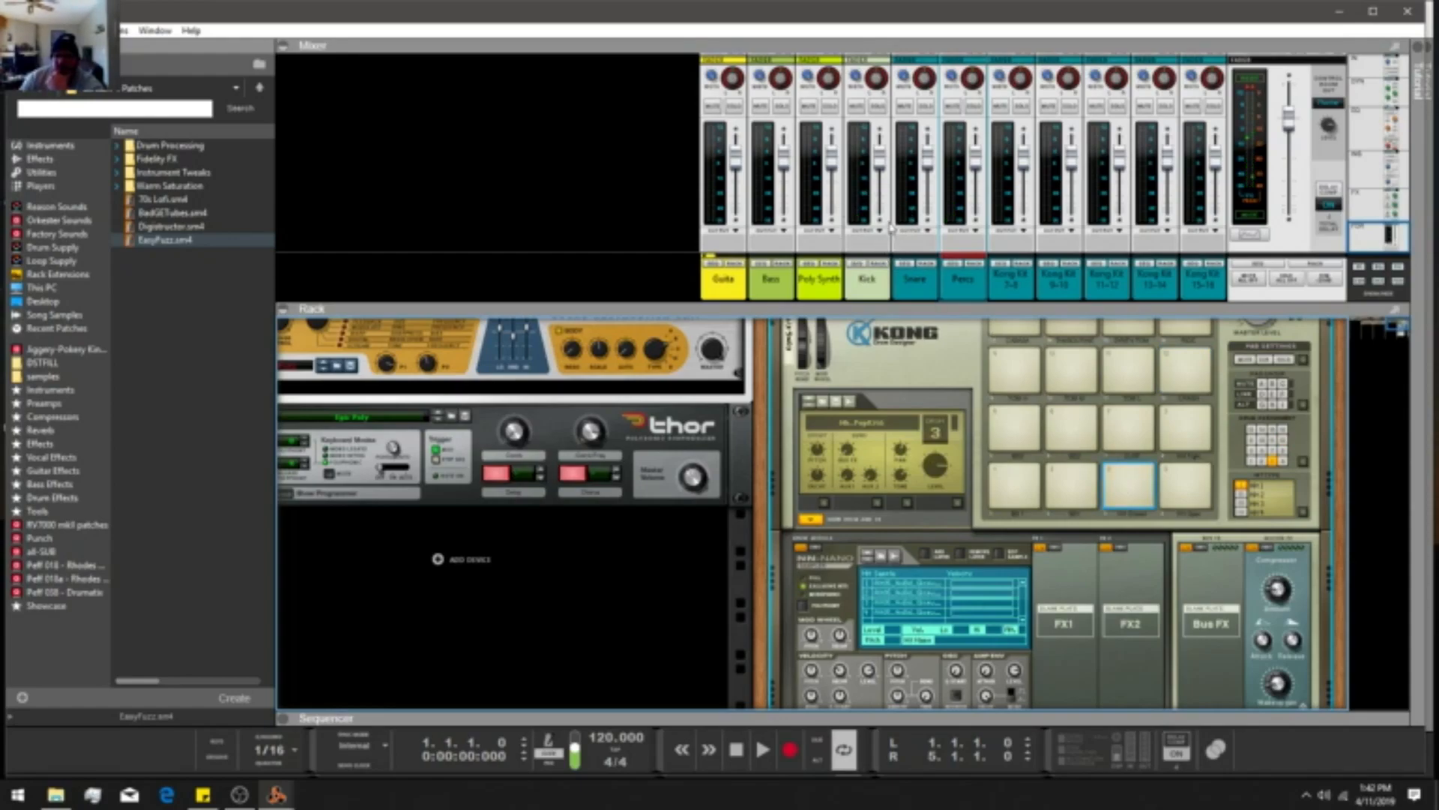
scroll(1122, 573, down, 3)
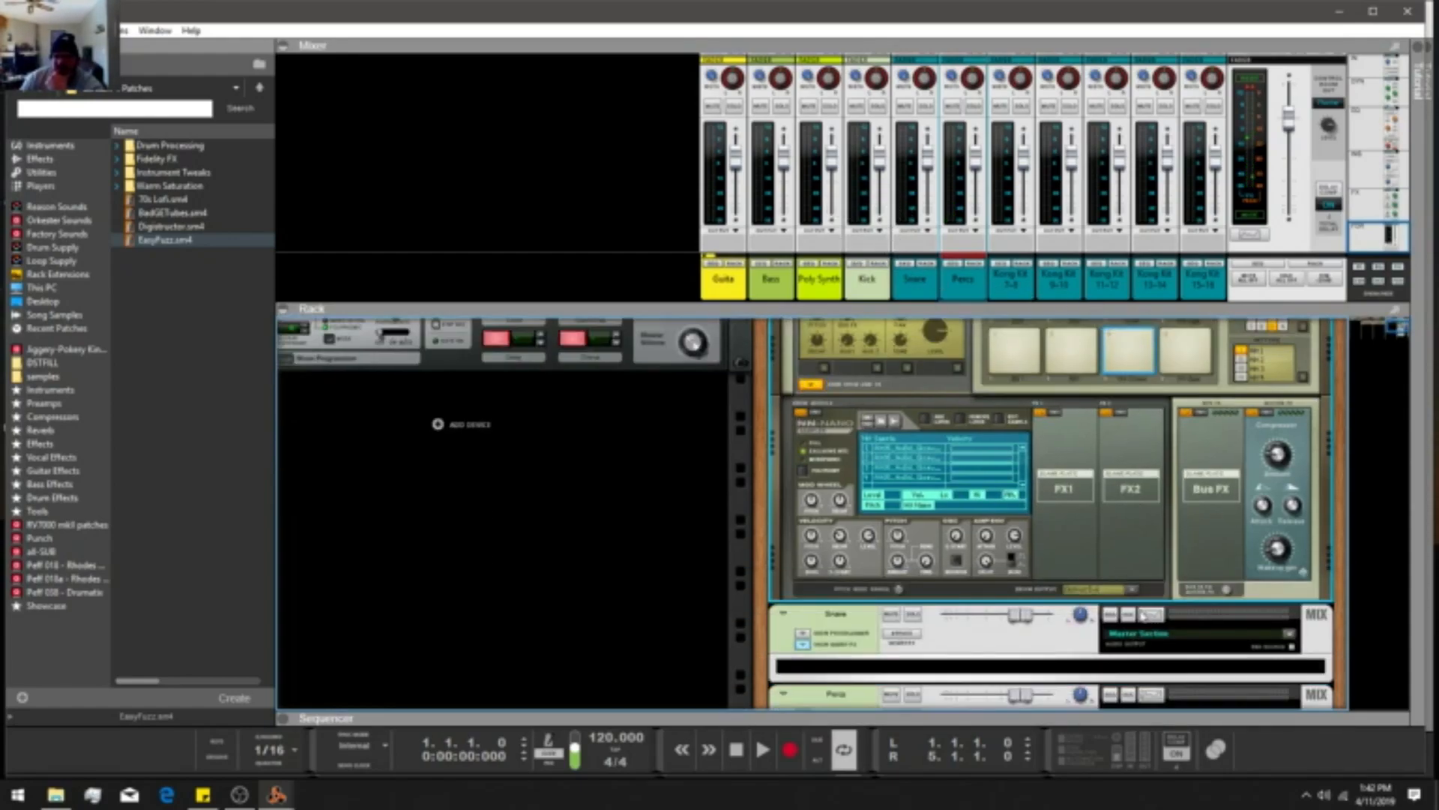
scroll(1132, 537, up, 4)
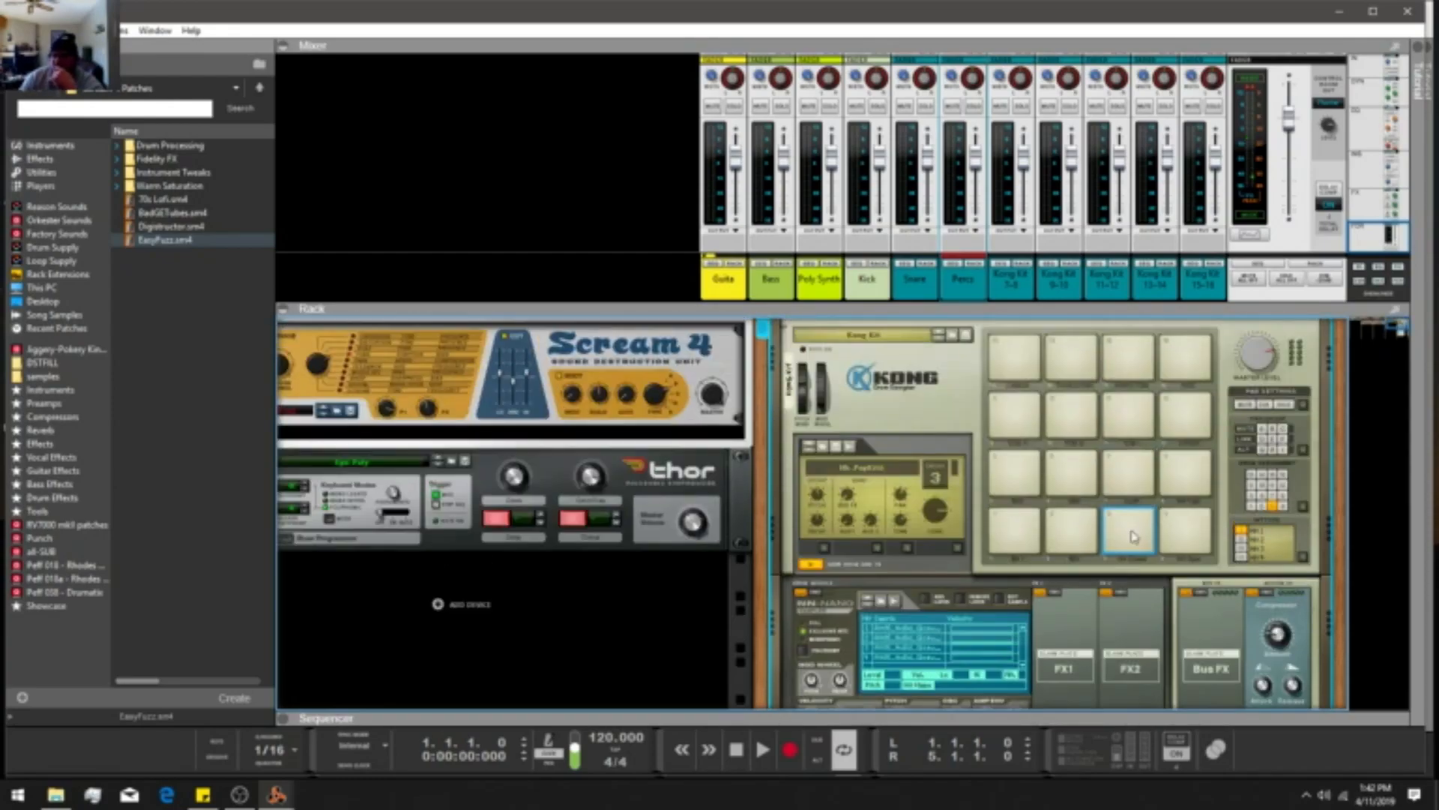
Select Kong's fifth pad, the synth bass drum, and set its drum output to Main Output L/R.
click(1016, 477)
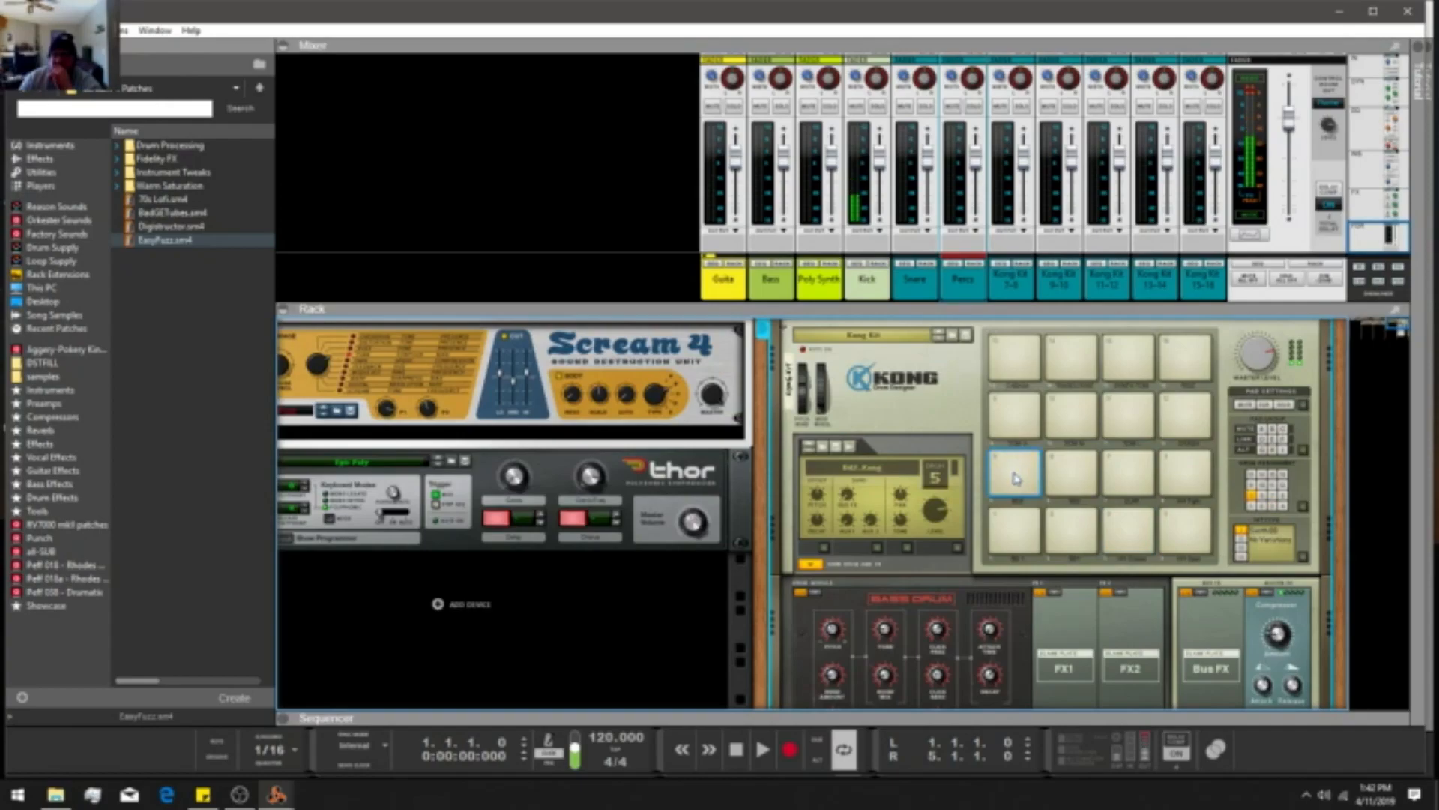
click(1016, 477)
scroll(1016, 477, down, 1)
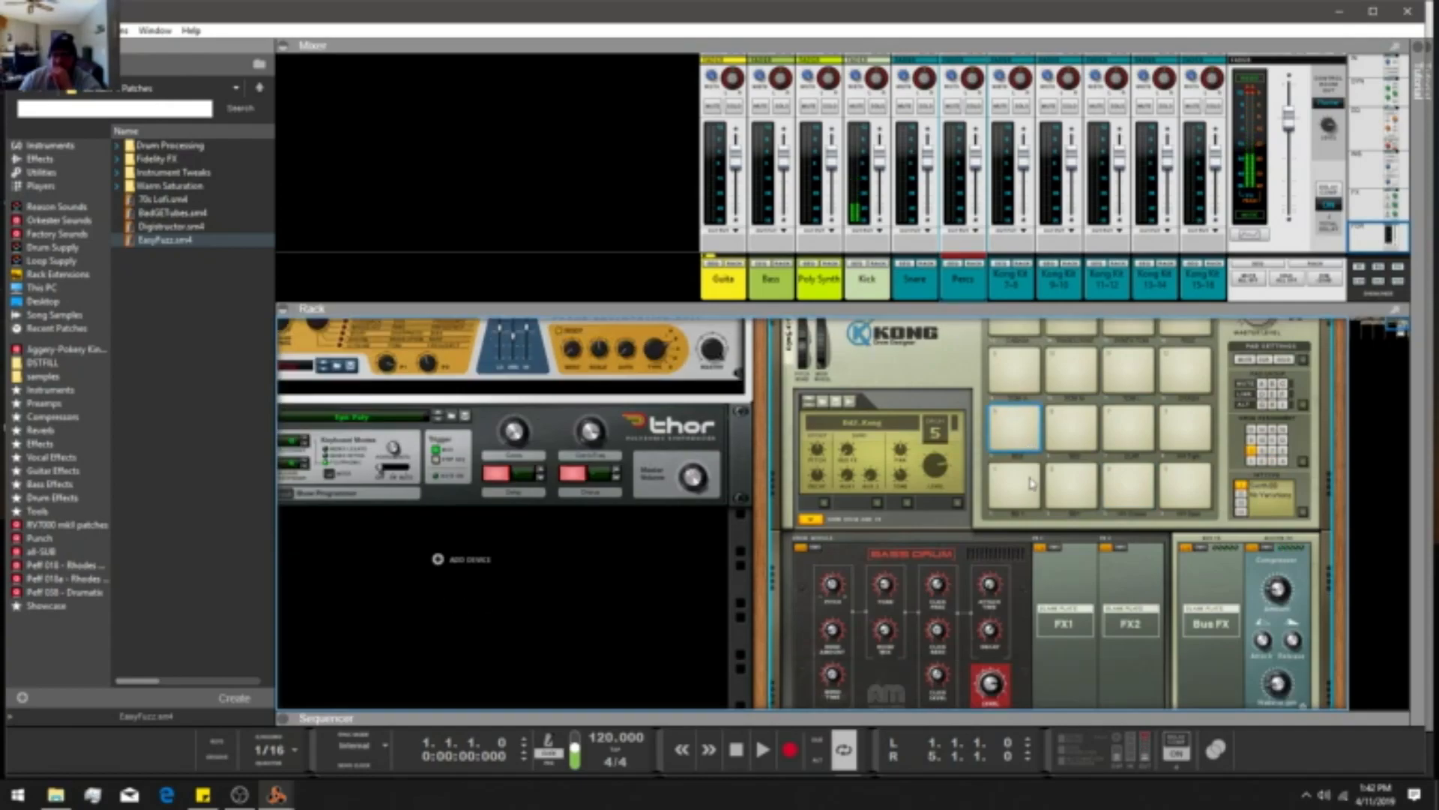
scroll(1128, 507, down, 5)
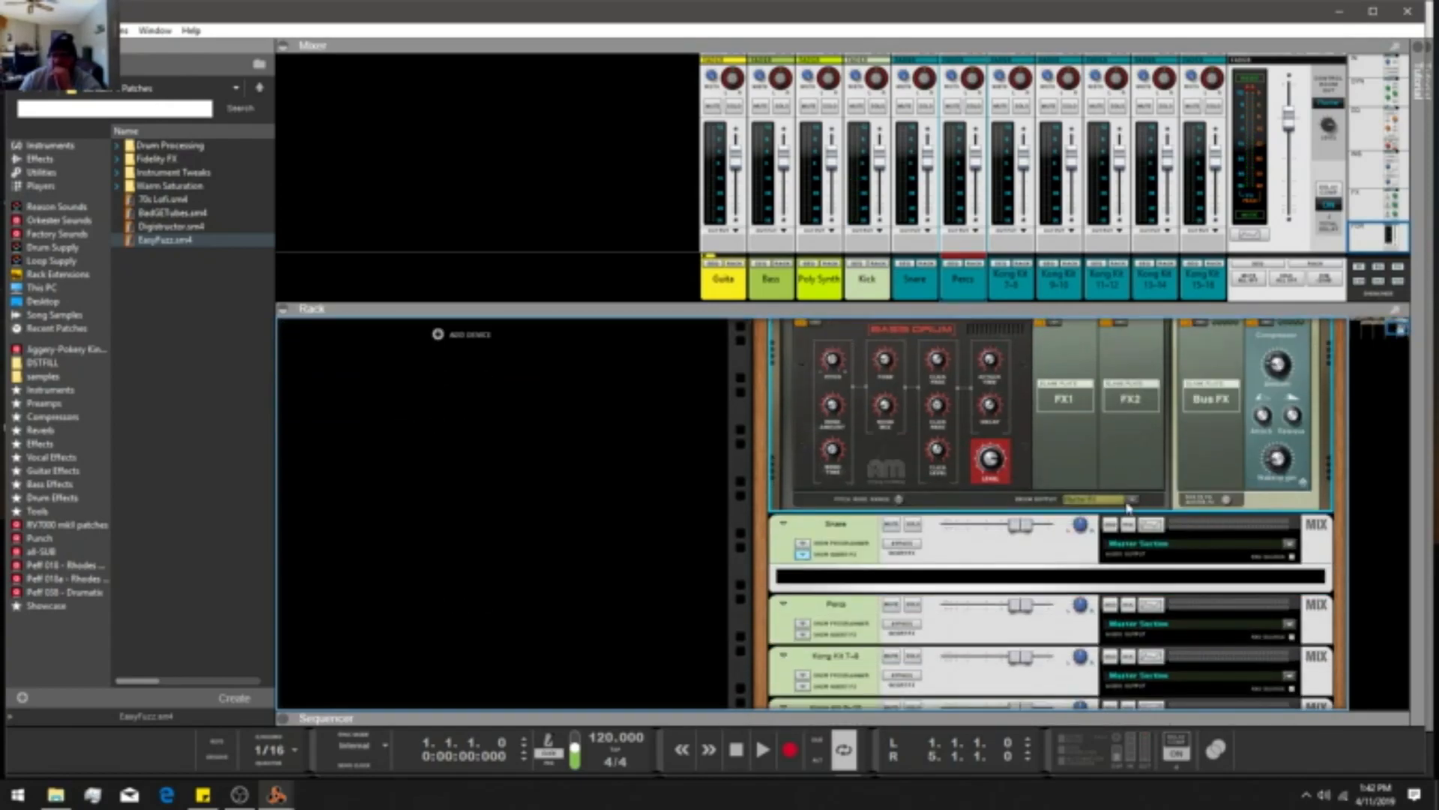
click(1132, 501)
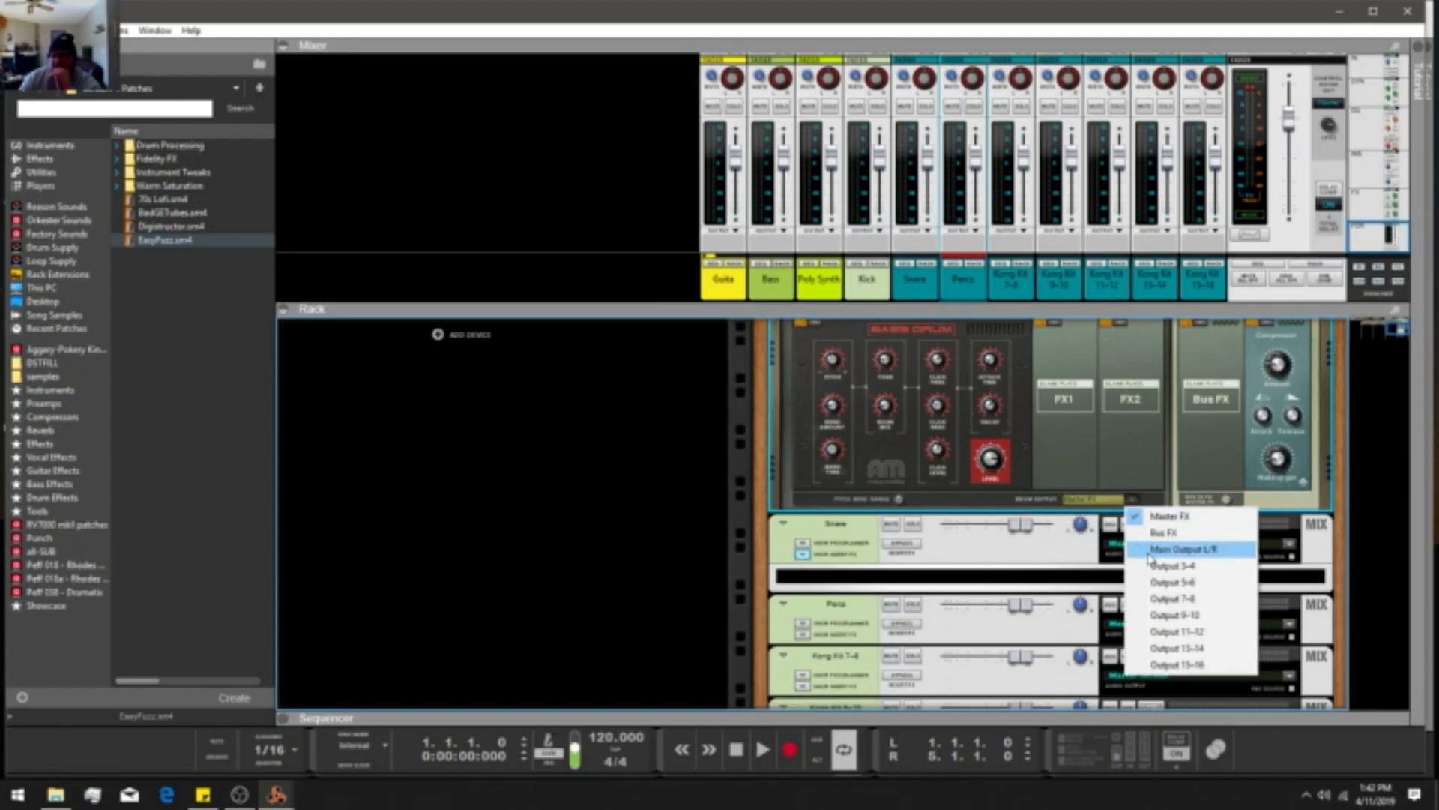
click(1151, 551)
Select Kong's sixth pad, the synth snare drum, and set its drum output to Output 3-4.
scroll(1027, 356, up, 1)
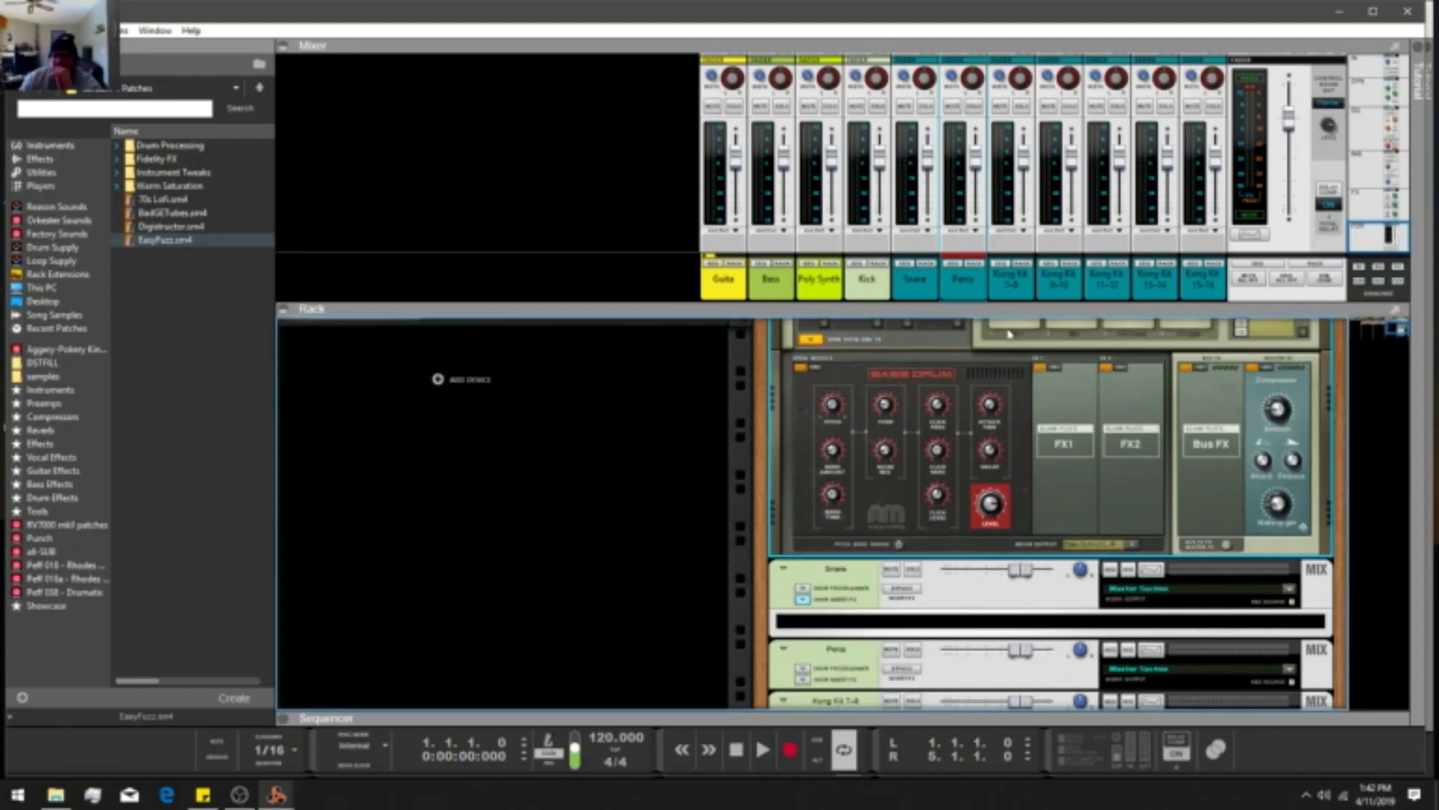
click(1021, 271)
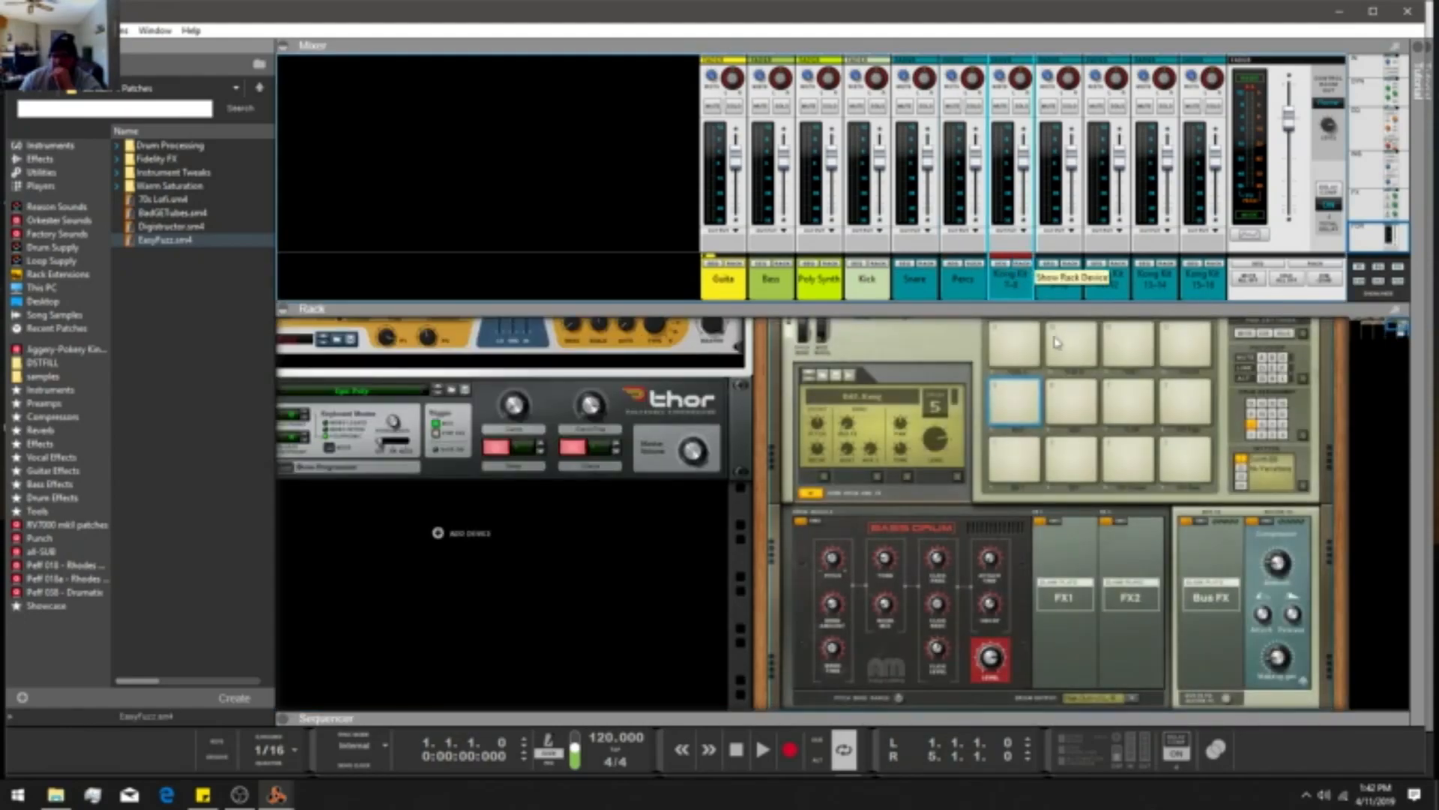
scroll(1047, 349, up, 2)
click(1072, 501)
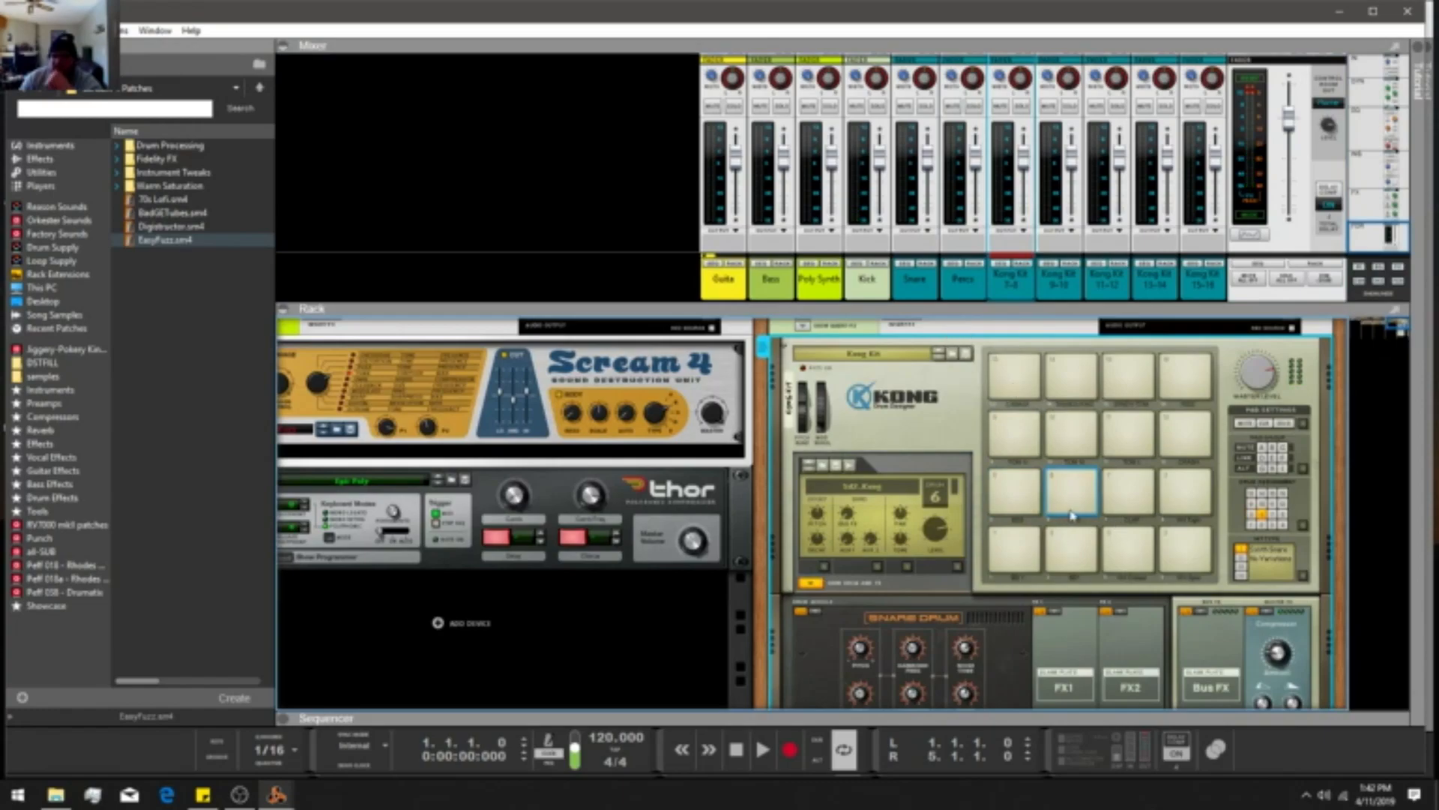
scroll(1131, 593, down, 4)
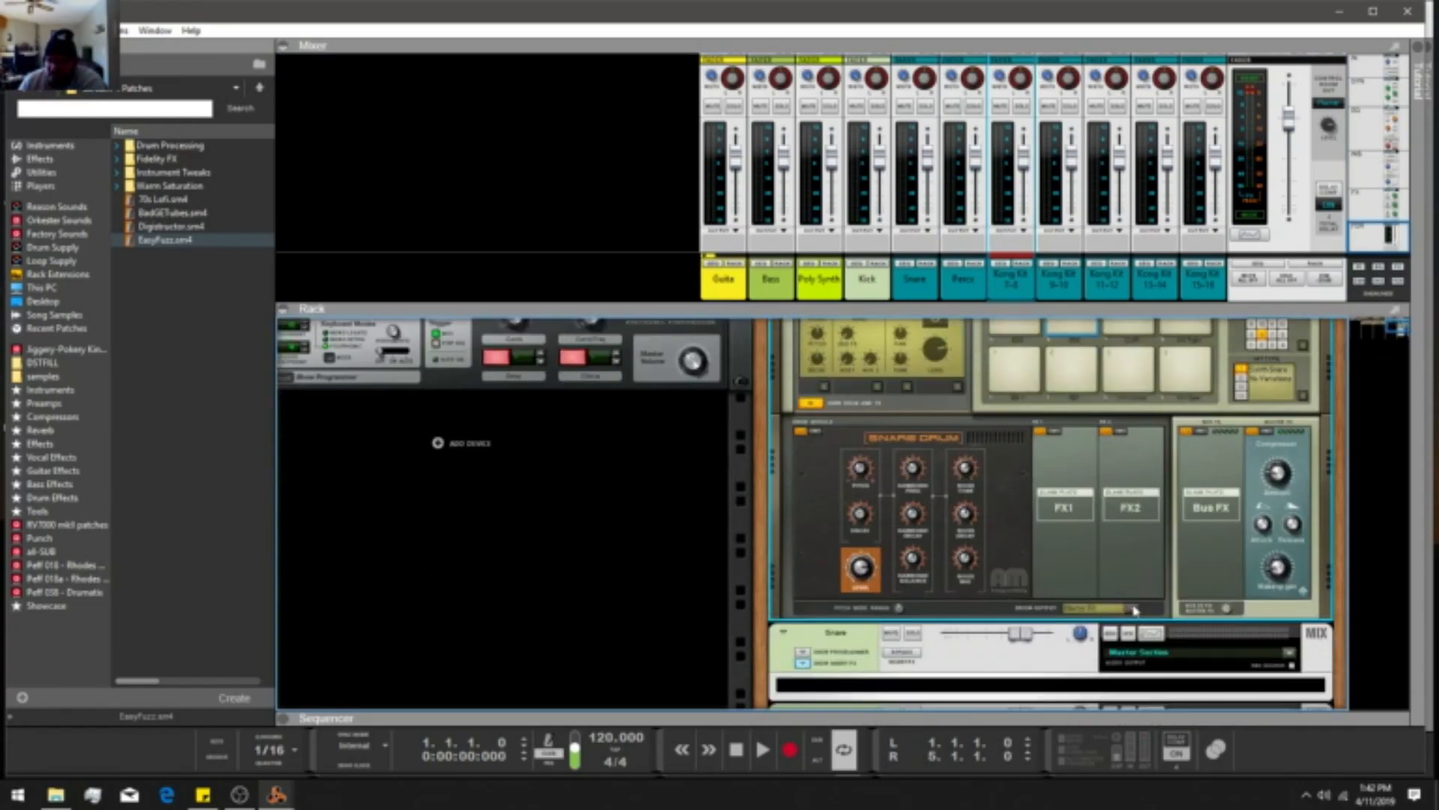
click(1131, 608)
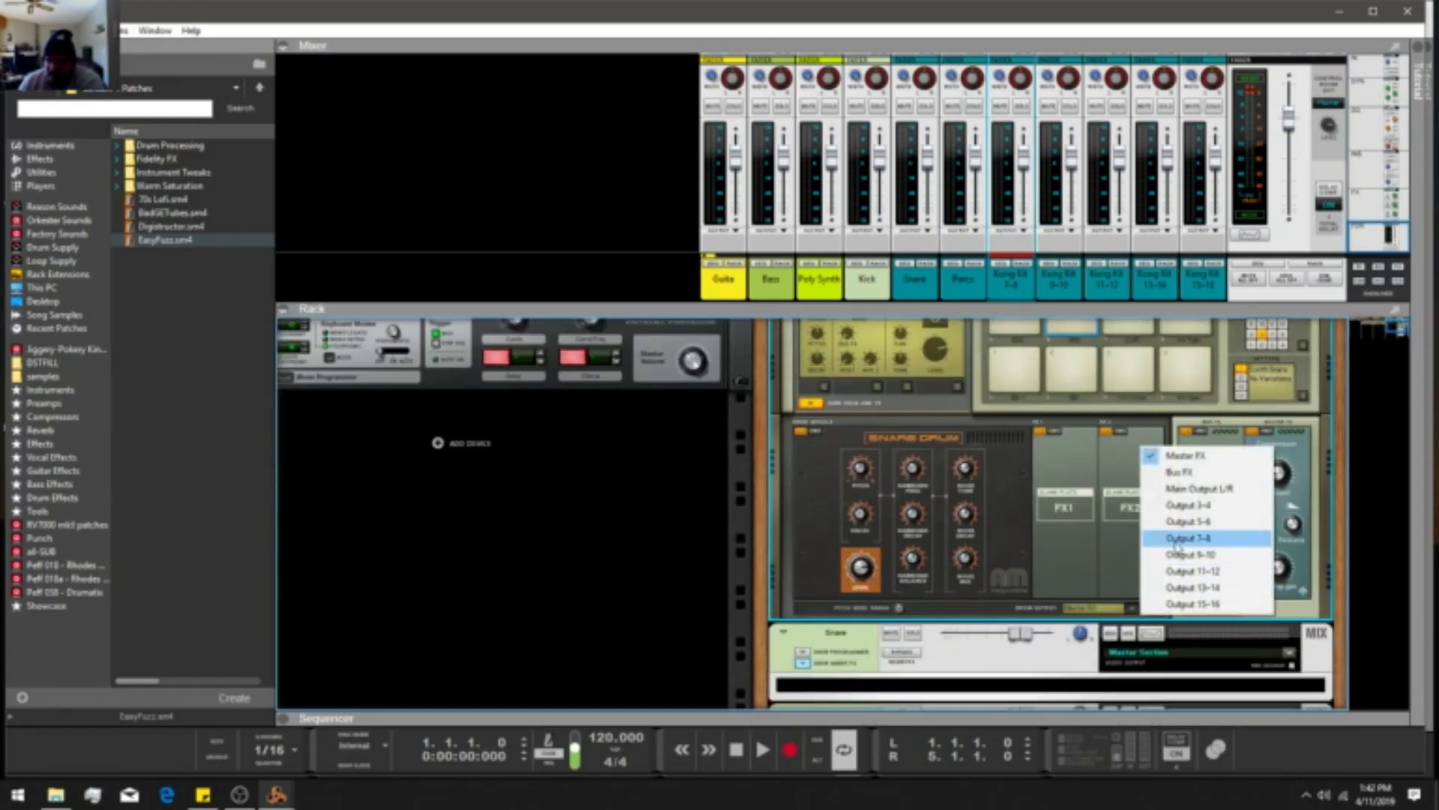
click(1191, 506)
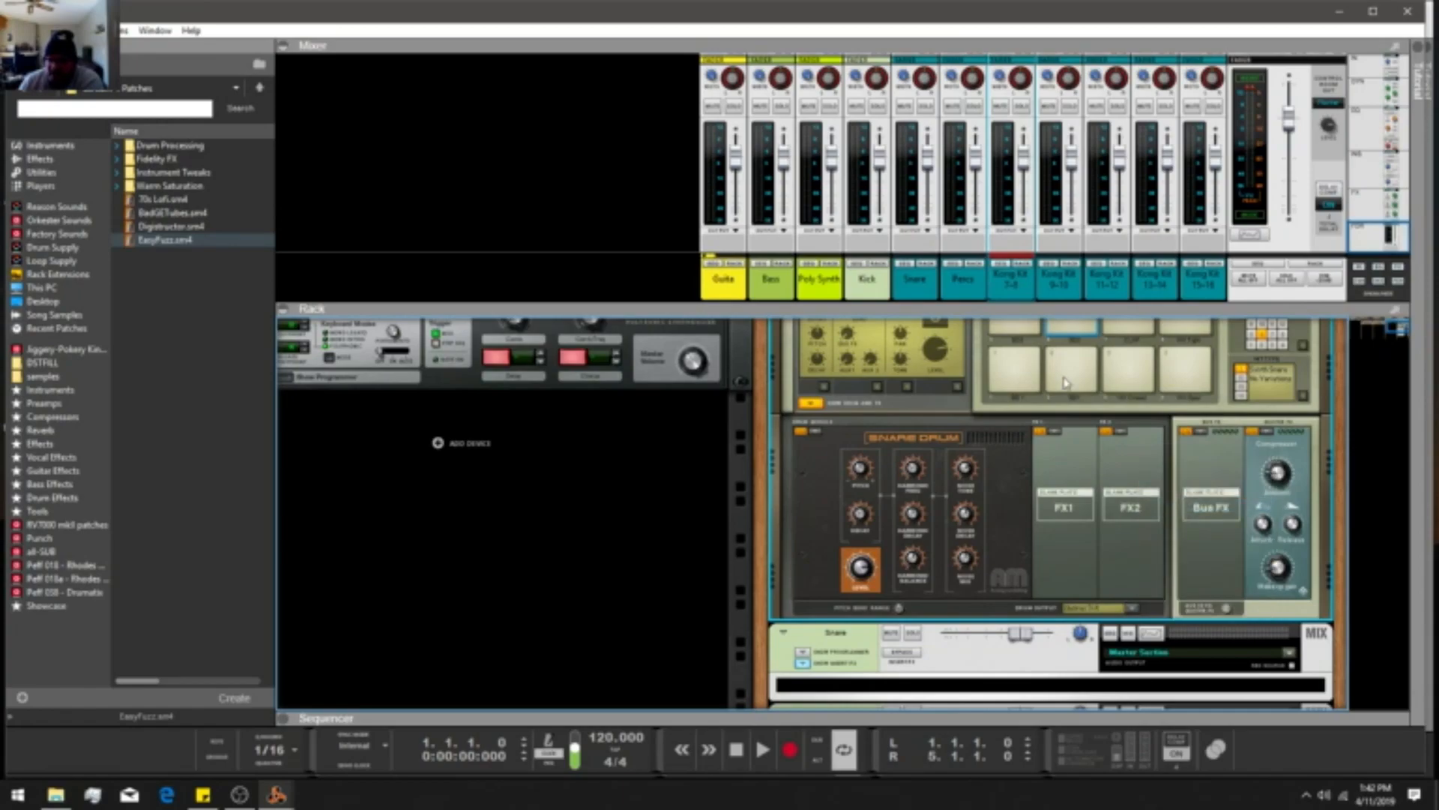
Select Kong's seventh pad and set its drum output to Output 3-4.
scroll(1165, 480, up, 2)
scroll(1164, 475, down, 2)
click(1131, 609)
click(1186, 505)
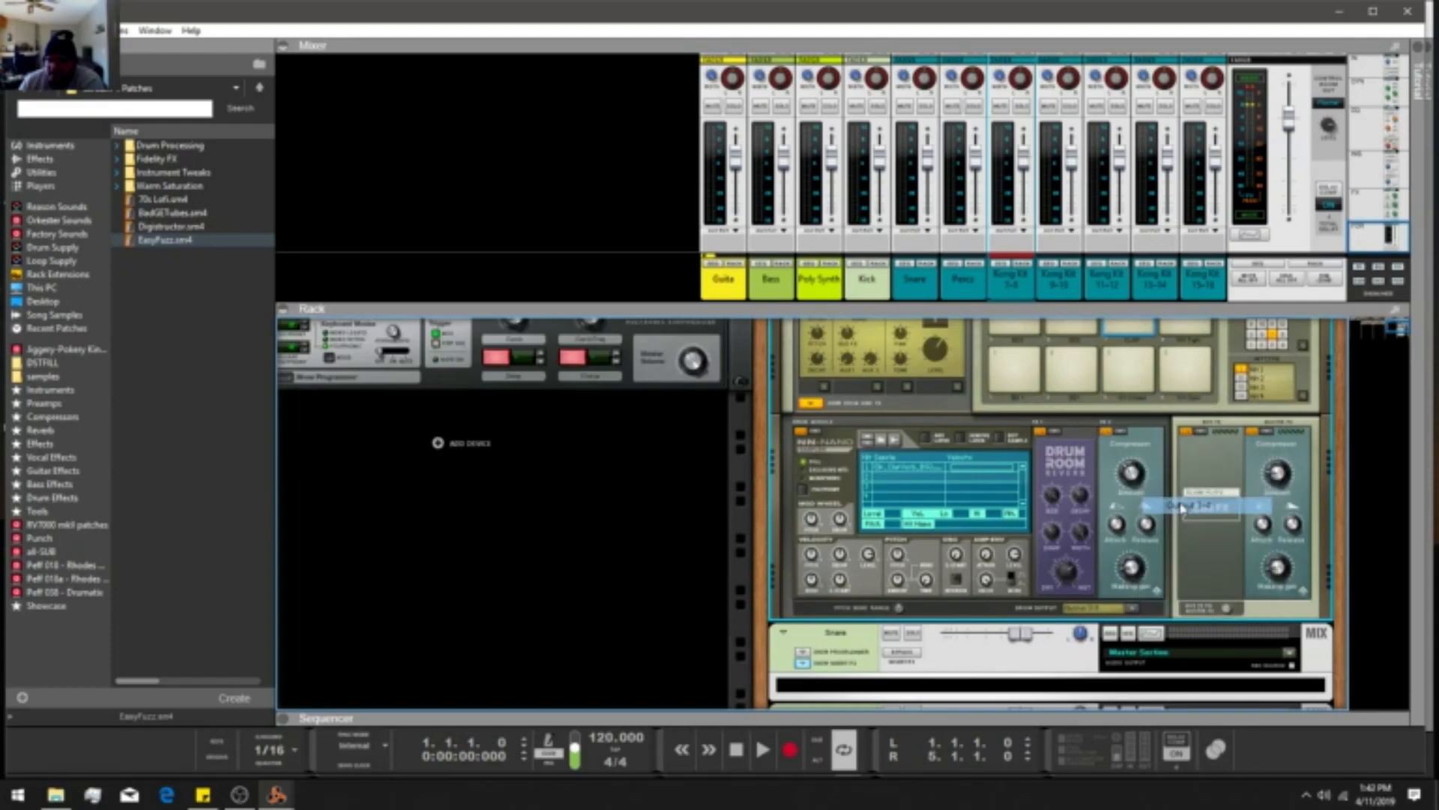
Select Kong's eighth pad and check its drum assignment and drum output.
scroll(1166, 480, up, 2)
click(1183, 405)
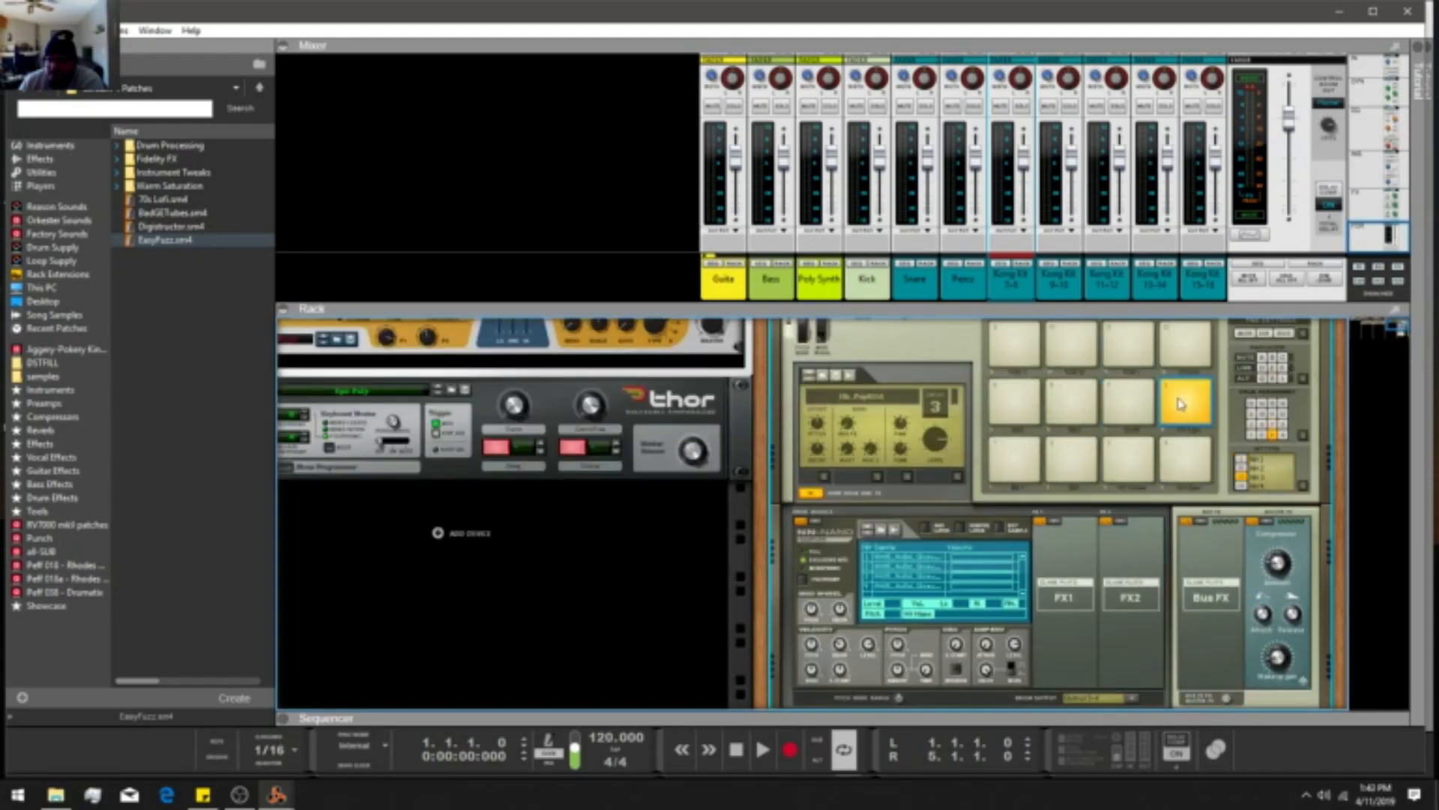
scroll(1134, 654, down, 1)
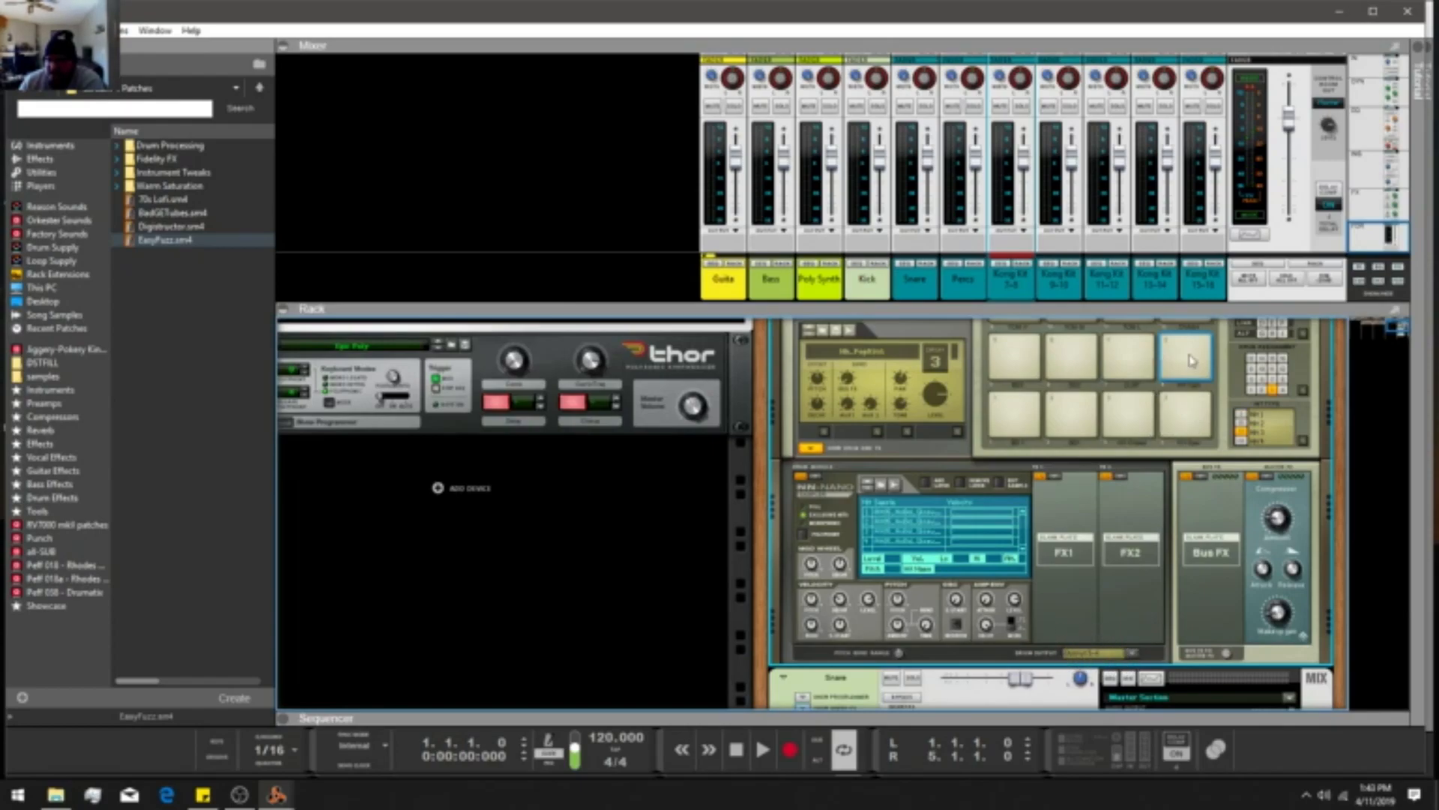
scroll(1178, 426, up, 2)
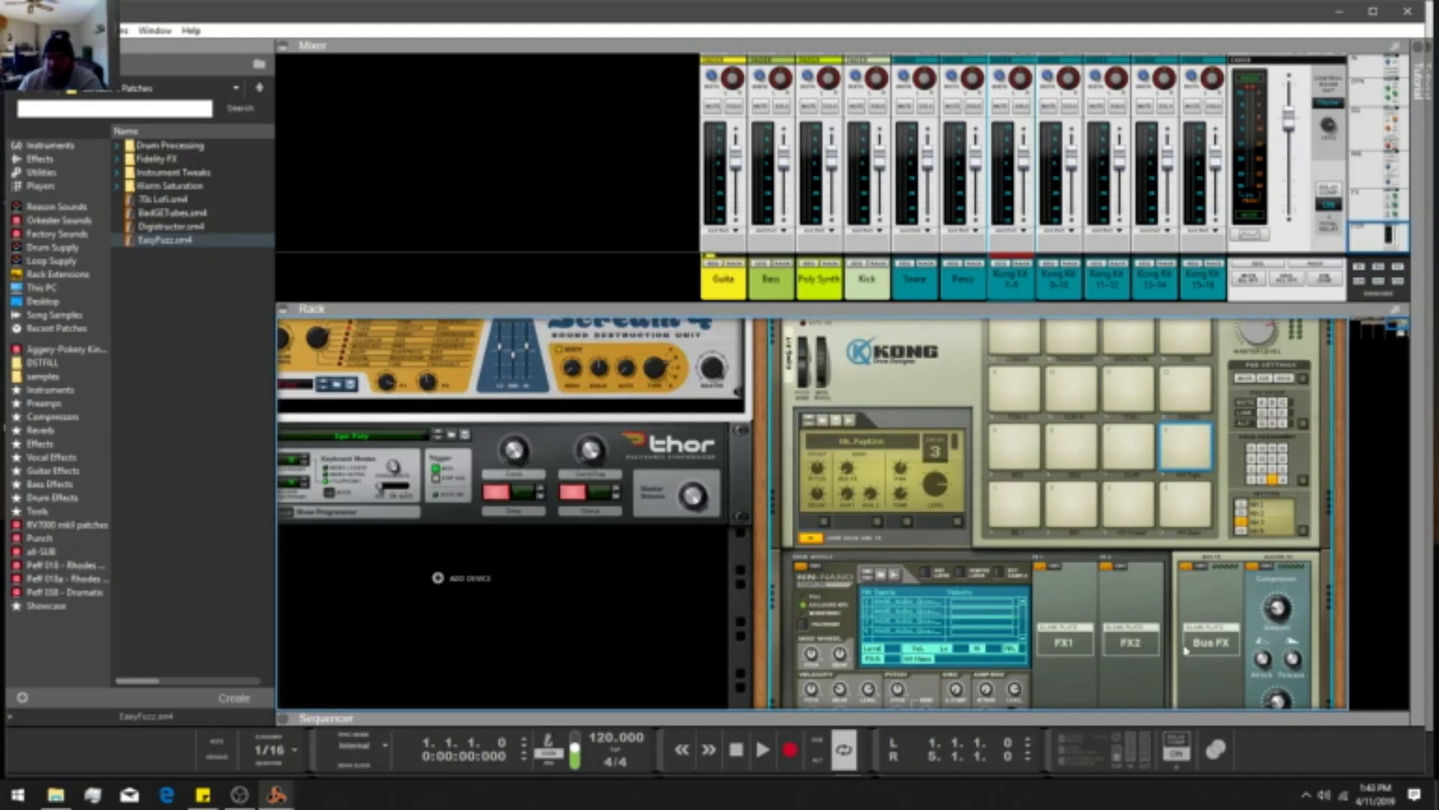
scroll(1174, 603, down, 5)
scroll(1087, 452, up, 4)
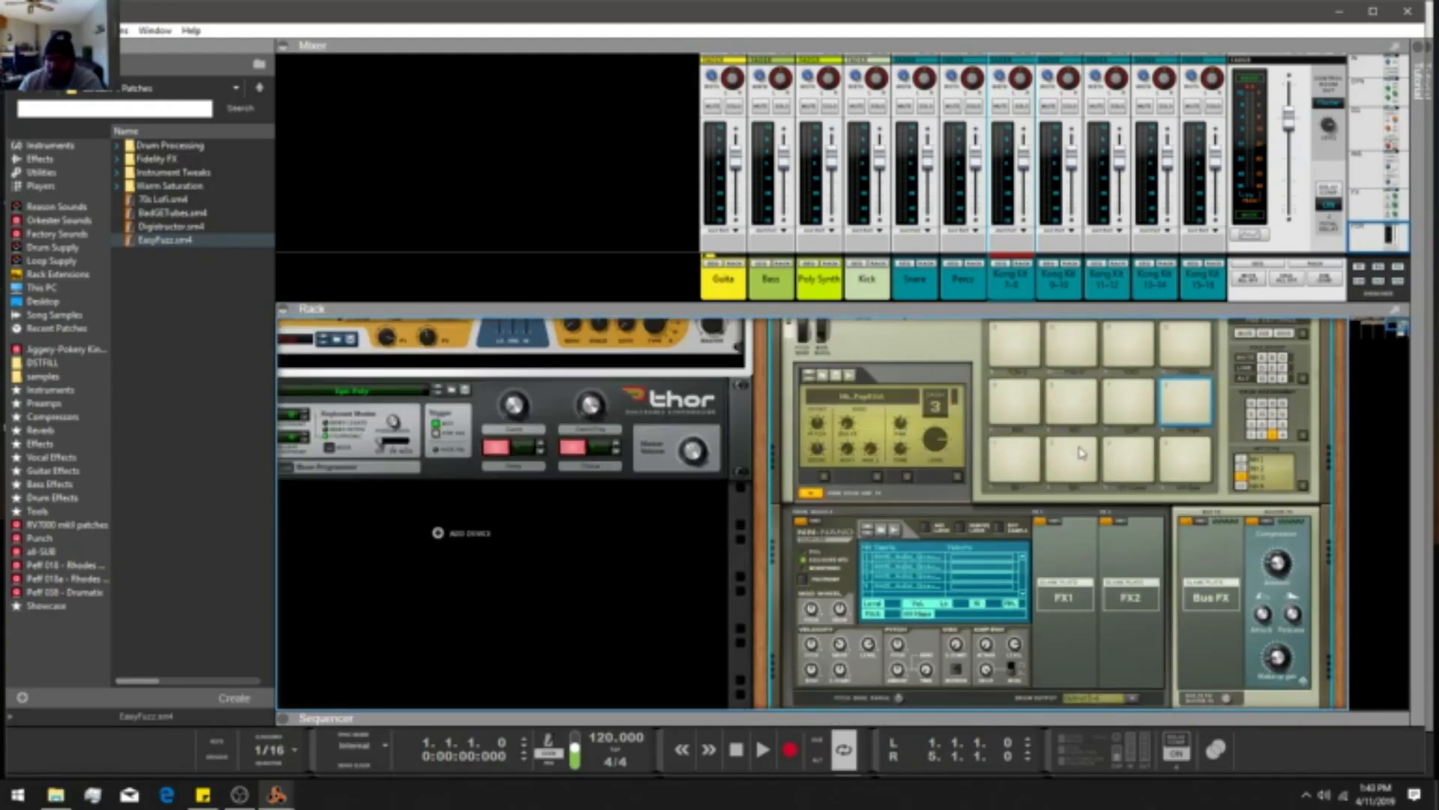
Select Kong's ninth pad, a tom tom, and set its drum output to Output 7-8.
click(1021, 405)
scroll(1087, 525, down, 3)
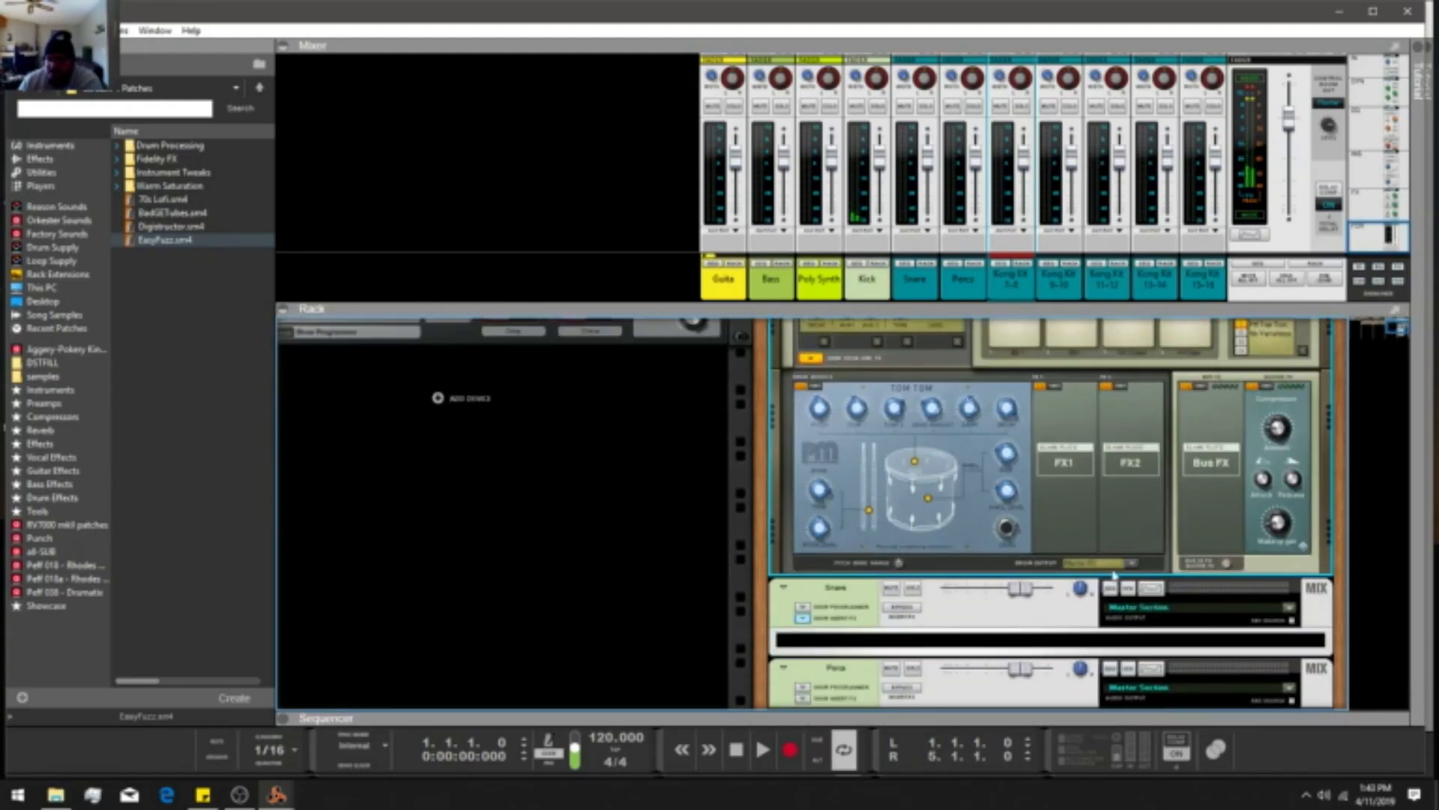
click(1135, 563)
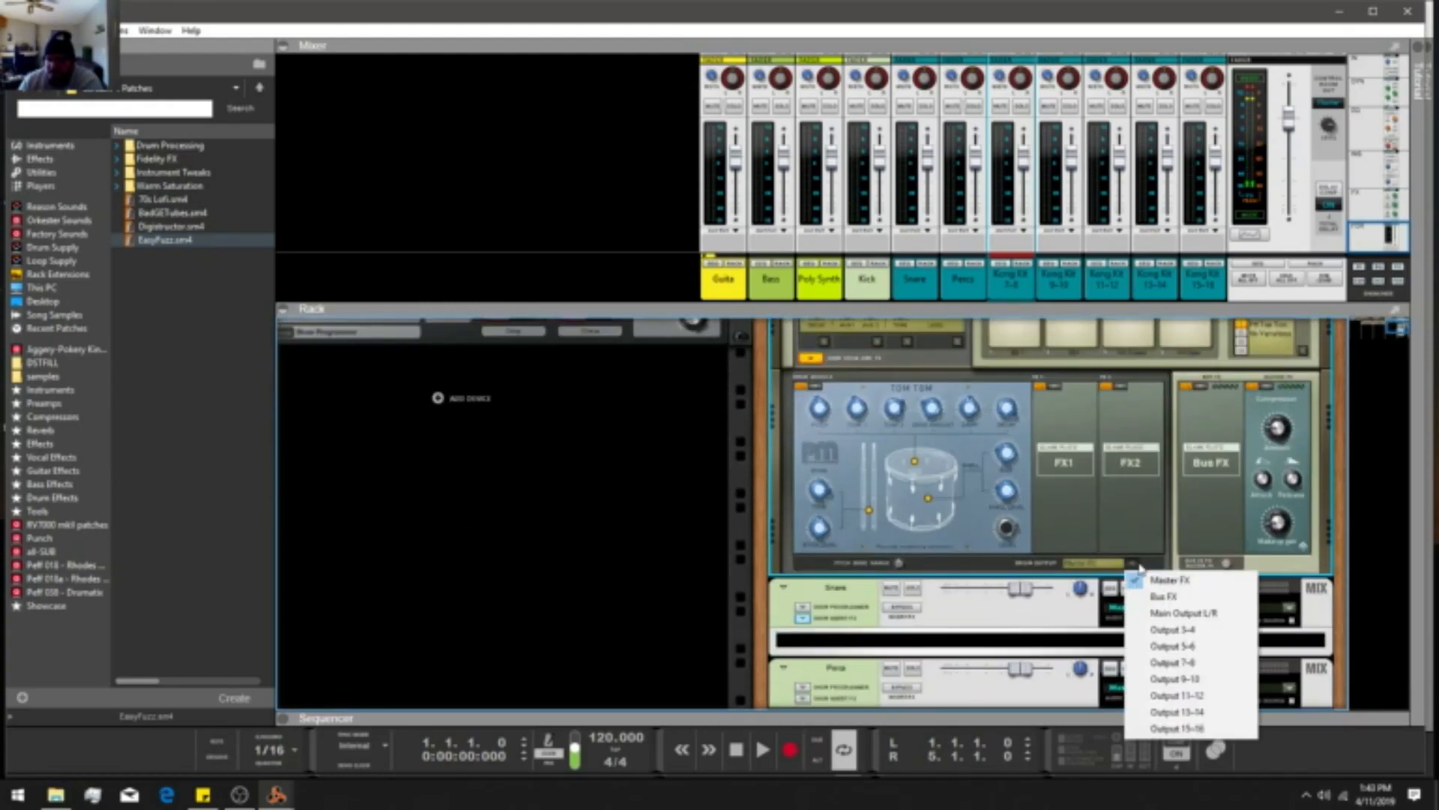
click(1173, 662)
Select Kong's tenth pad and route its tom tom drum to Output 7-8.
scroll(1125, 420, up, 3)
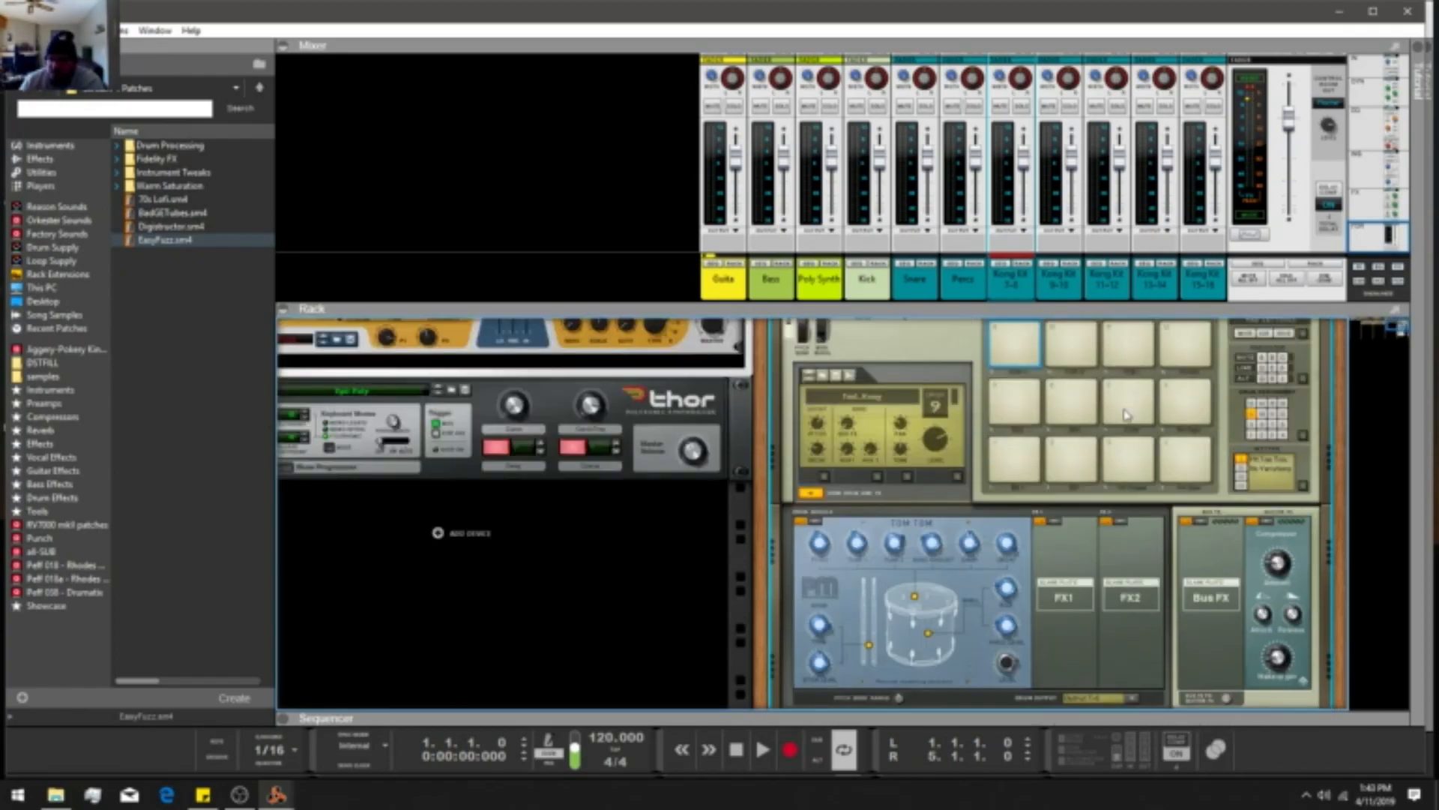
scroll(1117, 450, up, 1)
scroll(1114, 466, down, 1)
scroll(1113, 466, down, 4)
click(1133, 519)
click(1161, 620)
Select Kong's eleventh pad and route its tom tom drum to Output 7-8.
scroll(1143, 516, up, 3)
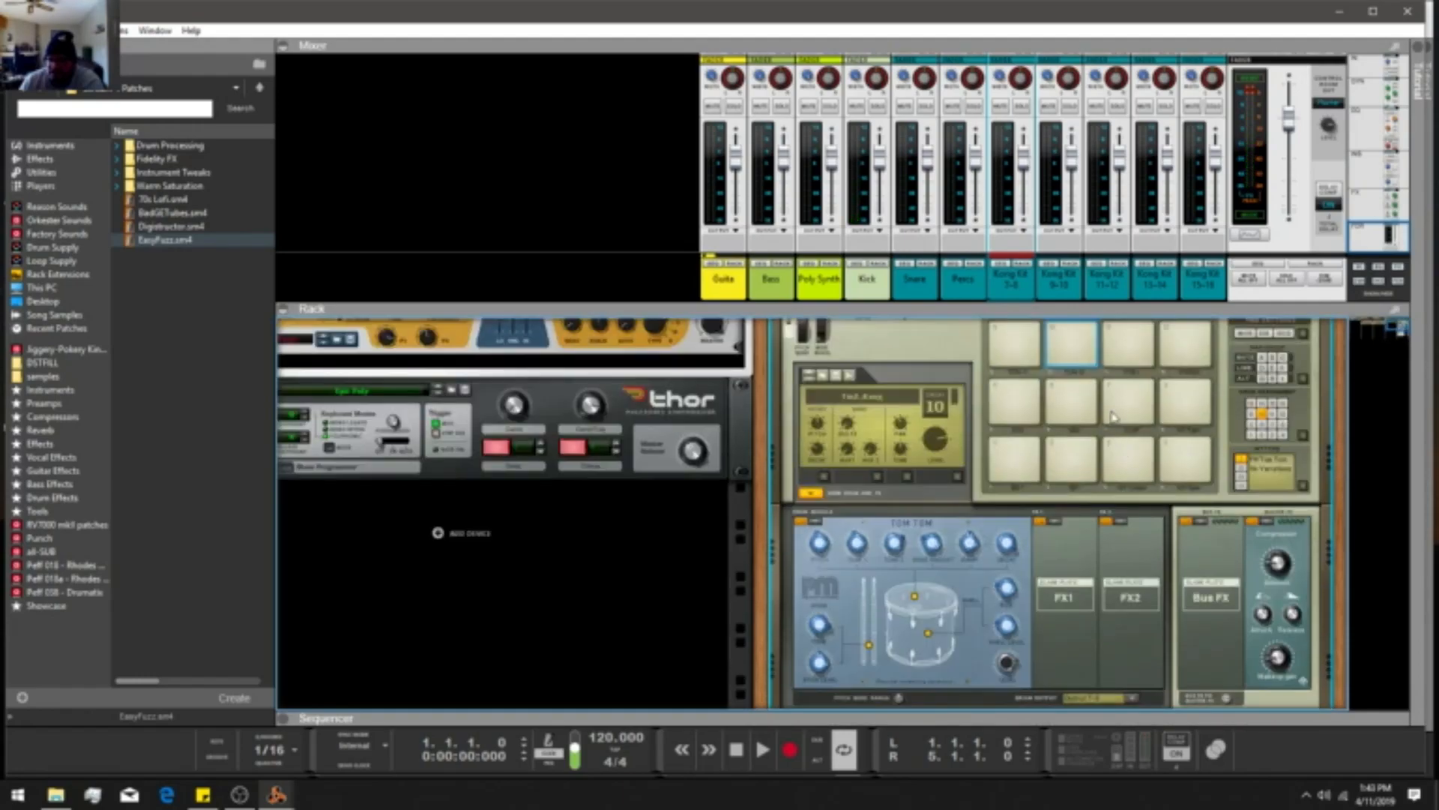
click(1128, 356)
scroll(1139, 486, down, 4)
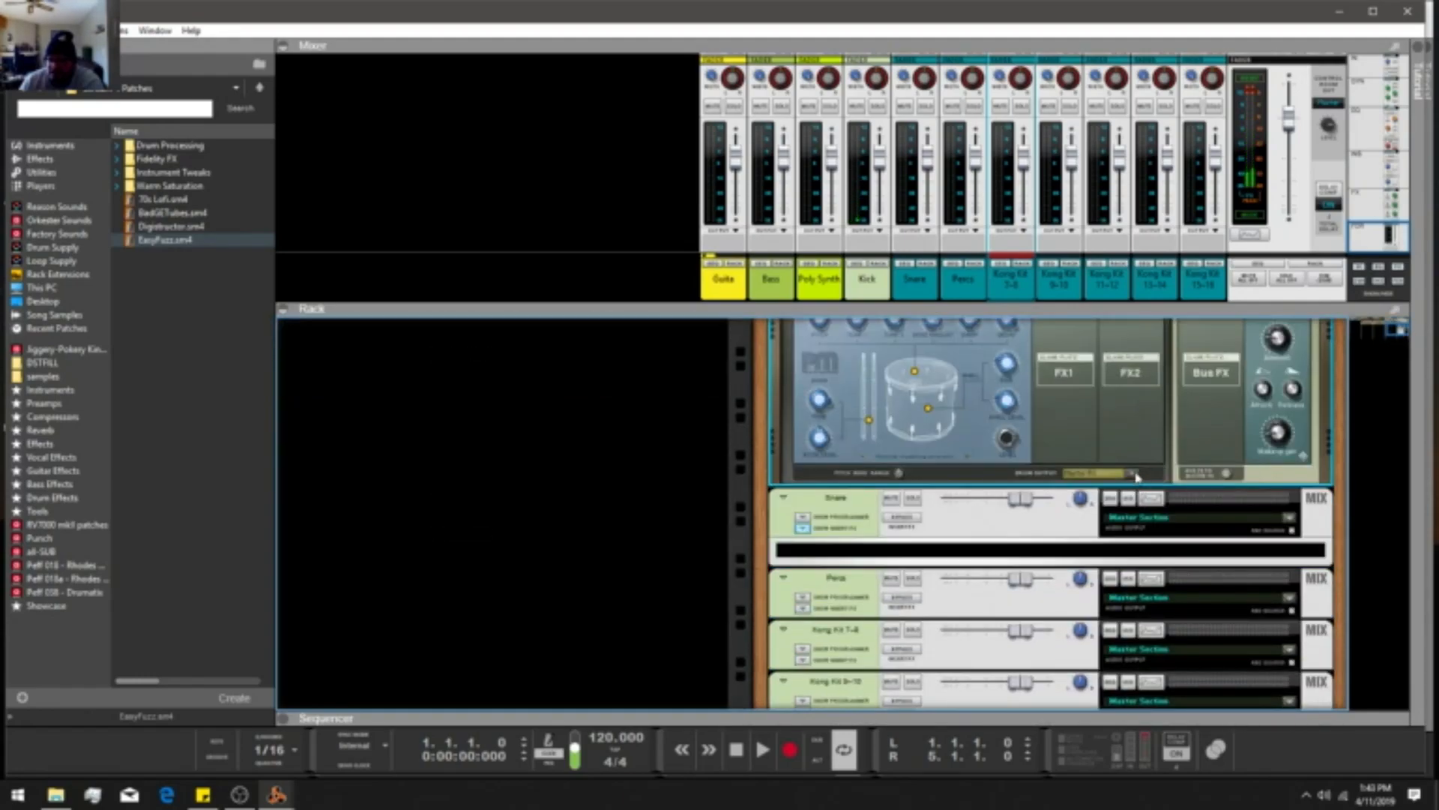
click(1135, 473)
click(1175, 576)
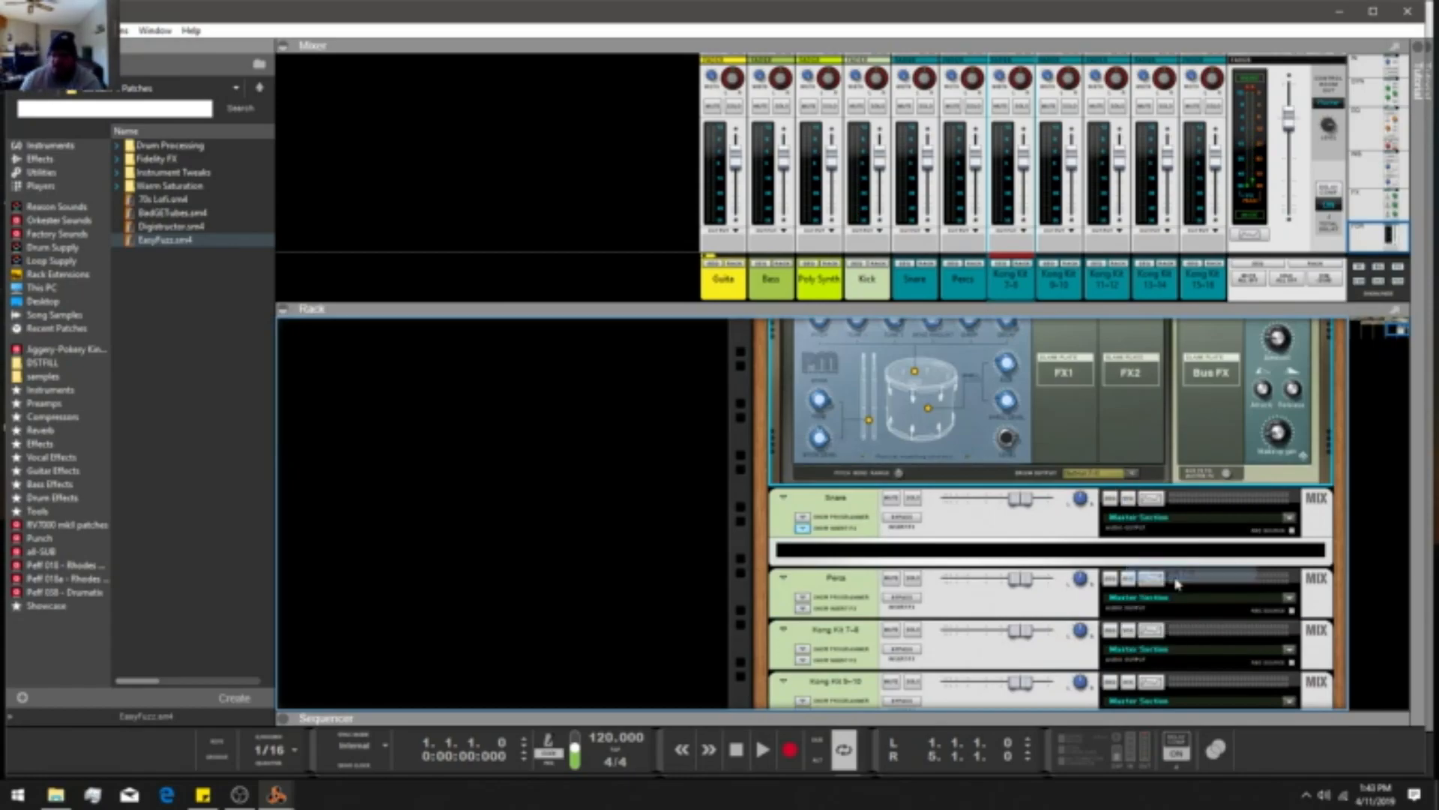
Rename the Kong Kit 7-8 mix channel as Toms.
scroll(880, 613, down, 2)
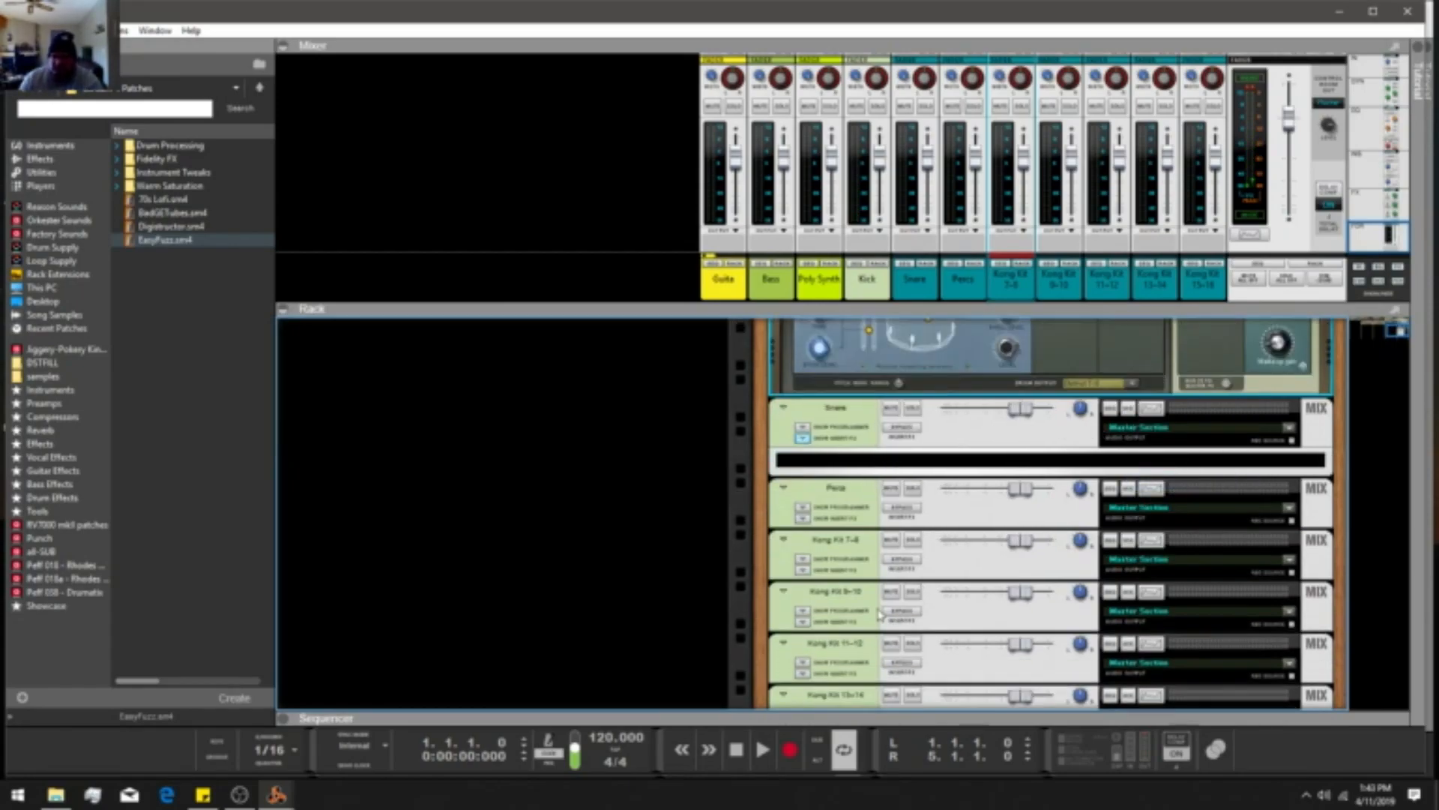
double_click(828, 540)
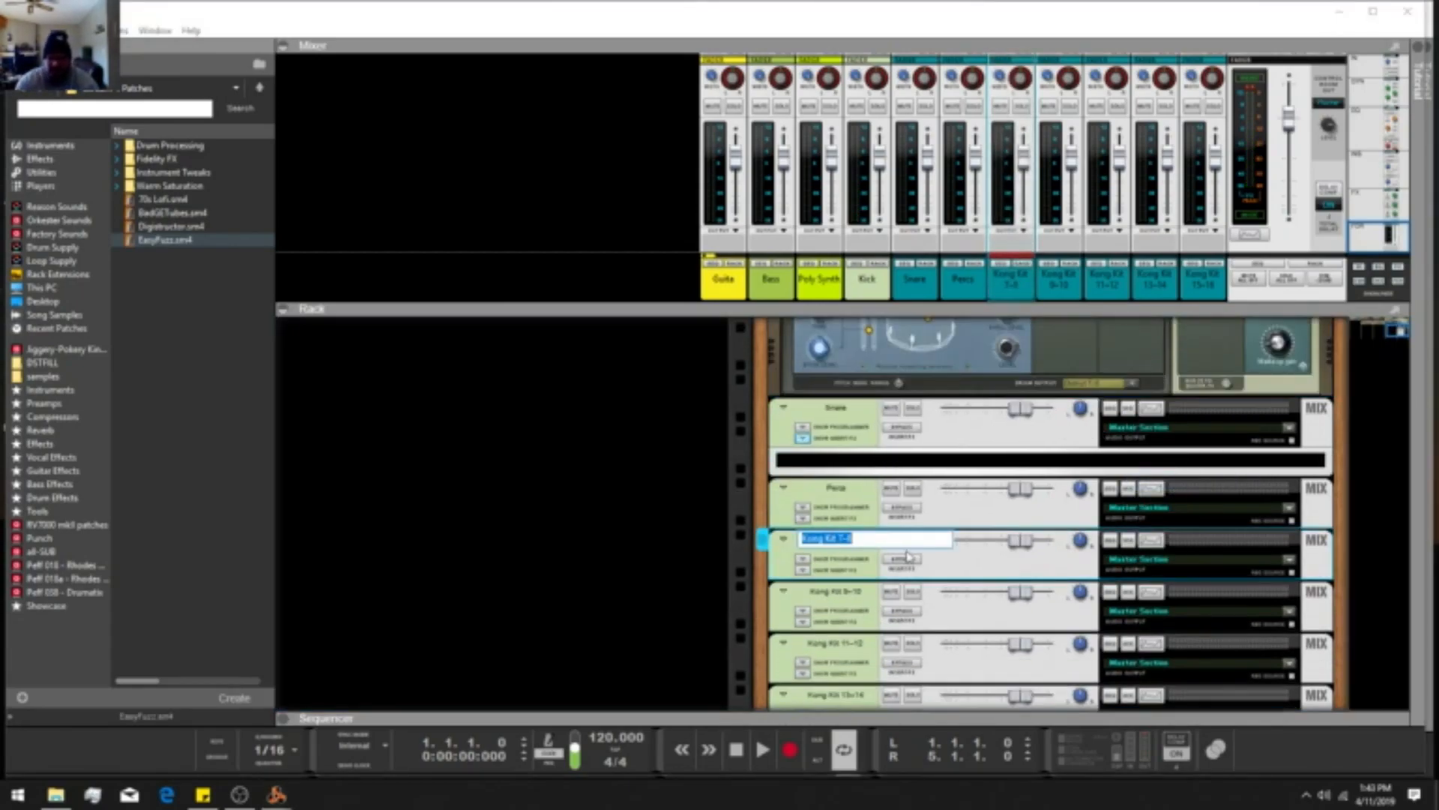
text(T)
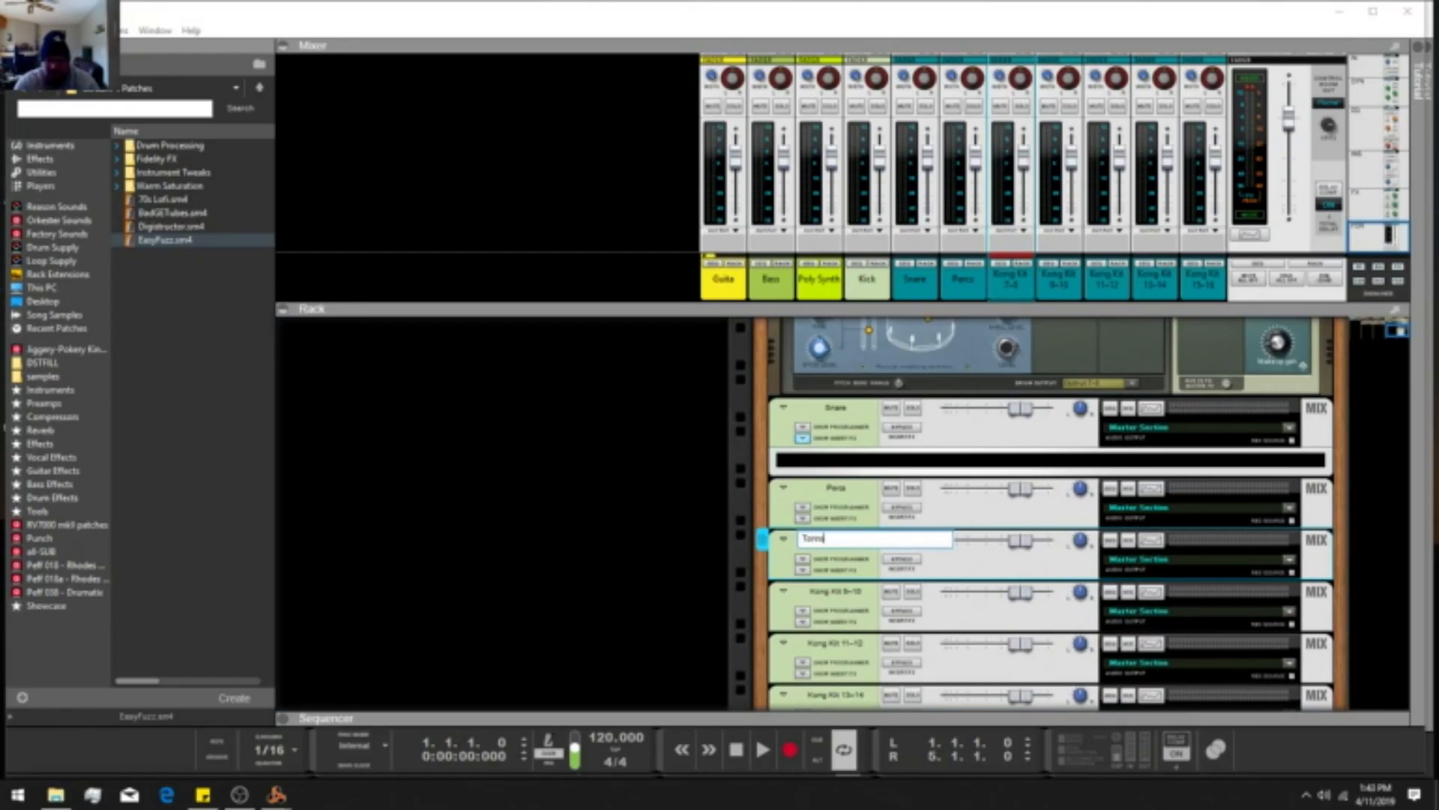
text(oms)
key(Return)
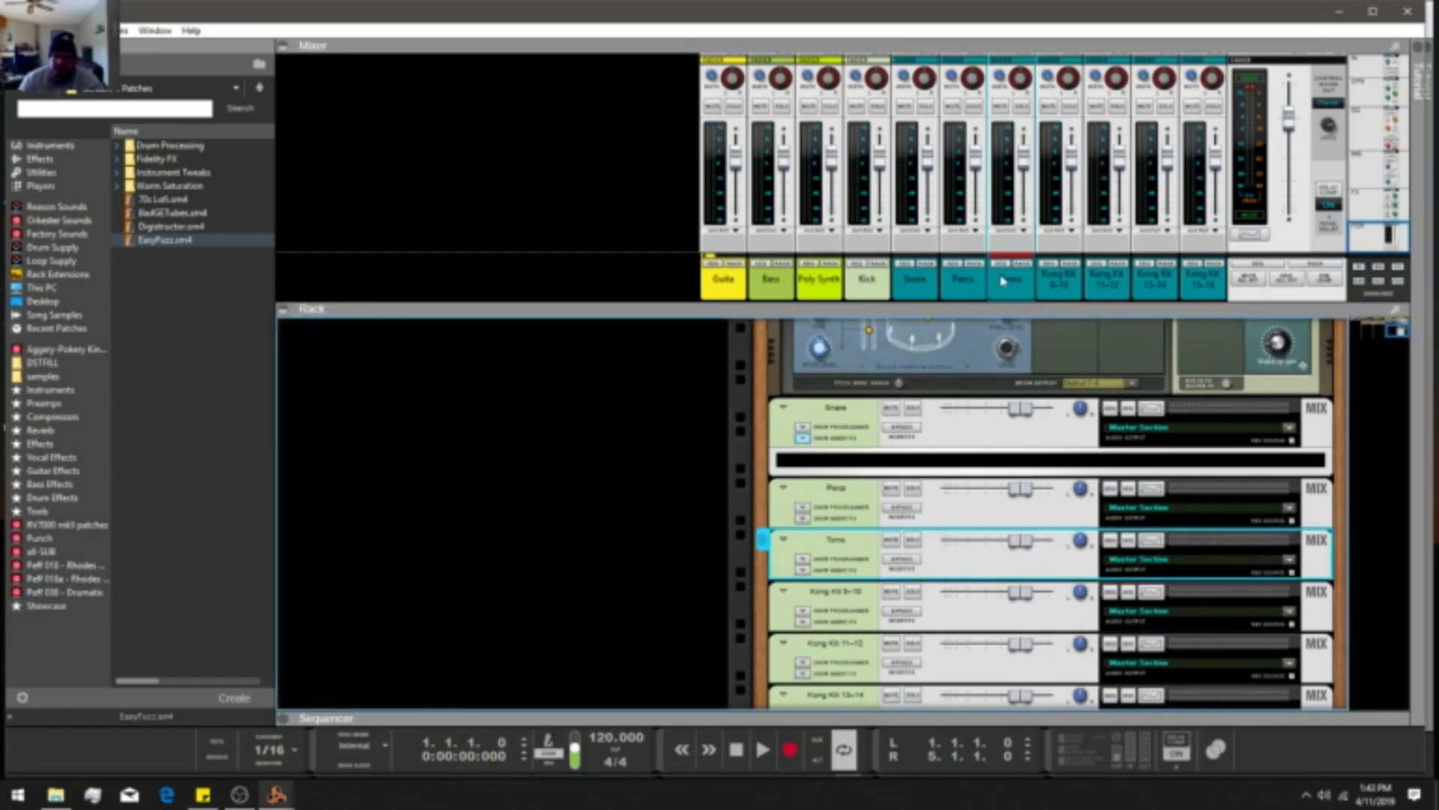
Audition Kong's pads 13 to 16 to identify their drum sounds.
scroll(1167, 407, down, 1)
scroll(1167, 407, up, 3)
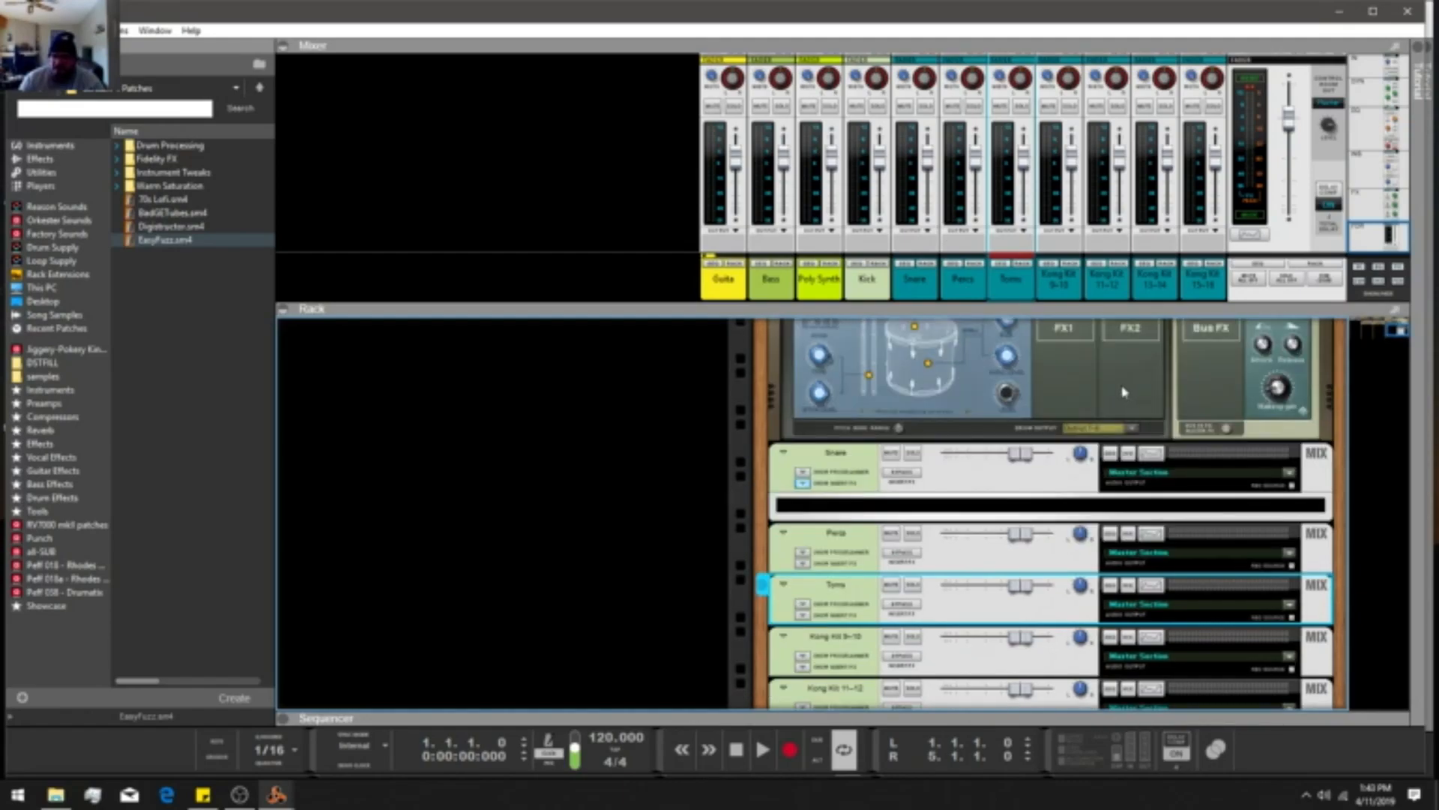
scroll(1167, 407, up, 5)
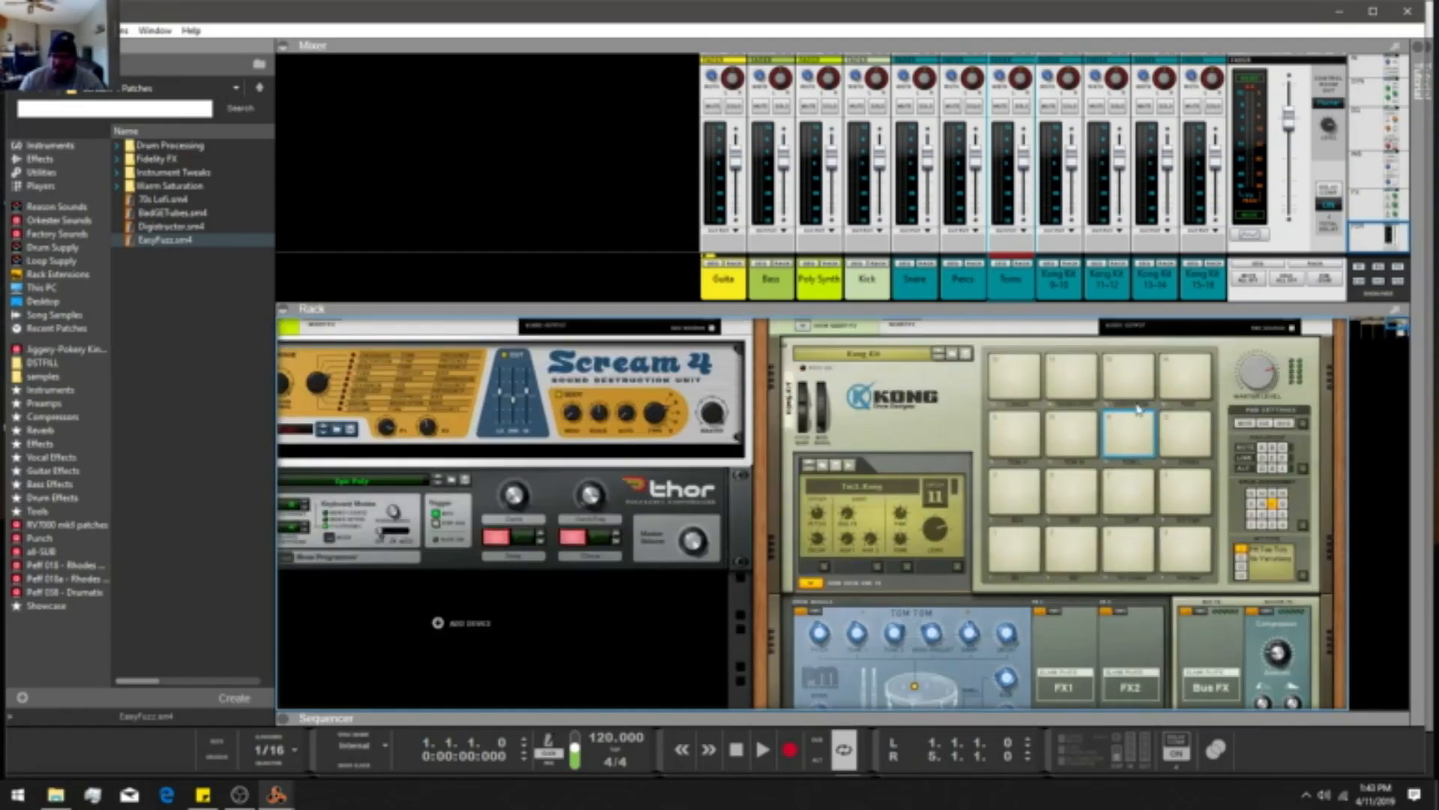
click(1010, 383)
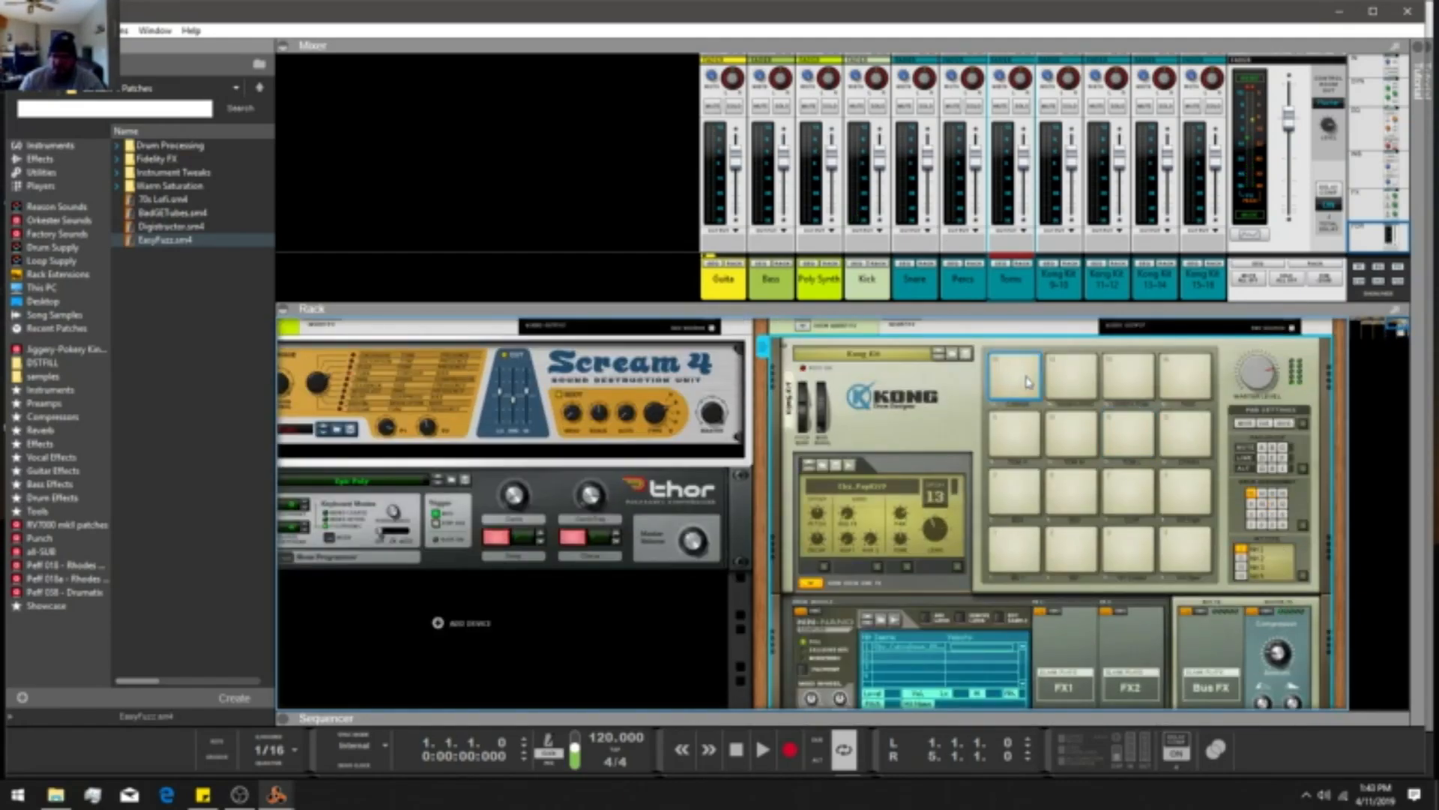
click(1026, 381)
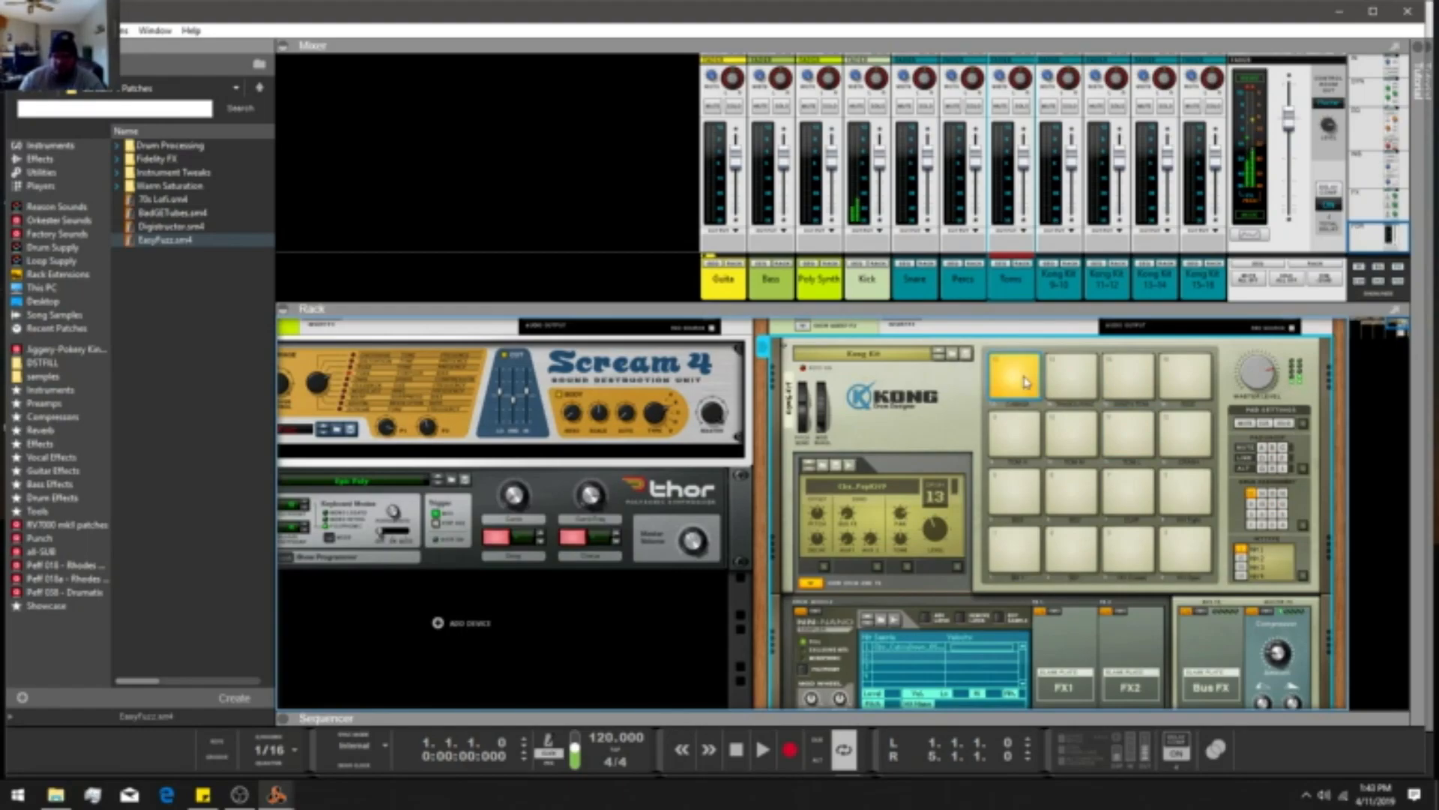
click(1066, 380)
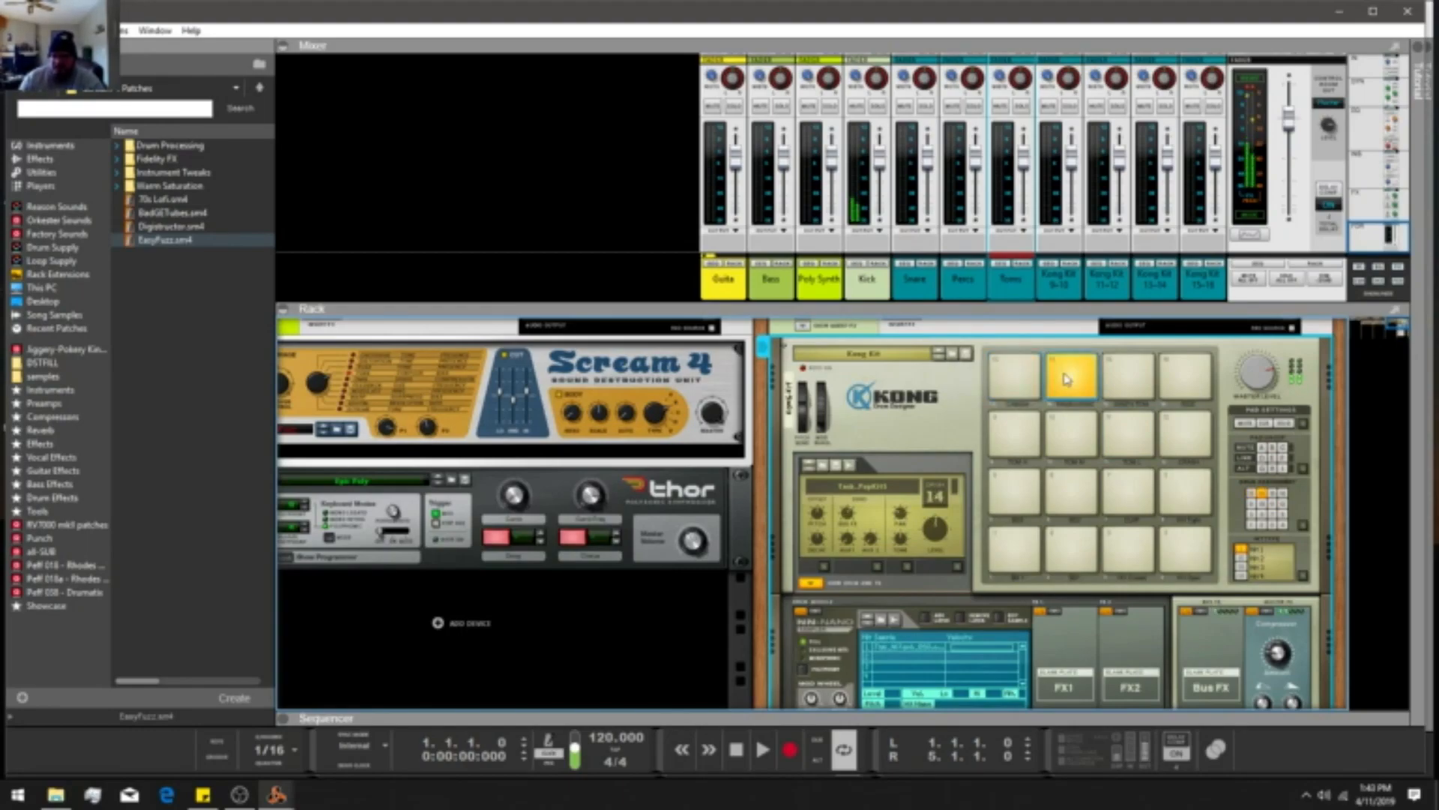
click(1070, 380)
click(1138, 379)
click(1191, 377)
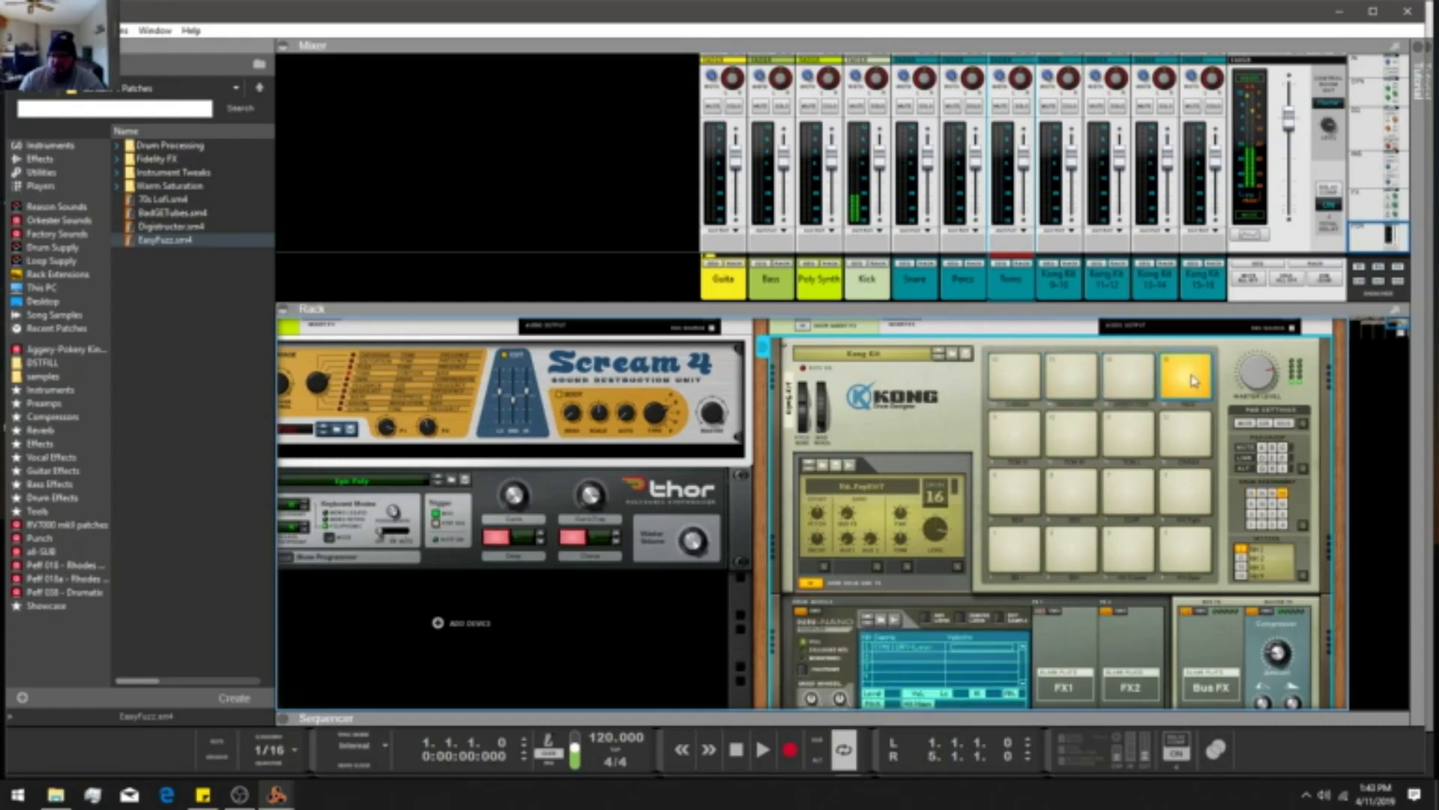
click(1198, 381)
click(1069, 378)
click(1003, 376)
click(1196, 381)
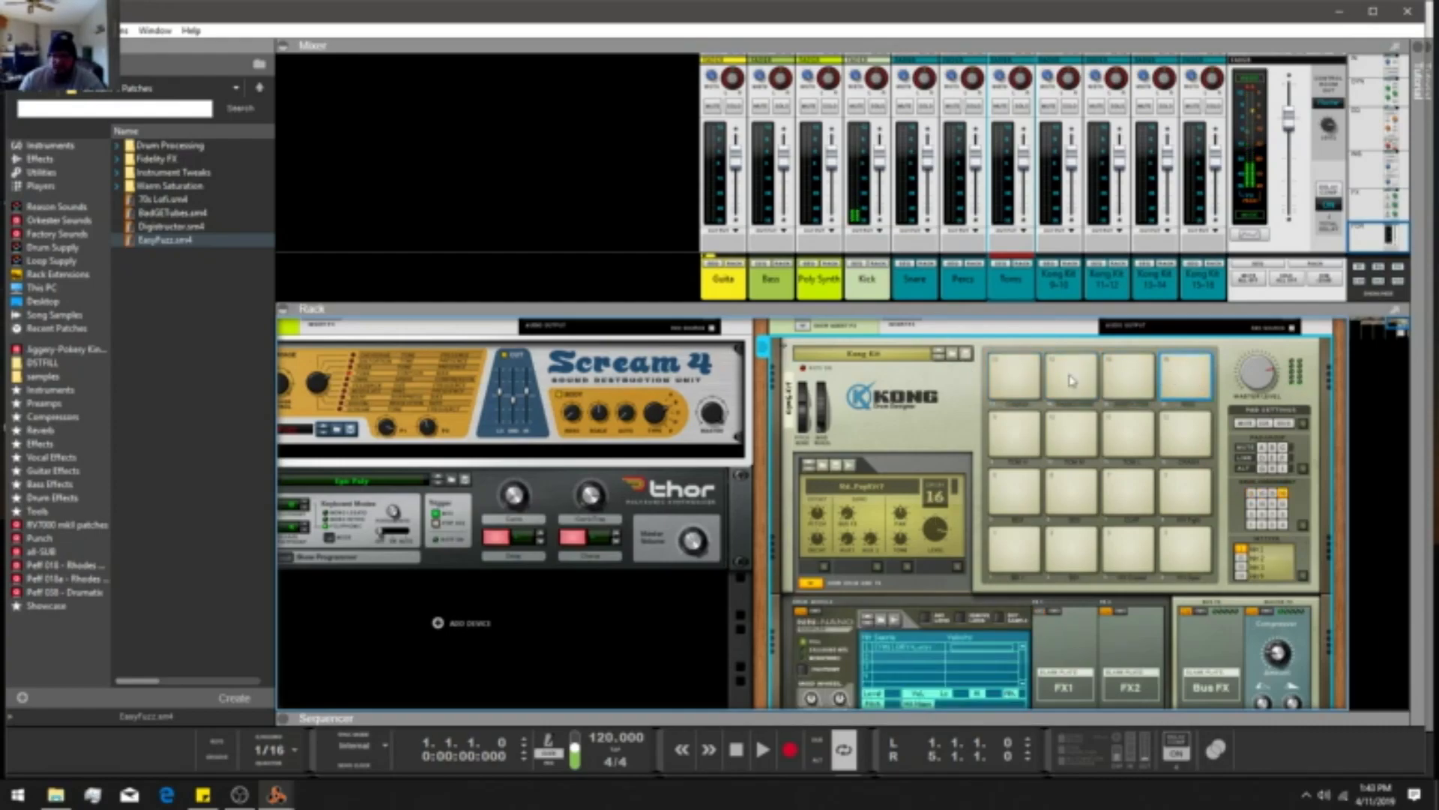
Select Kong's pad 13 and set its drum output to Output 5-6.
click(1004, 377)
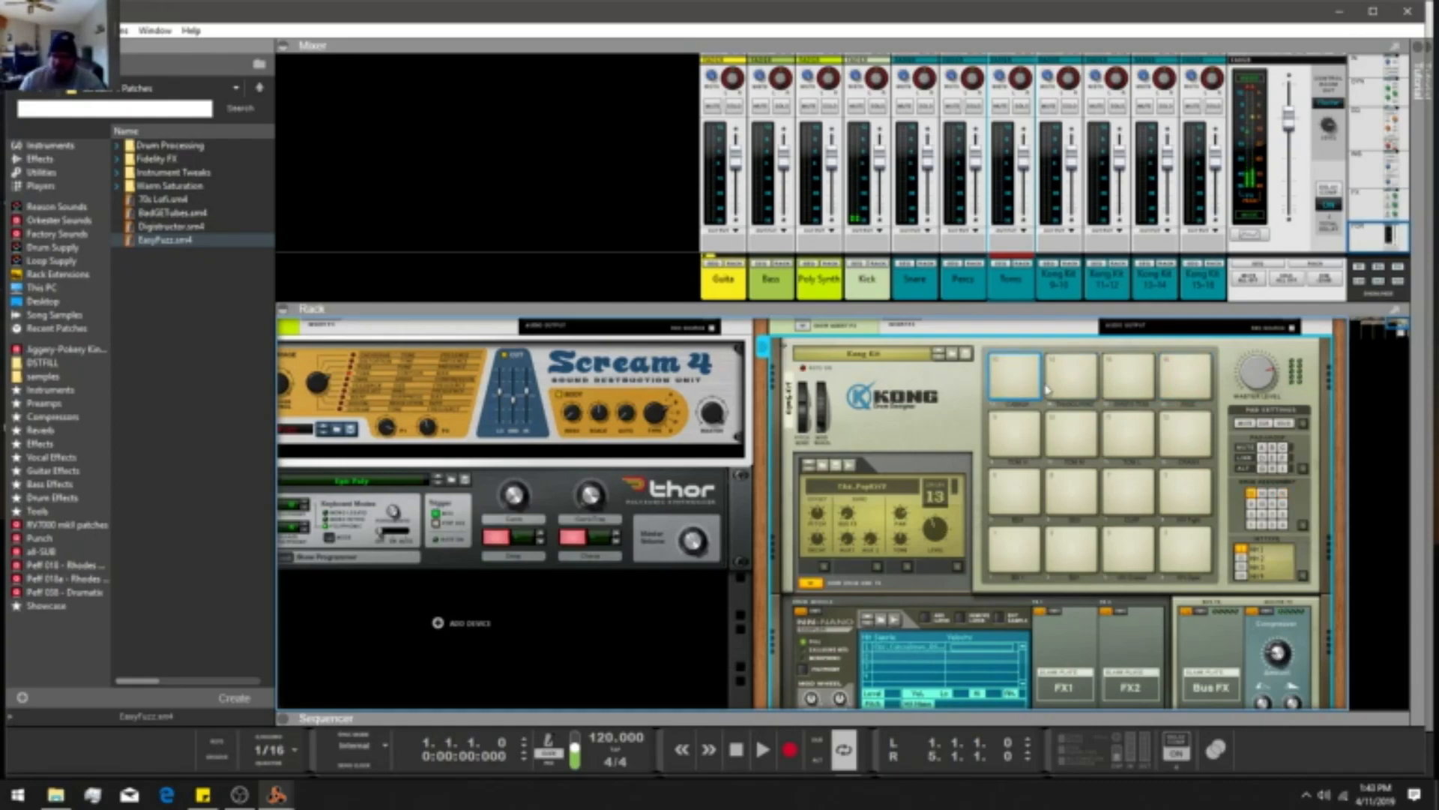
scroll(1169, 633, down, 2)
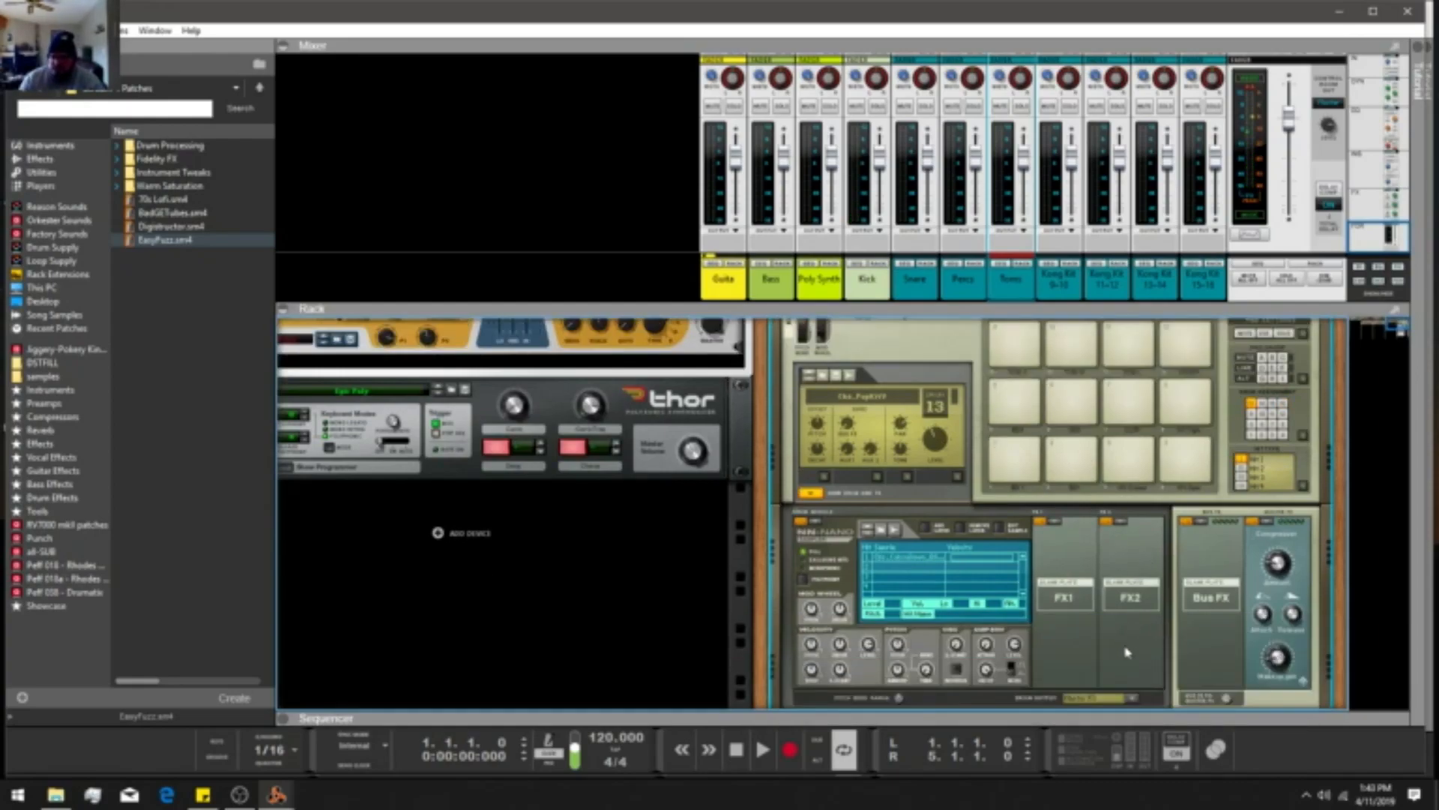
click(1130, 701)
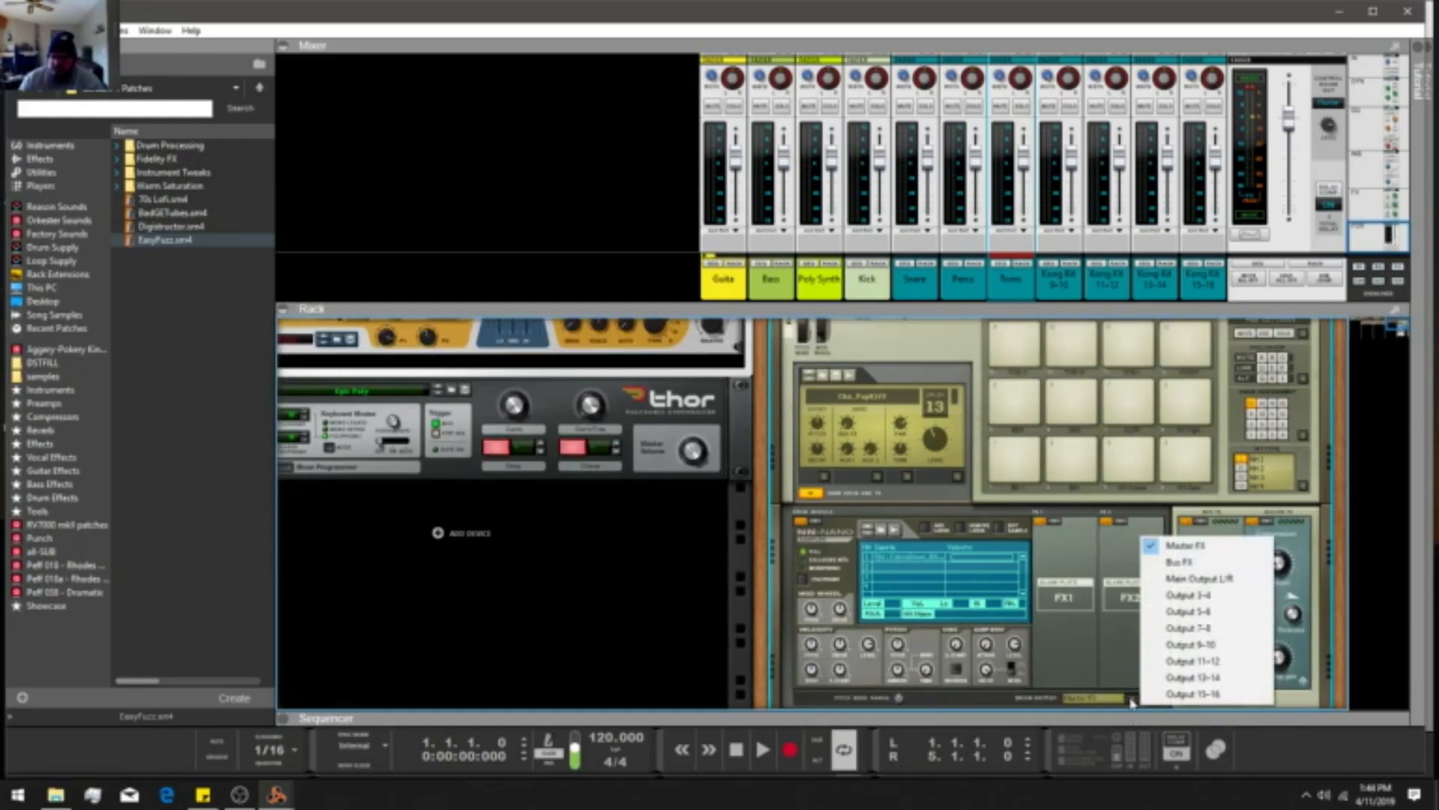
click(1179, 613)
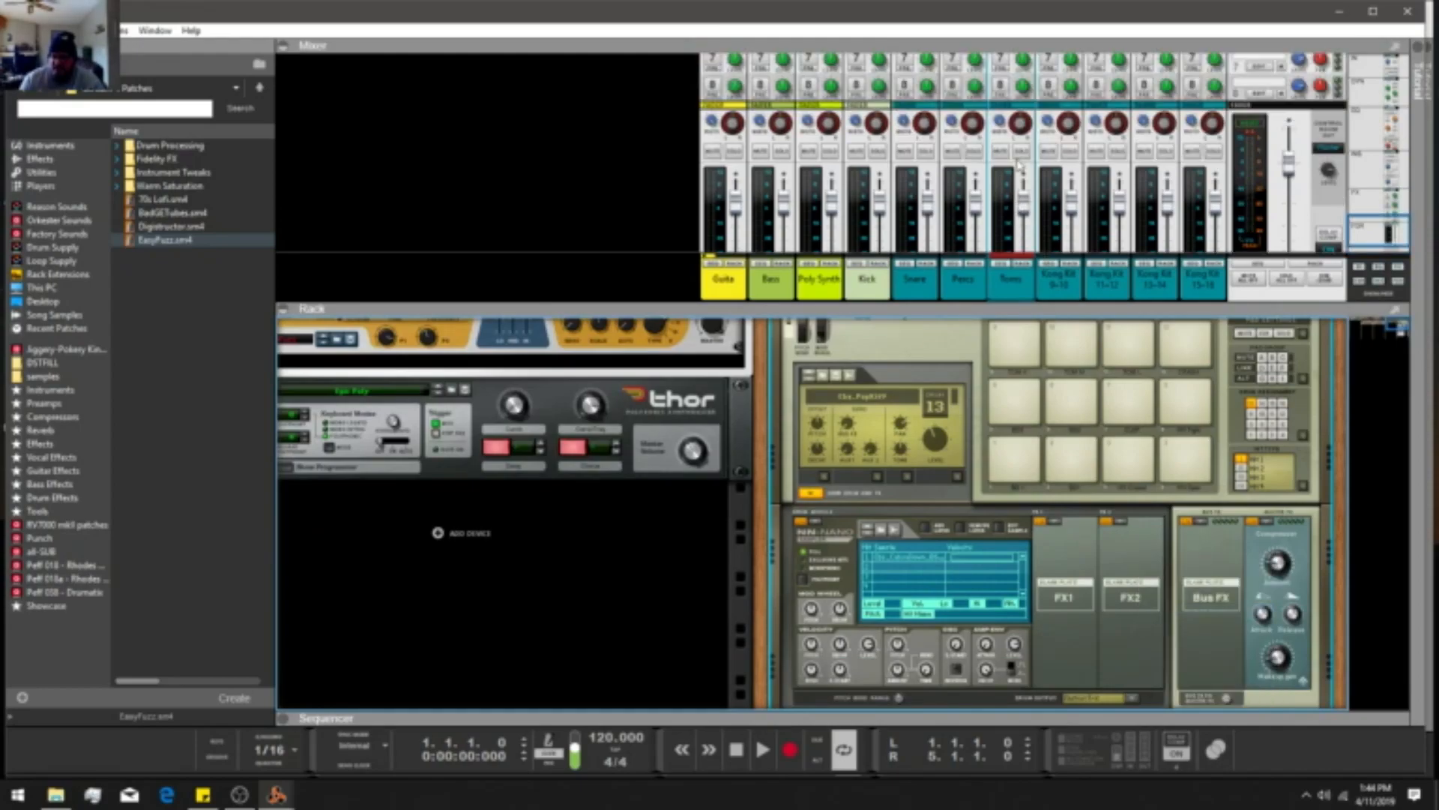
Select Kong's pad 14 and route its drum to Output 5-6.
scroll(1070, 417, up, 2)
click(1072, 378)
scroll(1196, 662, down, 2)
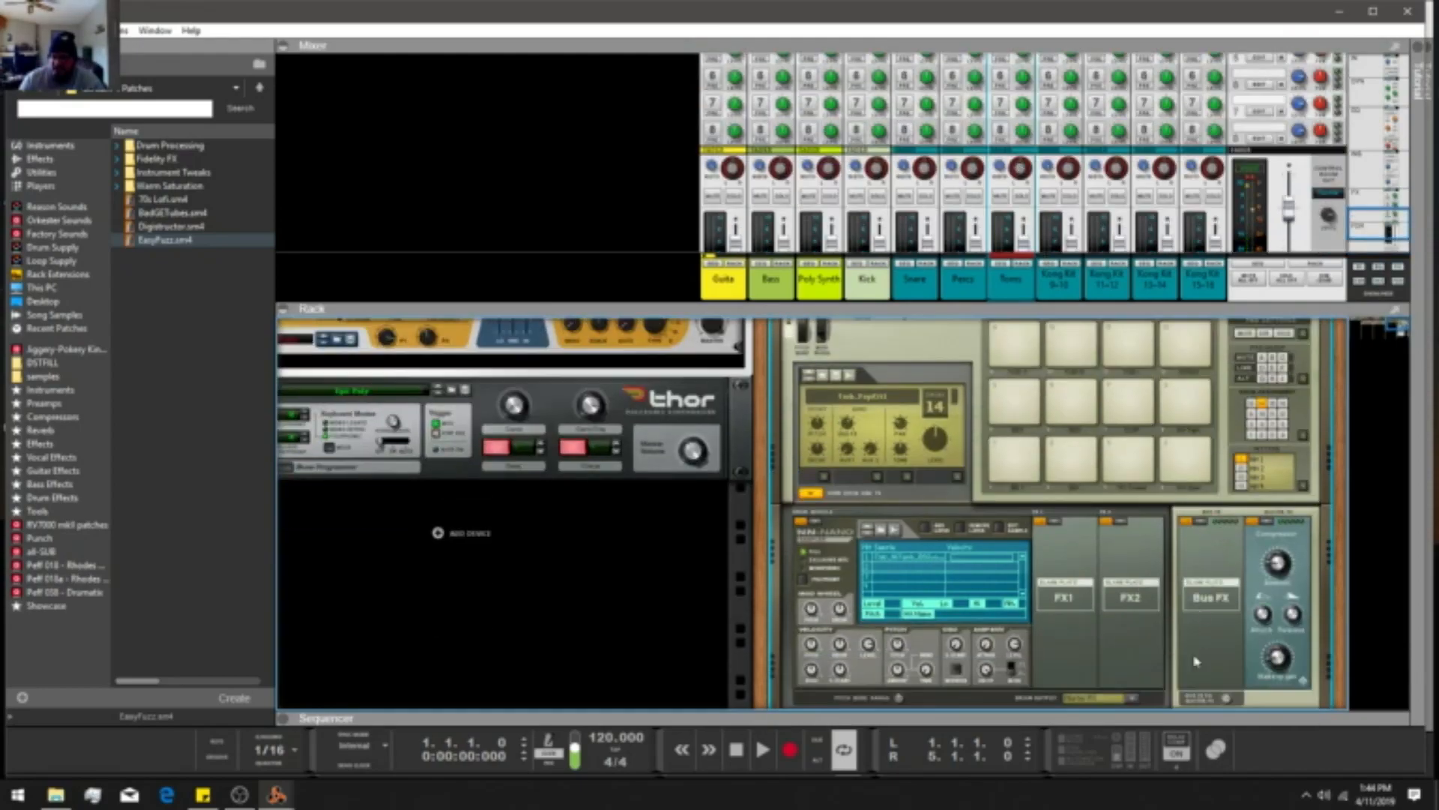
click(1129, 701)
click(1186, 611)
Select Kong's pad 15, a synth tom tom, and set its drum output to Output 7-8.
scroll(1175, 545, up, 2)
click(1128, 366)
scroll(1162, 401, down, 2)
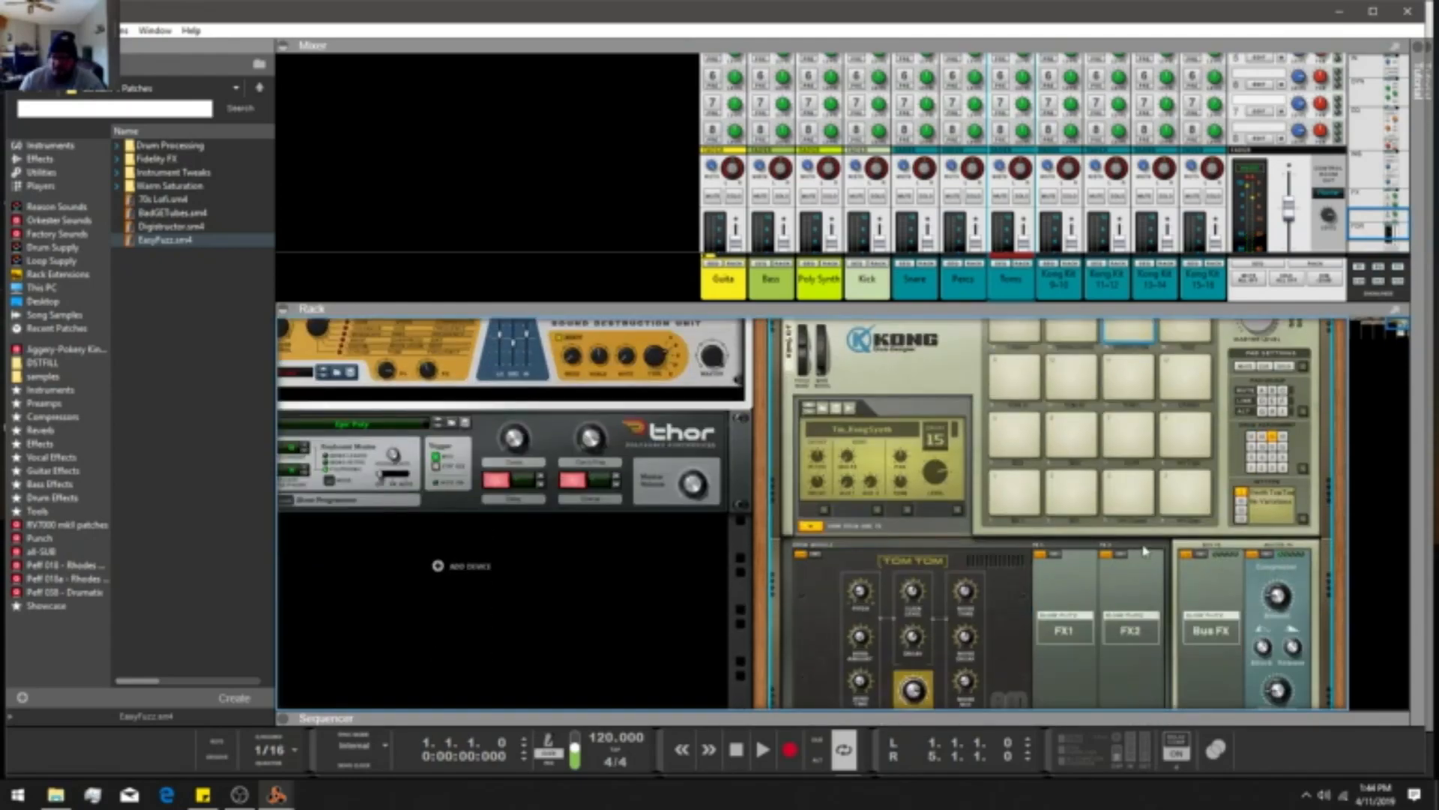
scroll(1165, 399, up, 2)
click(1131, 367)
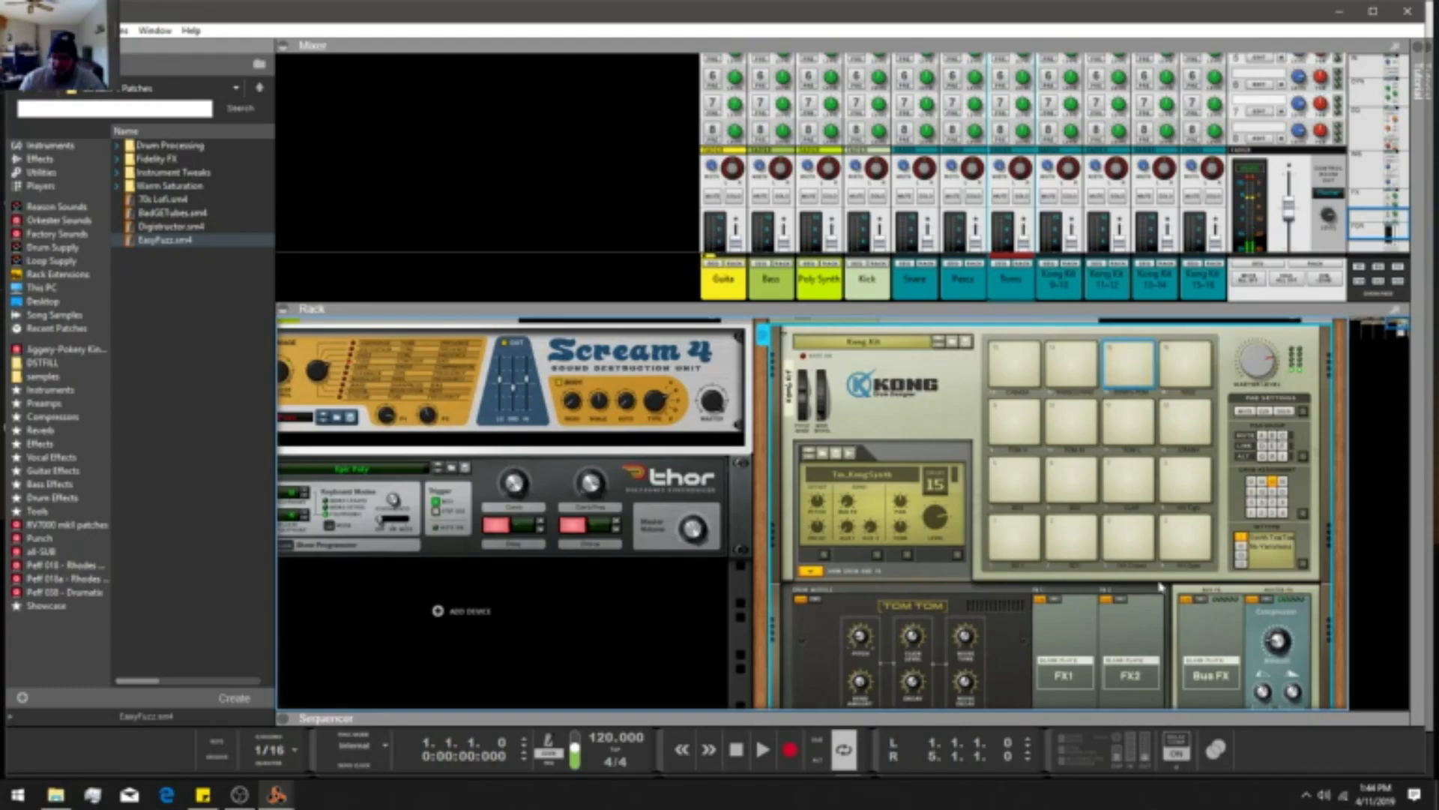
scroll(1162, 587, down, 2)
click(1134, 686)
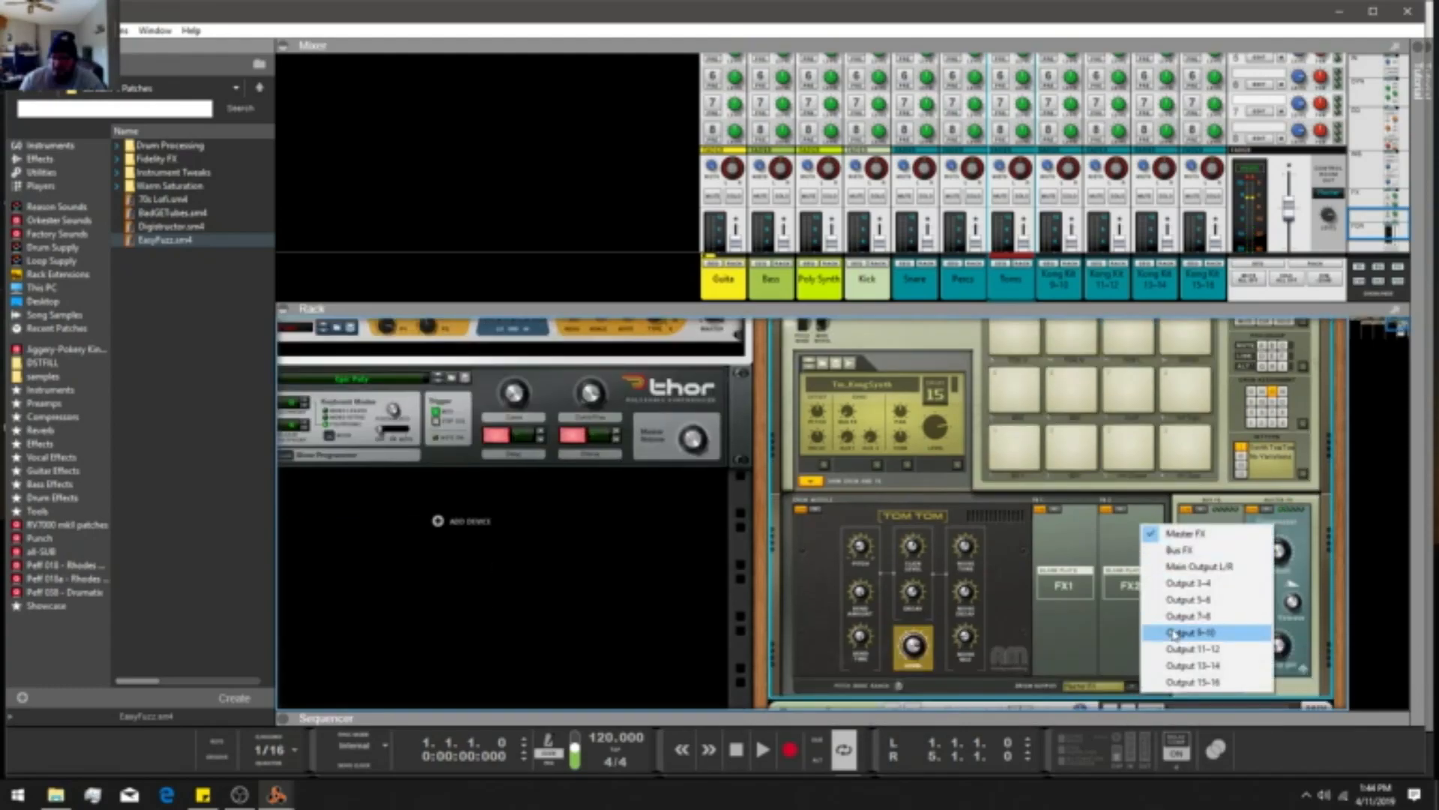
click(1188, 616)
Select Kong's pad 16 and set its drum output to Output 5-6.
scroll(1139, 465, up, 2)
click(1183, 366)
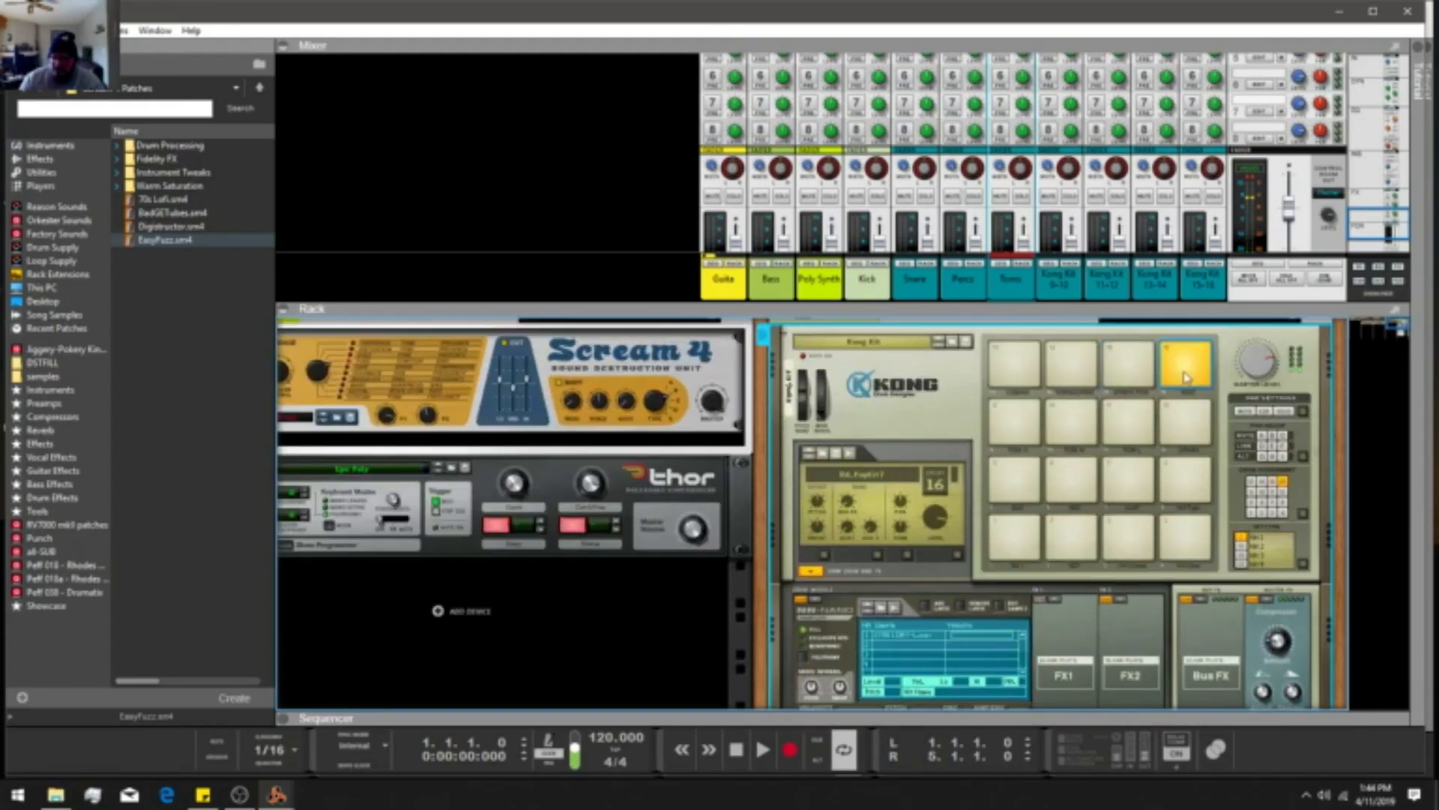
scroll(1169, 435, down, 5)
click(1131, 554)
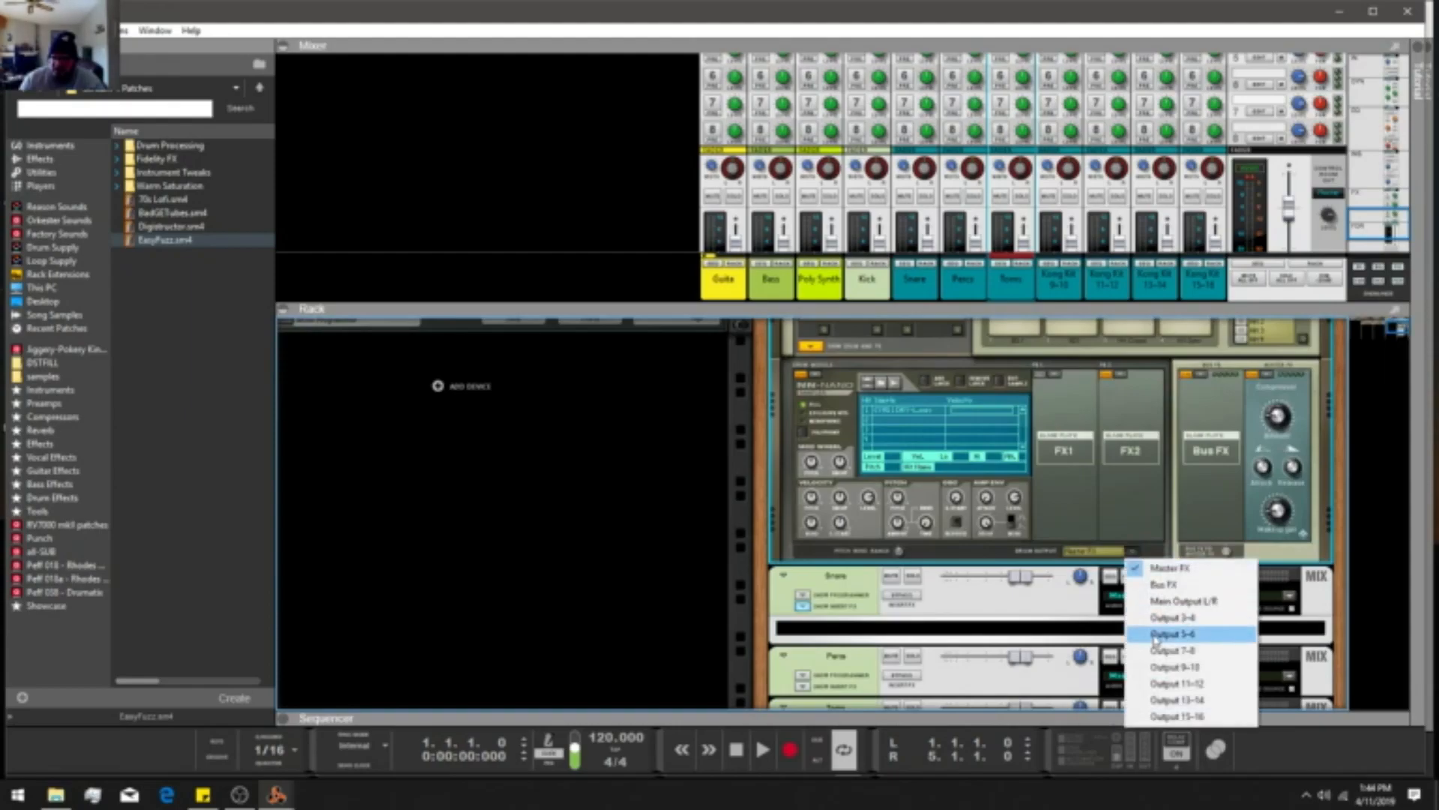
click(1169, 634)
Audition Kong's pads row by row and check which mixer channel each drum plays through.
scroll(1097, 521, up, 2)
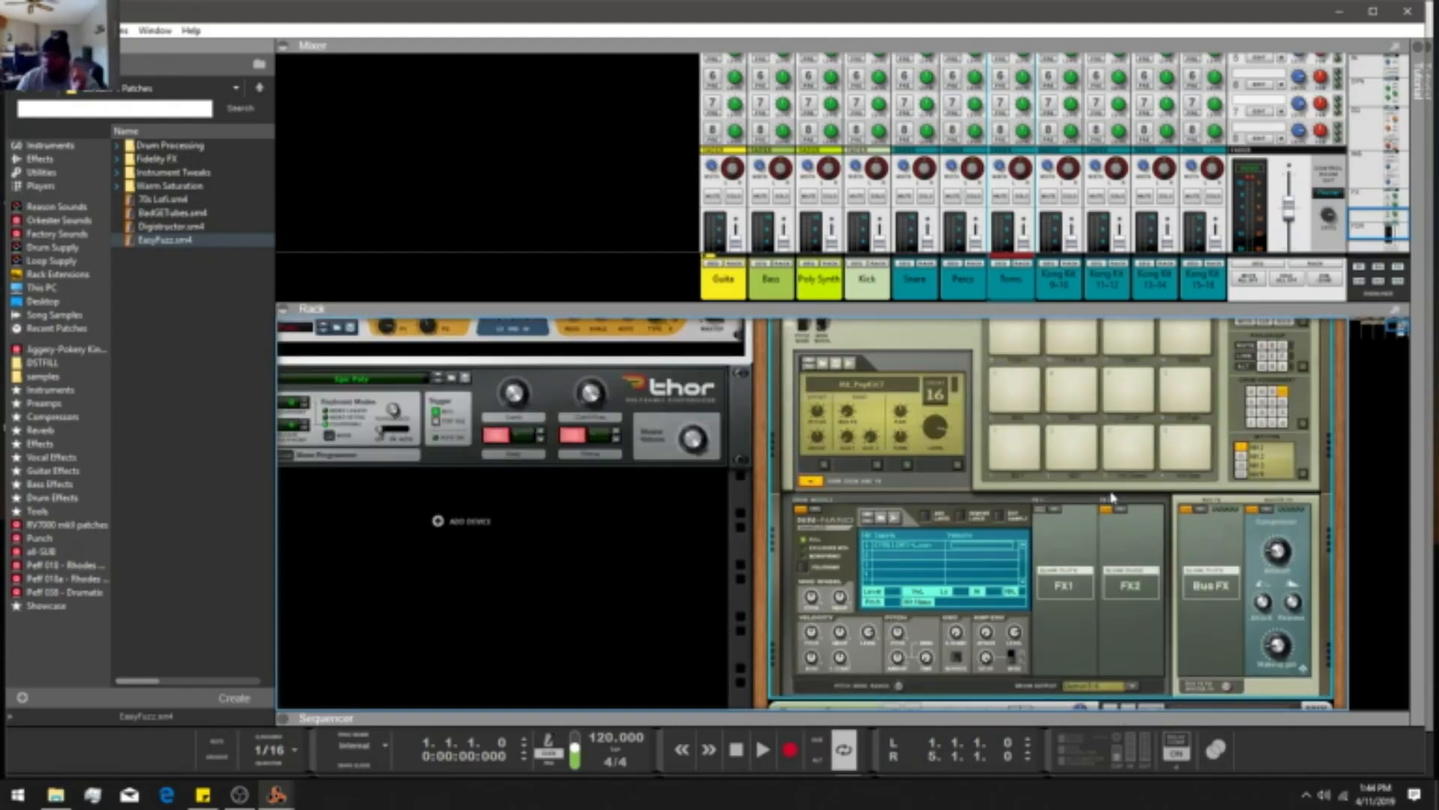
scroll(1124, 502, up, 1)
scroll(1049, 491, down, 4)
scroll(976, 247, down, 3)
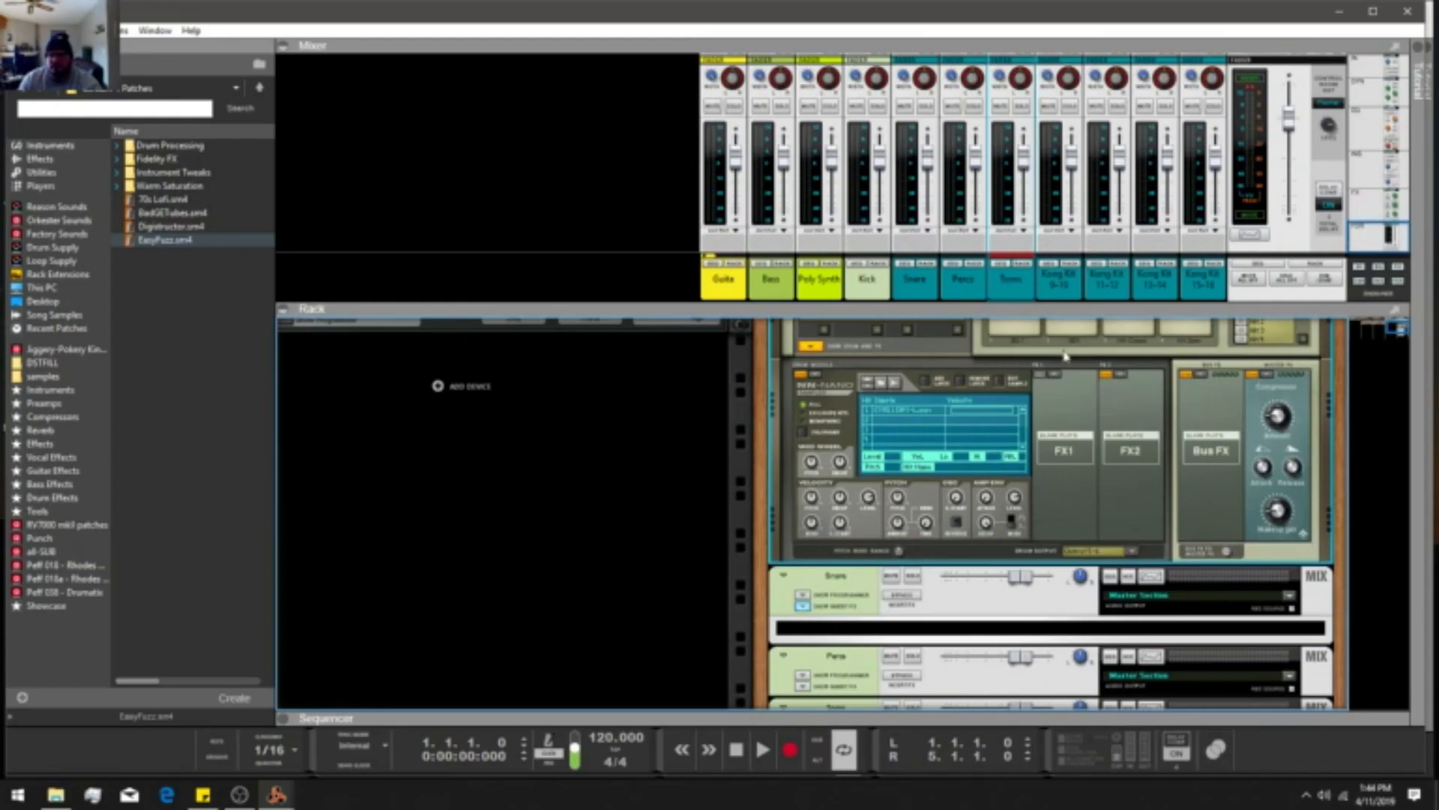
scroll(1027, 346, up, 3)
click(1011, 456)
click(1080, 452)
click(1123, 449)
click(1183, 448)
click(1027, 397)
click(1079, 397)
click(1121, 397)
click(1181, 390)
click(1024, 336)
click(1068, 337)
click(1120, 345)
scroll(1120, 346, up, 2)
click(1087, 368)
click(1129, 364)
click(1184, 364)
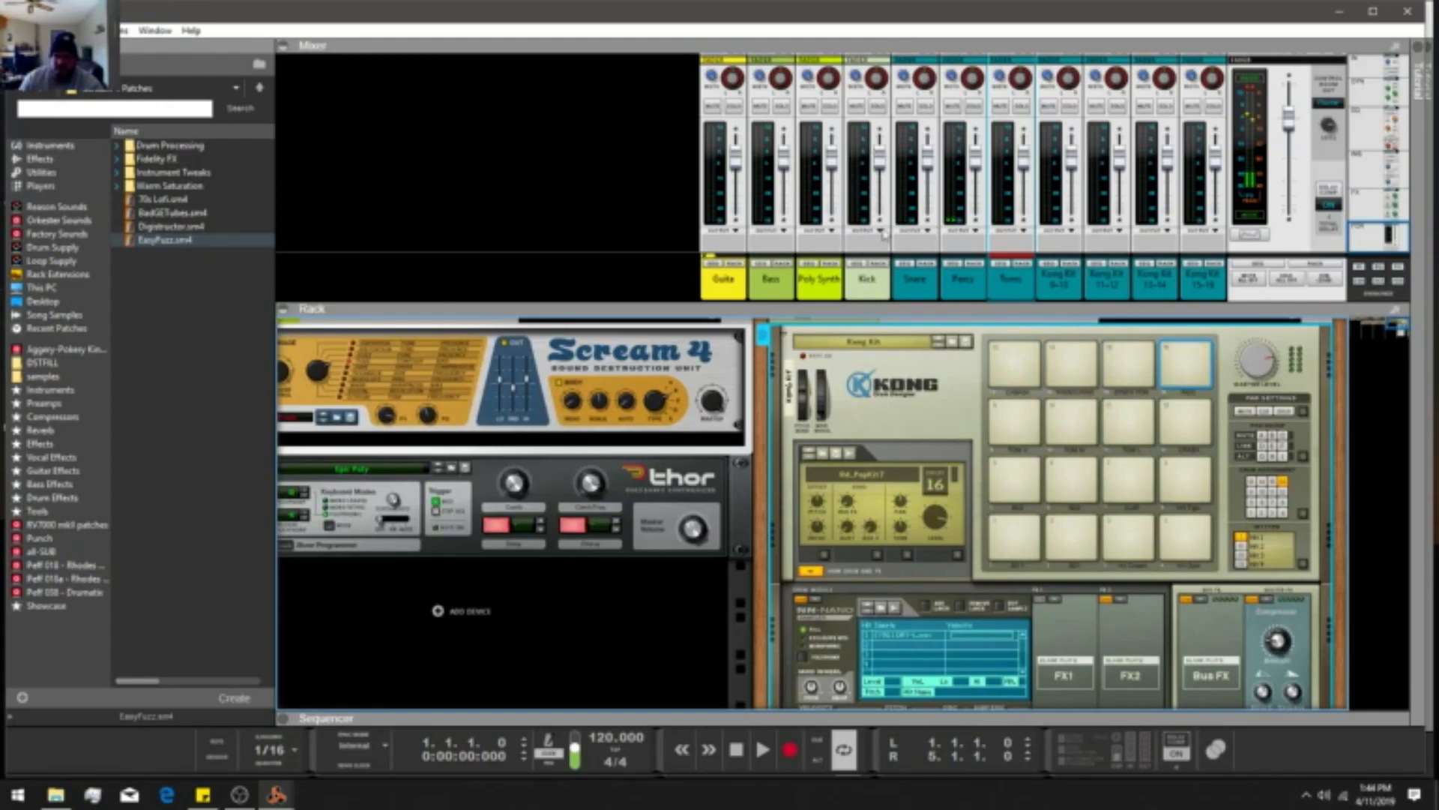
Move the Kong Kit 9-10 mixer channel in front of the Snare channel and rename it Kick.
drag(1063, 285, 896, 289)
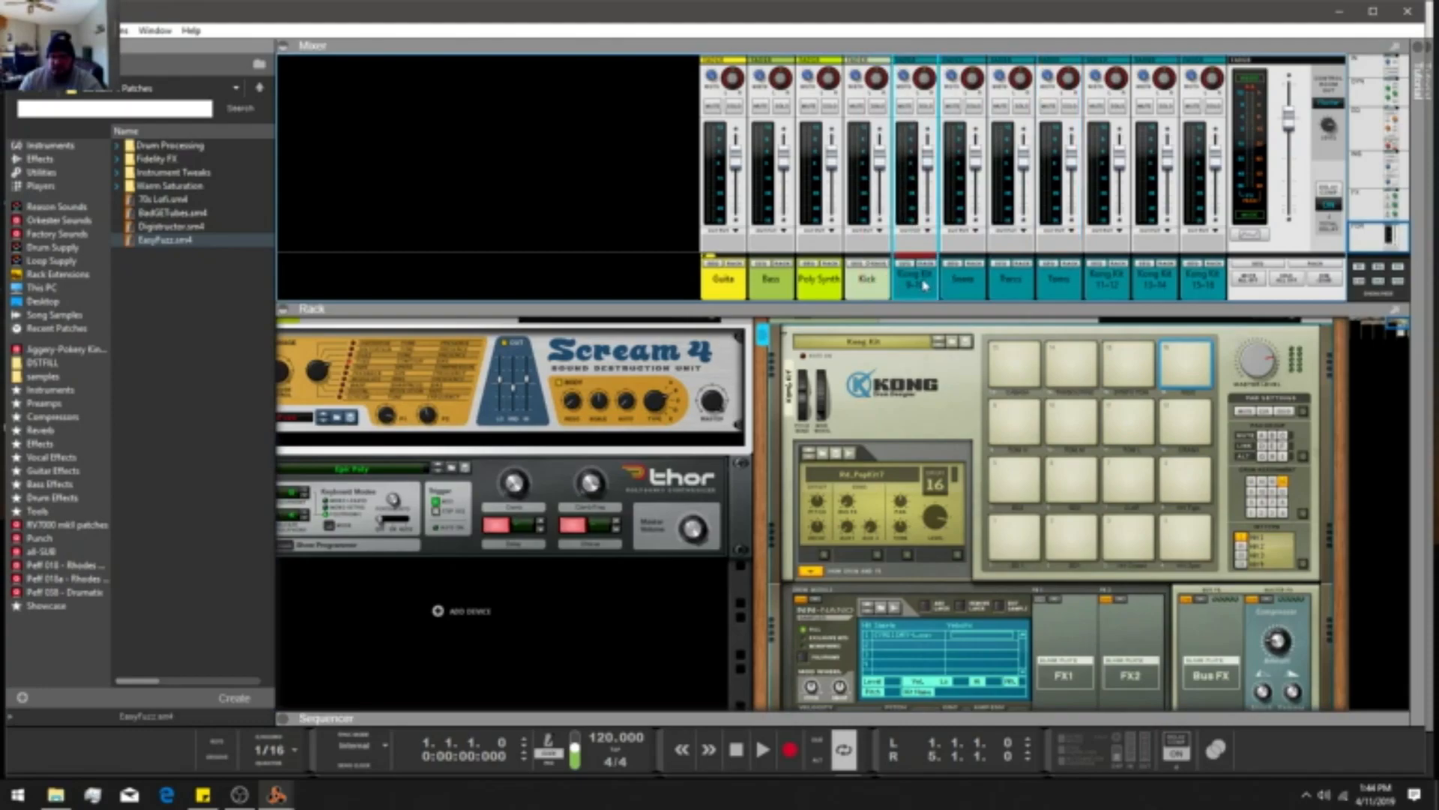
double_click(924, 285)
text(Kick)
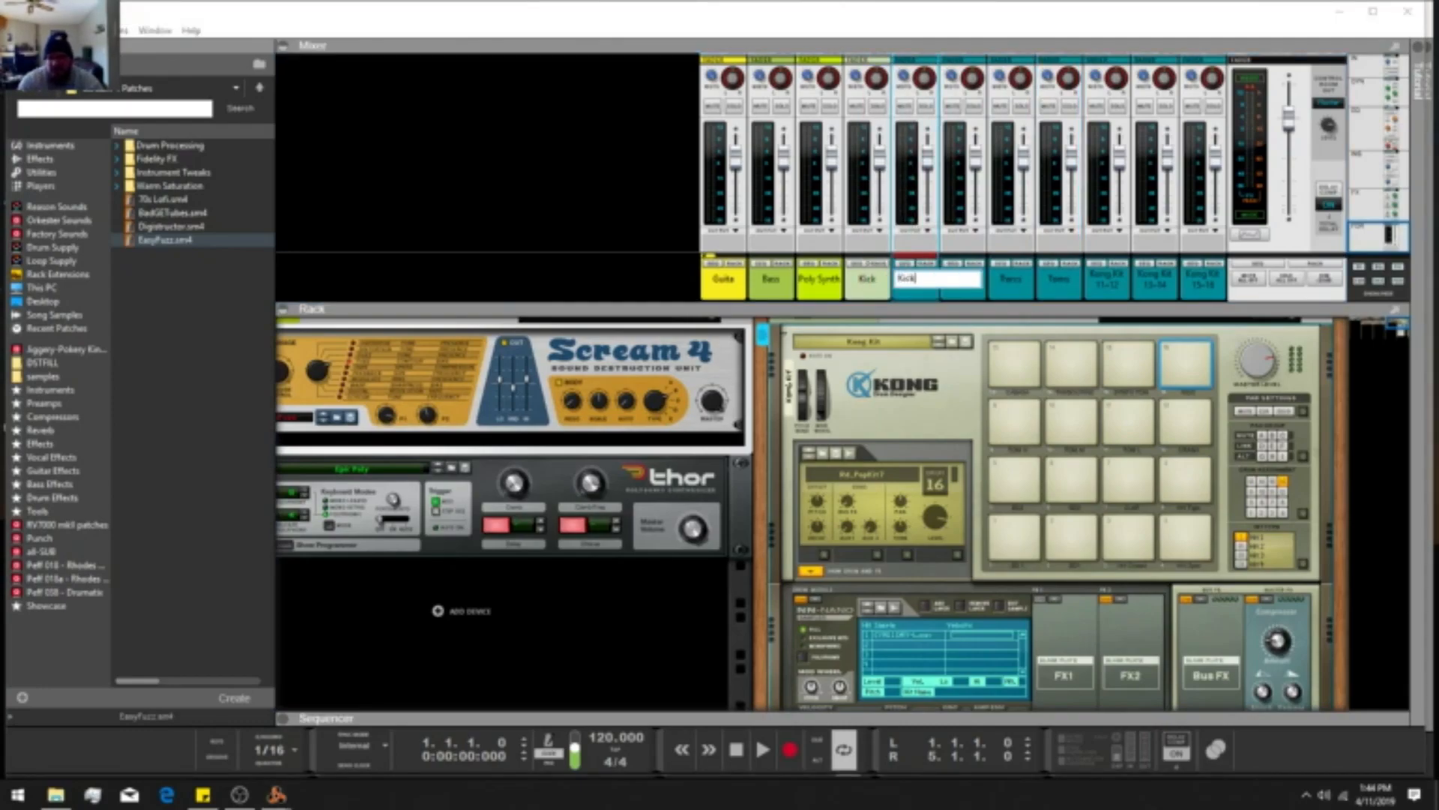
key(Return)
Rename Kong's main mixer channel, beside Poly Synth, as Kong.
double_click(868, 279)
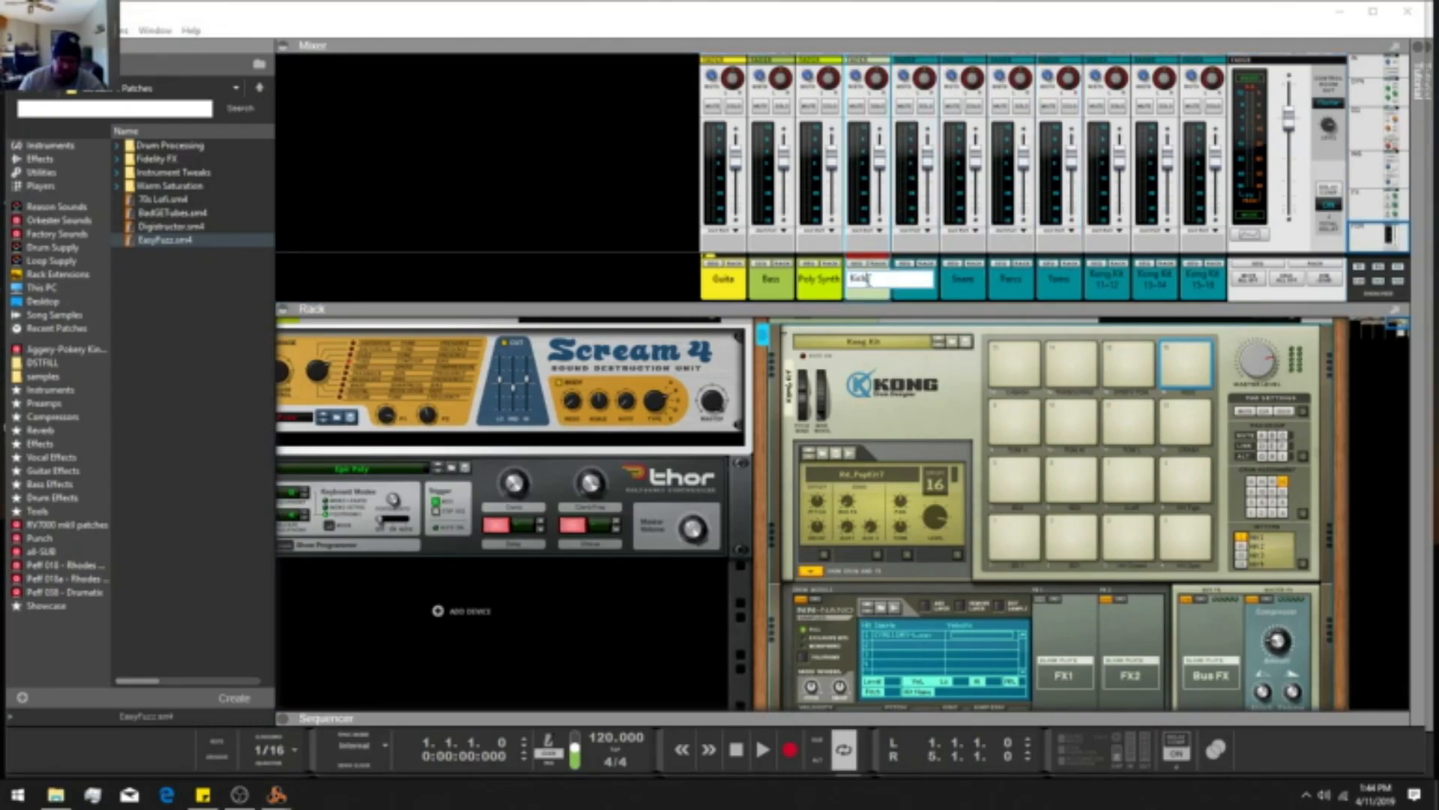
text(K)
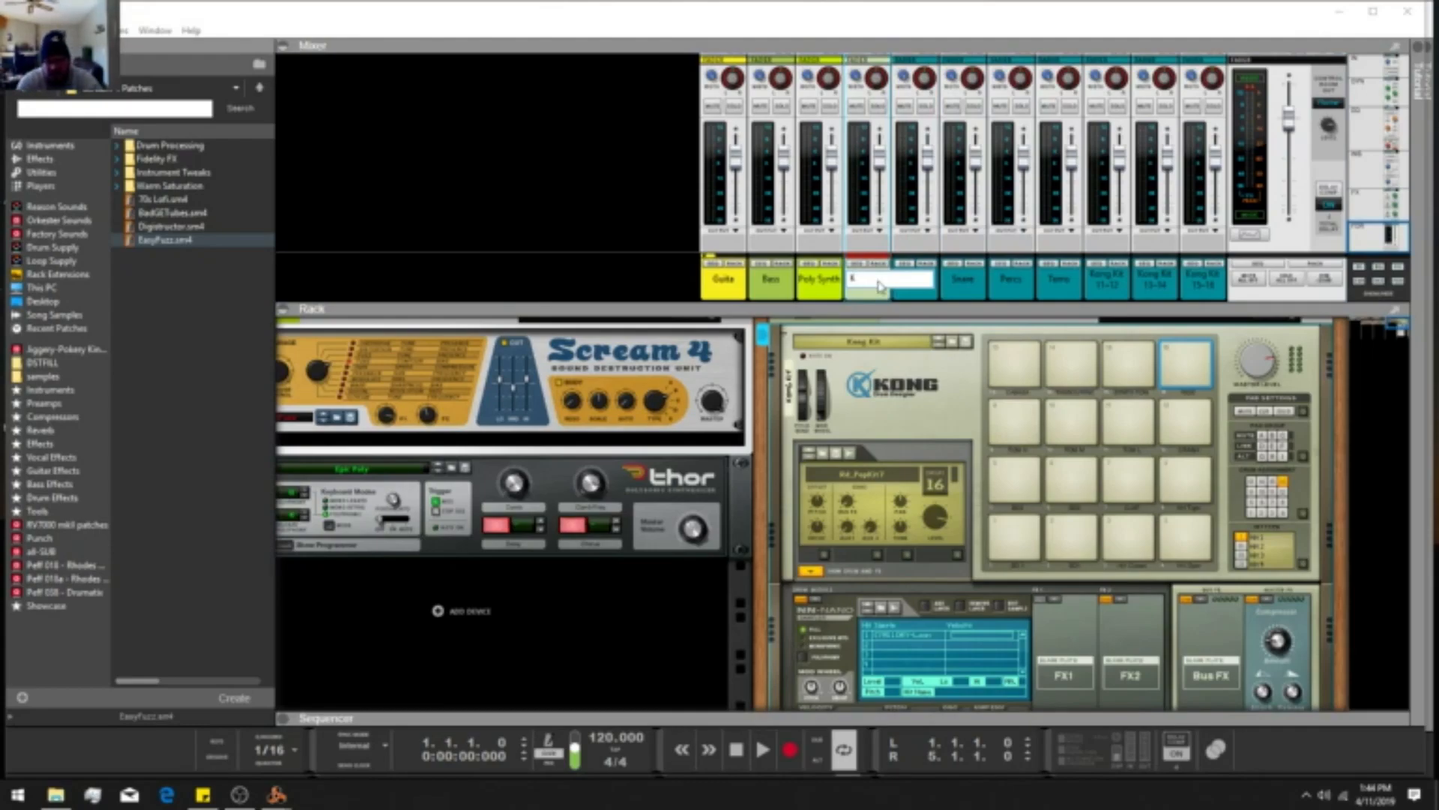
text(ong)
key(Return)
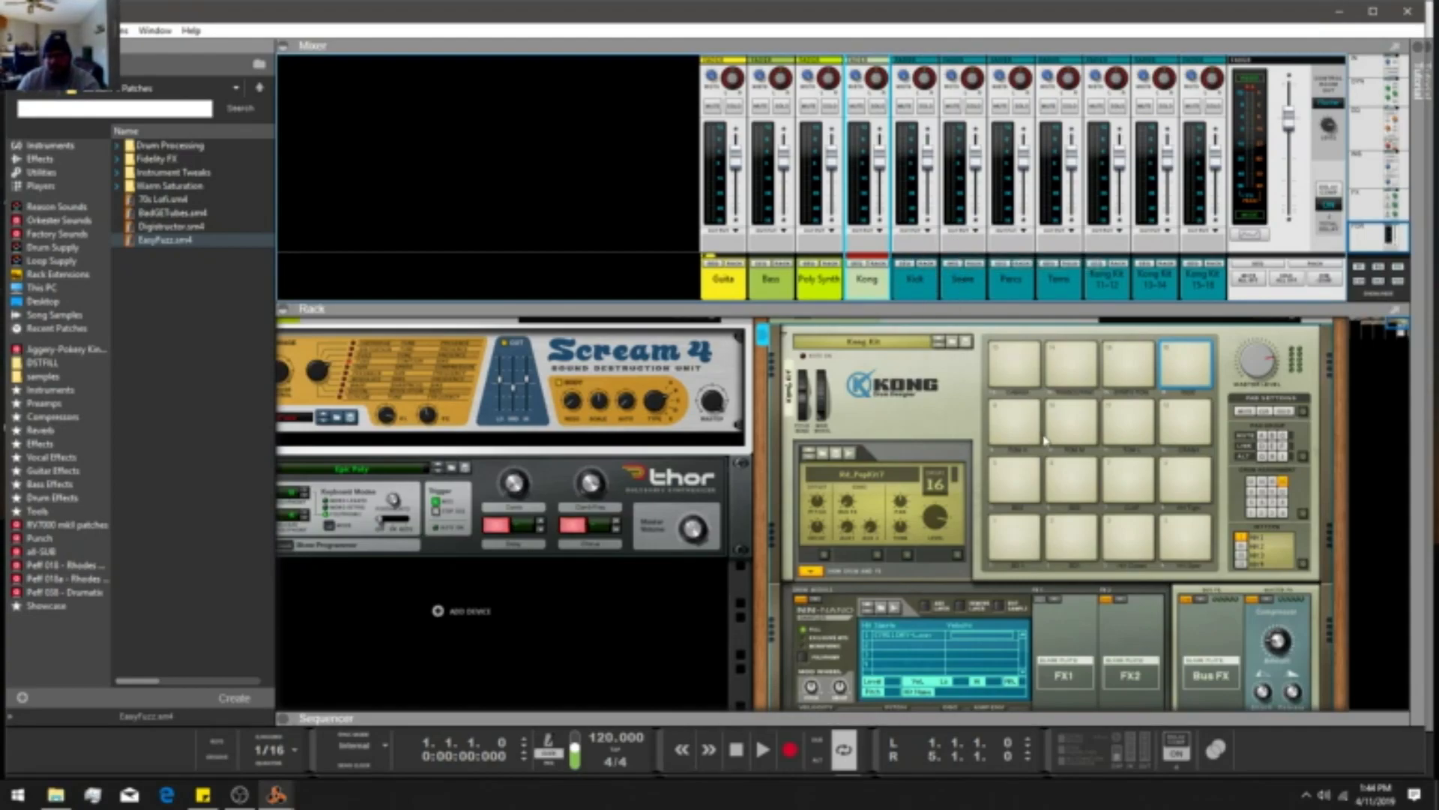
Show the rack on its own and examine the Kong mix channels and their cabling from back and front.
scroll(1045, 440, down, 2)
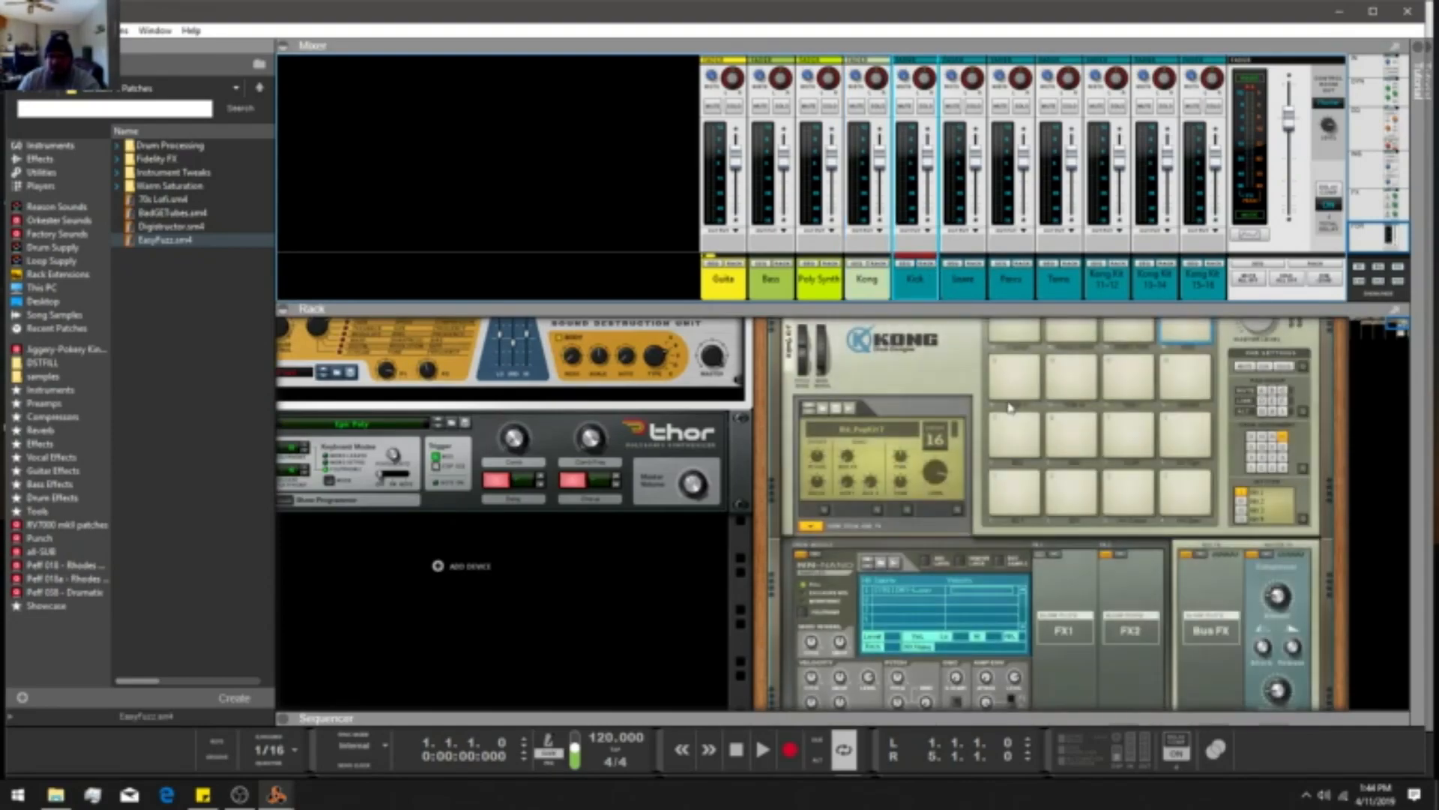
key(F7)
key(F6)
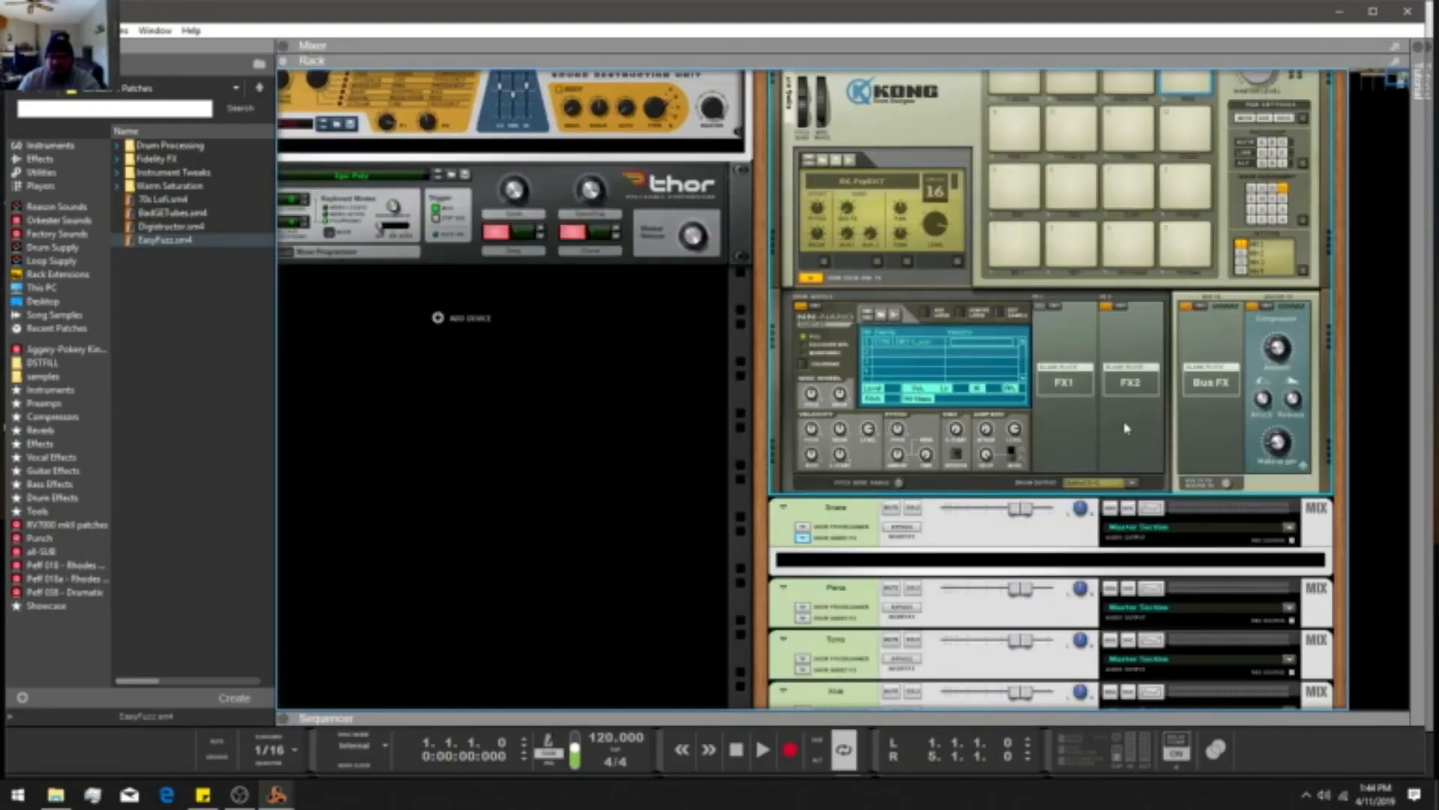
key(Tab)
scroll(1092, 451, down, 6)
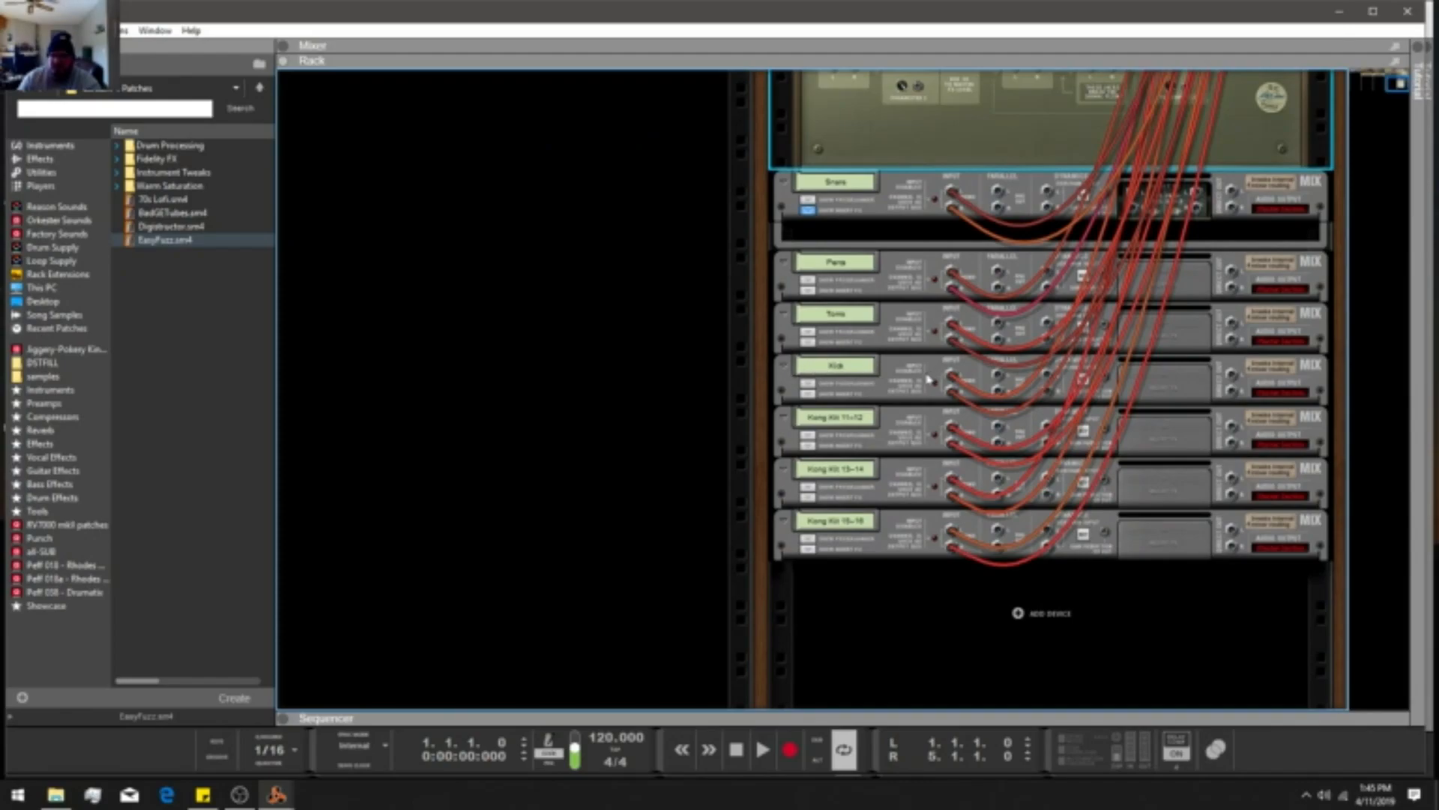
scroll(929, 379, up, 5)
key(Tab)
scroll(1138, 369, down, 7)
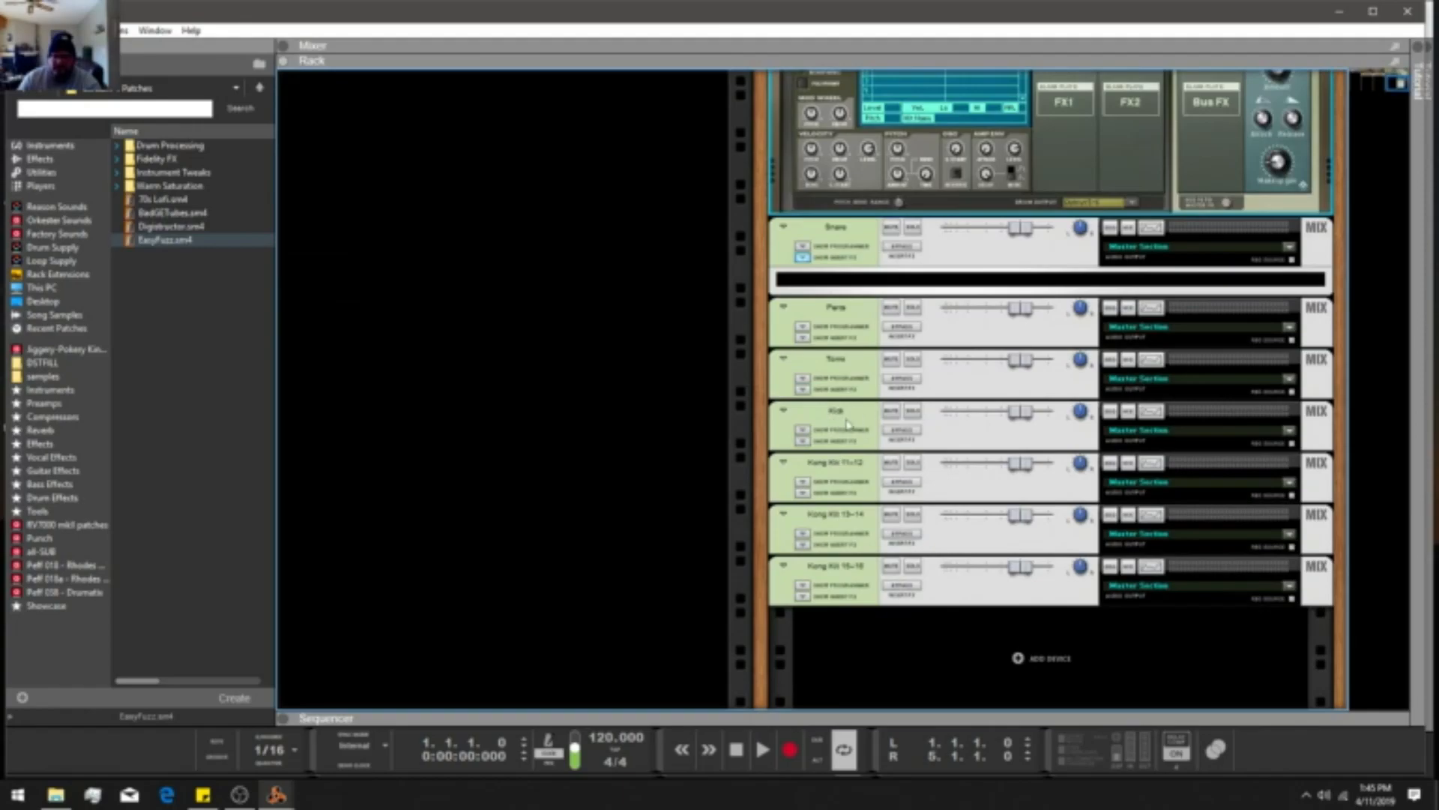
Route the drums on Kong's pads 1 and 5 to Output 9-10.
scroll(848, 424, up, 7)
click(1015, 334)
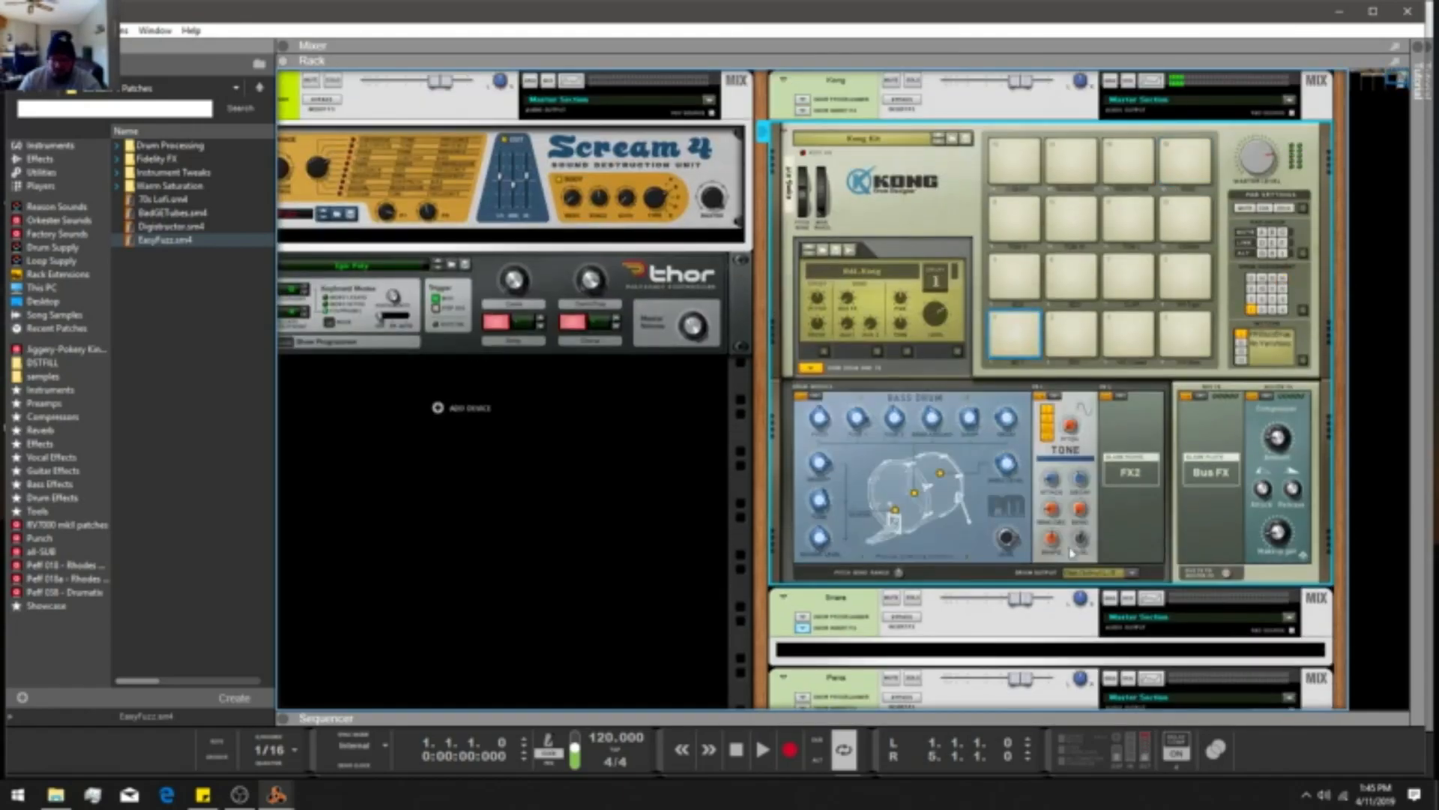
click(1133, 575)
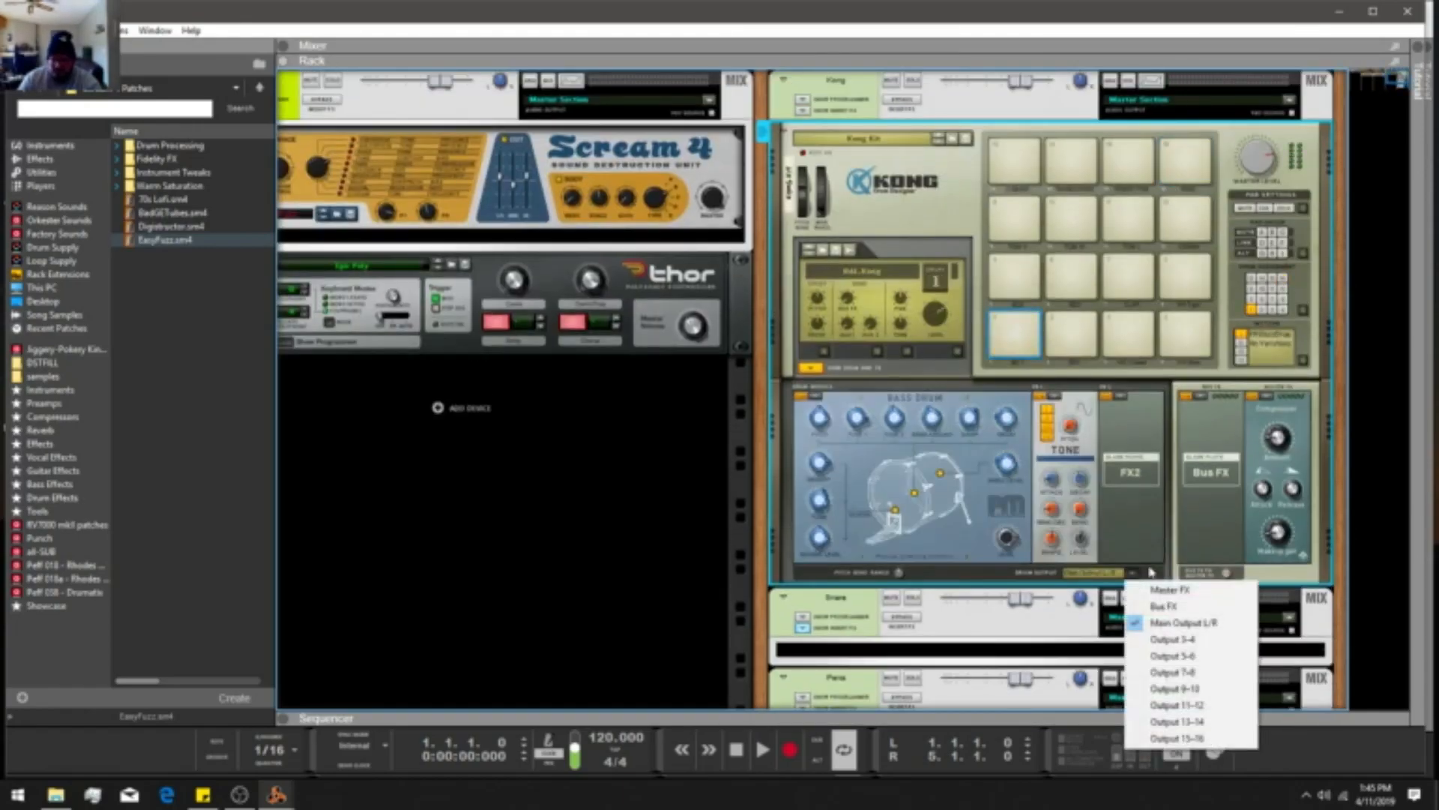
click(1167, 687)
click(1016, 279)
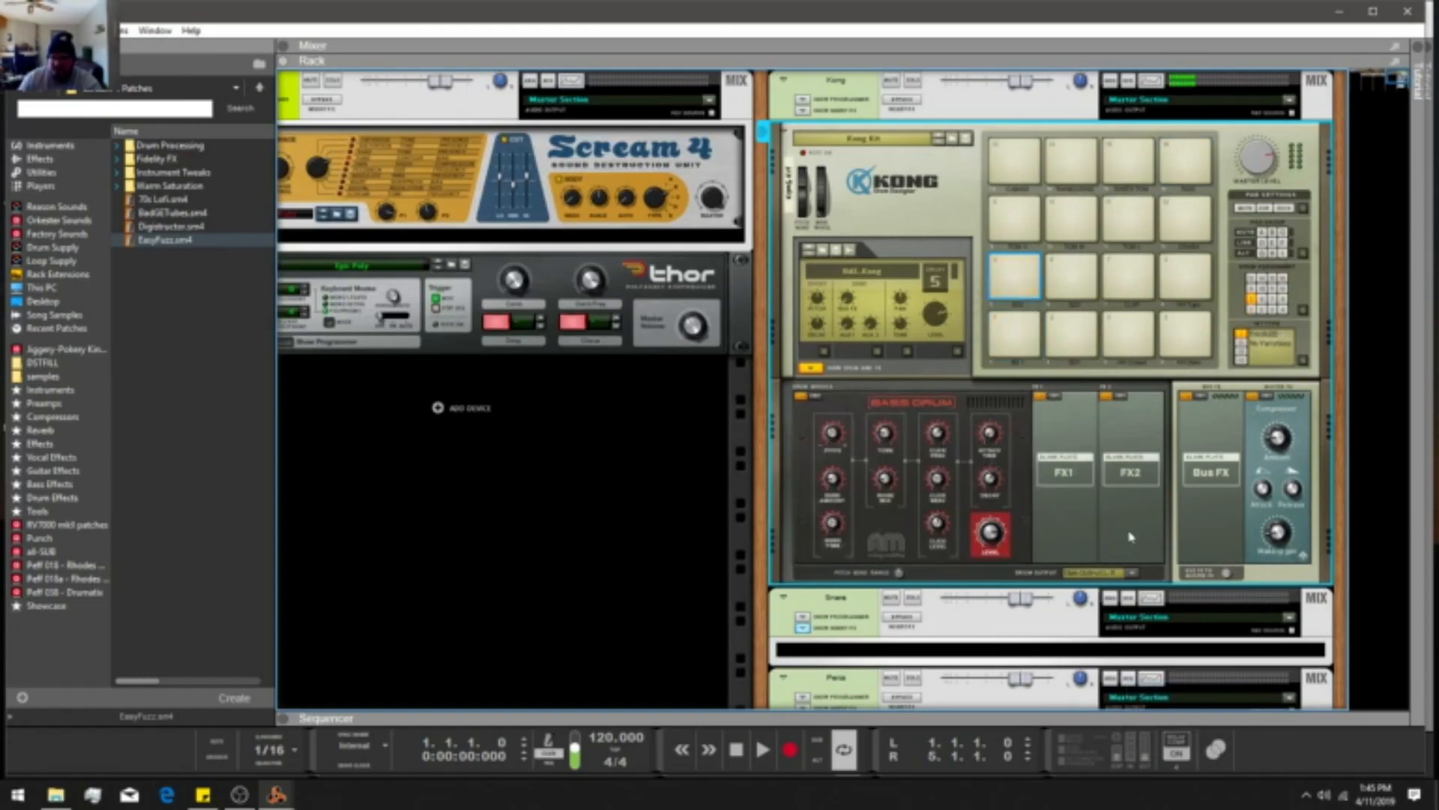
click(1127, 575)
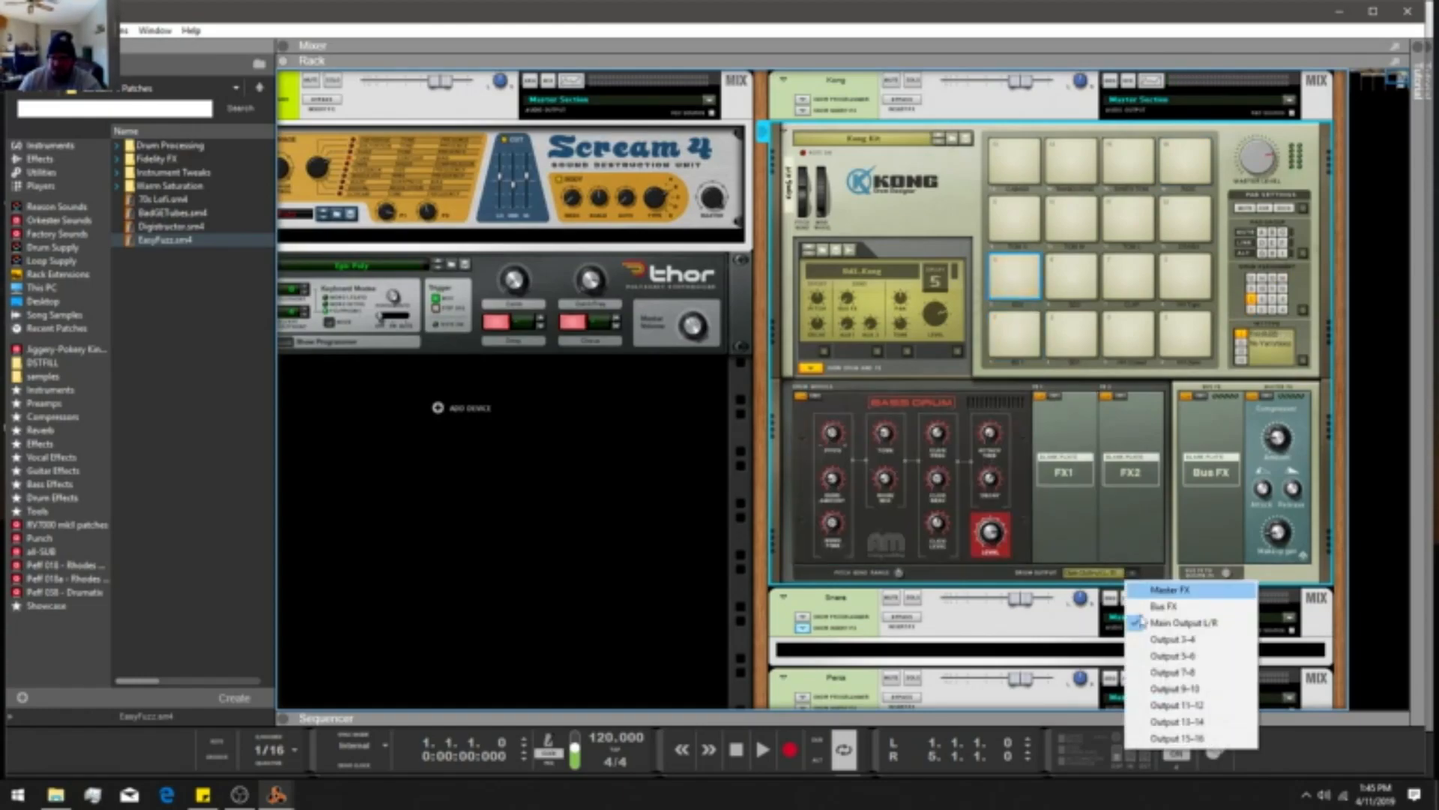
click(1154, 688)
Audition all sixteen Kong pads with mixer and rack both shown, checking the routing on the channel meters.
scroll(1046, 344, down, 1)
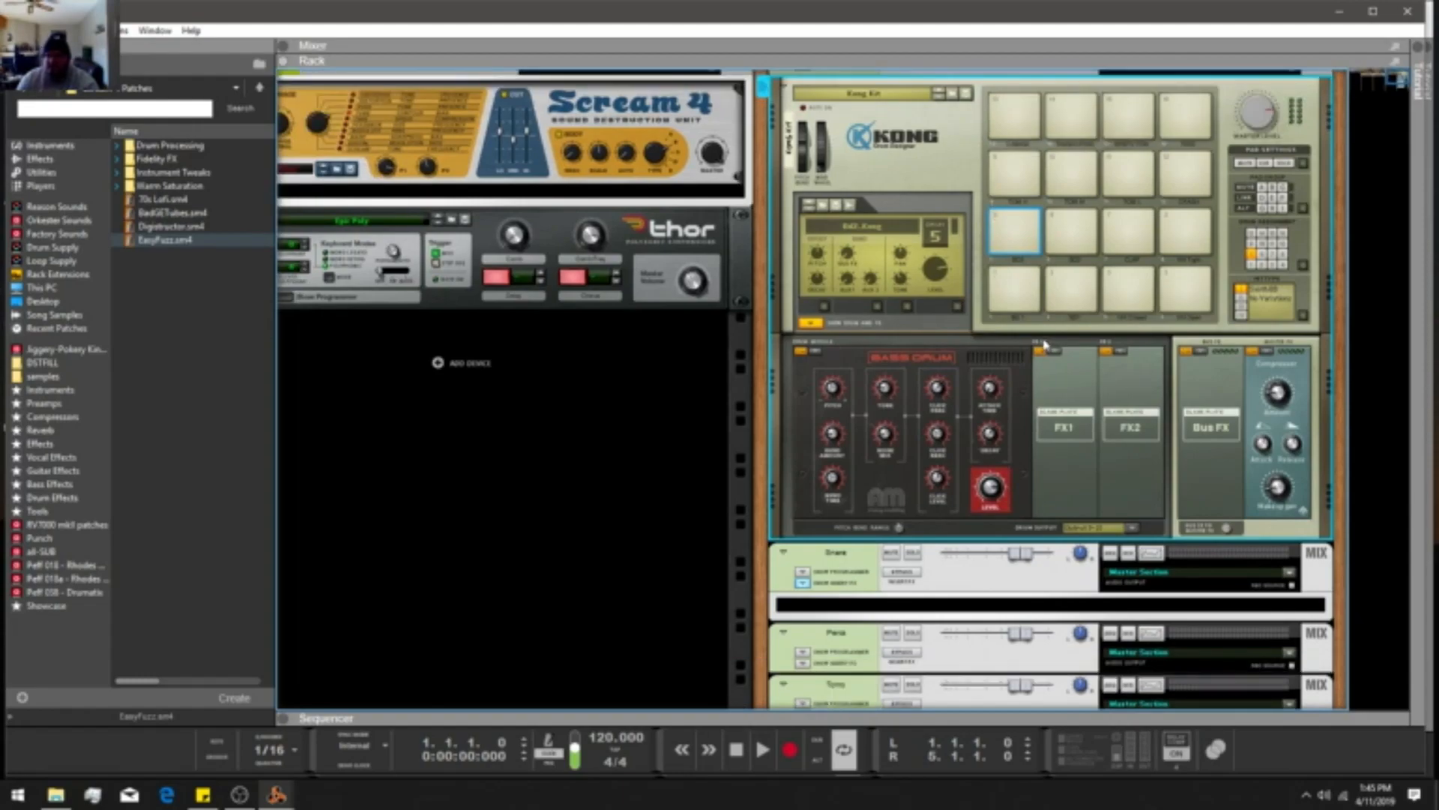
scroll(1032, 292, up, 1)
key(F5)
key(F6)
click(1028, 574)
click(1068, 581)
click(1146, 583)
click(1184, 581)
click(1032, 527)
click(1087, 526)
click(1146, 527)
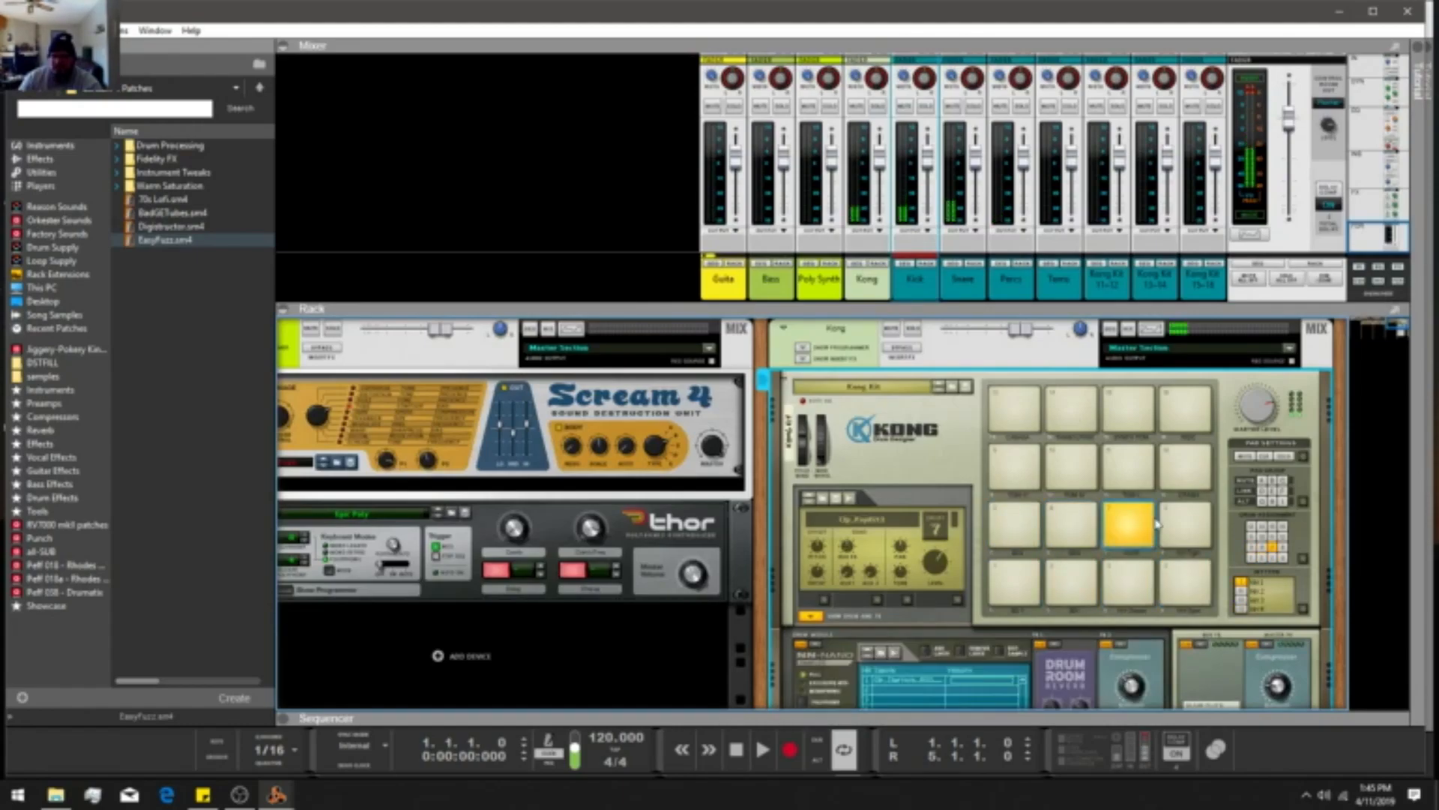
click(1173, 509)
click(1016, 465)
click(1071, 465)
click(1128, 465)
click(1198, 464)
click(1015, 408)
click(1071, 408)
click(1128, 409)
click(1190, 409)
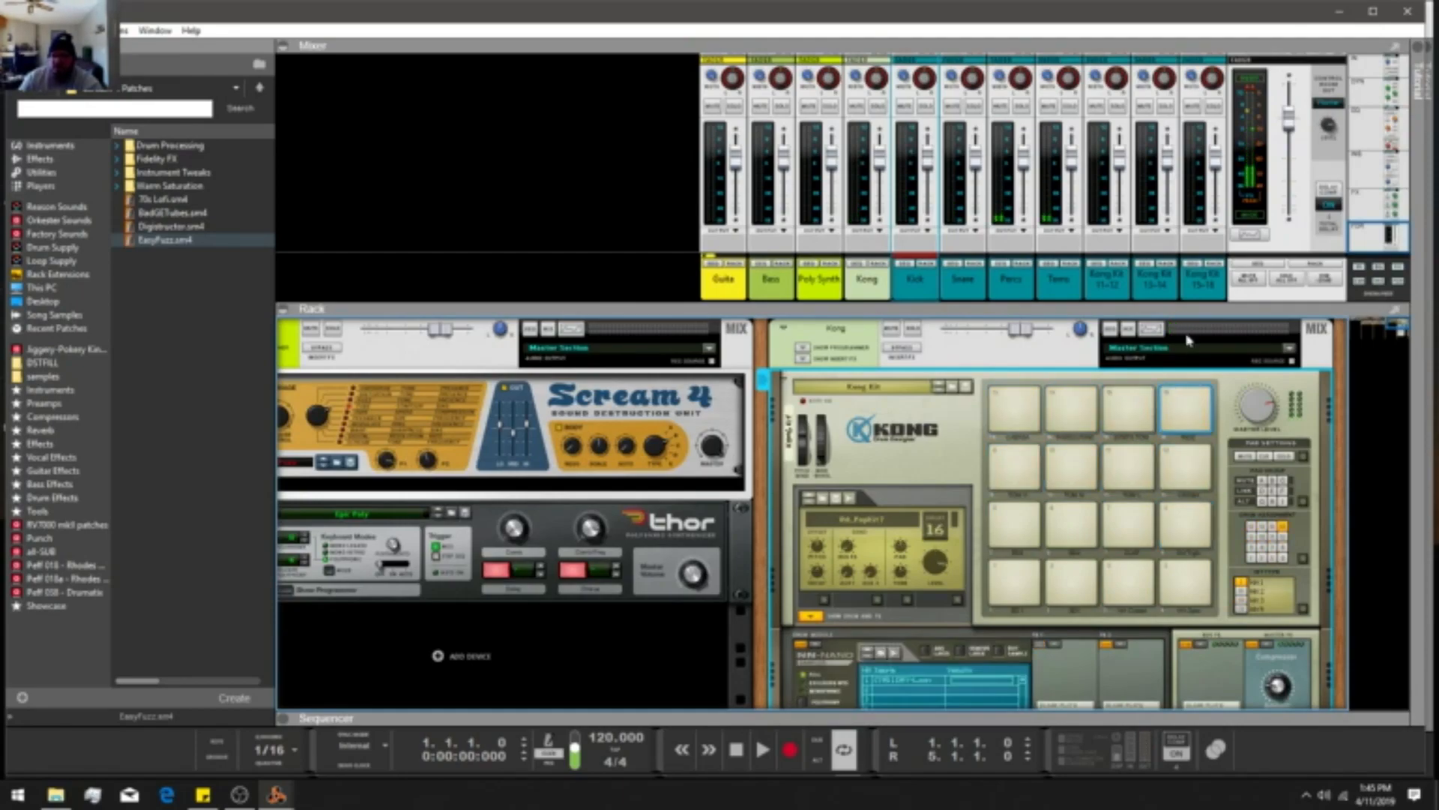
Try to delete the Kong Kit 11-12 mixer channel together with its whole device group, and undo that deletion.
click(1119, 286)
key(Delete)
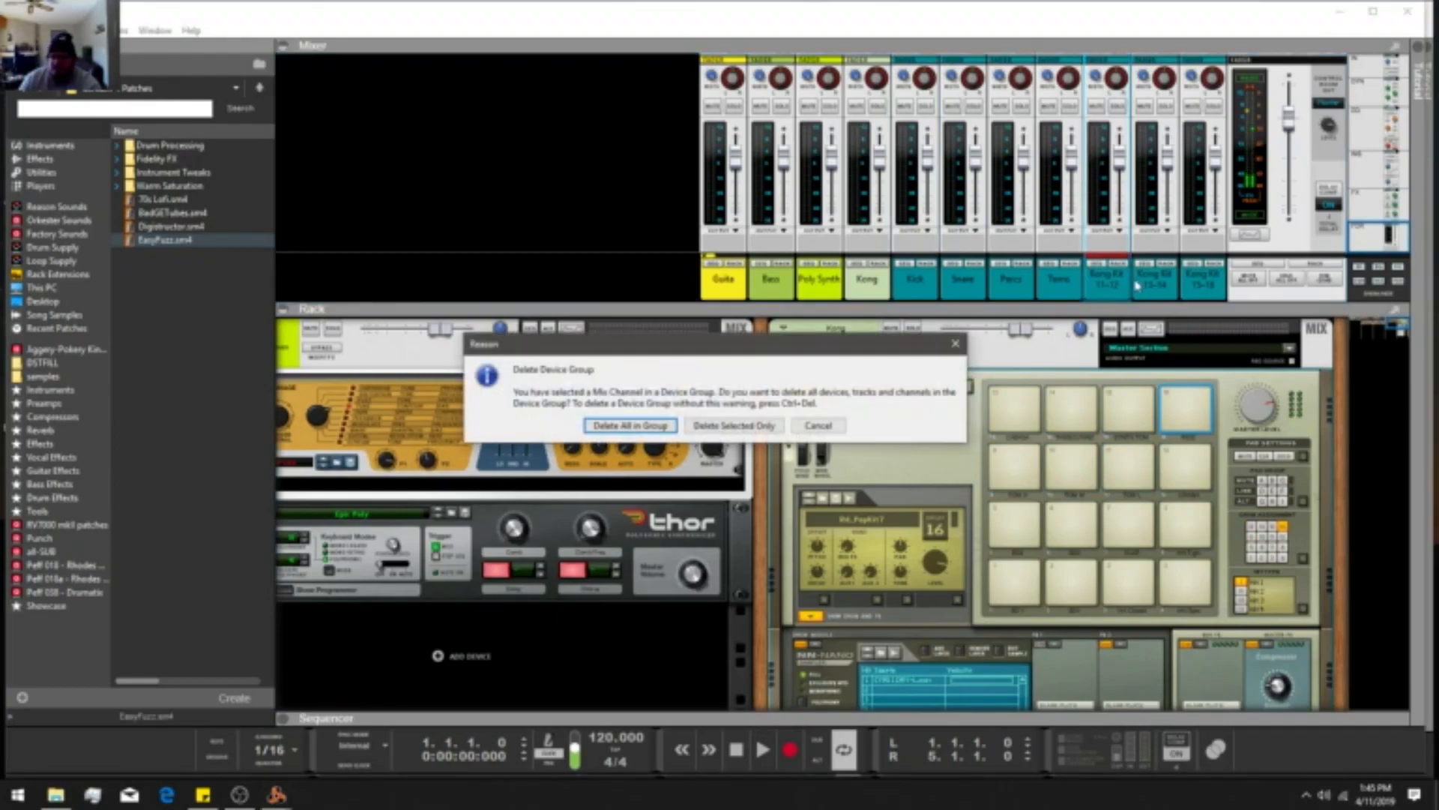
click(639, 426)
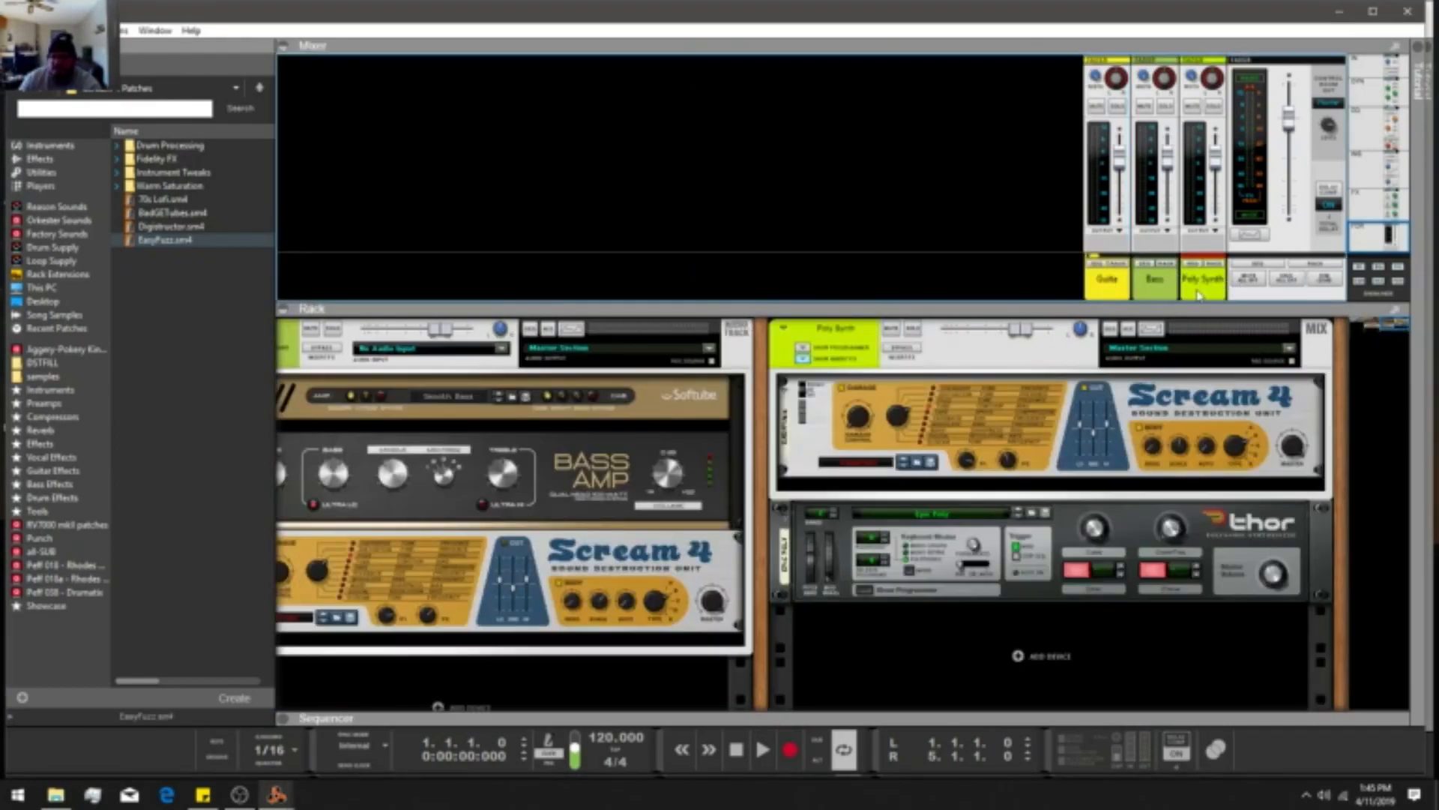
key(ctrl+z)
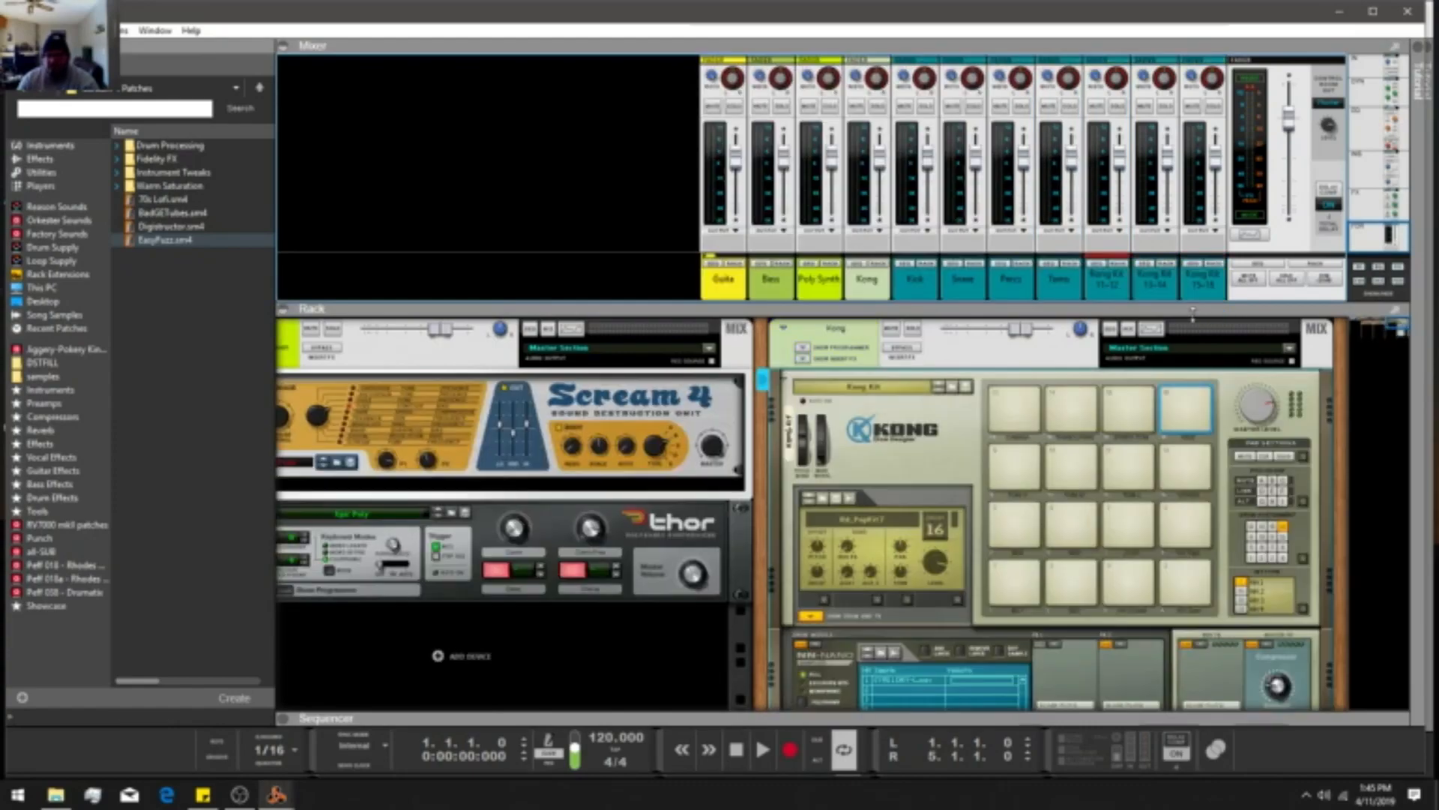
Disconnect the input cables of the Kong Kit 15-16, 13-14 and 11-12 mix channels at the back of the rack.
key(F7)
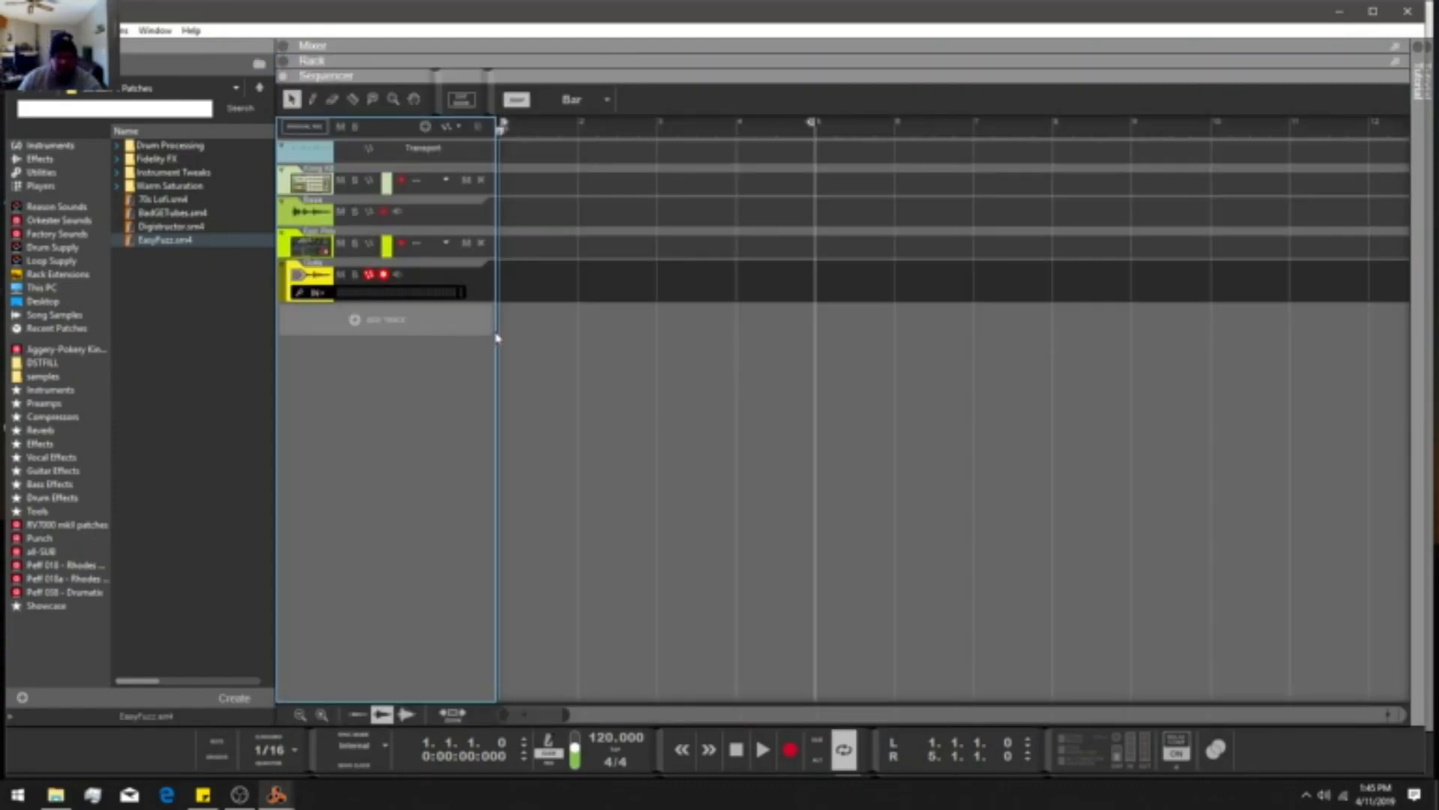
key(F6)
scroll(900, 480, down, 8)
click(861, 534)
right_click(829, 535)
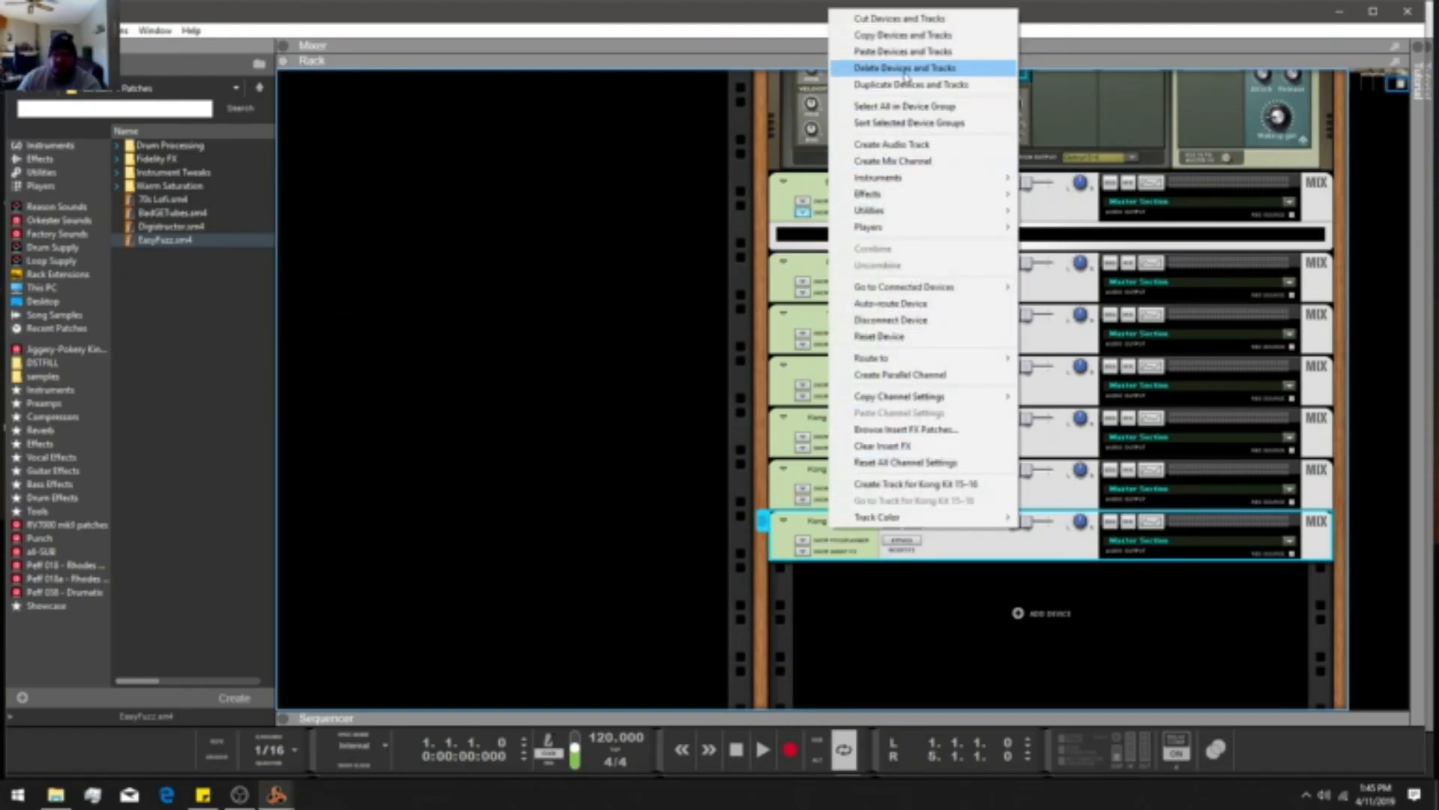
click(579, 244)
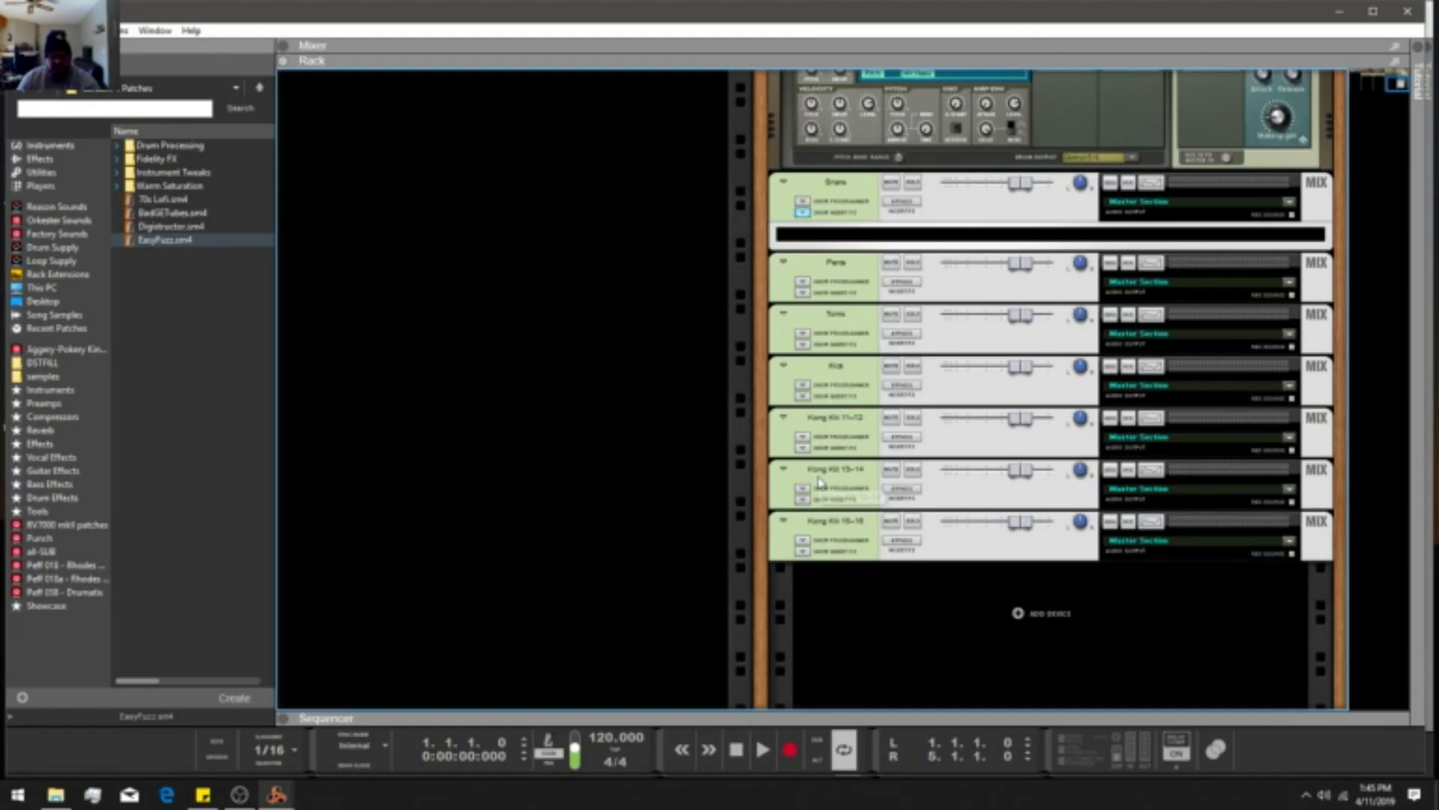
key(Tab)
click(1013, 538)
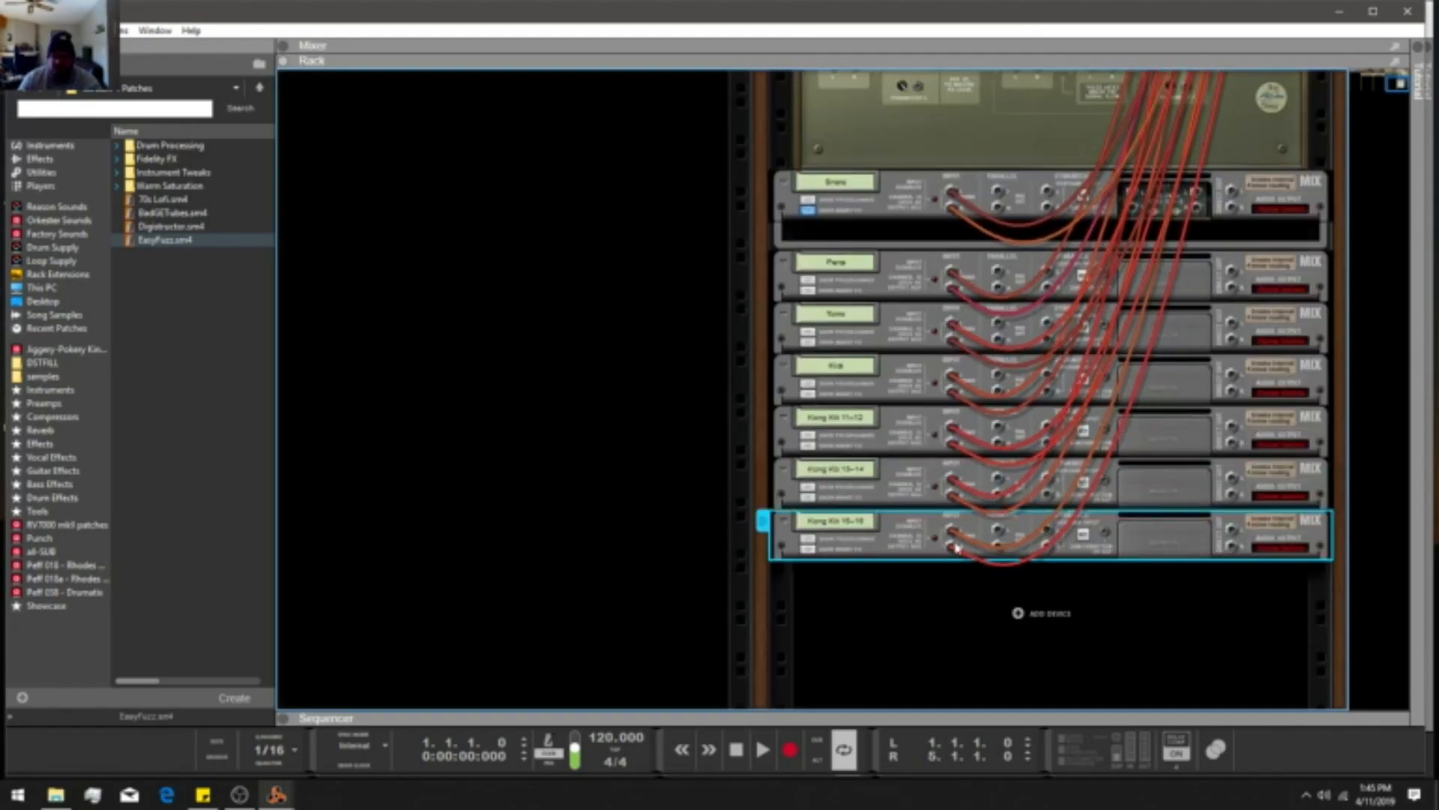
drag(952, 531, 982, 485)
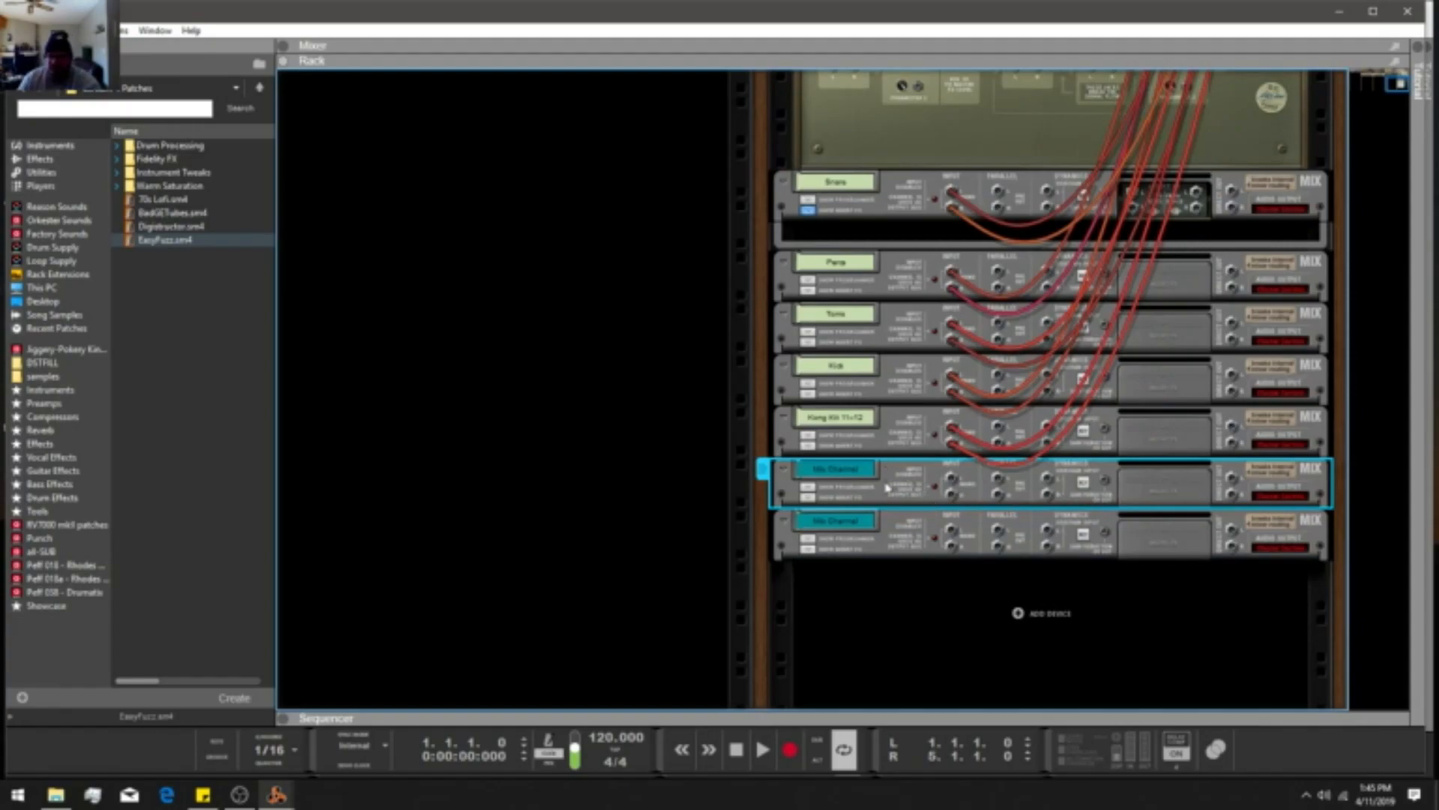
mouse_move(954, 426)
mouse_down()
mouse_move(1031, 426)
mouse_move(972, 443)
mouse_up()
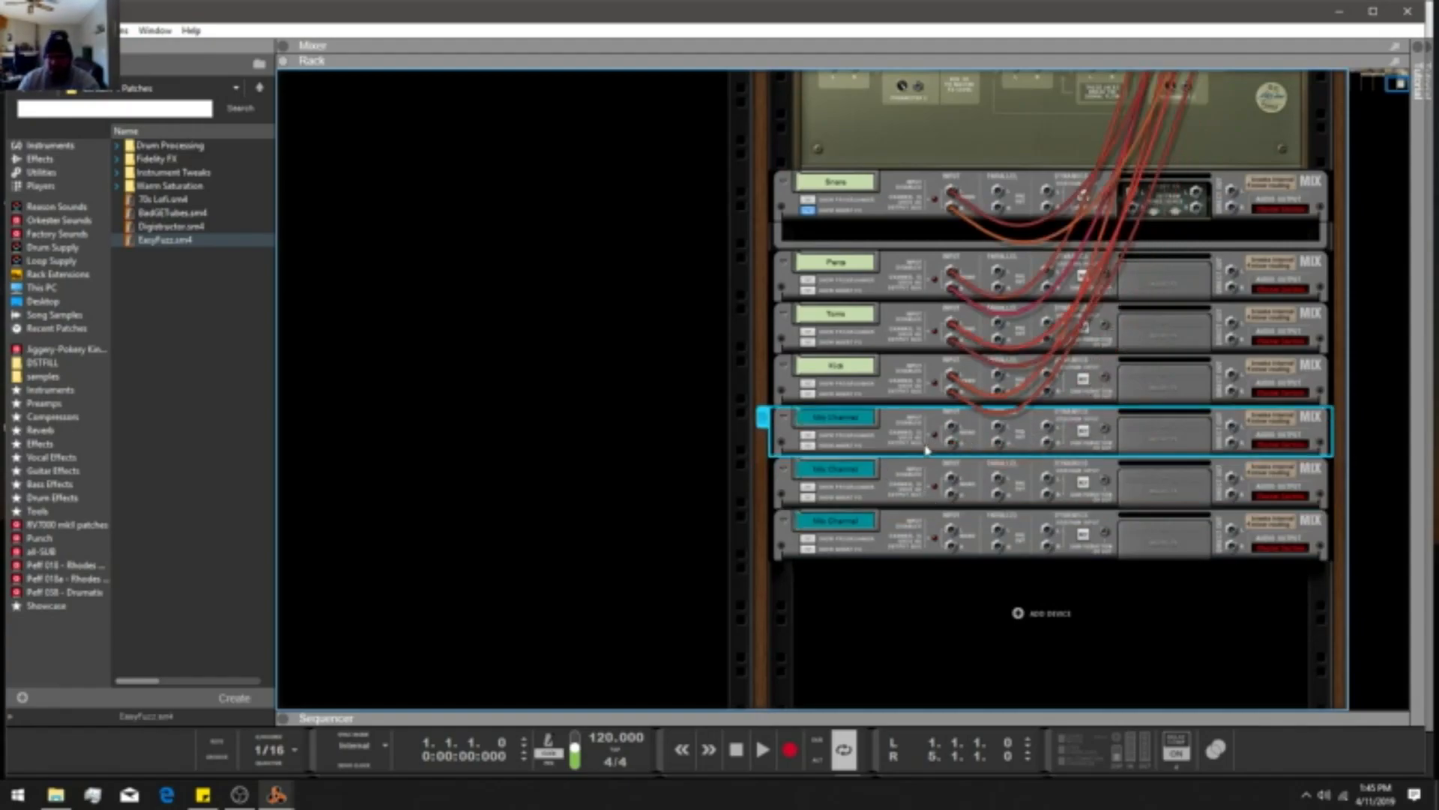
Delete the three disconnected mix channels below the Kick channel in the rack.
key(Delete)
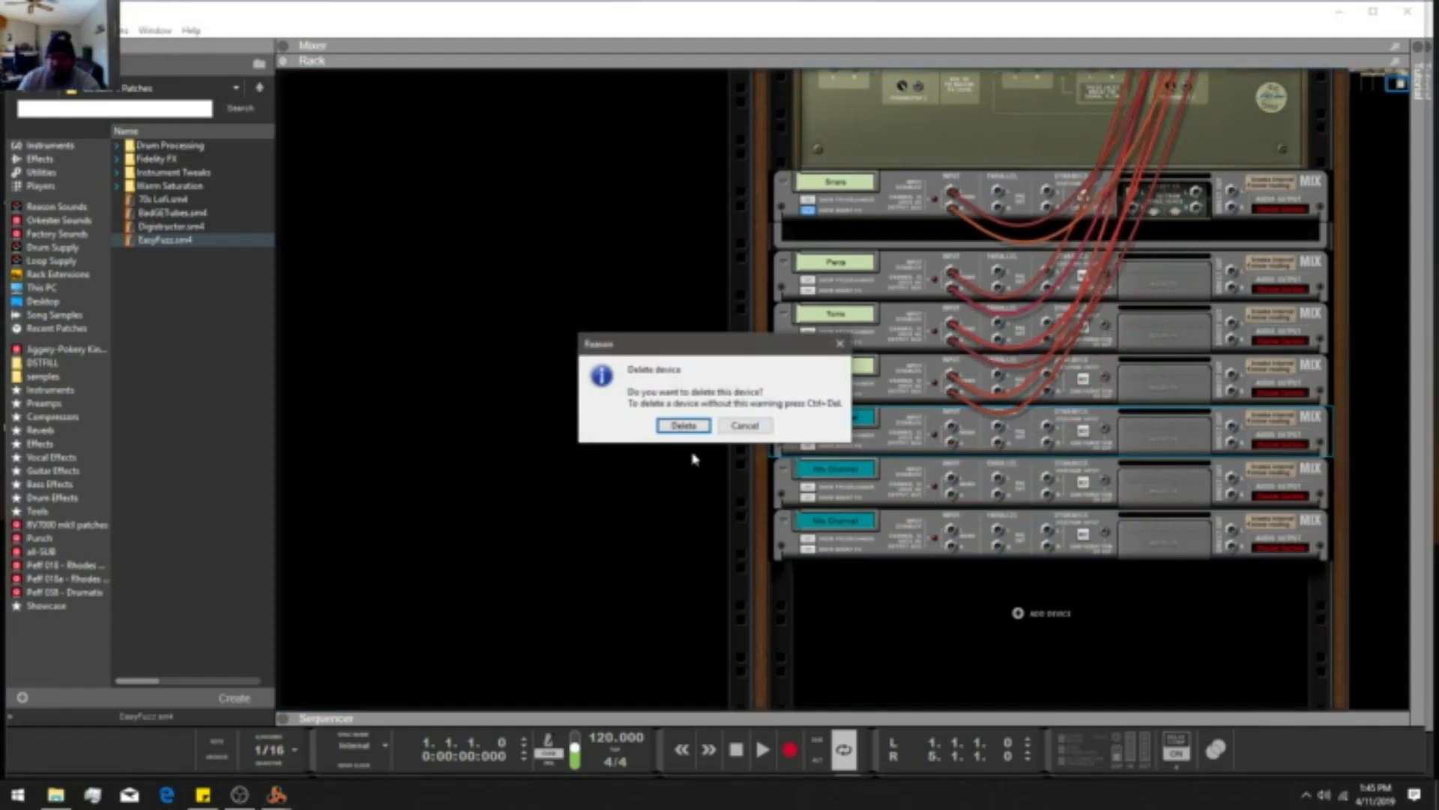
click(686, 422)
click(851, 463)
key(Delete)
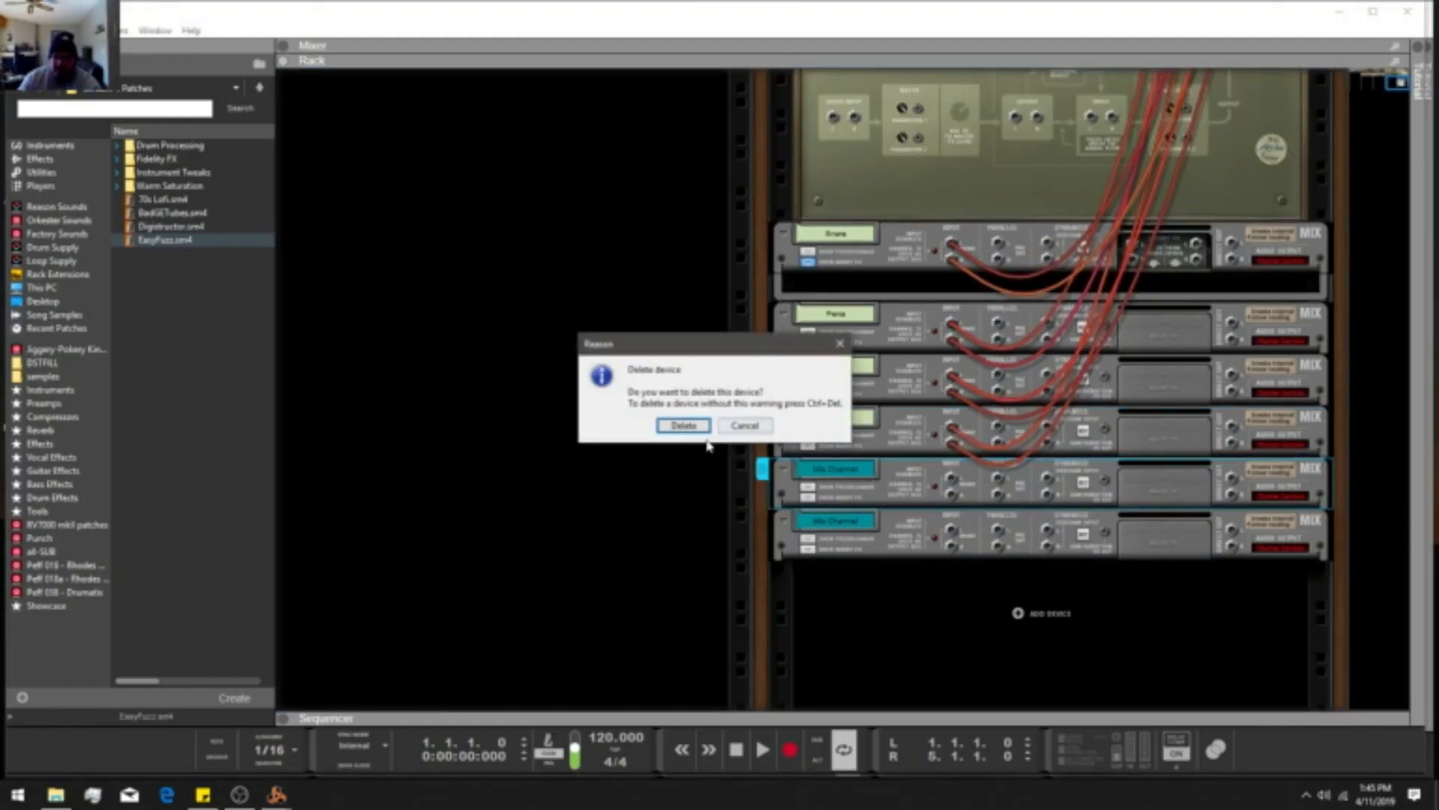
click(684, 421)
key(Delete)
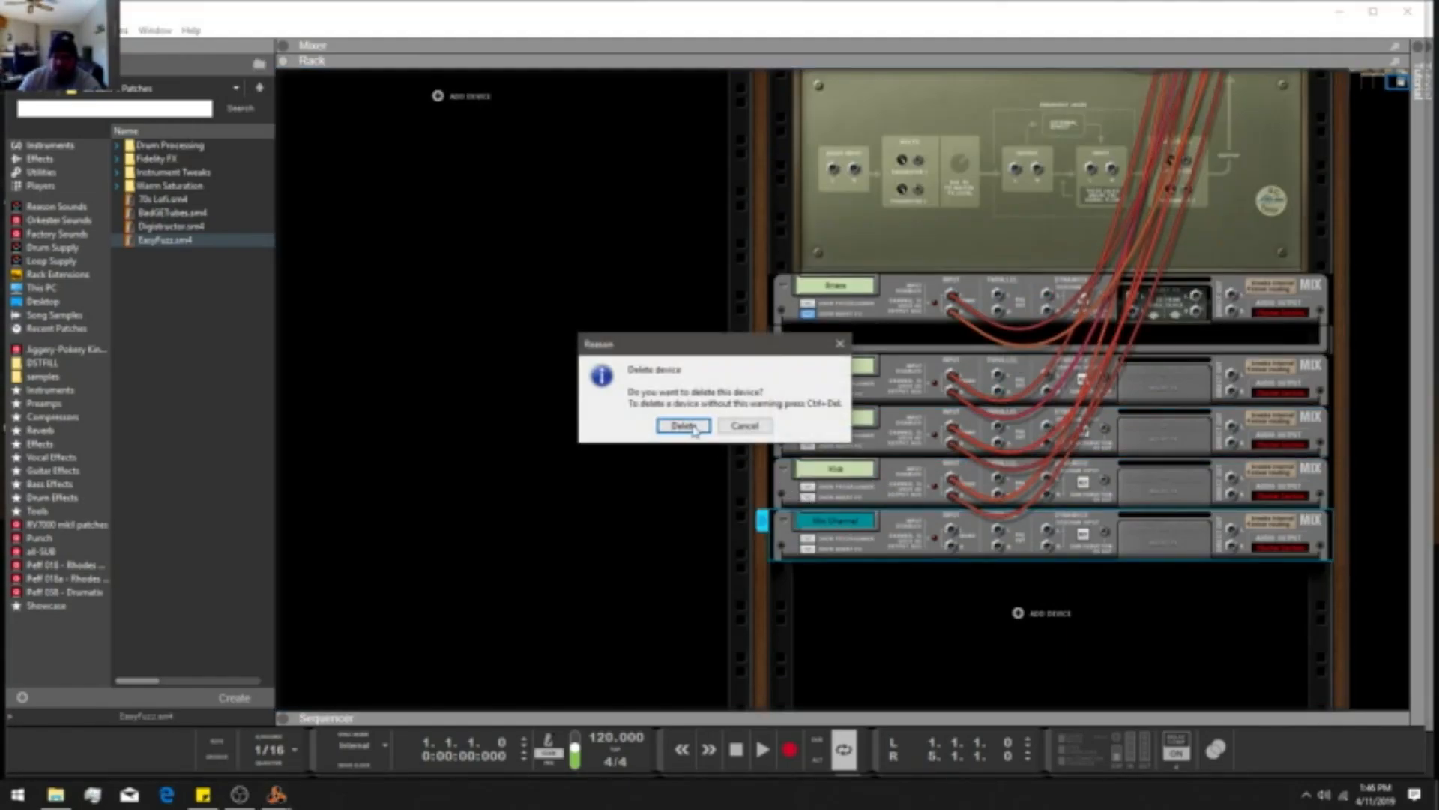
click(687, 422)
Turn on FX send 3 for the Kick, Snare, Percs and Toms channels in the mixer.
key(F5)
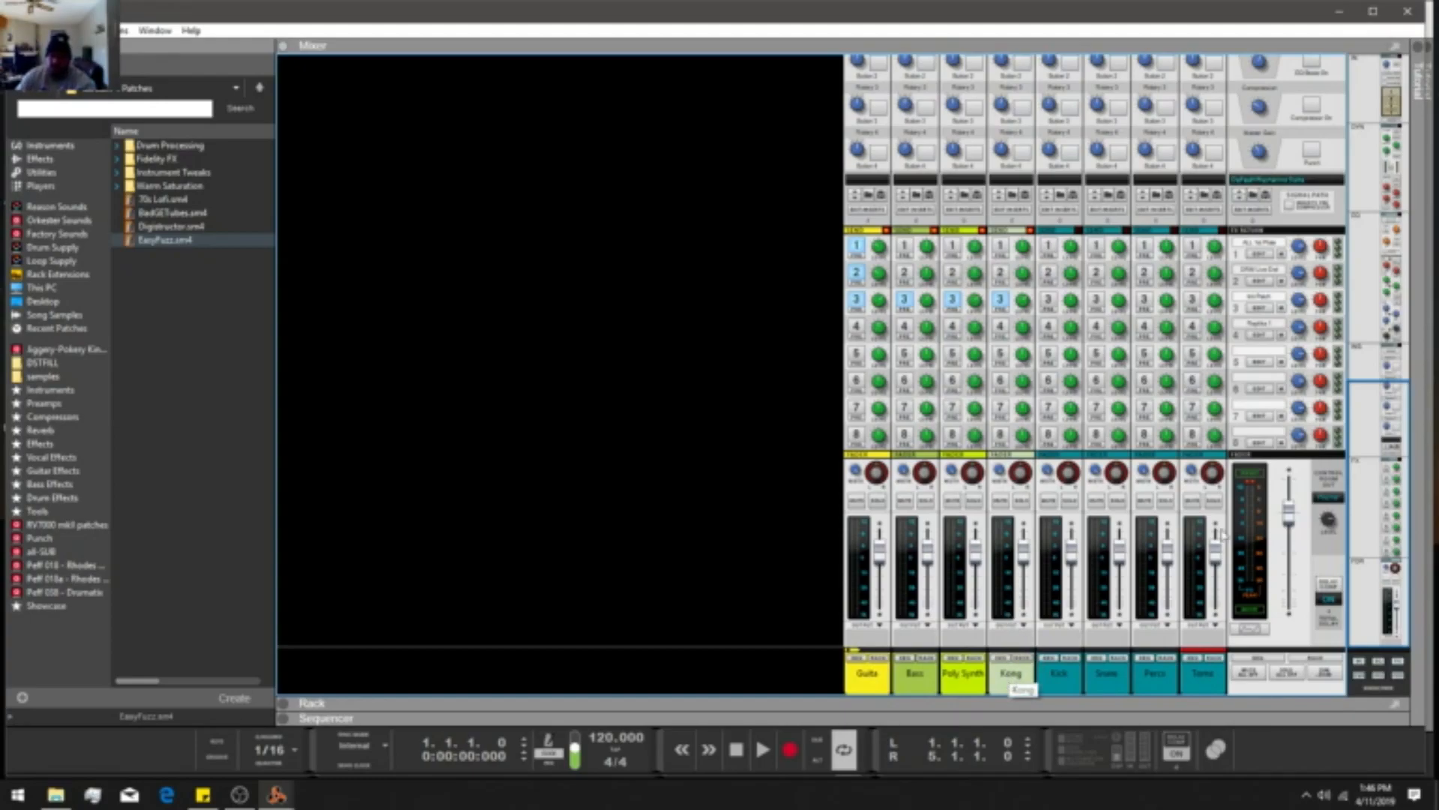
click(1245, 479)
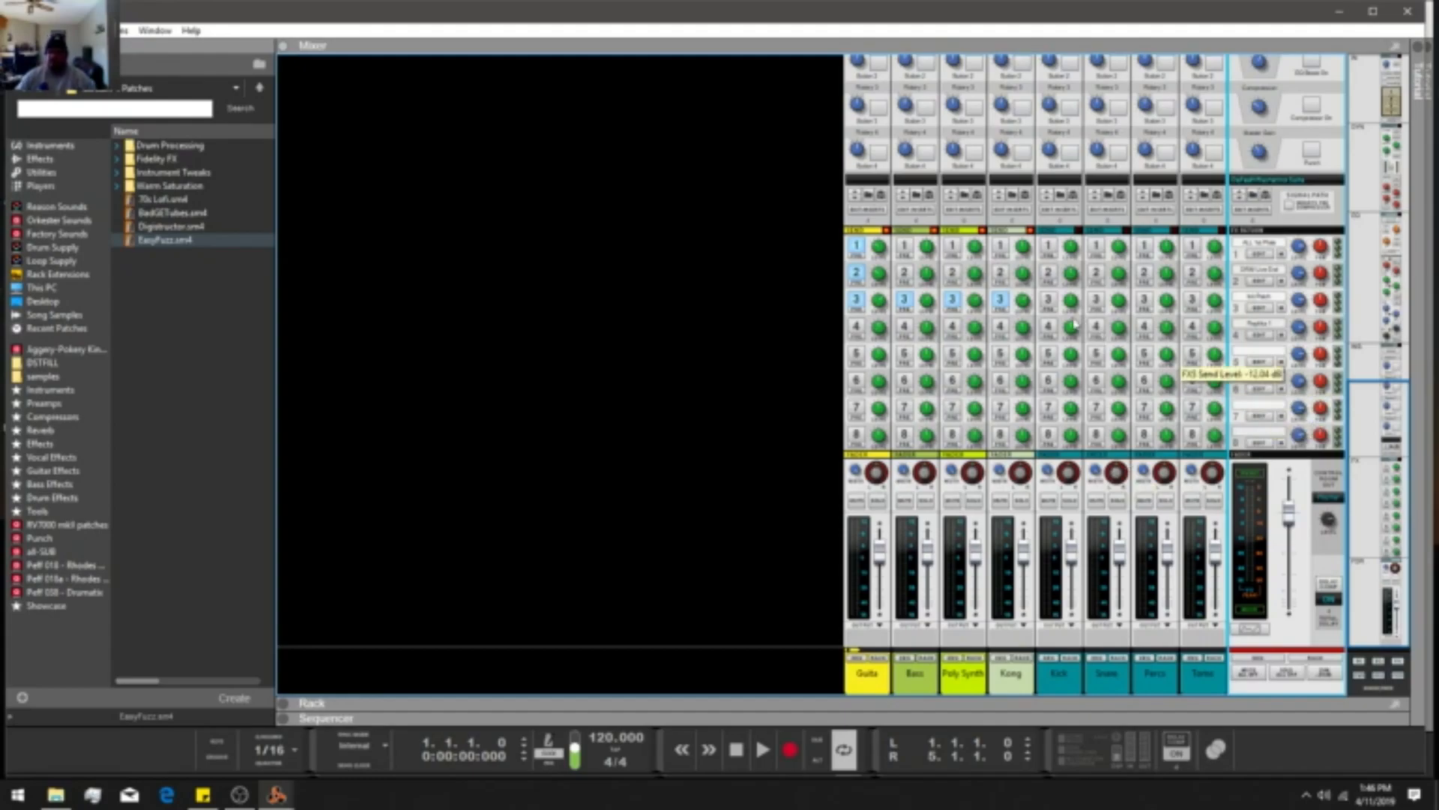
click(1048, 299)
click(1096, 300)
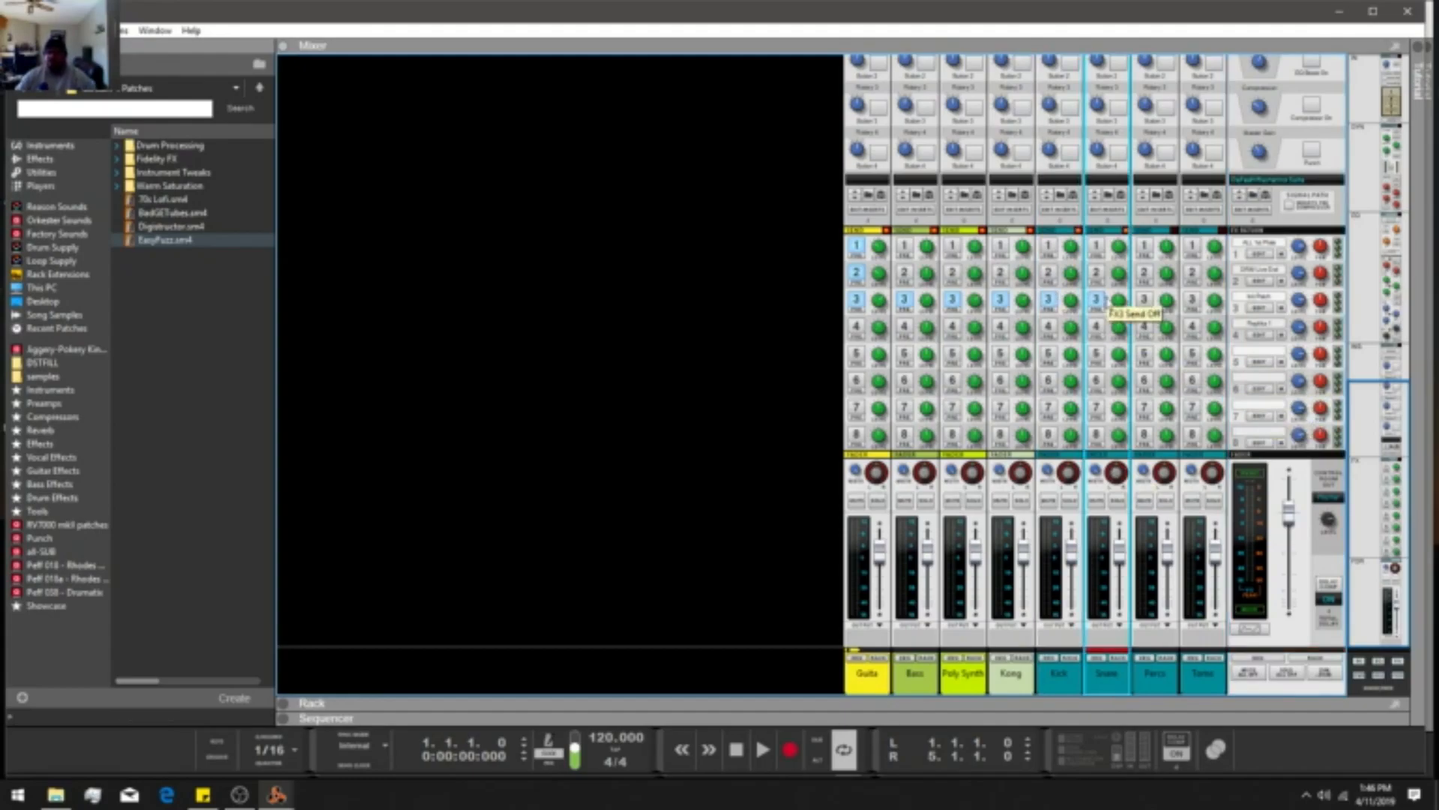
click(1144, 299)
click(1192, 299)
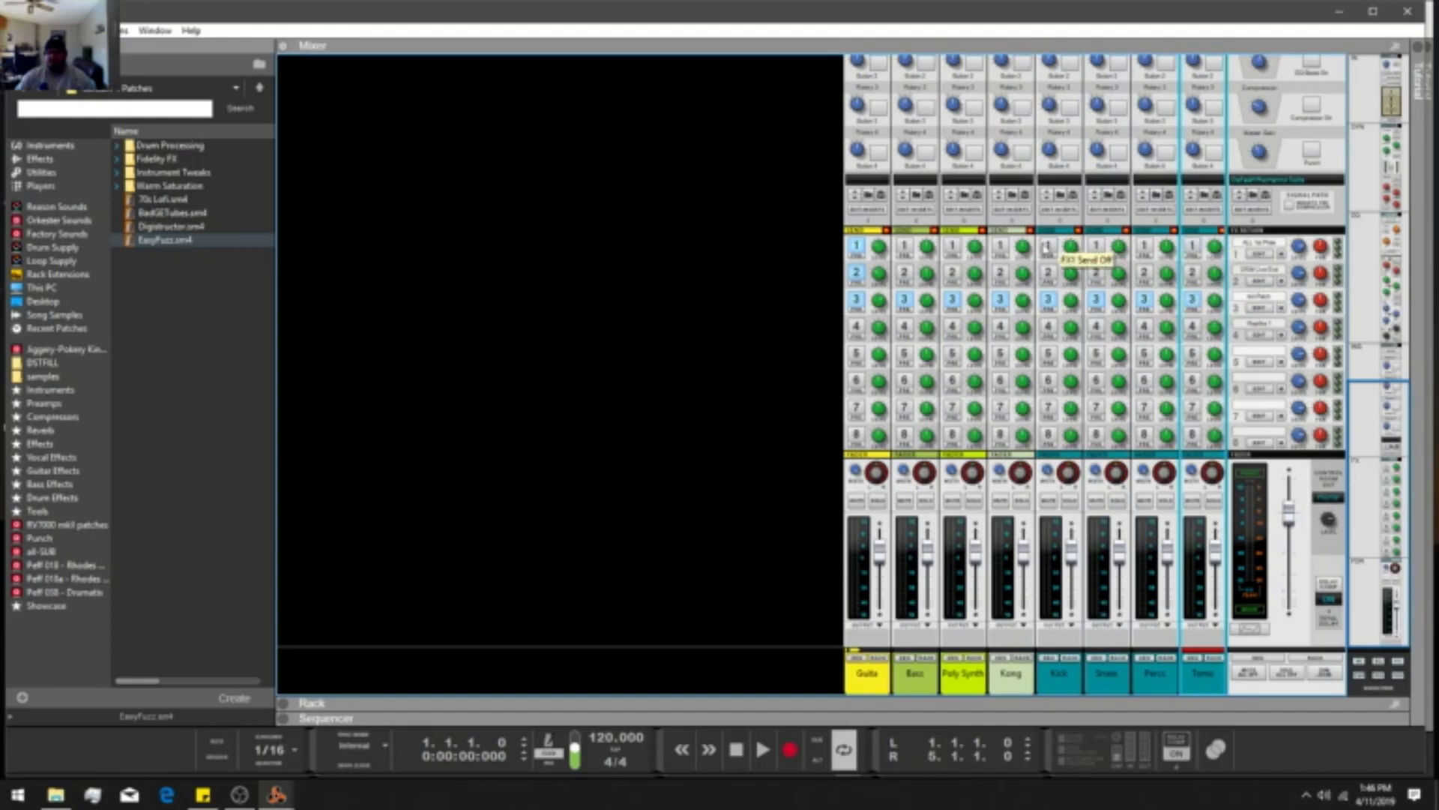
Turn on FX sends 1 and 2 for the Snare, Percs, Kick and Toms channels.
click(1096, 272)
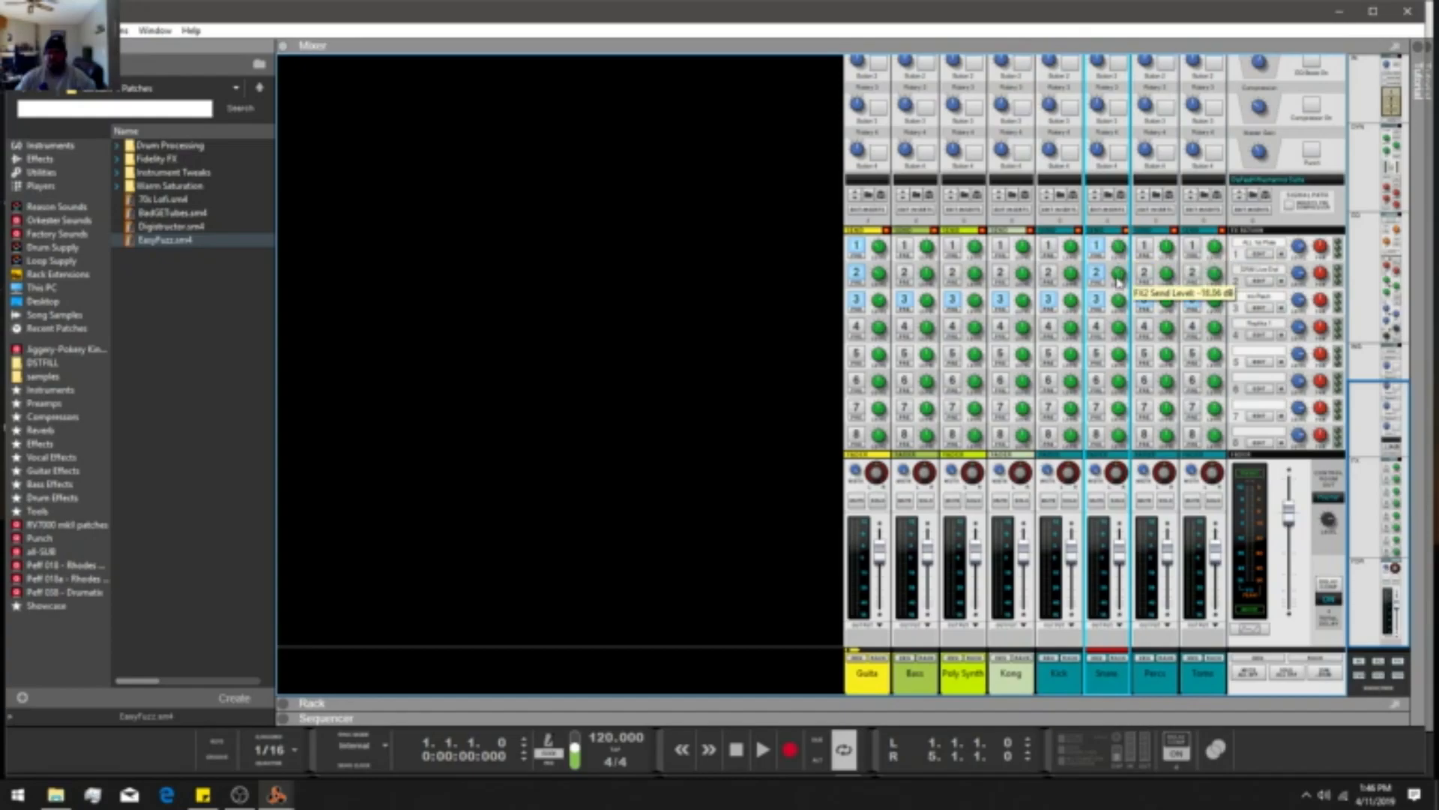
click(1145, 246)
click(1145, 273)
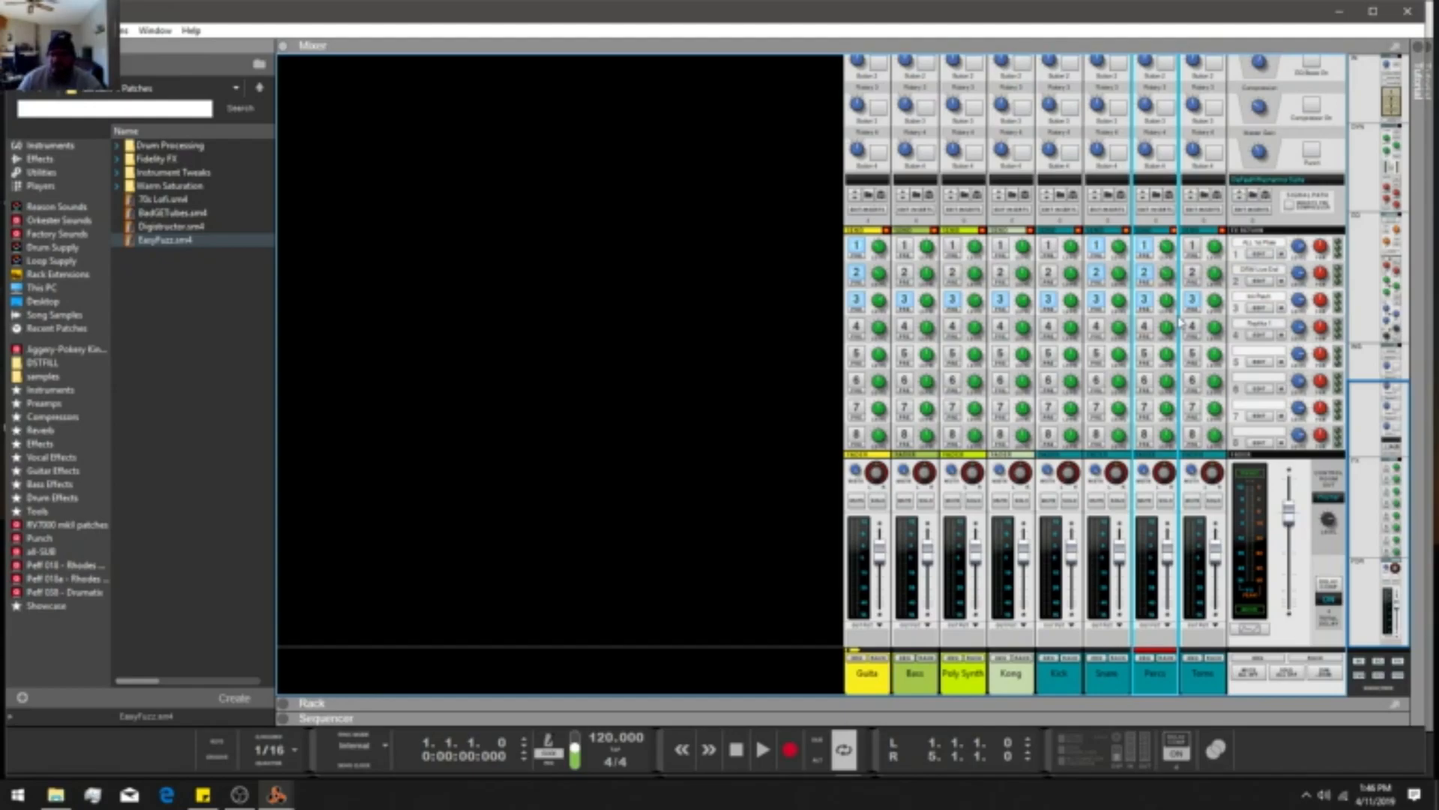
scroll(1261, 299, up, 3)
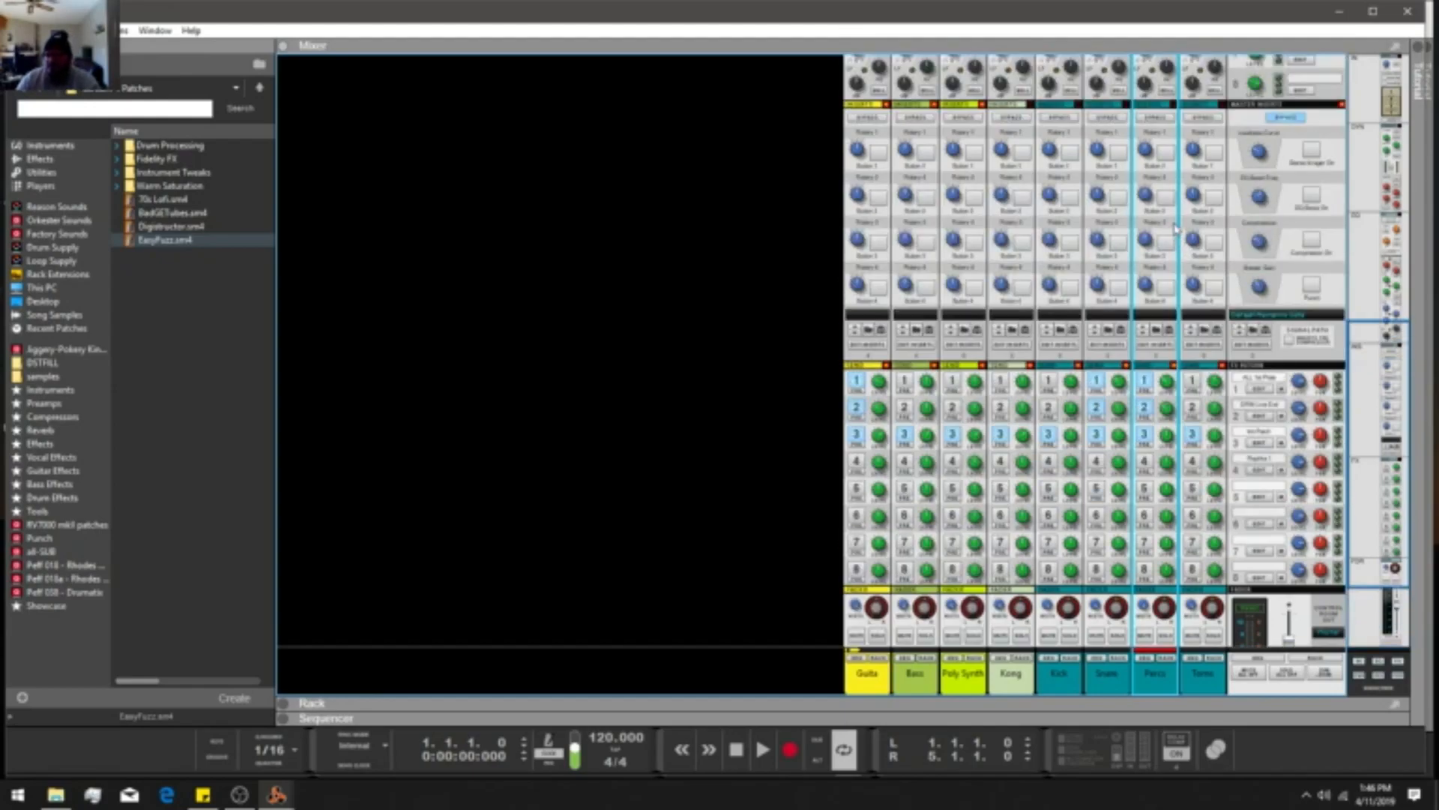
scroll(1200, 471, down, 1)
scroll(1208, 359, down, 2)
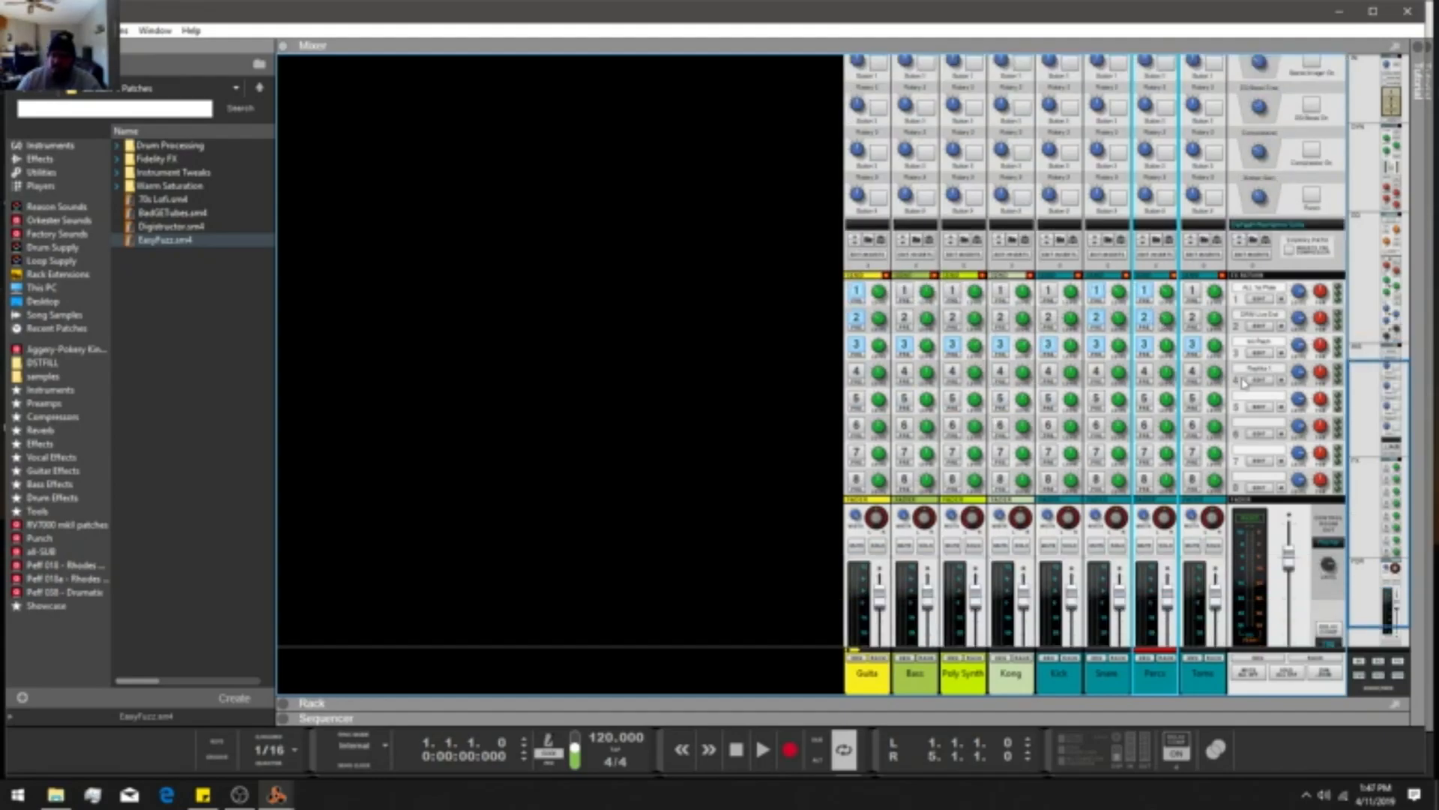
click(1047, 293)
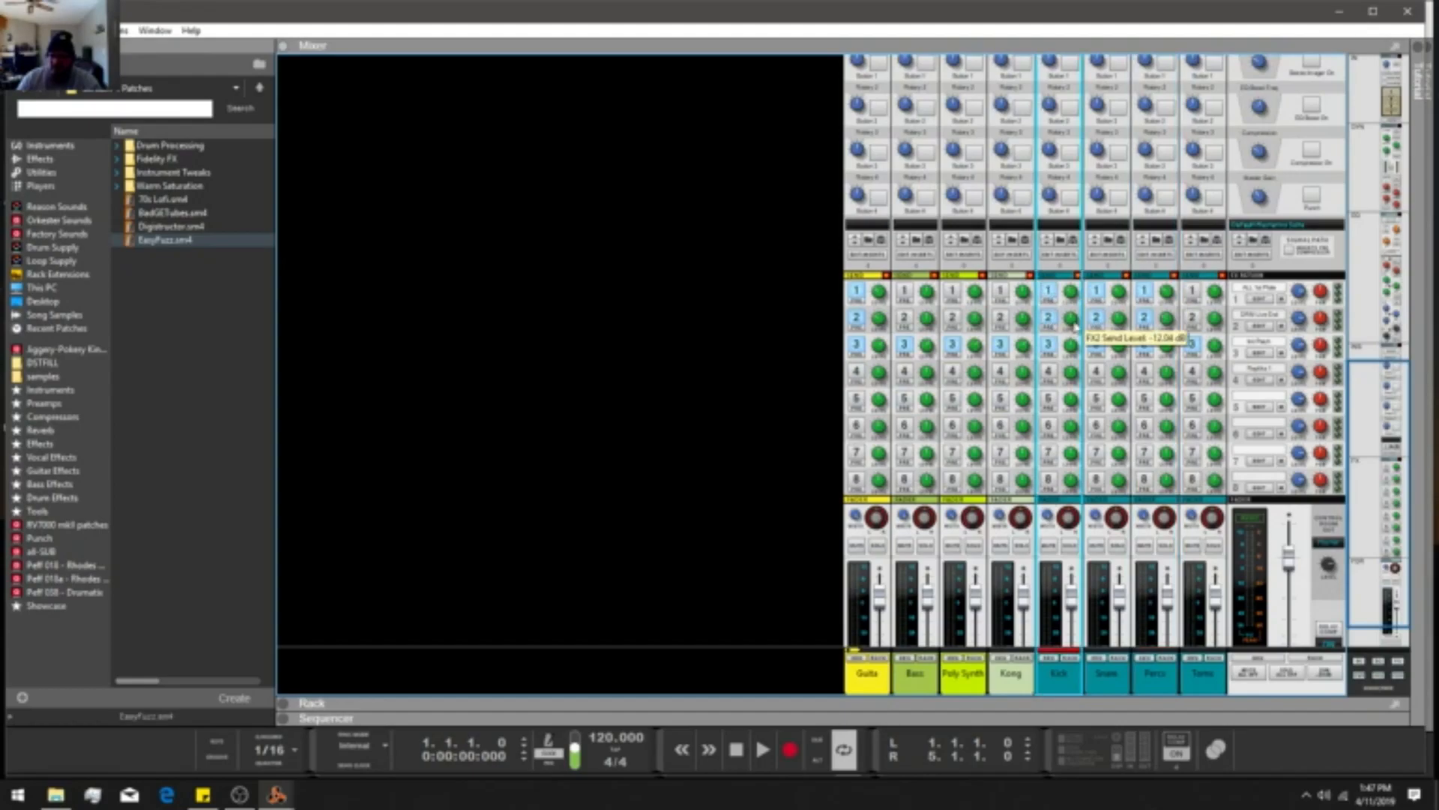
click(1193, 292)
click(1193, 317)
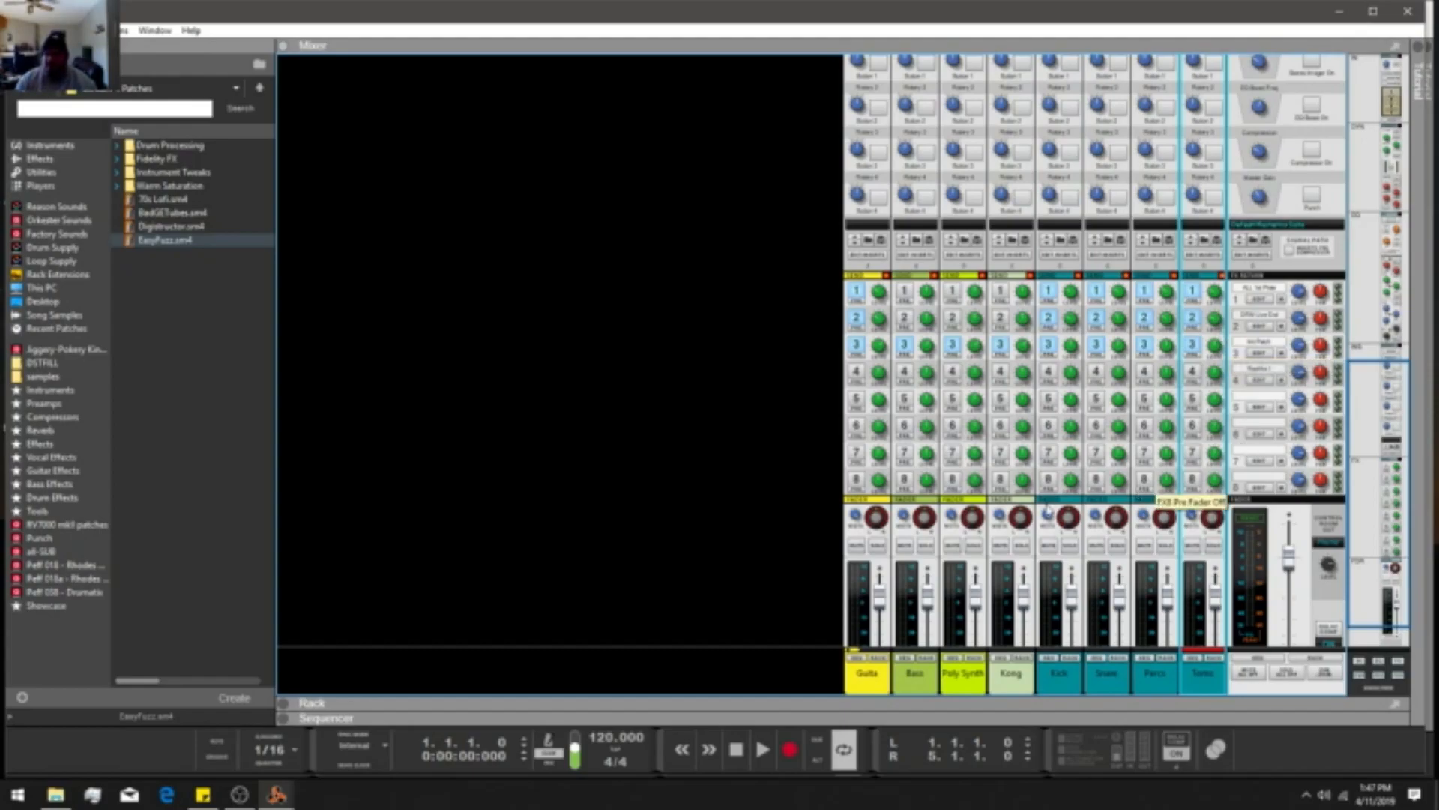
Narrow the stereo width of the Kick and Bass mixer channels to mono.
click(1049, 518)
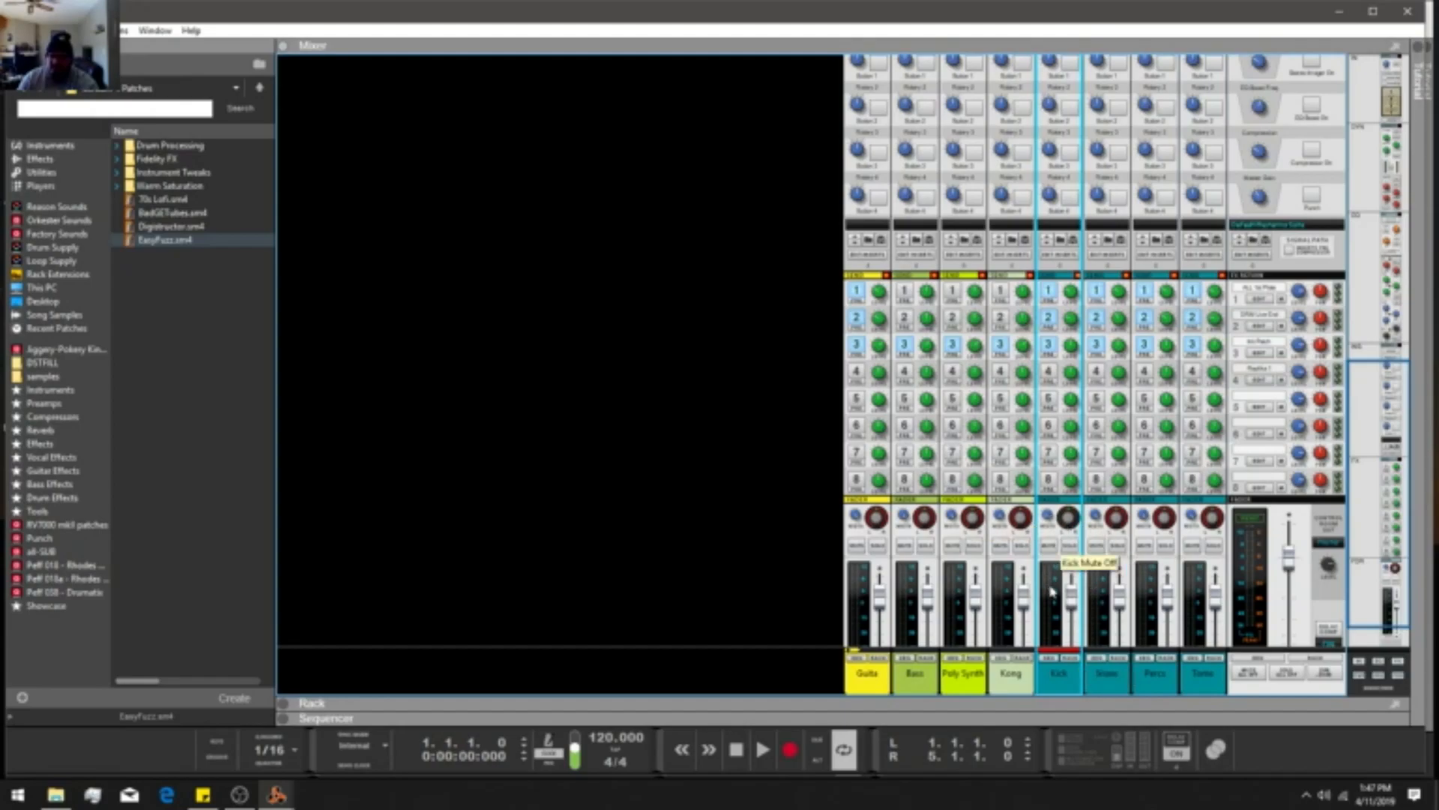
click(905, 517)
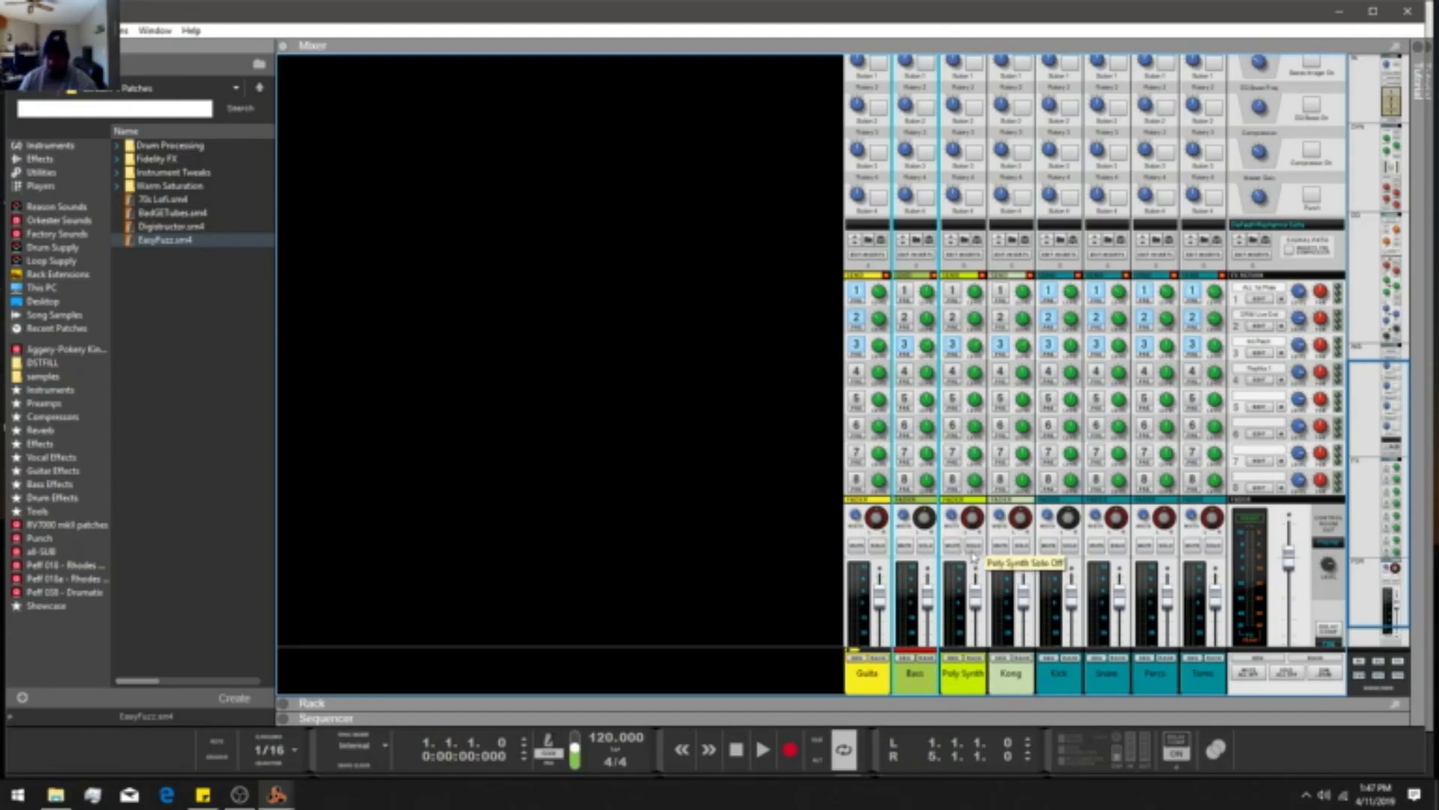
scroll(1183, 363, up, 5)
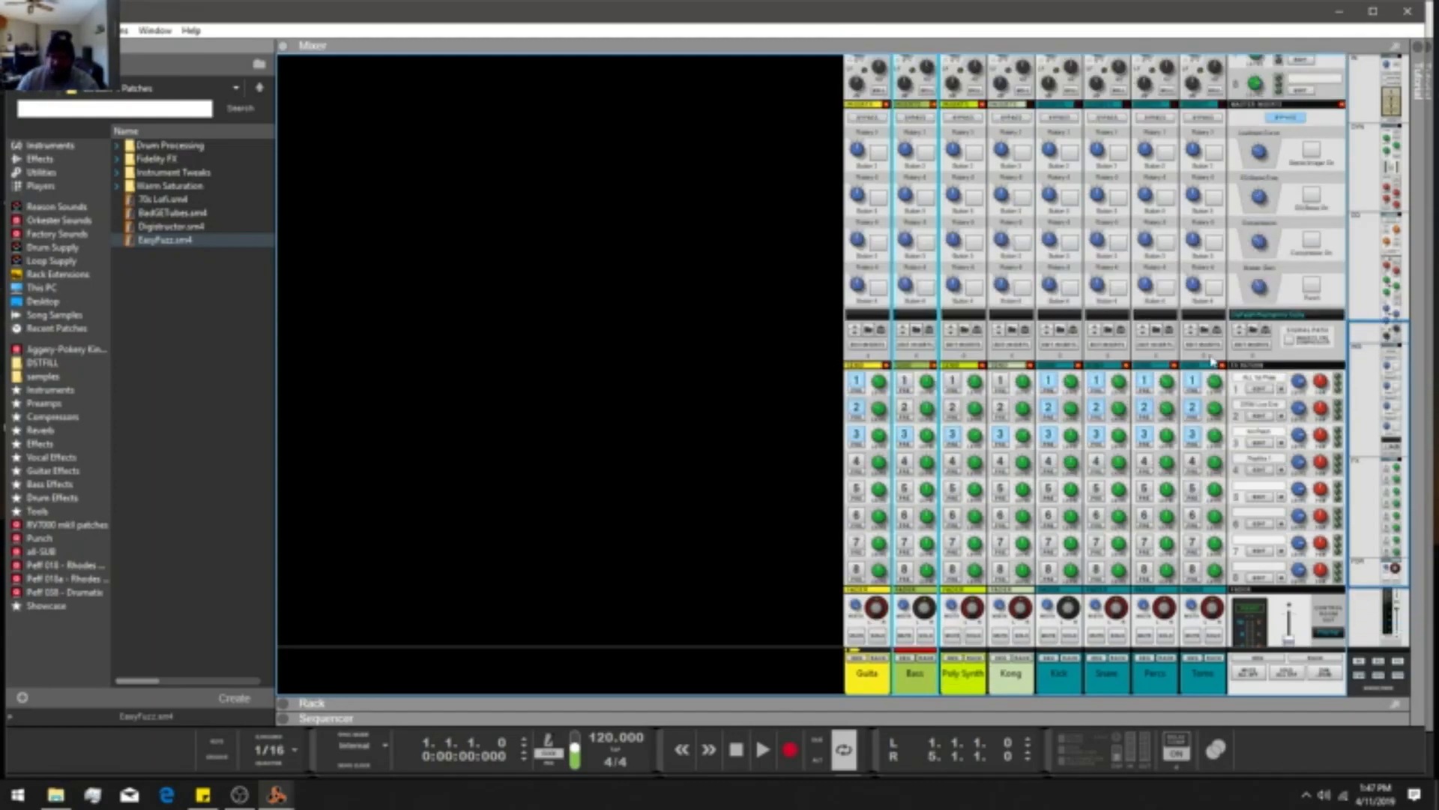
scroll(1182, 363, down, 6)
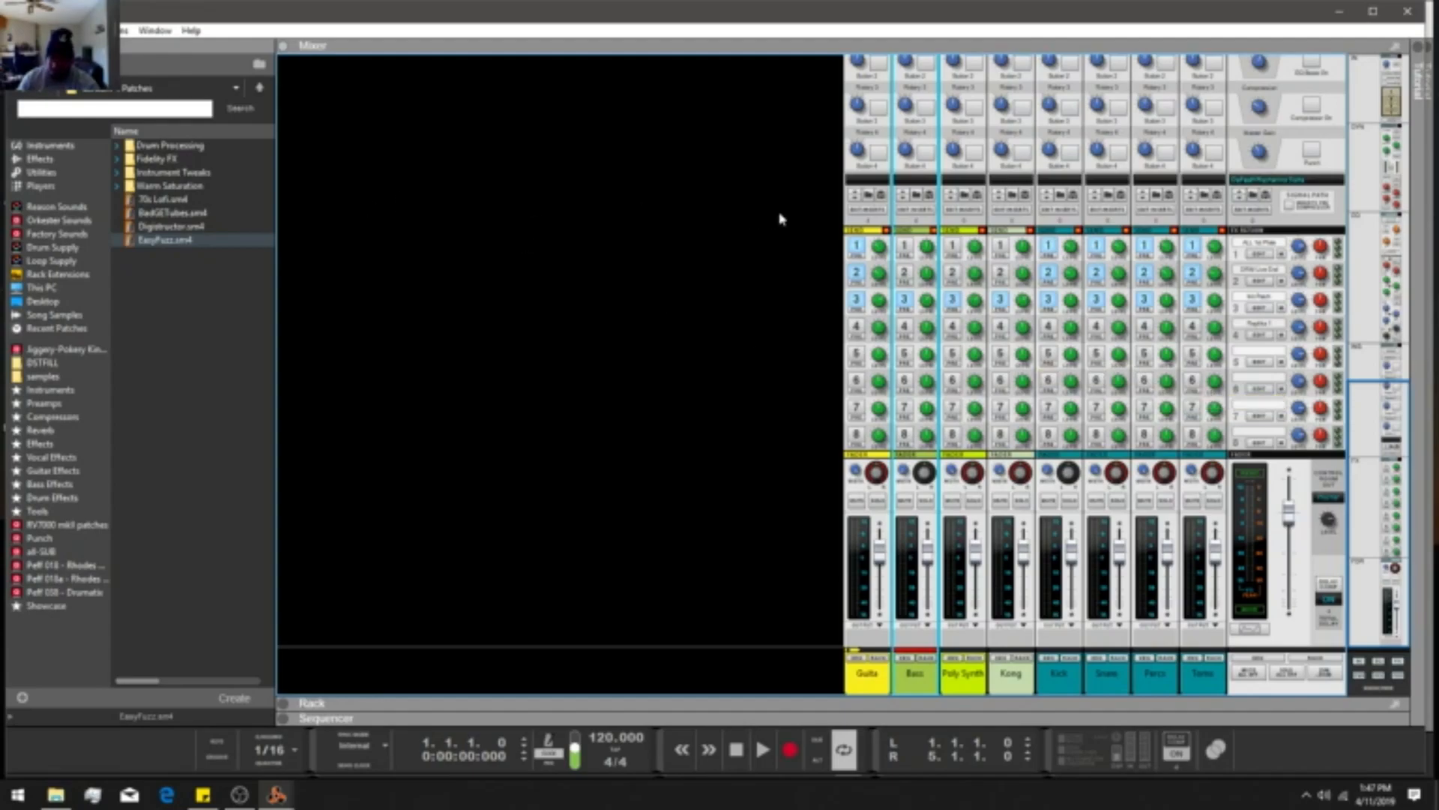
Save the song as Somekindatmeplate in the futurebrosounds folder.
click(15, 30)
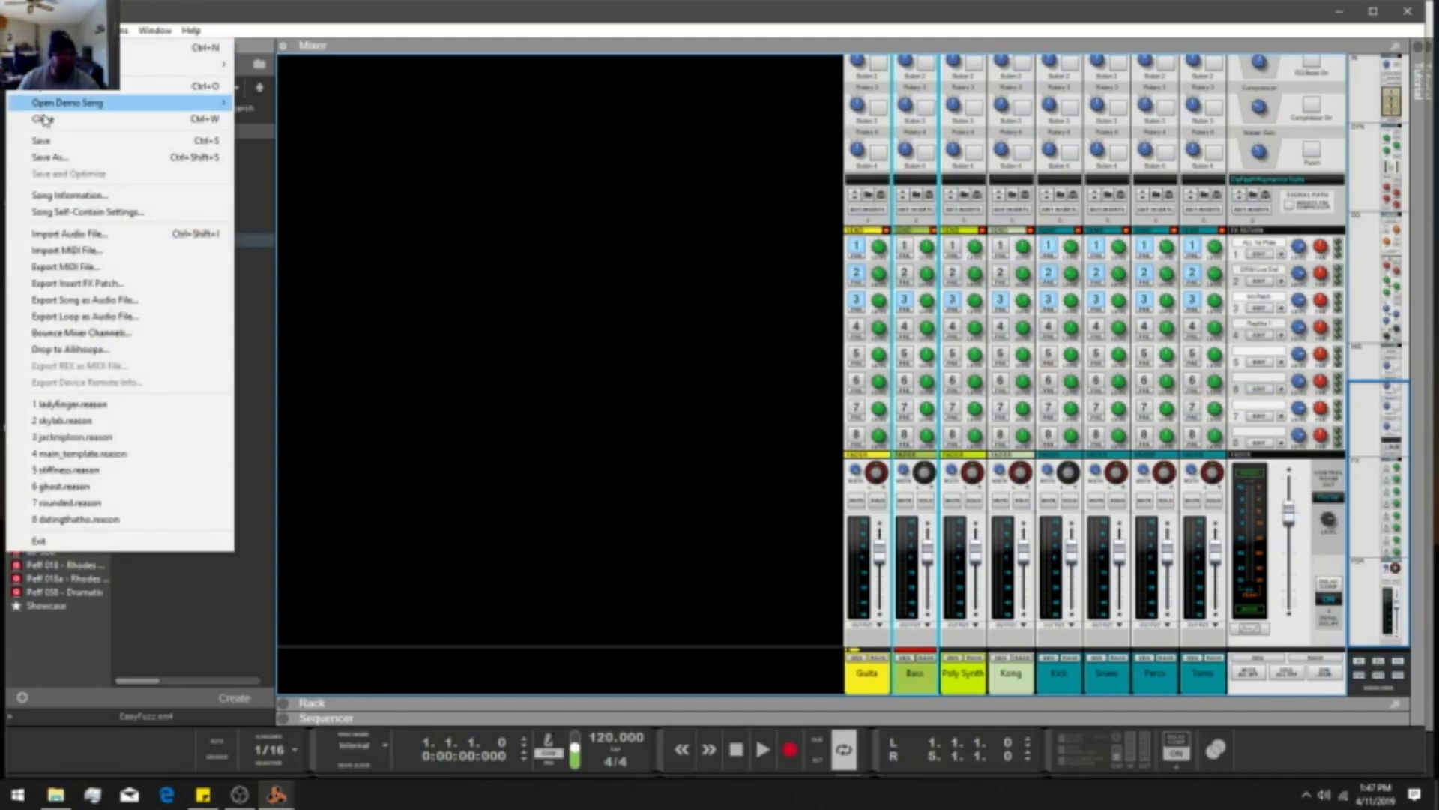
click(58, 151)
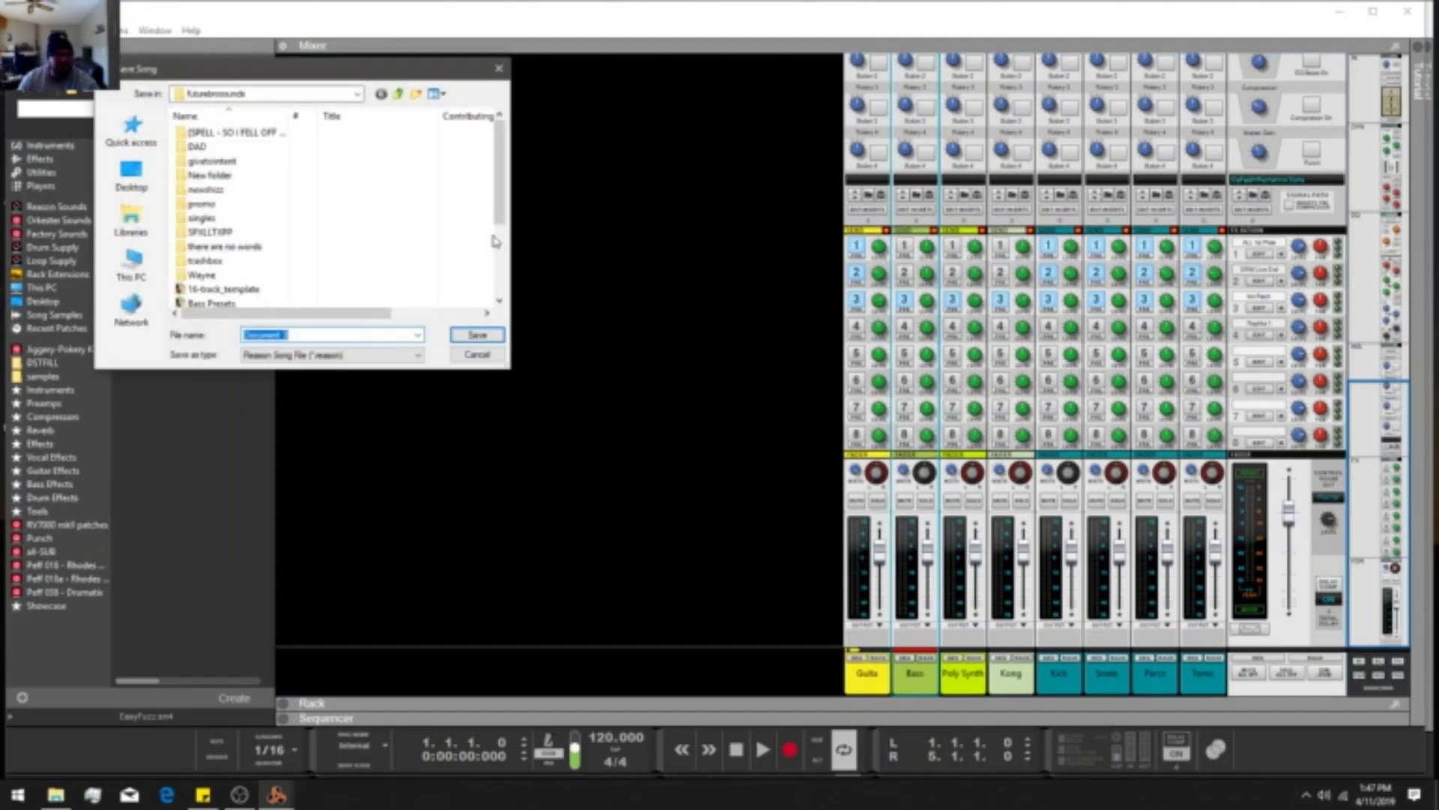
drag(494, 176, 495, 242)
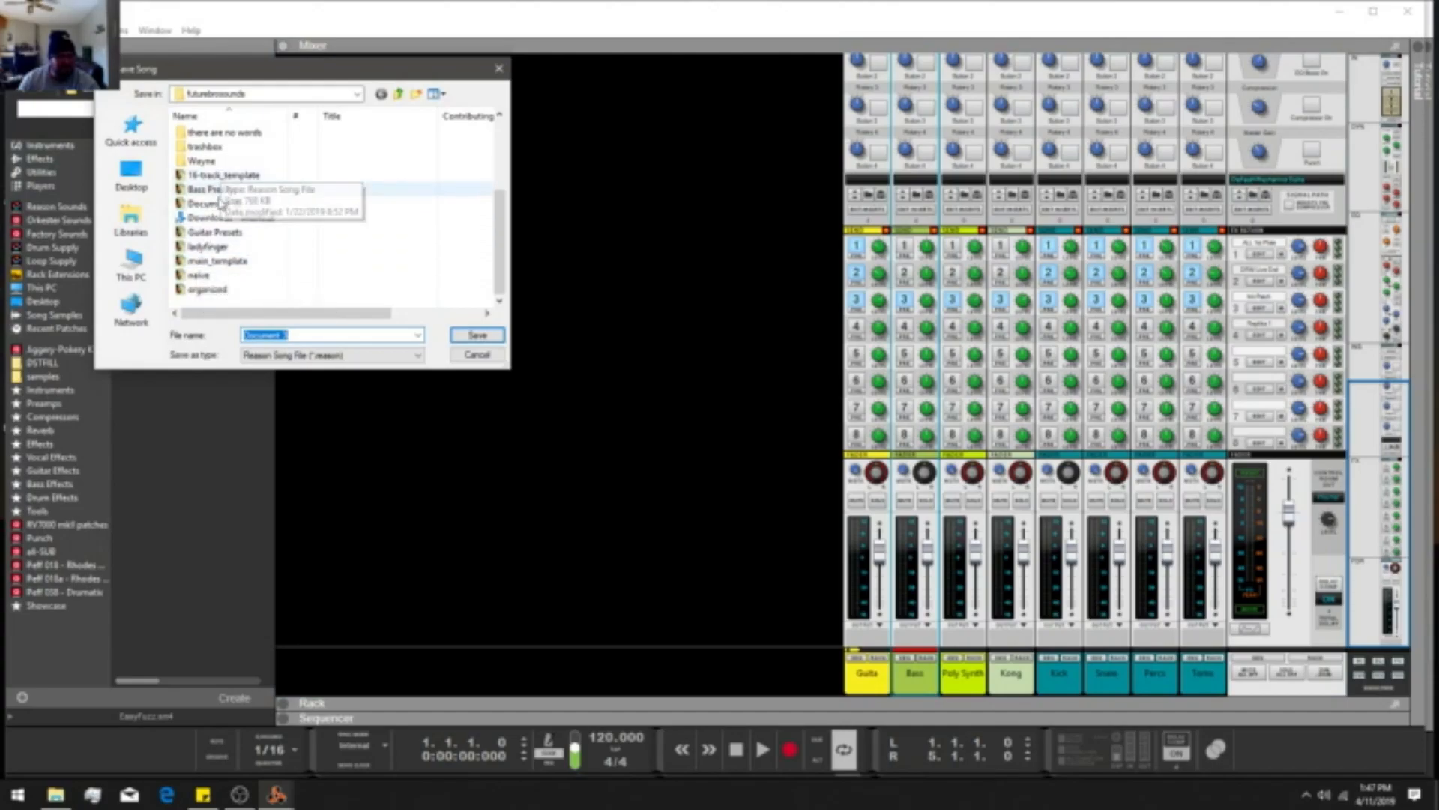
drag(273, 78, 871, 63)
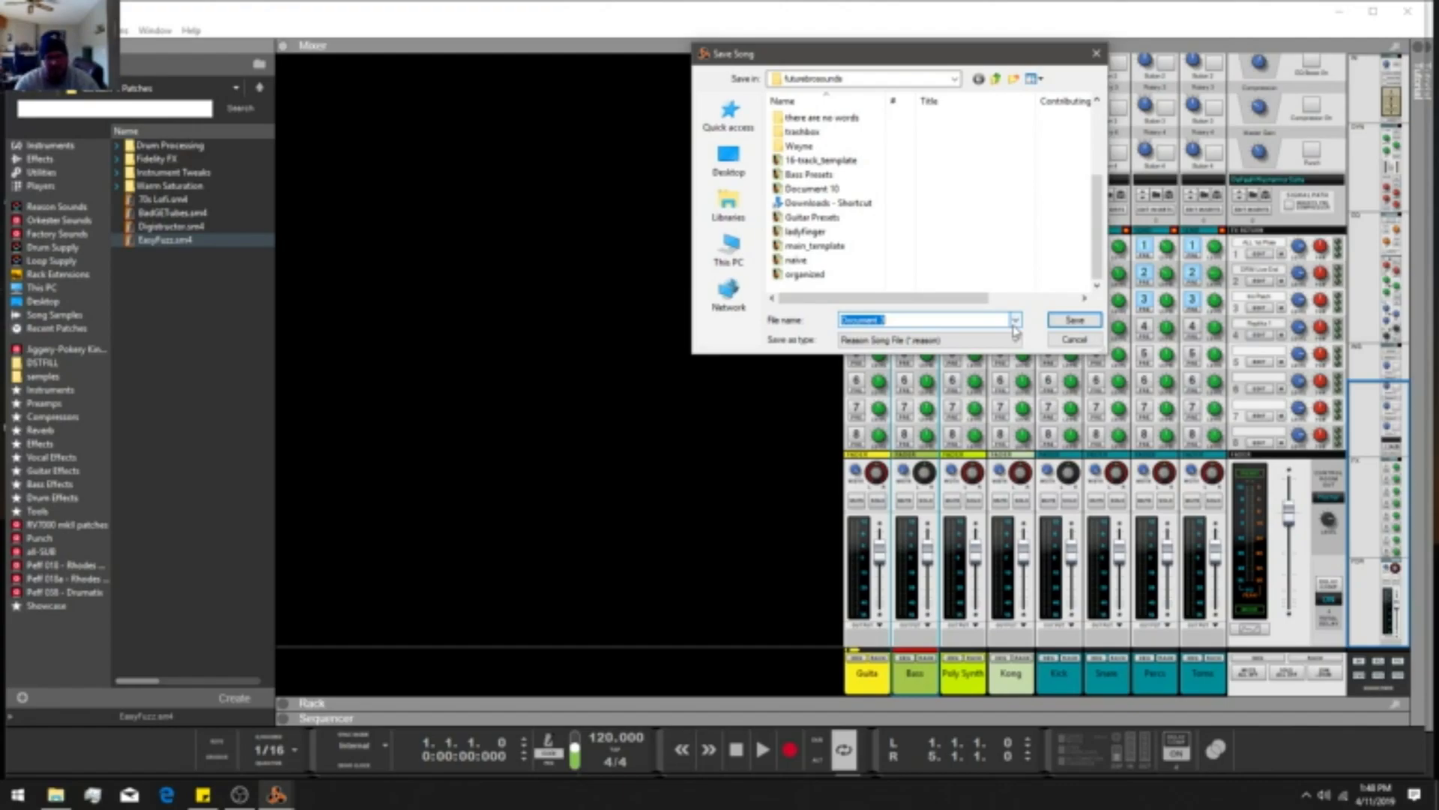
text(t)
key(BackSpace)
text(Song)
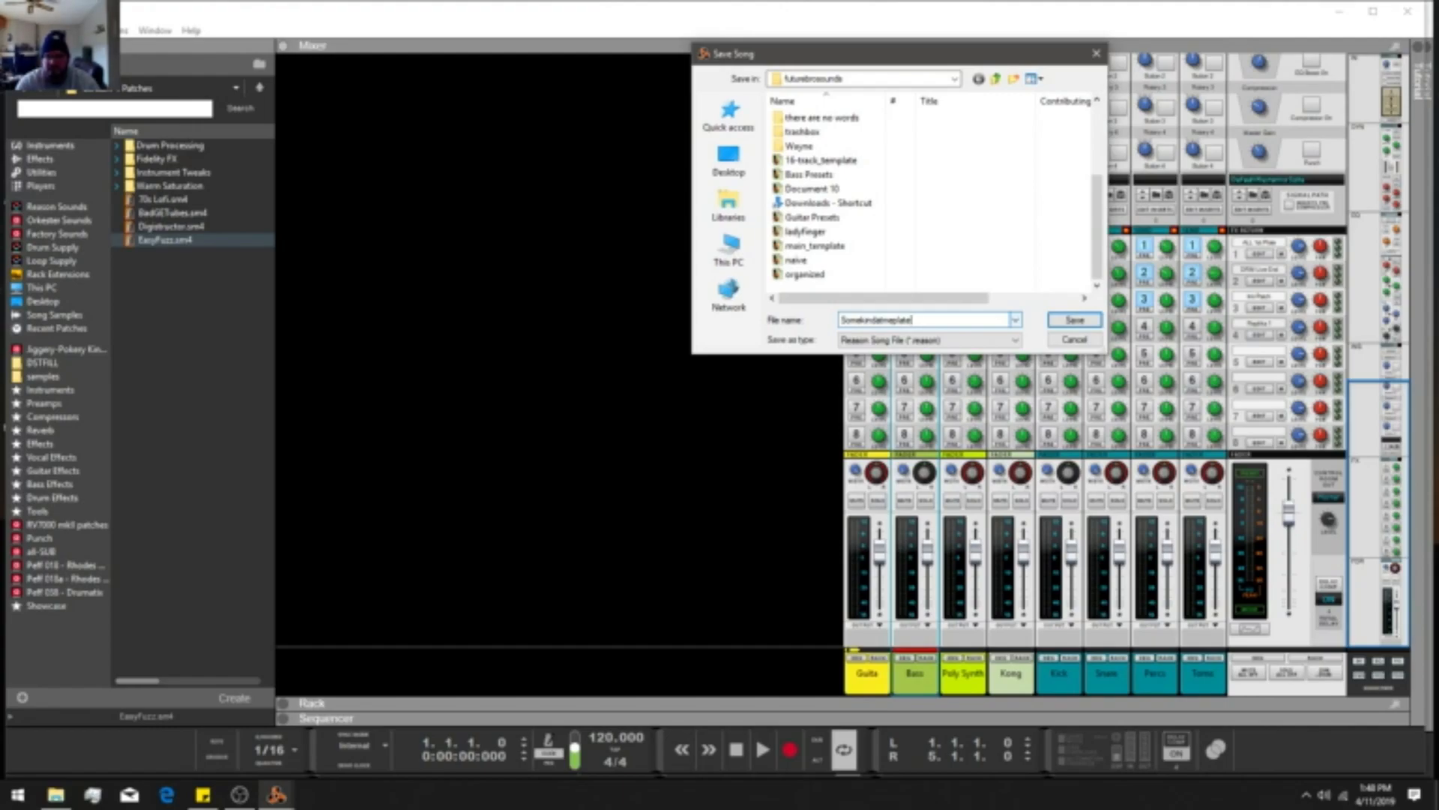
key(Return)
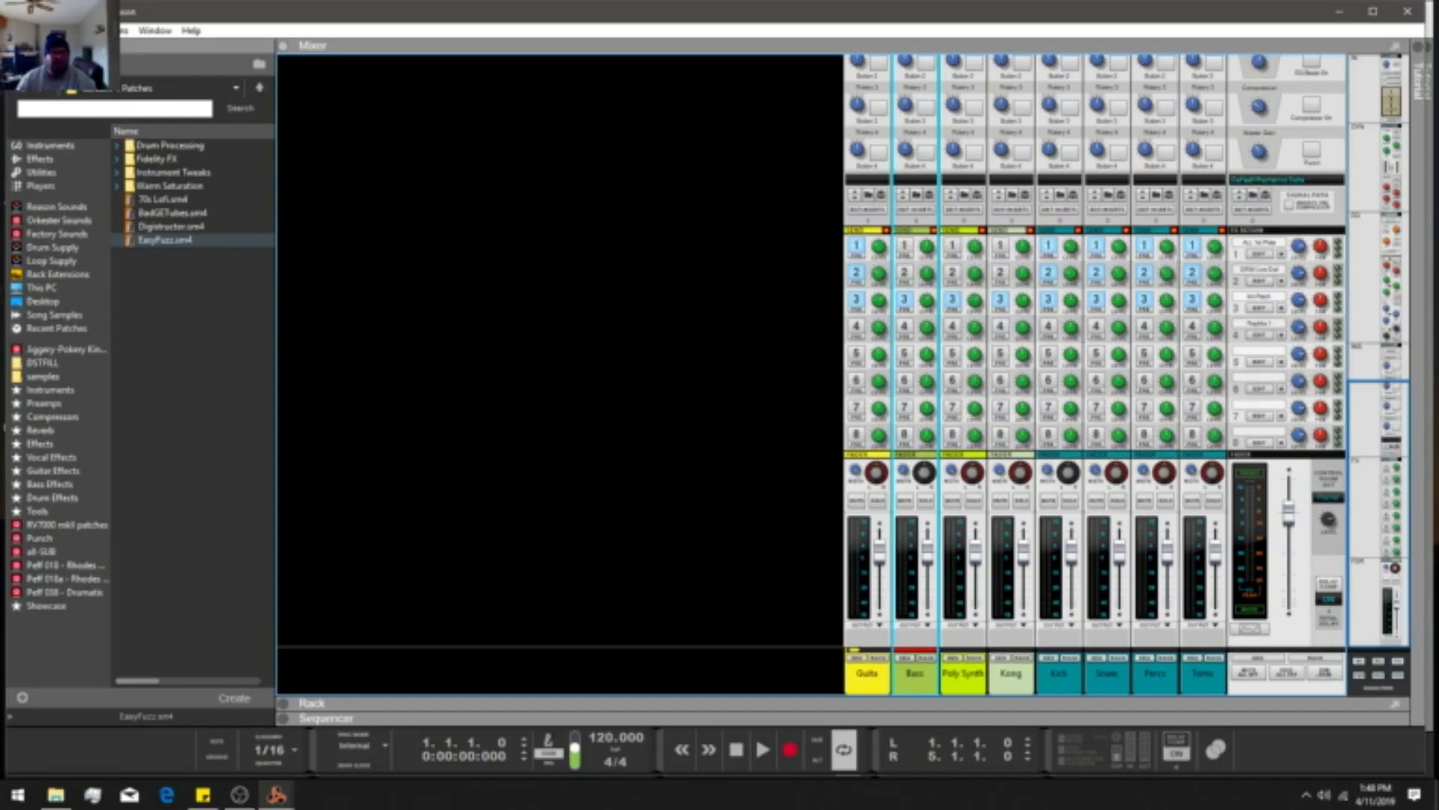
Open the general preferences and set the default song option to Template.
click(16, 31)
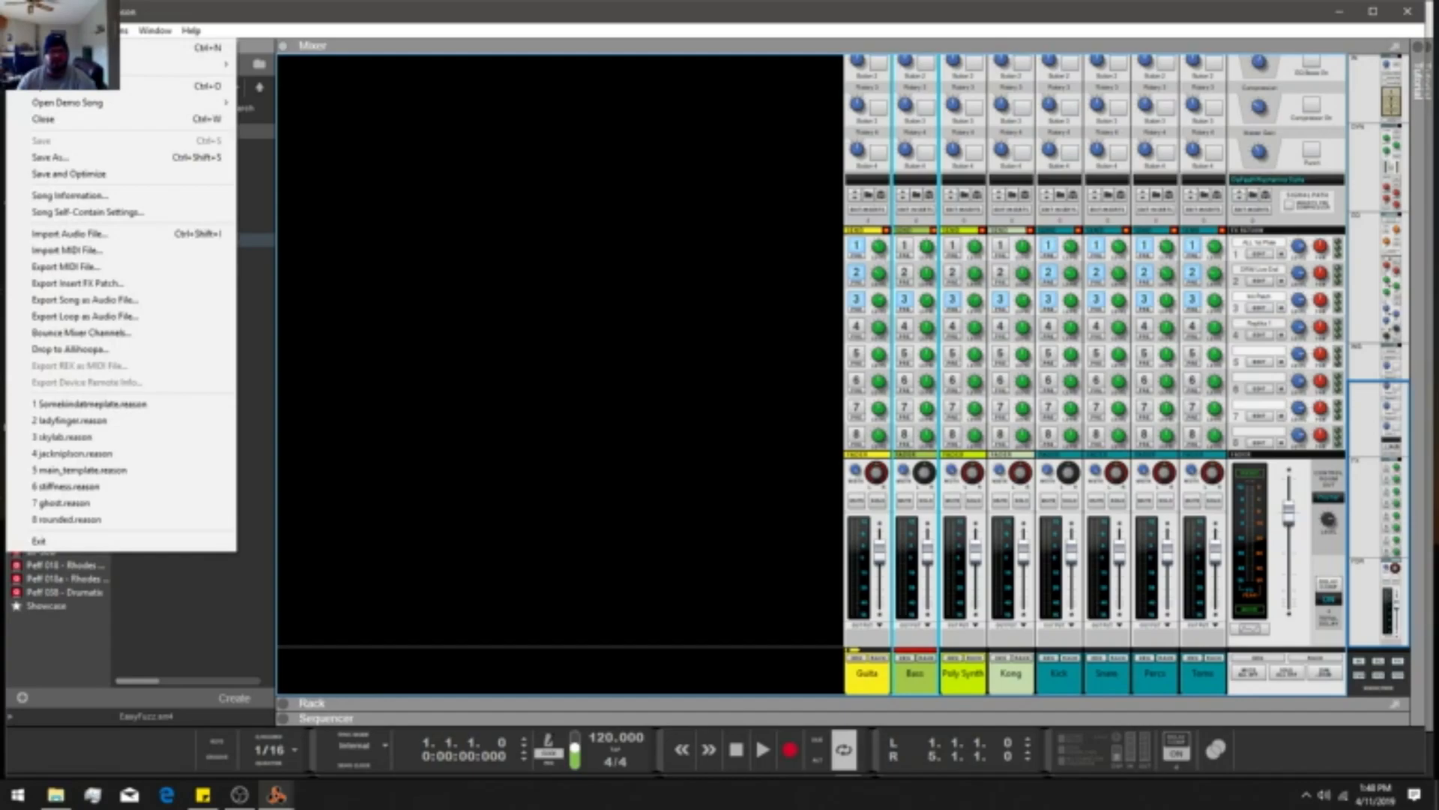
mouse_move(41, 31)
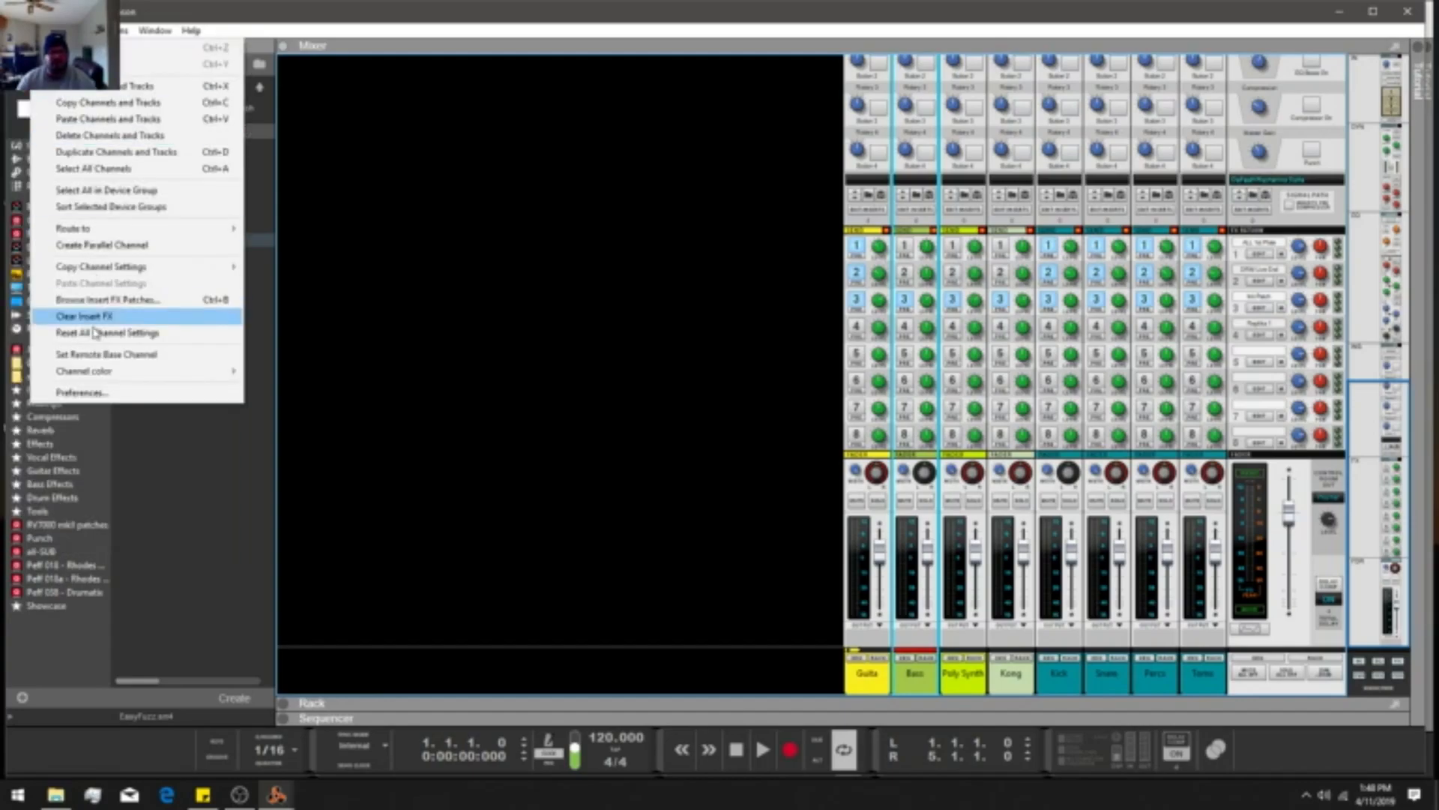
click(81, 392)
drag(632, 105, 877, 116)
click(801, 141)
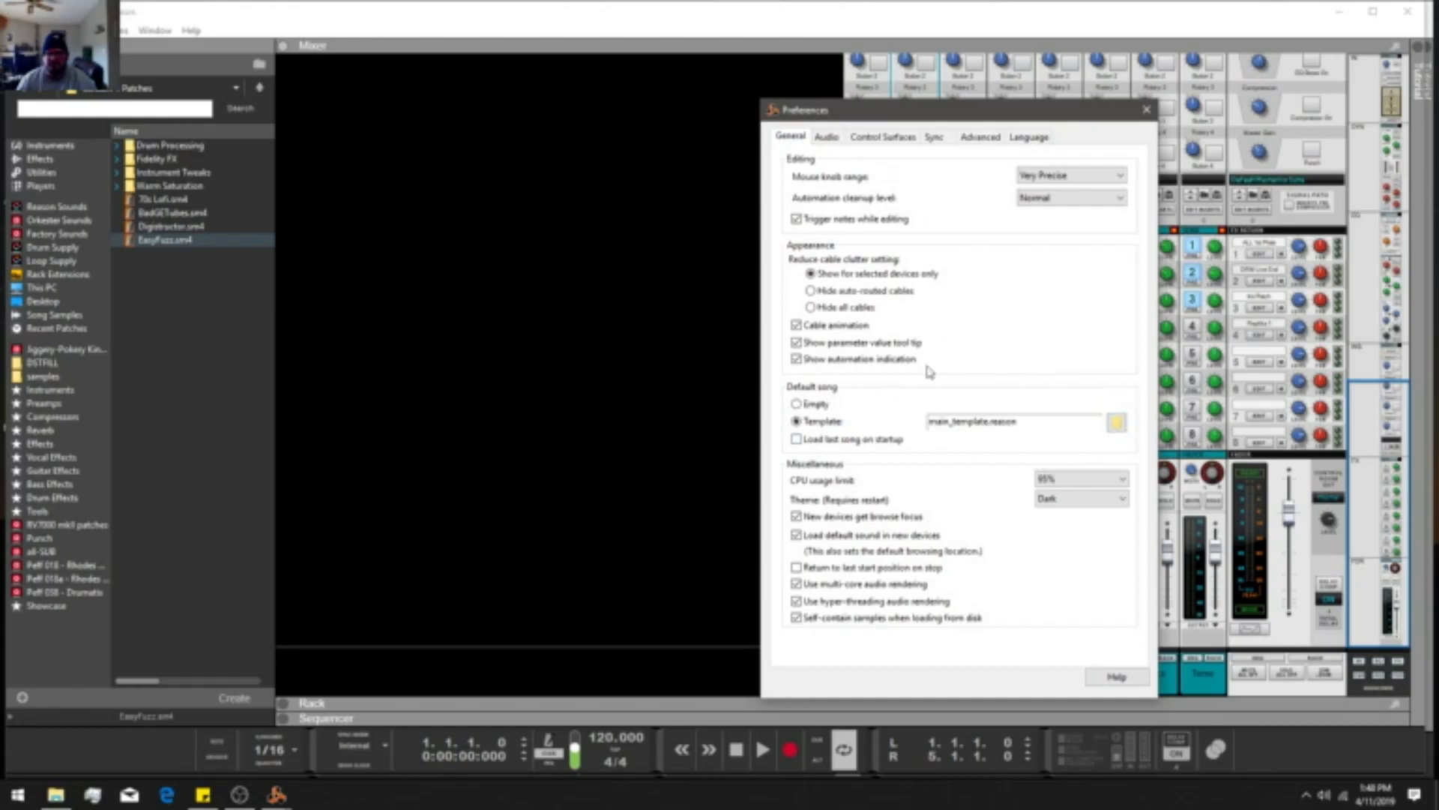
click(797, 404)
click(797, 422)
Choose main_template from the futurebrosounds folder as the default template song.
click(1121, 424)
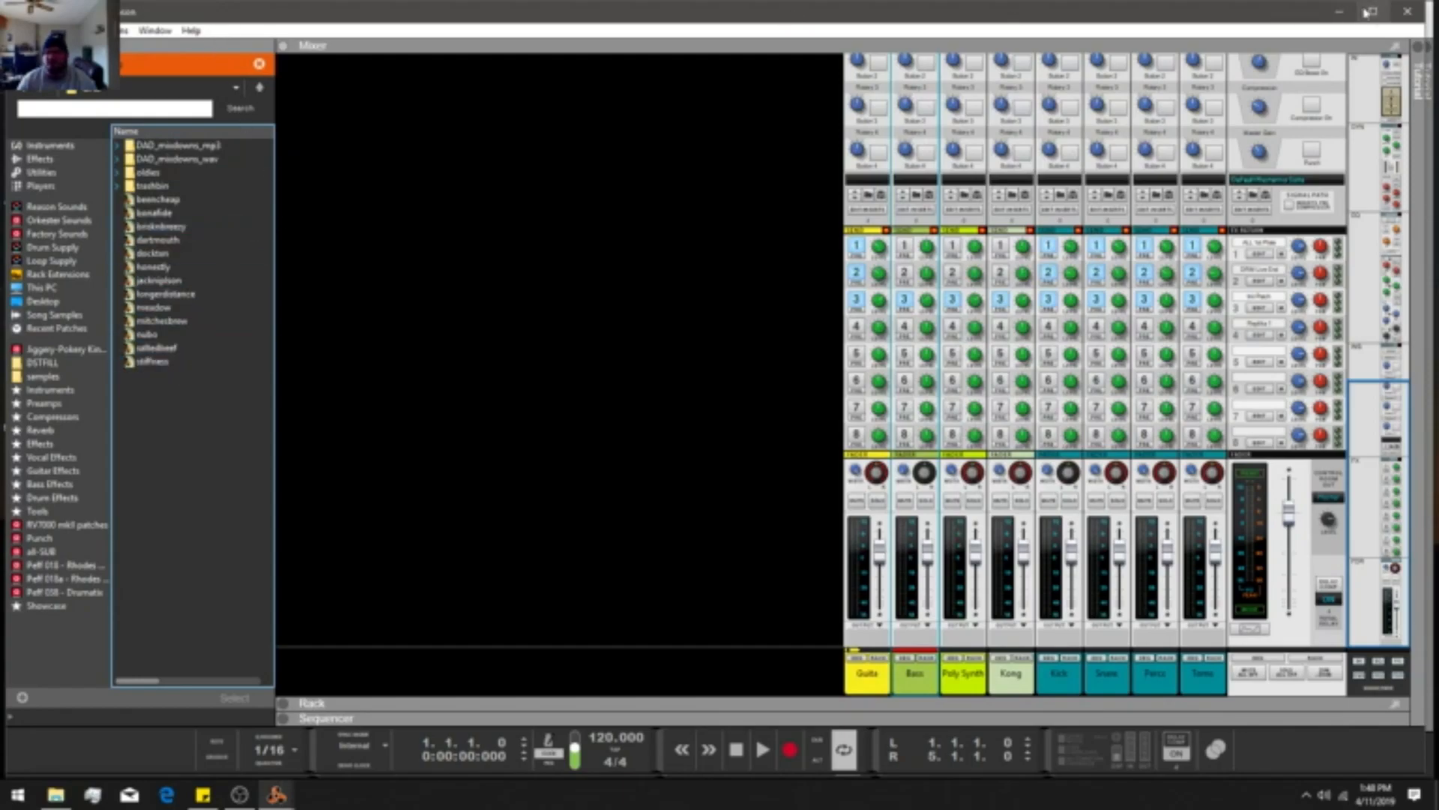
drag(1112, 14, 1438, 22)
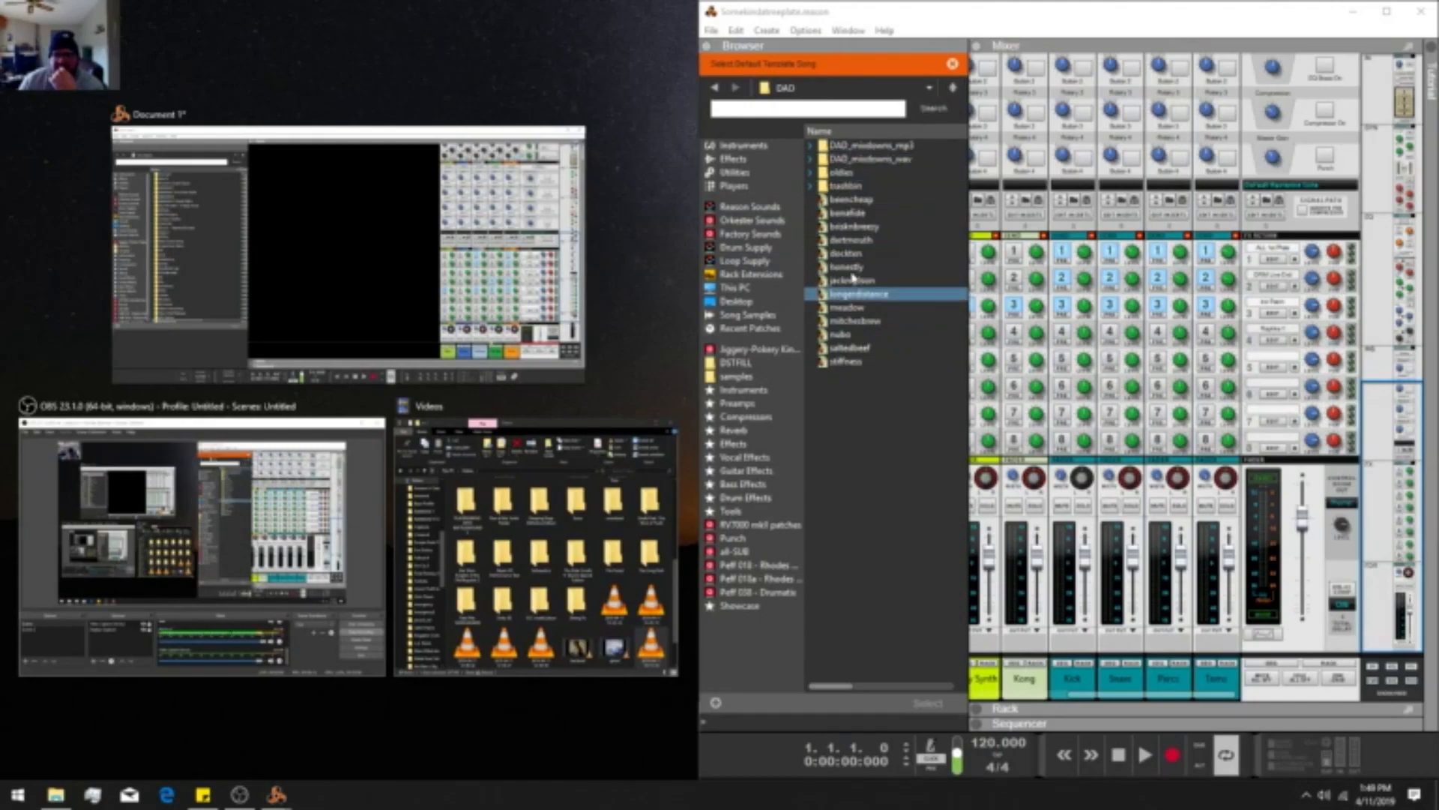
click(953, 88)
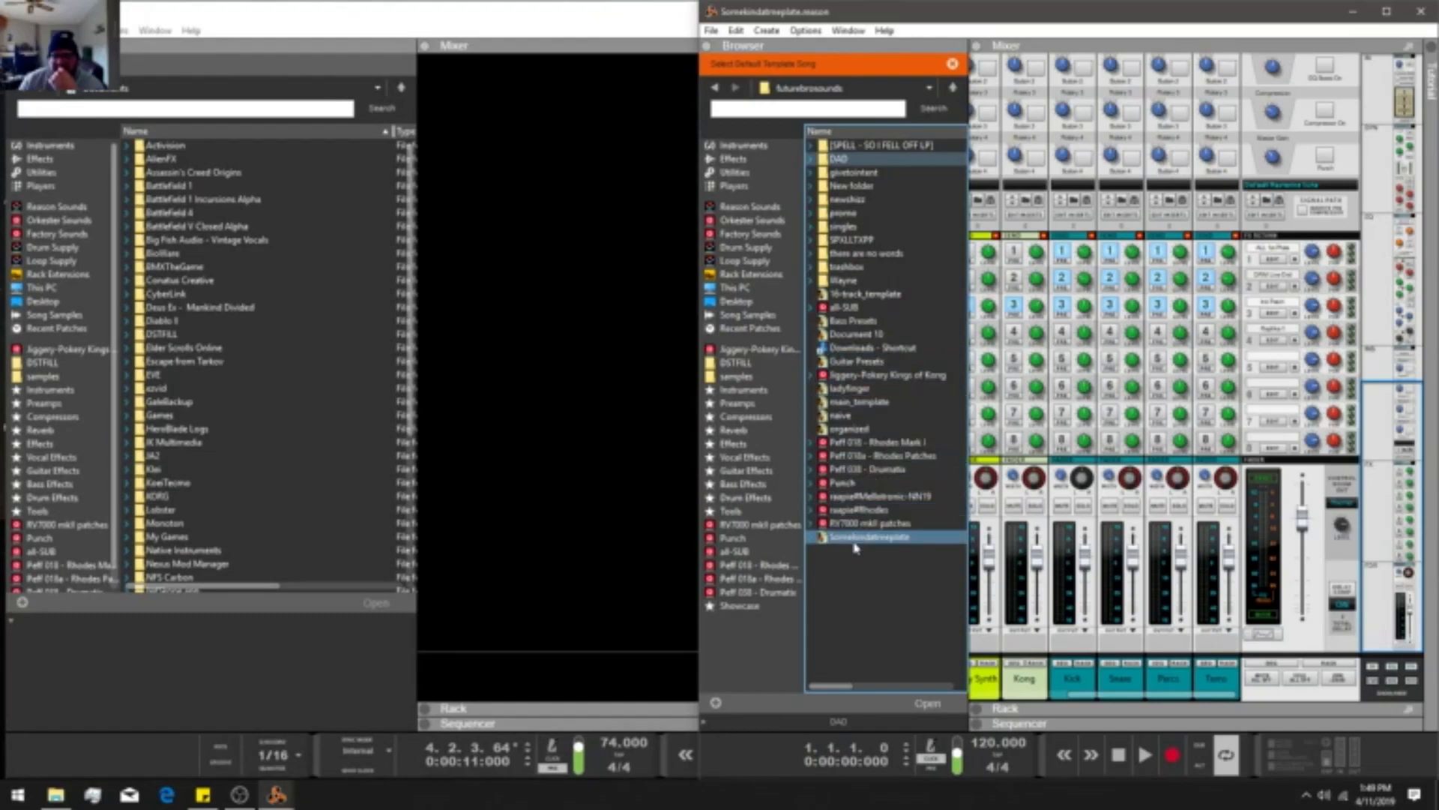
click(856, 403)
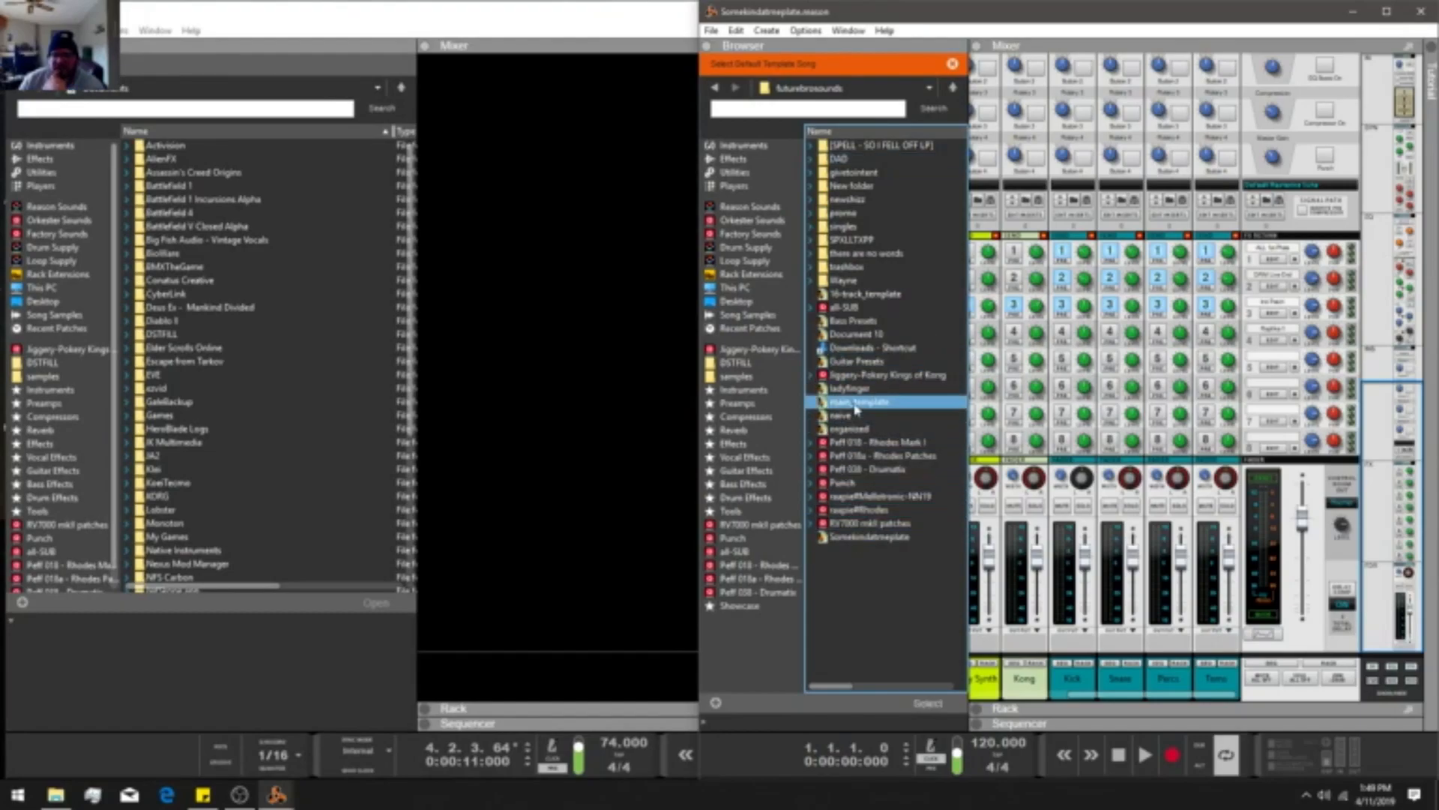
double_click(857, 404)
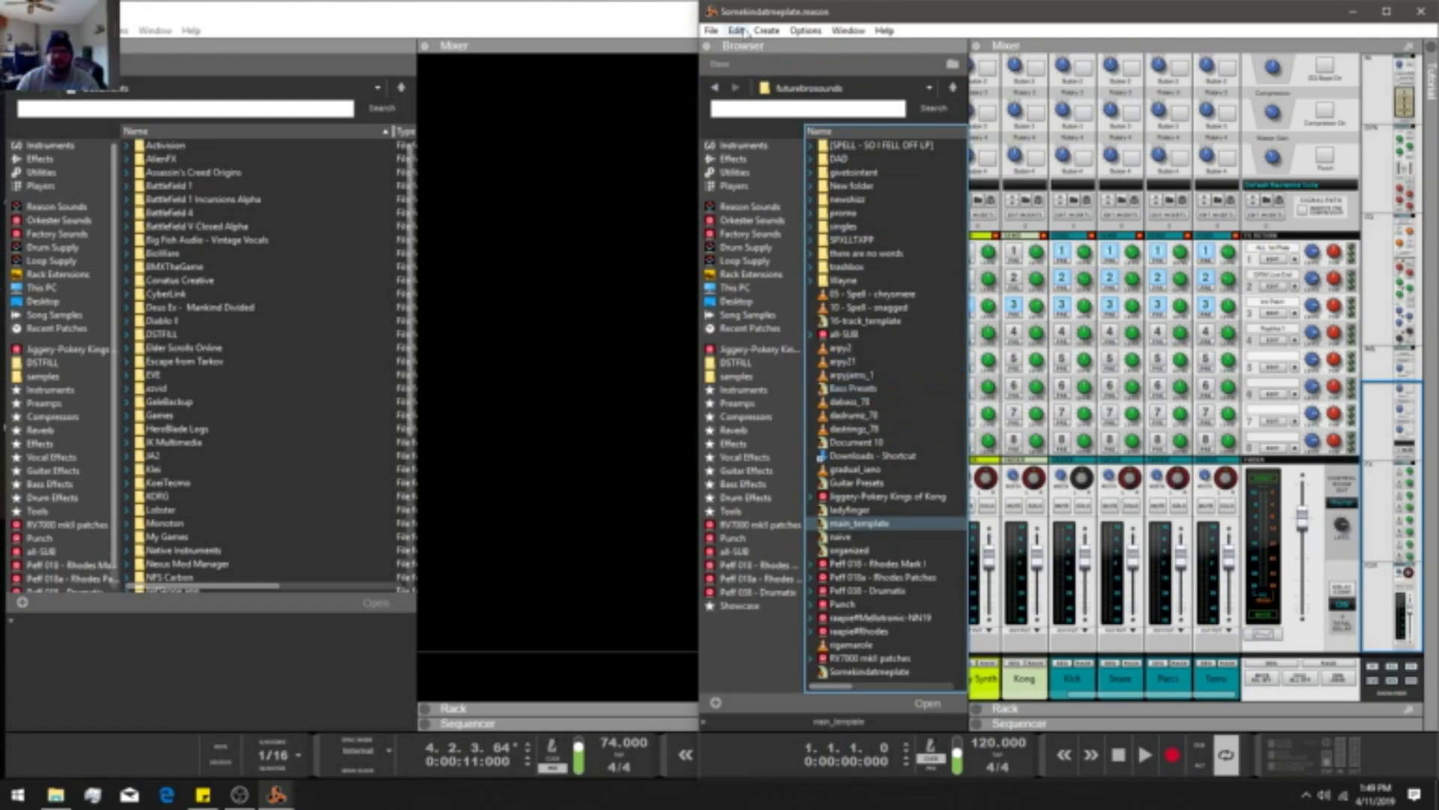
Close both open song windows and restart Reason.
click(1424, 12)
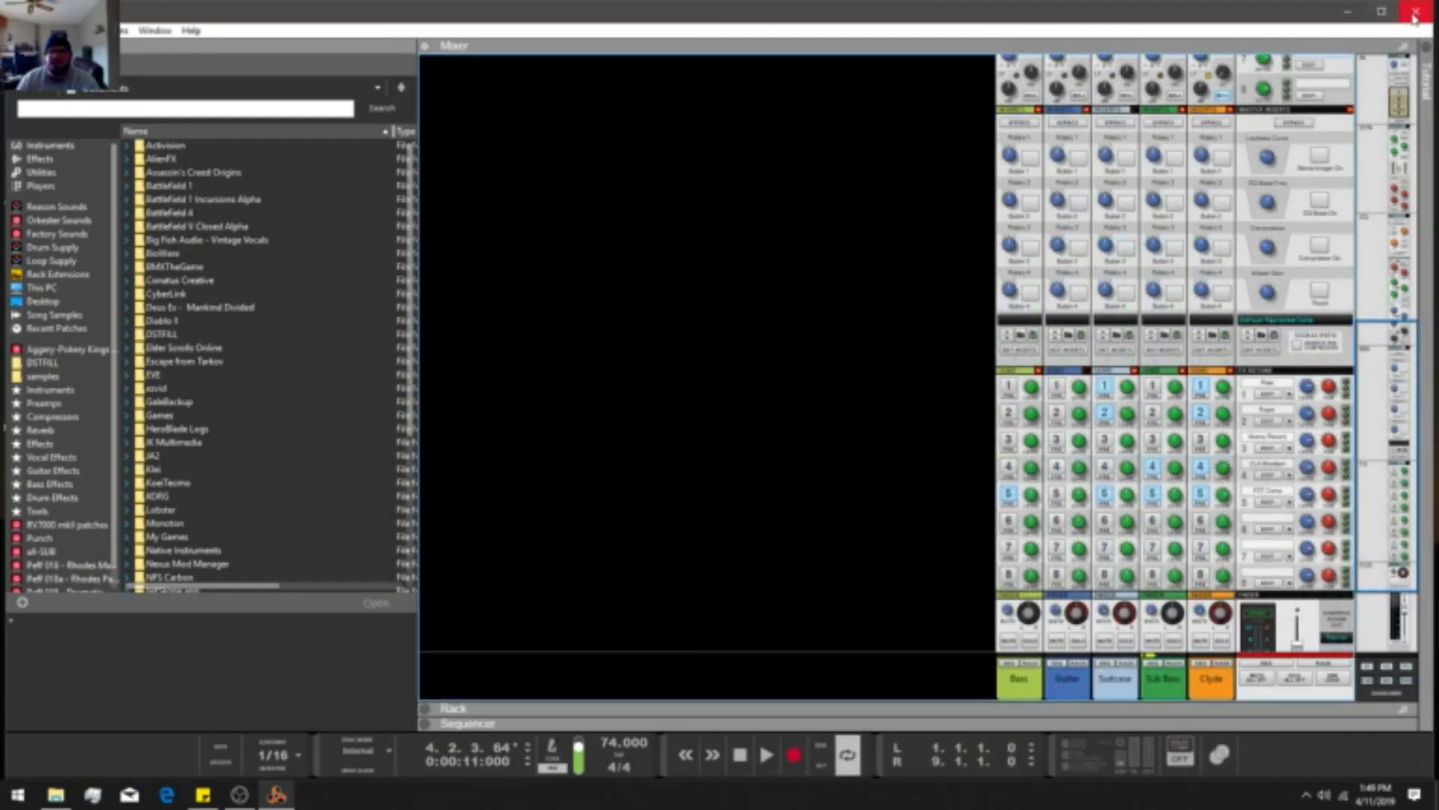
click(1415, 13)
click(718, 417)
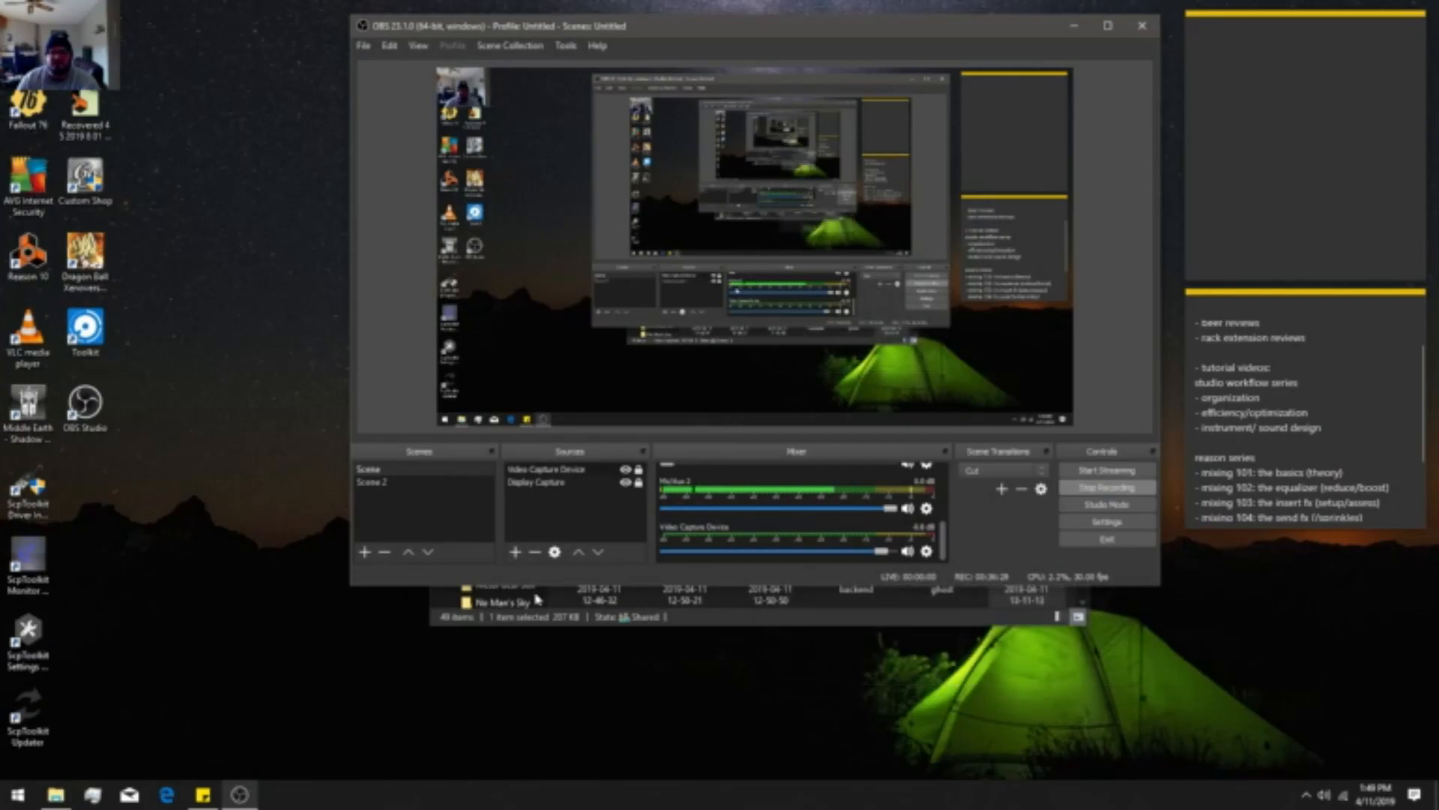
click(16, 794)
click(27, 243)
double_click(27, 243)
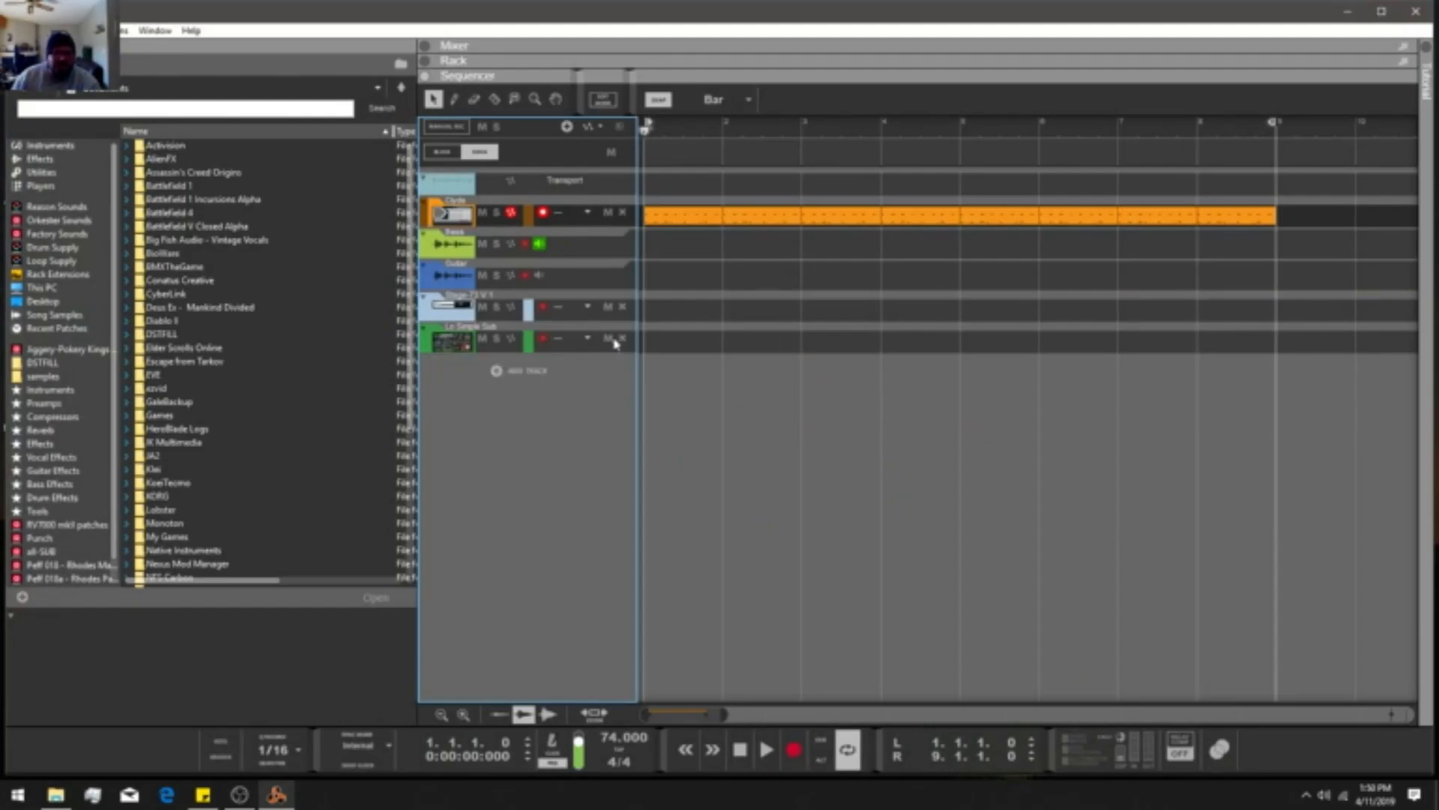
Switch the equalizer on and back off for the Sub Bass, Suitcase, Guitar and Bass mixer channels.
key(F5)
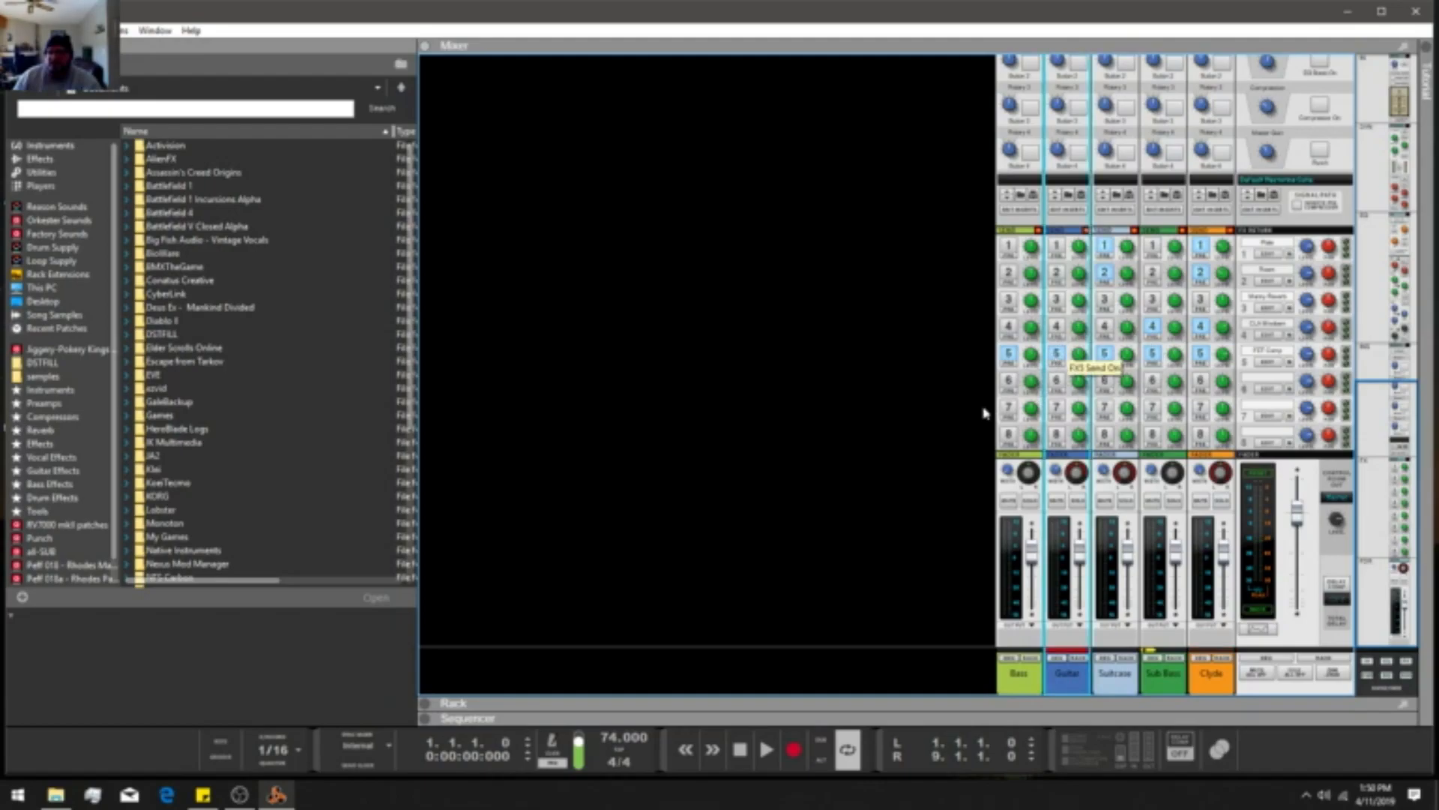
scroll(1065, 262, up, 10)
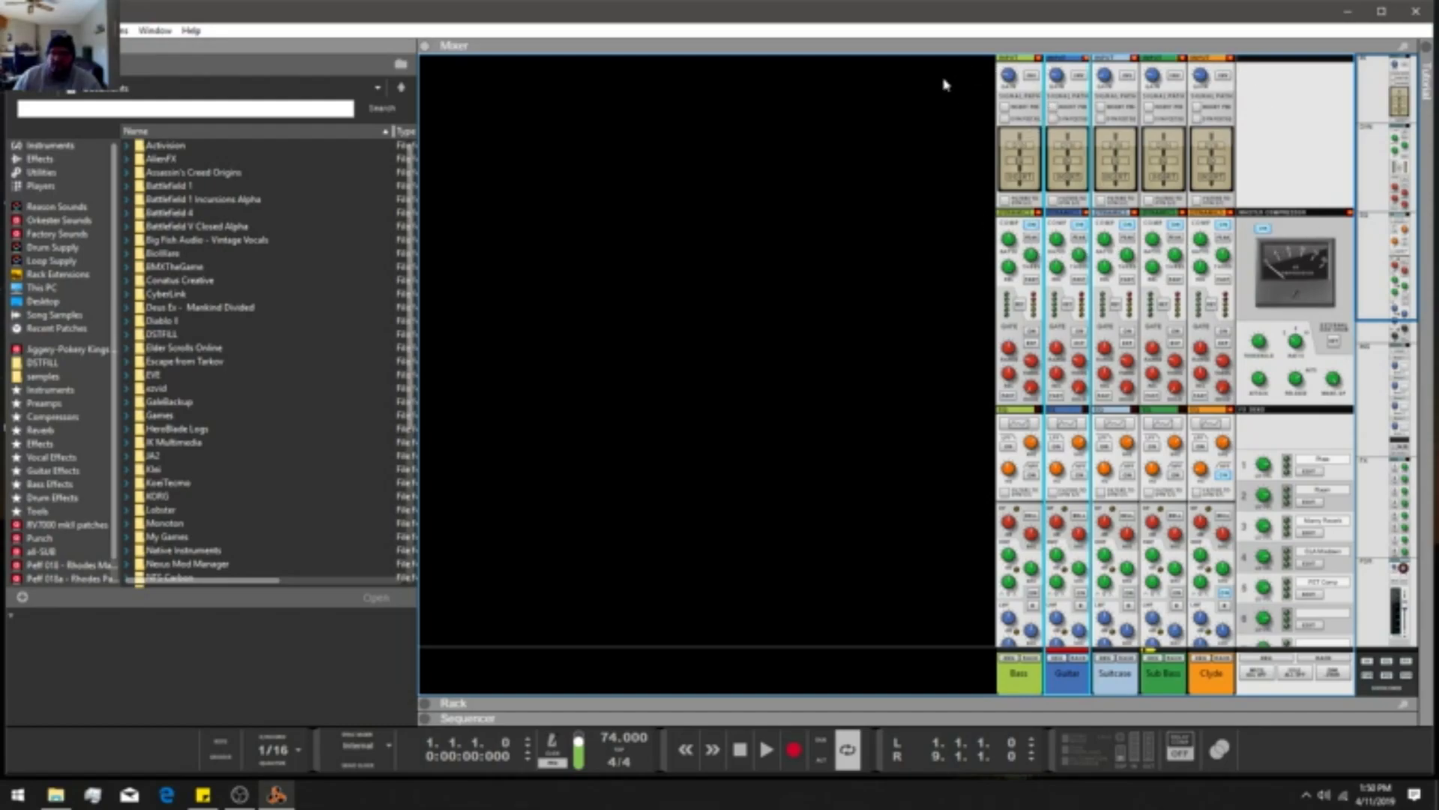
scroll(1181, 292, down, 5)
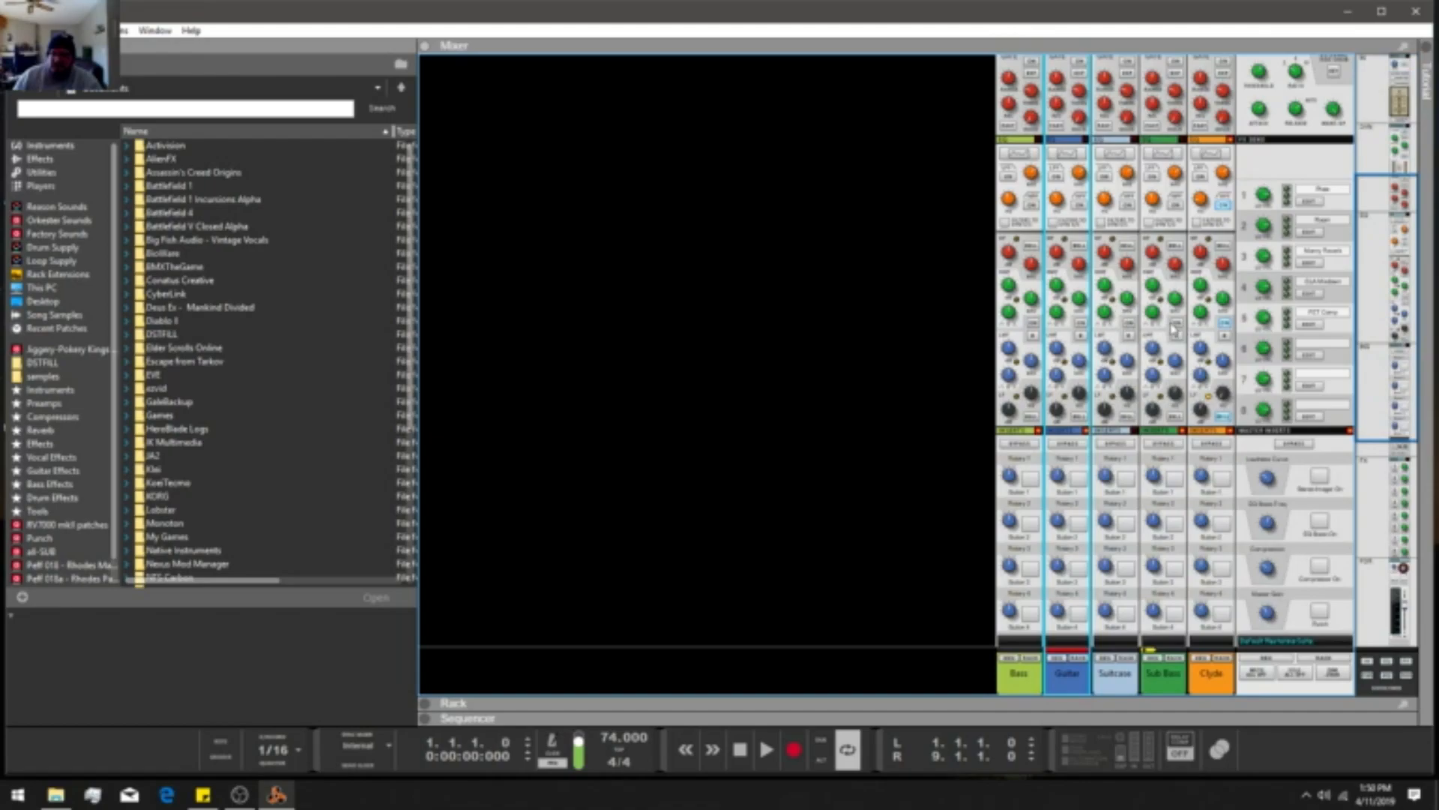
click(1177, 324)
click(1129, 324)
click(1081, 324)
click(1031, 326)
click(1030, 326)
click(1080, 325)
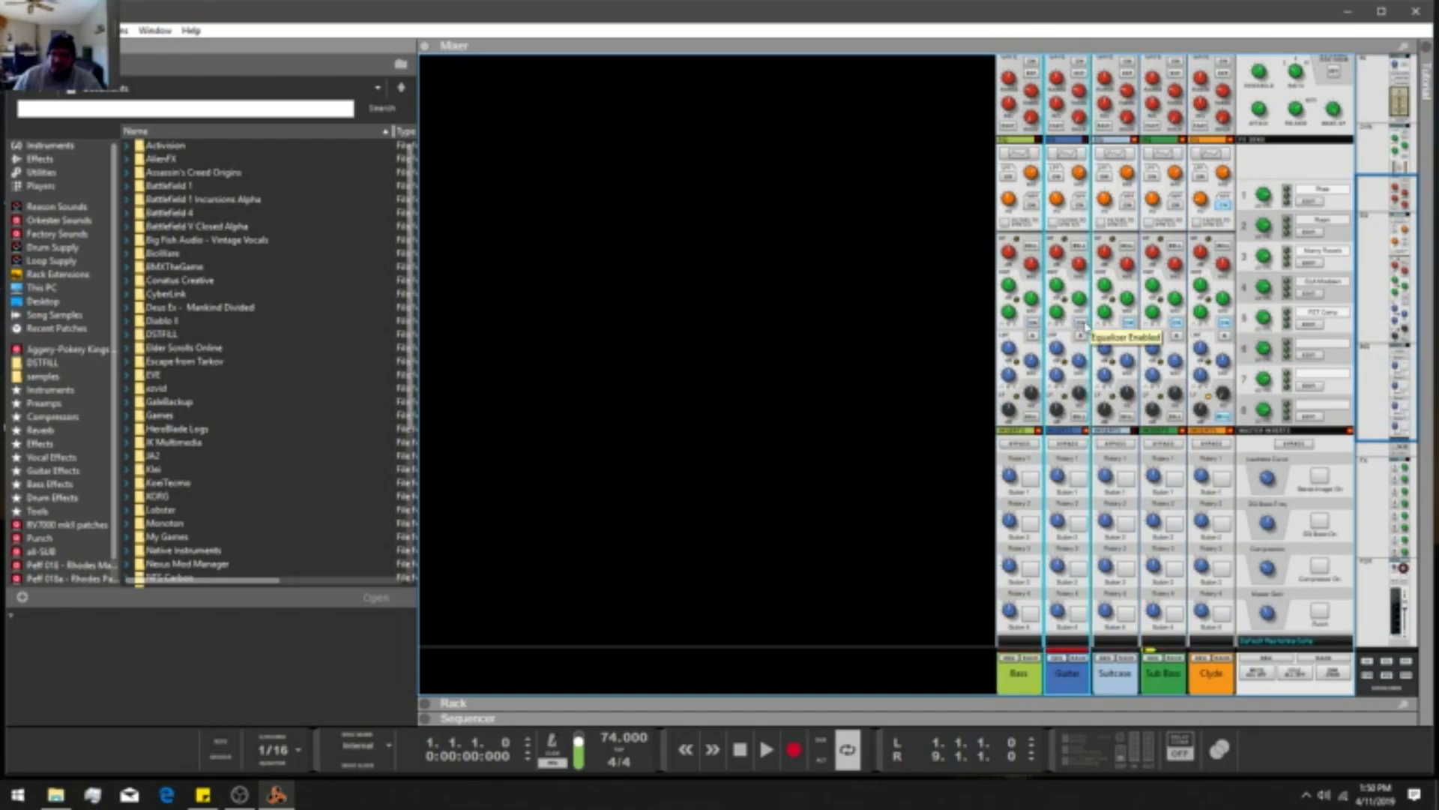
click(1129, 324)
click(1177, 323)
Examine the Clyde channel's Reason Drum Kits device in the rack, front and back, along with the effect devices above it.
scroll(1199, 337, down, 5)
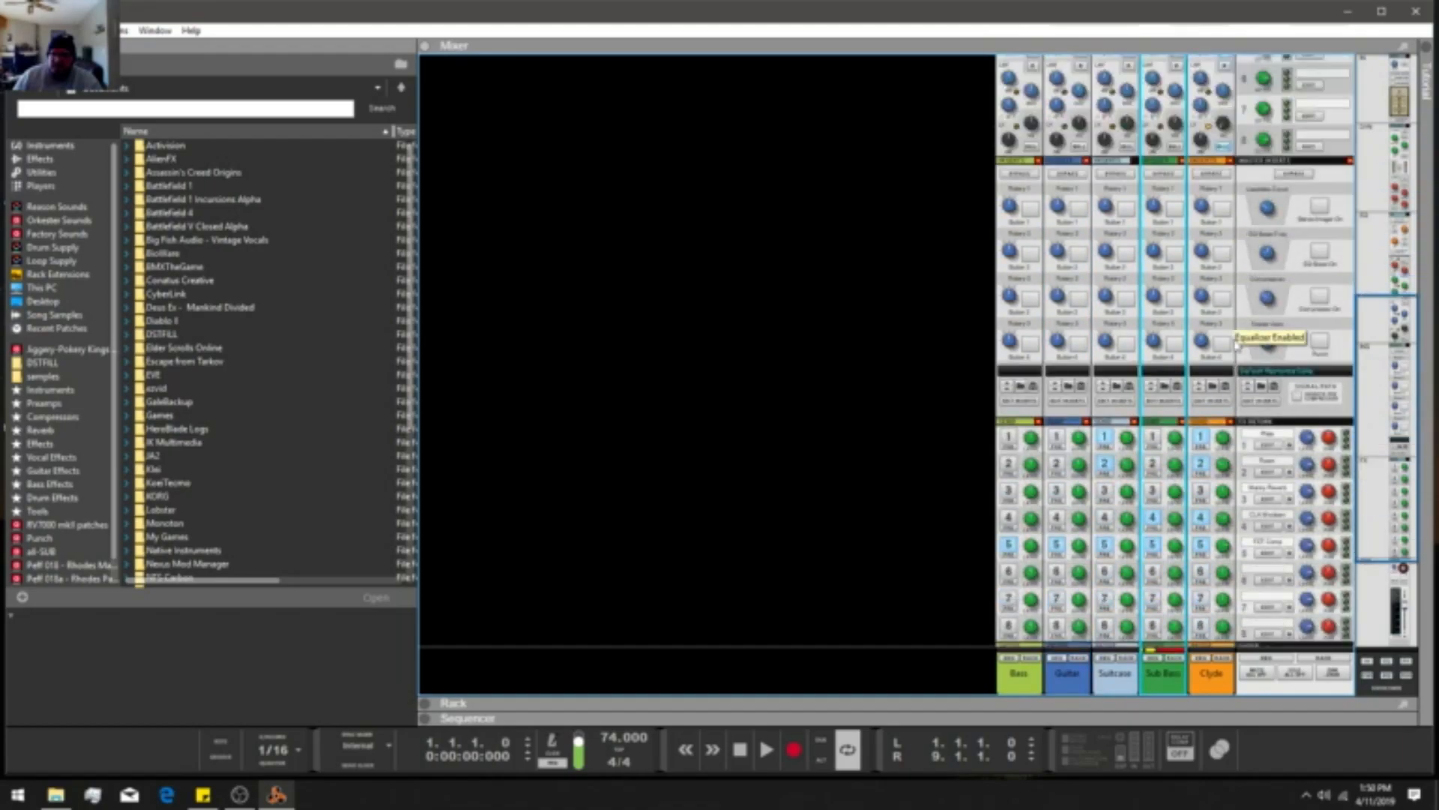
click(1225, 658)
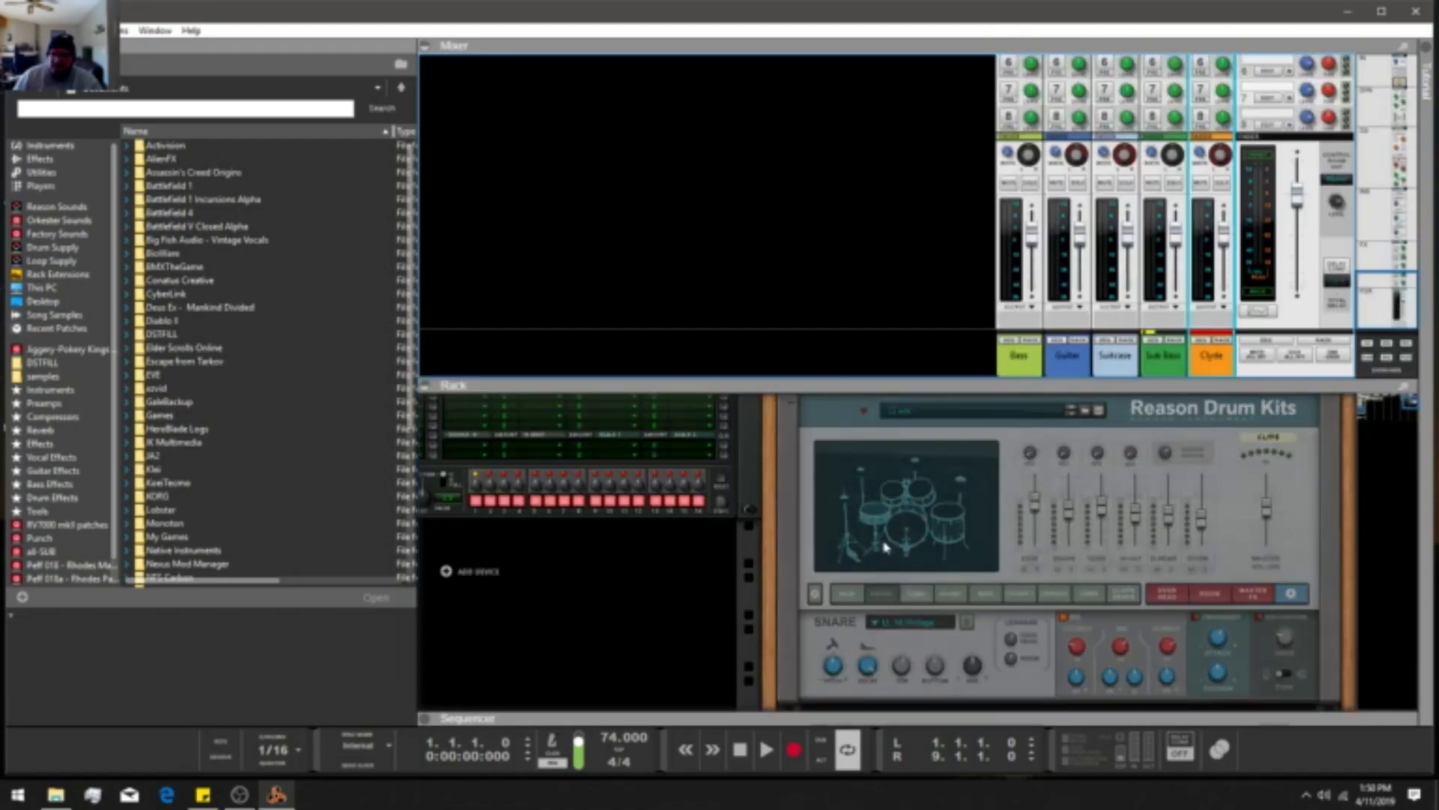
key(Tab)
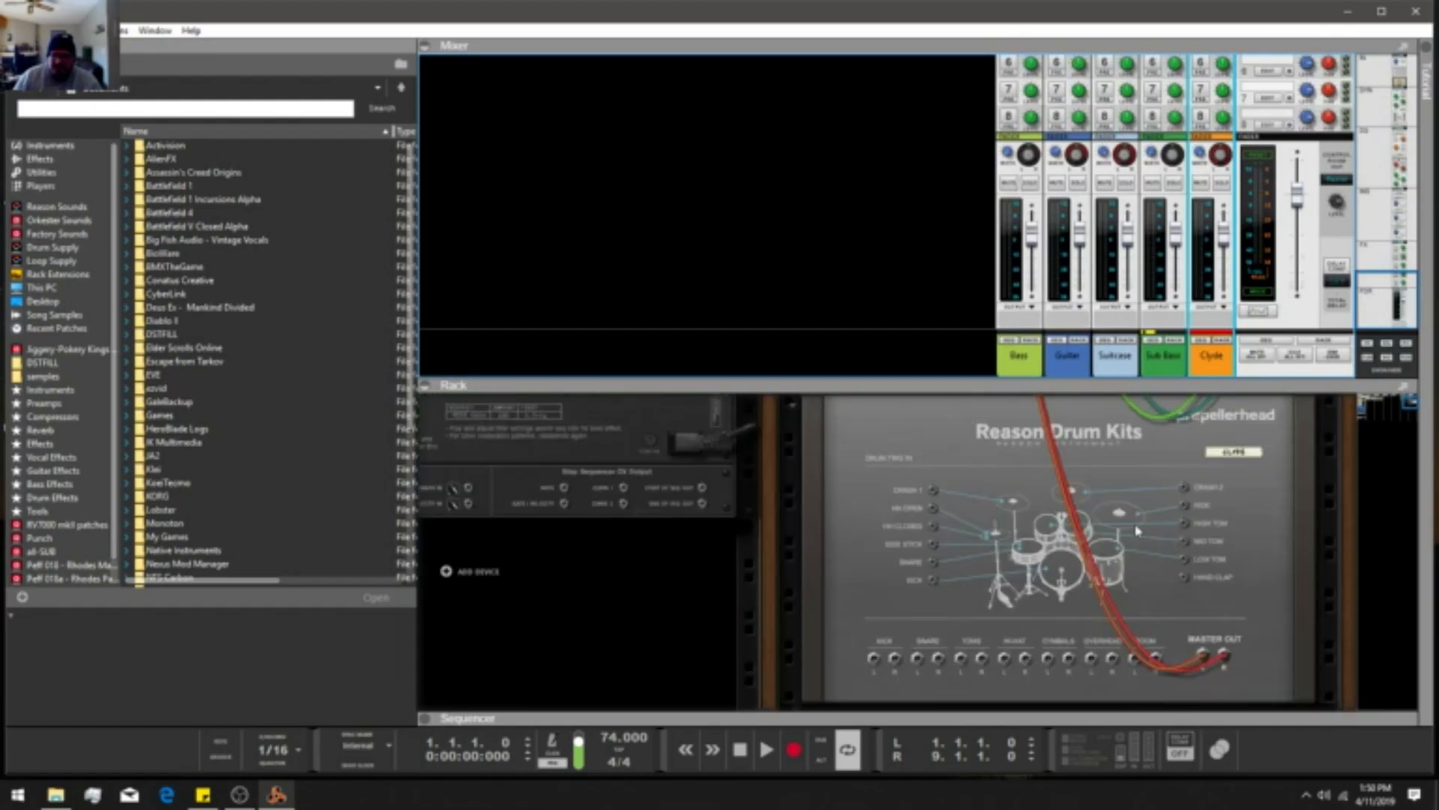
key(Tab)
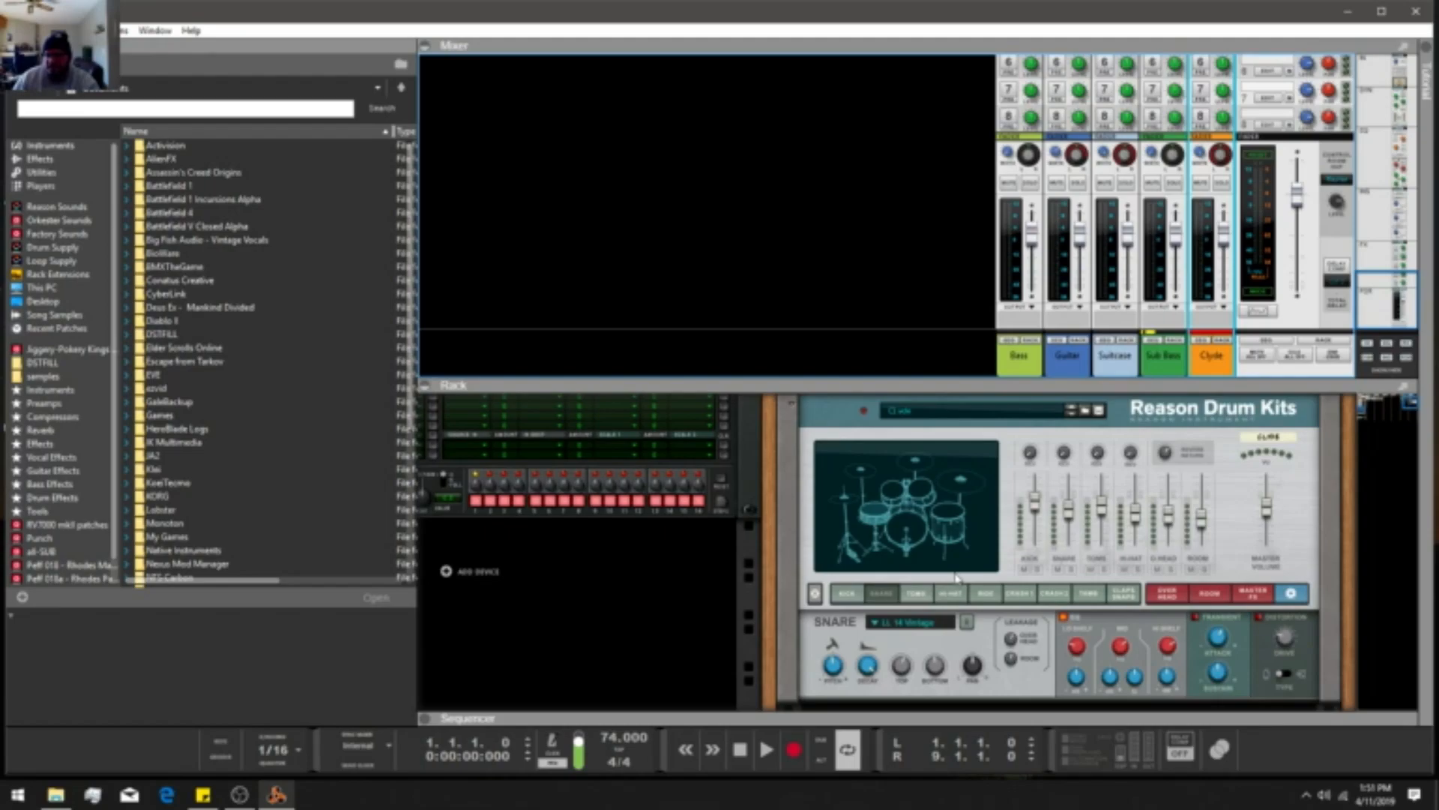
scroll(960, 573, up, 2)
scroll(959, 573, down, 2)
scroll(1179, 517, up, 8)
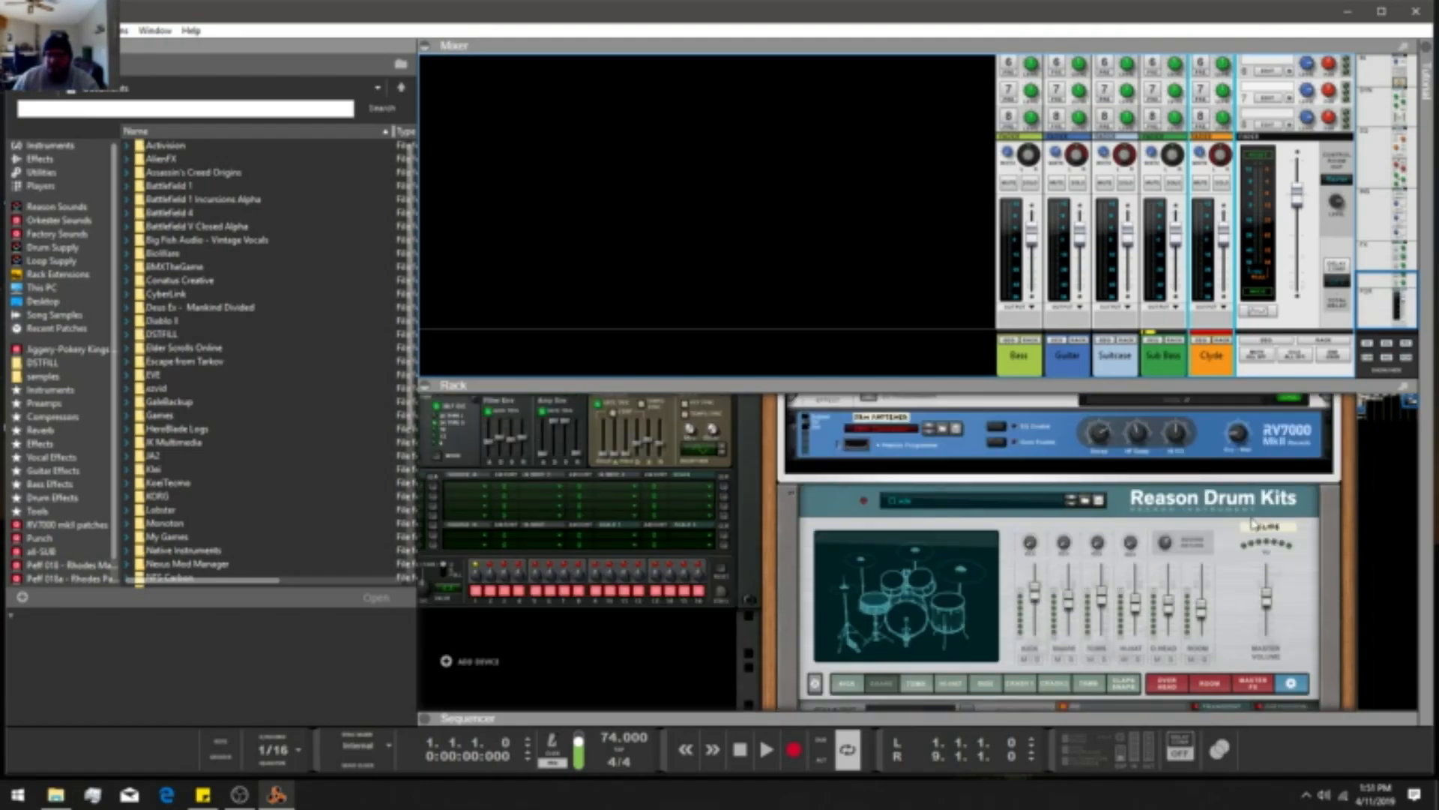
scroll(1196, 530, up, 12)
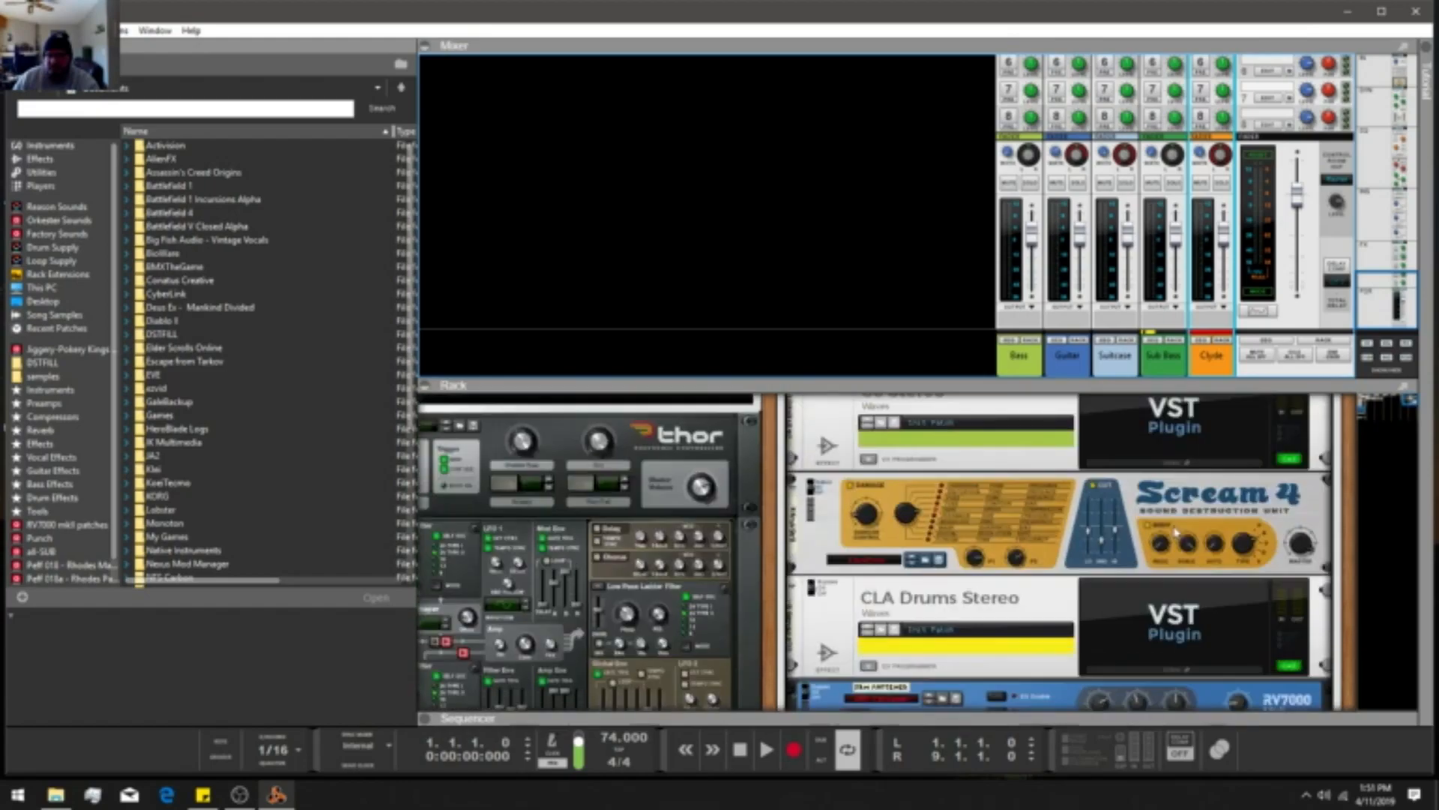
Examine the mastering effects at the start of the rack and return to the mixer.
key(F5)
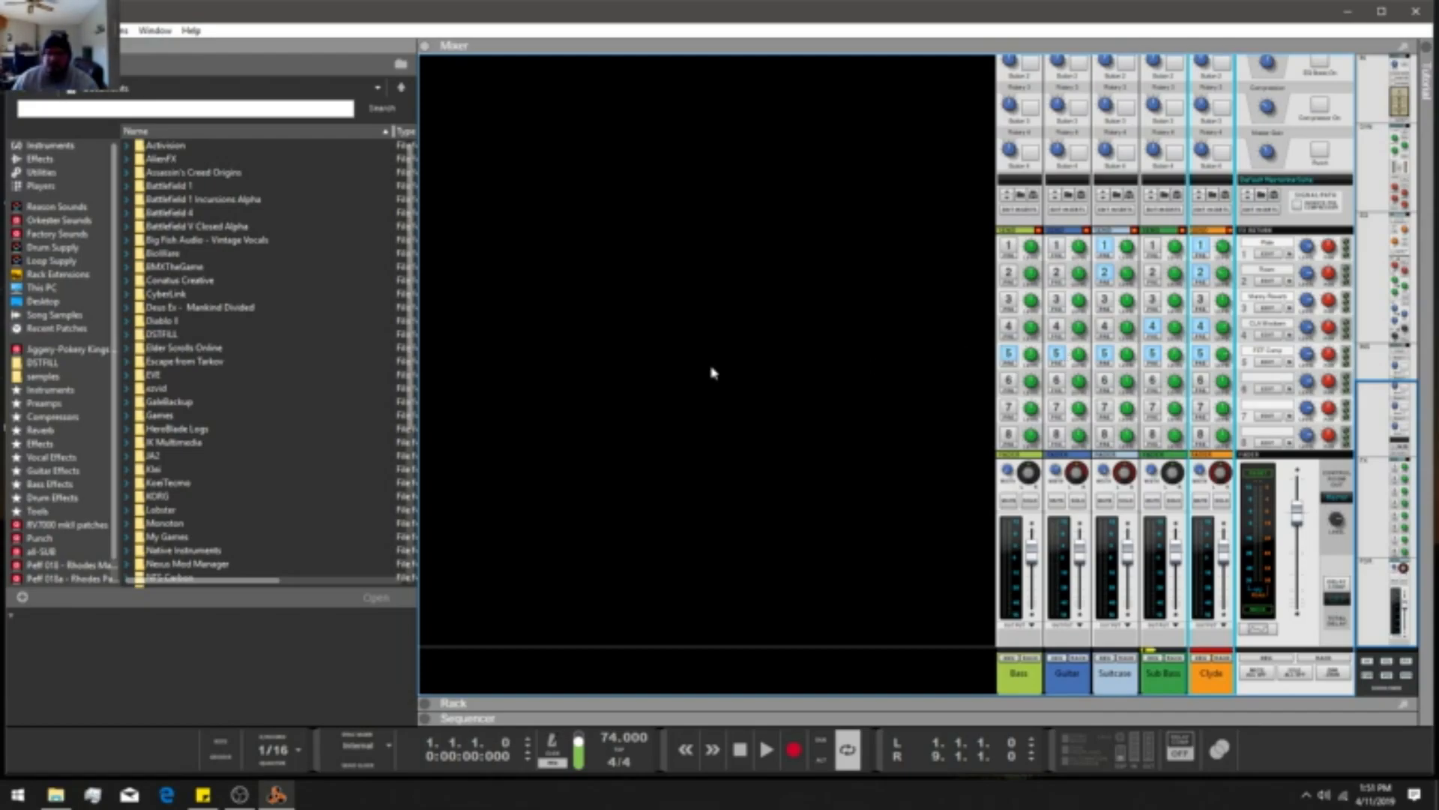
key(F6)
drag(1409, 74, 1353, 94)
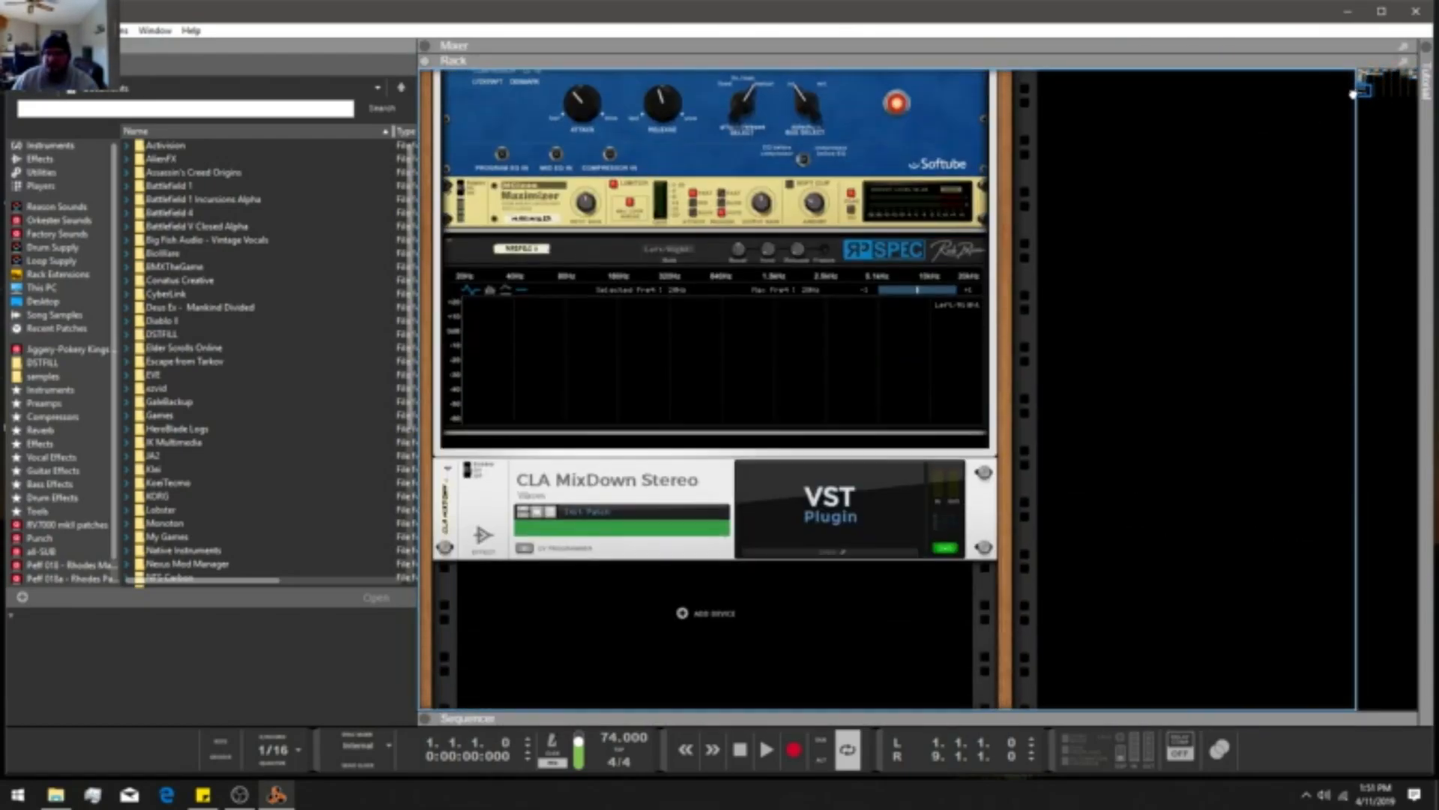
key(F5)
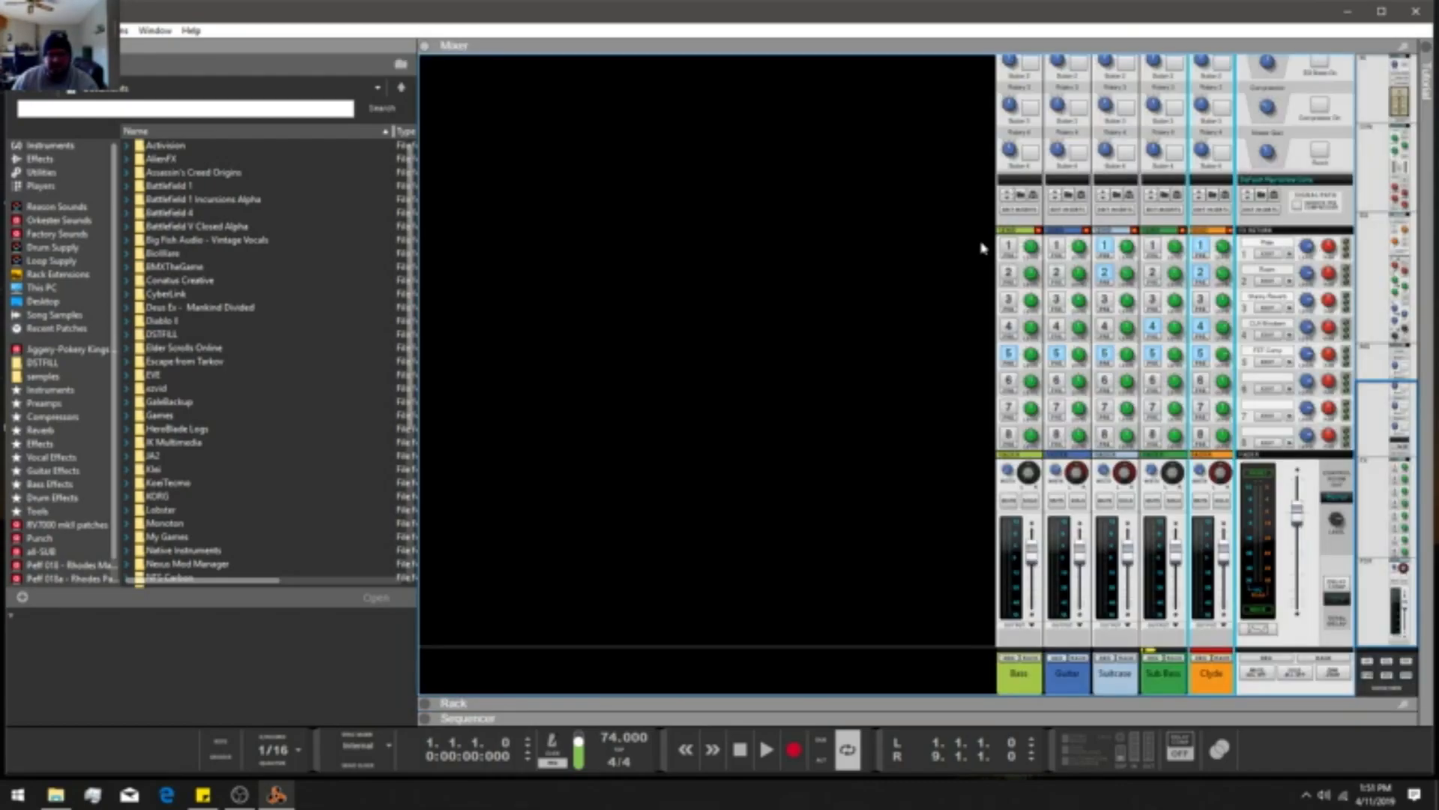
Switch the master inserts' bypass on and back off, and show the master insert devices in the rack.
scroll(1279, 212, up, 2)
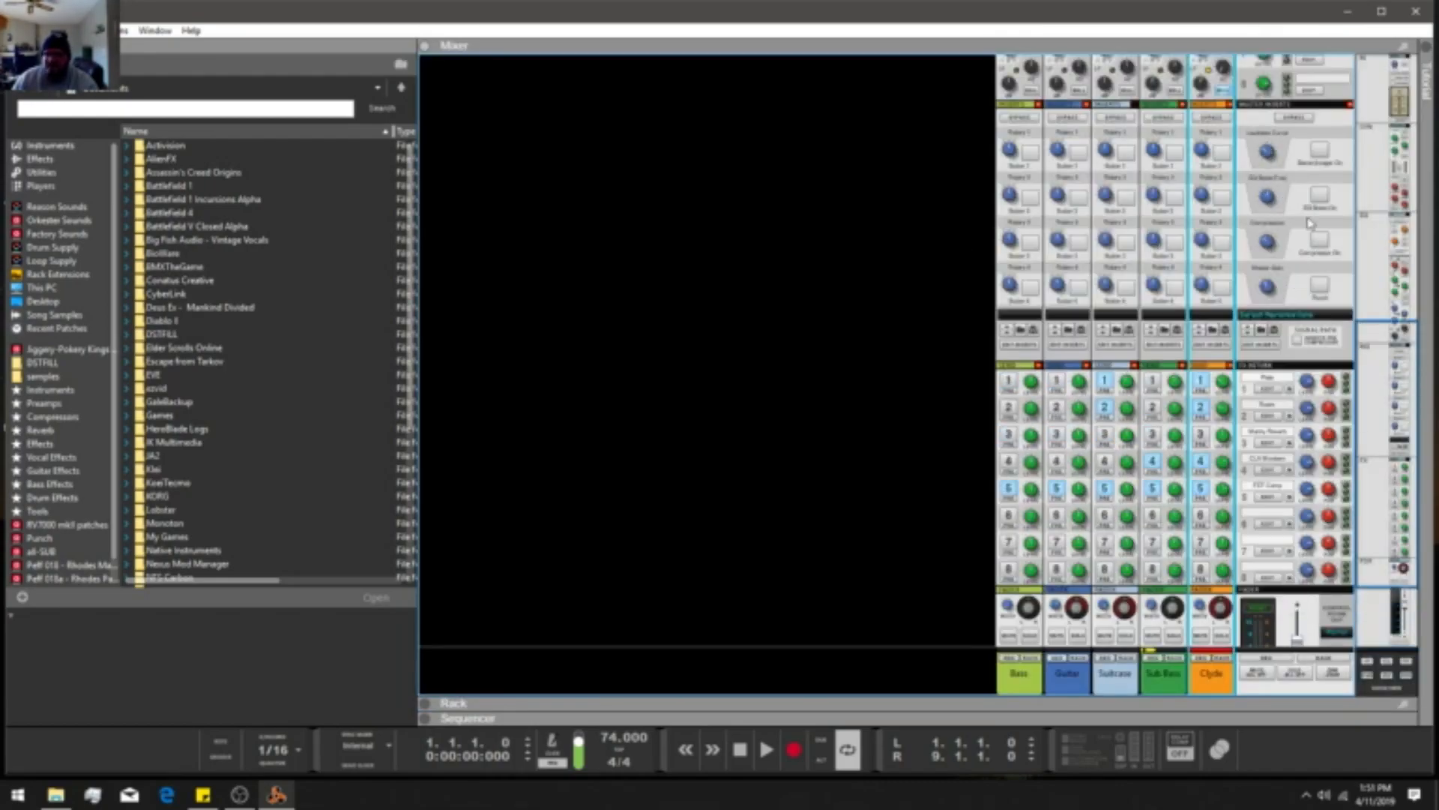
click(1291, 120)
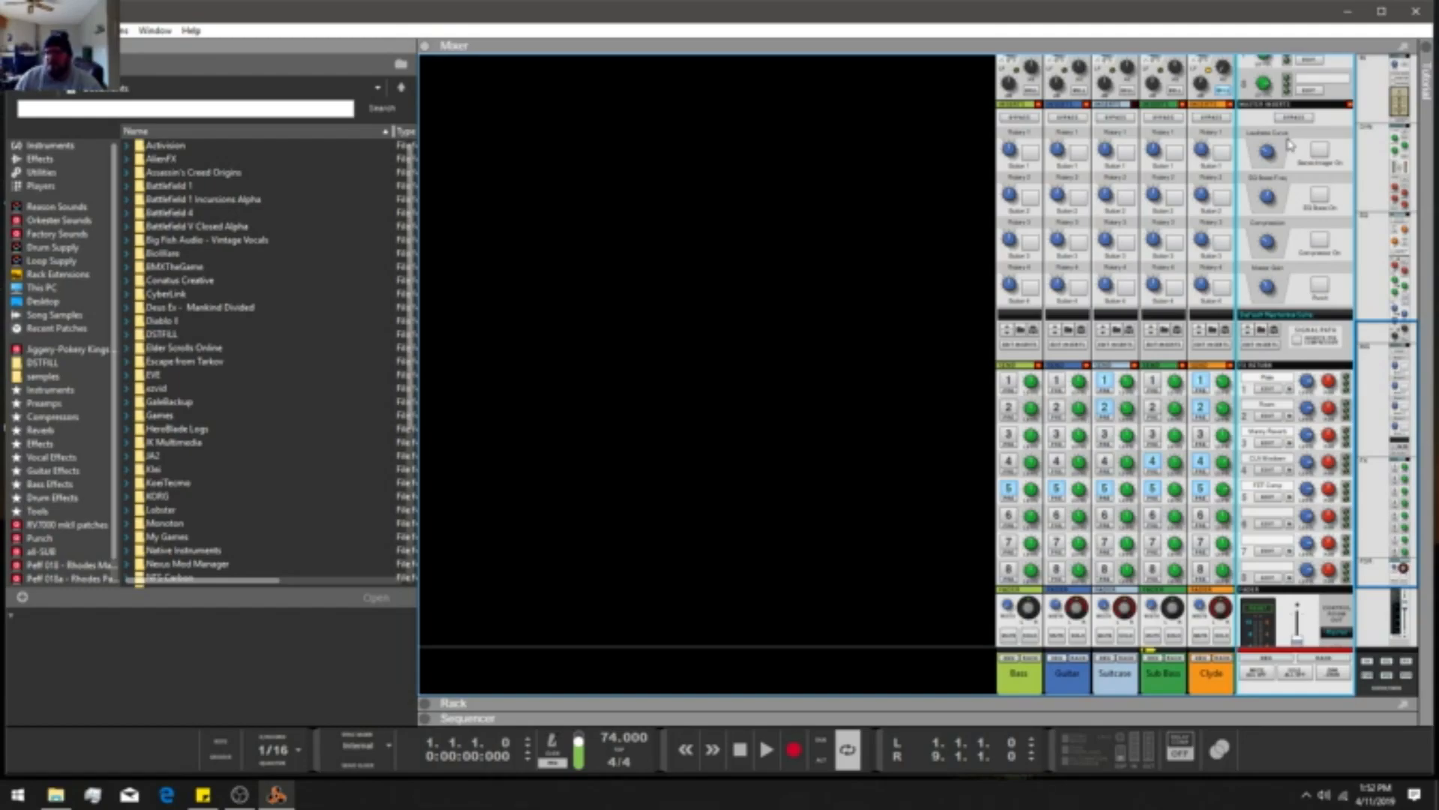
click(1305, 120)
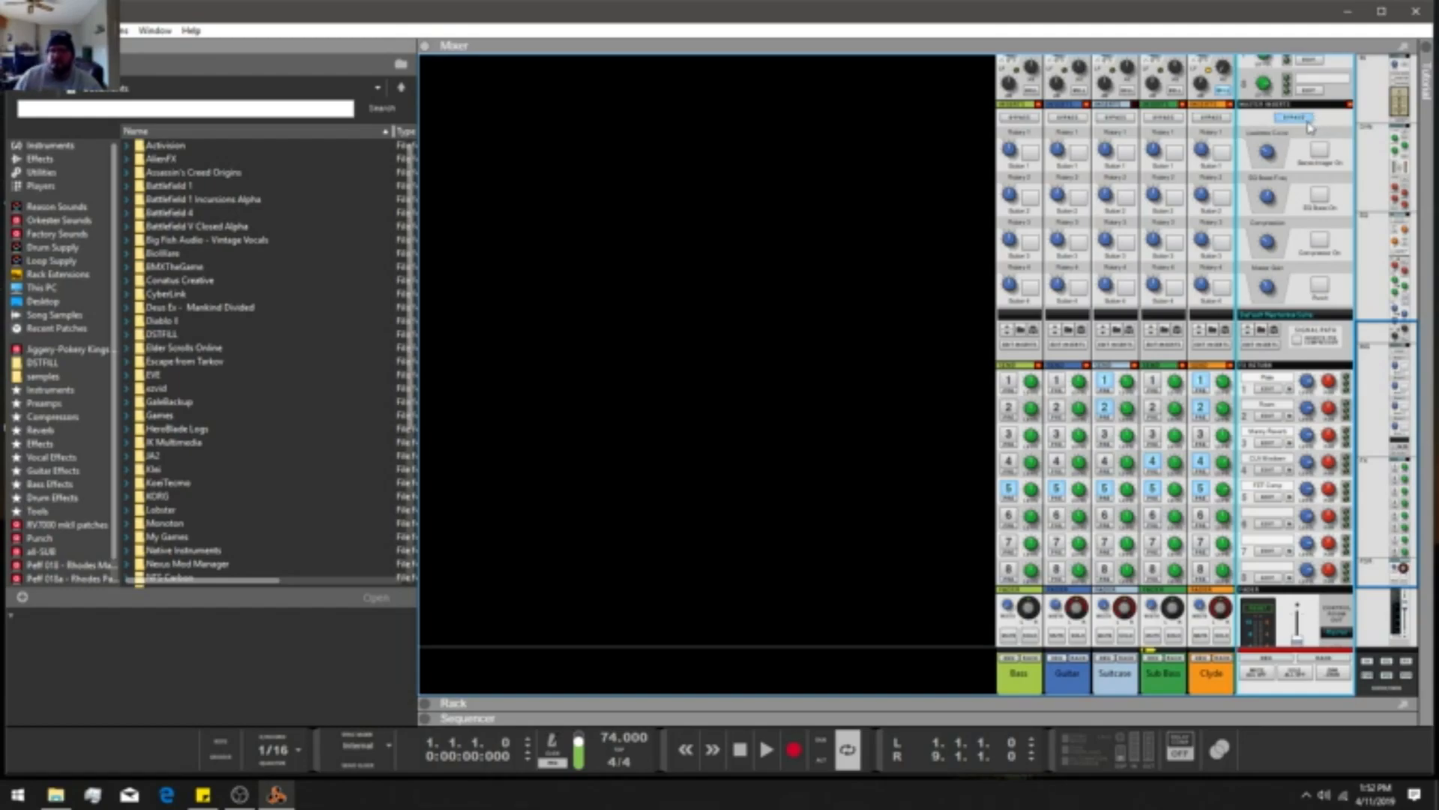
click(1307, 120)
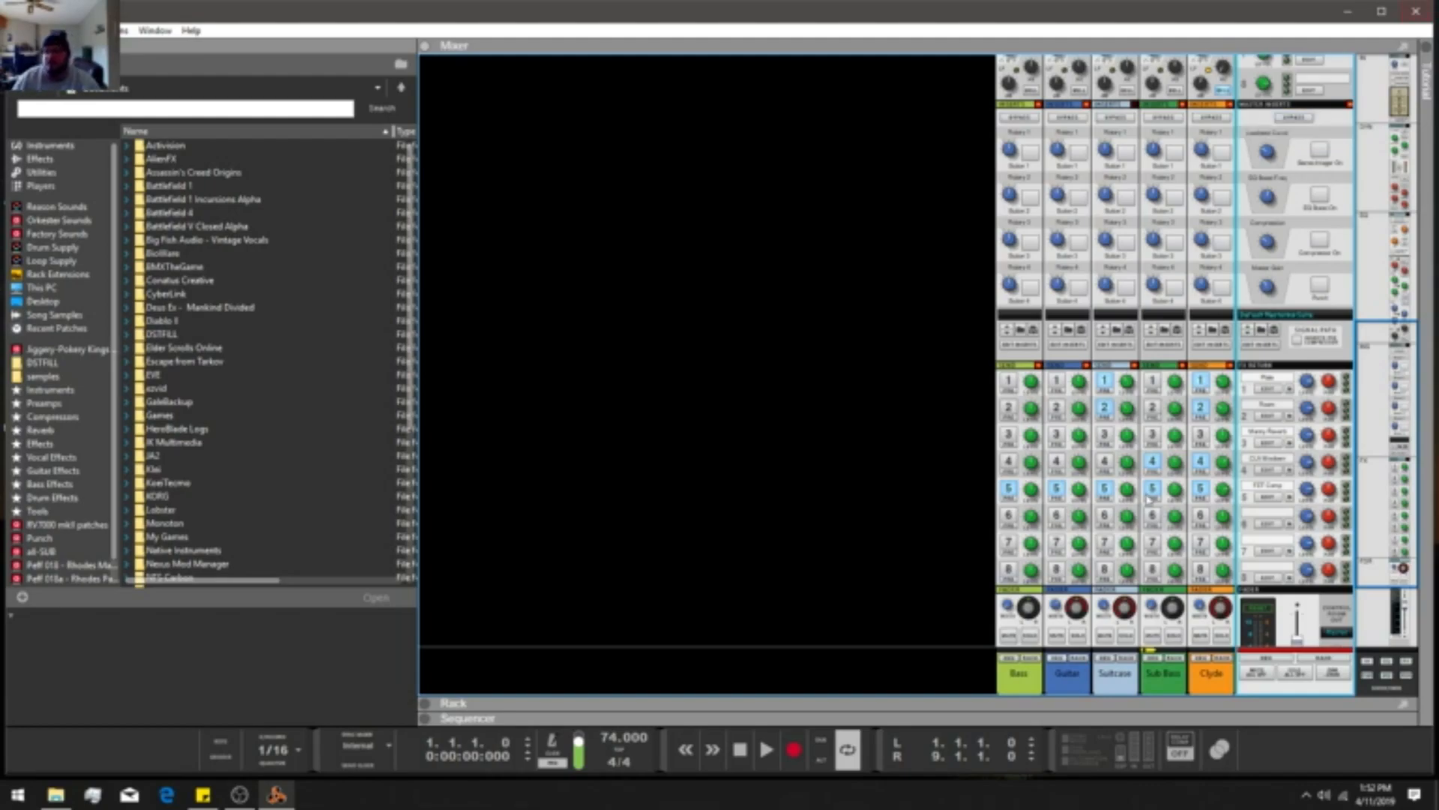
click(1253, 345)
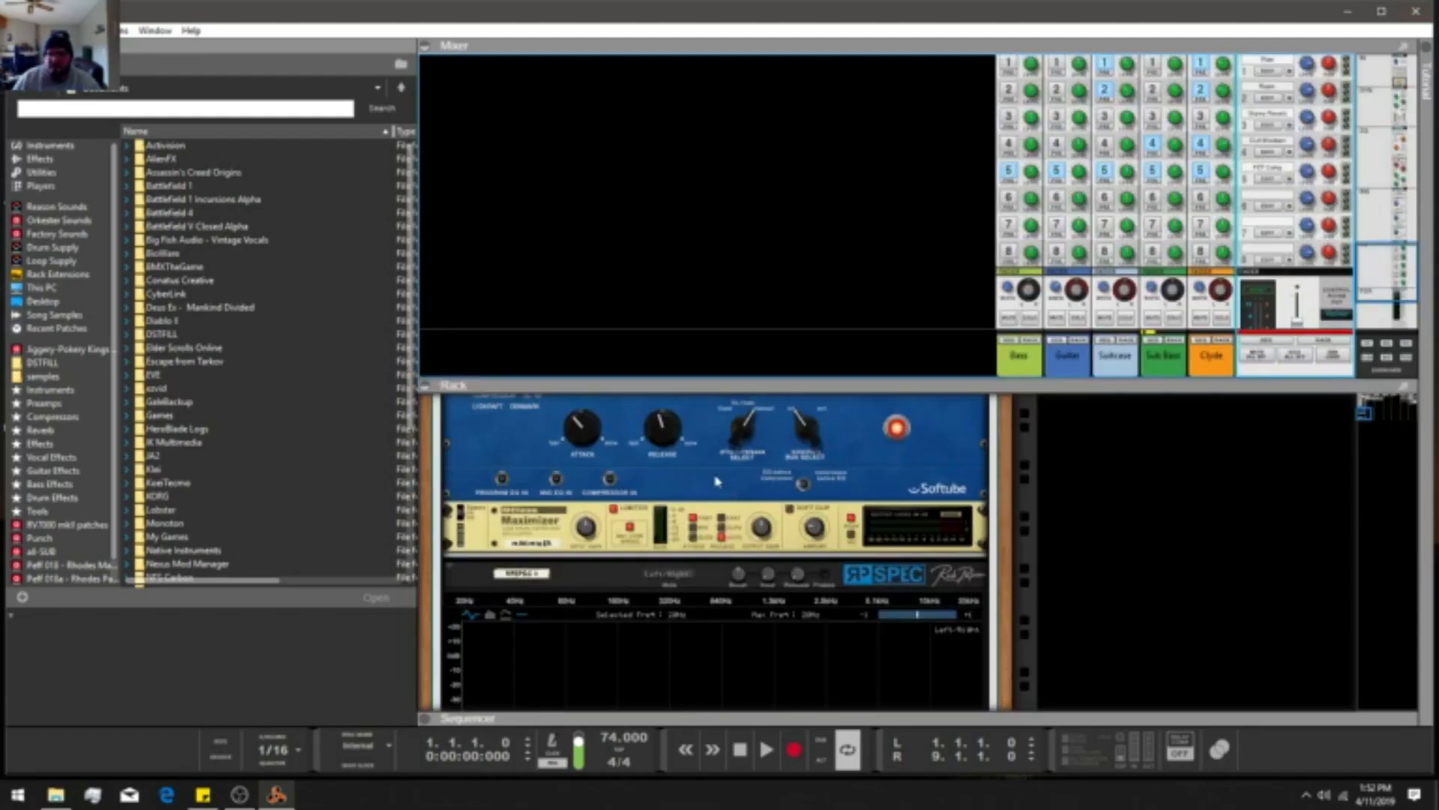
Examine the Tube-Tech equalizers and compressor among the master insert devices, and try the unit's bypass switch.
scroll(716, 482, up, 5)
scroll(553, 488, up, 2)
scroll(545, 485, down, 1)
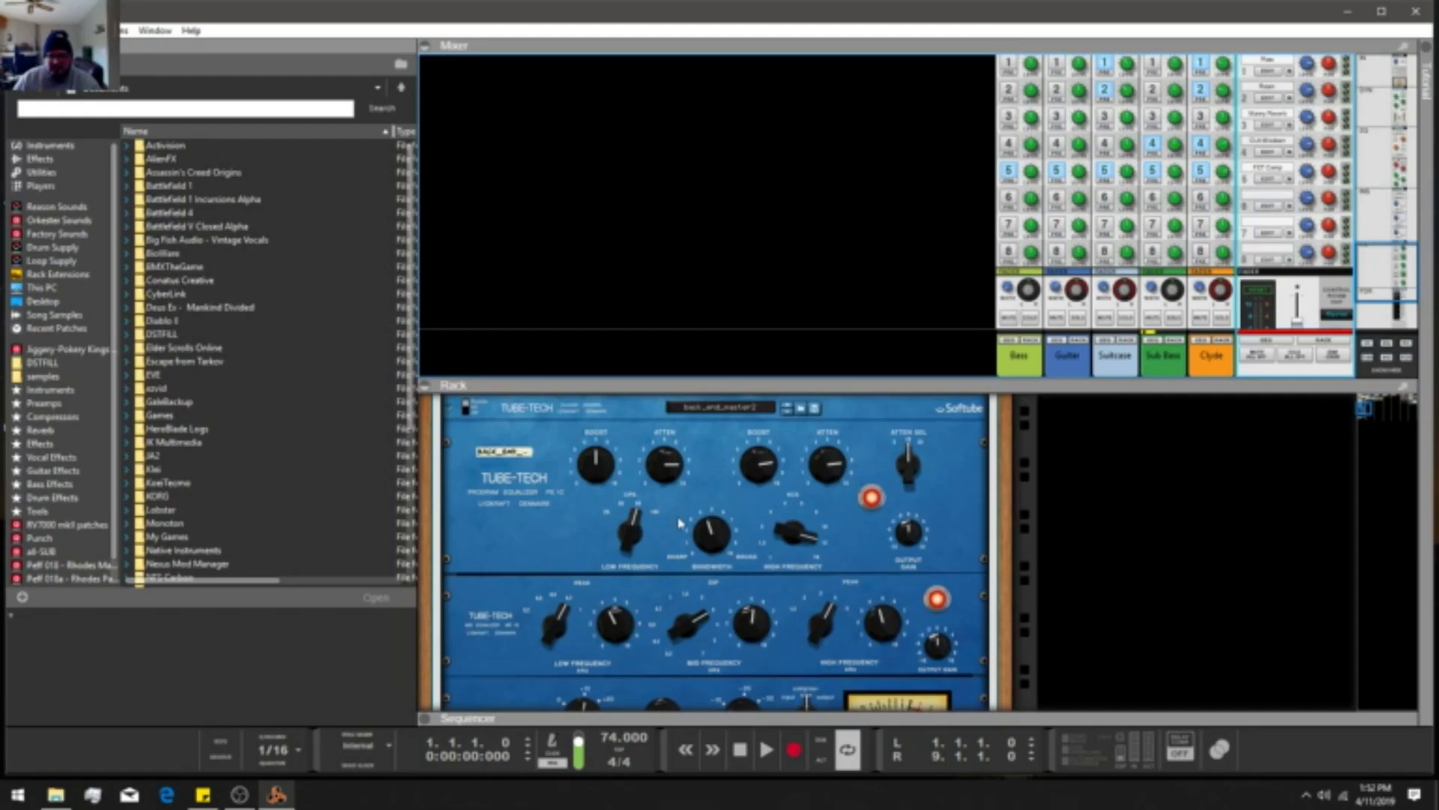
scroll(680, 523, down, 3)
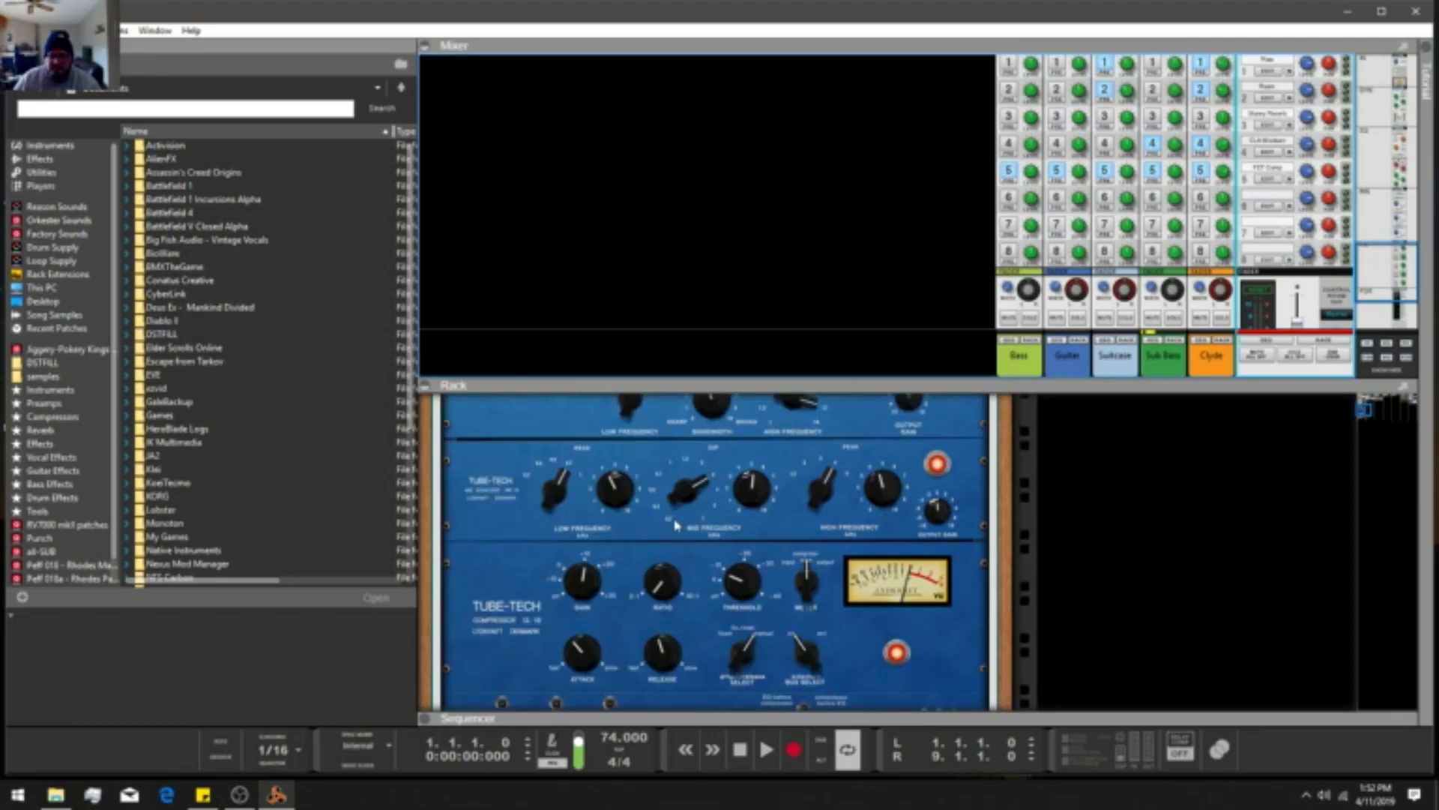
scroll(672, 520, down, 1)
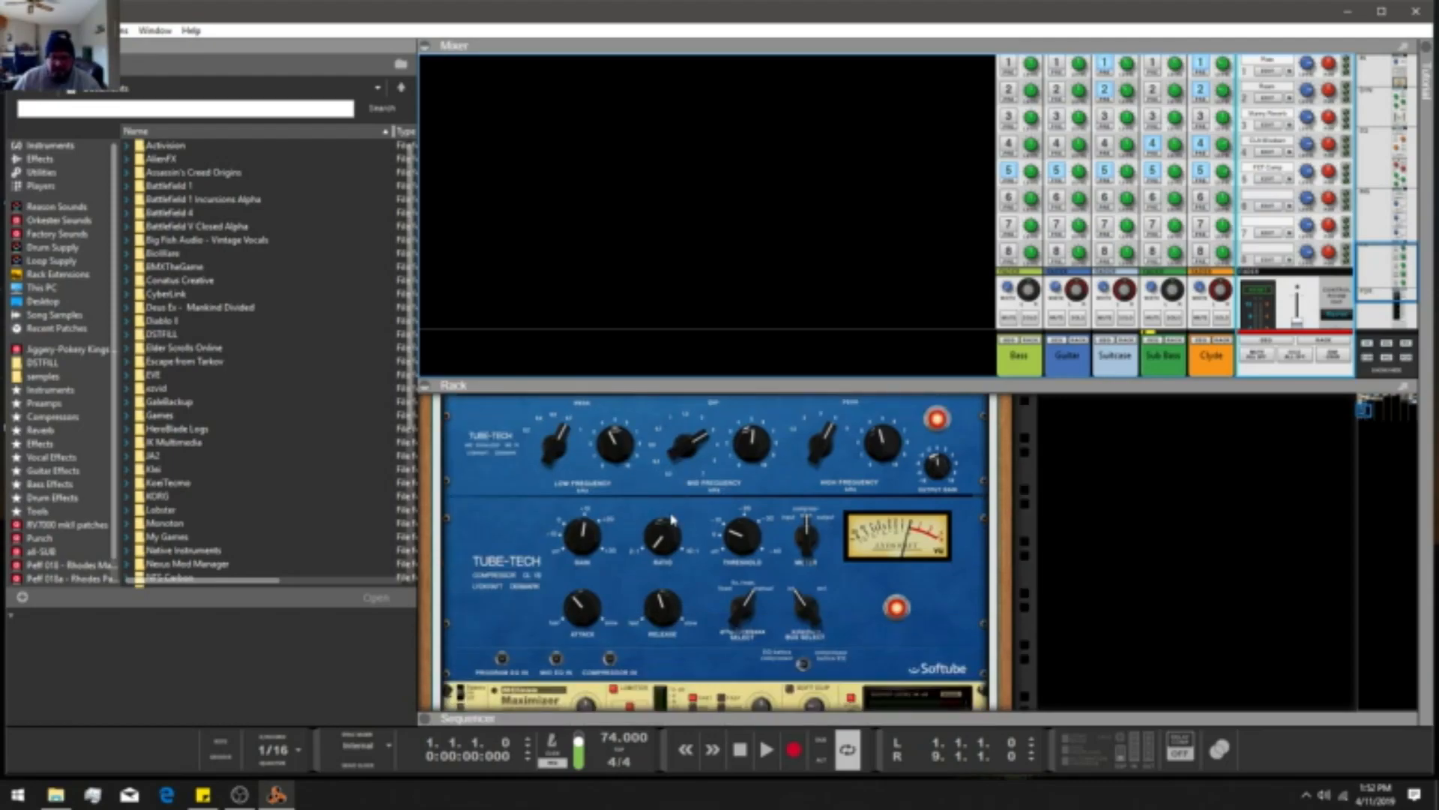
scroll(664, 522, up, 4)
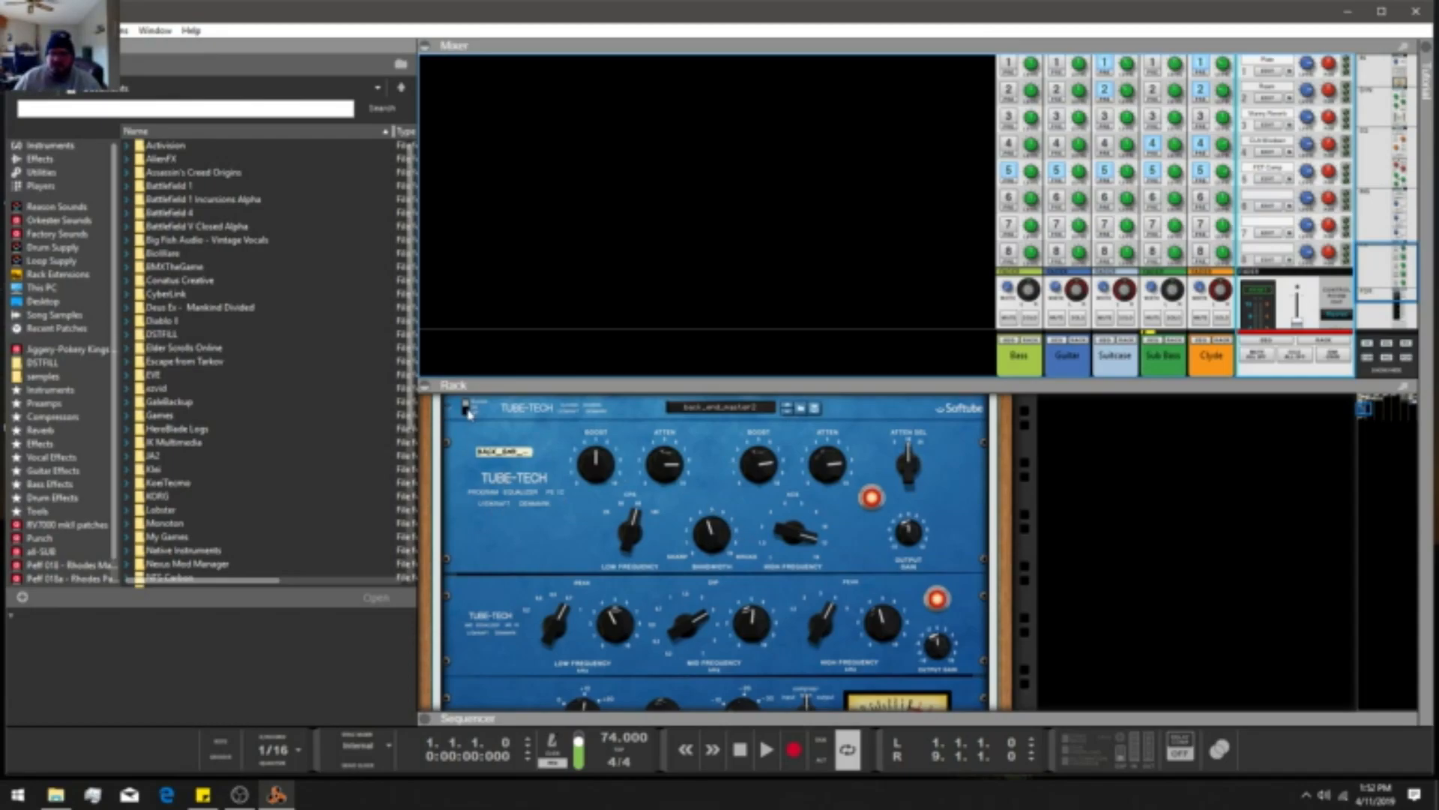
scroll(466, 411, up, 1)
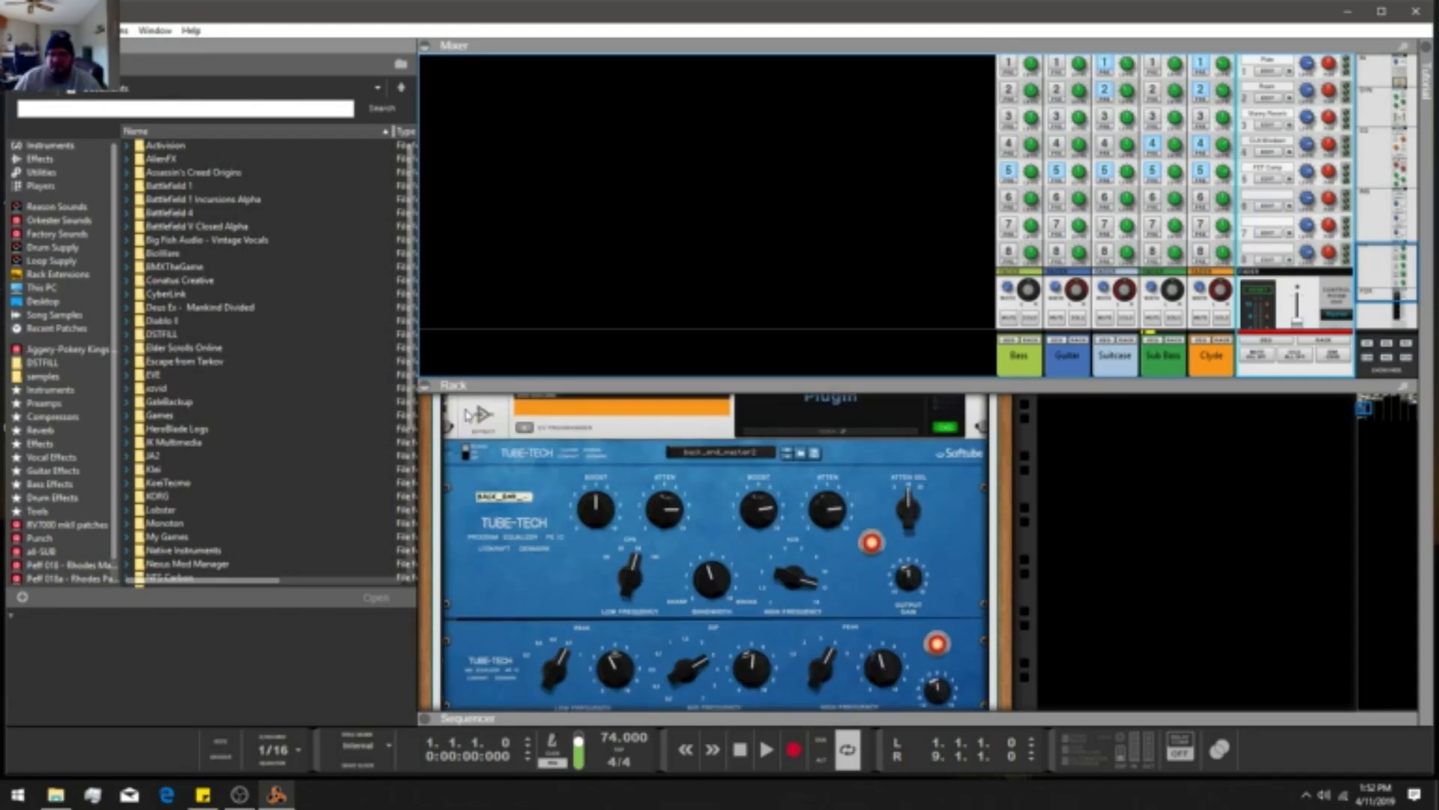
scroll(493, 466, down, 2)
scroll(489, 454, up, 1)
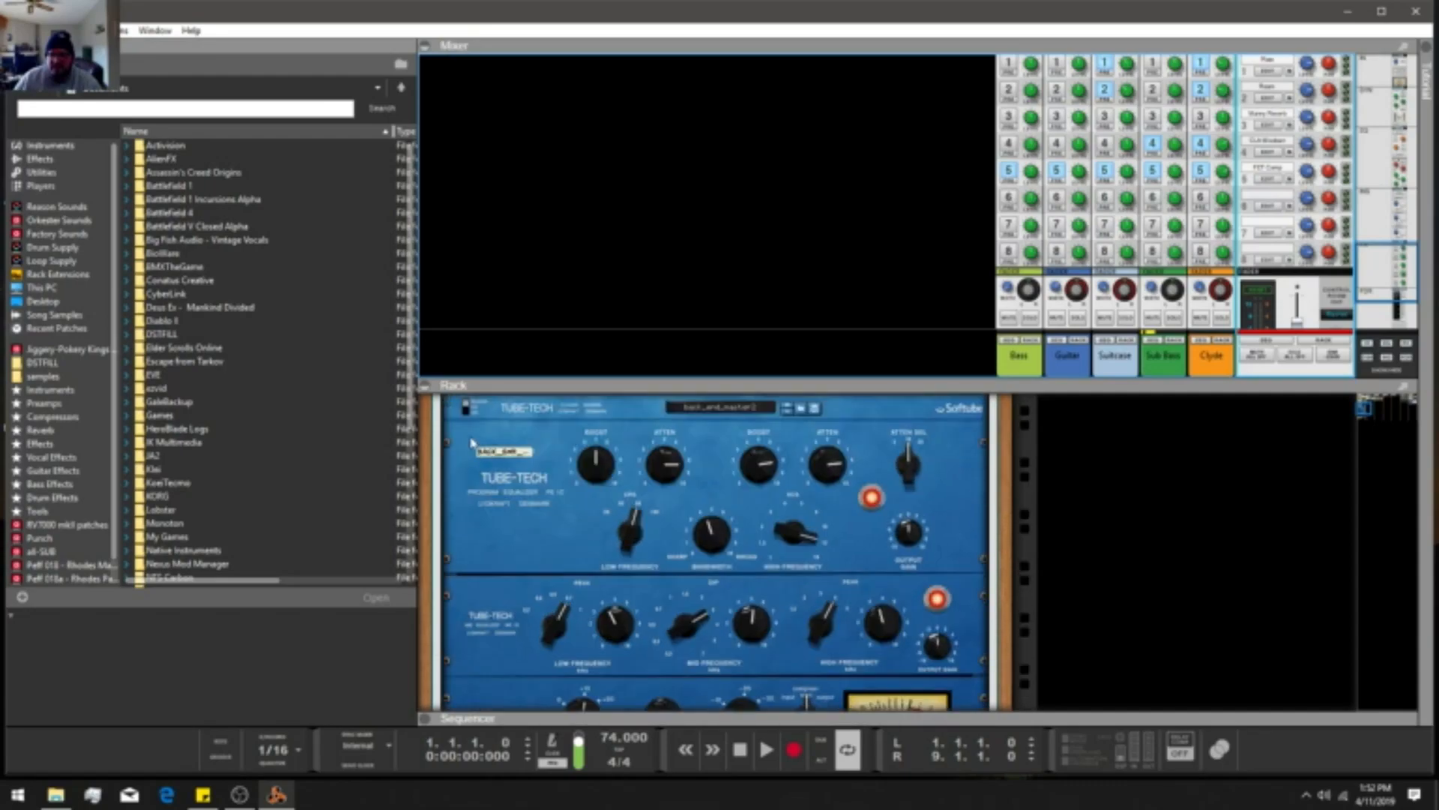
click(466, 407)
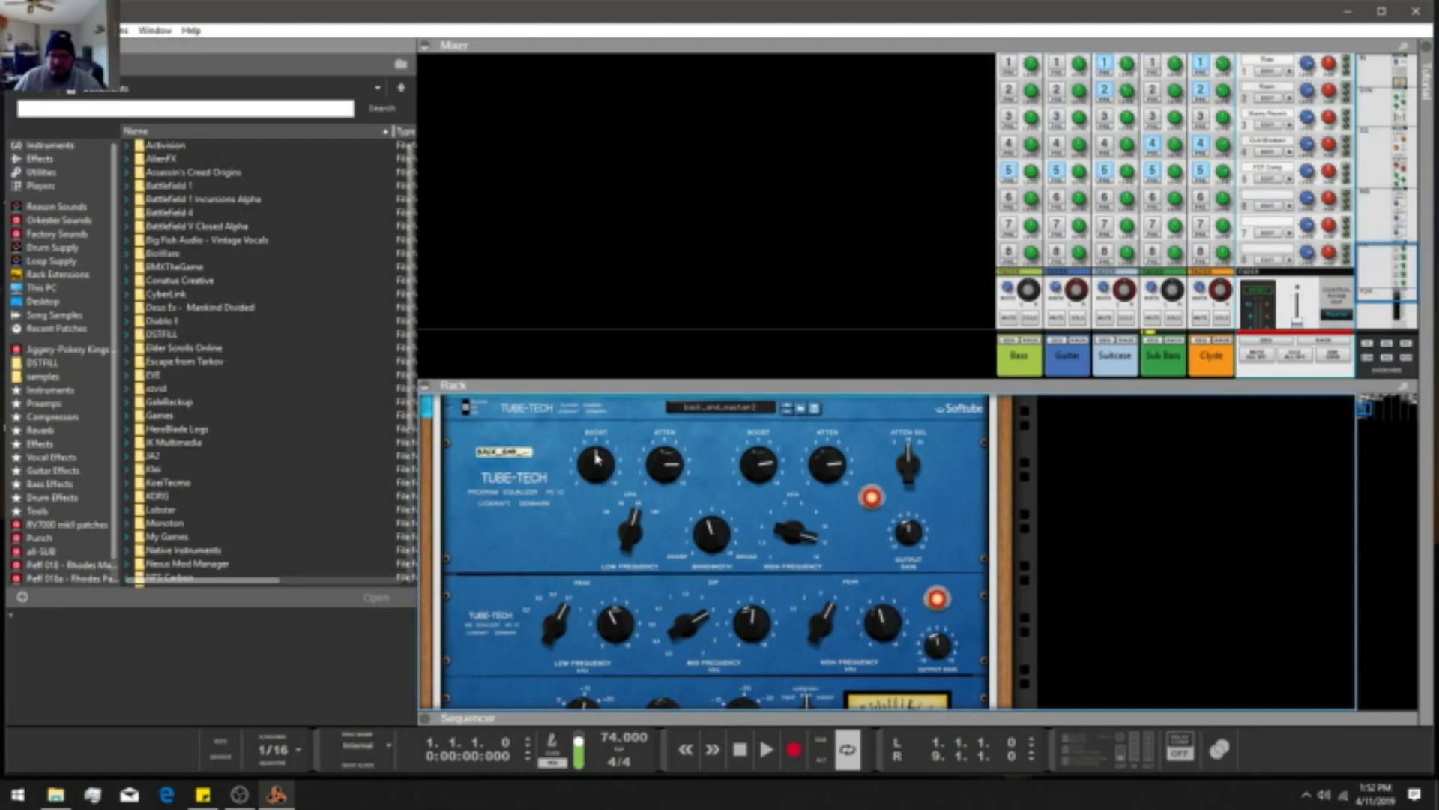
click(466, 409)
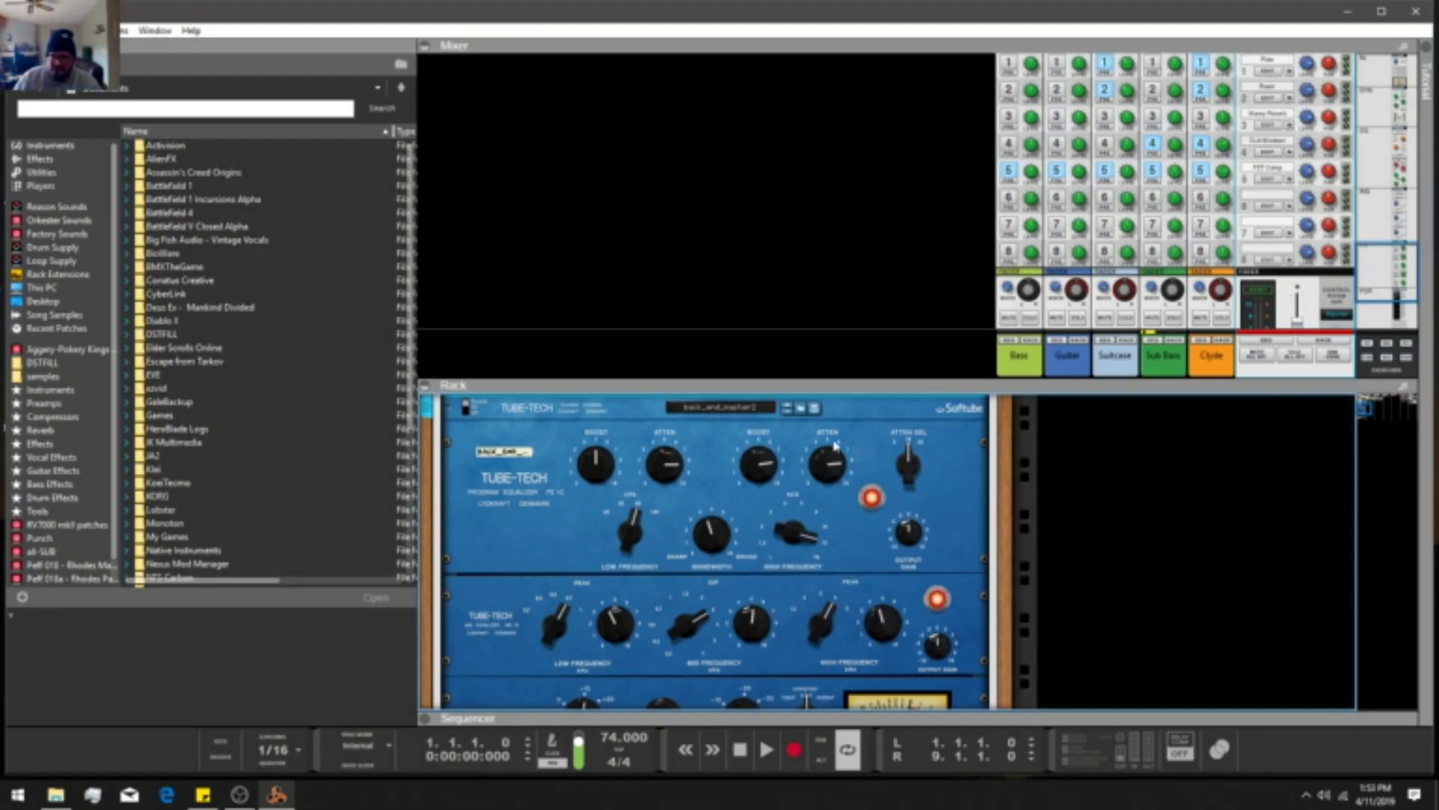
Return from the master insert devices to the mixer alone and show the channels' sends and faders.
scroll(483, 453, up, 2)
scroll(483, 454, up, 4)
scroll(484, 454, down, 7)
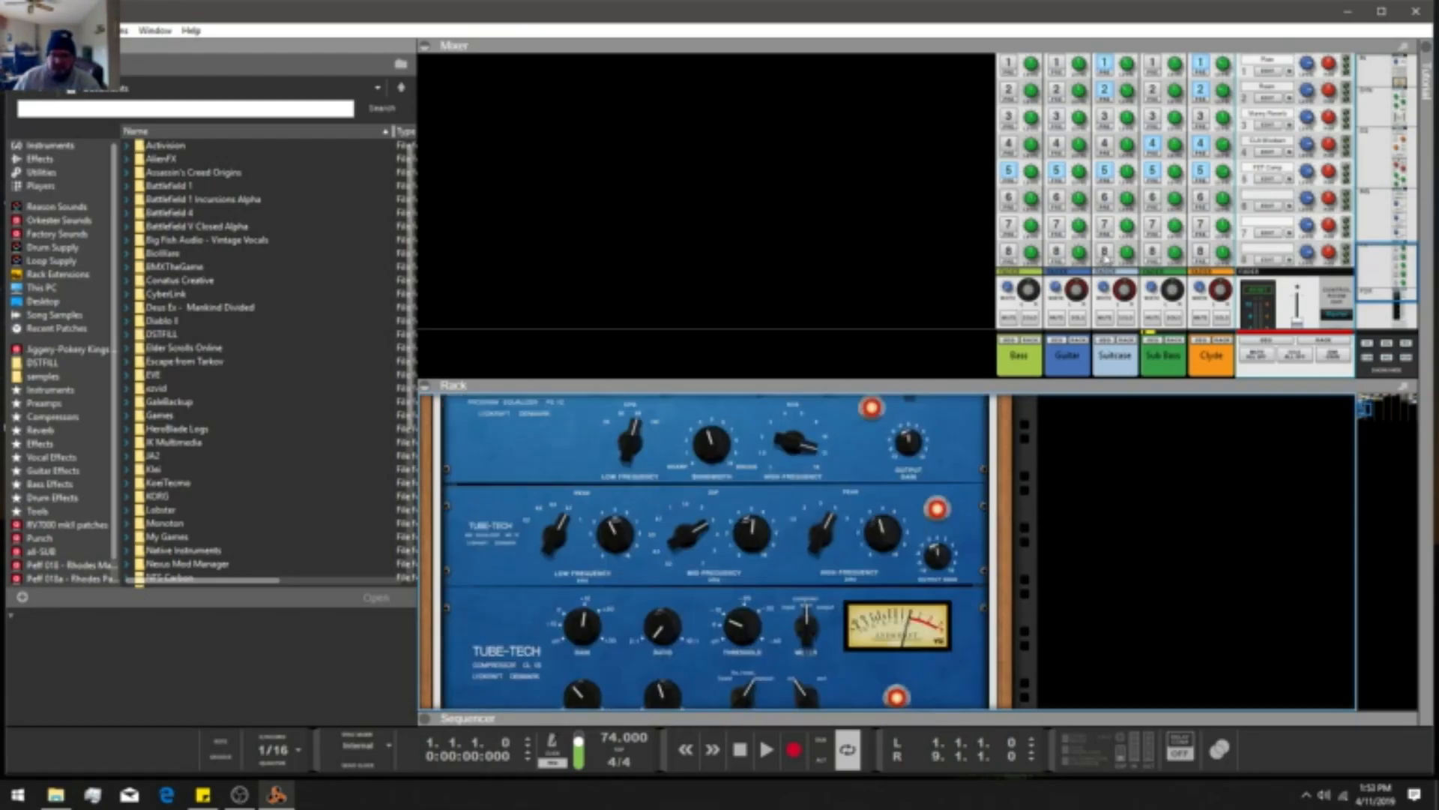
key(F5)
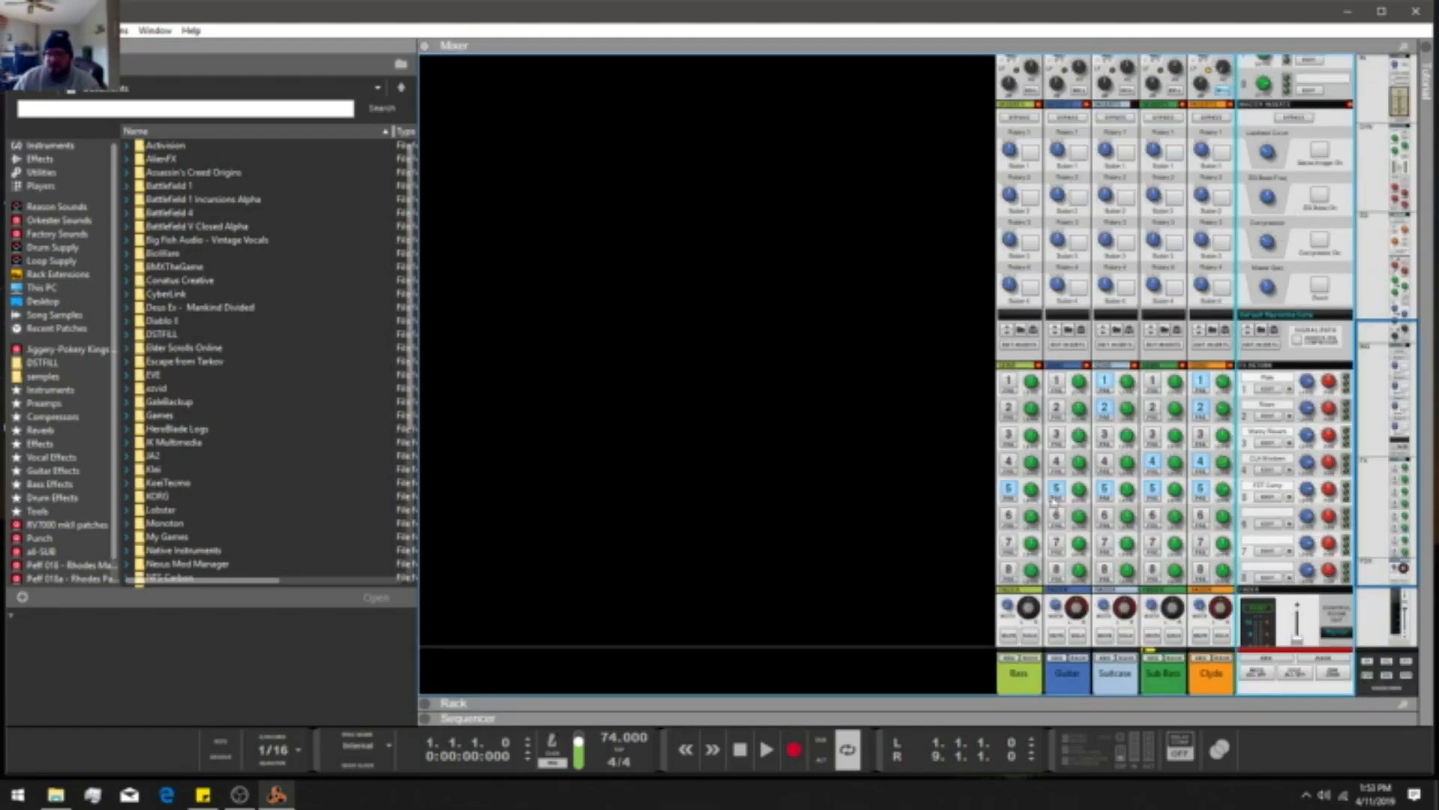
scroll(1038, 459, down, 3)
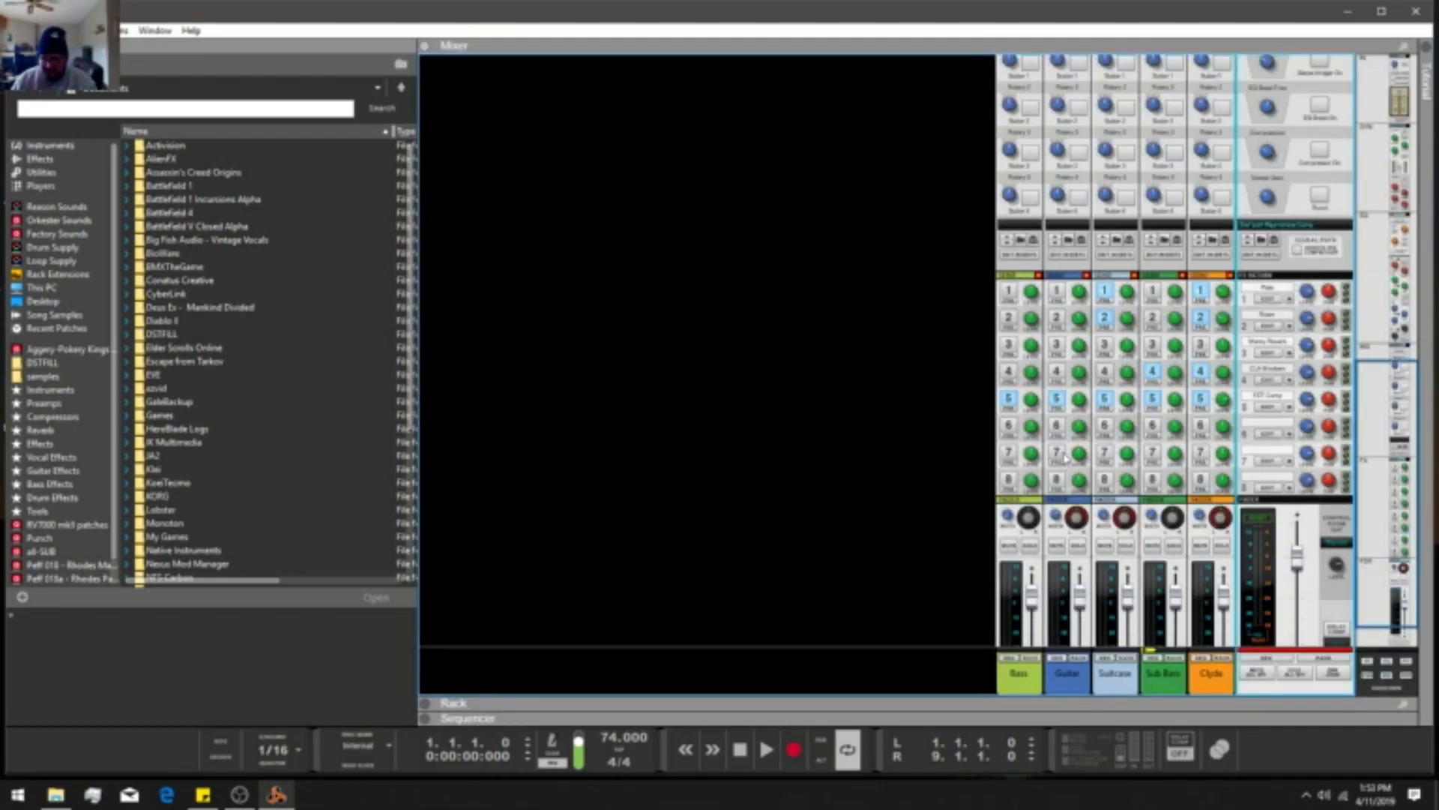